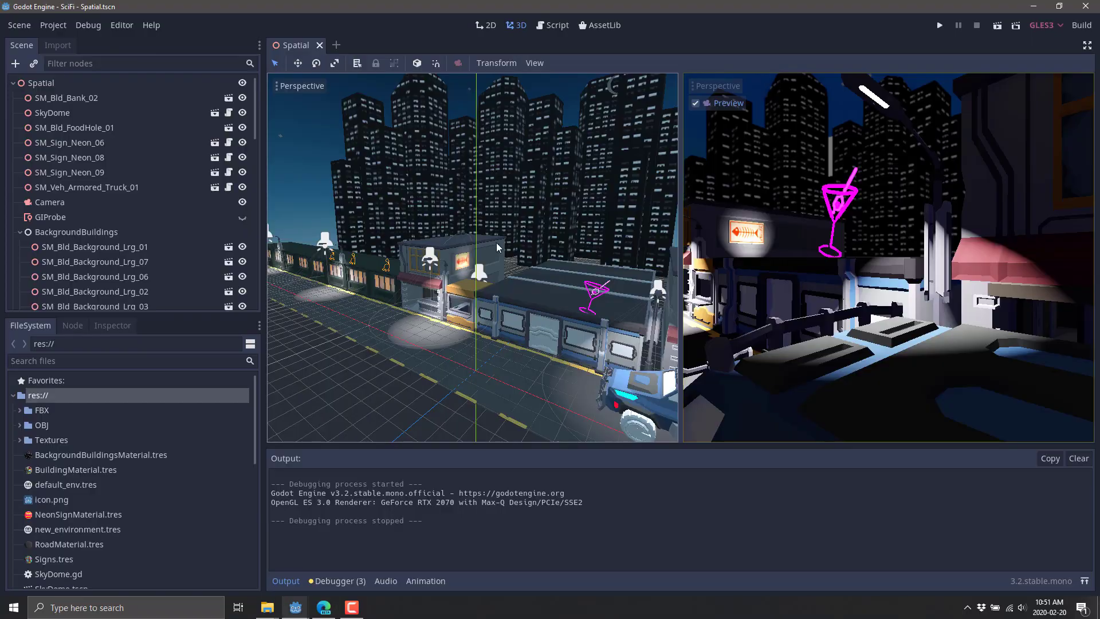
Inspect the sci-fi city street, its neon signs and the armored truck in the 3D viewport
{"action": "right_click_drag", "start_coordinate": [497, 248], "coordinate": [544, 285]}
{"action": "key", "text": "w"}
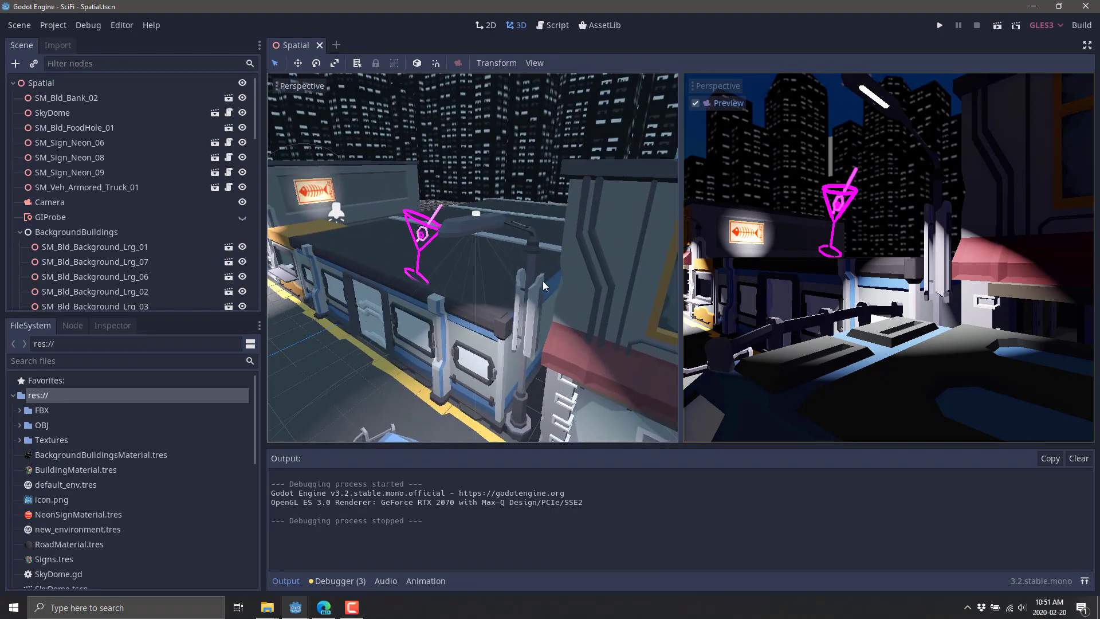
{"action": "right_click_drag", "start_coordinate": [434, 227], "coordinate": [473, 258]}
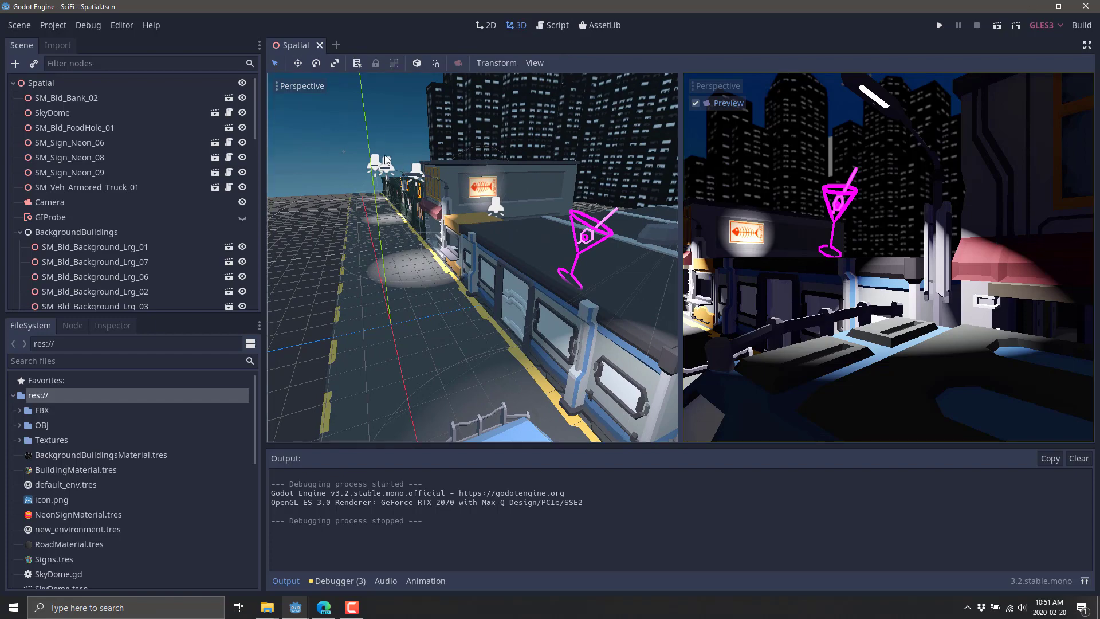
{"action": "right_click_drag", "start_coordinate": [575, 225], "coordinate": [405, 238]}
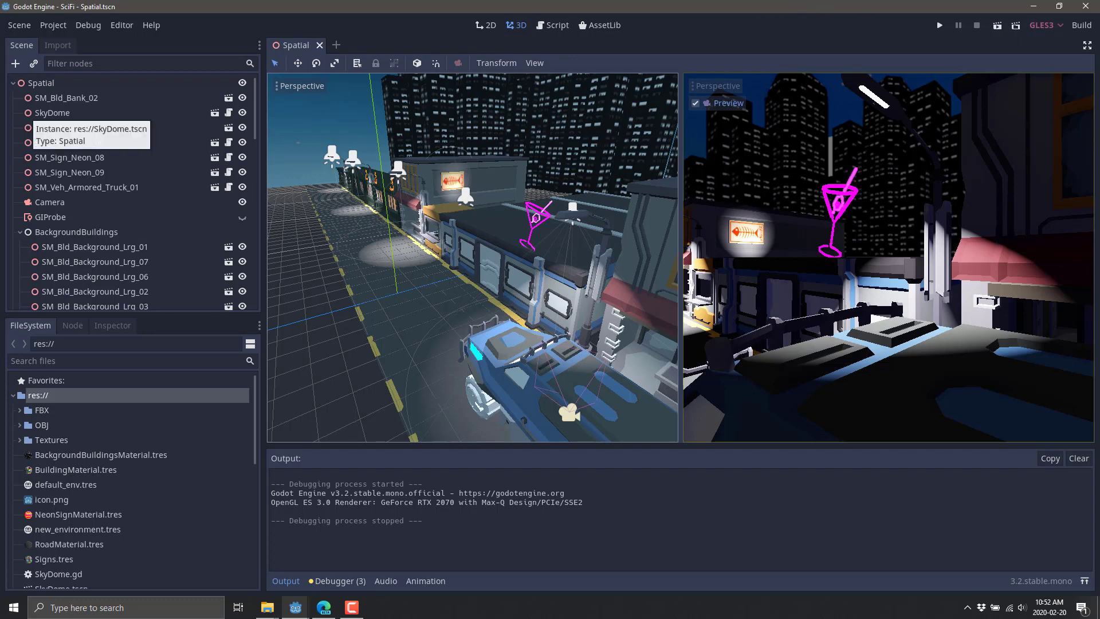
Switch to the browser and review the POLYGON and Simple asset packs in the Humble bundle's CA$26.50+ tier
{"action": "left_click", "coordinate": [324, 607]}
{"action": "scroll", "coordinate": [357, 339], "scroll_direction": "down", "scroll_amount": 15}
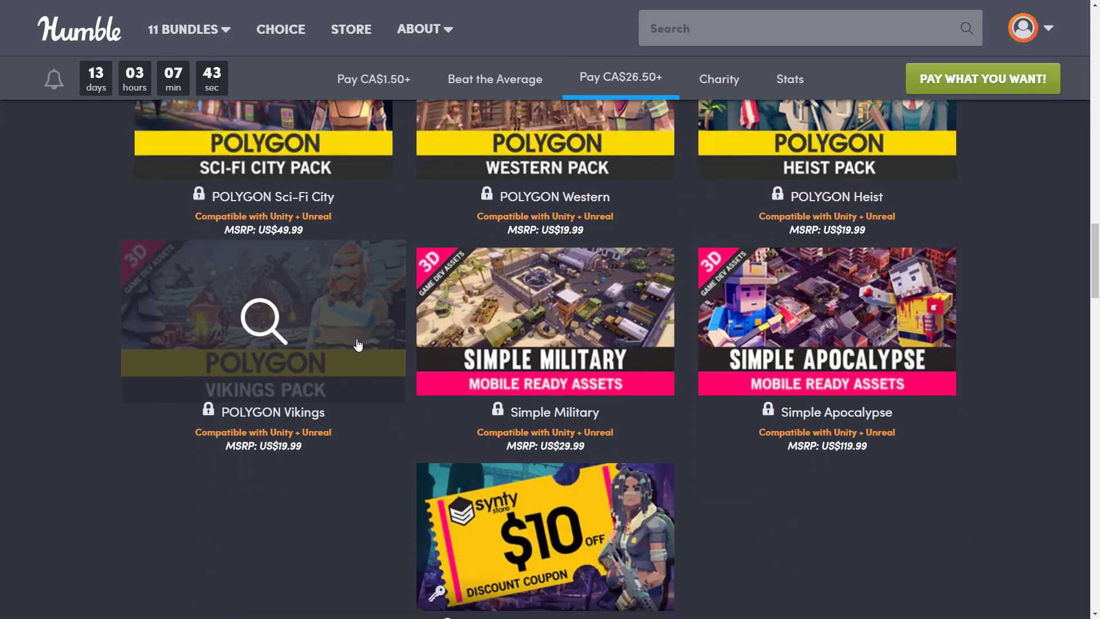
{"action": "scroll", "coordinate": [349, 403], "scroll_direction": "up", "scroll_amount": 3}
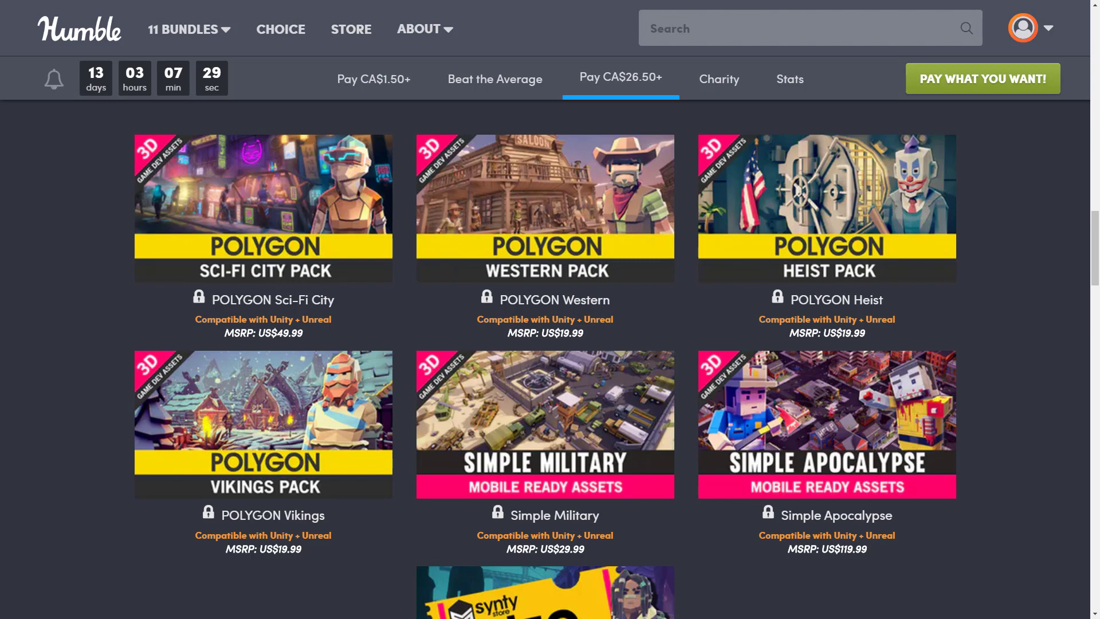
Switch to File Explorer and permanently delete Characters.fbx from the FBX folder inside Source_Files
{"action": "key", "text": "alt+Tab"}
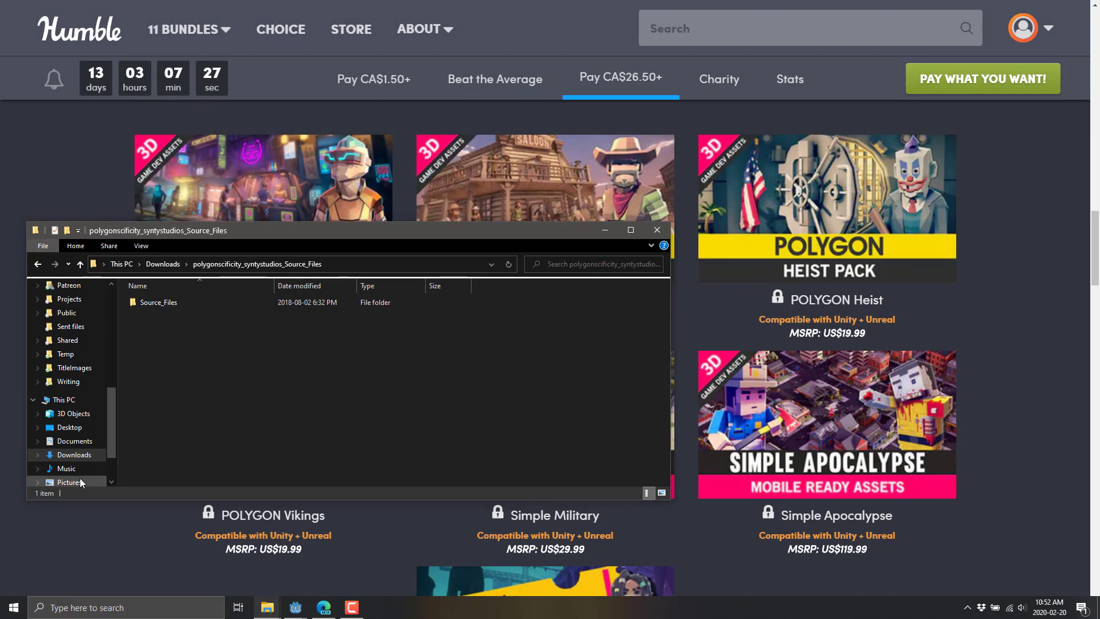
{"action": "double_click", "coordinate": [153, 304]}
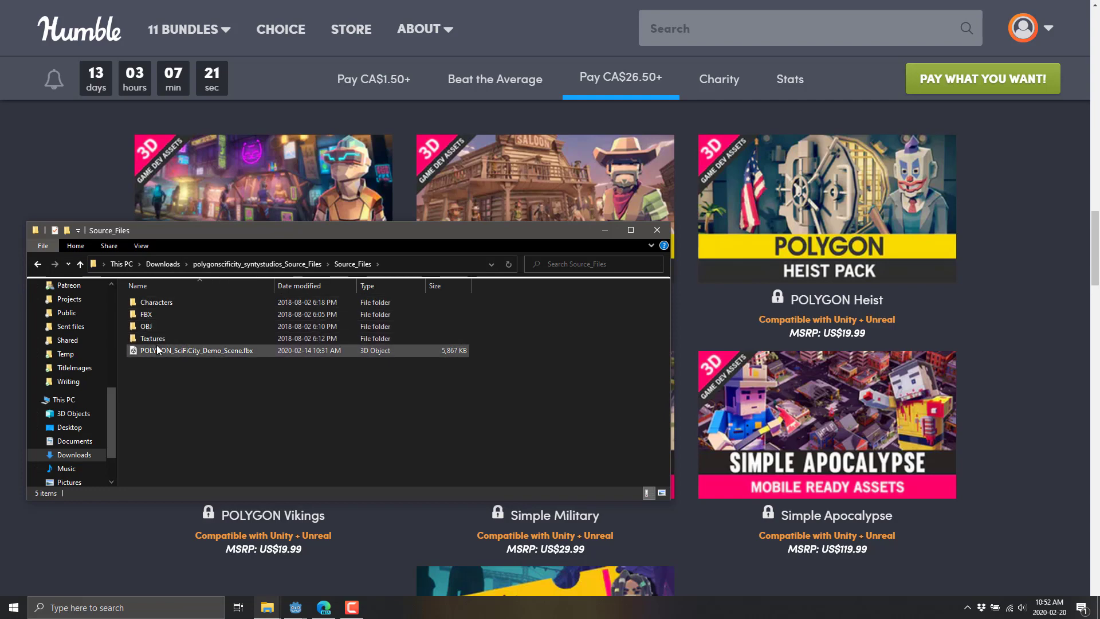
{"action": "double_click", "coordinate": [150, 314]}
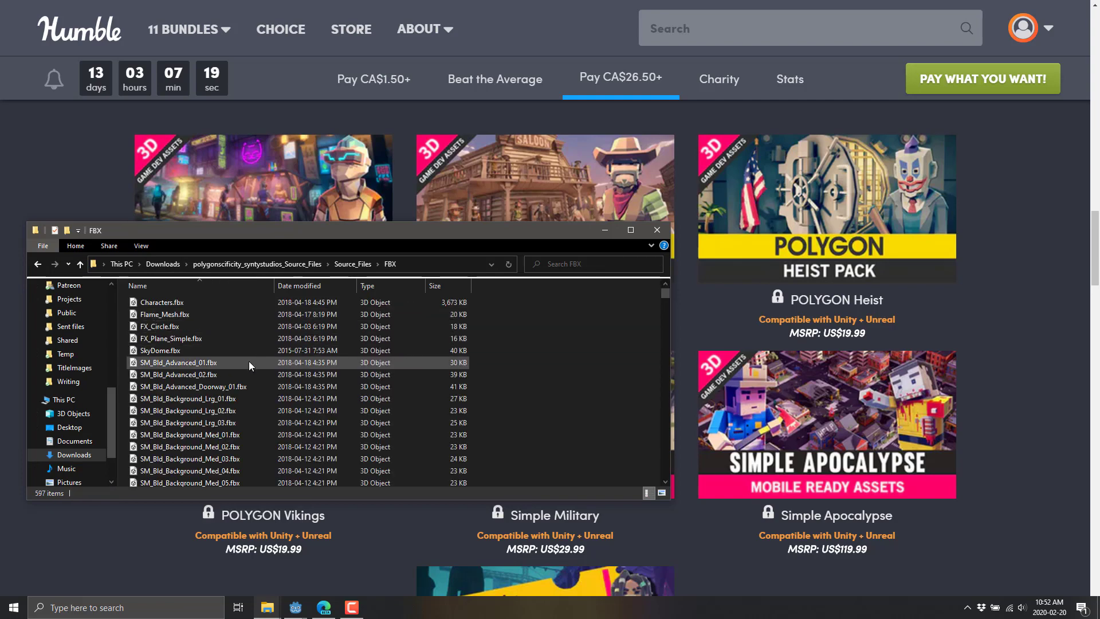
{"action": "left_click", "coordinate": [153, 303]}
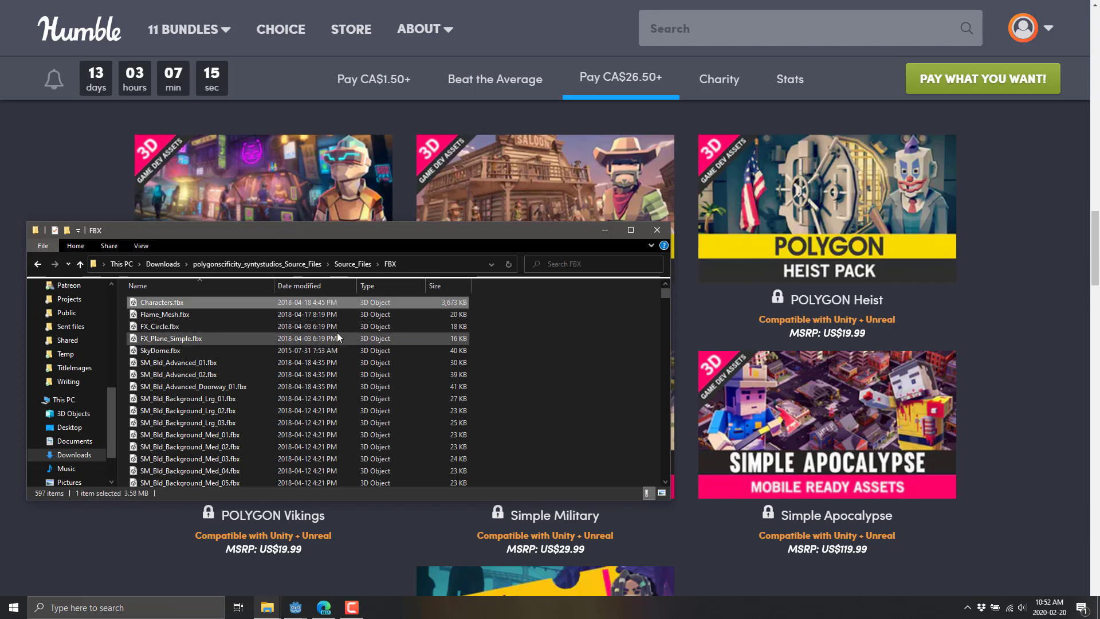
{"action": "key", "text": "shift+Delete"}
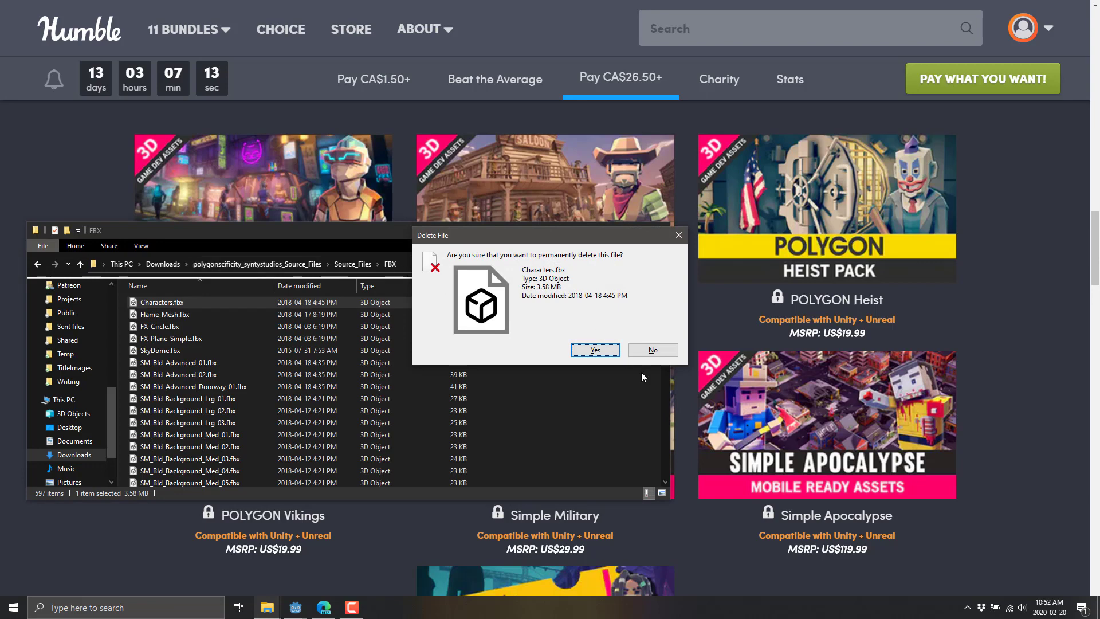
{"action": "left_click", "coordinate": [590, 350]}
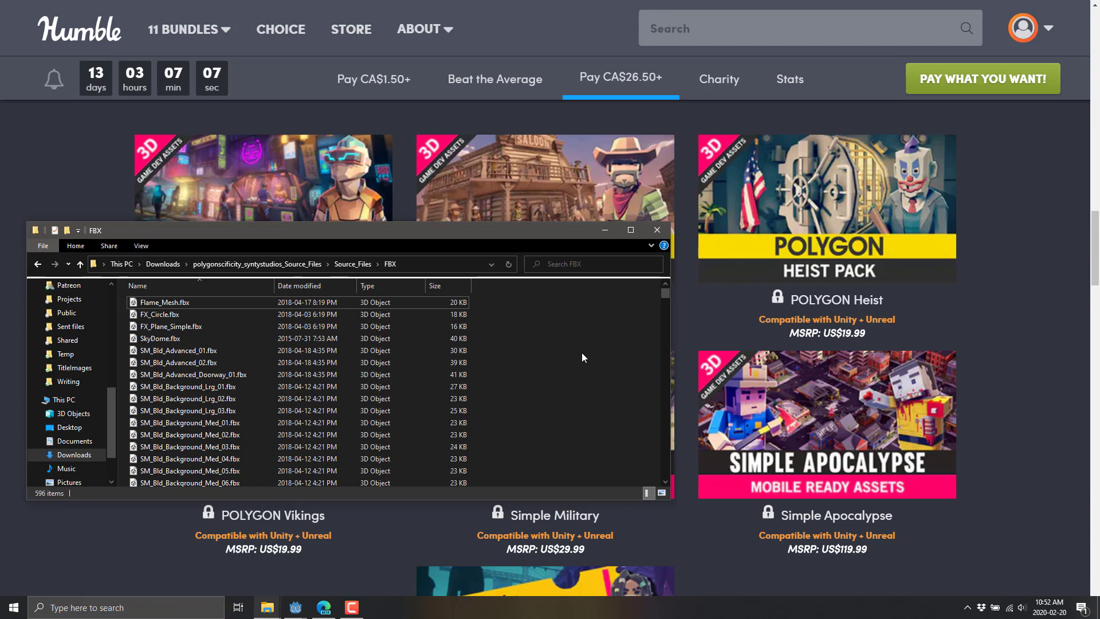
View the texture atlases PolygonScifi_01_A.png through PolygonScifi_04_A.png in the Textures folder of Source_Files
{"action": "key", "text": "alt+Up"}
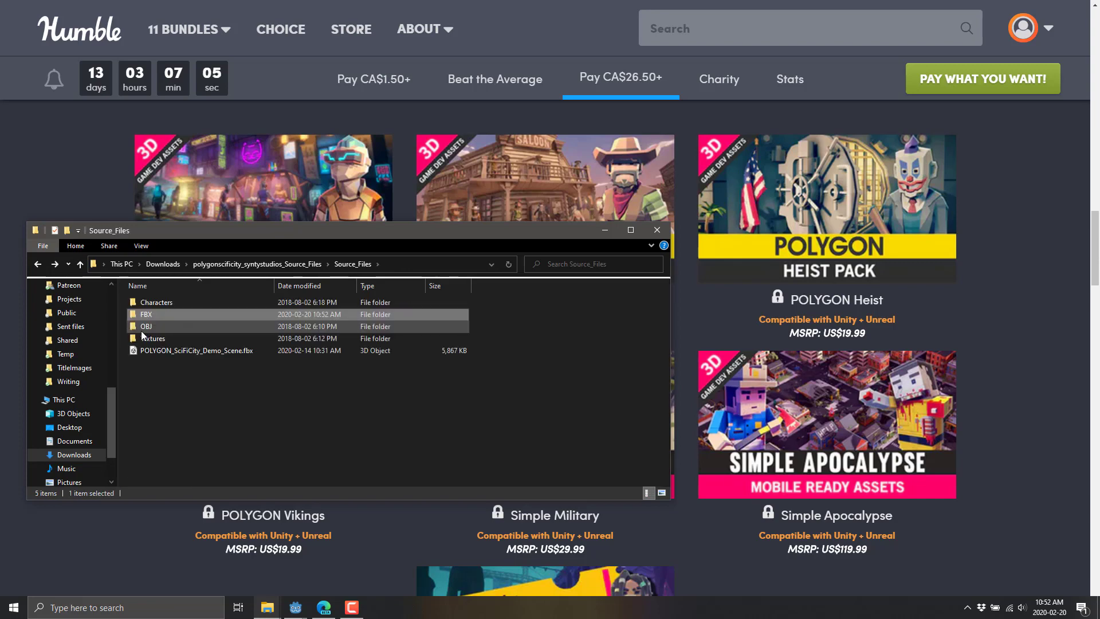
{"action": "left_click", "coordinate": [145, 338]}
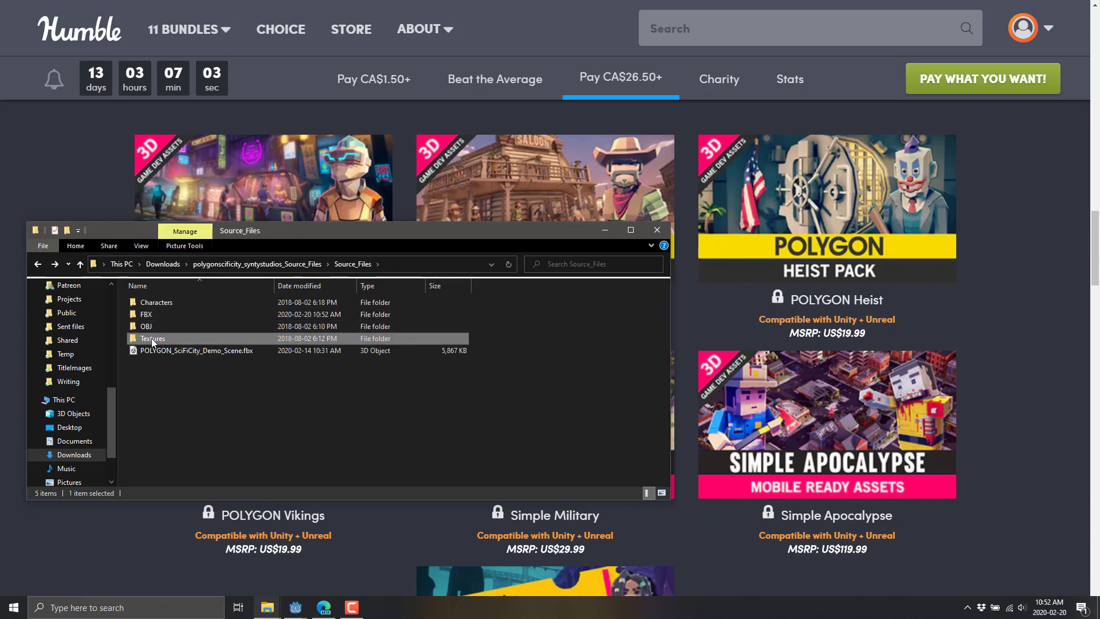
{"action": "double_click", "coordinate": [151, 338]}
{"action": "left_click", "coordinate": [424, 401]}
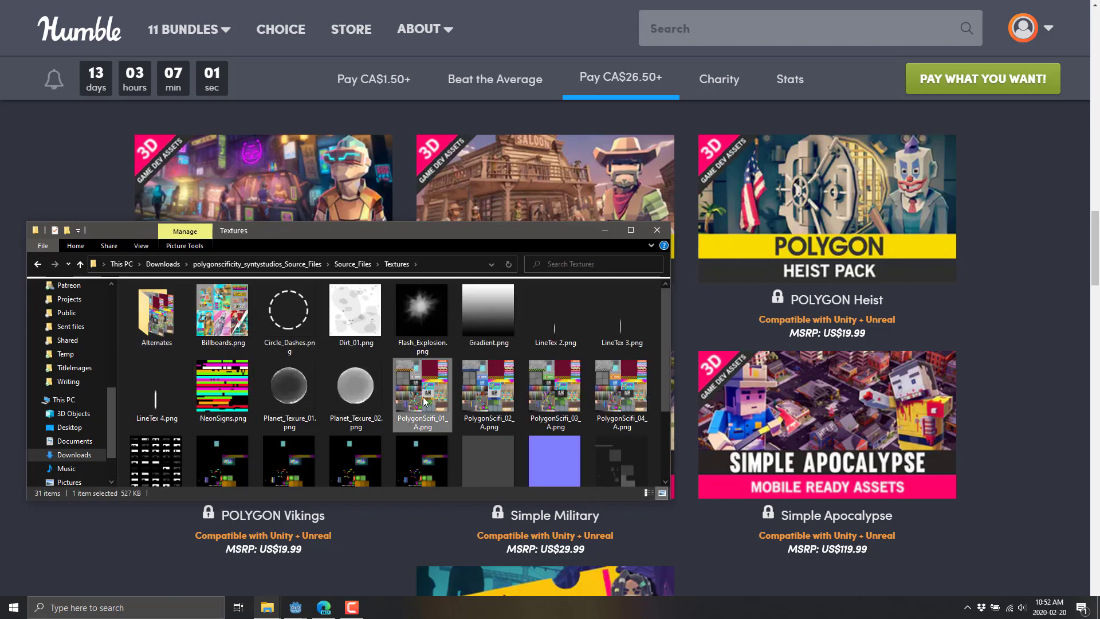
{"action": "double_click", "coordinate": [424, 401]}
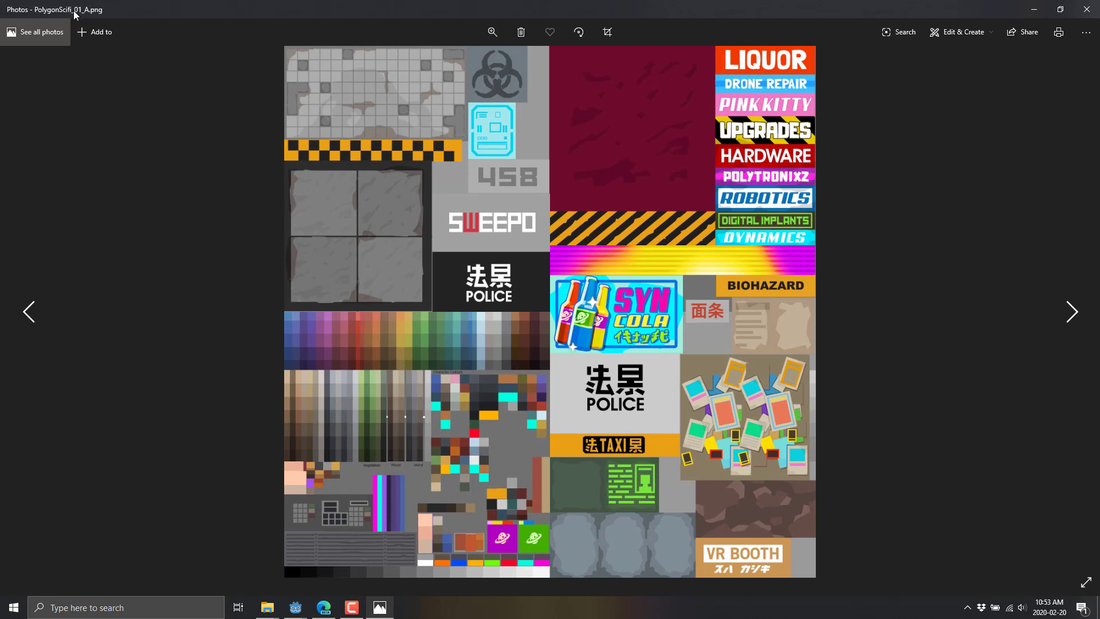
{"action": "left_click", "coordinate": [1071, 311]}
{"action": "left_click", "coordinate": [1071, 311]}
{"action": "left_click", "coordinate": [1071, 312]}
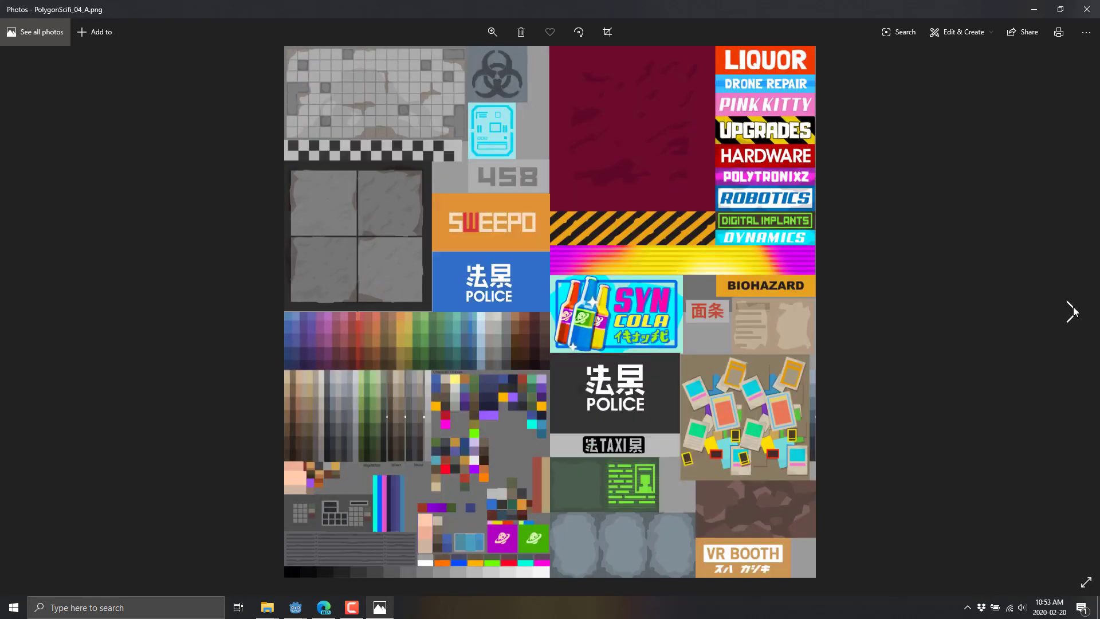
{"action": "left_click", "coordinate": [1087, 9]}
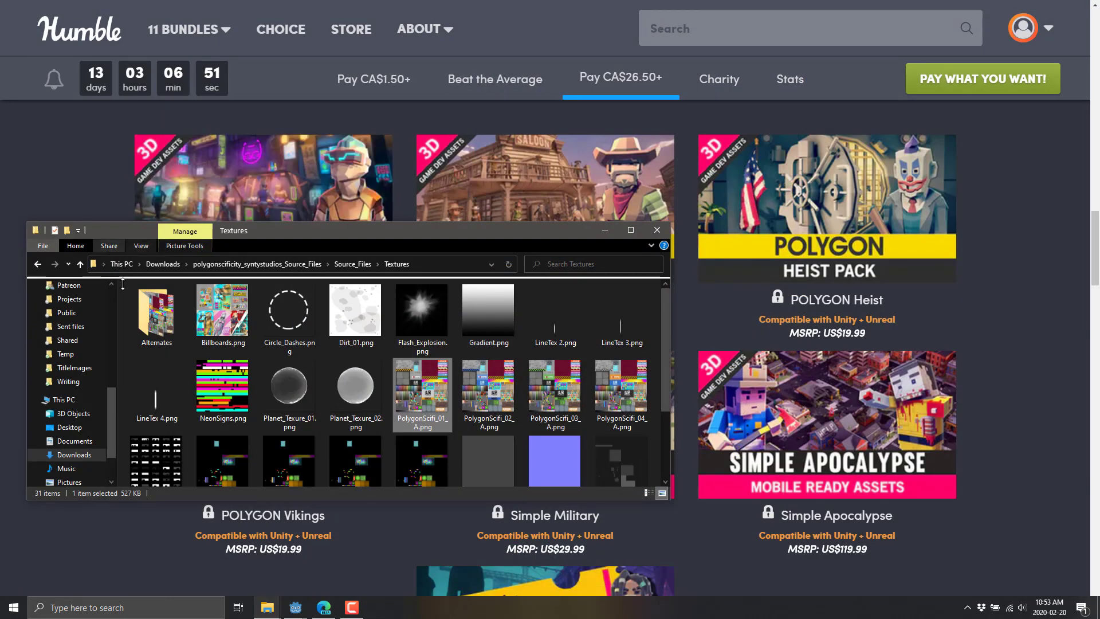
View the alternate texture atlases from PolygonScifi_01_D.png to PolygonScifi_03_D.png in the Alternates folder
{"action": "double_click", "coordinate": [156, 312]}
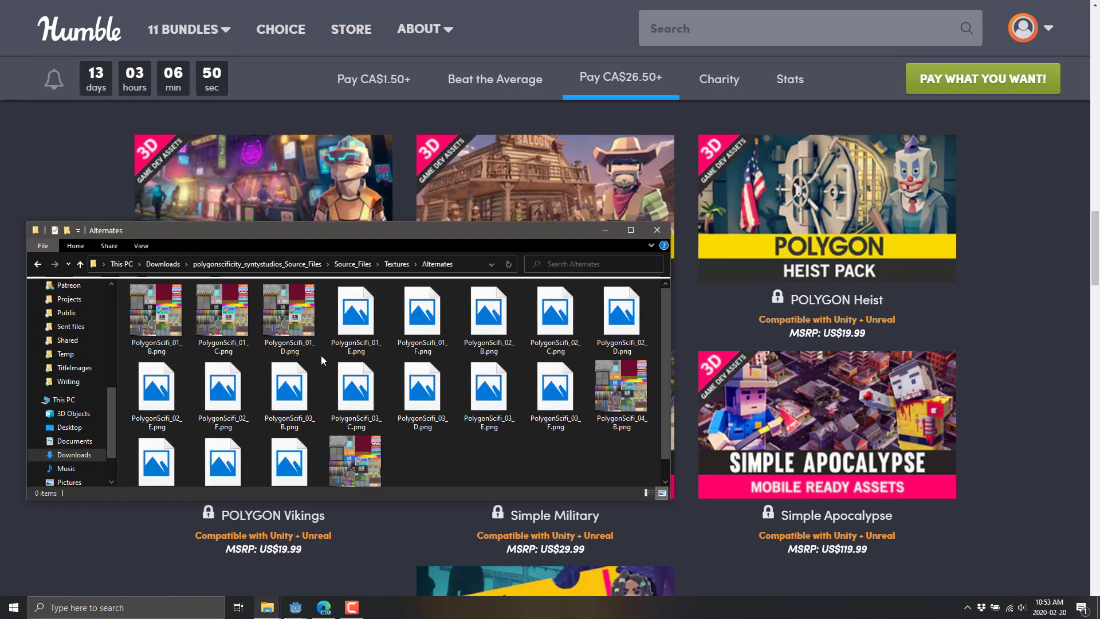
{"action": "double_click", "coordinate": [267, 319]}
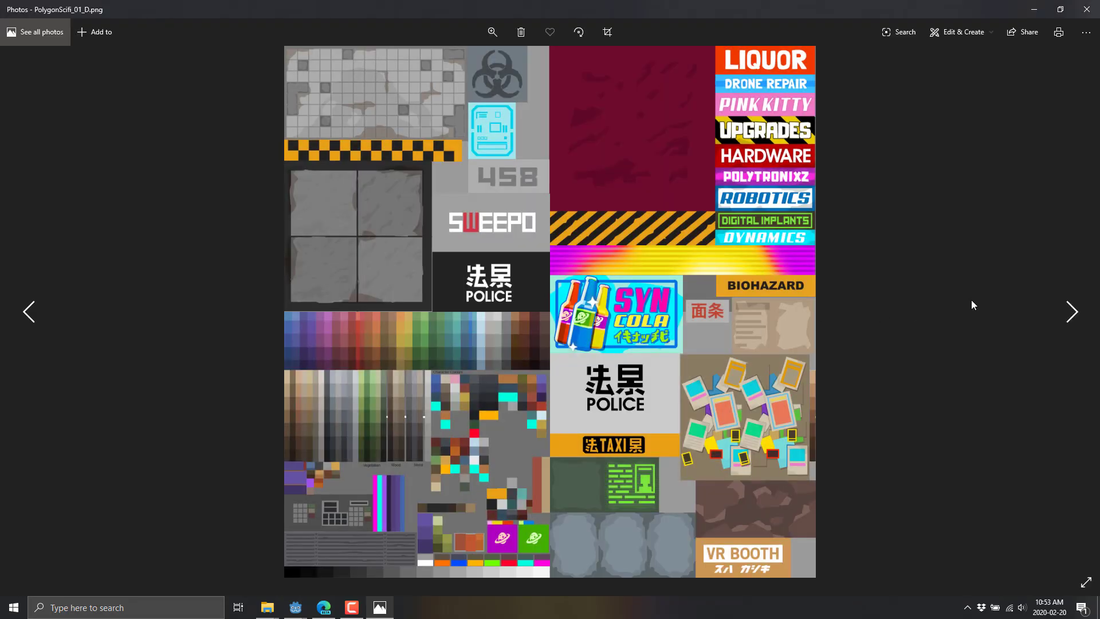
{"action": "left_click", "coordinate": [1071, 313]}
{"action": "left_click", "coordinate": [1071, 312]}
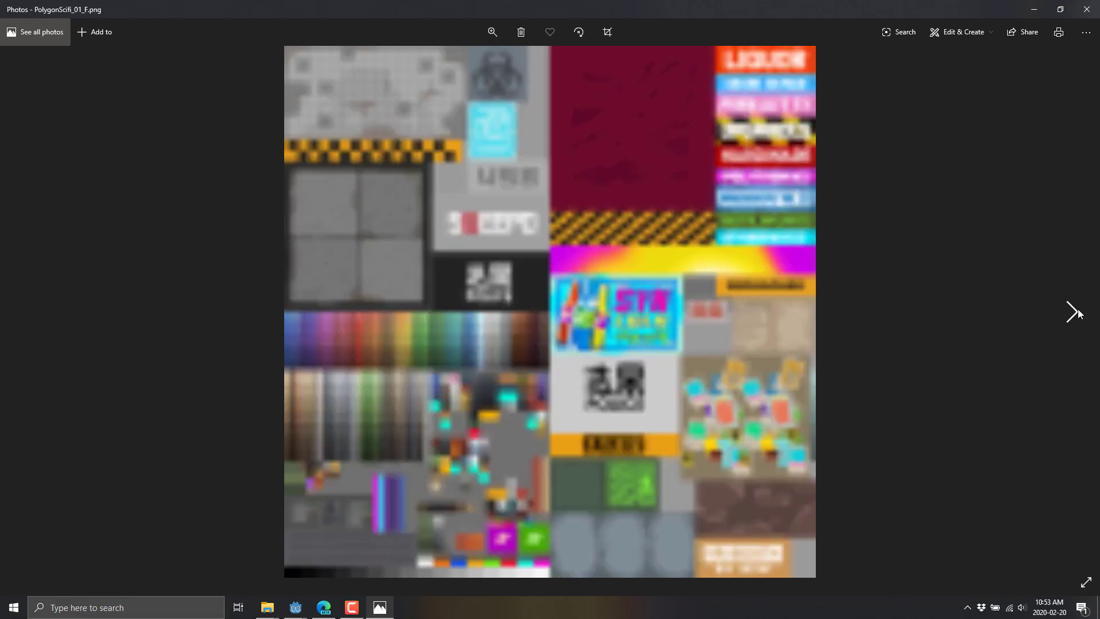
{"action": "left_click", "coordinate": [1071, 313]}
{"action": "left_click", "coordinate": [1072, 312]}
{"action": "left_click", "coordinate": [1071, 312]}
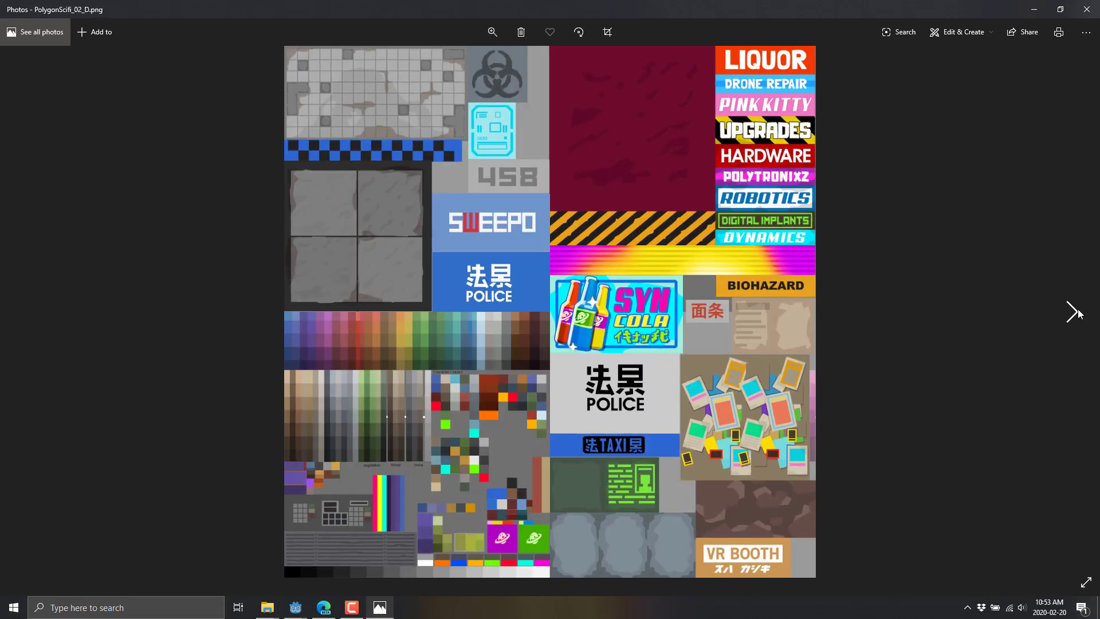
{"action": "left_click", "coordinate": [1072, 313]}
{"action": "left_click", "coordinate": [1071, 312]}
{"action": "left_click", "coordinate": [1072, 312]}
{"action": "left_click", "coordinate": [1071, 312]}
{"action": "left_click", "coordinate": [1072, 312]}
{"action": "left_click", "coordinate": [1072, 312]}
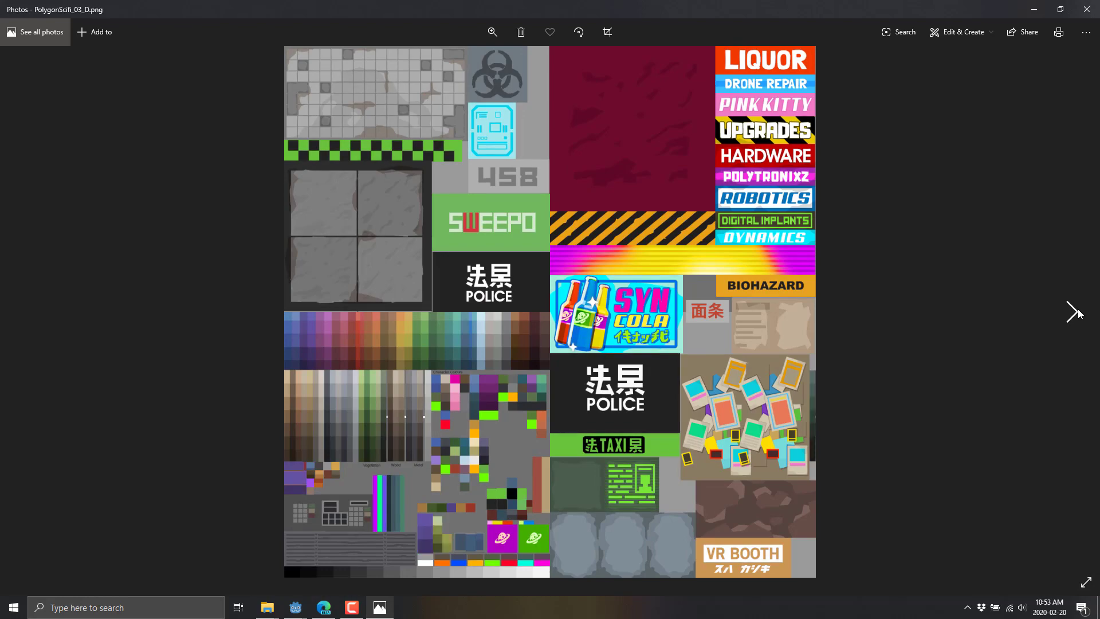
{"action": "left_click", "coordinate": [1087, 9]}
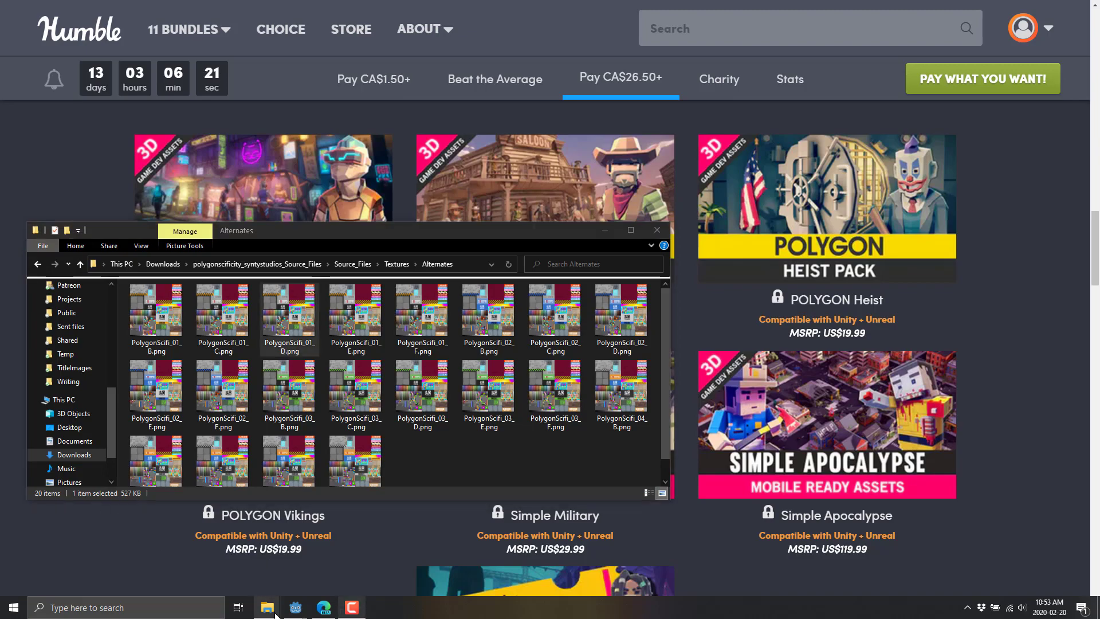
Launch Godot_v3.2-stable_mono_win64.exe from the Godot_v3.2-stable_mono_win64 folder in Downloads
{"action": "mouse_move", "coordinate": [267, 607]}
{"action": "mouse_move", "coordinate": [133, 562]}
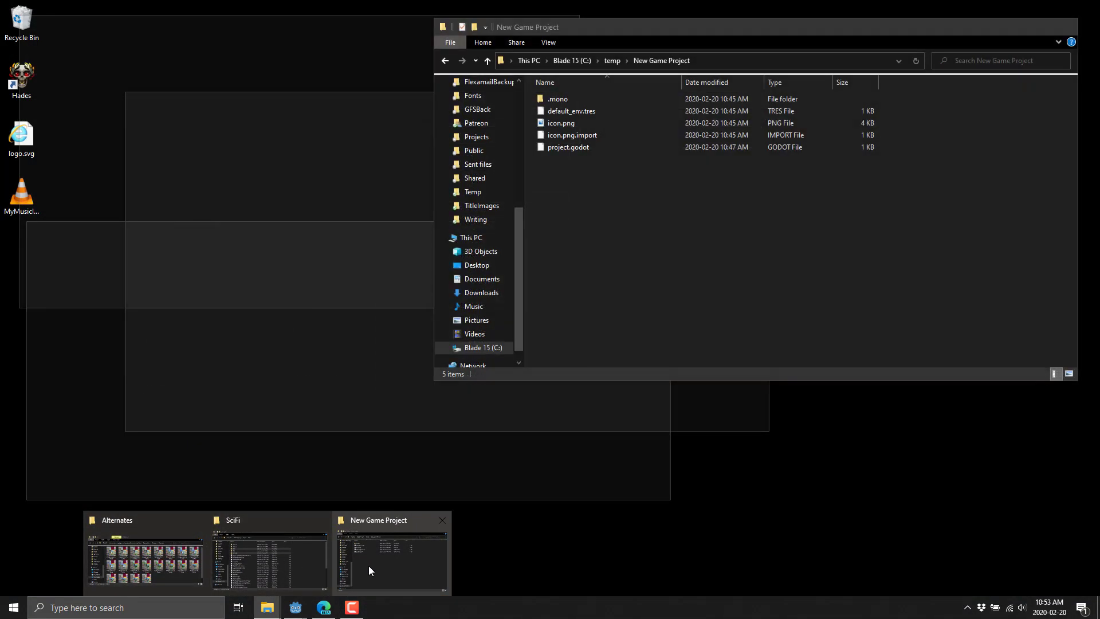
{"action": "left_click", "coordinate": [298, 565]}
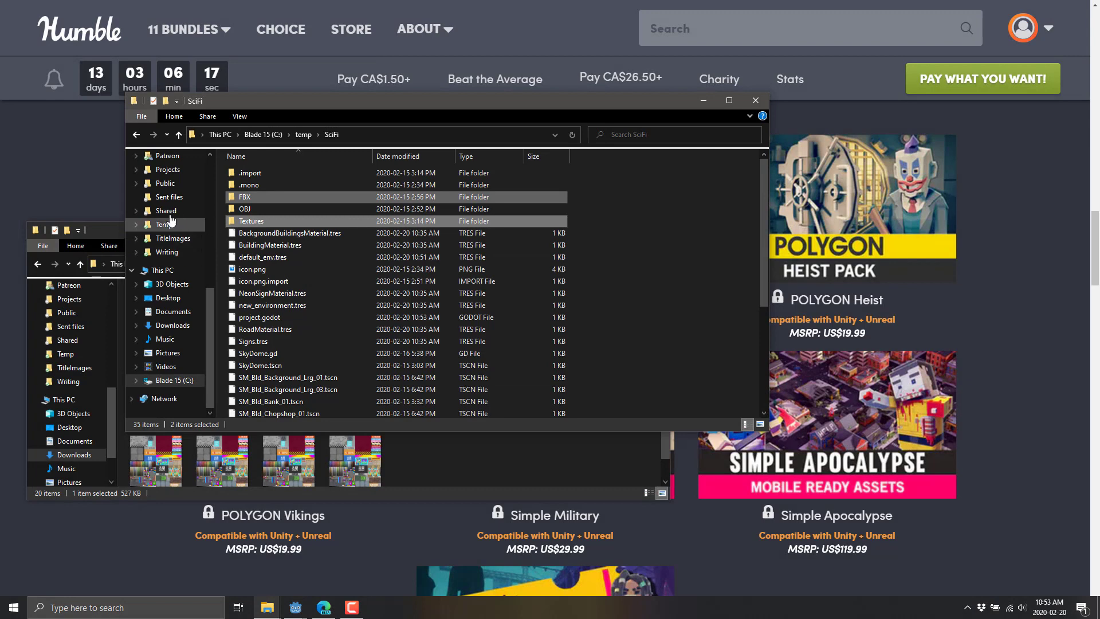
{"action": "scroll", "coordinate": [168, 229], "scroll_direction": "up", "scroll_amount": 8}
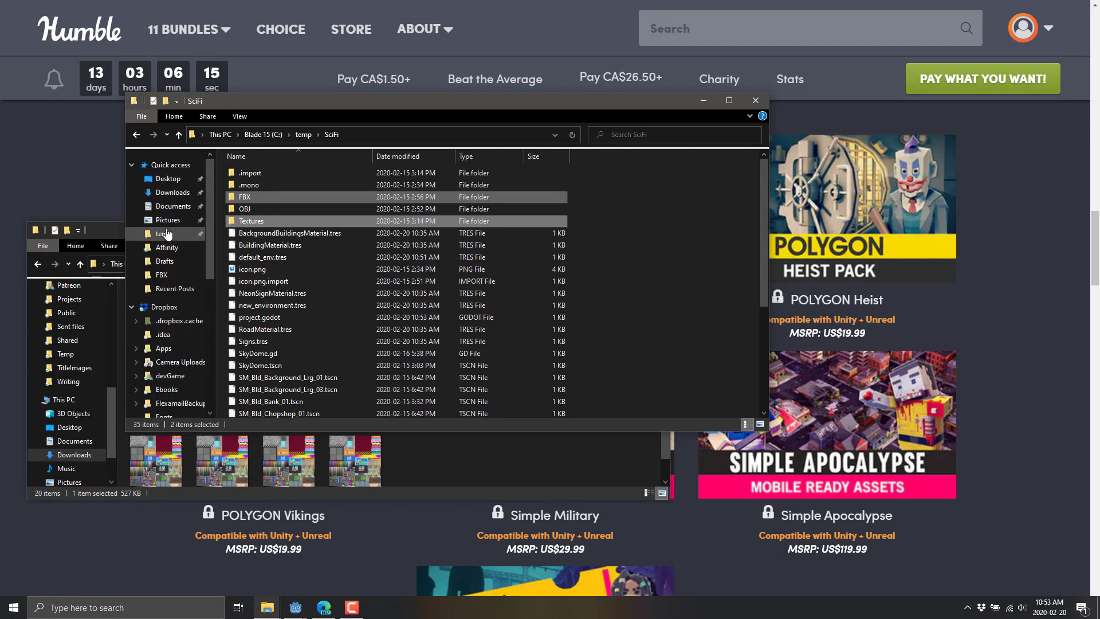
{"action": "left_click", "coordinate": [172, 192]}
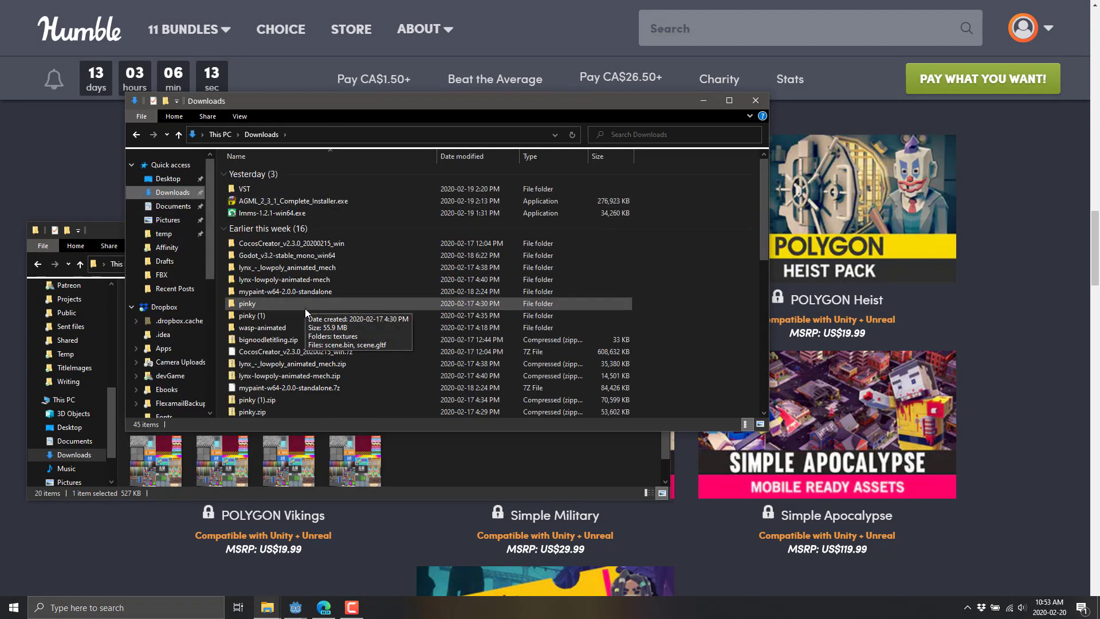
{"action": "double_click", "coordinate": [290, 255]}
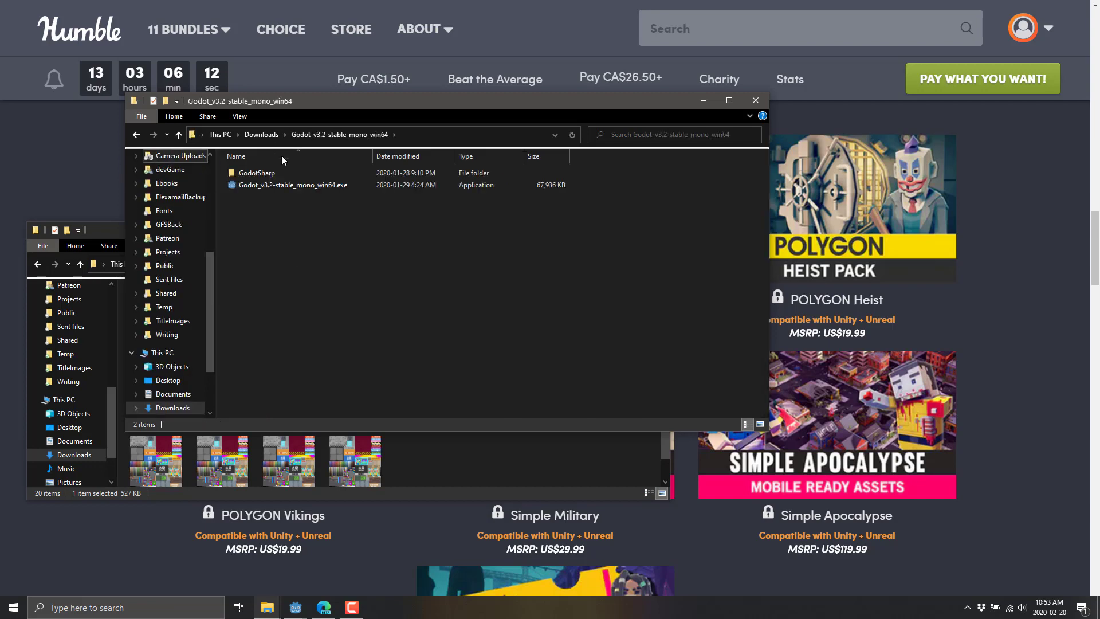
{"action": "double_click", "coordinate": [306, 186]}
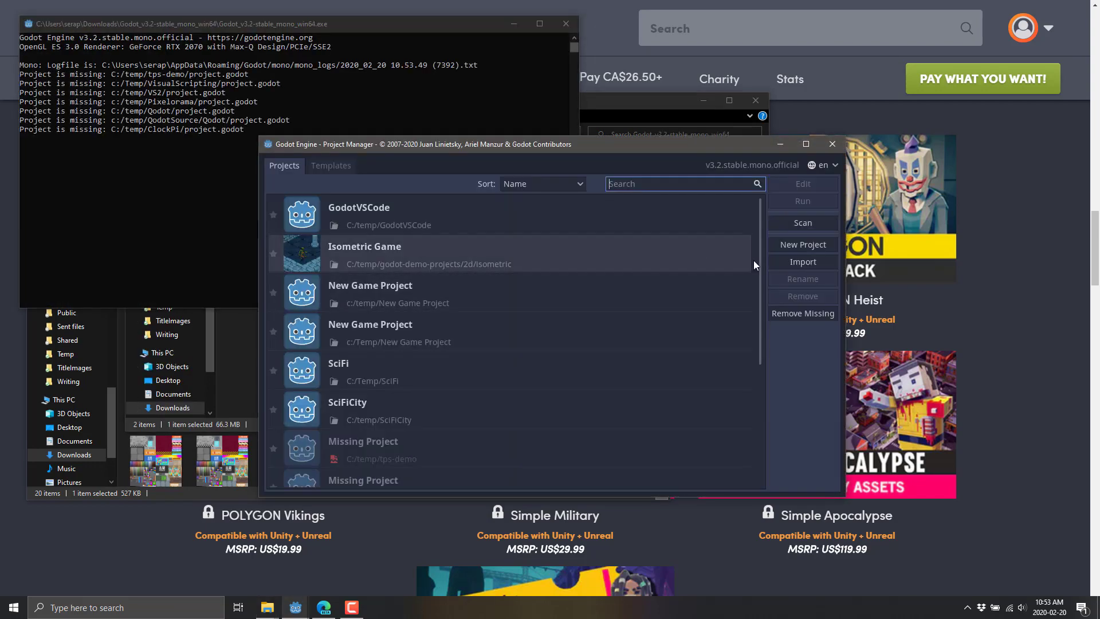
Create and open a new OpenGL ES 3.0 project named Game3Ddemo in its own folder at c:/temp/Game3Ddemo
{"action": "left_click", "coordinate": [795, 246]}
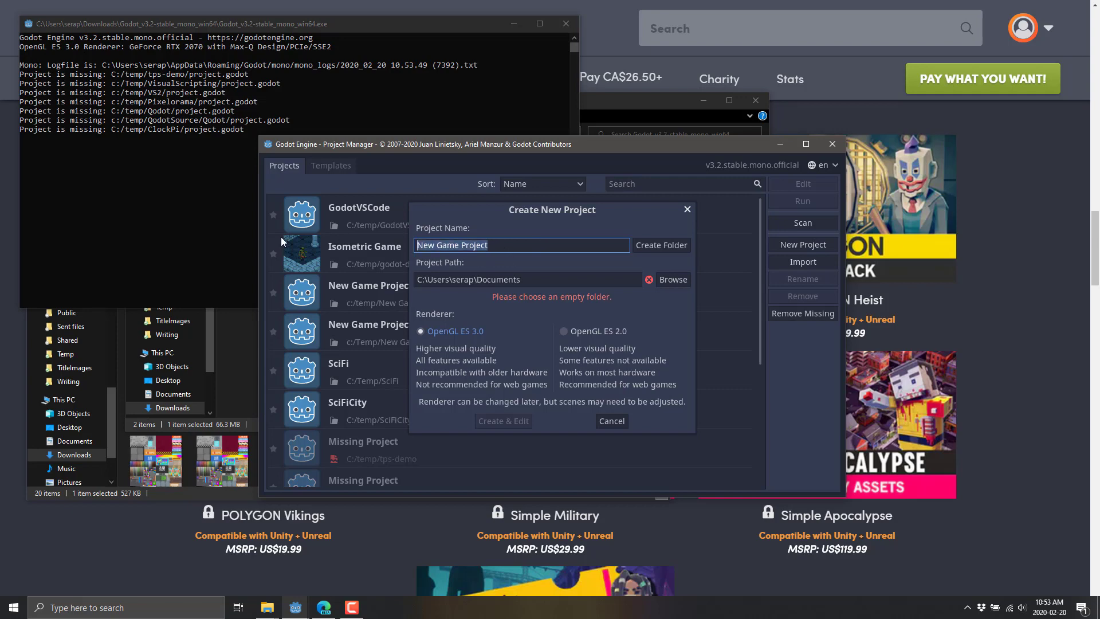
{"action": "type", "text": "Game3"}
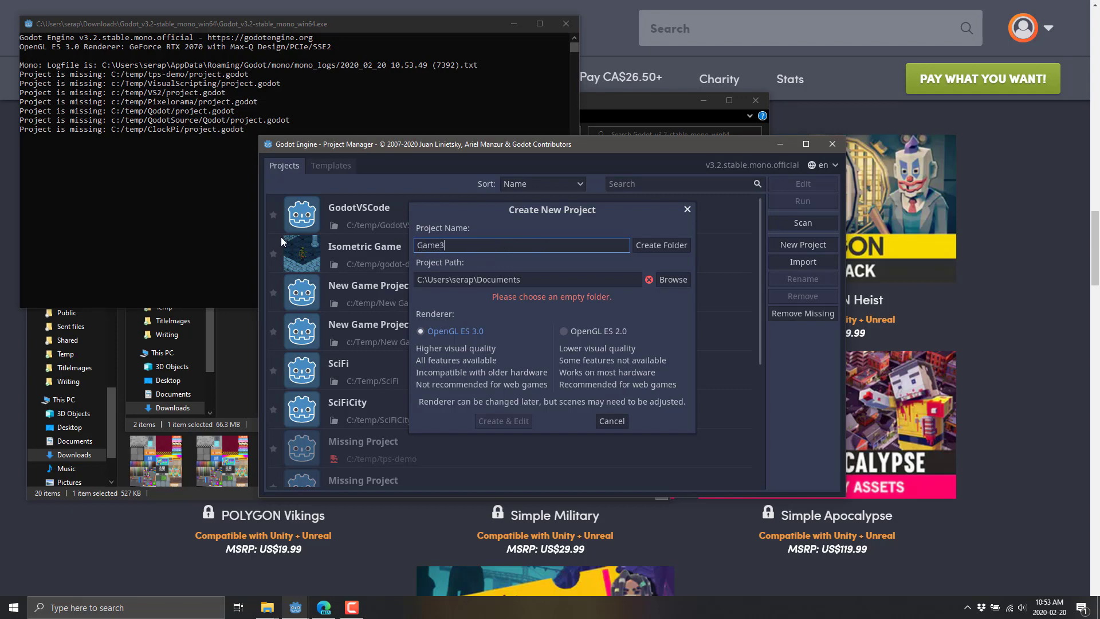
{"action": "type", "text": "Ddemo"}
{"action": "key", "text": "Tab"}
{"action": "type", "text": "c"}
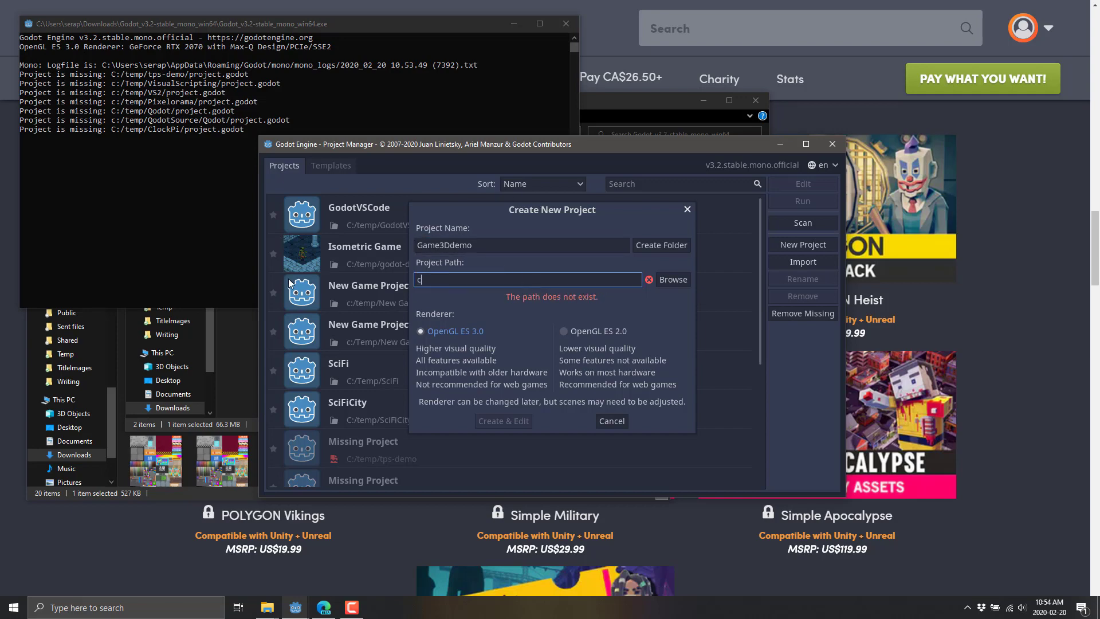
{"action": "type", "text": ":\\temp"}
{"action": "left_click", "coordinate": [658, 250]}
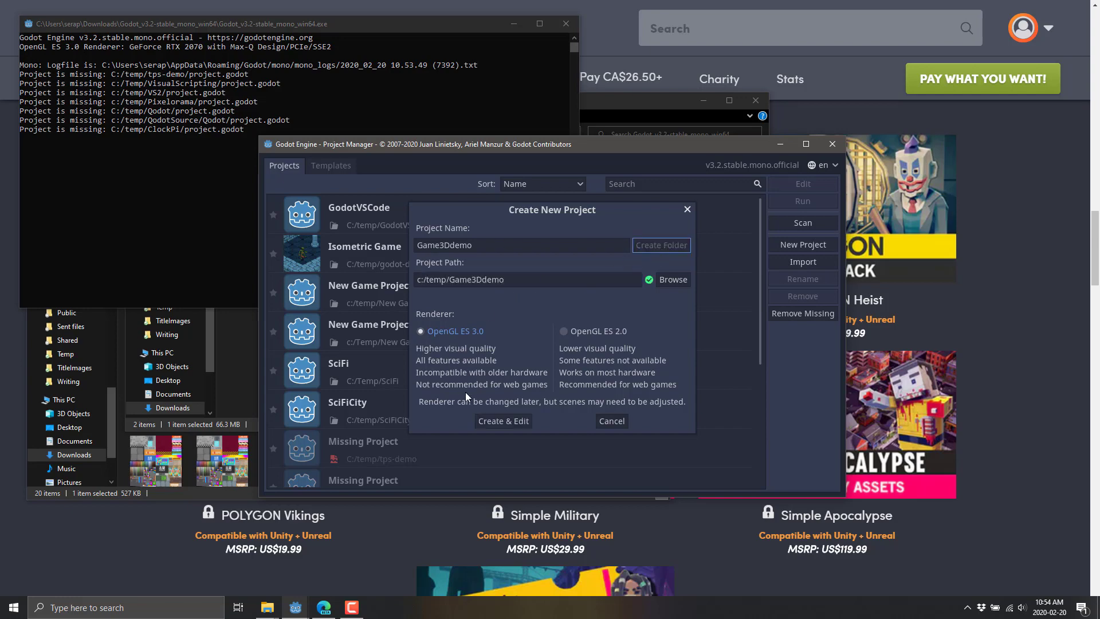
{"action": "left_click", "coordinate": [497, 426]}
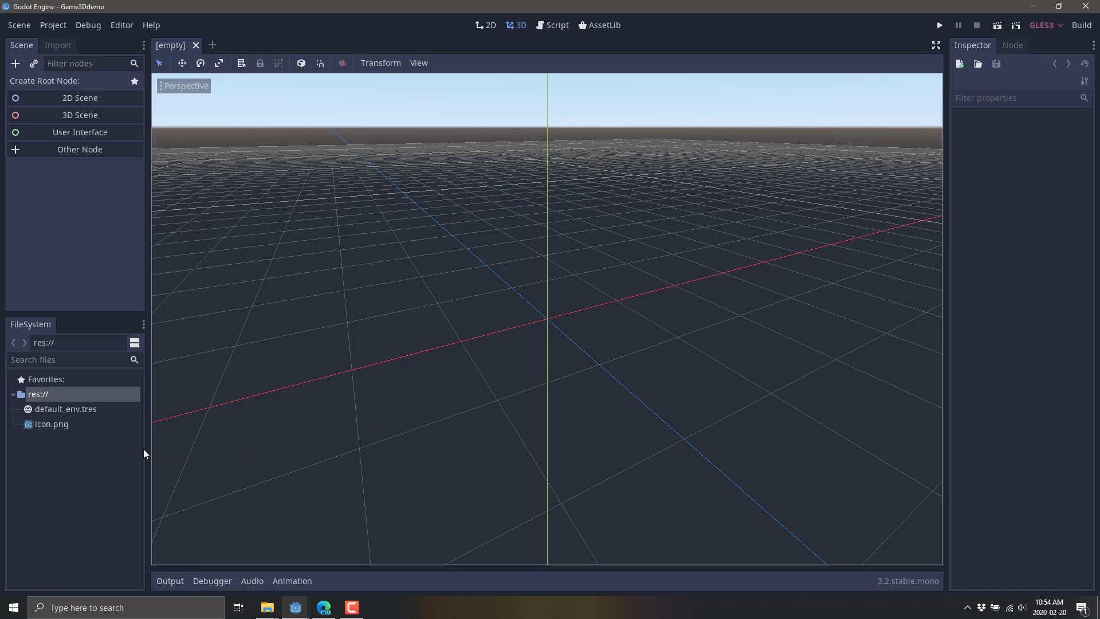
{"action": "left_click", "coordinate": [42, 397]}
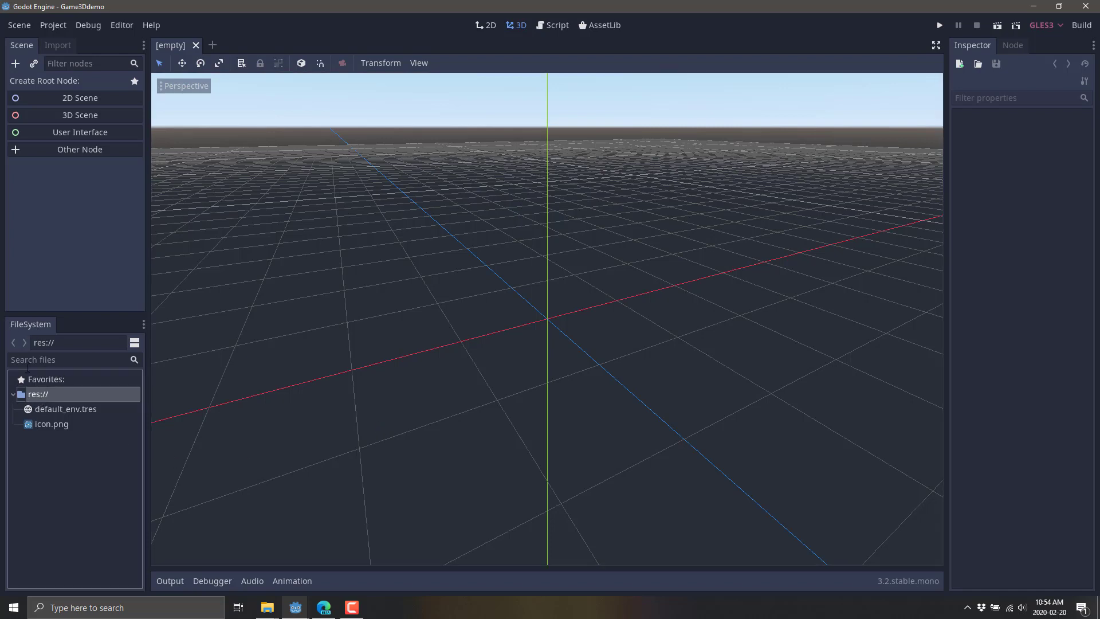
Open the project's res:// folder in the file manager and move its window clear of the FileSystem dock
{"action": "right_click", "coordinate": [41, 401]}
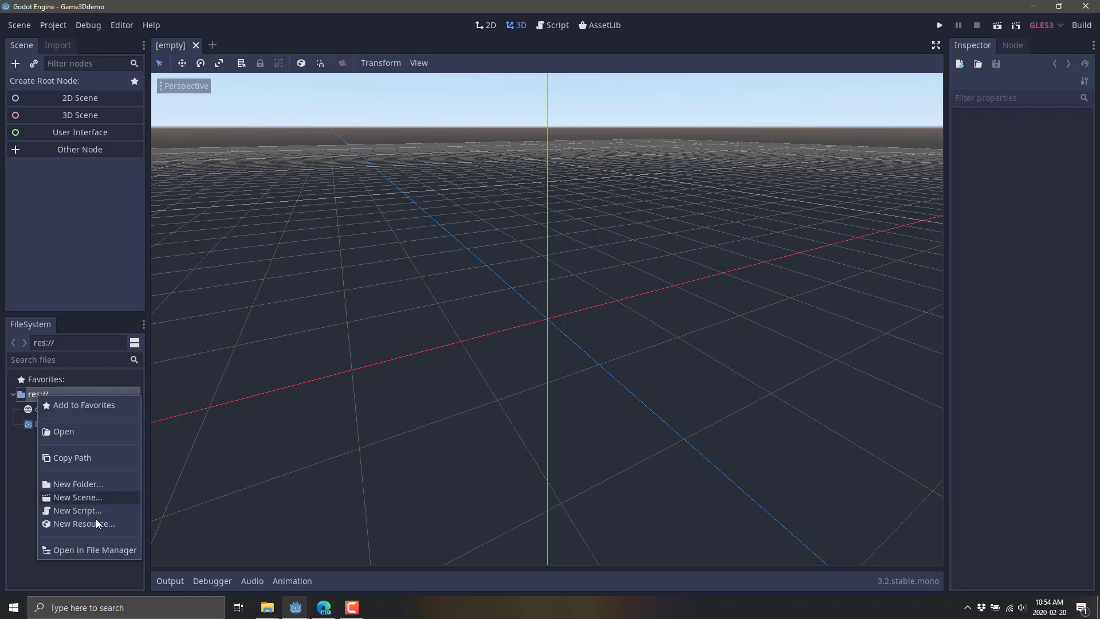
{"action": "left_click", "coordinate": [115, 552]}
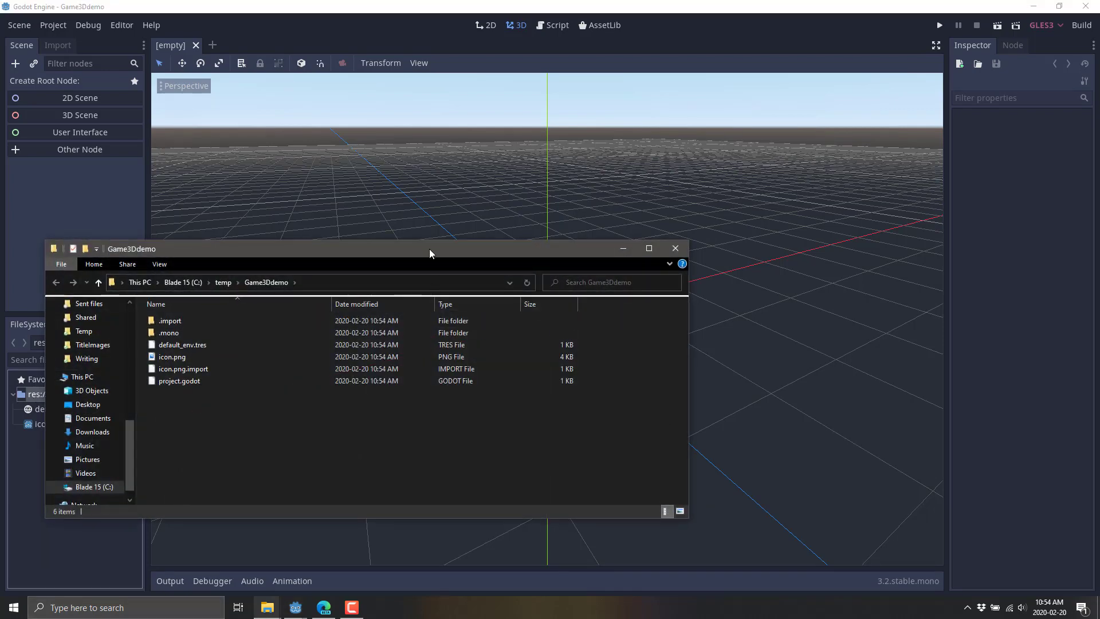
{"action": "left_click_drag", "start_coordinate": [429, 248], "coordinate": [762, 153]}
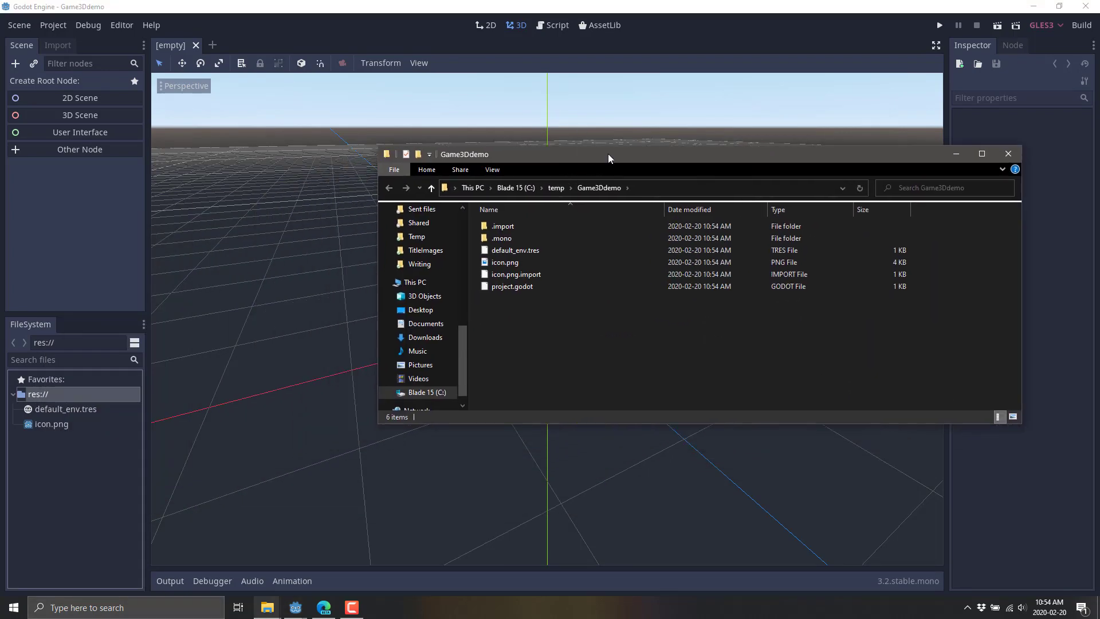
{"action": "left_click_drag", "start_coordinate": [608, 153], "coordinate": [739, 140]}
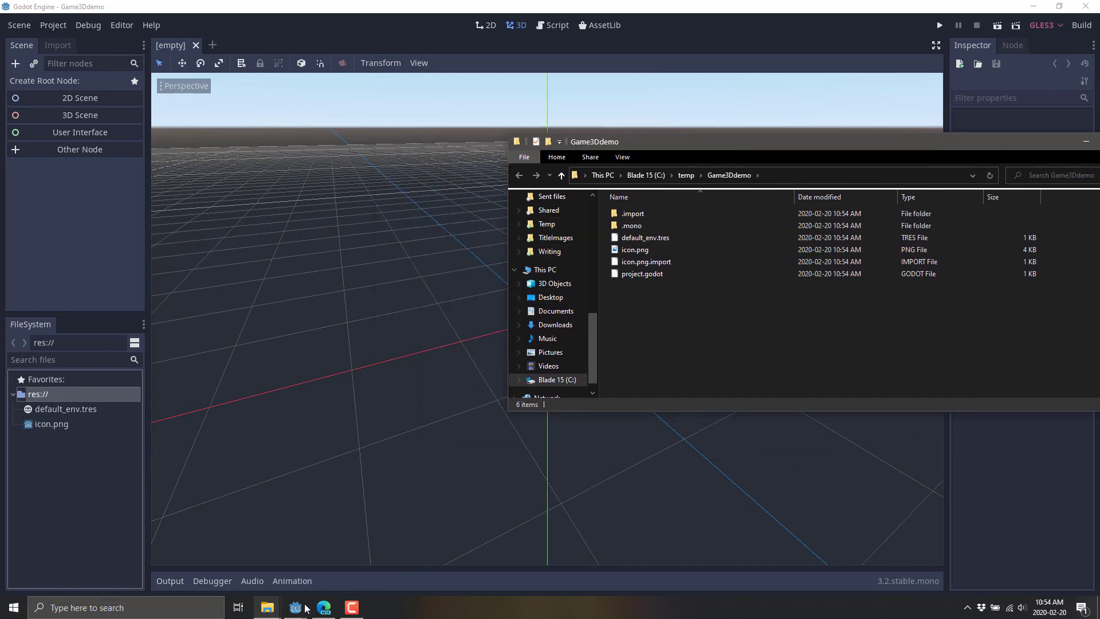
Copy the FBX and Textures folders from Source_Files into the Game3Ddemo project folder, and return to Godot to import them
{"action": "left_click", "coordinate": [273, 611]}
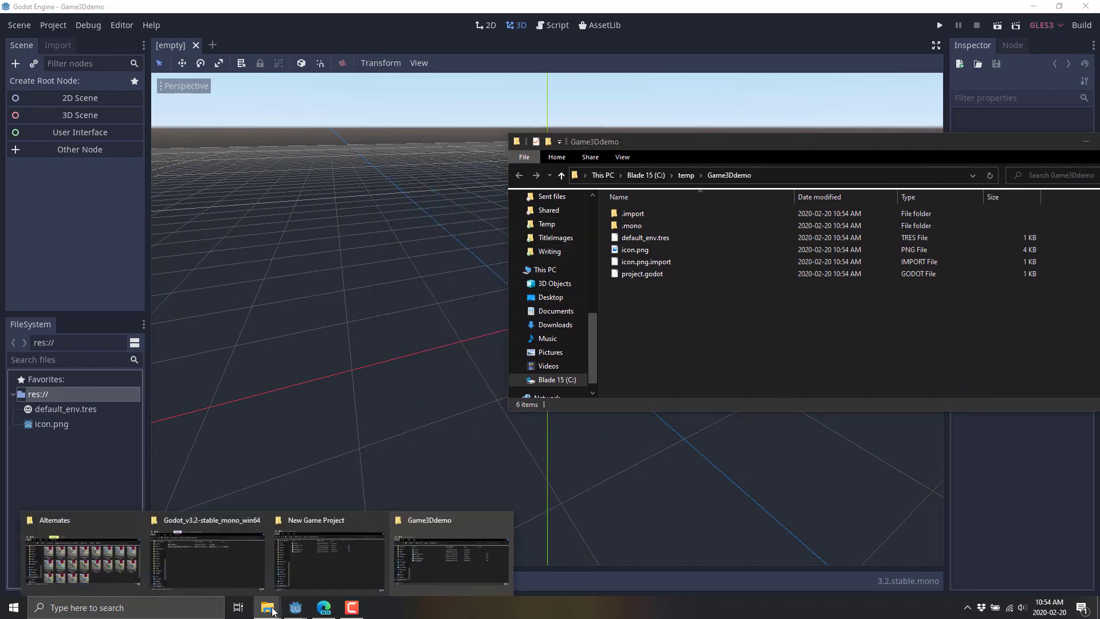
{"action": "left_click", "coordinate": [118, 564]}
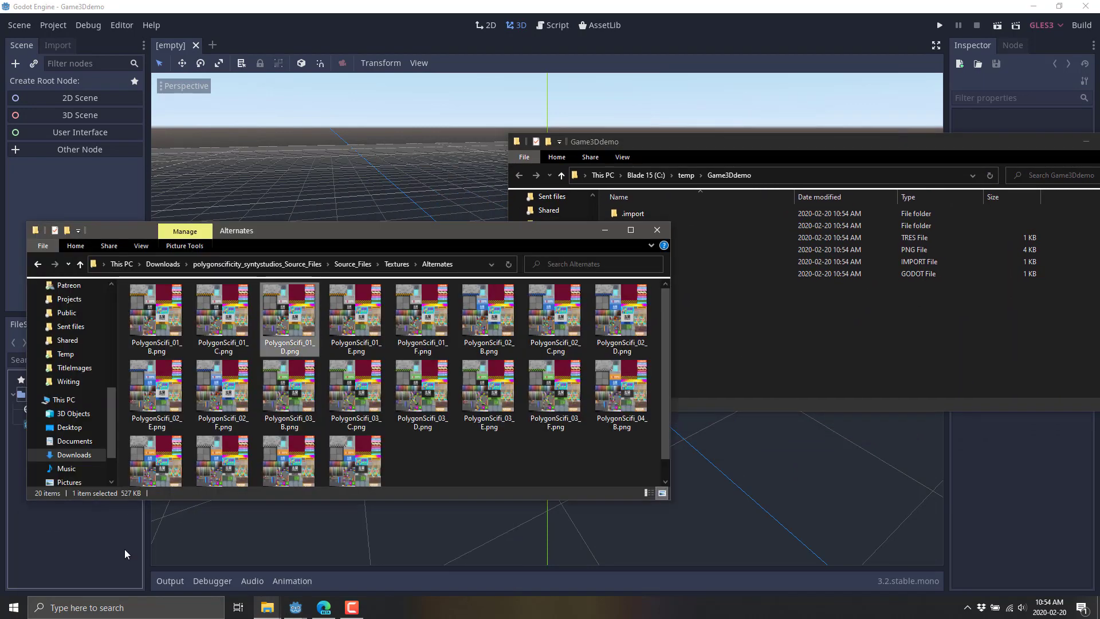
{"action": "left_click", "coordinate": [362, 265]}
{"action": "left_click", "coordinate": [150, 314]}
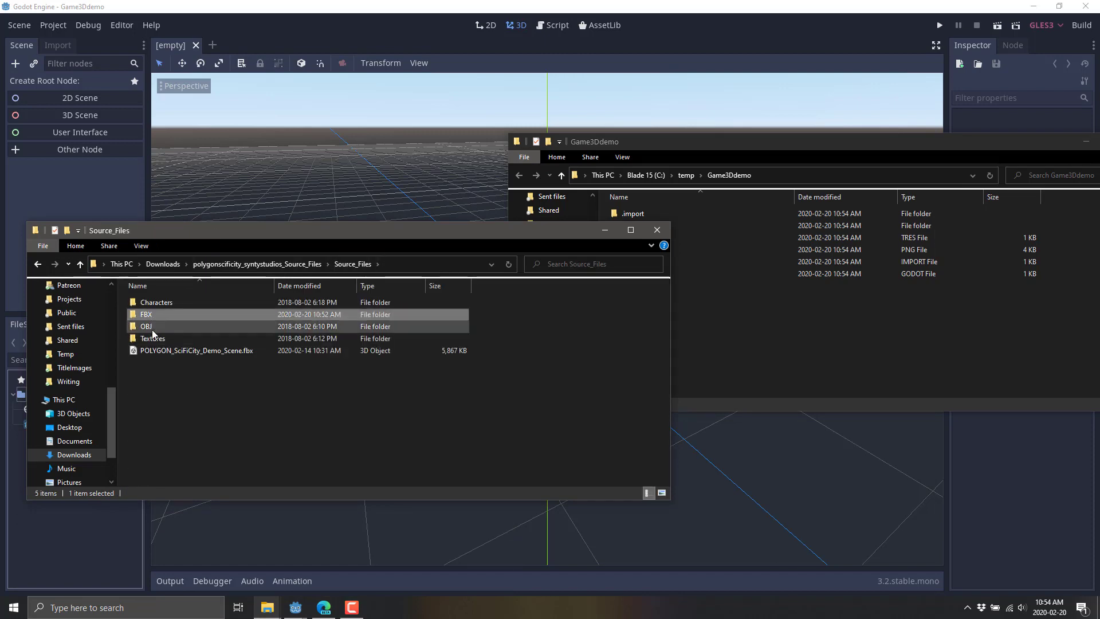
{"action": "left_click", "coordinate": [146, 340], "text": "ctrl"}
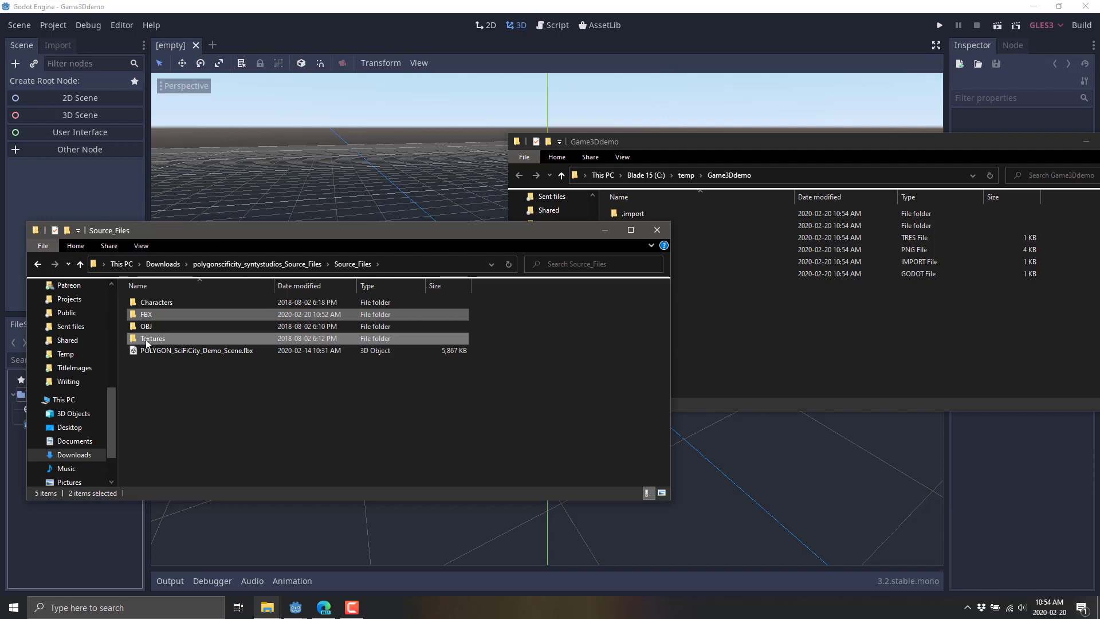
{"action": "left_click_drag", "start_coordinate": [146, 343], "coordinate": [780, 337]}
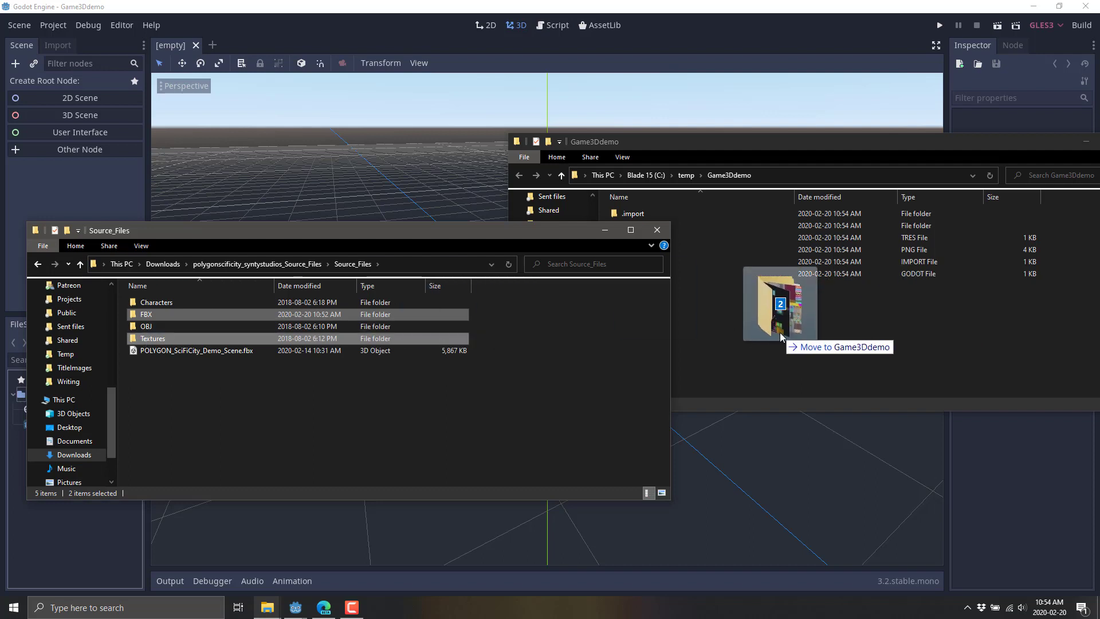
{"action": "left_click_drag", "start_coordinate": [779, 335], "coordinate": [780, 337], "text": "ctrl"}
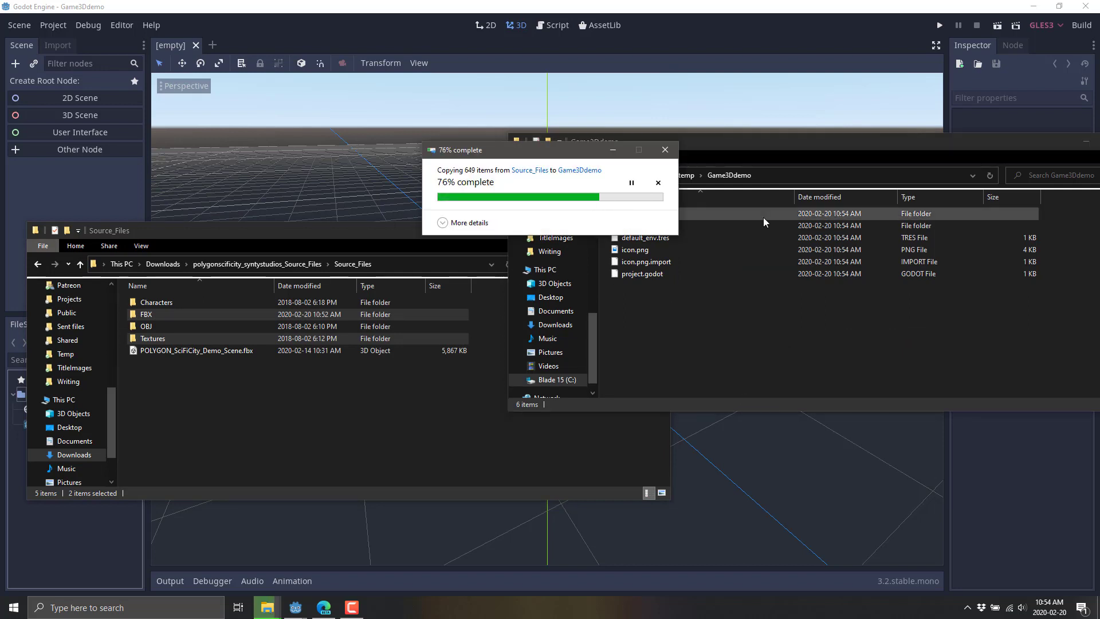
{"action": "left_click", "coordinate": [636, 5]}
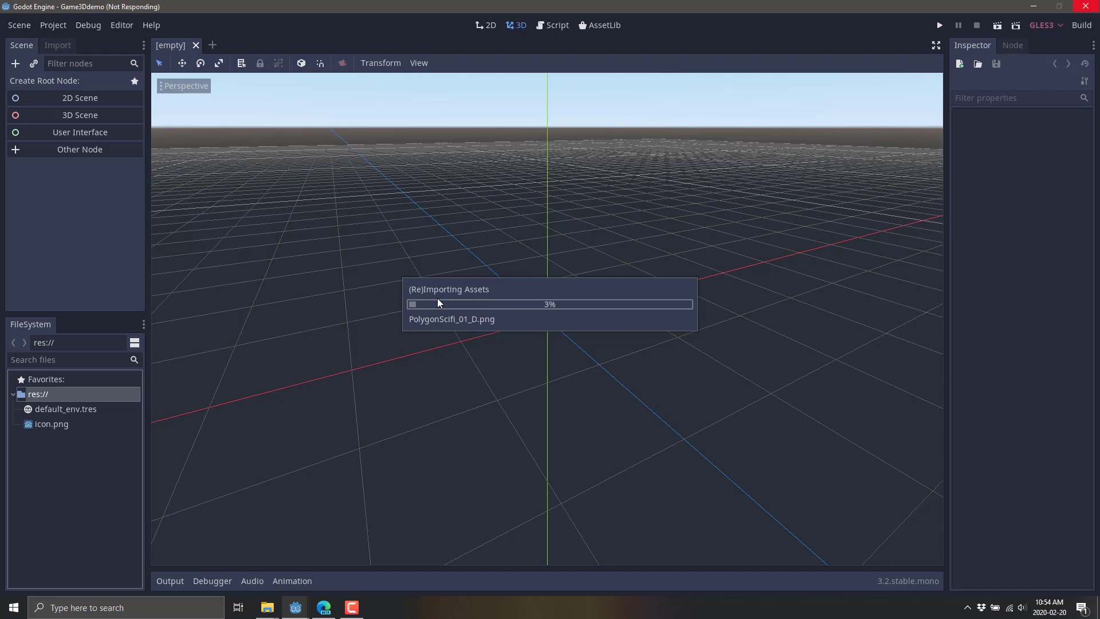
Browse the models in the OBJ folder of Source_Files in File Explorer
{"action": "left_click", "coordinate": [267, 608]}
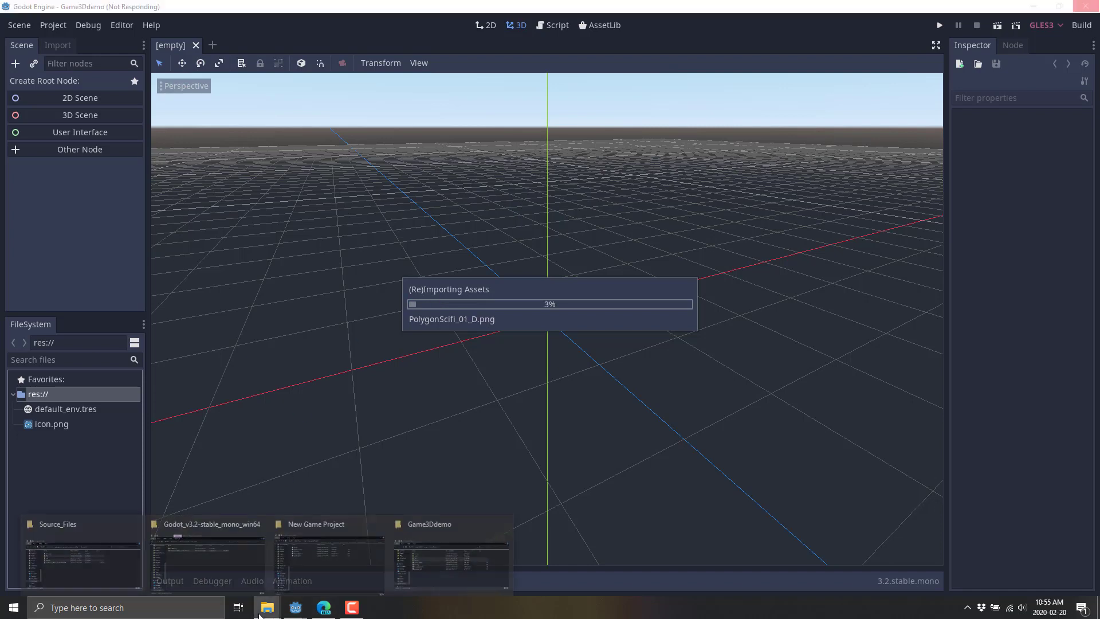
{"action": "left_click", "coordinate": [110, 552]}
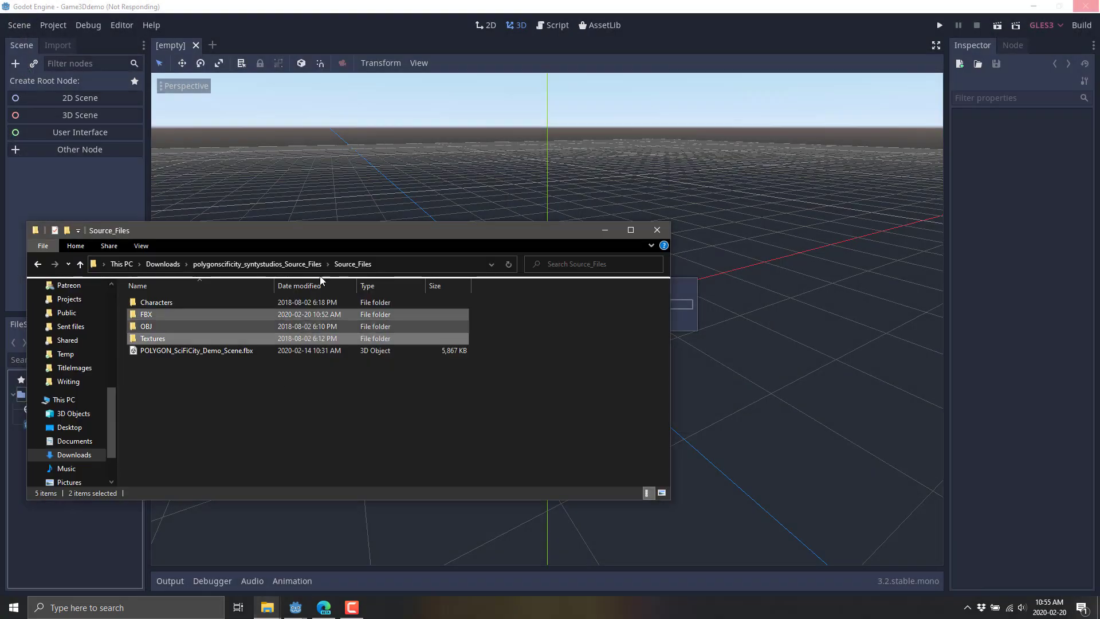
{"action": "double_click", "coordinate": [147, 329]}
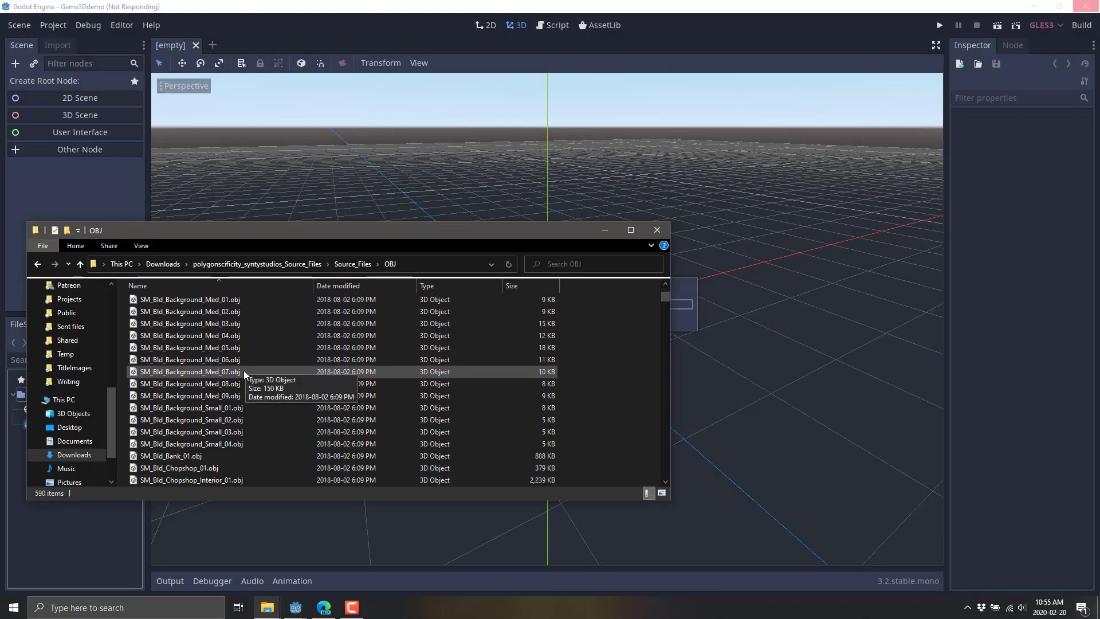
{"action": "scroll", "coordinate": [221, 373], "scroll_direction": "down", "scroll_amount": 5}
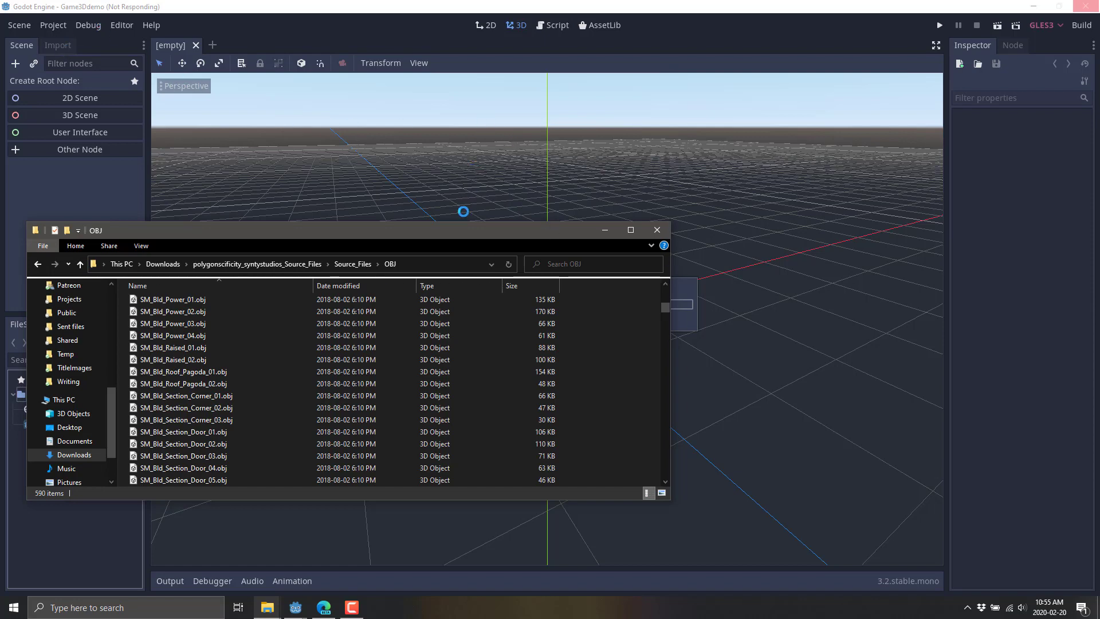
{"action": "left_click_drag", "start_coordinate": [471, 237], "coordinate": [685, 406]}
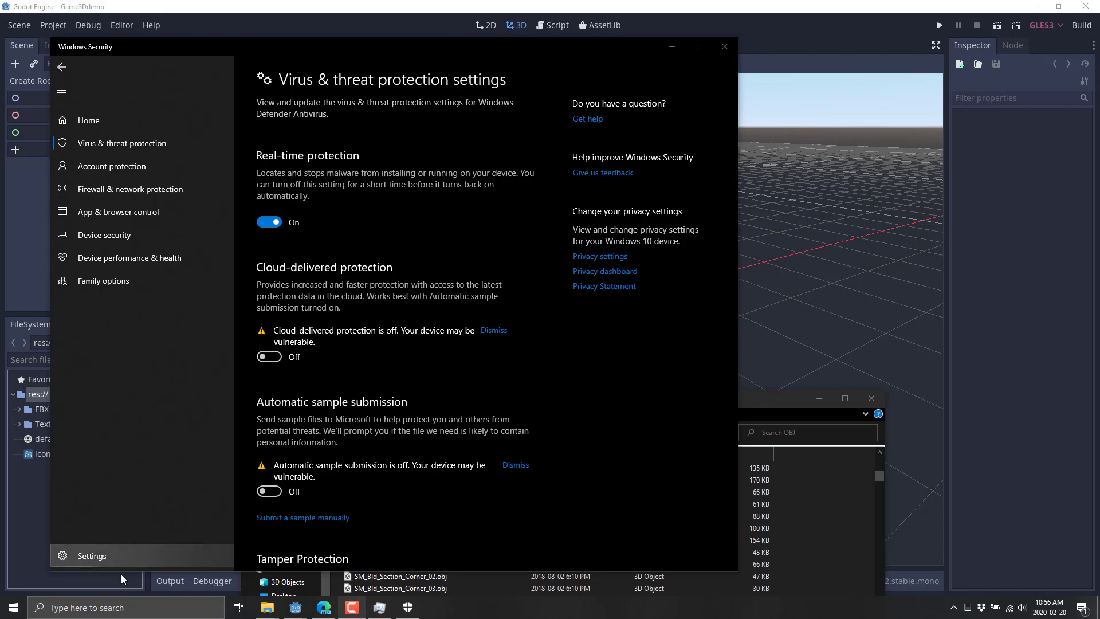
Check the running processes in Task Manager and the Real-time protection setting in Windows Security, closing both windows
{"action": "left_click", "coordinate": [379, 607]}
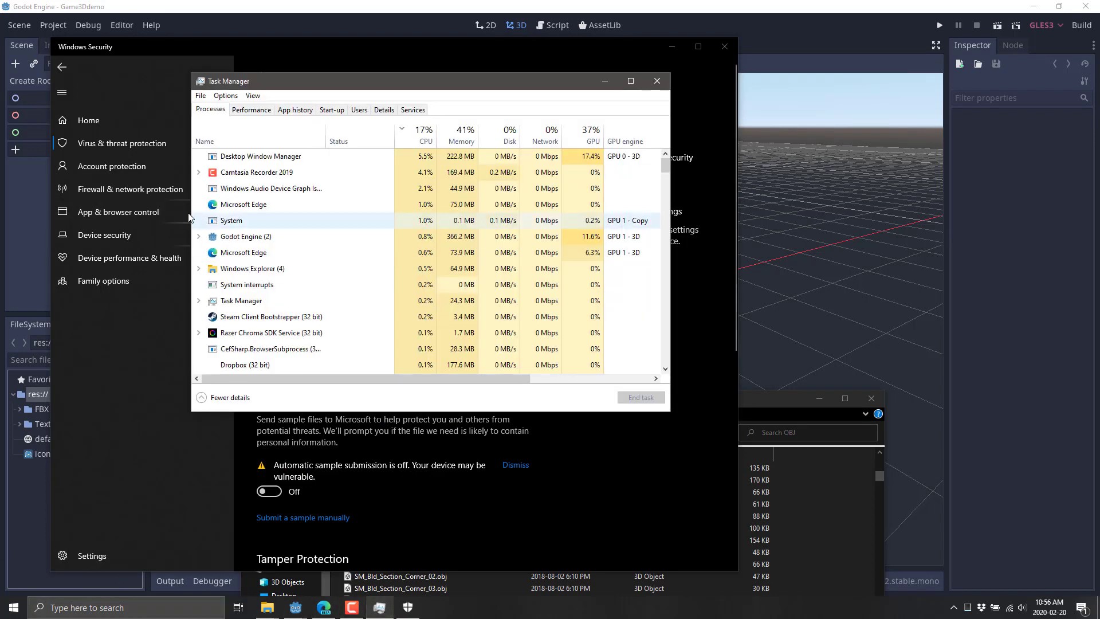
{"action": "left_click", "coordinate": [657, 81]}
{"action": "left_click", "coordinate": [268, 226]}
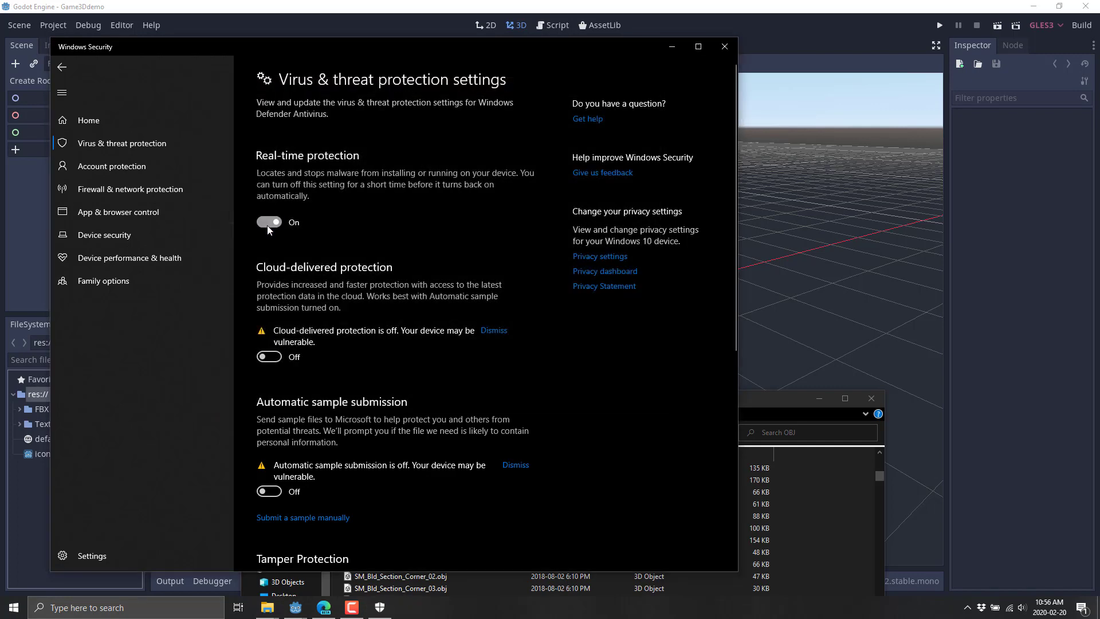
{"action": "left_click", "coordinate": [724, 46]}
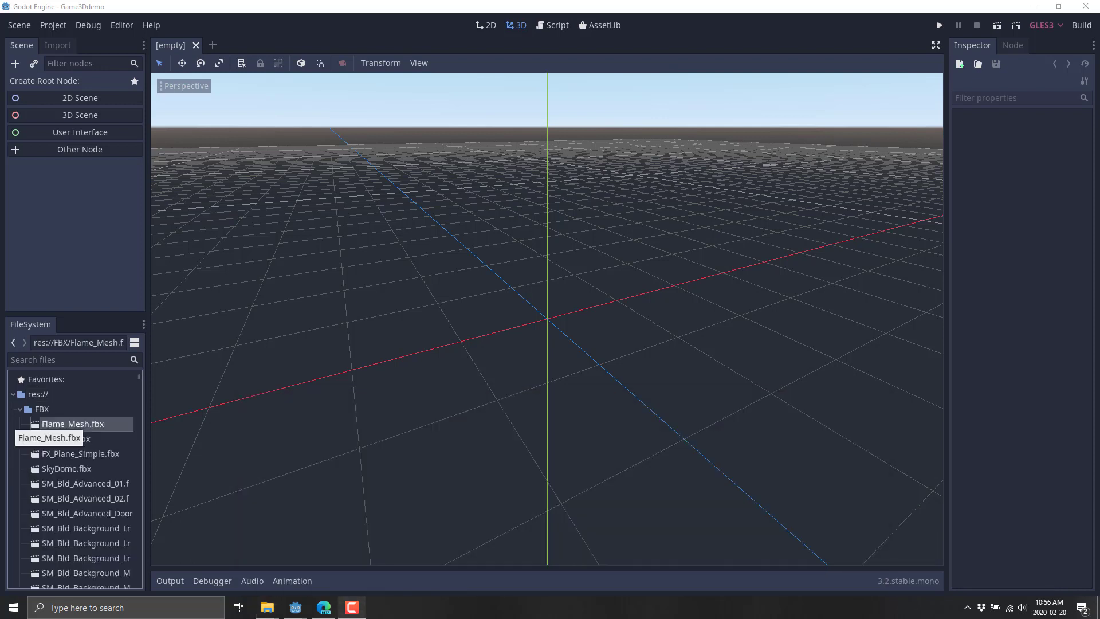
Create a 3D scene with a Spatial root node
{"action": "left_click", "coordinate": [87, 483]}
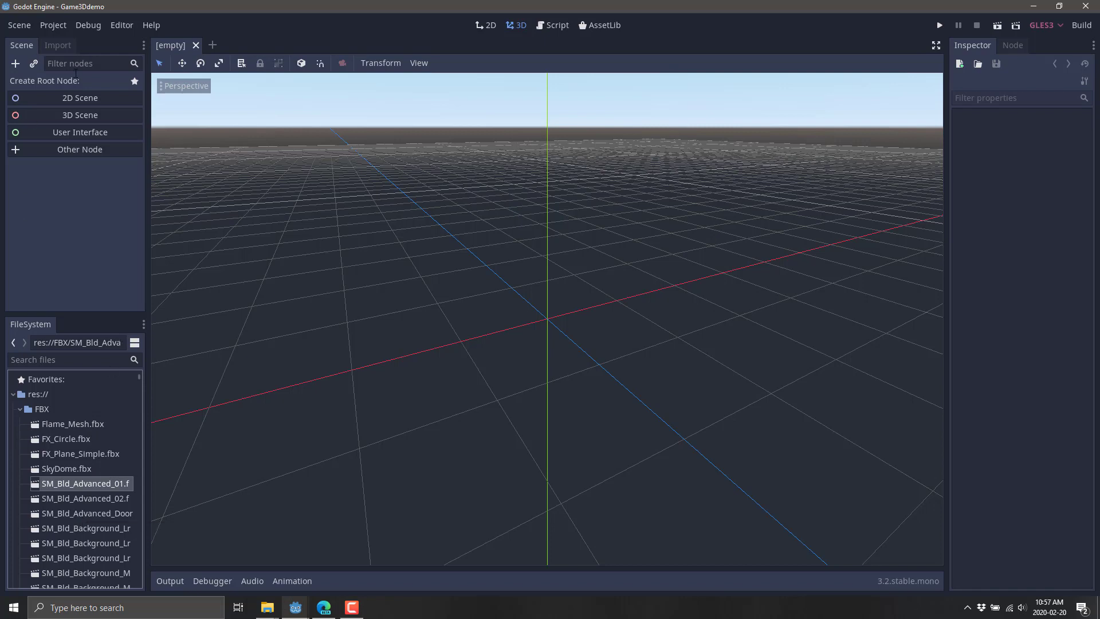
{"action": "left_click", "coordinate": [85, 115]}
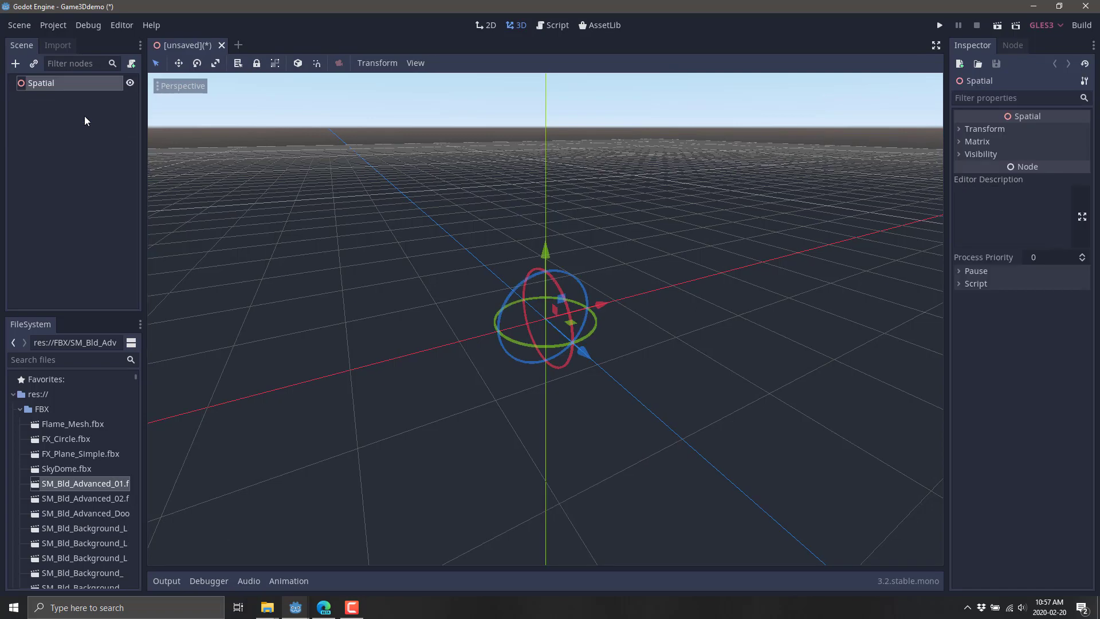
{"action": "left_click", "coordinate": [29, 23]}
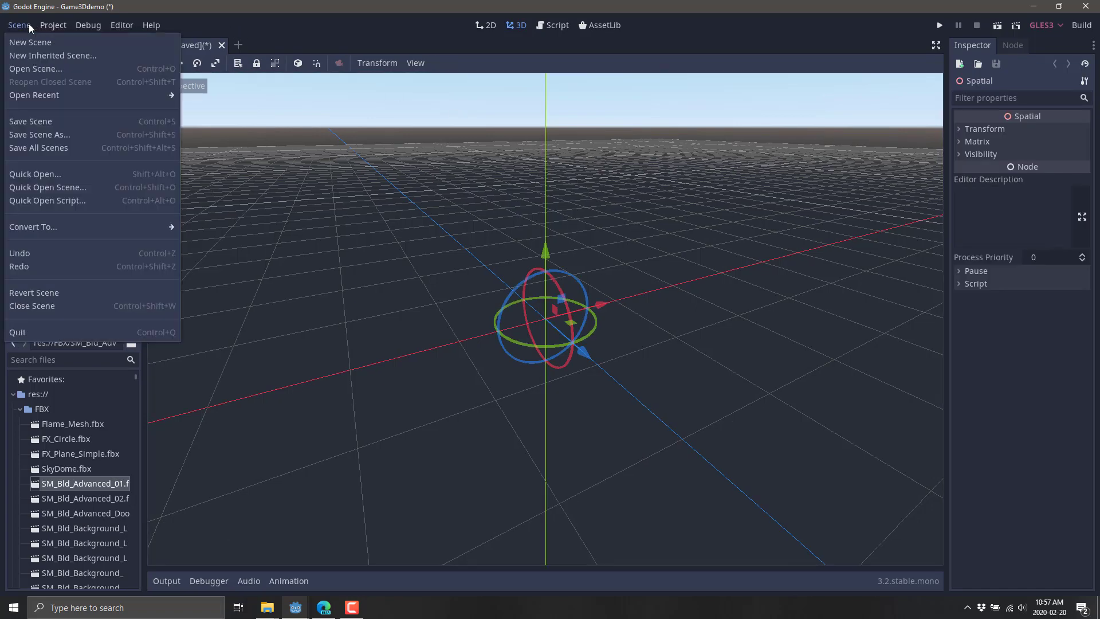
{"action": "left_click", "coordinate": [49, 135]}
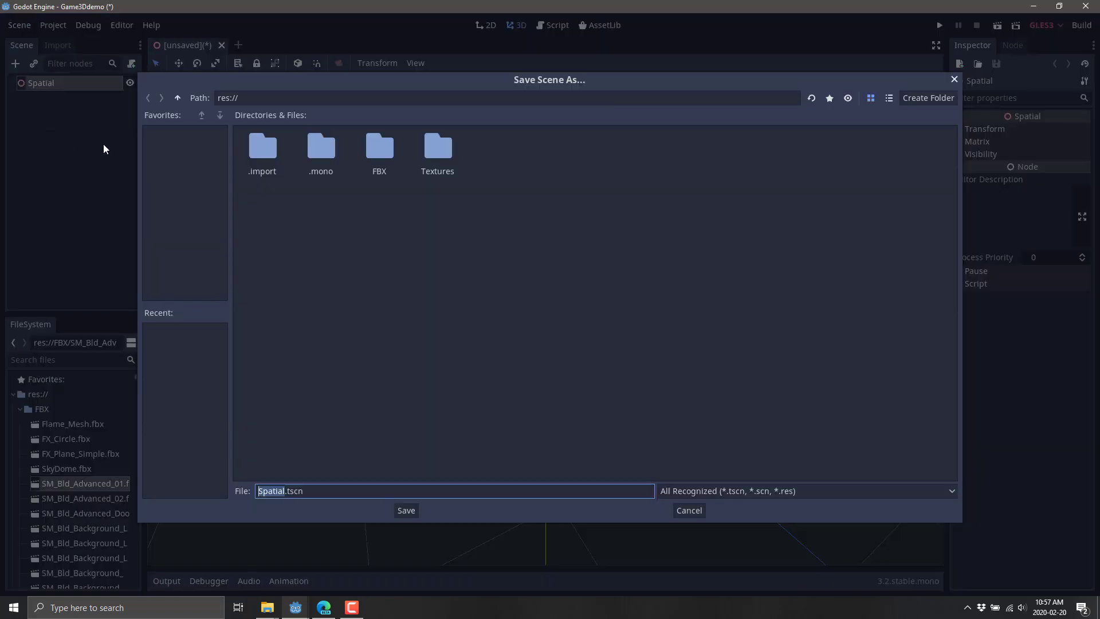
{"action": "key", "text": "Escape"}
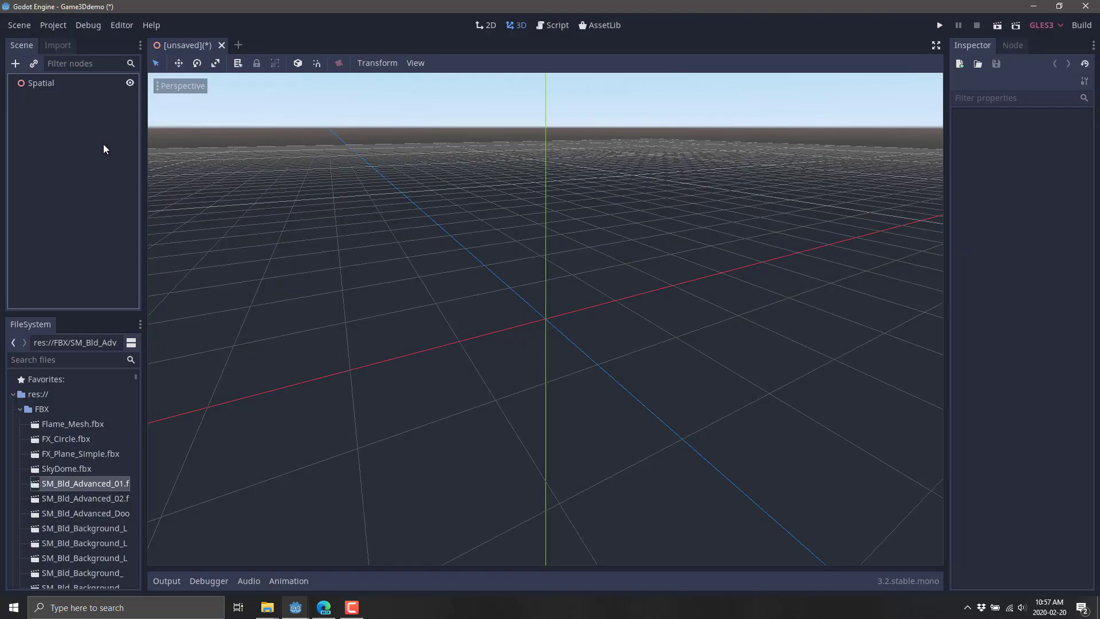
Save the new scene as MyScene.tscn in the project's res:// folder
{"action": "left_click", "coordinate": [22, 30]}
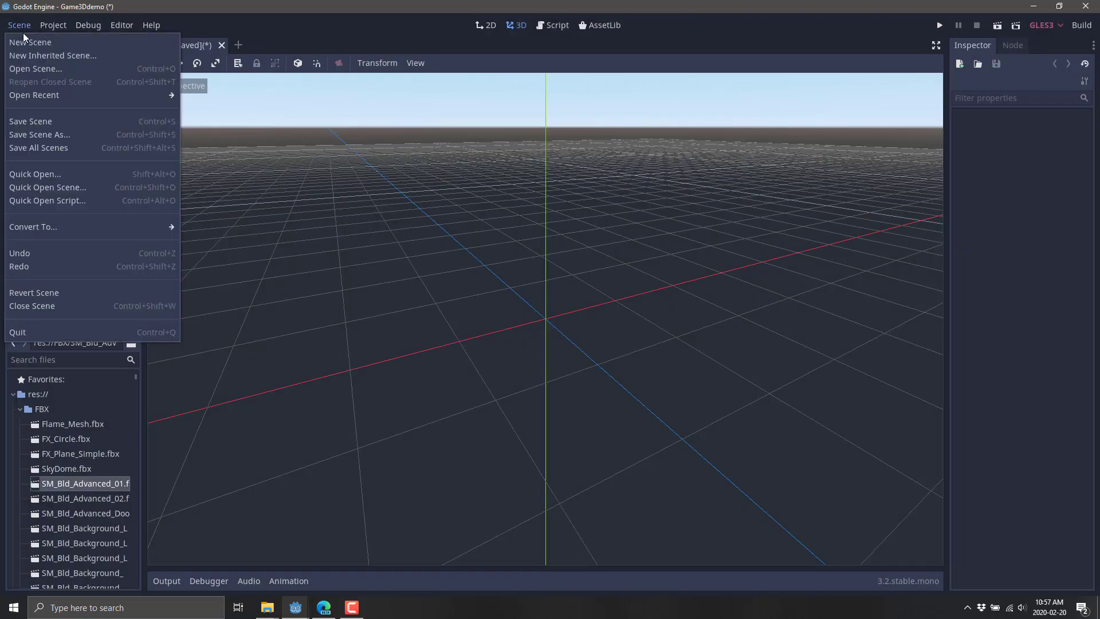
{"action": "left_click", "coordinate": [39, 135]}
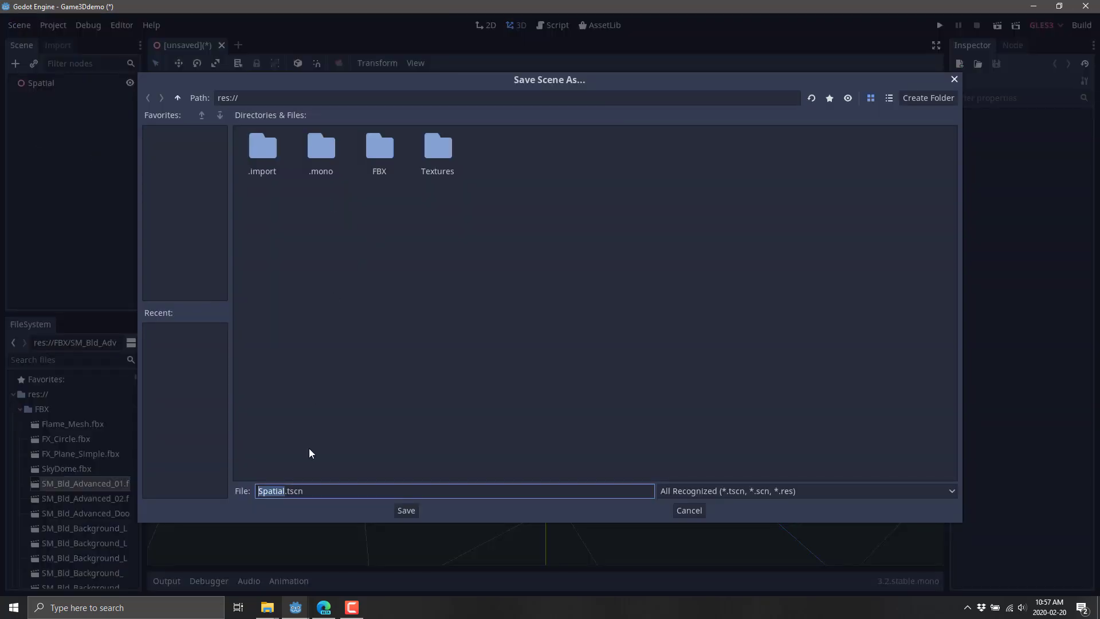
{"action": "type", "text": "MyScene"}
{"action": "key", "text": "Return"}
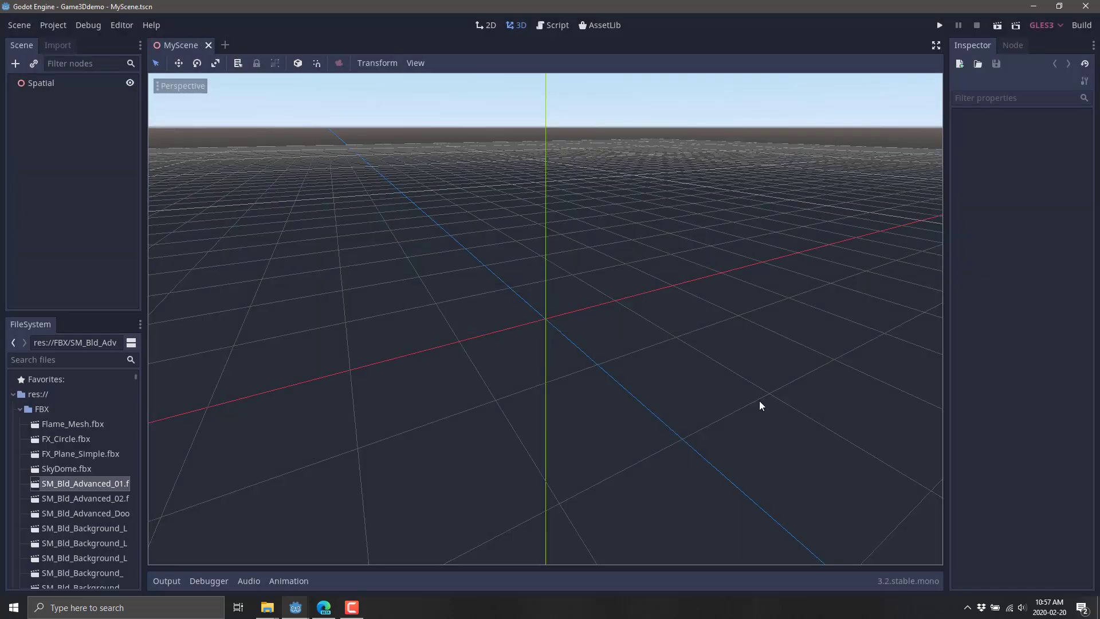
Rename the scene's Spatial root node to Root
{"action": "left_click", "coordinate": [44, 83]}
{"action": "right_click", "coordinate": [44, 82]}
{"action": "left_click", "coordinate": [40, 81]}
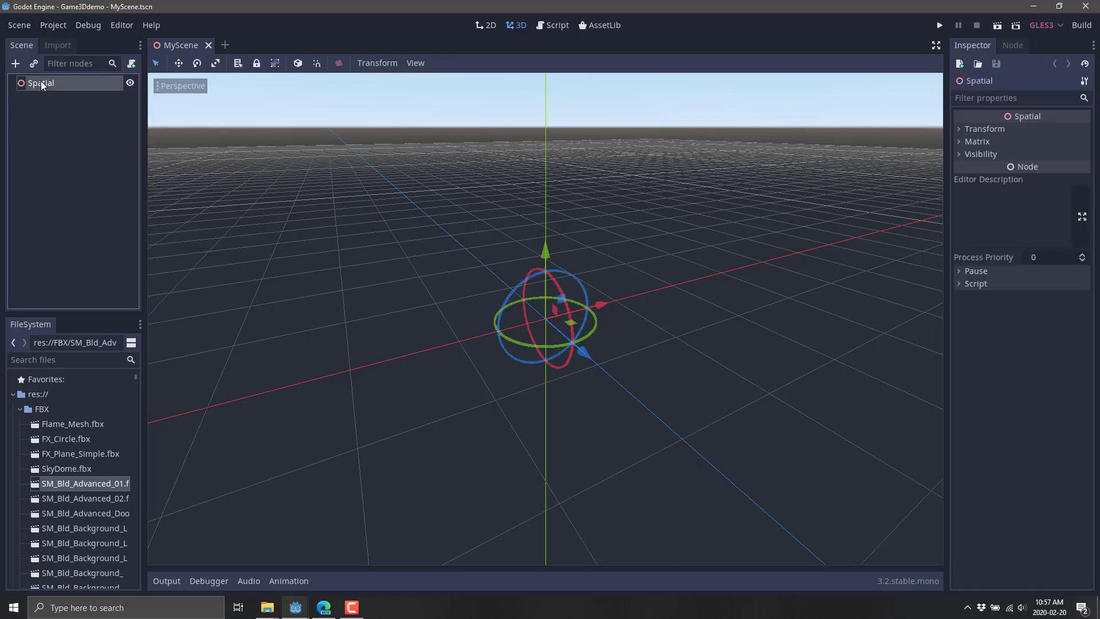
{"action": "type", "text": "Root"}
{"action": "key", "text": "Return"}
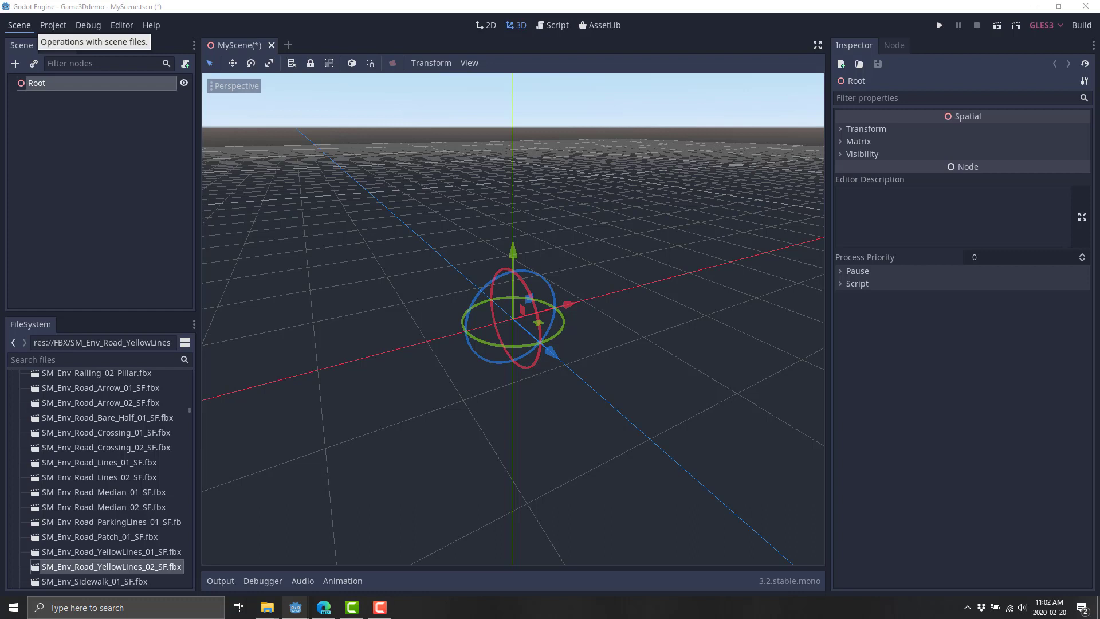
Search the project files for Bank, place SM_Bld_Bank_01.fbx in the 3D scene under Root, and select its node
{"action": "left_click", "coordinate": [81, 433]}
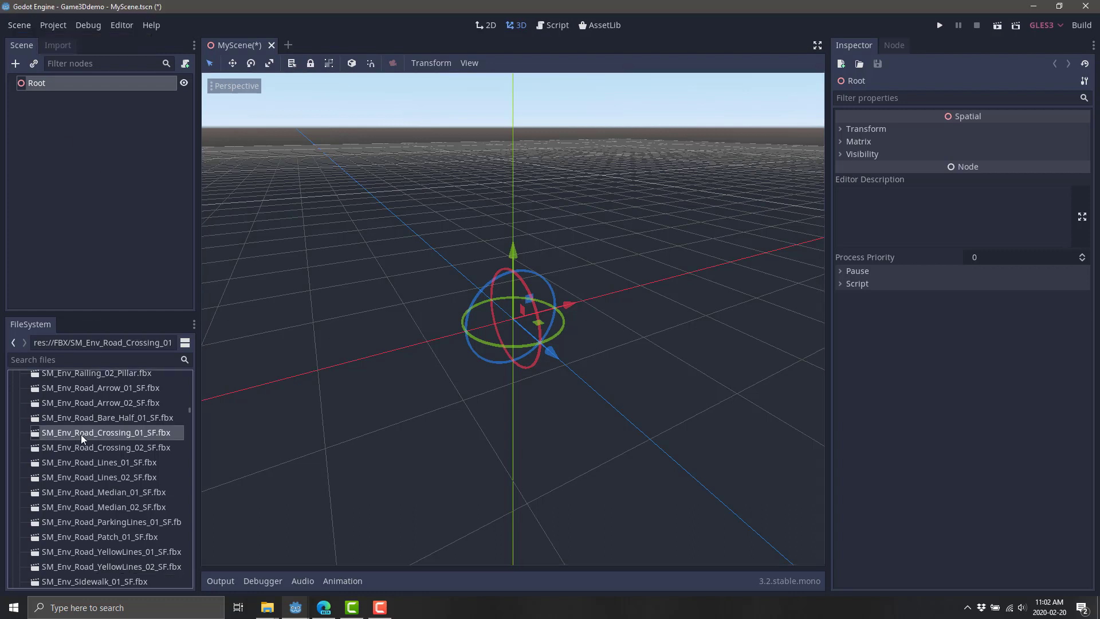
{"action": "scroll", "coordinate": [103, 429], "scroll_direction": "up", "scroll_amount": 3}
{"action": "left_click", "coordinate": [68, 360]}
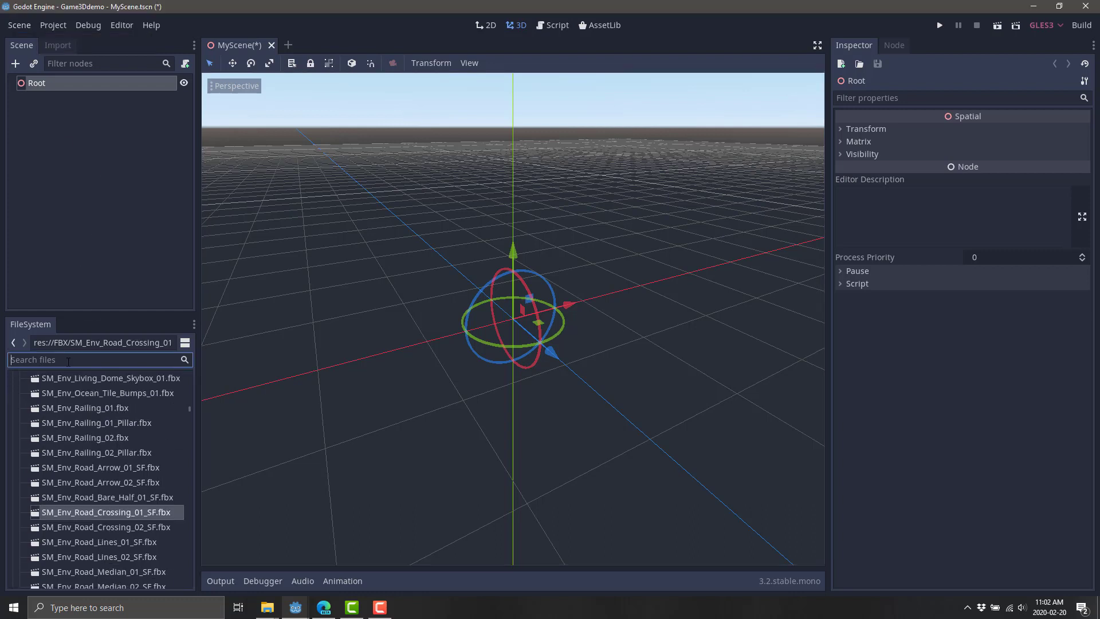
{"action": "type", "text": "Bank"}
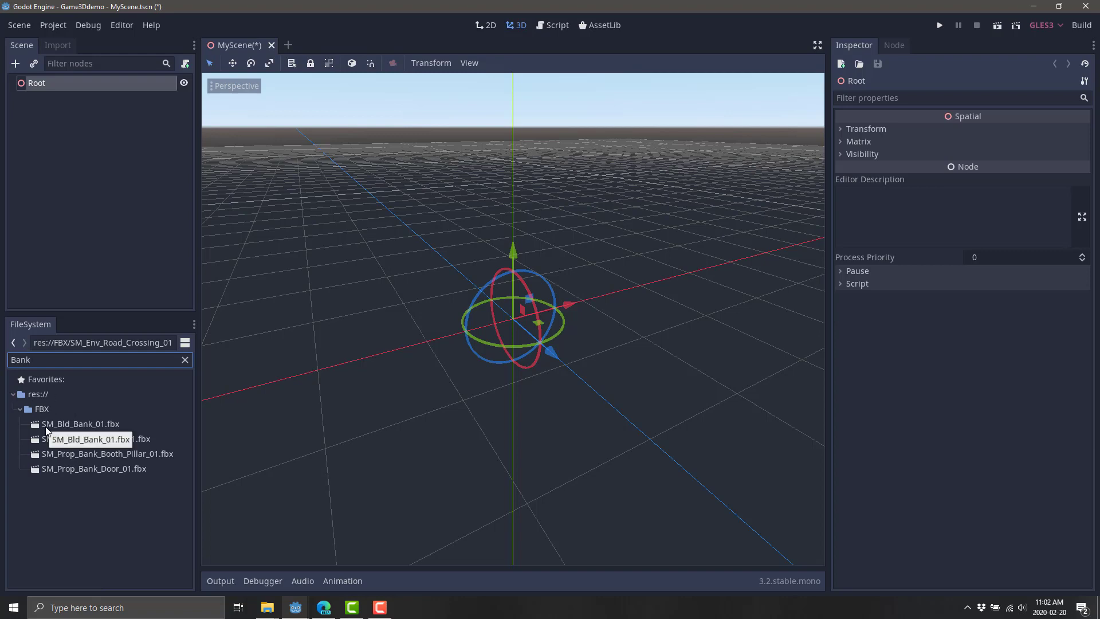
{"action": "left_click", "coordinate": [80, 425]}
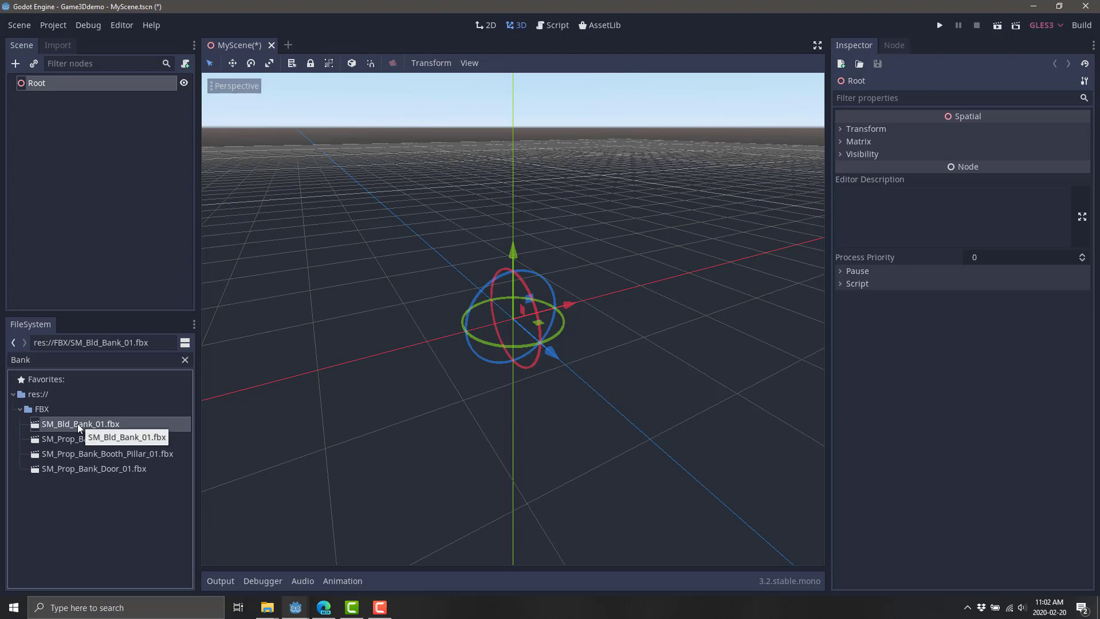
{"action": "left_click_drag", "start_coordinate": [81, 425], "coordinate": [511, 356]}
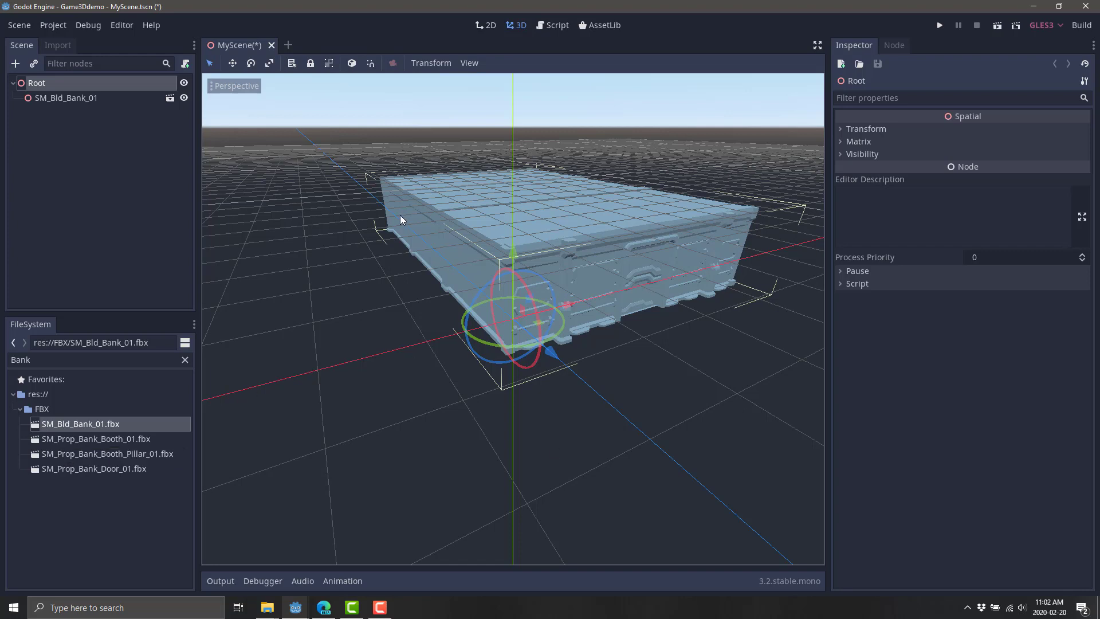
{"action": "left_click", "coordinate": [78, 97]}
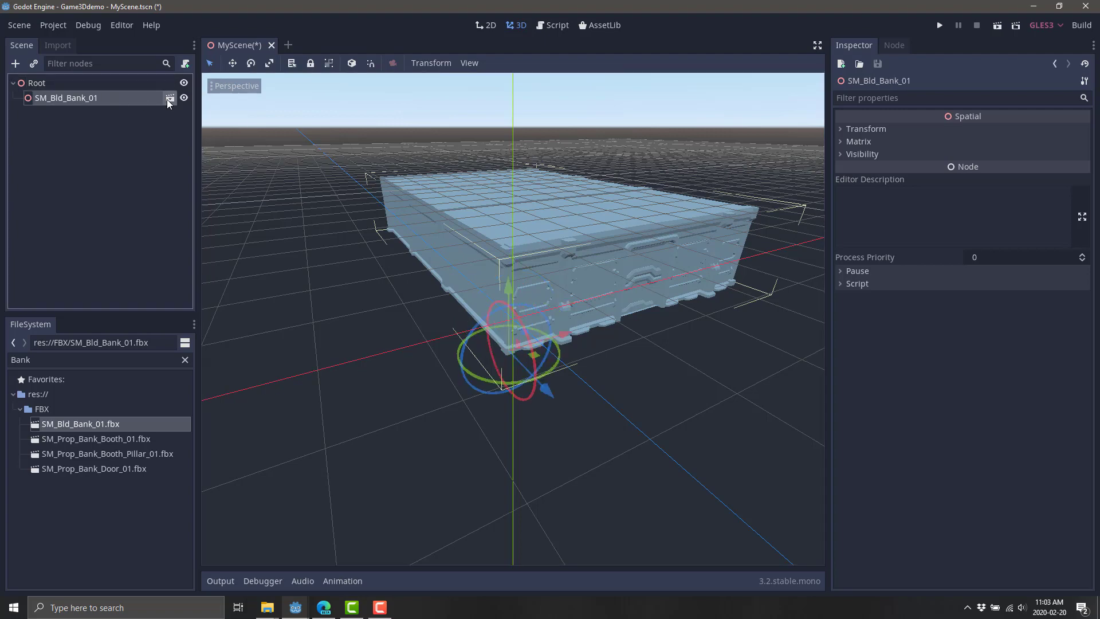
Open the placed SM_Bld_Bank_01 model for editing as a new inherited scene
{"action": "left_click", "coordinate": [168, 100]}
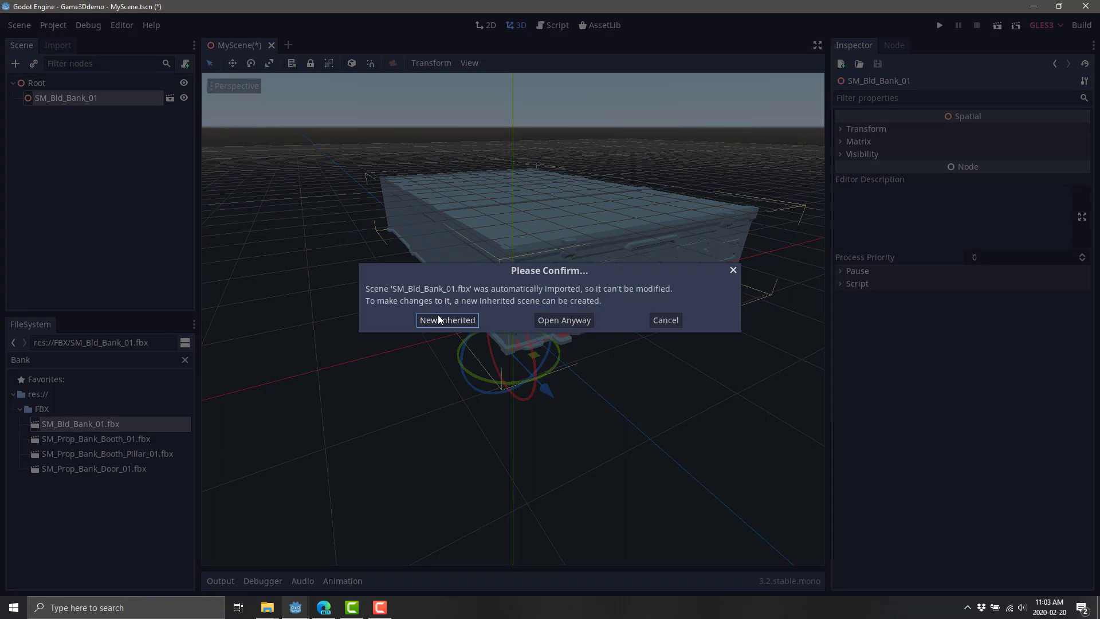
{"action": "left_click", "coordinate": [462, 318]}
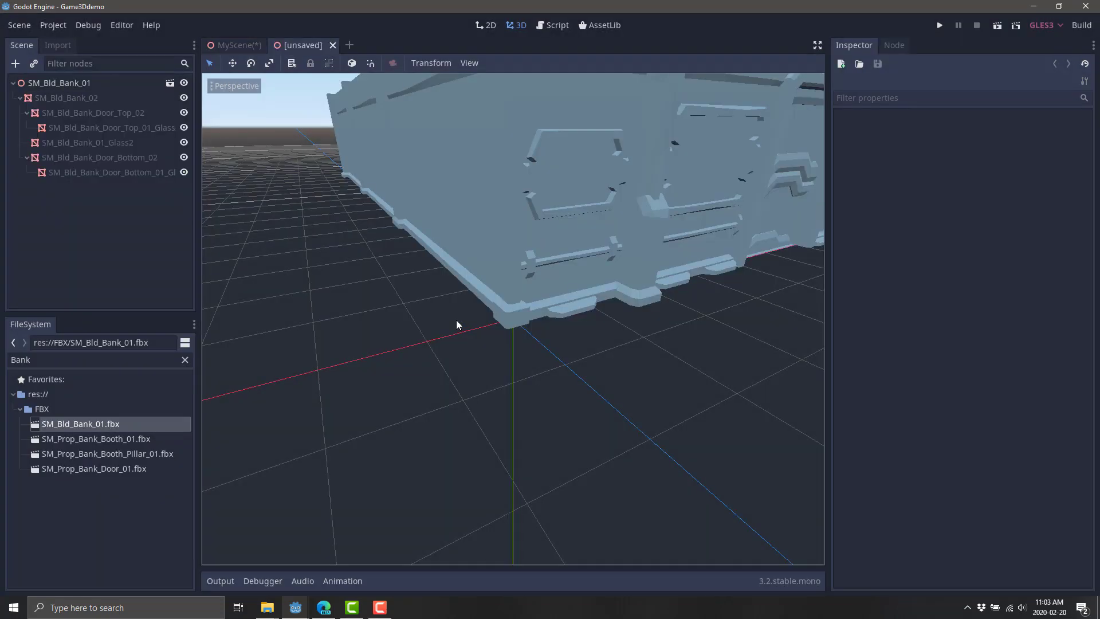
Examine the bank model's node hierarchy, checking the meshes of its door, glass and main building parts
{"action": "left_click", "coordinate": [108, 128]}
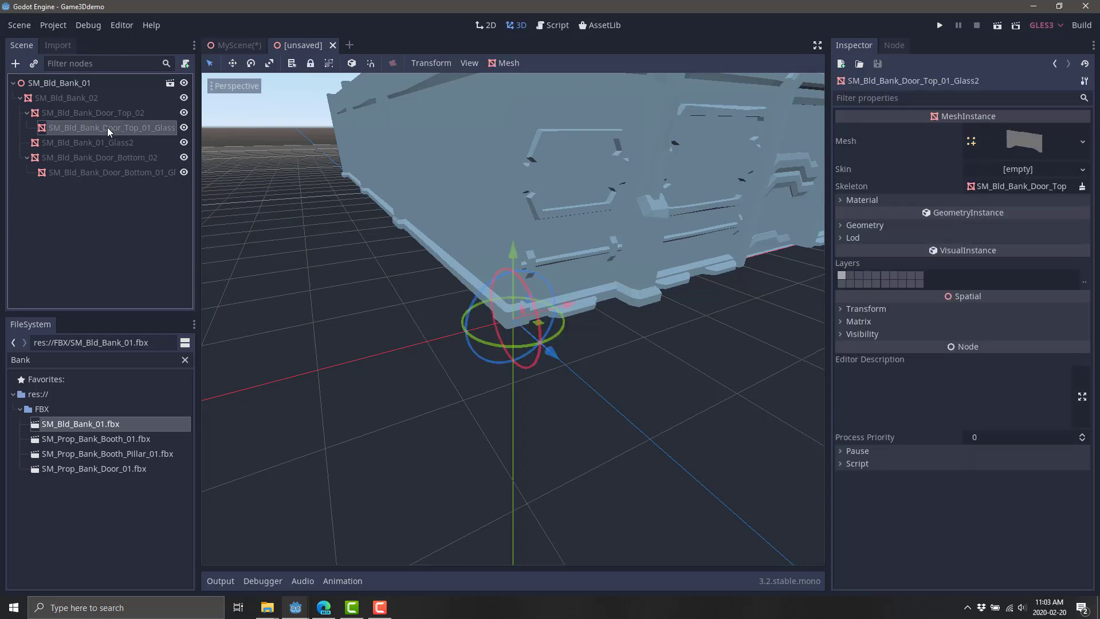
{"action": "left_click", "coordinate": [104, 143]}
{"action": "left_click", "coordinate": [102, 158]}
{"action": "left_click", "coordinate": [98, 171]}
{"action": "left_click", "coordinate": [90, 147]}
{"action": "left_click", "coordinate": [86, 112]}
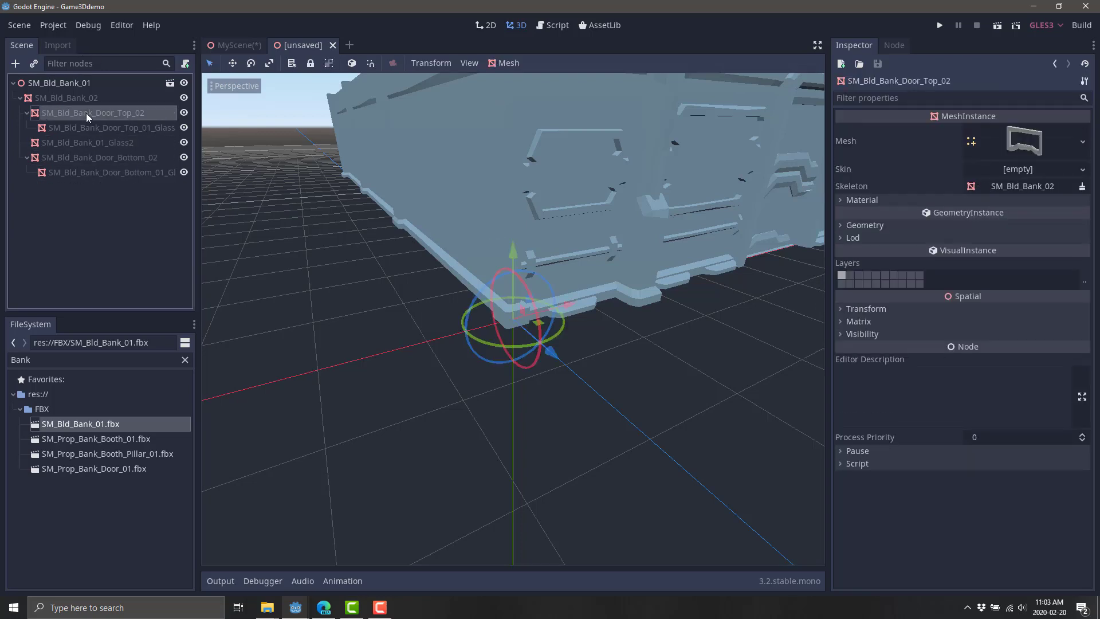
{"action": "left_click", "coordinate": [79, 97]}
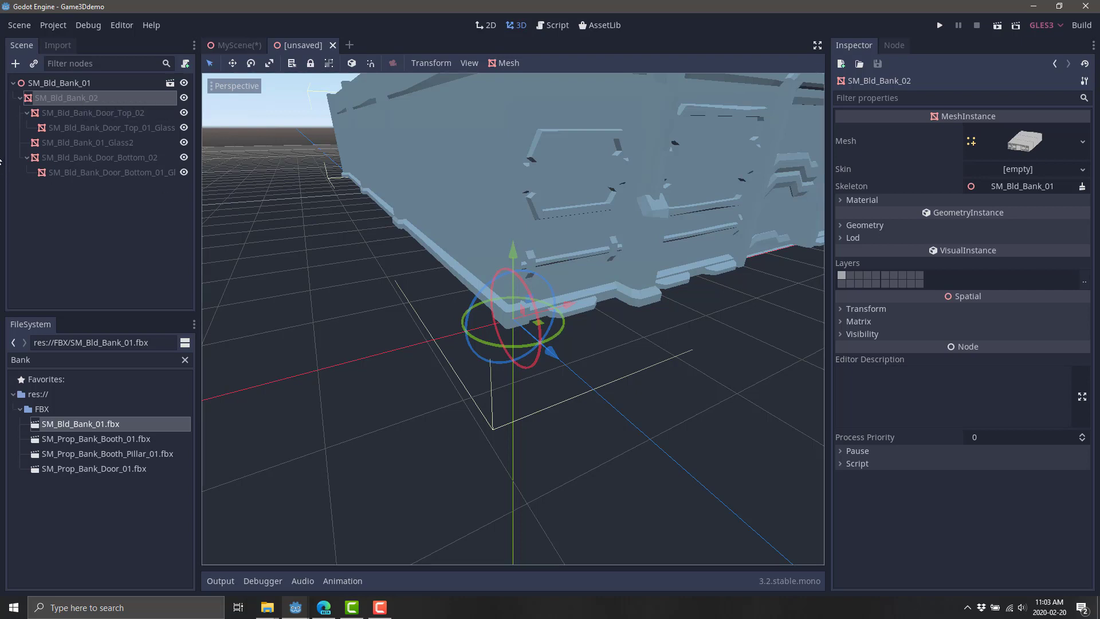
{"action": "left_click", "coordinate": [77, 86]}
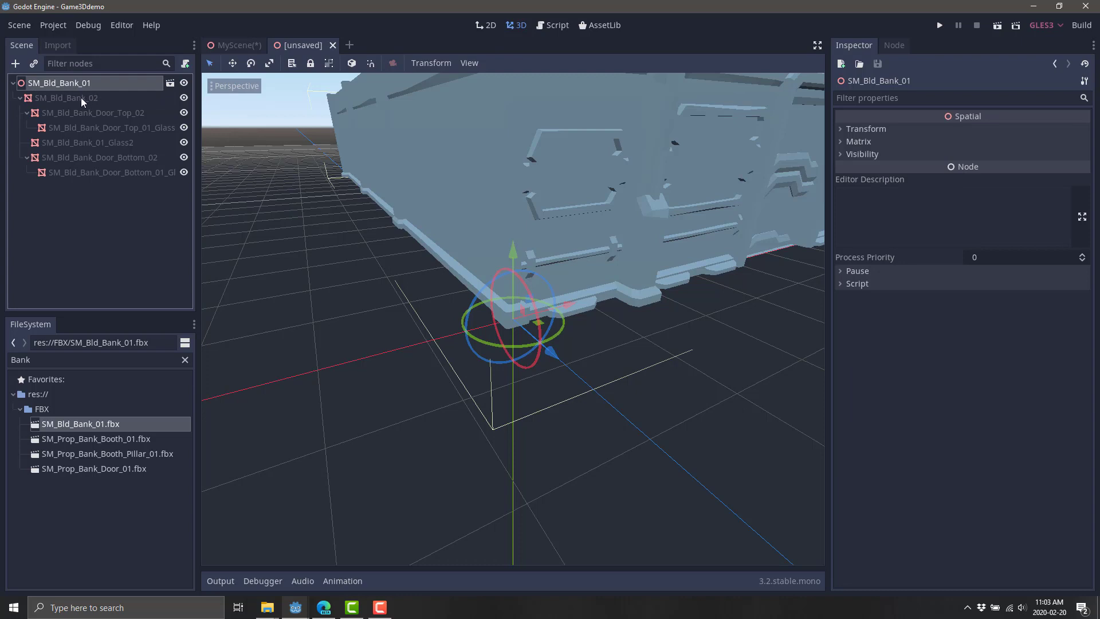
Assign a new SpatialMaterial to material slot 0 of the SM_Bld_Bank_02 mesh
{"action": "left_click", "coordinate": [81, 97]}
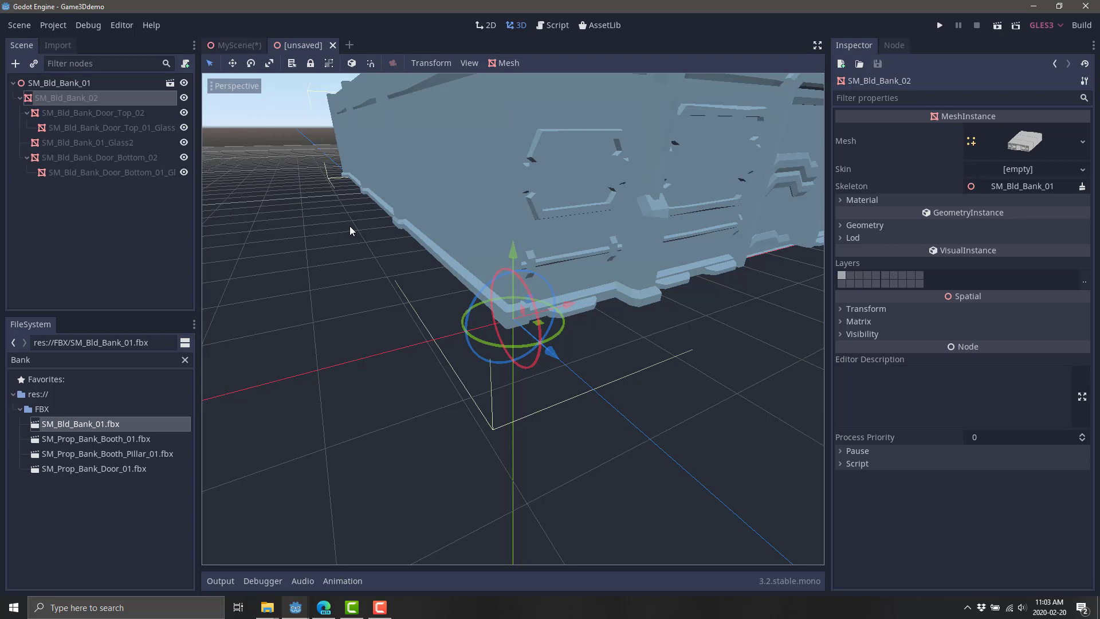
{"action": "left_click", "coordinate": [843, 201]}
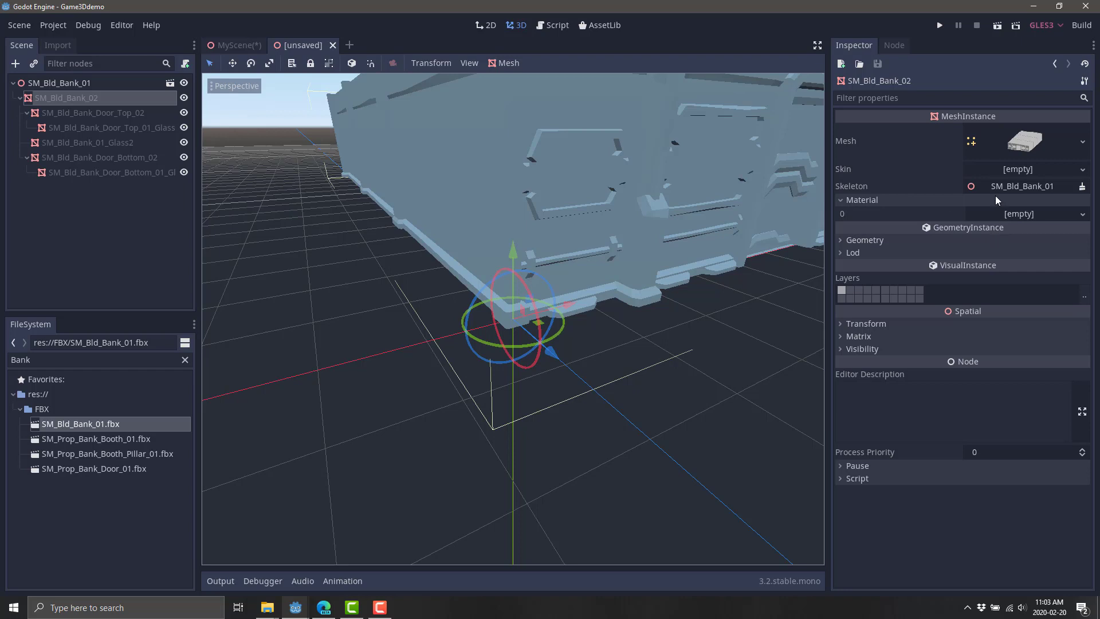
{"action": "left_click", "coordinate": [1082, 214]}
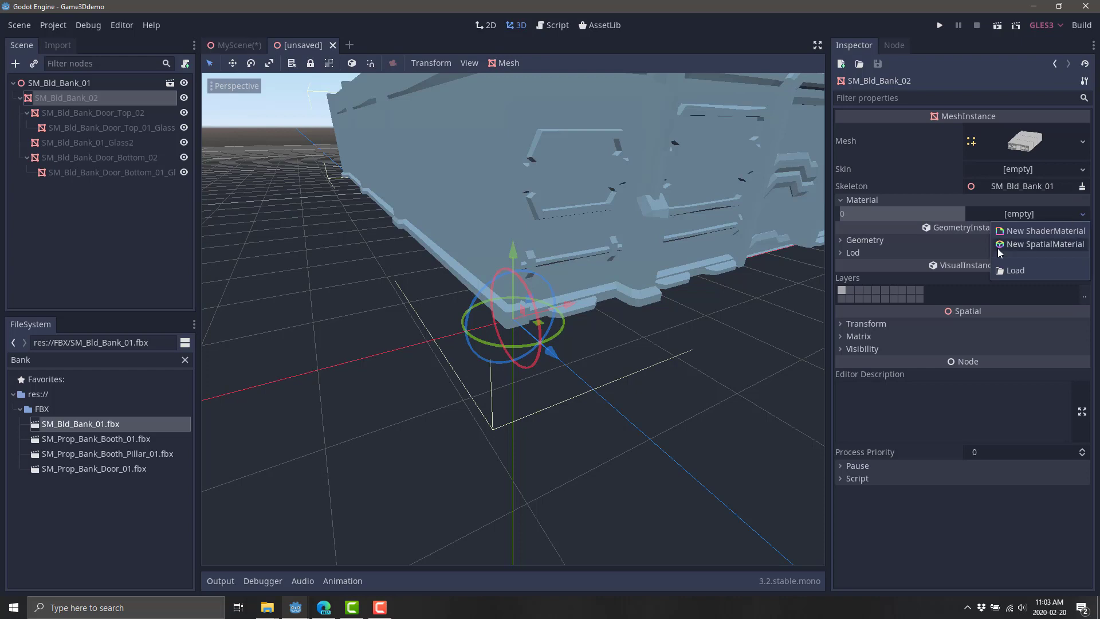
{"action": "left_click", "coordinate": [1014, 245]}
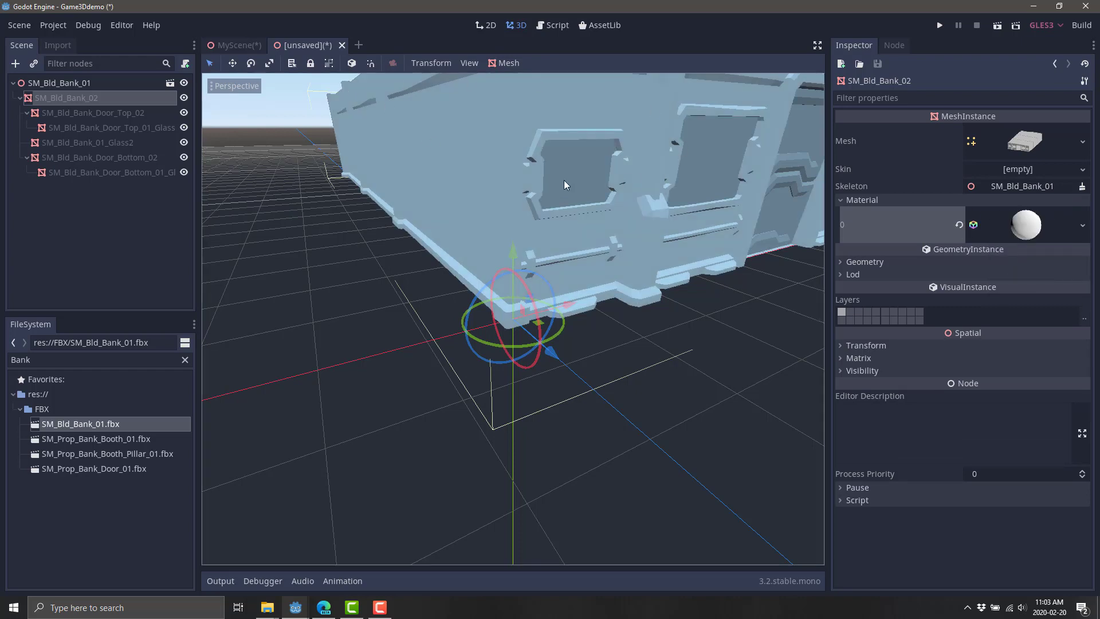
Load PolygonScifi_01_A.png from the Textures folder as the albedo texture of the bank's new material
{"action": "left_click", "coordinate": [1033, 233]}
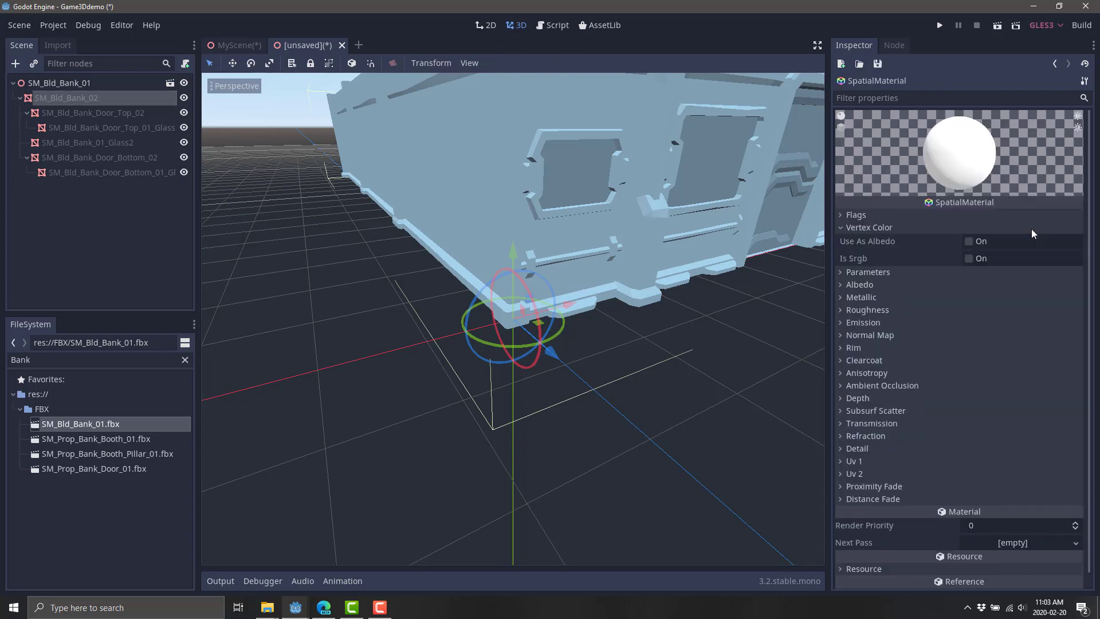
{"action": "left_click", "coordinate": [837, 283]}
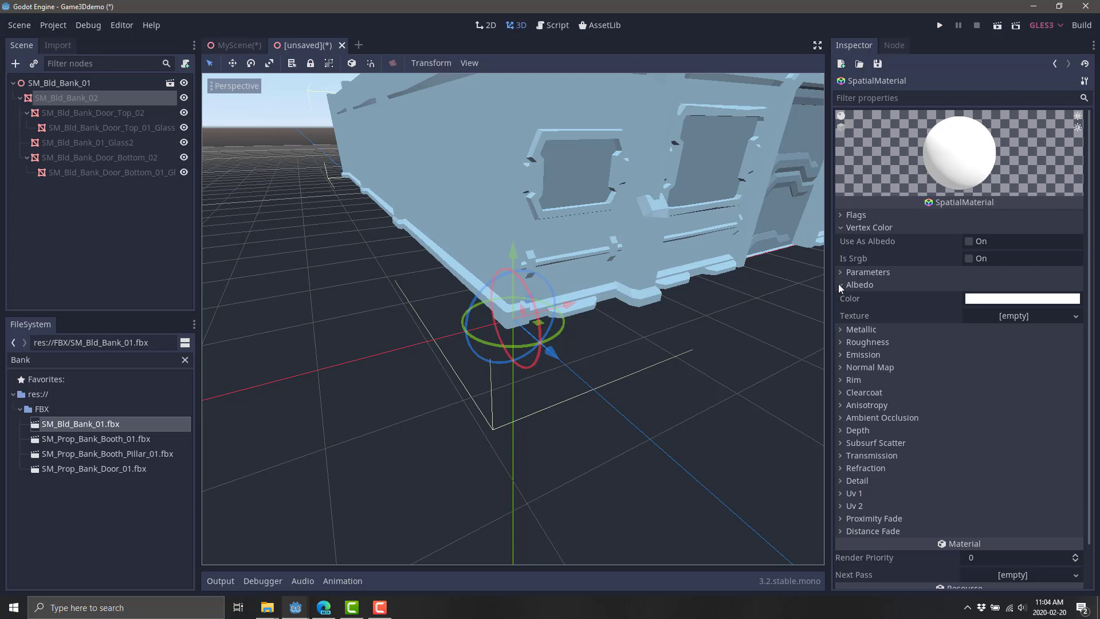
{"action": "left_click", "coordinate": [1075, 316]}
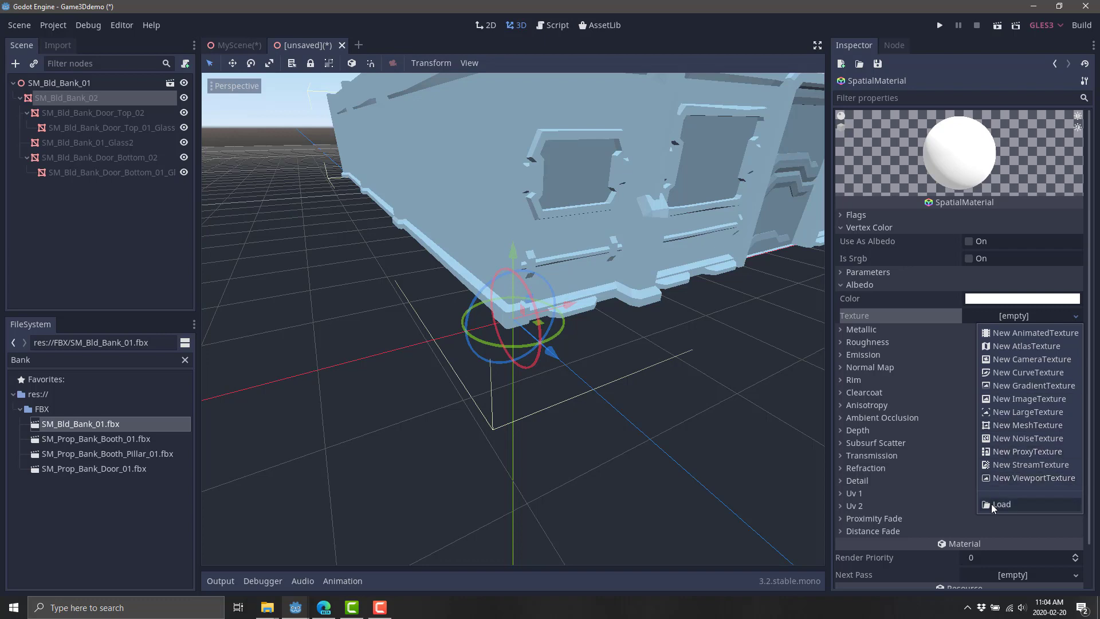
{"action": "left_click", "coordinate": [992, 504]}
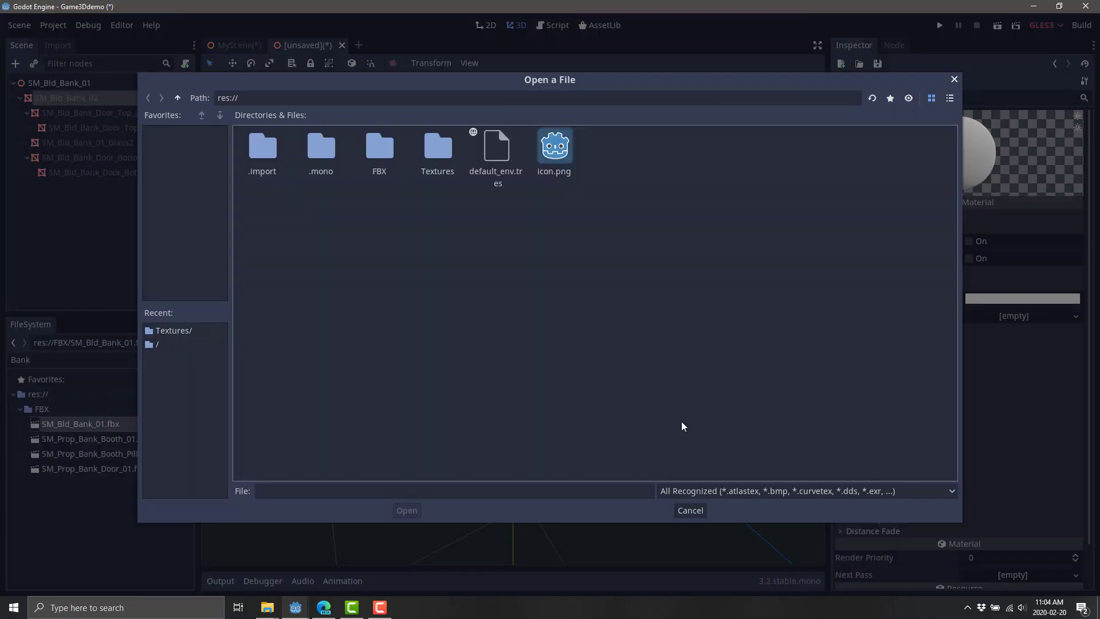
{"action": "double_click", "coordinate": [447, 143]}
{"action": "left_click", "coordinate": [370, 215]}
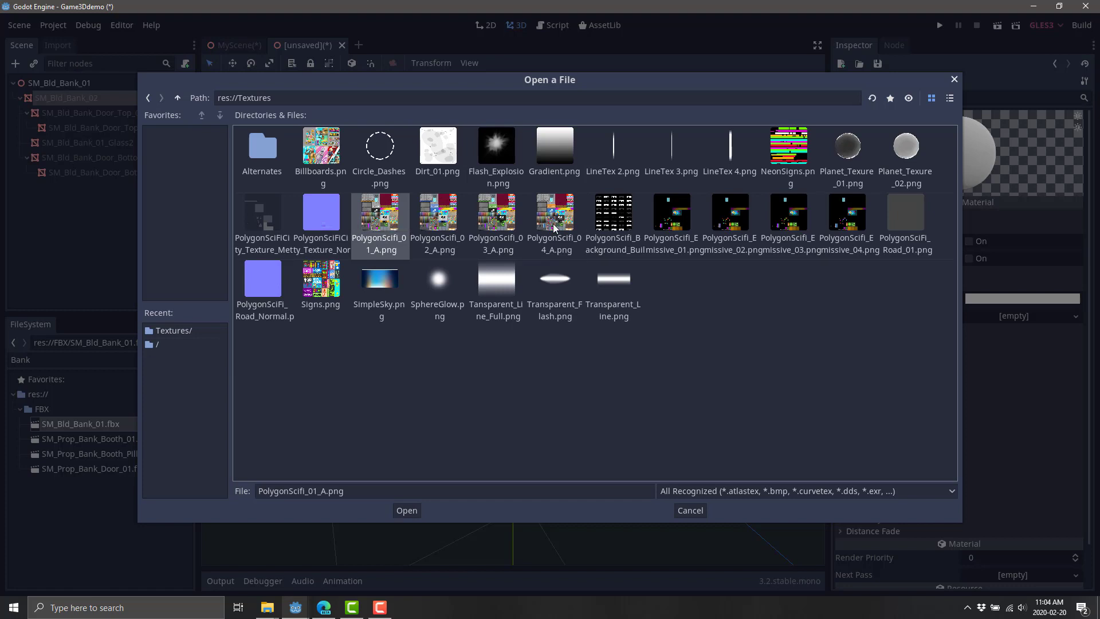
{"action": "double_click", "coordinate": [261, 160]}
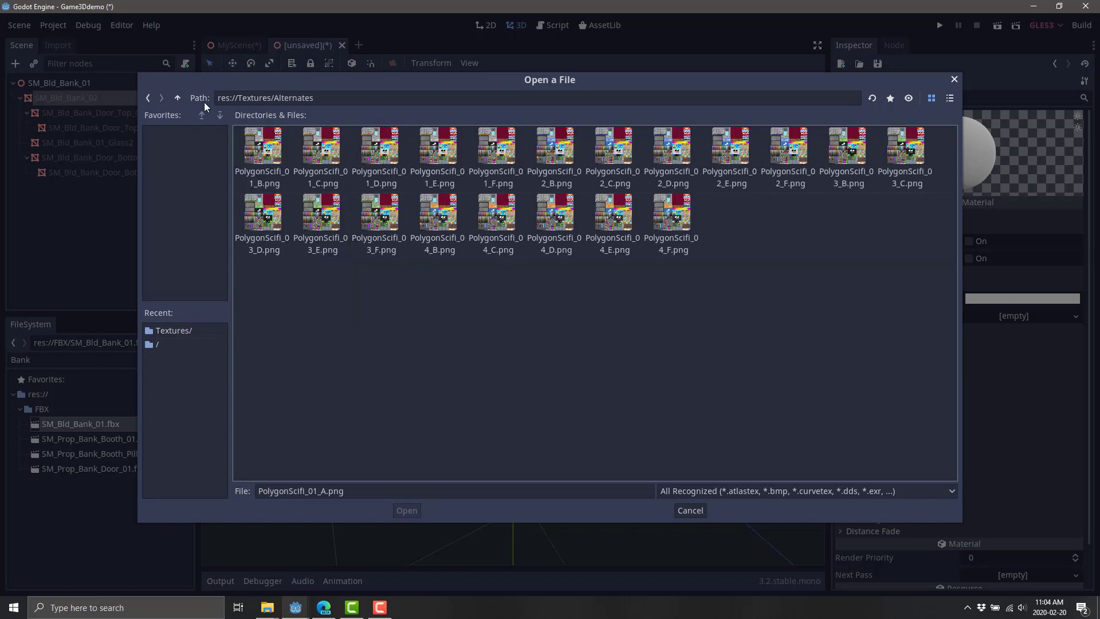
{"action": "left_click", "coordinate": [178, 98]}
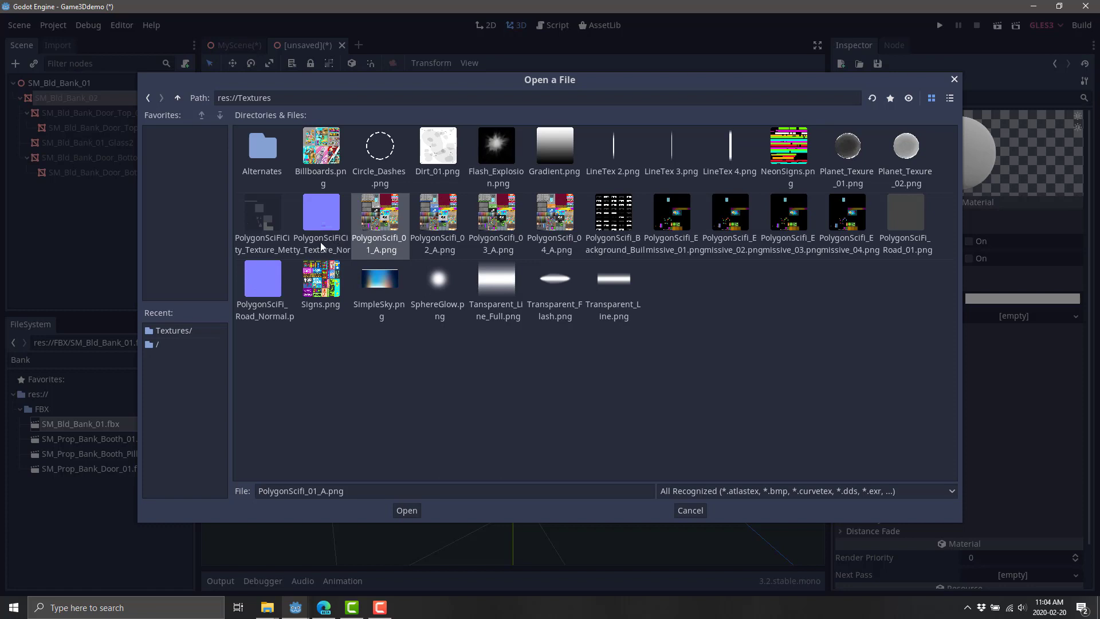
{"action": "left_click", "coordinate": [259, 215]}
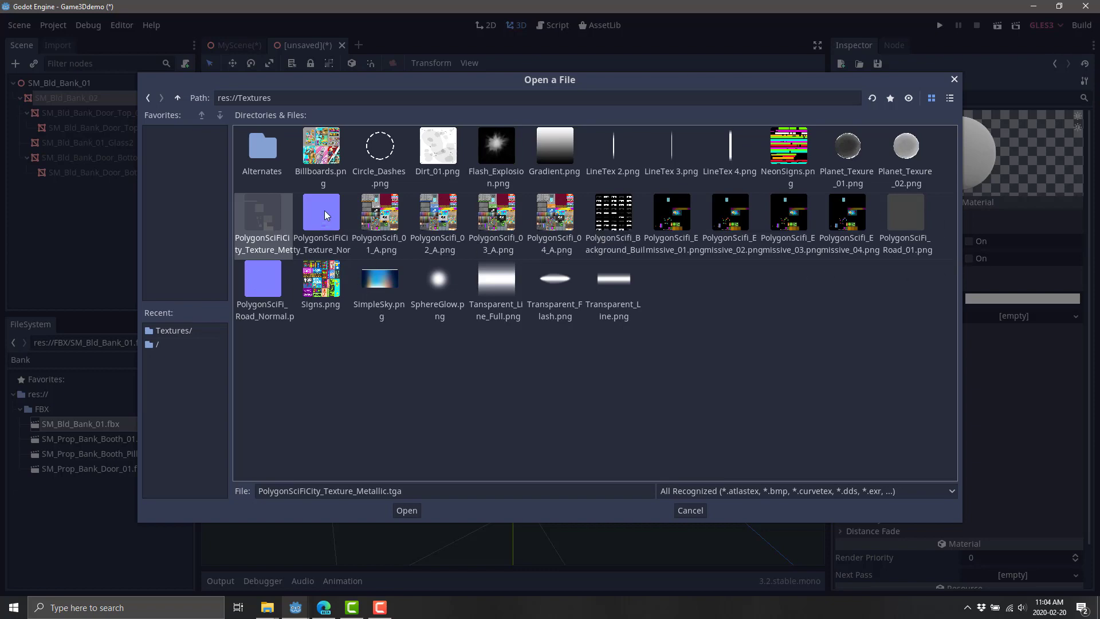
{"action": "double_click", "coordinate": [376, 212]}
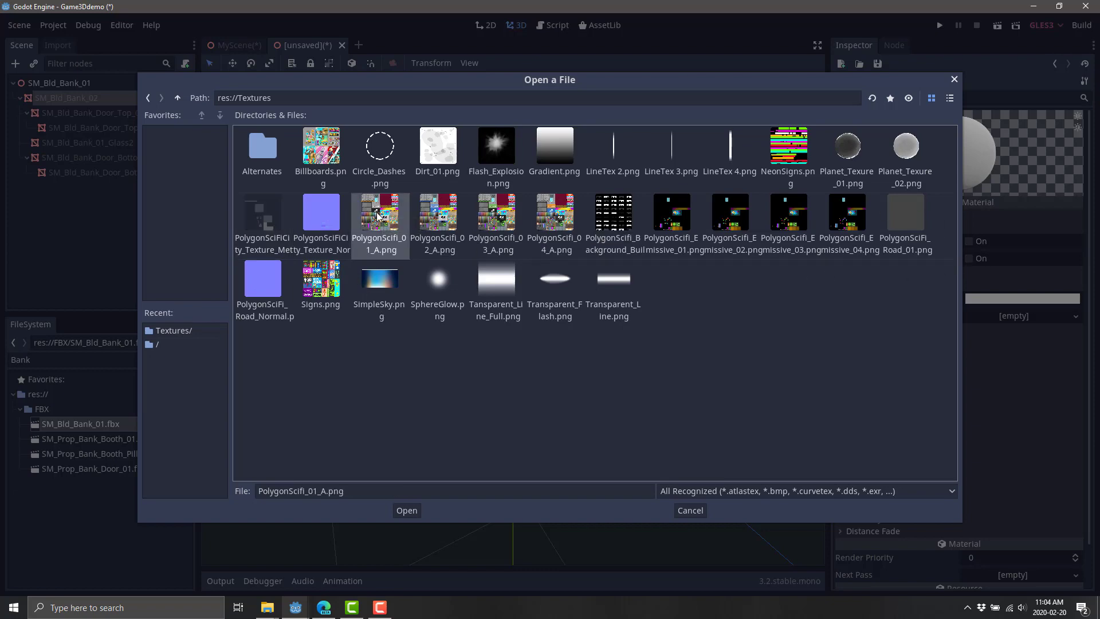
{"action": "scroll", "coordinate": [646, 334], "scroll_direction": "down", "scroll_amount": 4}
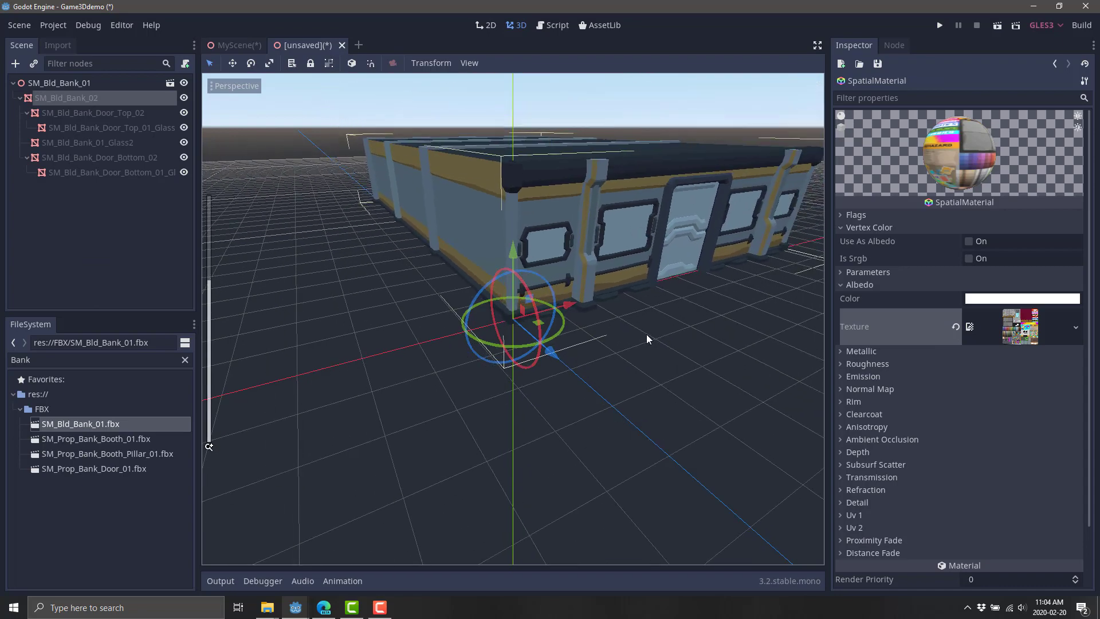
Try the alternate texture PolygonScifi_04_E.png from Textures/Alternates as the bank material's albedo
{"action": "left_click", "coordinate": [1026, 318]}
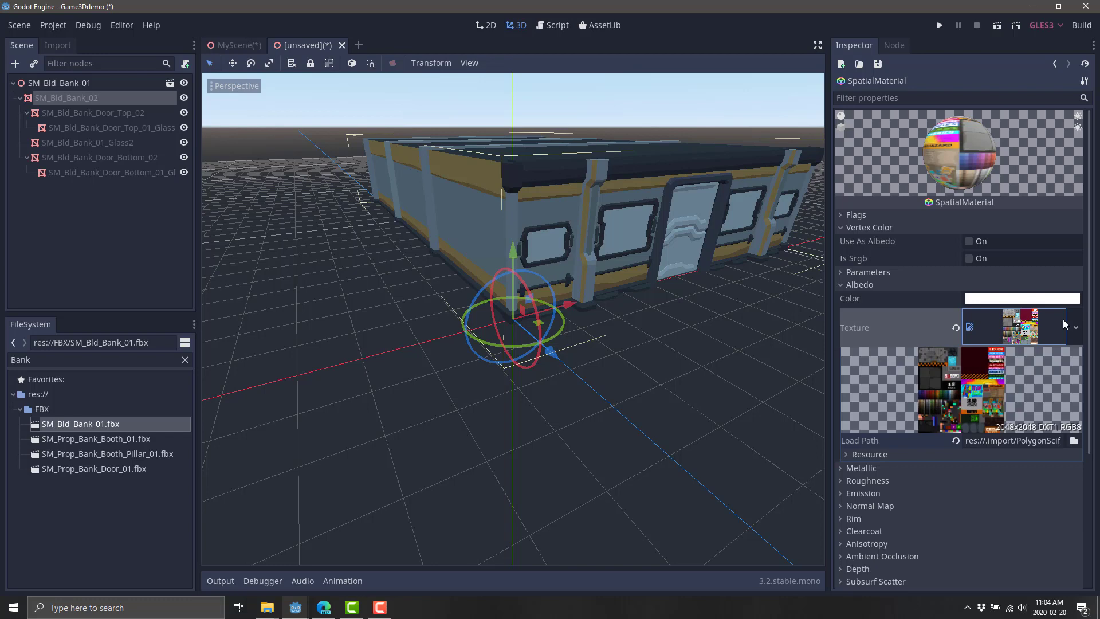
{"action": "left_click", "coordinate": [1076, 327]}
{"action": "left_click", "coordinate": [1002, 480]}
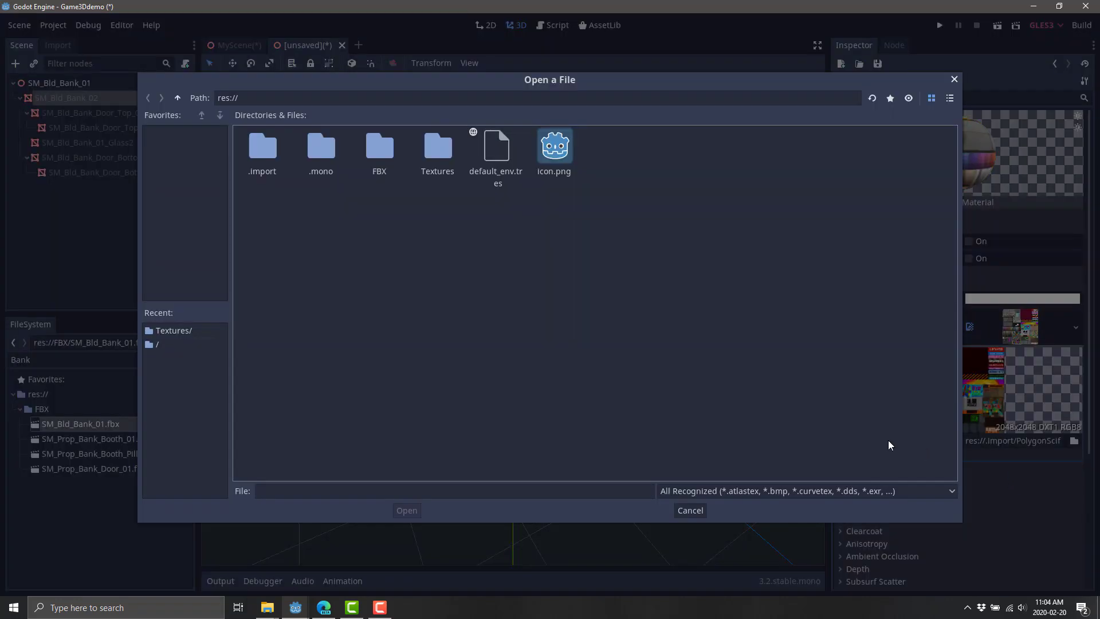
{"action": "double_click", "coordinate": [427, 152]}
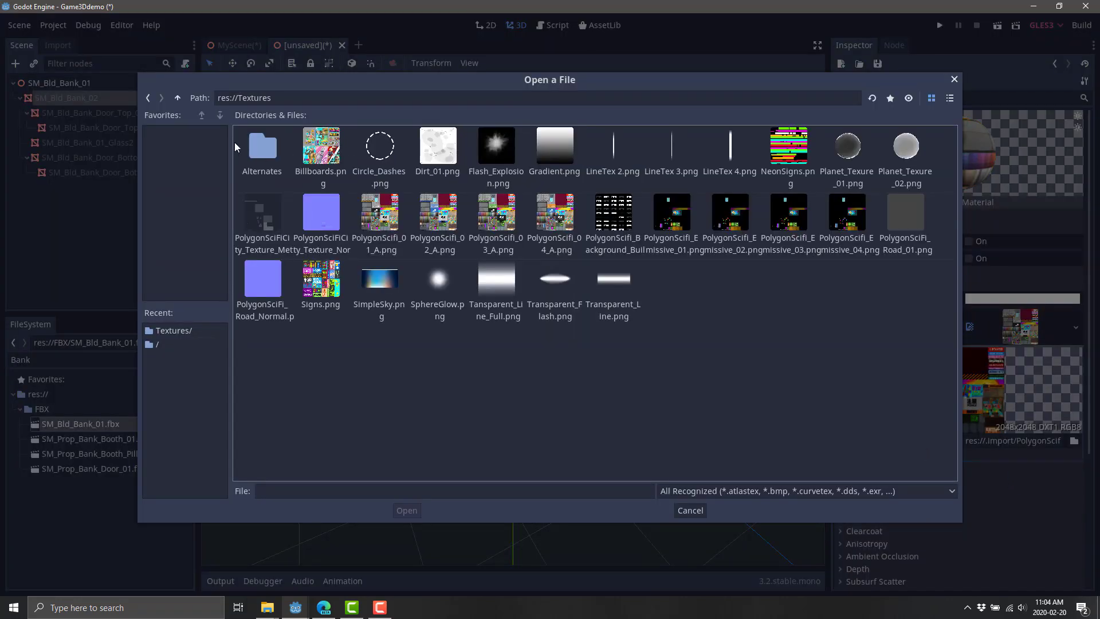
{"action": "double_click", "coordinate": [256, 149]}
{"action": "left_click_drag", "start_coordinate": [510, 84], "coordinate": [601, 407]}
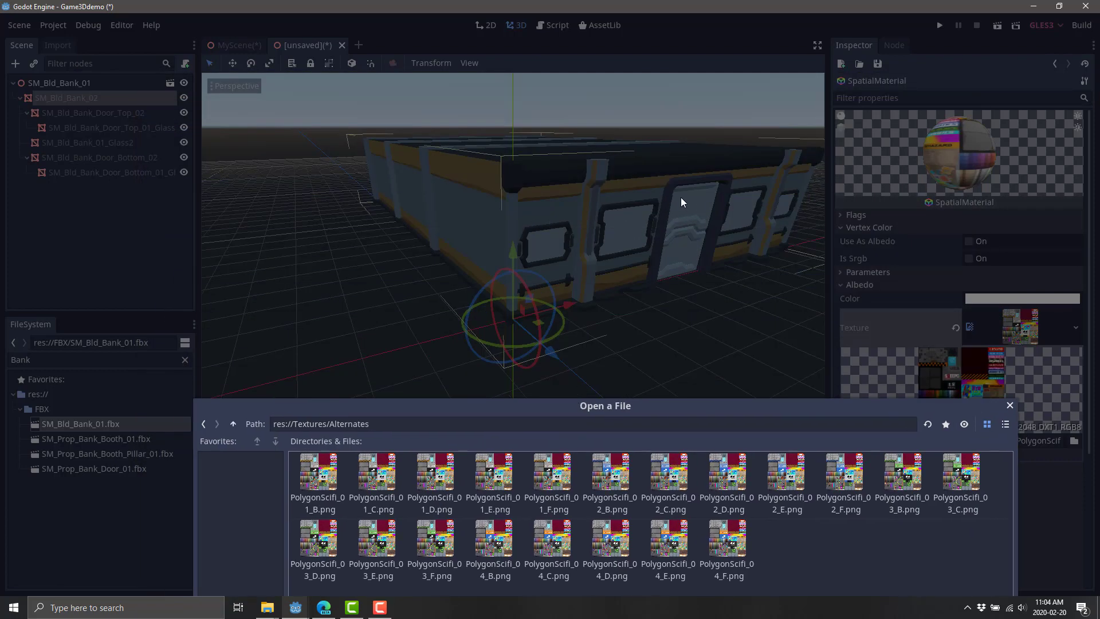
{"action": "double_click", "coordinate": [669, 538]}
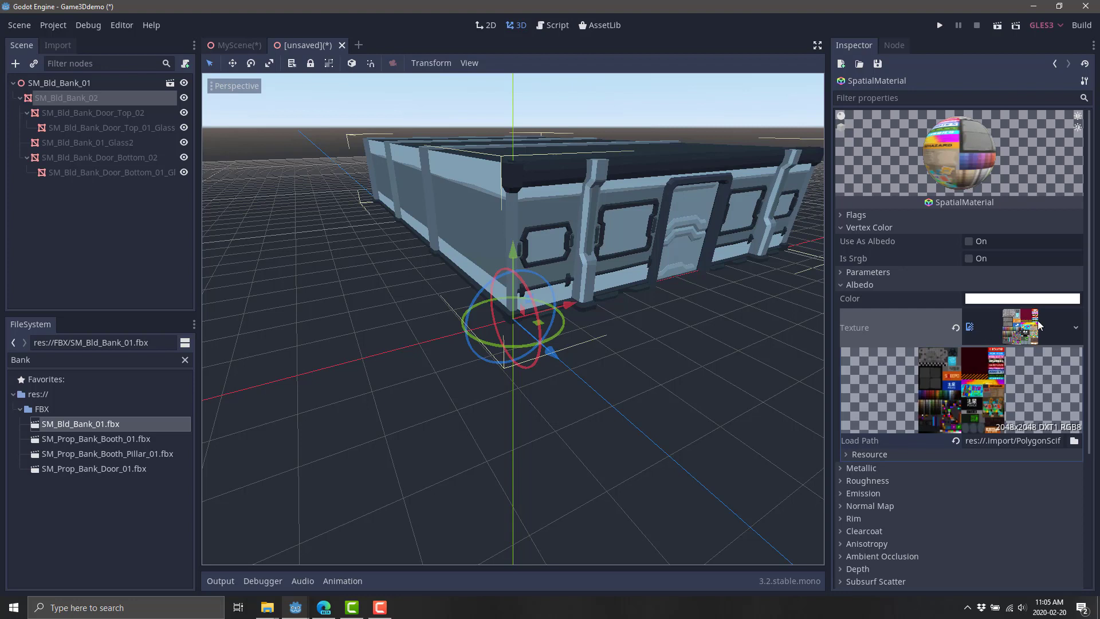
Set the bank material's albedo texture back to PolygonScifi_01_A.png from the Textures folder
{"action": "left_click", "coordinate": [1015, 330]}
{"action": "left_click", "coordinate": [1015, 330]}
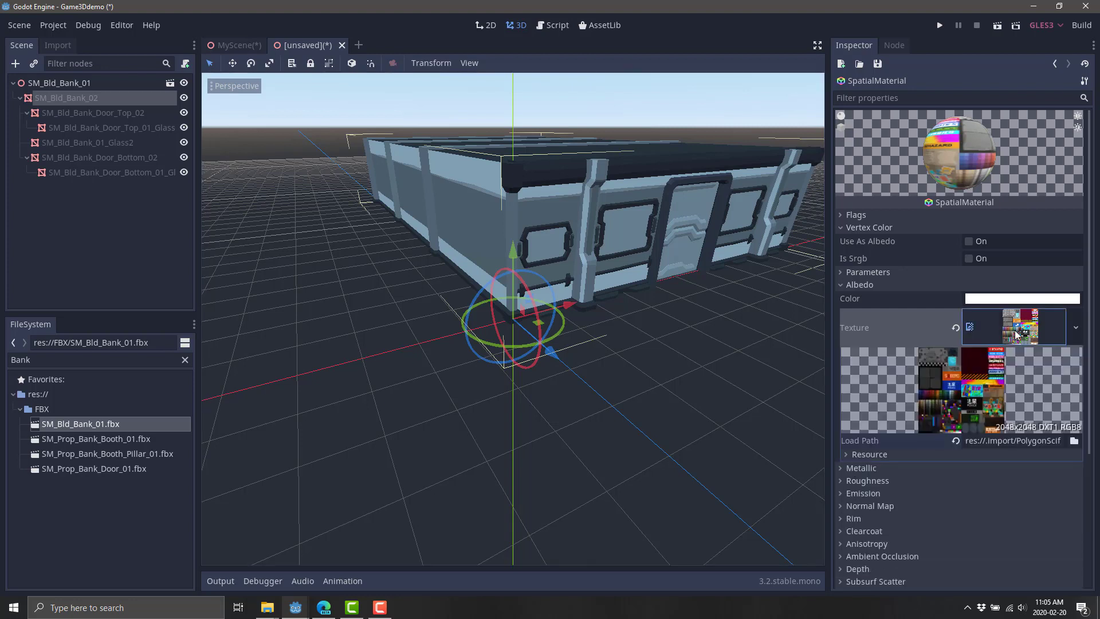
{"action": "left_click", "coordinate": [1076, 328]}
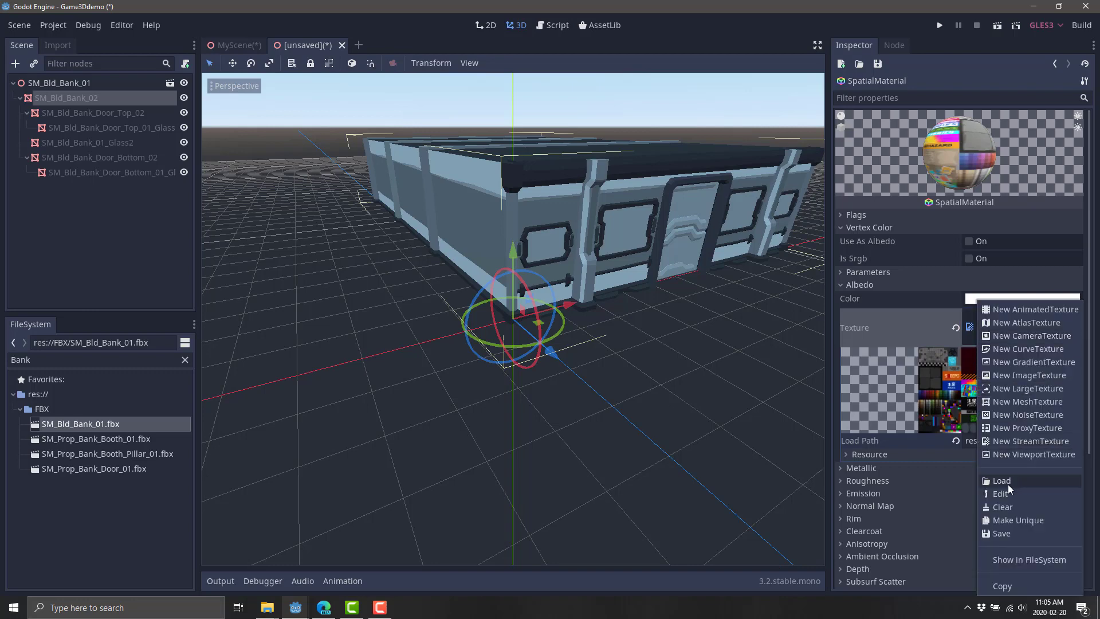
{"action": "left_click", "coordinate": [1008, 483]}
{"action": "double_click", "coordinate": [428, 154]}
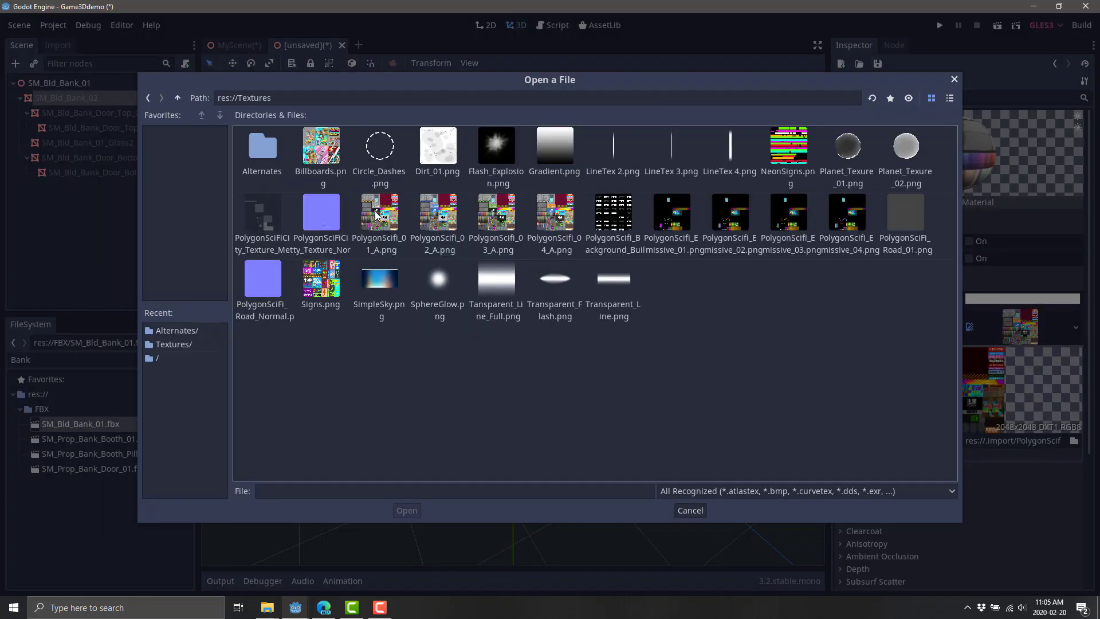
{"action": "double_click", "coordinate": [374, 210]}
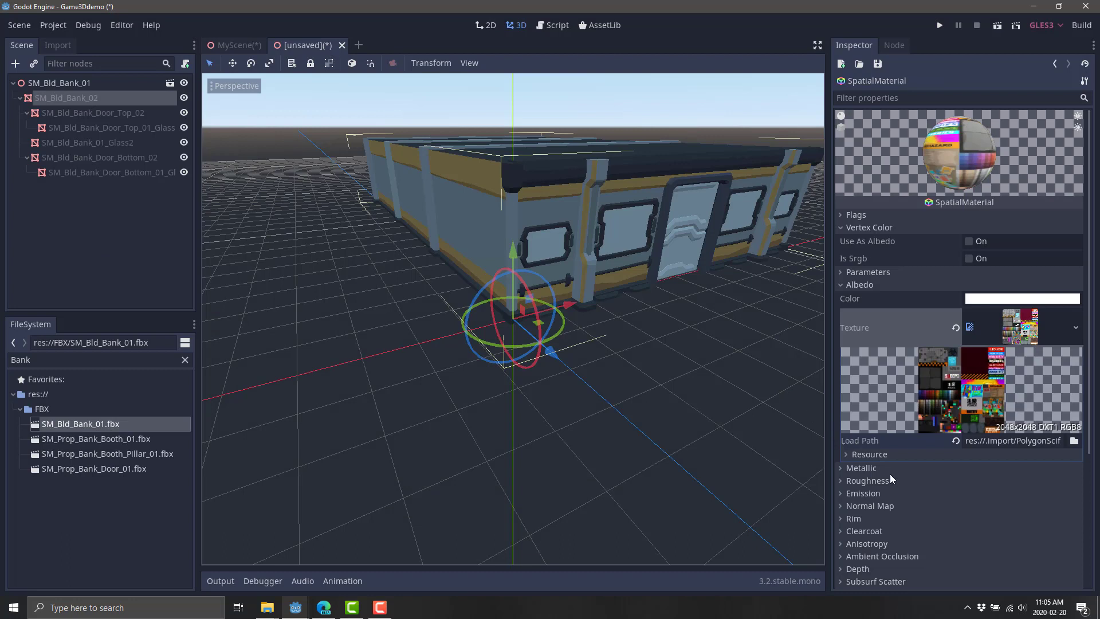
Load PolygonSciFiCity_Texture_Metallic.tga from the Textures folder as the bank material's metallic texture
{"action": "scroll", "coordinate": [890, 477], "scroll_direction": "down", "scroll_amount": 1}
{"action": "left_click", "coordinate": [842, 408]}
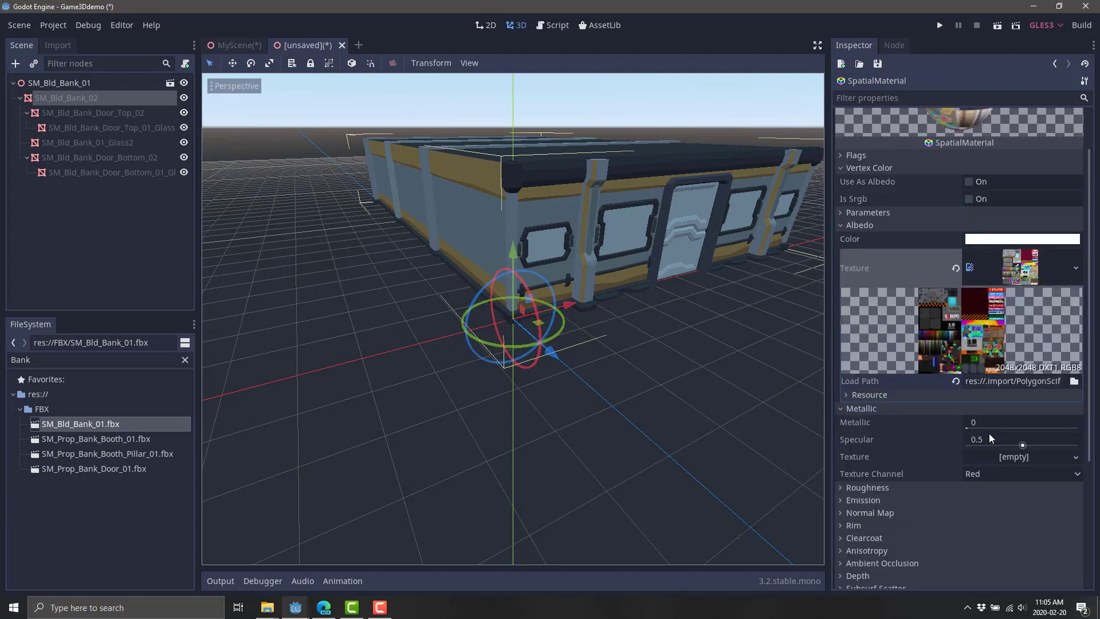
{"action": "left_click", "coordinate": [1013, 456]}
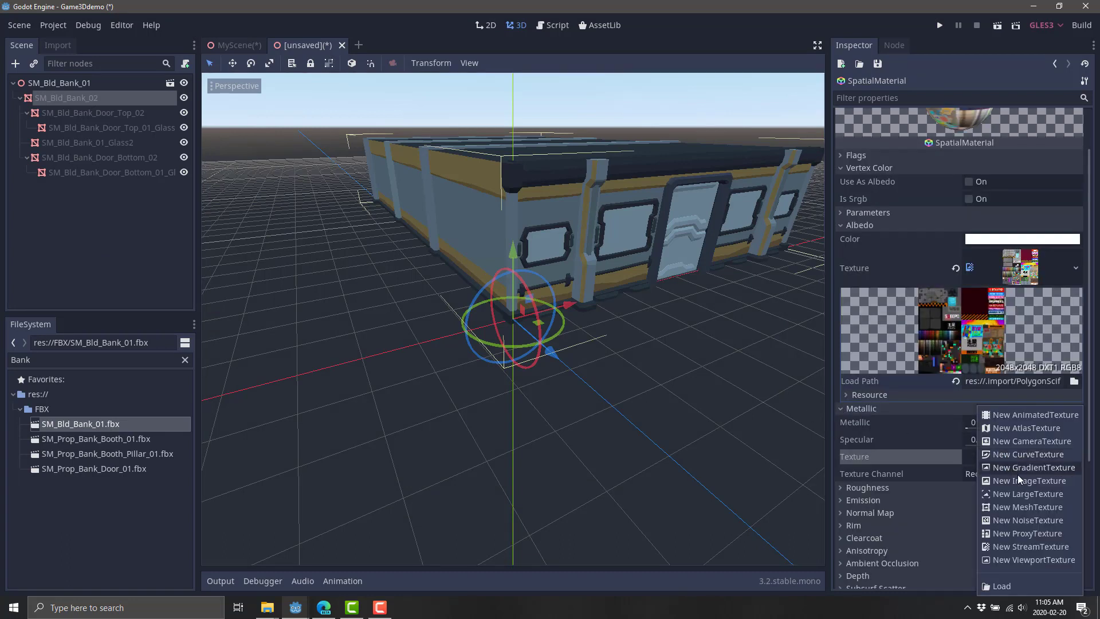
{"action": "left_click", "coordinate": [1026, 586]}
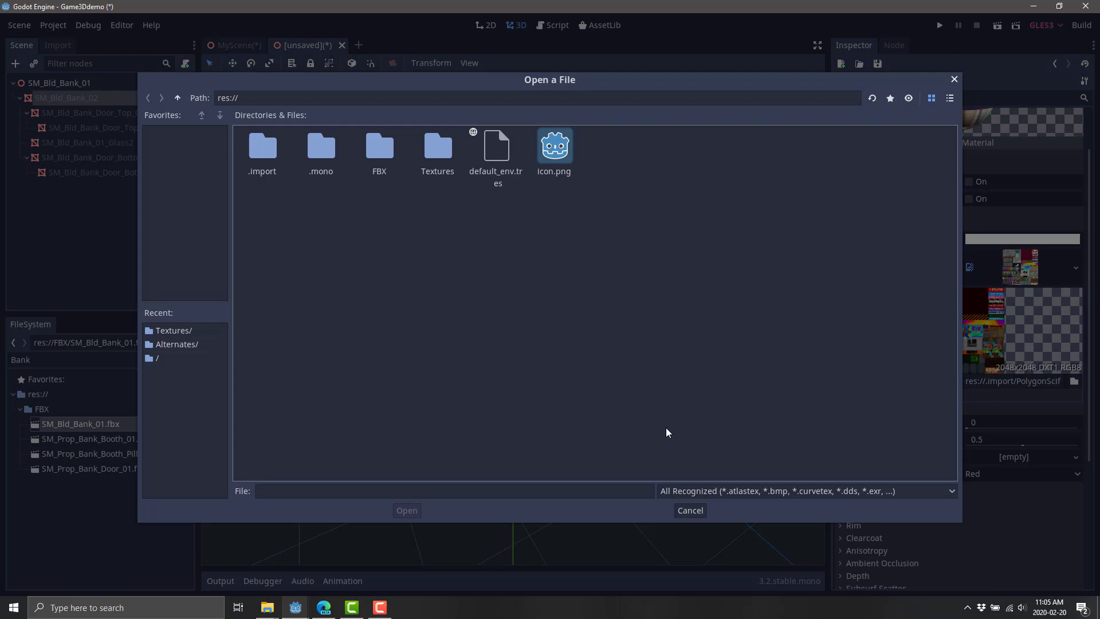
{"action": "double_click", "coordinate": [444, 148]}
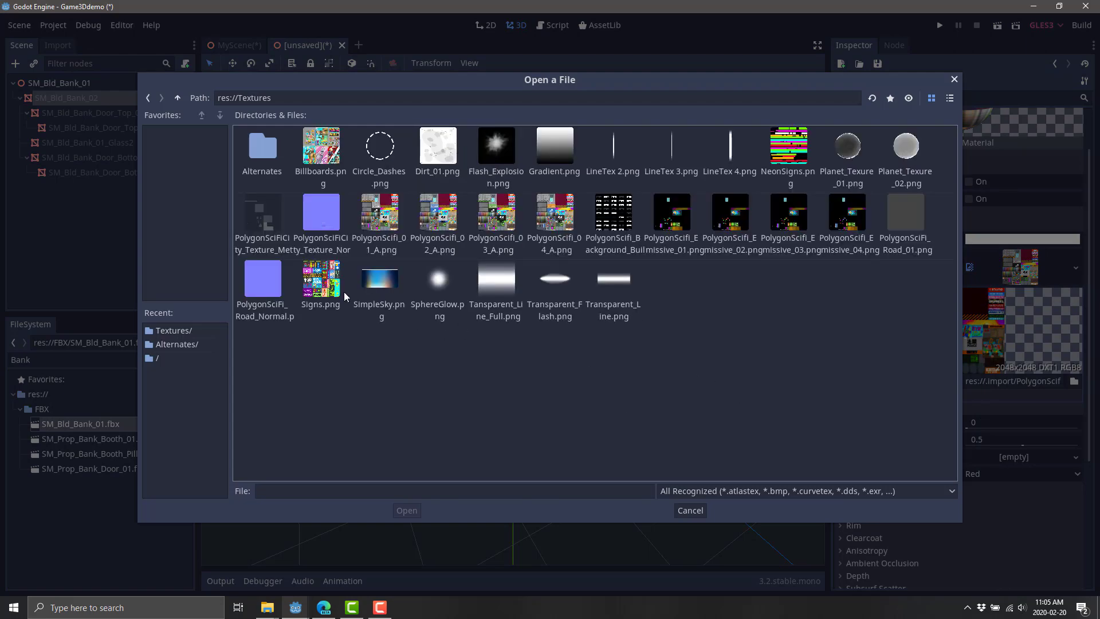
{"action": "double_click", "coordinate": [266, 218]}
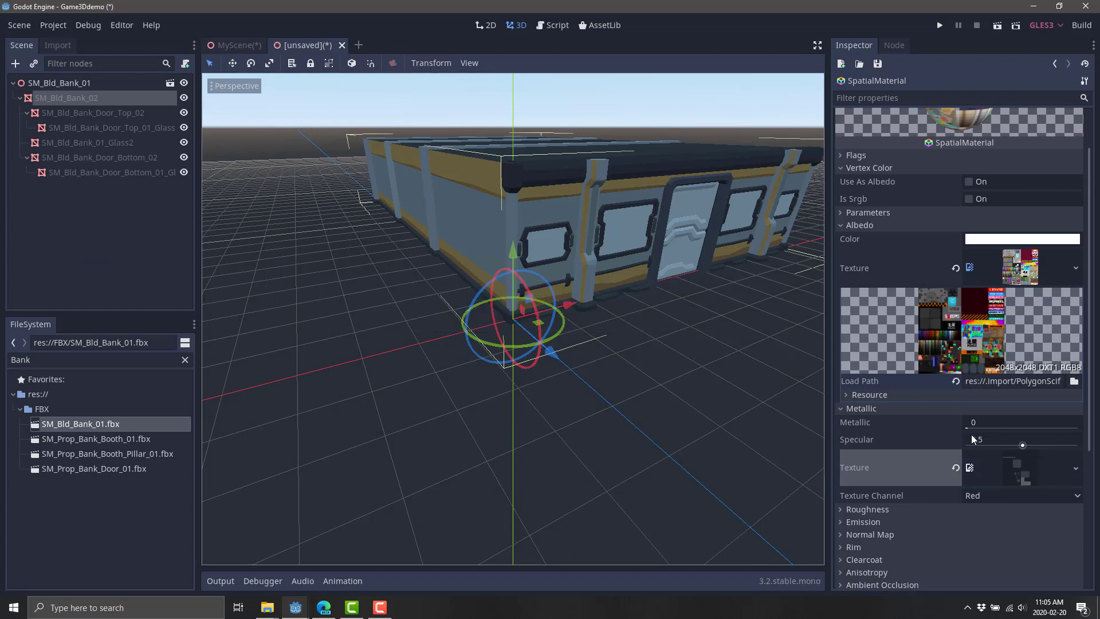
Try a higher Metallic amount on the bank material, reset it to 0, and collapse the Albedo settings
{"action": "left_click_drag", "start_coordinate": [976, 428], "coordinate": [1000, 428]}
{"action": "left_click", "coordinate": [956, 422]}
{"action": "left_click", "coordinate": [841, 225]}
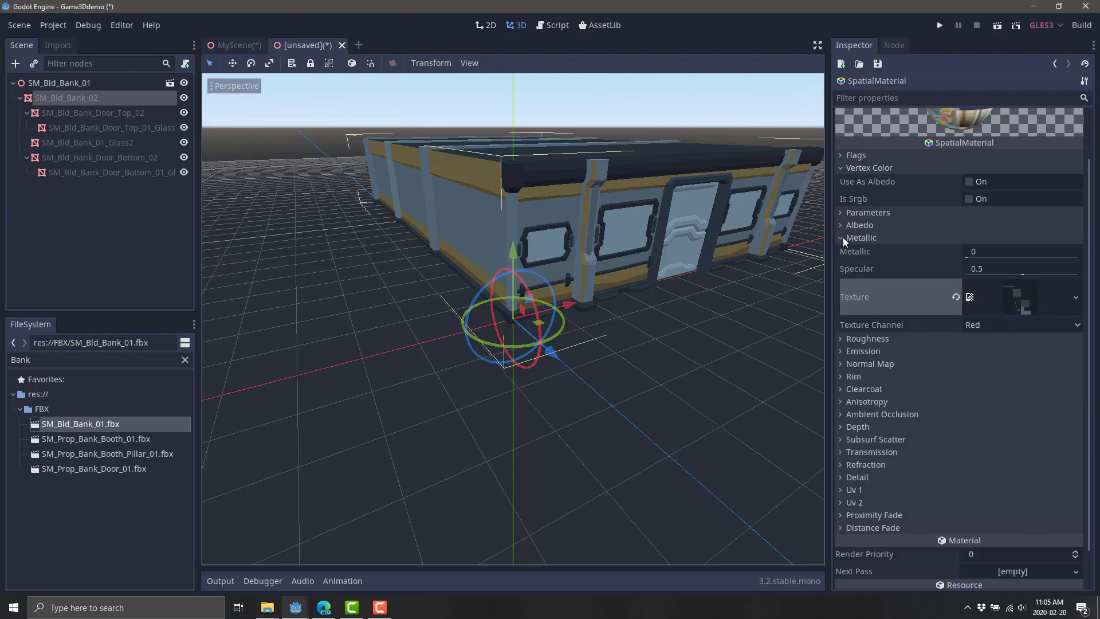
Enable the normal map on the bank material and load PolygonSciFiCity_Texture_Normal.png from the Textures folder as its texture
{"action": "left_click", "coordinate": [843, 237]}
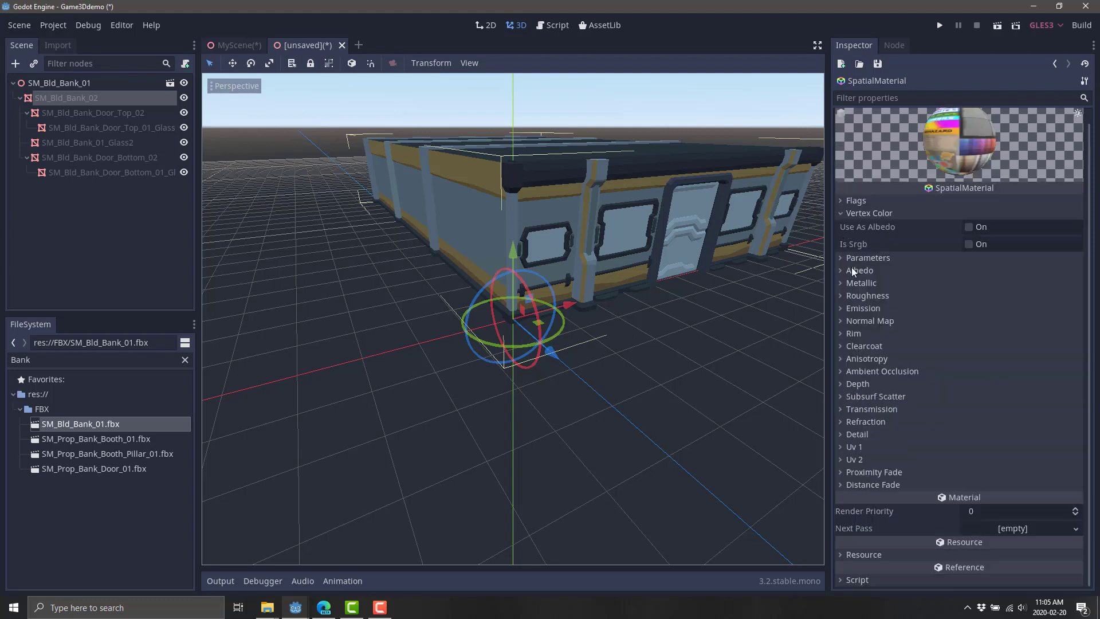
{"action": "left_click", "coordinate": [840, 321]}
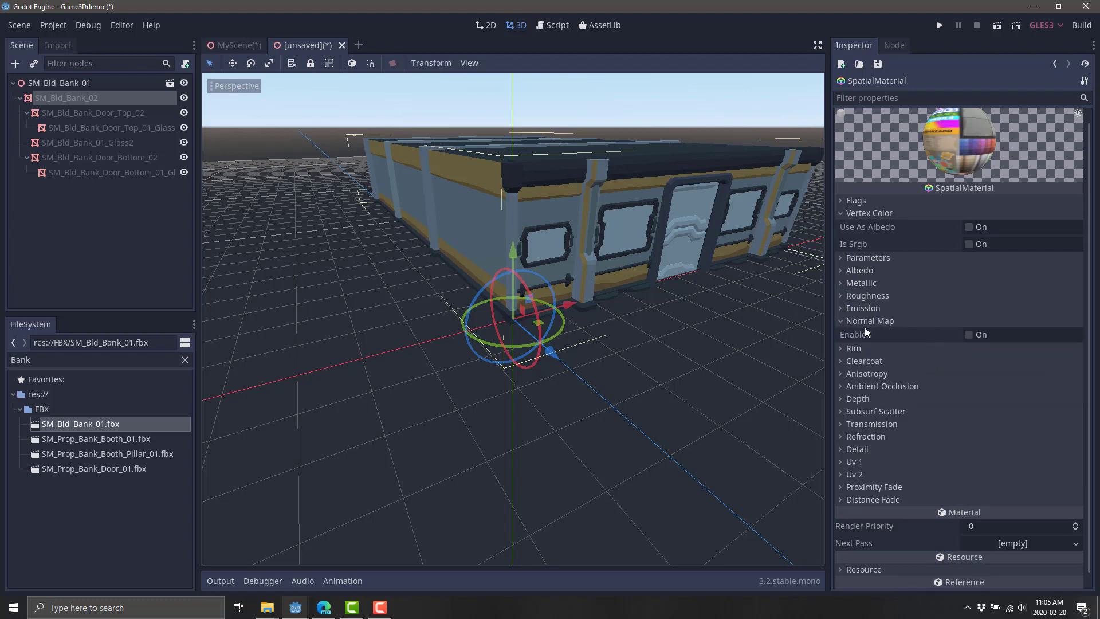
{"action": "left_click", "coordinate": [969, 335]}
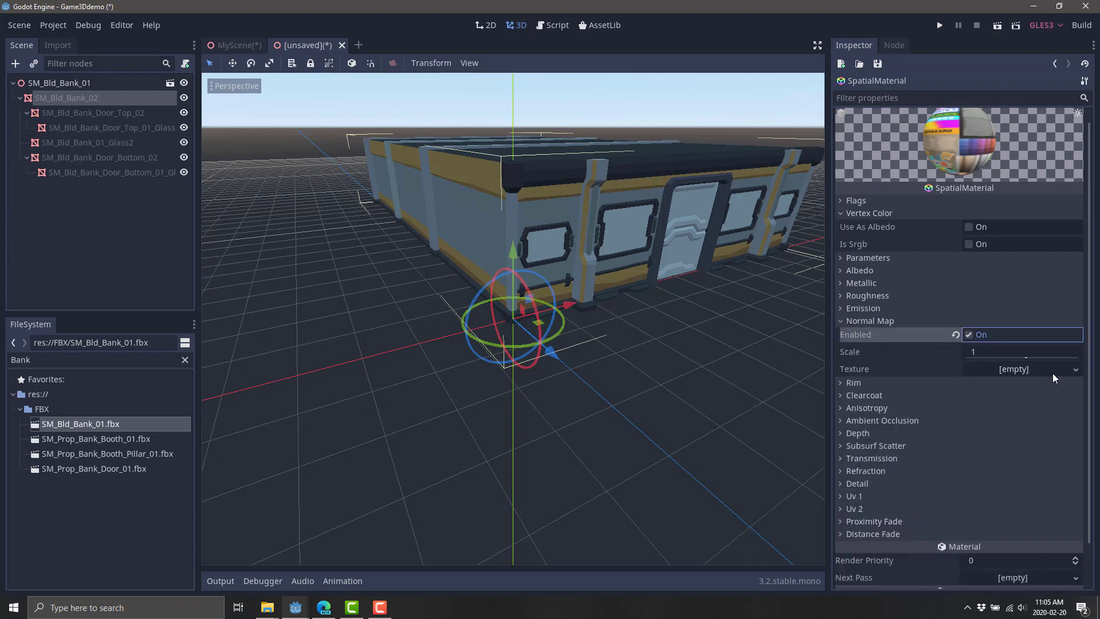
{"action": "left_click", "coordinate": [1074, 370]}
{"action": "left_click", "coordinate": [1008, 556]}
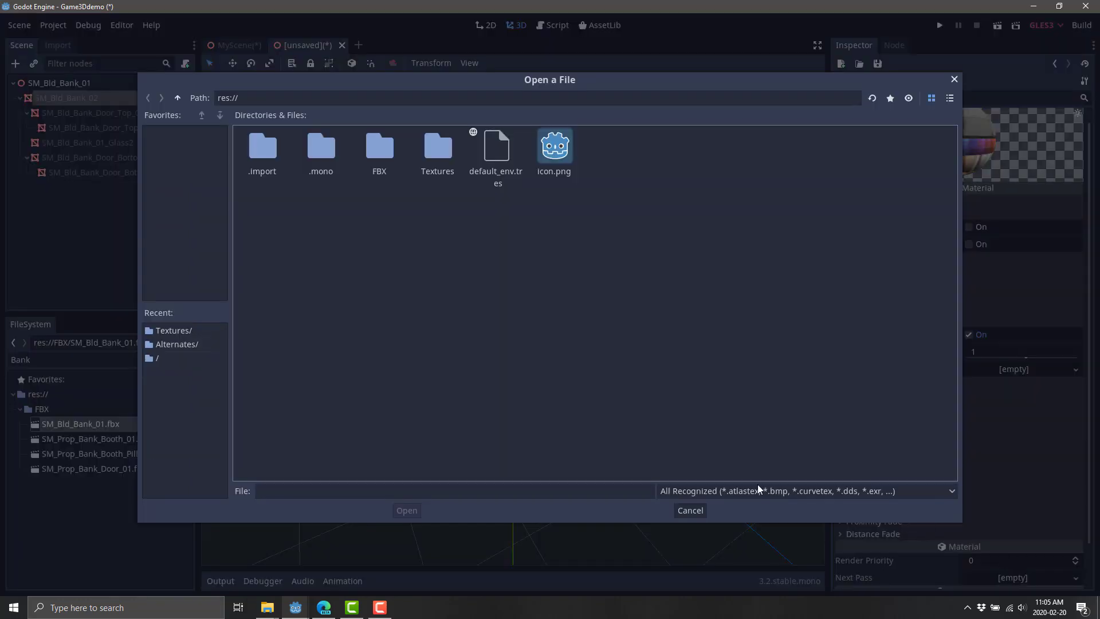
{"action": "double_click", "coordinate": [439, 147]}
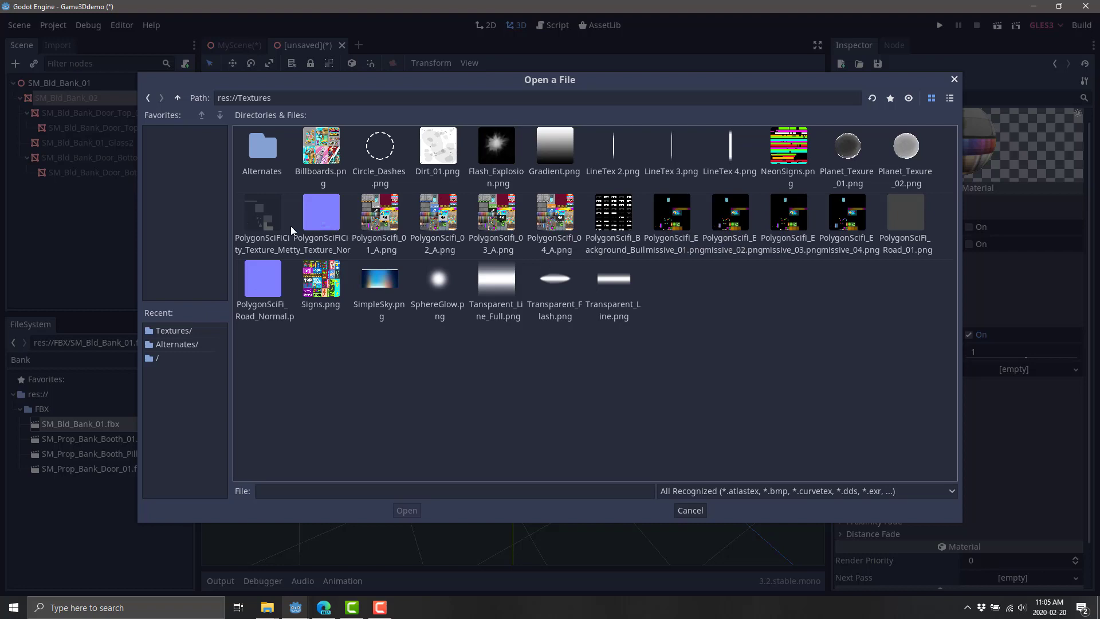
{"action": "left_click", "coordinate": [323, 219]}
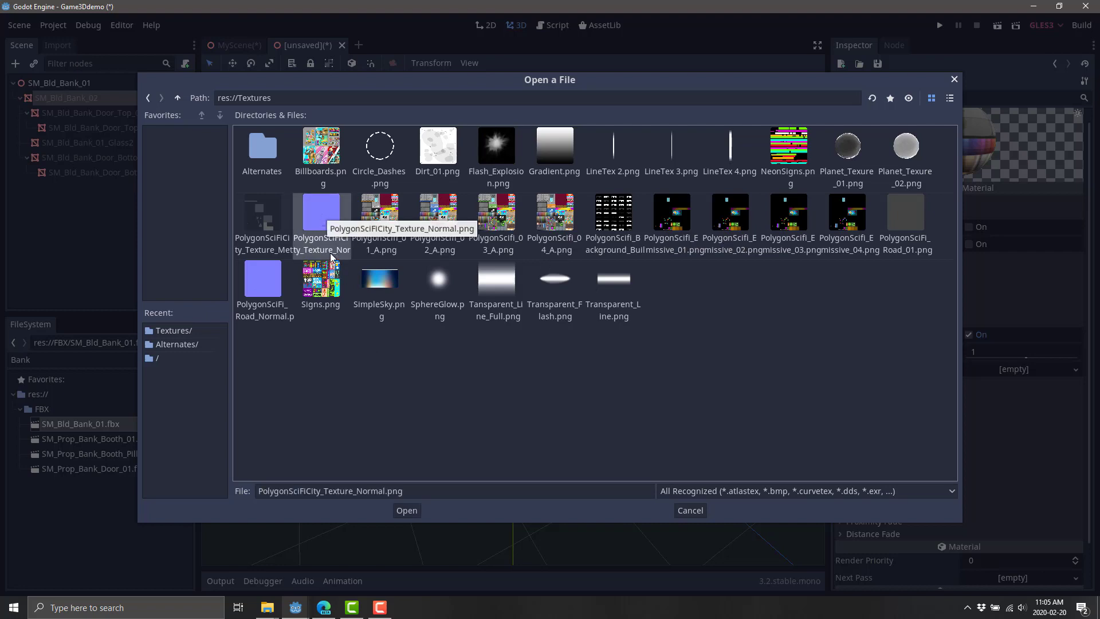
{"action": "double_click", "coordinate": [315, 205]}
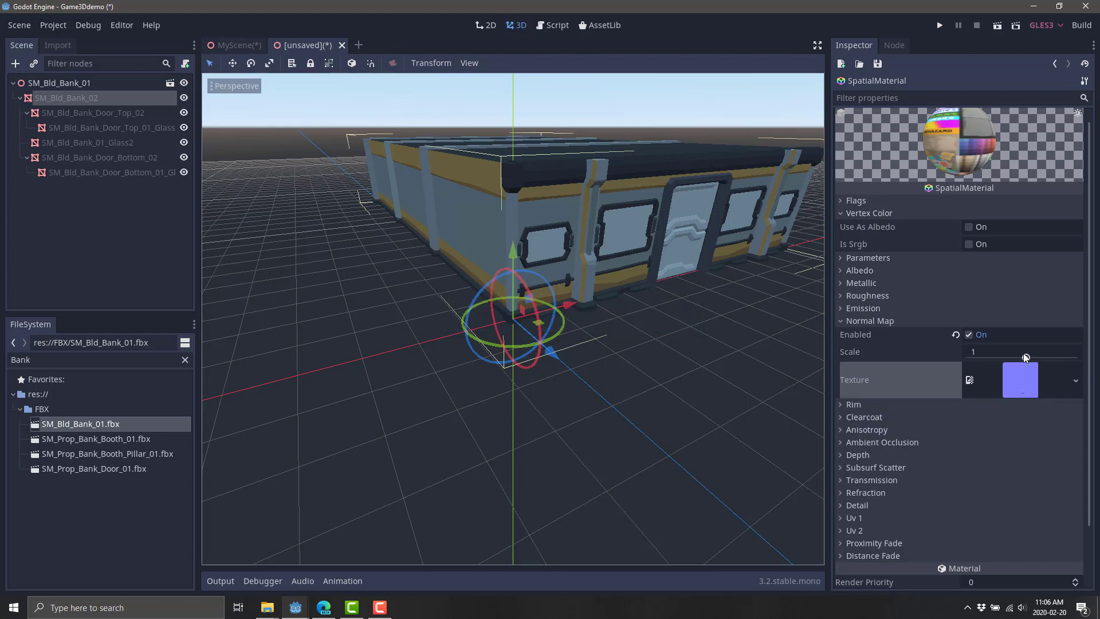
Try different normal map strengths on the bank material and leave the Scale at 1.33
{"action": "left_click_drag", "start_coordinate": [1029, 356], "coordinate": [955, 347]}
{"action": "left_click_drag", "start_coordinate": [1023, 354], "coordinate": [1024, 354]}
{"action": "scroll", "coordinate": [927, 392], "scroll_direction": "down", "scroll_amount": 2}
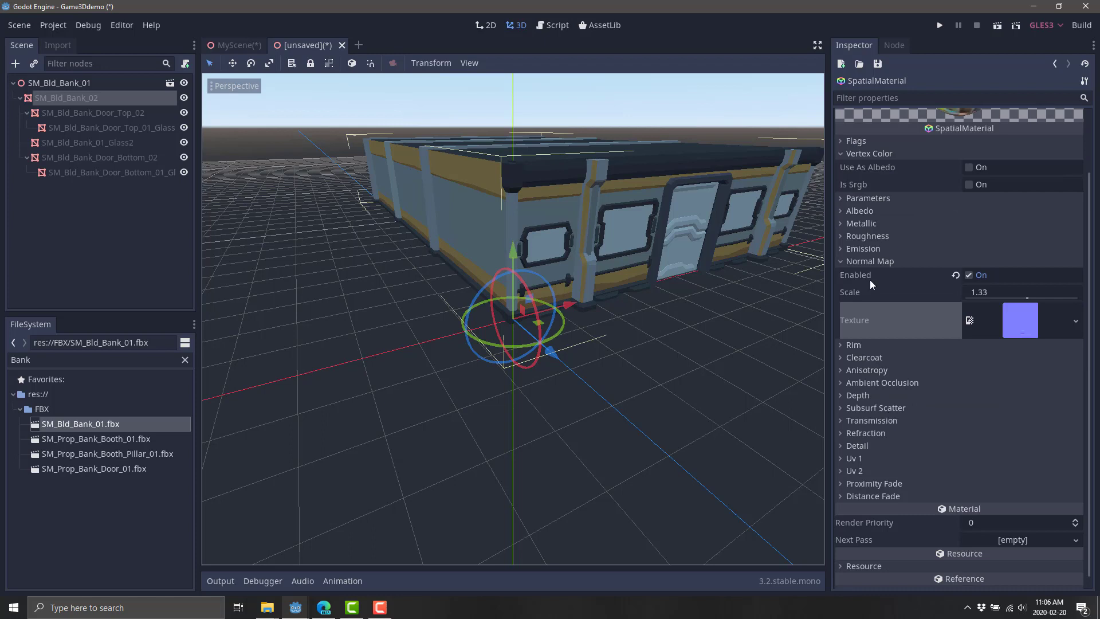
Enable emission on the bank material, load PolygonScifi_Emissive_01.png from the Textures folder, and set the emission energy to 1.73
{"action": "left_click", "coordinate": [843, 248]}
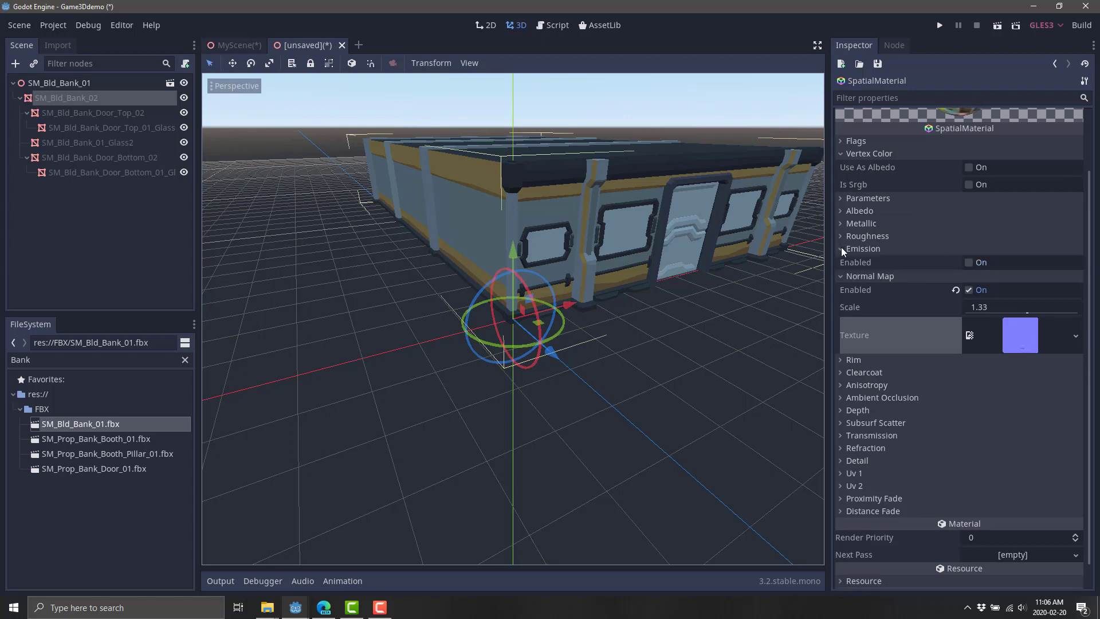
{"action": "left_click", "coordinate": [970, 262]}
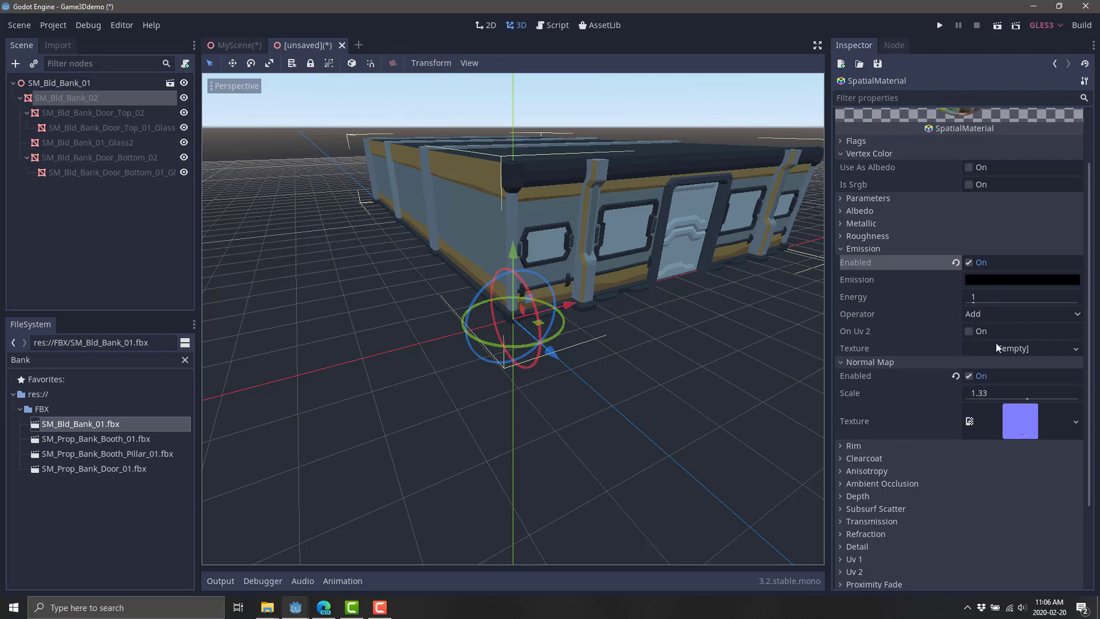
{"action": "left_click", "coordinate": [1078, 348]}
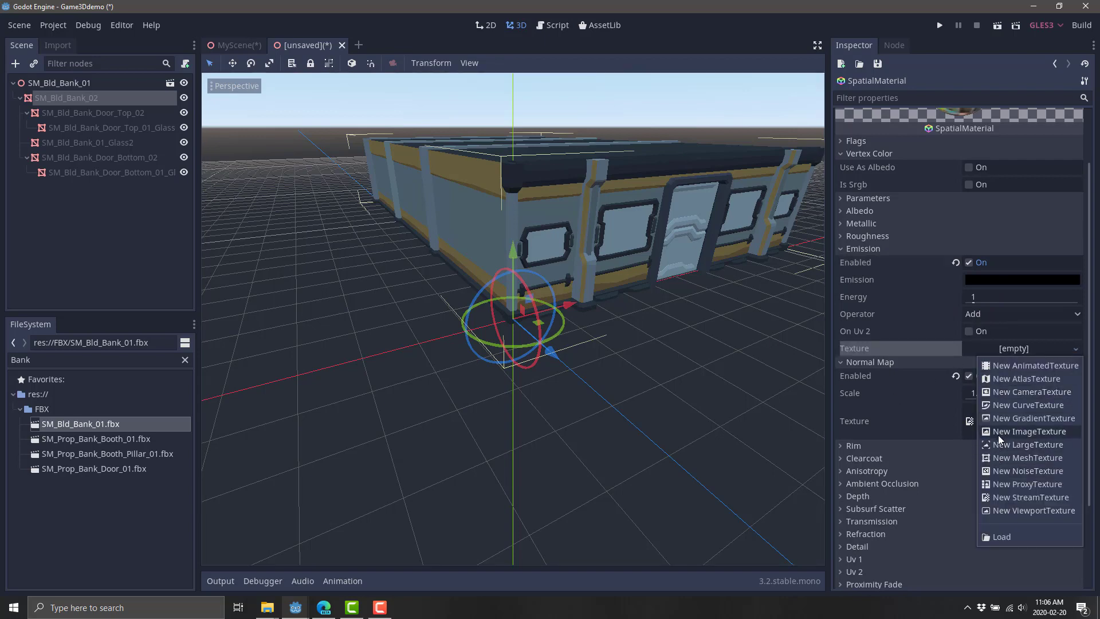
{"action": "left_click", "coordinate": [1002, 535]}
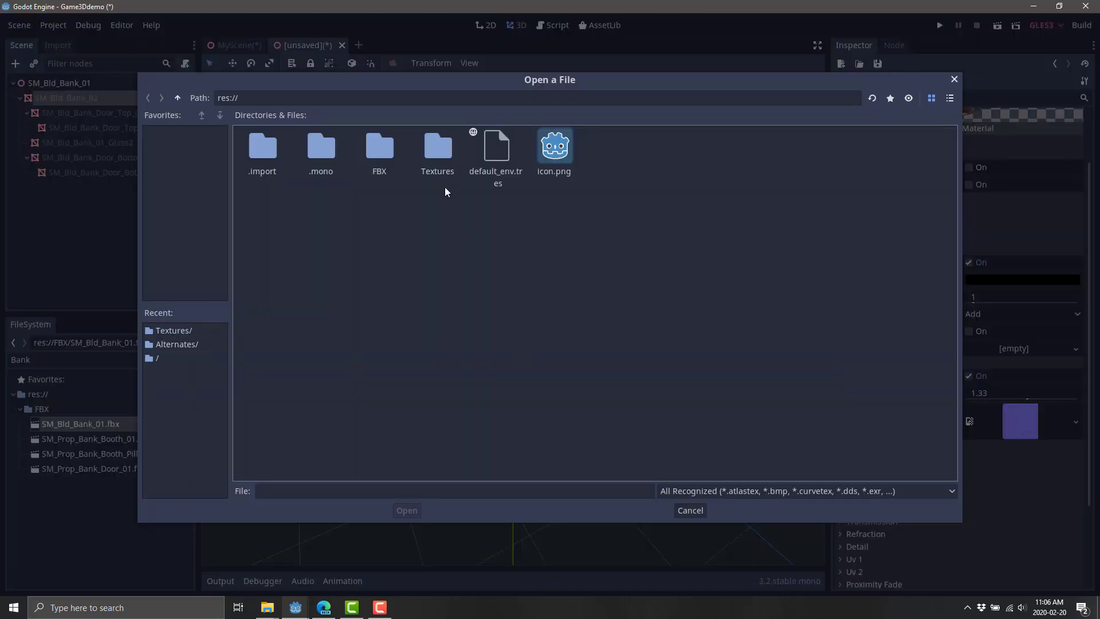
{"action": "double_click", "coordinate": [431, 143]}
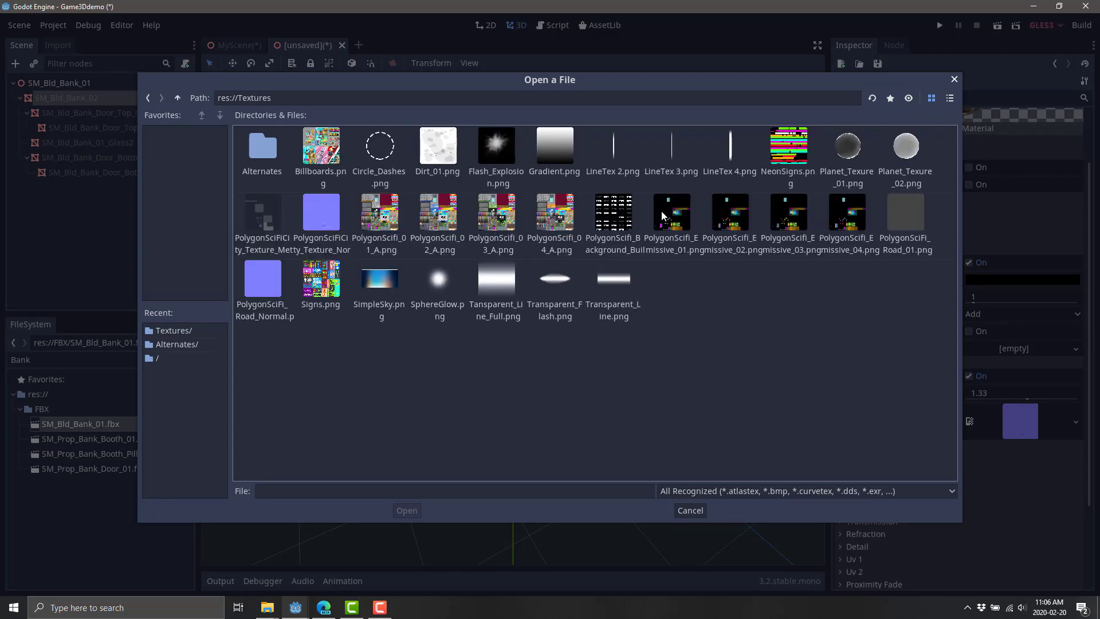
{"action": "double_click", "coordinate": [680, 210]}
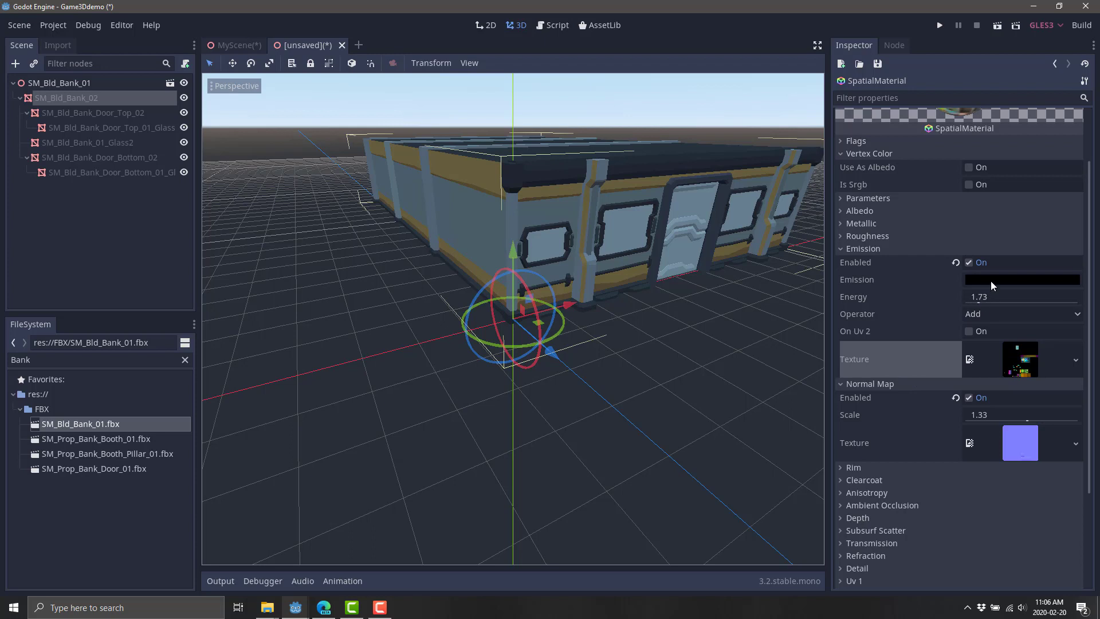
Set the bank material's emission color to the near-black 070404
{"action": "left_click", "coordinate": [991, 281]}
{"action": "left_click_drag", "start_coordinate": [829, 98], "coordinate": [868, 164]}
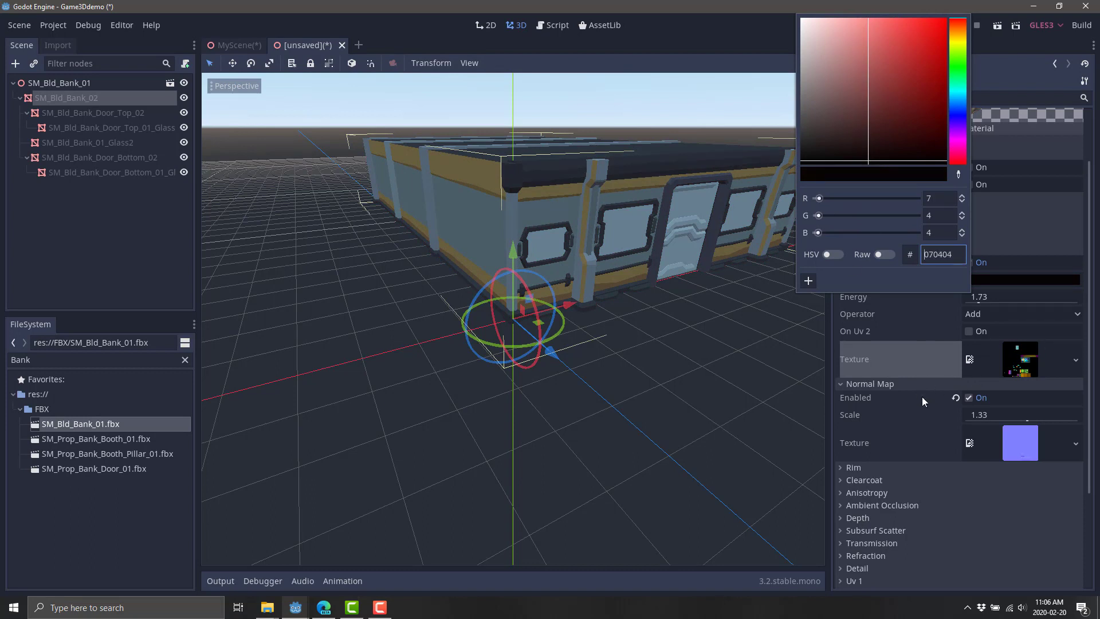
{"action": "left_click", "coordinate": [944, 437]}
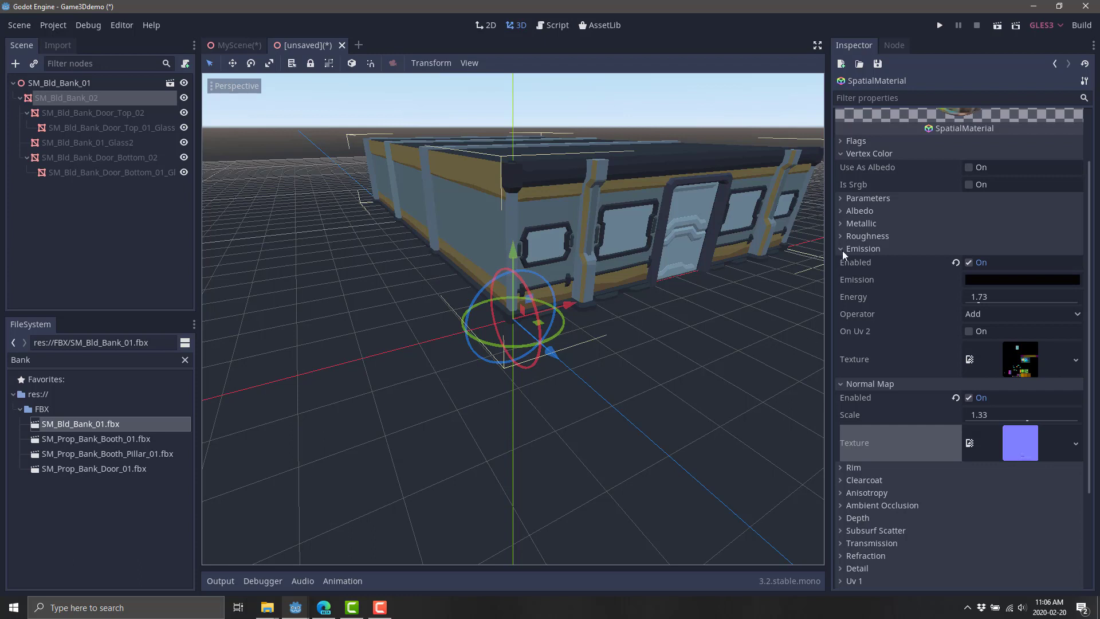
Save the bank material as the resource SciFiBuilding.tres in the project root
{"action": "left_click", "coordinate": [877, 64]}
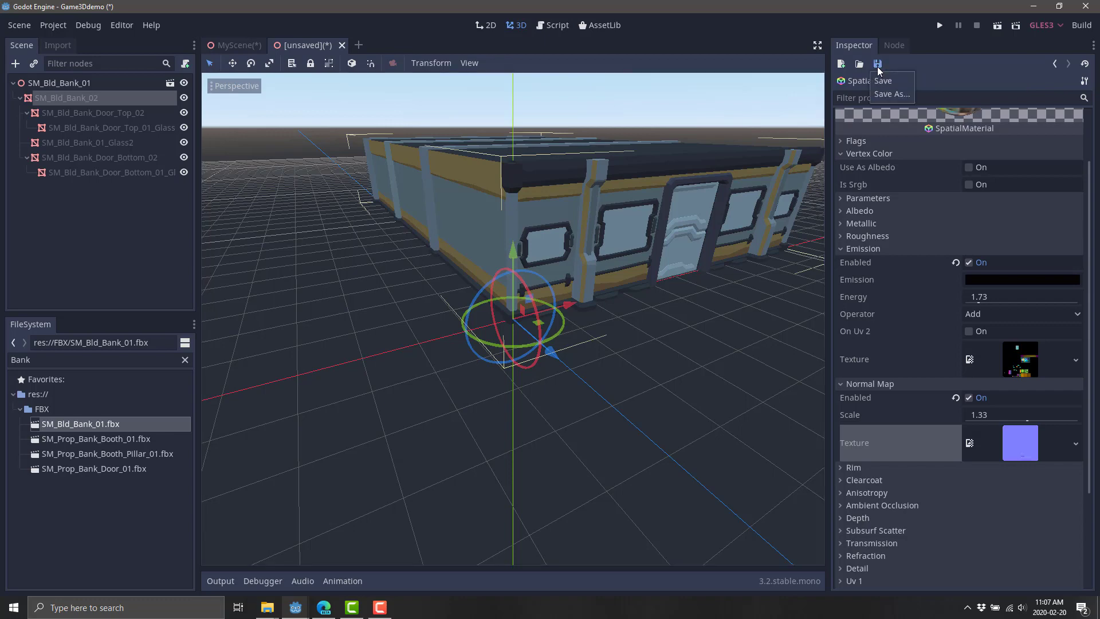
{"action": "left_click", "coordinate": [891, 94]}
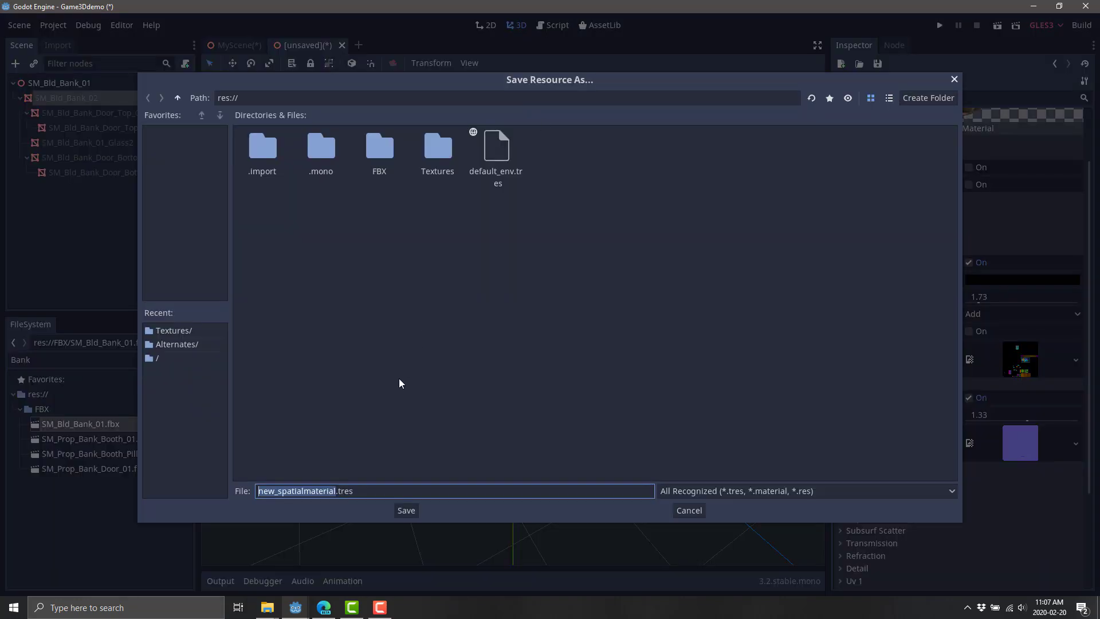
{"action": "type", "text": "SciFi"}
{"action": "type", "text": "Building"}
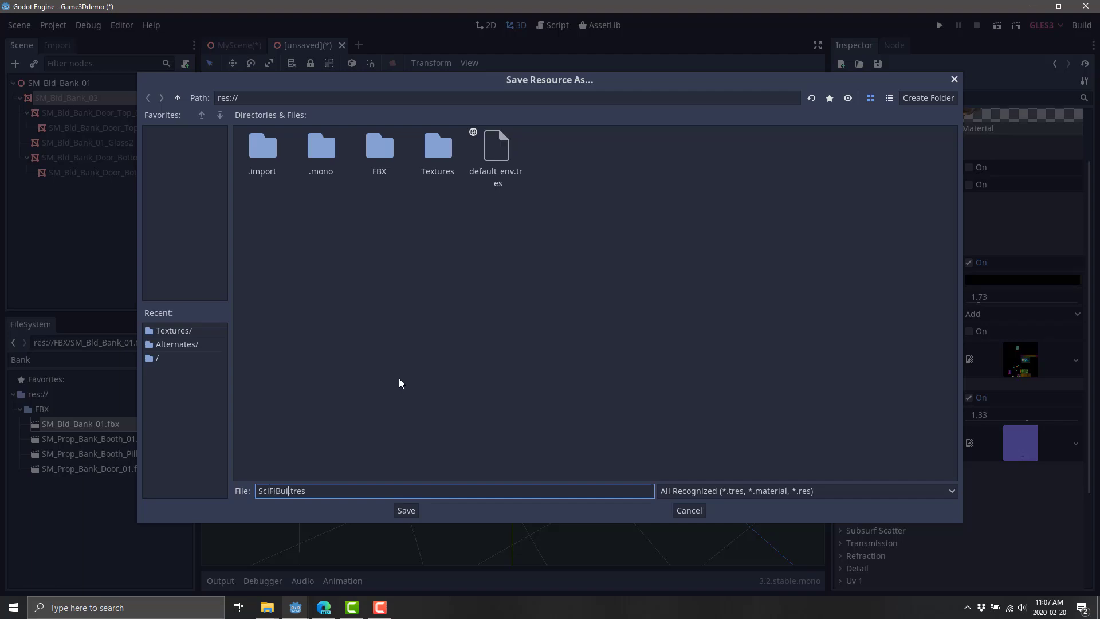
{"action": "key", "text": "Return"}
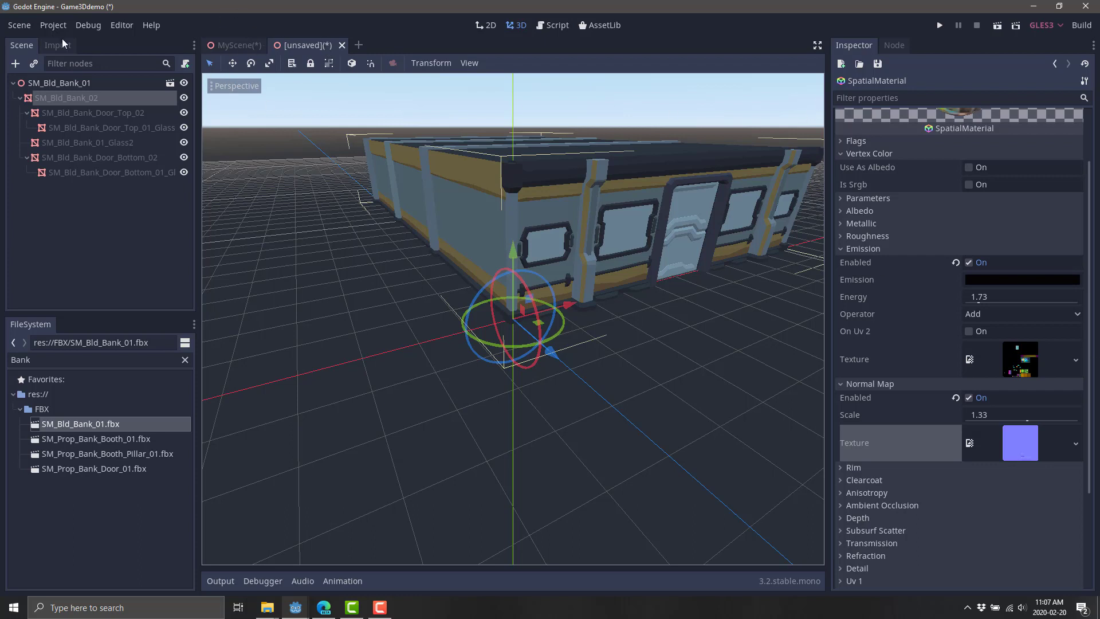
Save the inherited bank scene as SM_Bld_Bank_01.tscn in the project root
{"action": "left_click", "coordinate": [18, 26]}
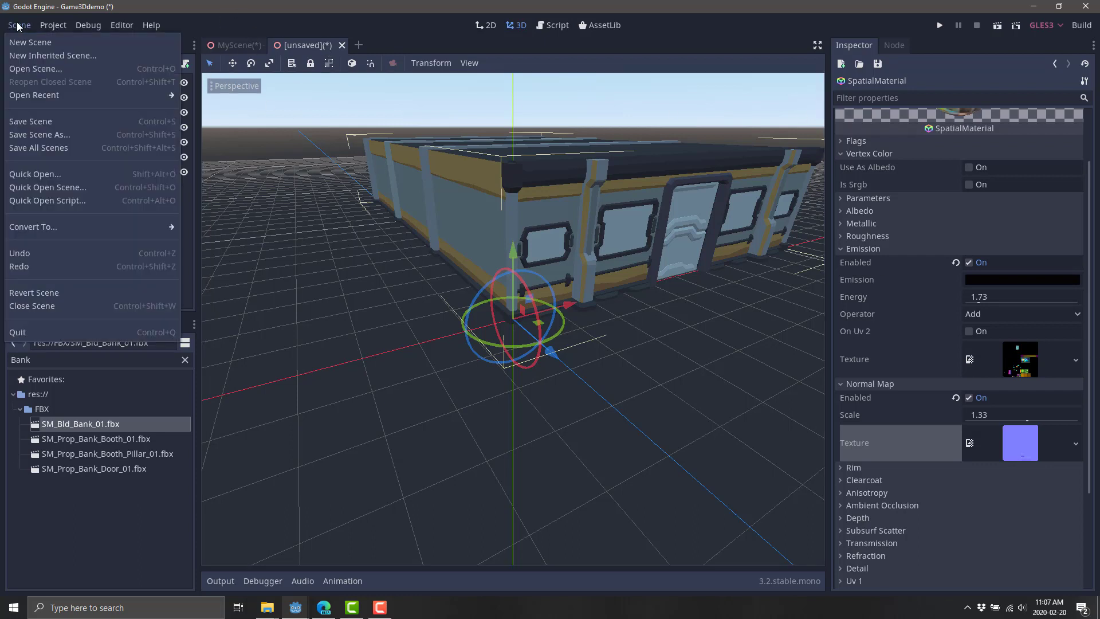
{"action": "left_click", "coordinate": [37, 123]}
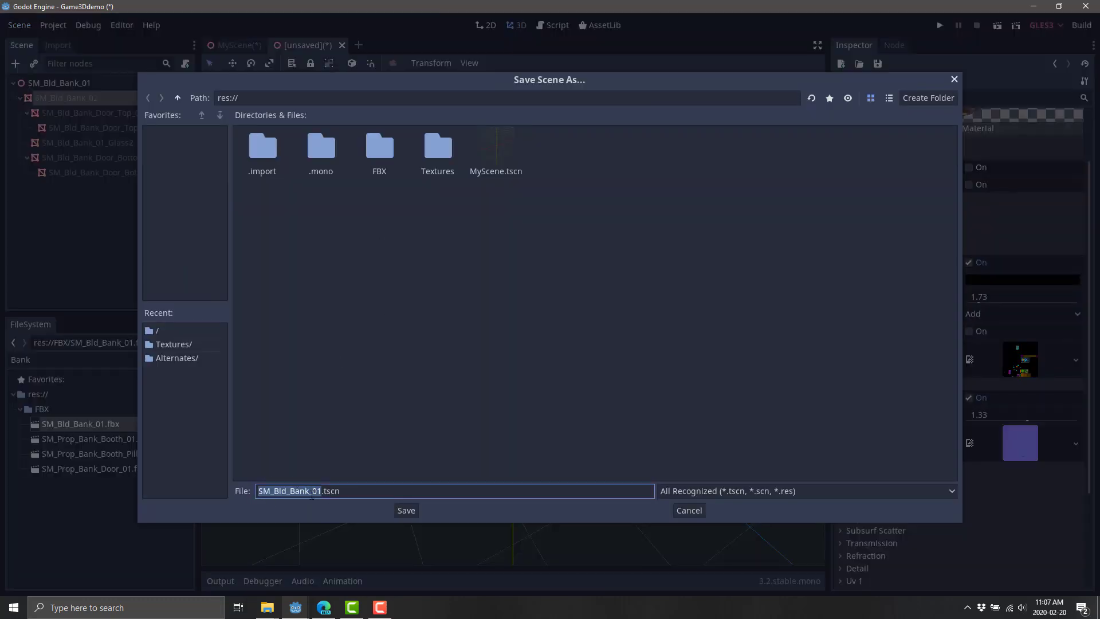
{"action": "left_click", "coordinate": [404, 510]}
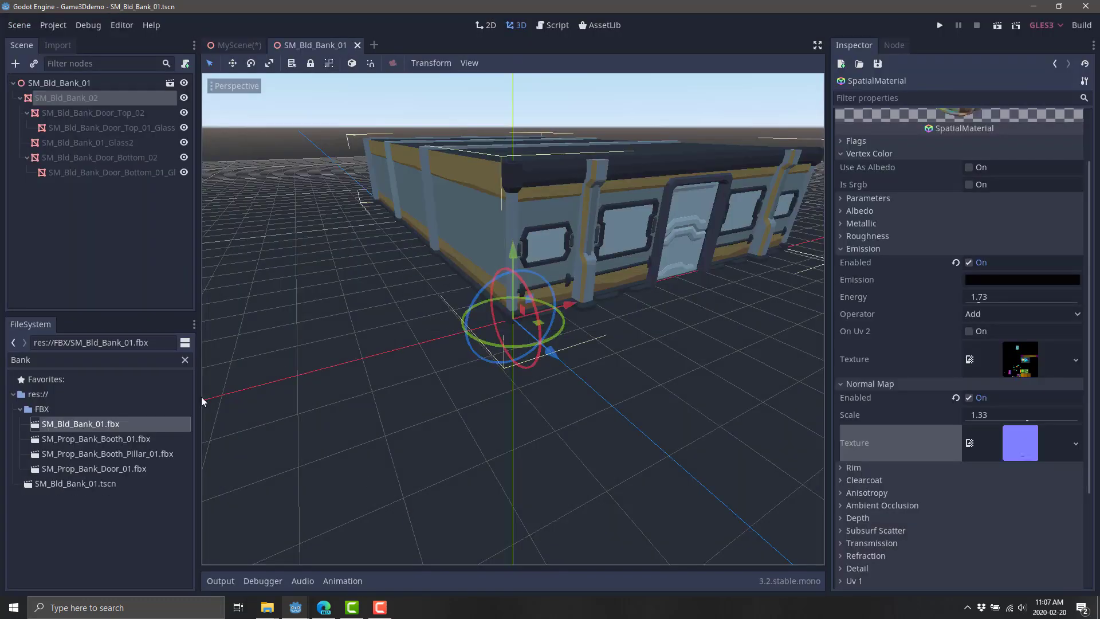
Collapse the FBX folder, select SM_Bld_Bank_01.tscn in the project files, and close the inherited bank scene
{"action": "left_click", "coordinate": [20, 409]}
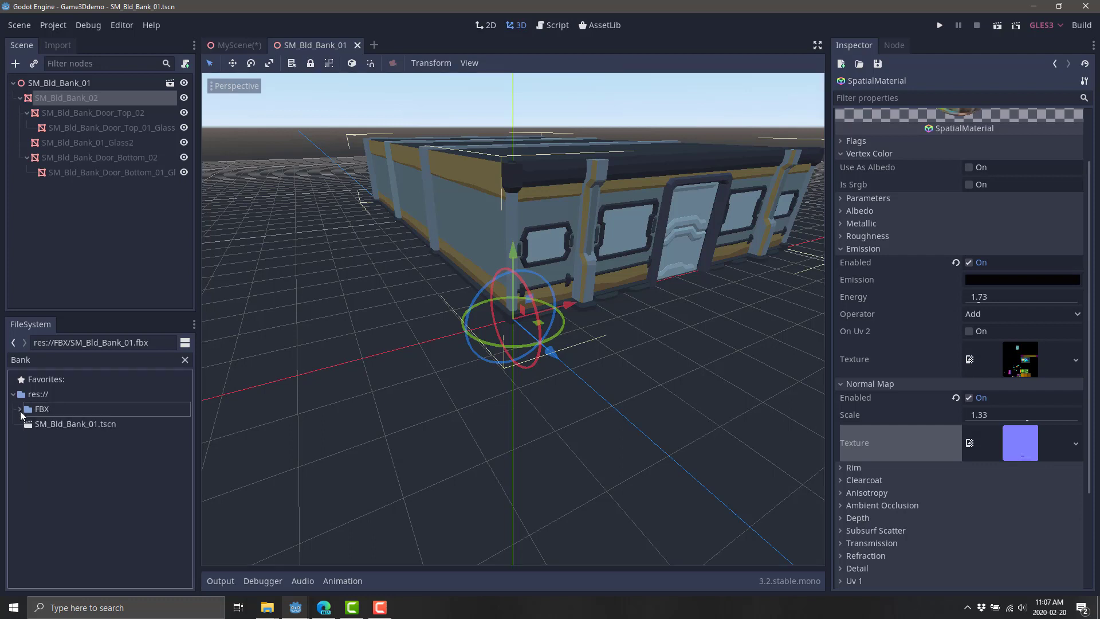
{"action": "left_click", "coordinate": [78, 427]}
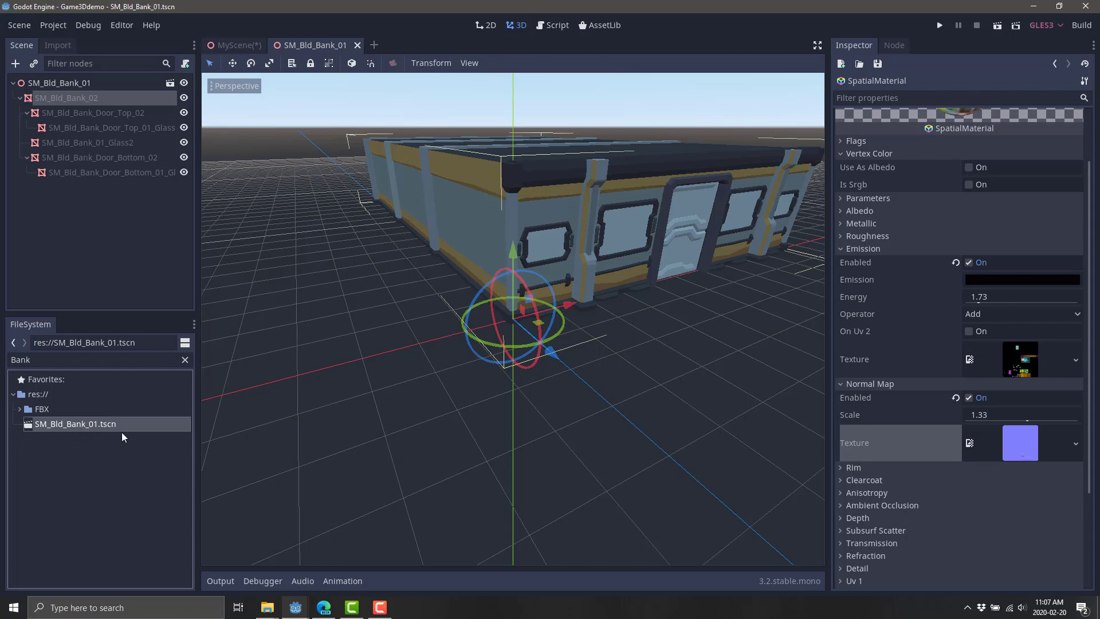
{"action": "left_click", "coordinate": [357, 45]}
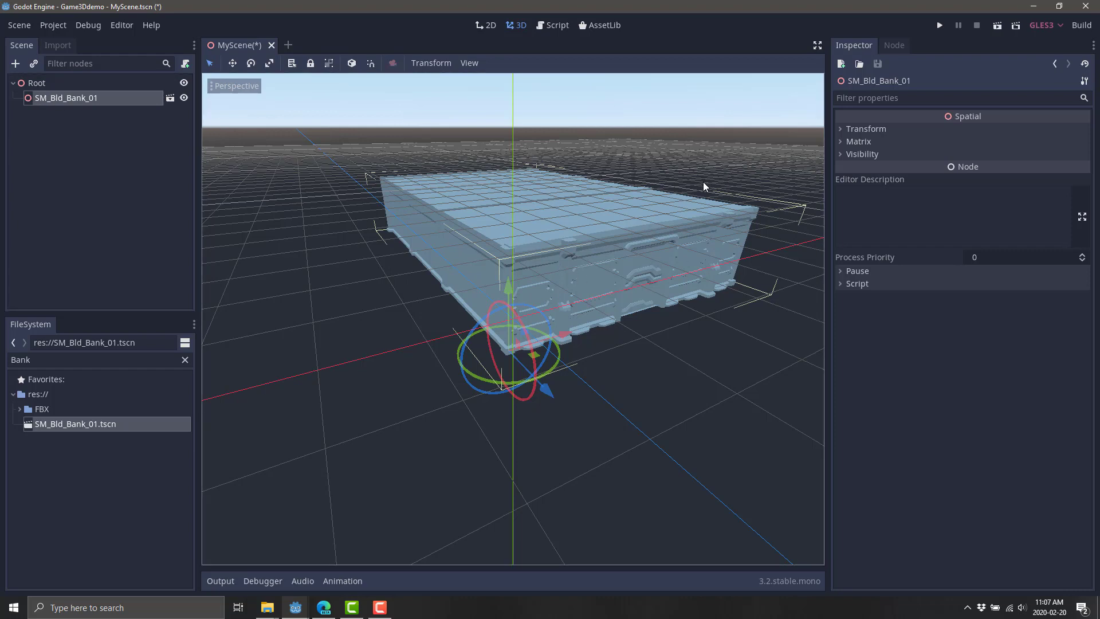
Replace the untextured bank node in MyScene with an instance of SM_Bld_Bank_01.tscn
{"action": "key", "text": "Delete"}
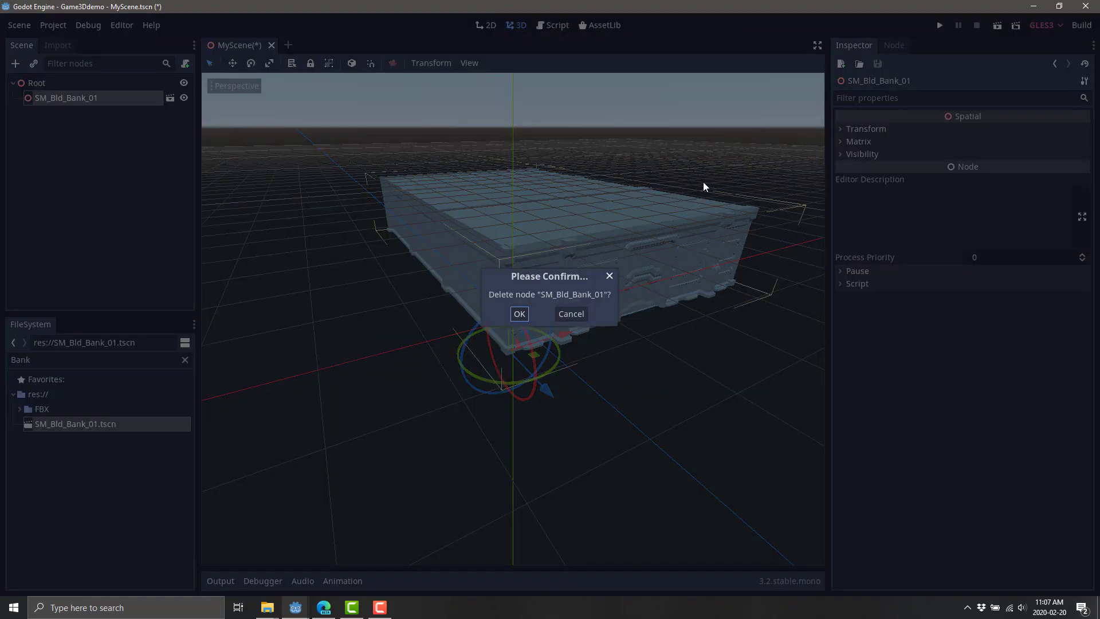
{"action": "left_click", "coordinate": [520, 314]}
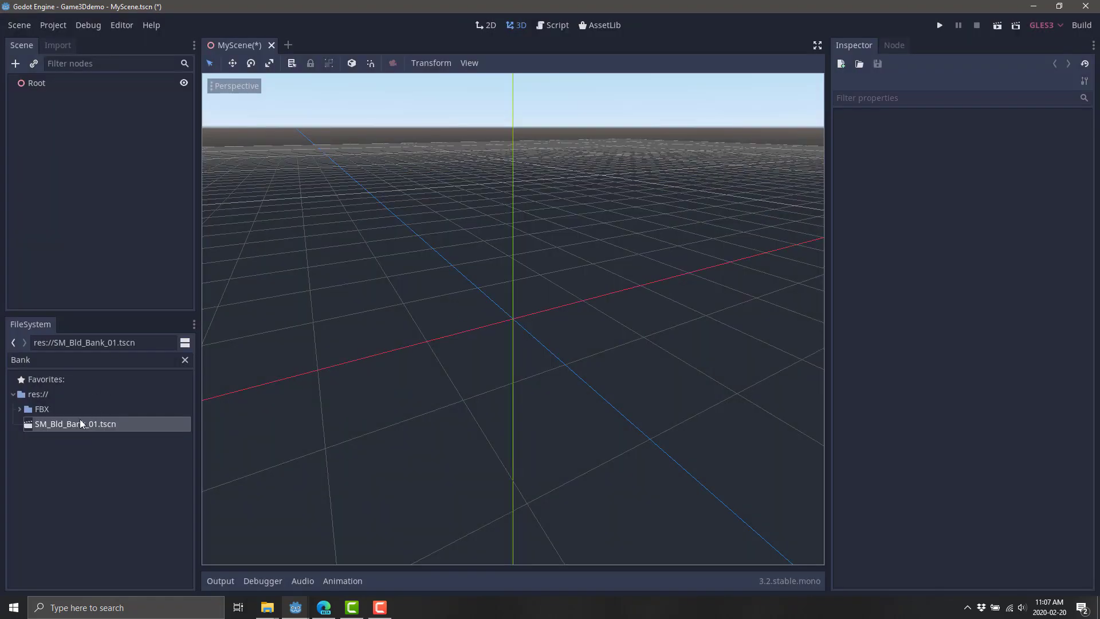
{"action": "left_click_drag", "start_coordinate": [67, 426], "coordinate": [471, 342]}
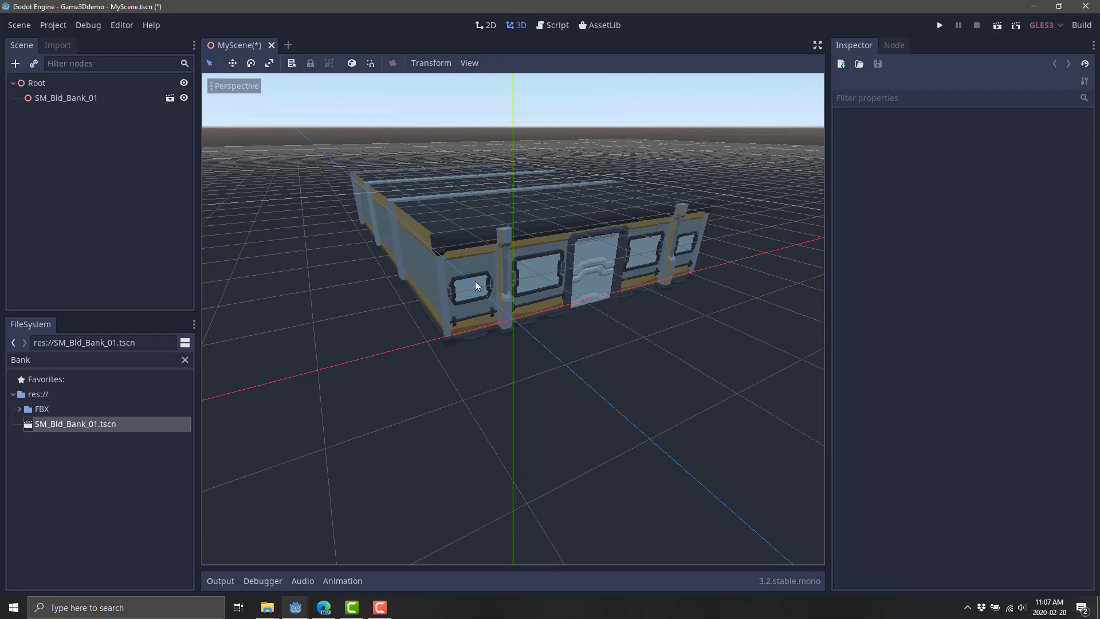
Set the new bank instance's Translation to 0 on both the Y and Z axes
{"action": "left_click", "coordinate": [561, 236]}
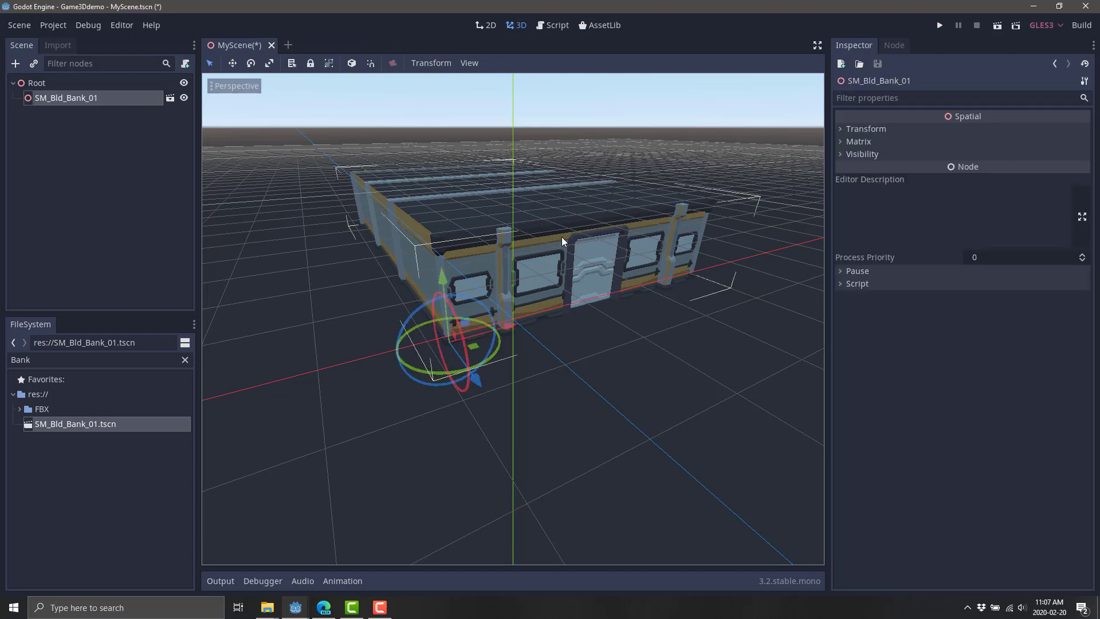
{"action": "left_click", "coordinate": [836, 129]}
{"action": "left_click", "coordinate": [960, 156]}
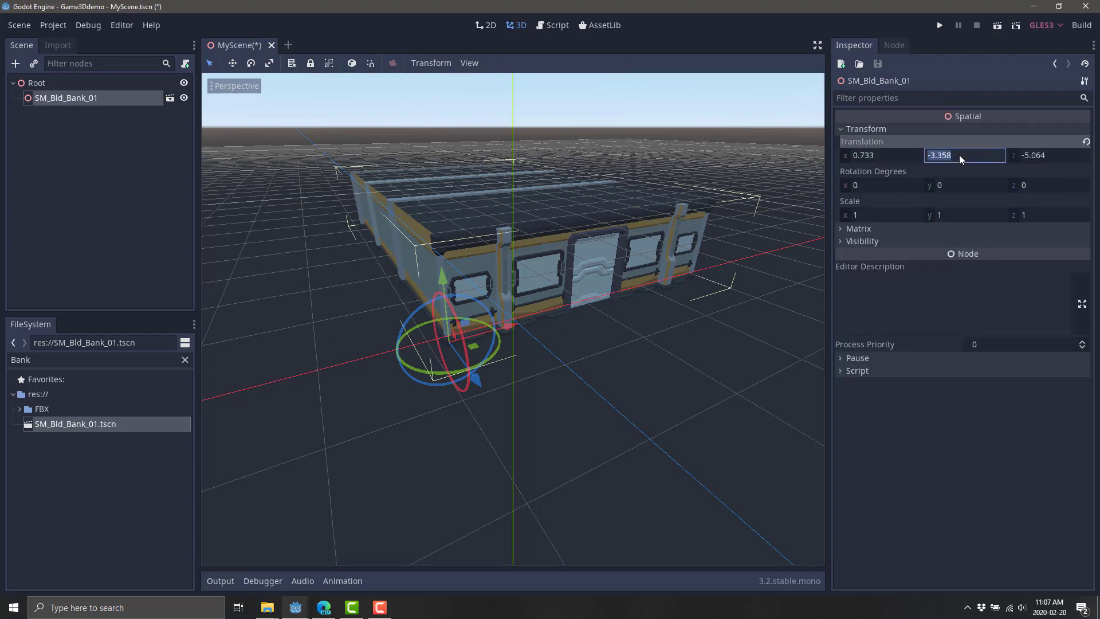
{"action": "key", "text": "Return"}
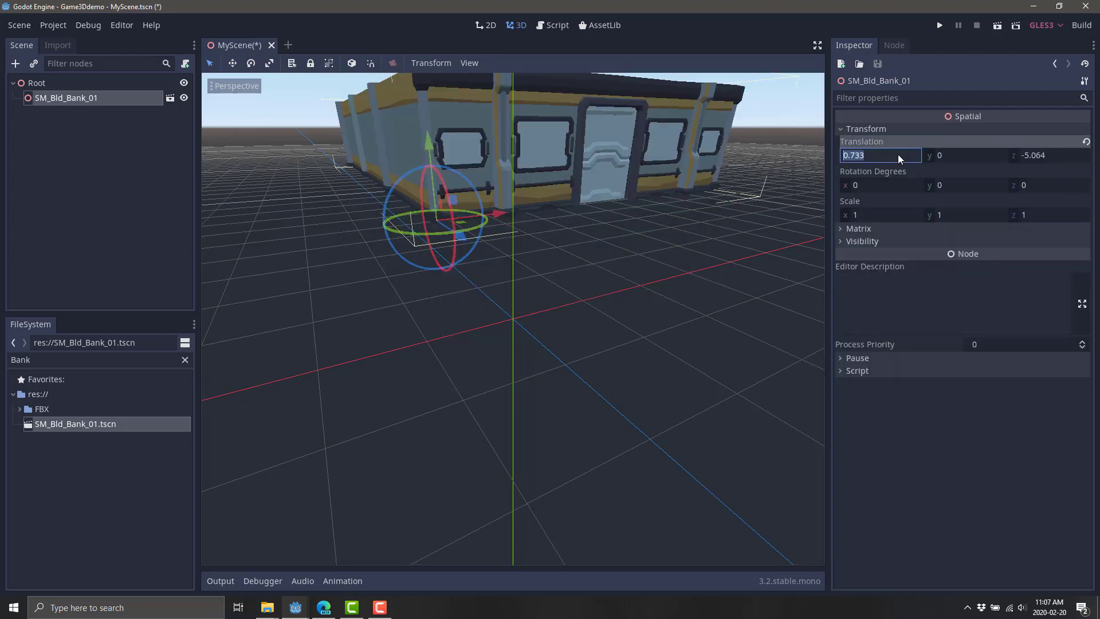
{"action": "left_click", "coordinate": [1048, 155]}
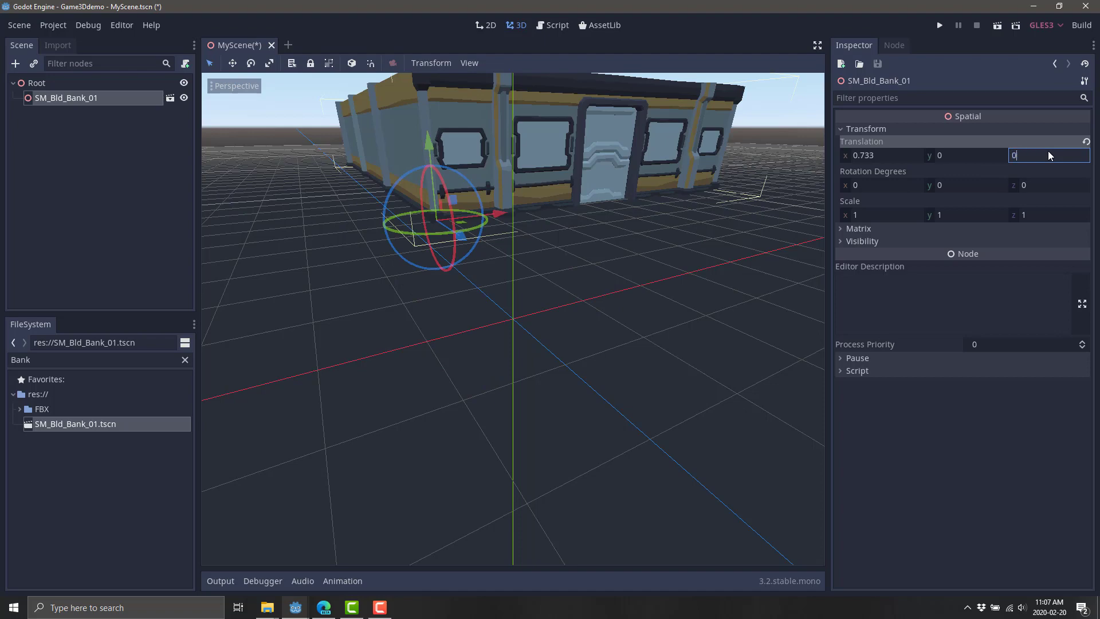
{"action": "key", "text": "Return"}
{"action": "scroll", "coordinate": [673, 321], "scroll_direction": "down", "scroll_amount": 8}
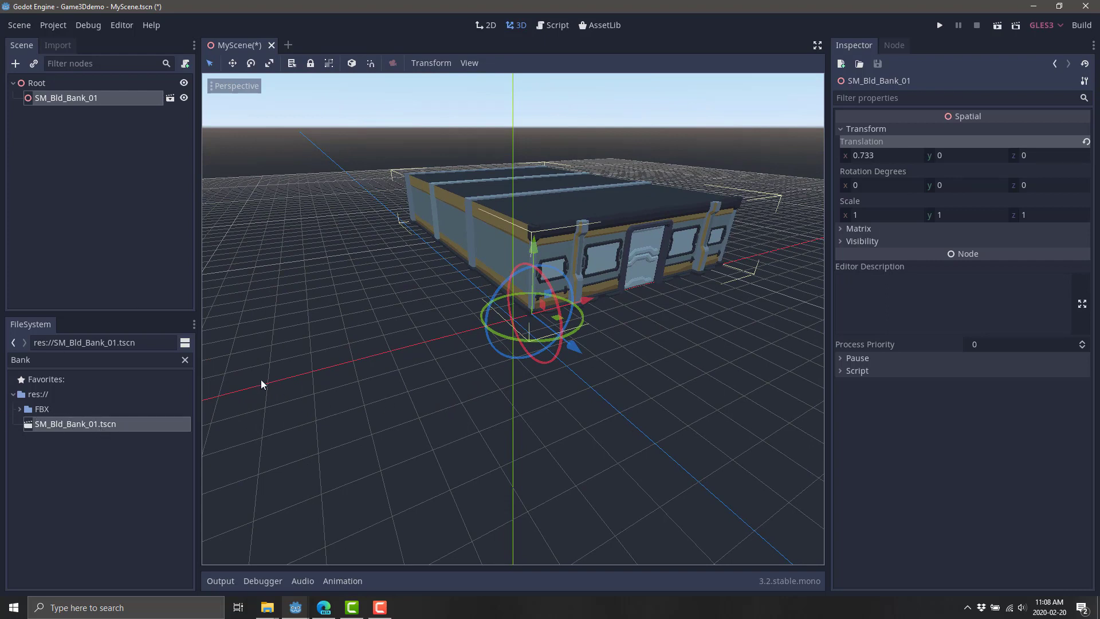
Filter the project files for Food and add SM_Bld_FoodHole_01.fbx to MyScene beside the bank
{"action": "left_click", "coordinate": [17, 408]}
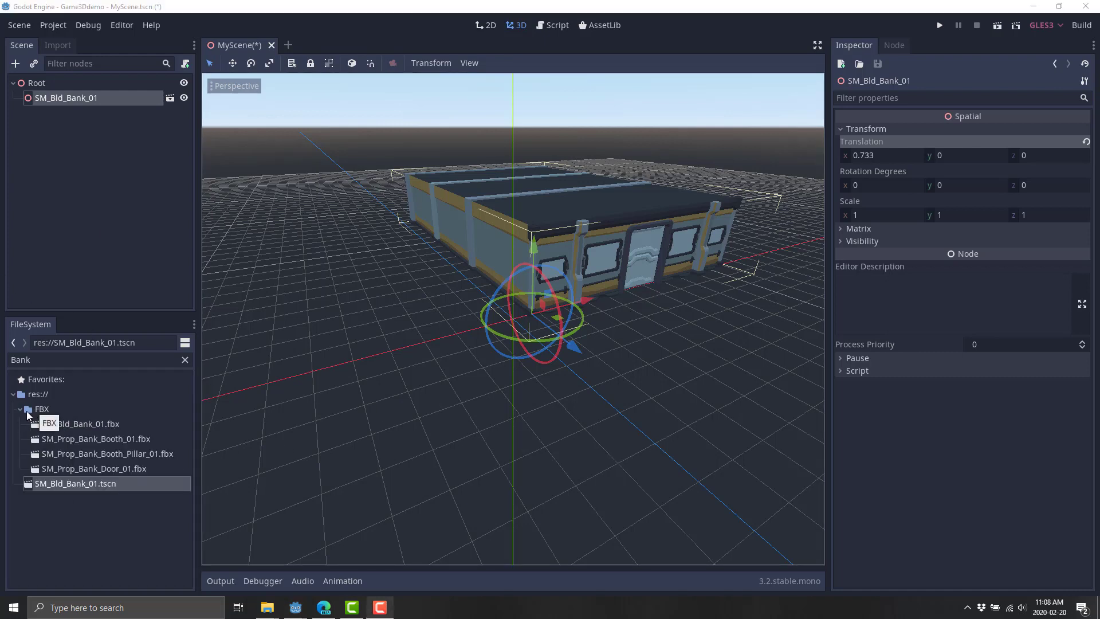
{"action": "left_click", "coordinate": [45, 356]}
{"action": "double_click", "coordinate": [45, 357]}
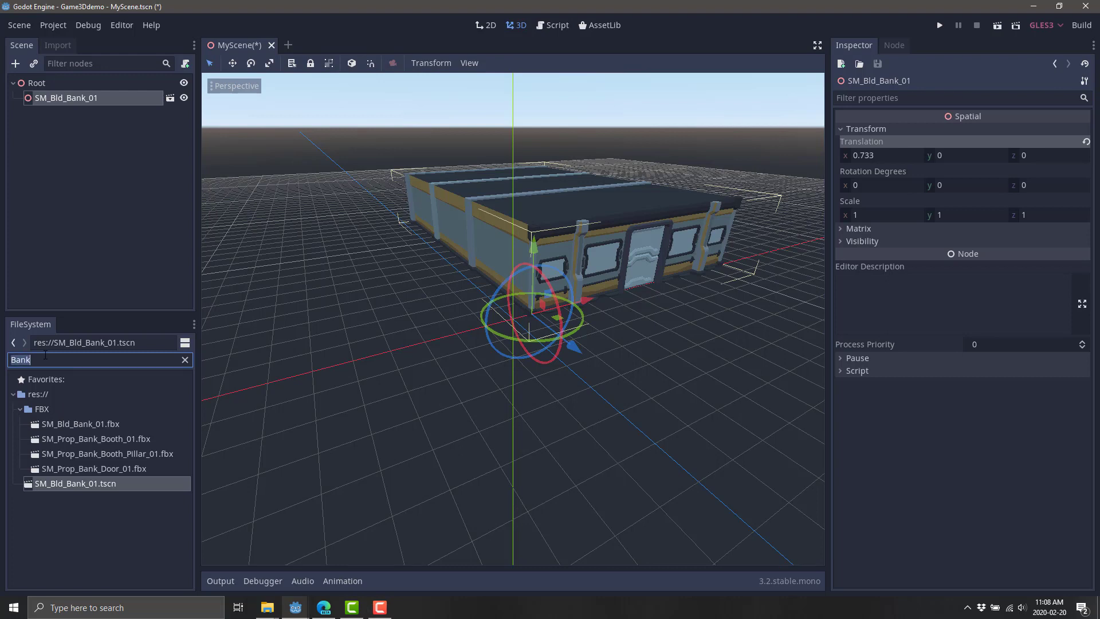
{"action": "type", "text": "Food"}
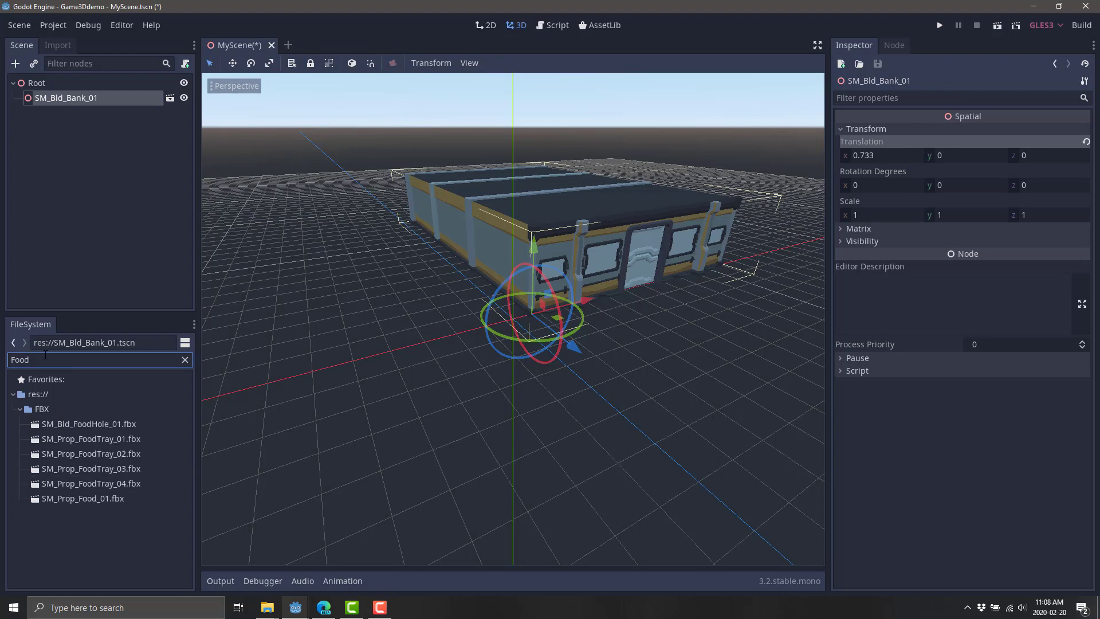
{"action": "left_click", "coordinate": [79, 424]}
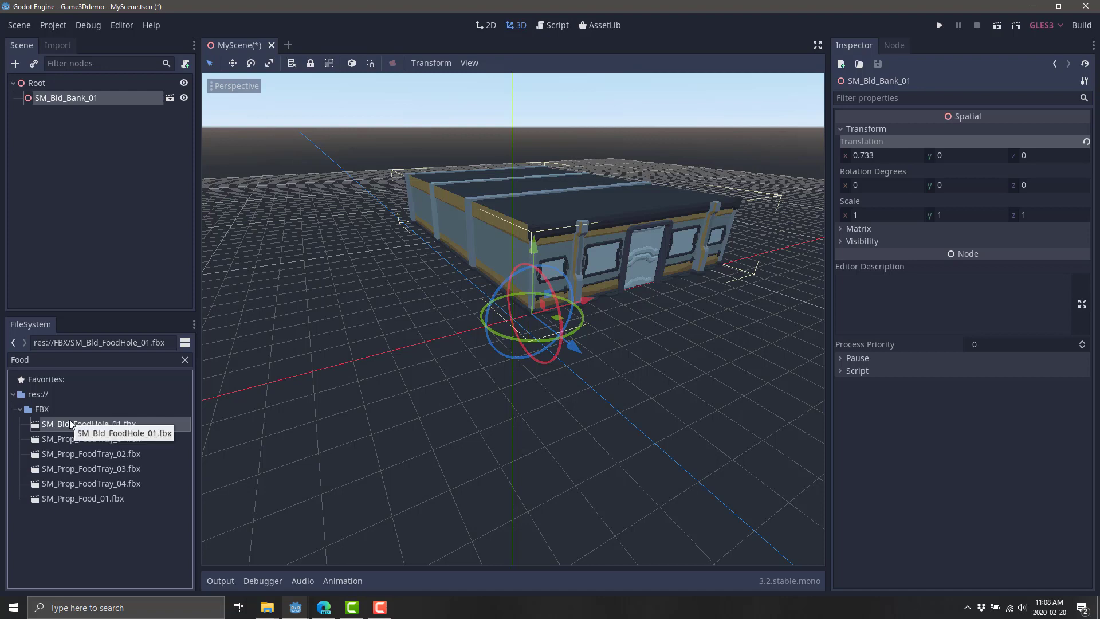
{"action": "left_click_drag", "start_coordinate": [69, 419], "coordinate": [364, 397]}
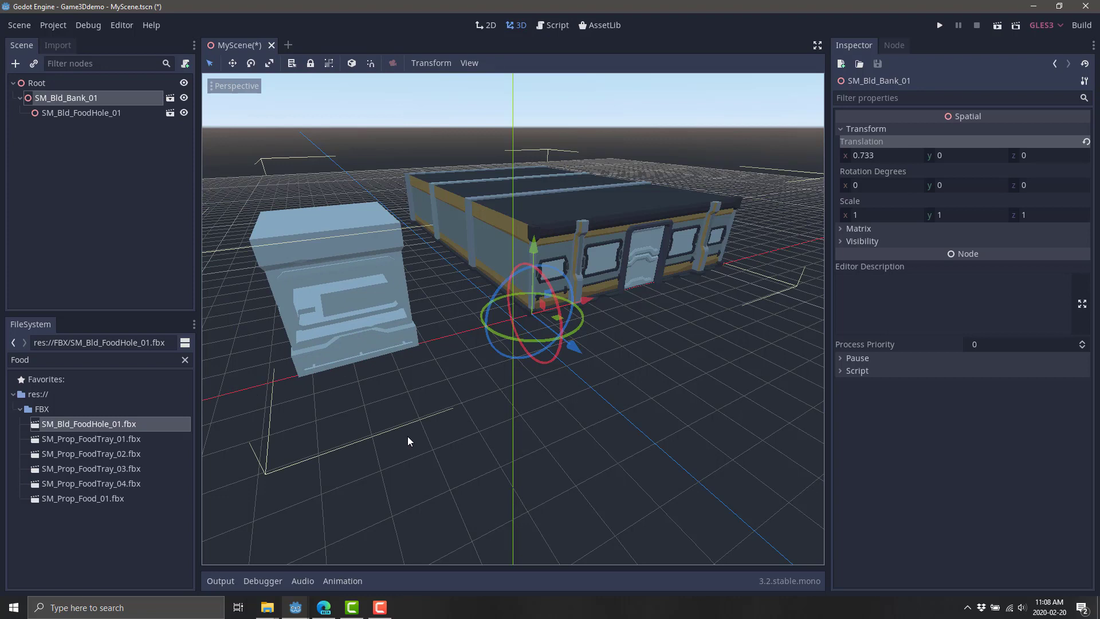
Reparent the SM_Bld_FoodHole_01 node from the bank to Root and select it
{"action": "left_click", "coordinate": [367, 229]}
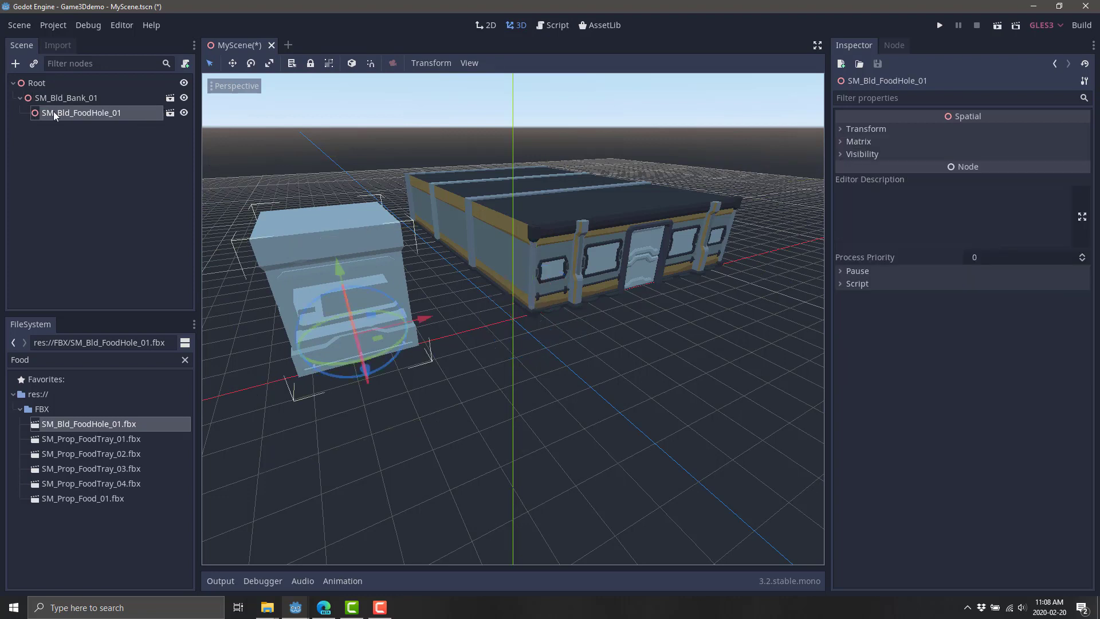
{"action": "left_click_drag", "start_coordinate": [53, 111], "coordinate": [37, 82]}
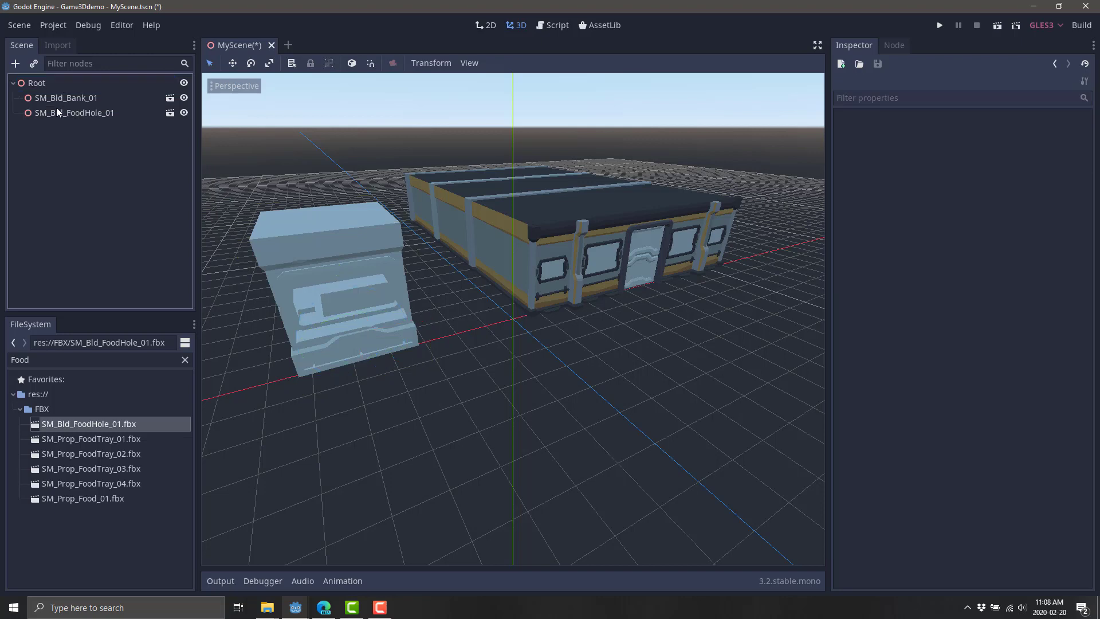
{"action": "left_click", "coordinate": [57, 113]}
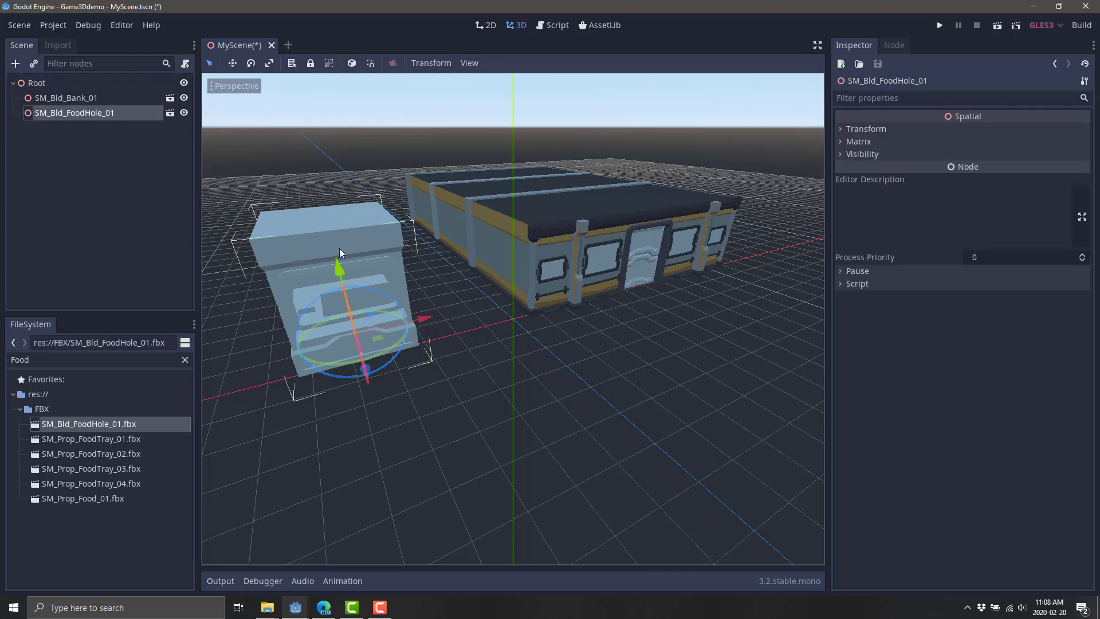
{"action": "left_click", "coordinate": [38, 82]}
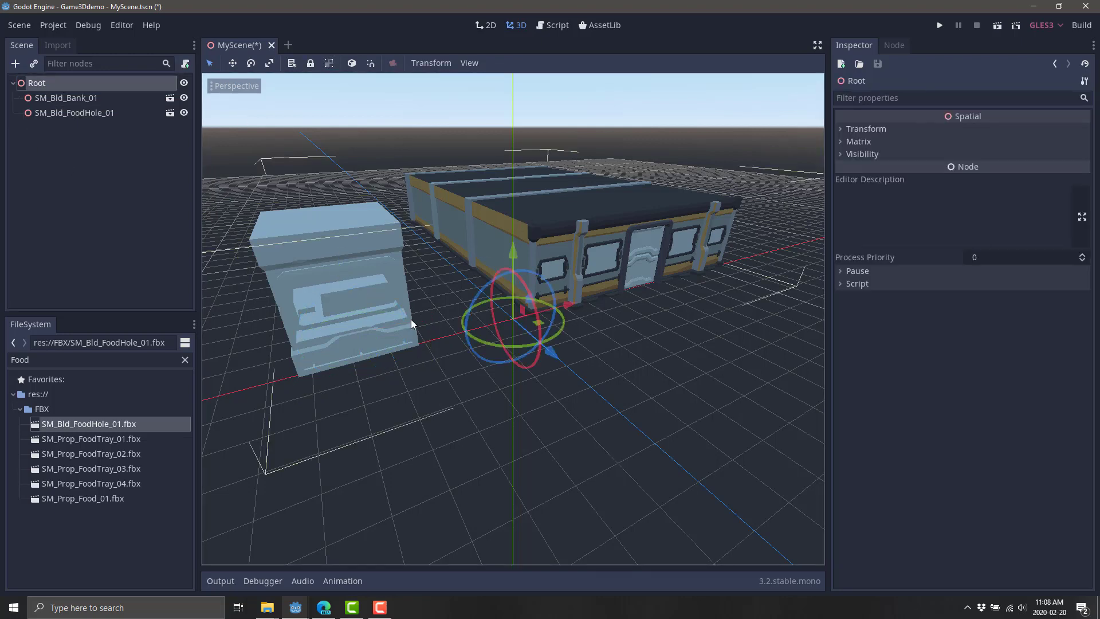
{"action": "left_click", "coordinate": [367, 282]}
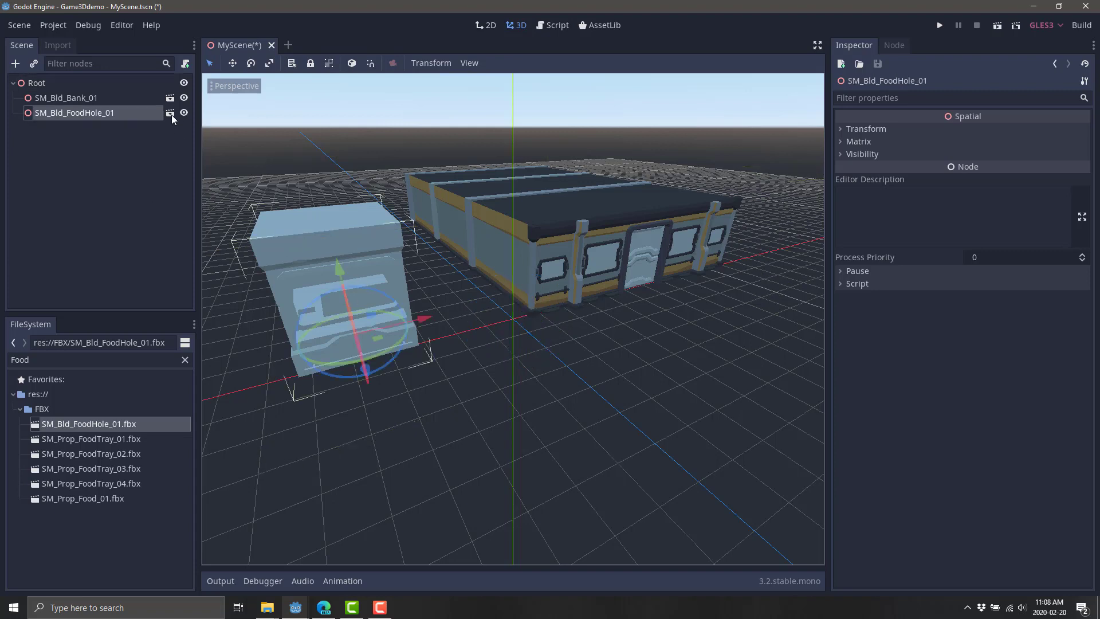
Clear the project file filter and collapse the FBX folder
{"action": "left_click", "coordinate": [20, 409]}
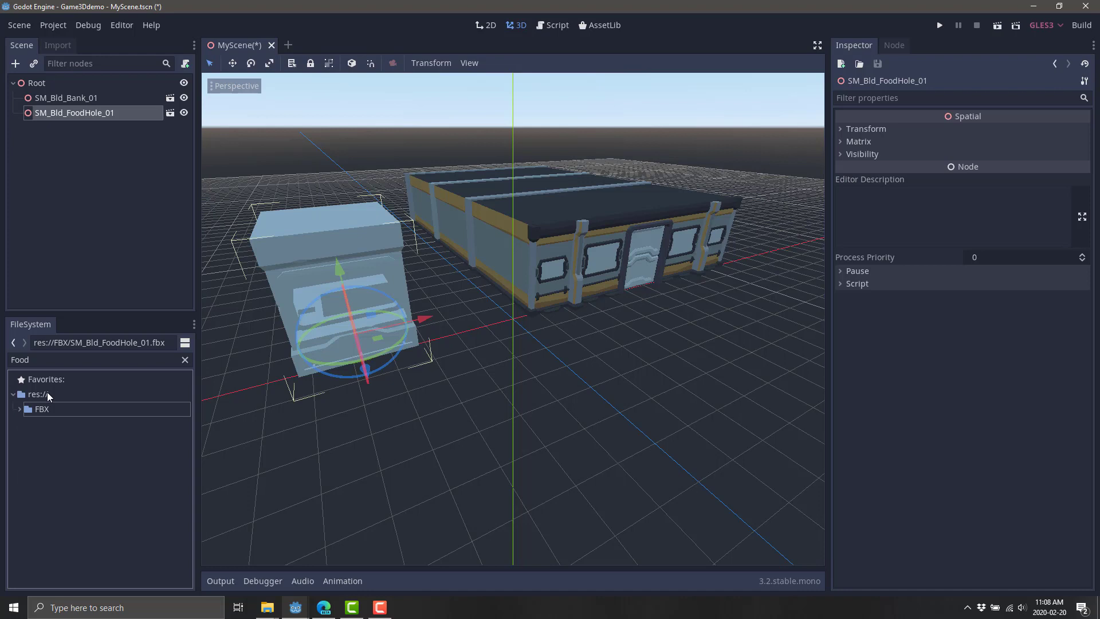
{"action": "left_click", "coordinate": [185, 361]}
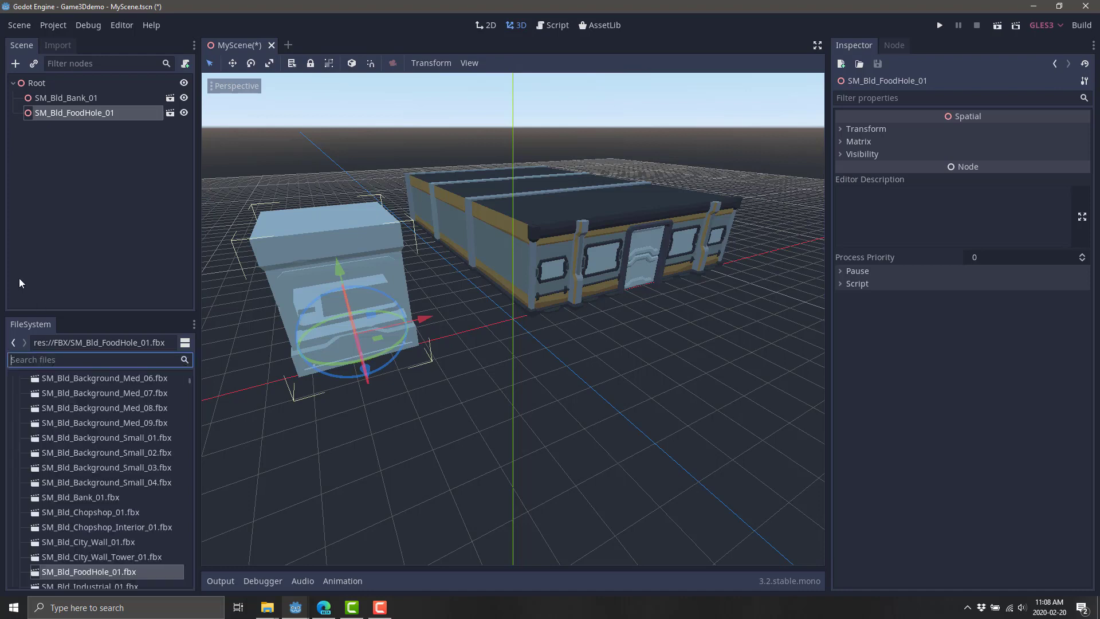
{"action": "left_click", "coordinate": [95, 396]}
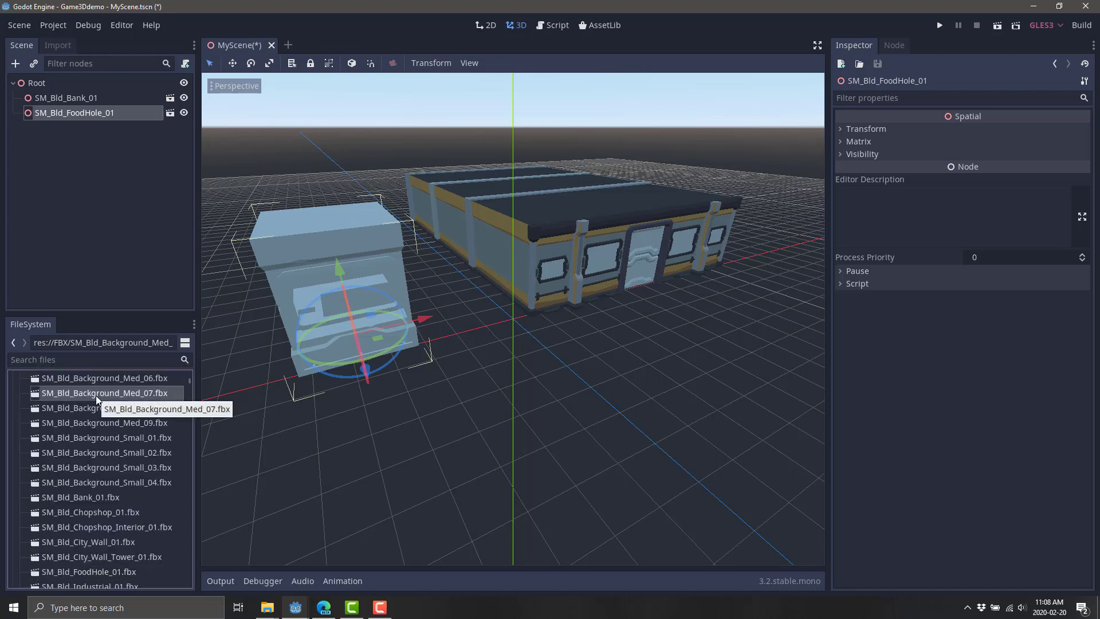
{"action": "key", "text": "Left"}
{"action": "key", "text": "Left"}
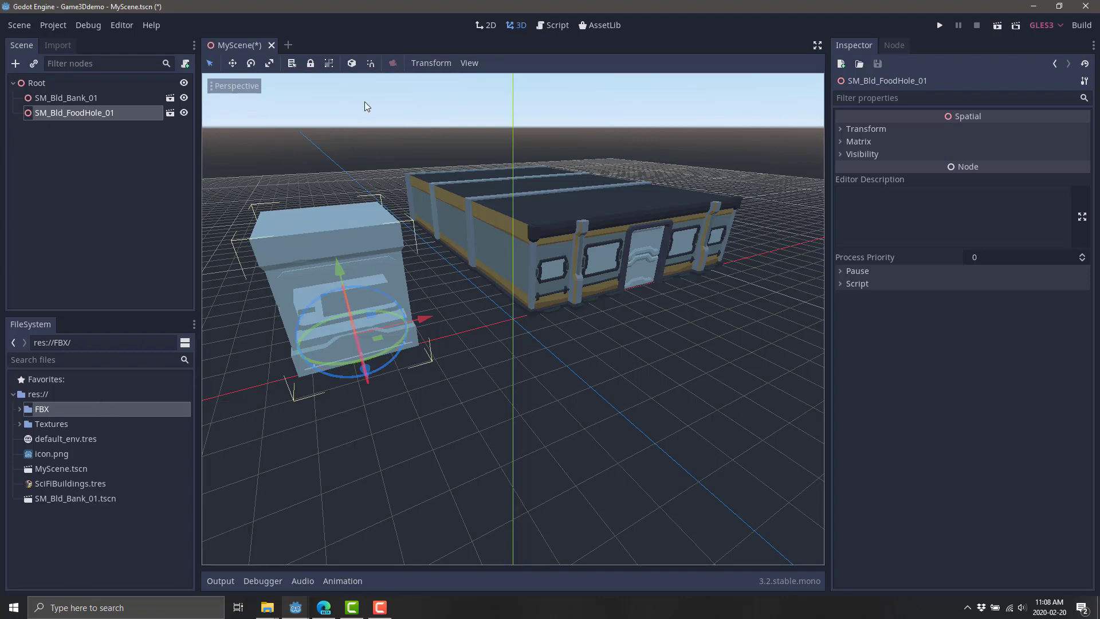
Open SM_Bld_FoodHole_01 as a new inherited scene and load the SciFiBuildings.tres material onto its mesh
{"action": "left_click", "coordinate": [172, 112]}
{"action": "left_click", "coordinate": [474, 322]}
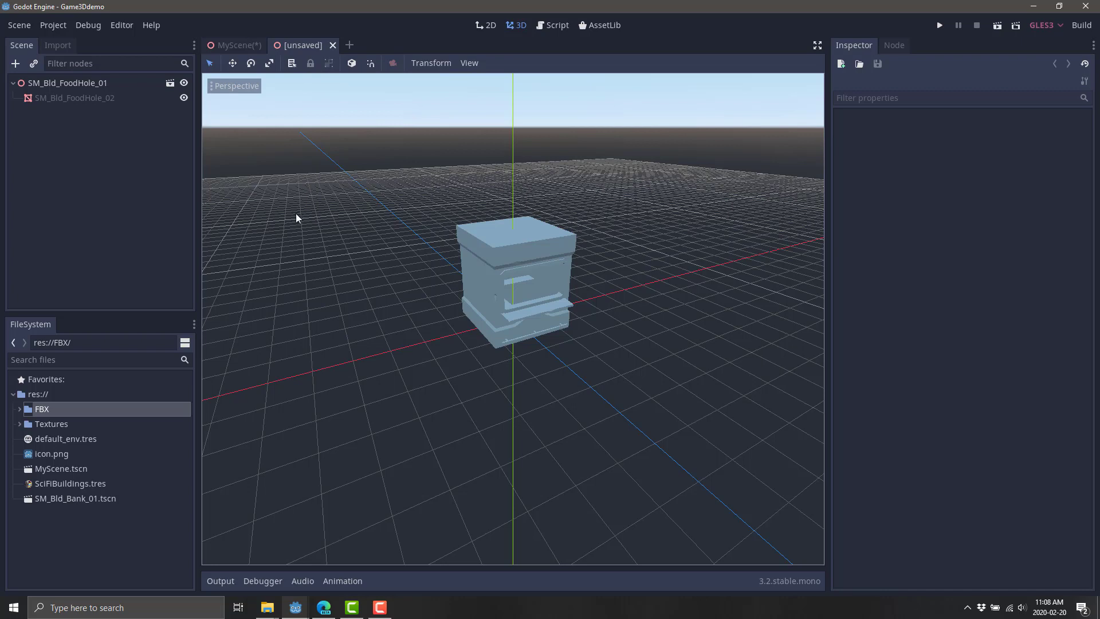
{"action": "left_click", "coordinate": [66, 99]}
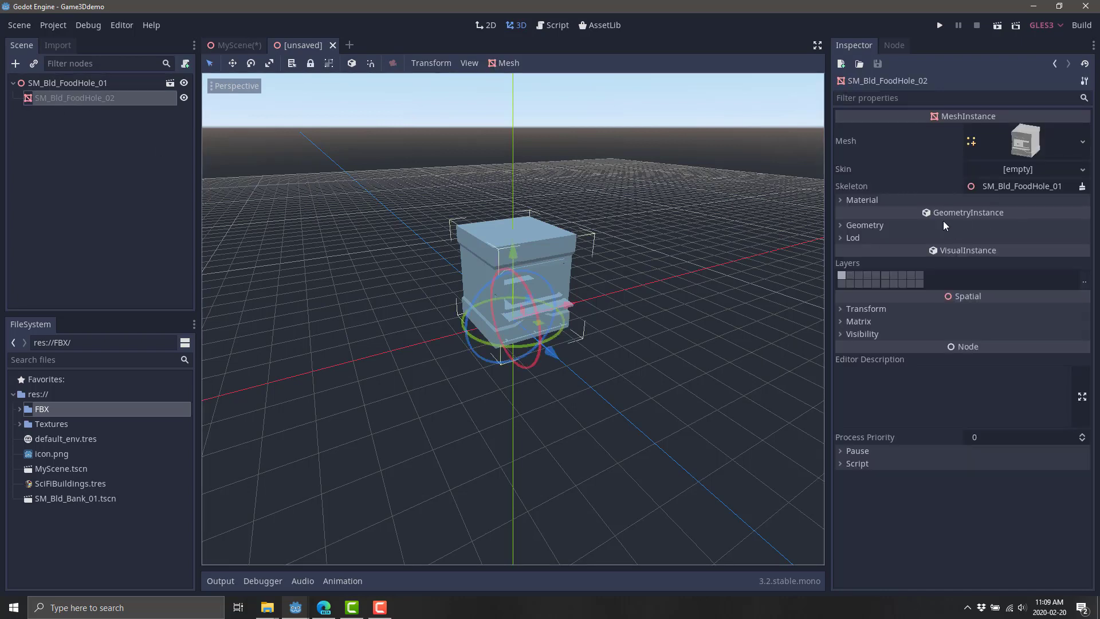
{"action": "left_click", "coordinate": [847, 200]}
{"action": "left_click", "coordinate": [1060, 215]}
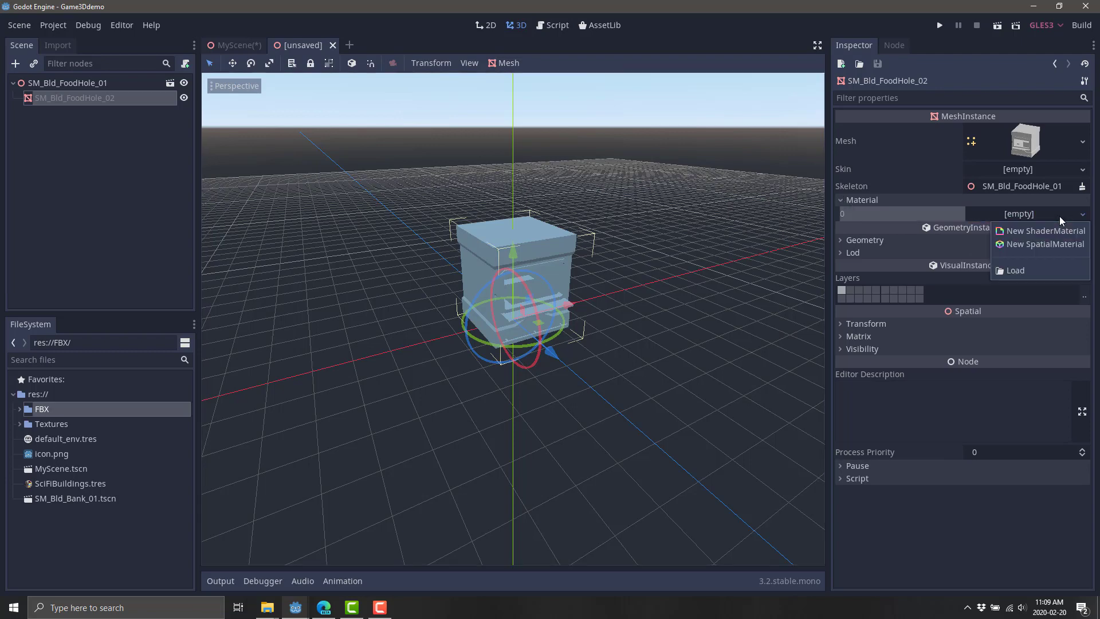
{"action": "left_click", "coordinate": [1018, 259]}
{"action": "double_click", "coordinate": [555, 150]}
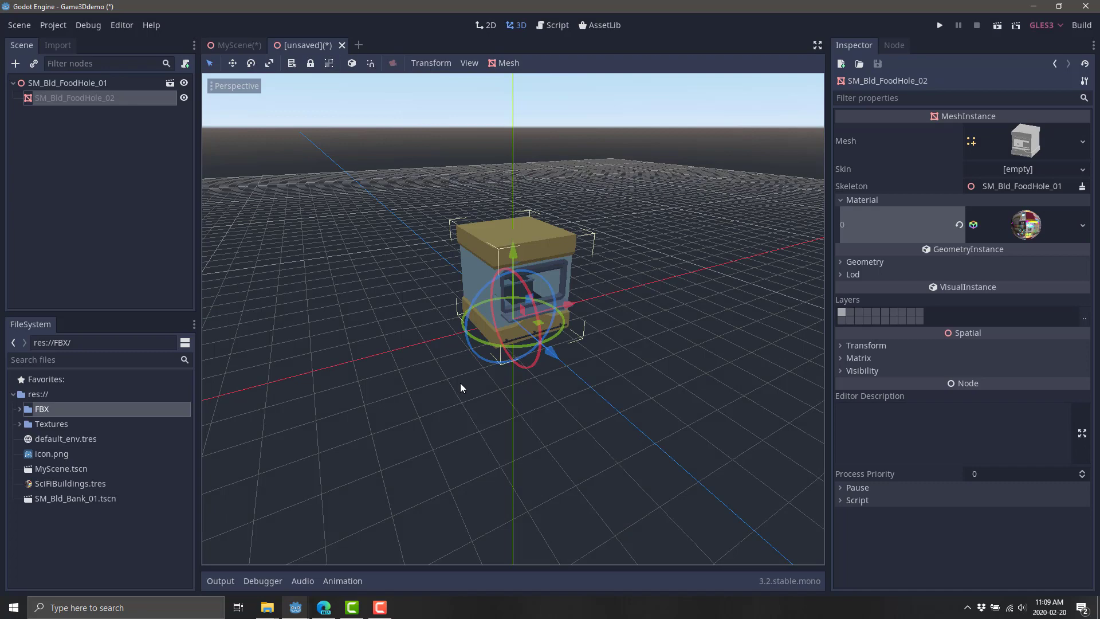
Save the inherited food hole scene as SM_Bld_FoodHole_01.tscn in the project root and close it
{"action": "key", "text": "ctrl+s"}
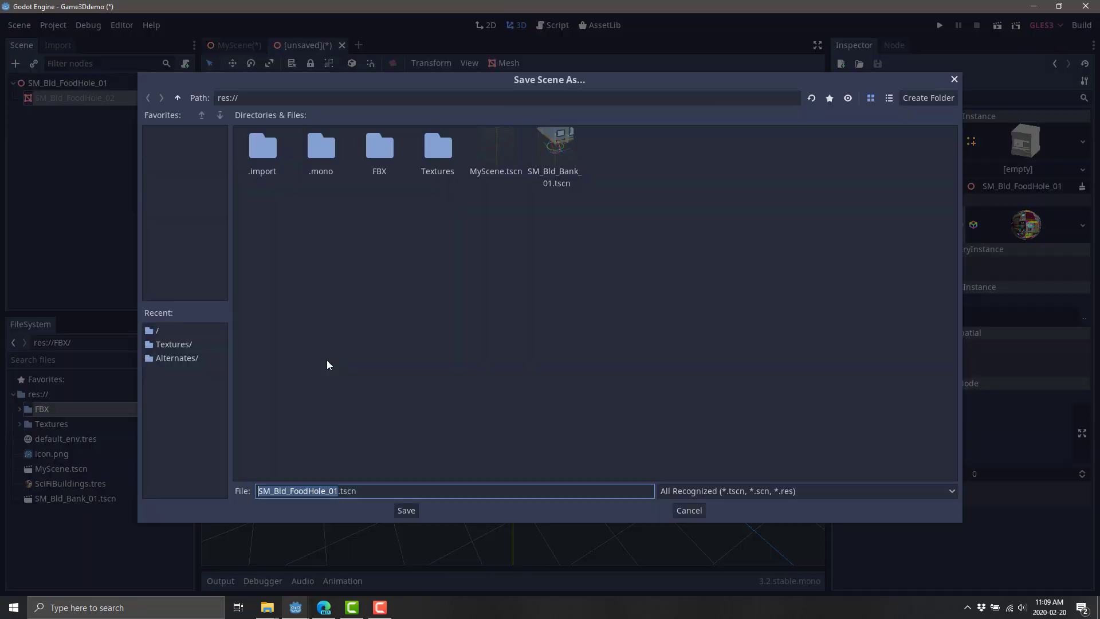
{"action": "left_click", "coordinate": [406, 510]}
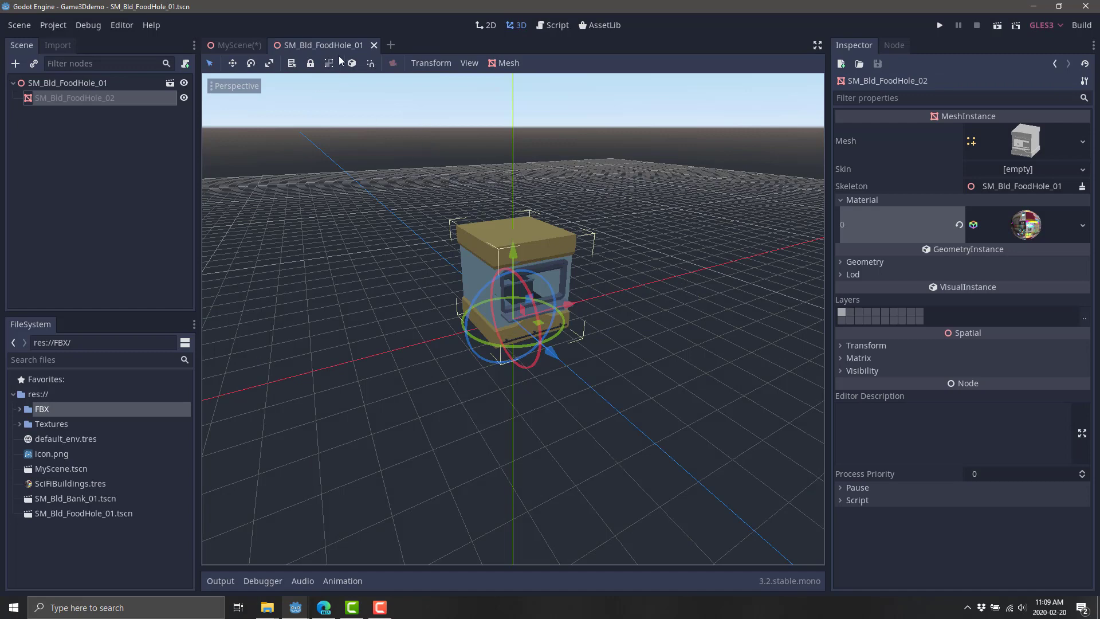
{"action": "left_click", "coordinate": [373, 45]}
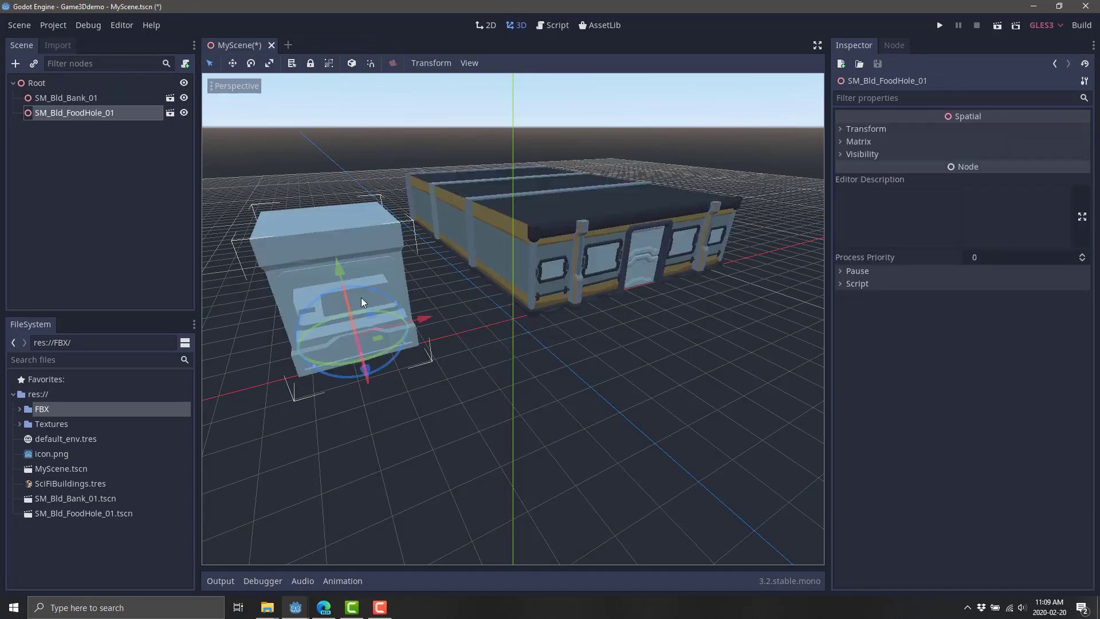
Replace the untextured food hole node in MyScene with an instance of SM_Bld_FoodHole_01.tscn
{"action": "key", "text": "Delete"}
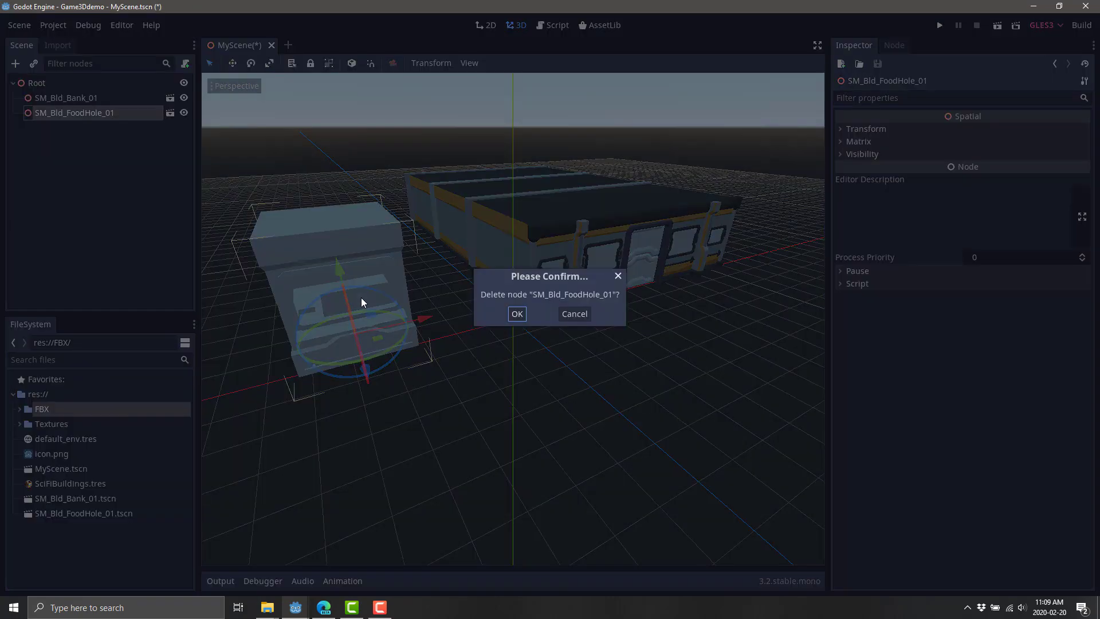
{"action": "left_click", "coordinate": [513, 313]}
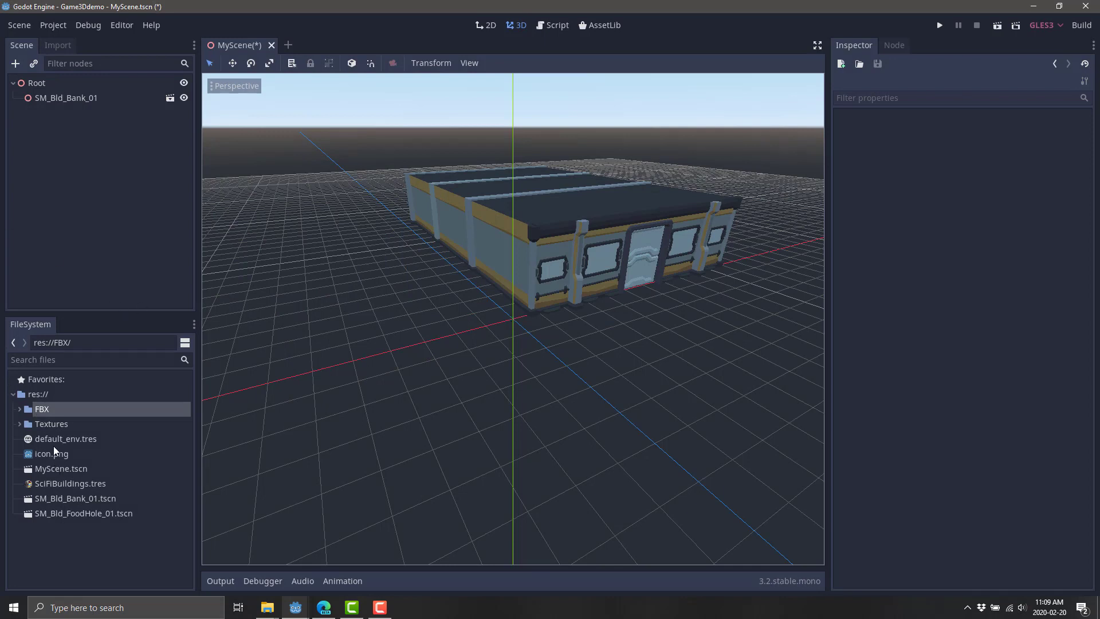
{"action": "left_click_drag", "start_coordinate": [73, 515], "coordinate": [373, 342]}
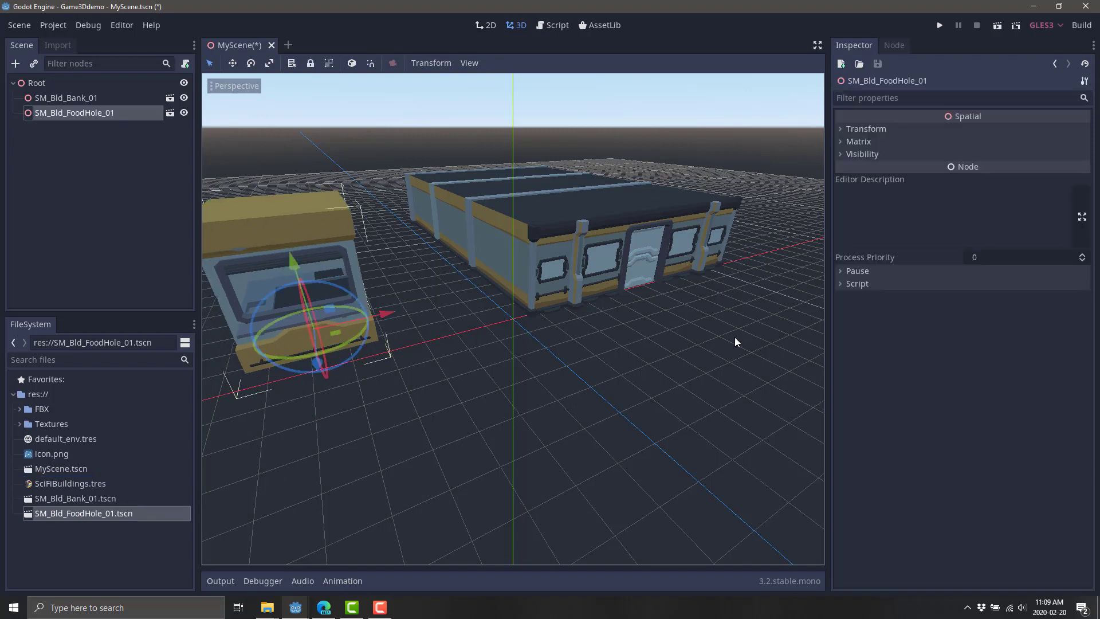
Set the new food hole instance's Translation to 0 on the Y axis
{"action": "left_click", "coordinate": [842, 130]}
{"action": "left_click", "coordinate": [950, 155]}
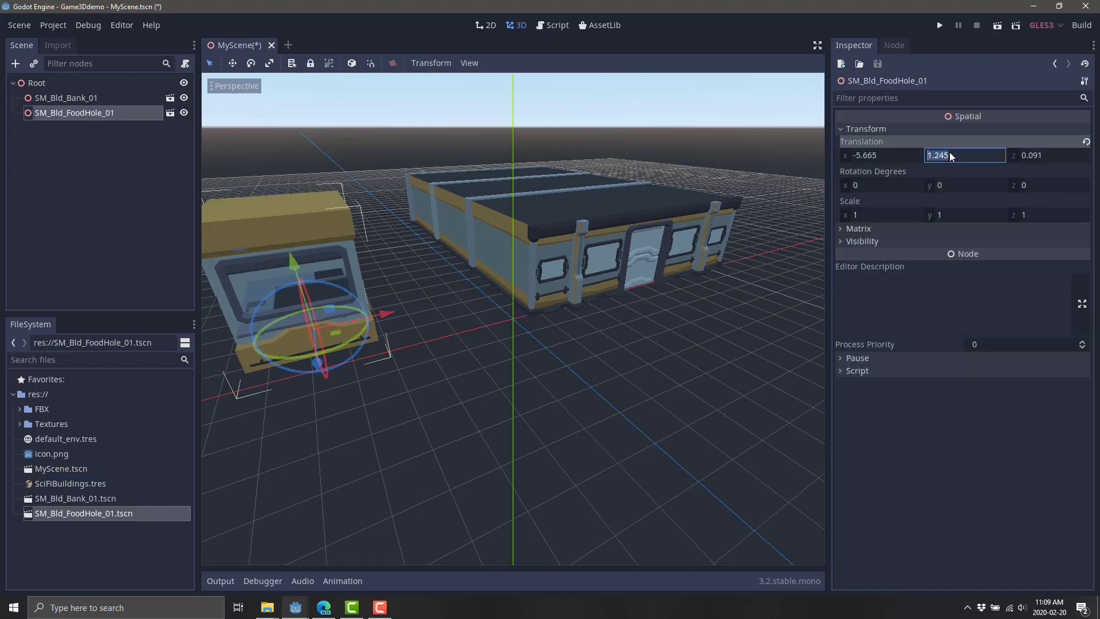
{"action": "key", "text": "Return"}
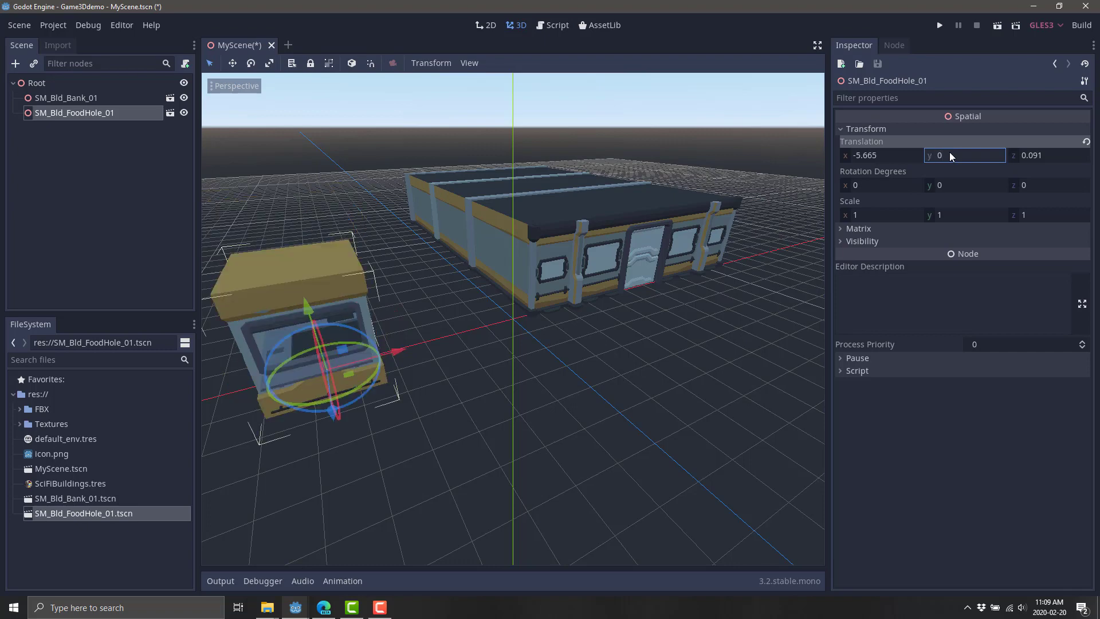
Move the food hole against the bank's front corner, to about X -0.747 and Z -1.322
{"action": "left_click_drag", "start_coordinate": [387, 346], "coordinate": [542, 324]}
{"action": "middle_click_drag", "start_coordinate": [712, 366], "coordinate": [641, 350]}
{"action": "left_click_drag", "start_coordinate": [544, 321], "coordinate": [555, 322]}
{"action": "middle_click_drag", "start_coordinate": [554, 322], "coordinate": [503, 362]}
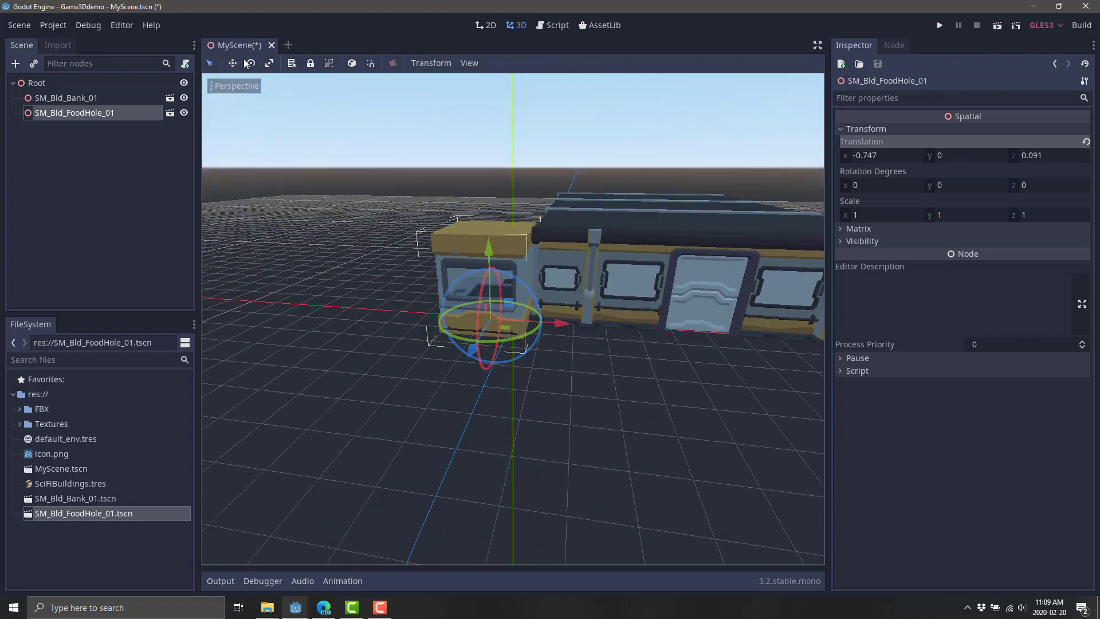
{"action": "left_click_drag", "start_coordinate": [474, 350], "coordinate": [489, 325]}
{"action": "middle_click_drag", "start_coordinate": [708, 425], "coordinate": [630, 390]}
{"action": "left_click_drag", "start_coordinate": [519, 343], "coordinate": [523, 346]}
{"action": "middle_click_drag", "start_coordinate": [565, 359], "coordinate": [551, 333]}
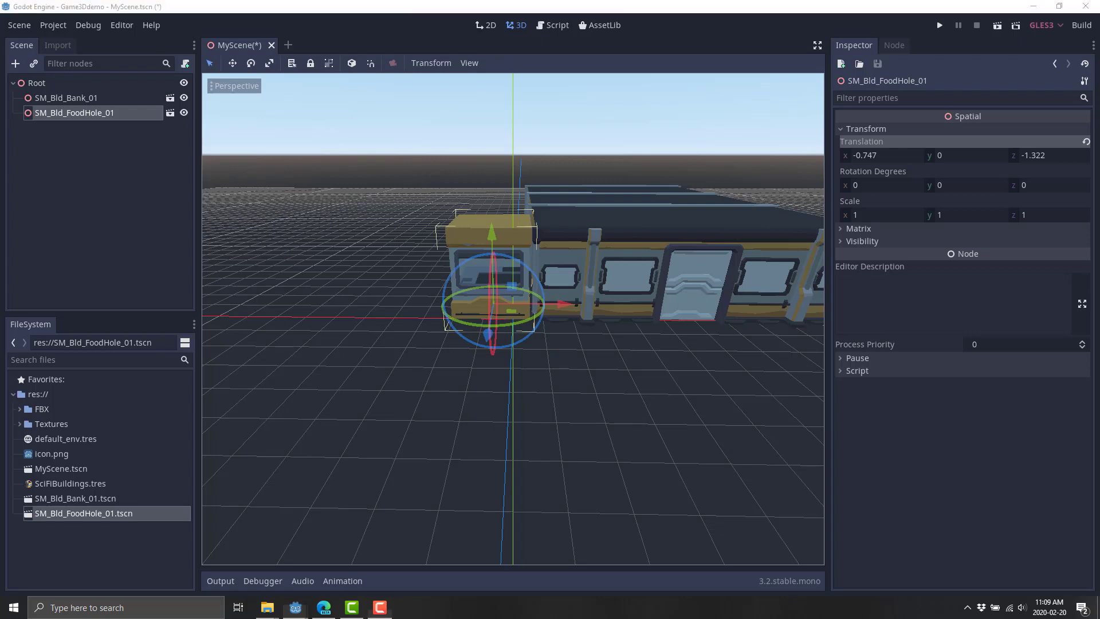
Expand the FBX folder, filter the project files for Road, and clear the node selection in MyScene
{"action": "left_click", "coordinate": [20, 408]}
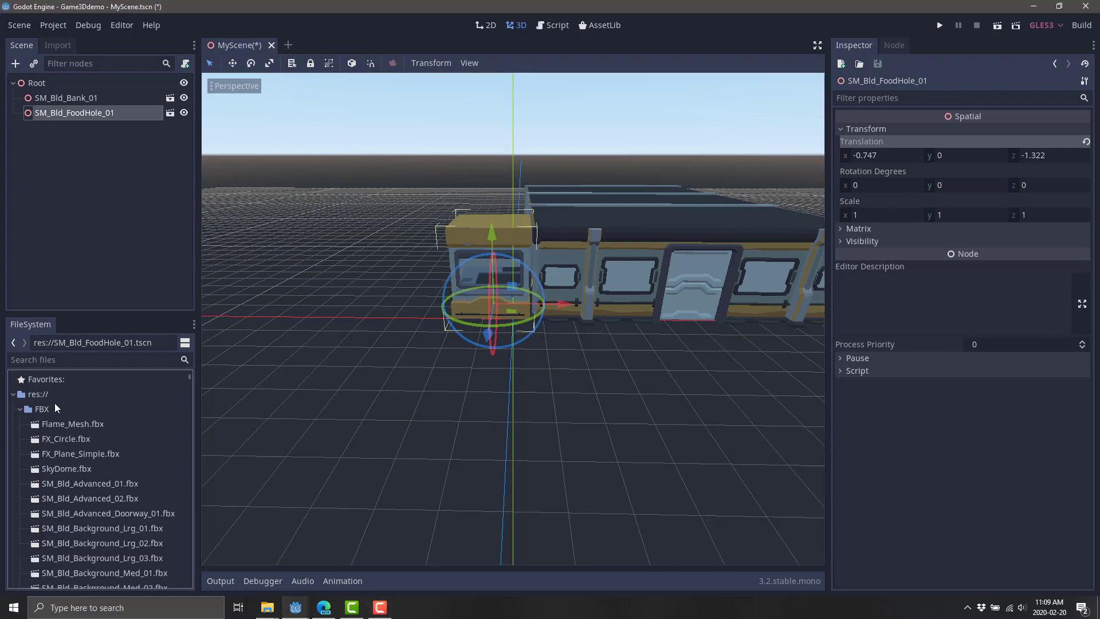
{"action": "left_click", "coordinate": [73, 360]}
{"action": "type", "text": "Road"}
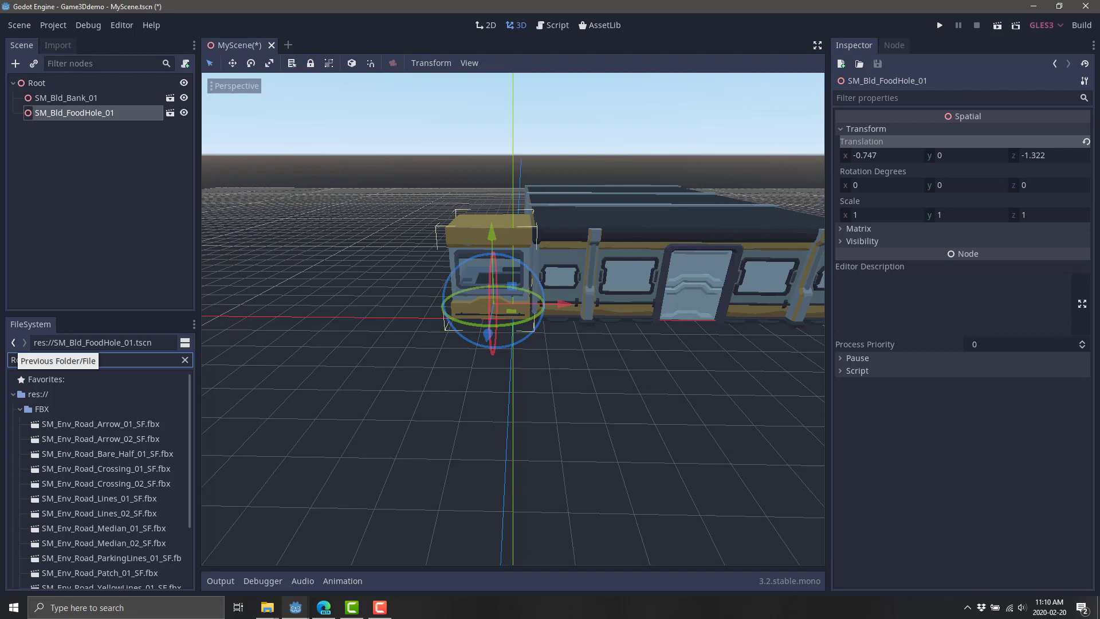
{"action": "left_click", "coordinate": [163, 270]}
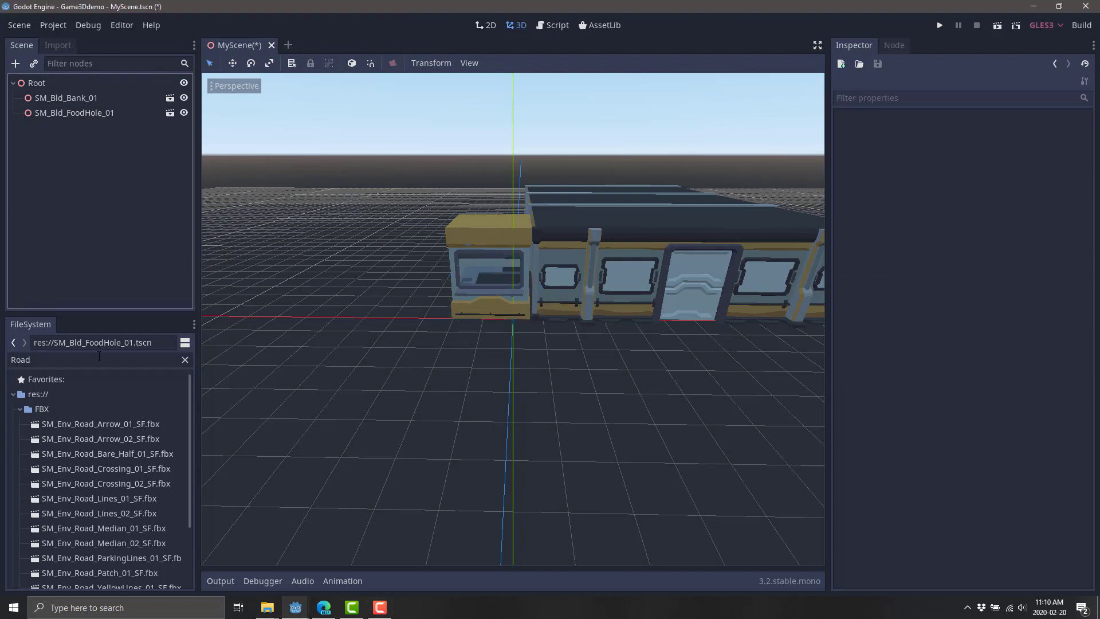
{"action": "left_click", "coordinate": [100, 358]}
{"action": "scroll", "coordinate": [94, 439], "scroll_direction": "down", "scroll_amount": 3}
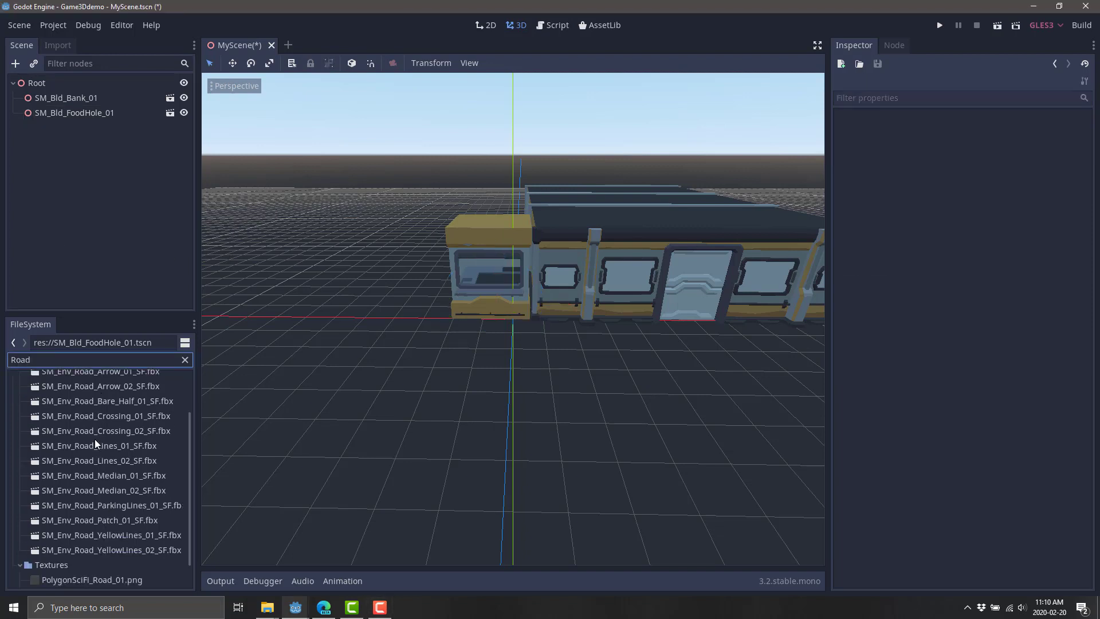
Add SM_Env_Road_YellowLines_02_SF.fbx under Root on the ground in front of the food hole and select it
{"action": "left_click", "coordinate": [112, 550]}
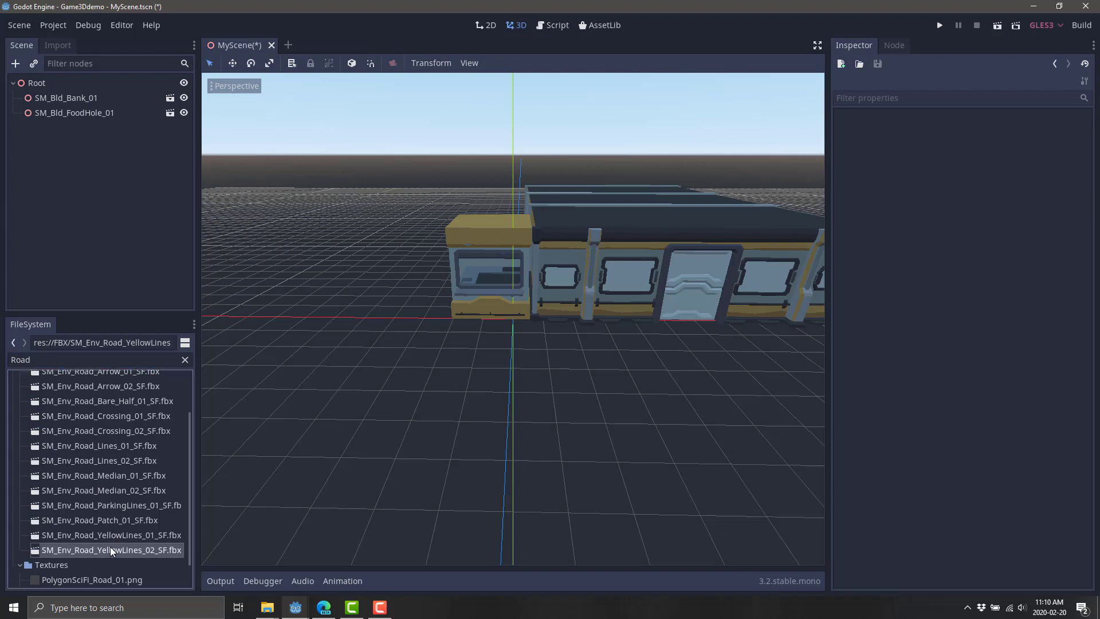
{"action": "left_click_drag", "start_coordinate": [112, 550], "coordinate": [484, 500]}
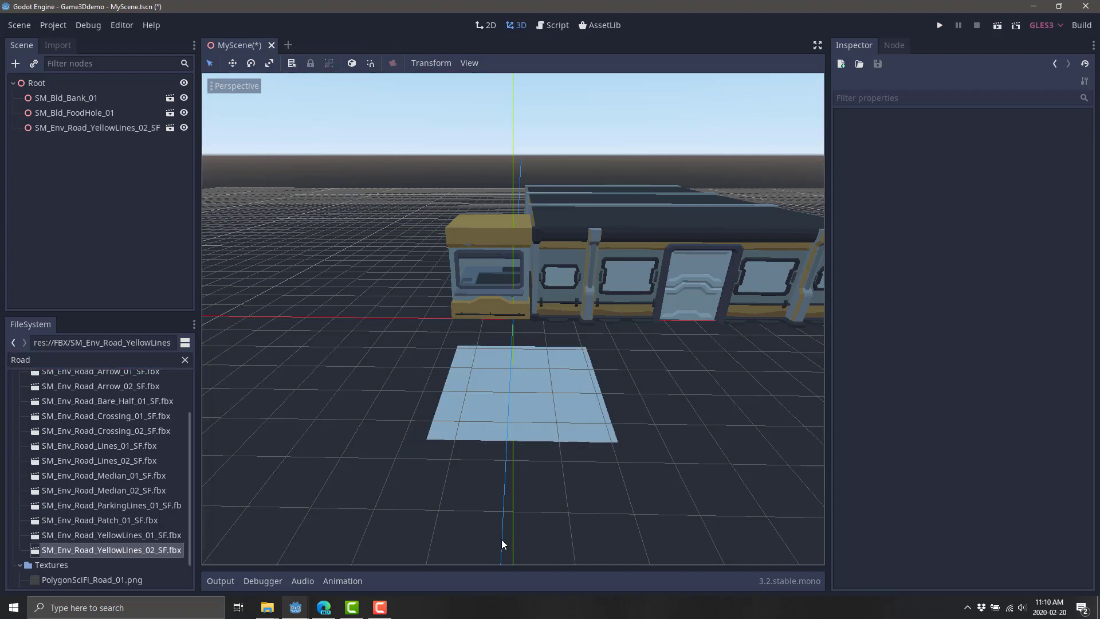
{"action": "left_click", "coordinate": [535, 381]}
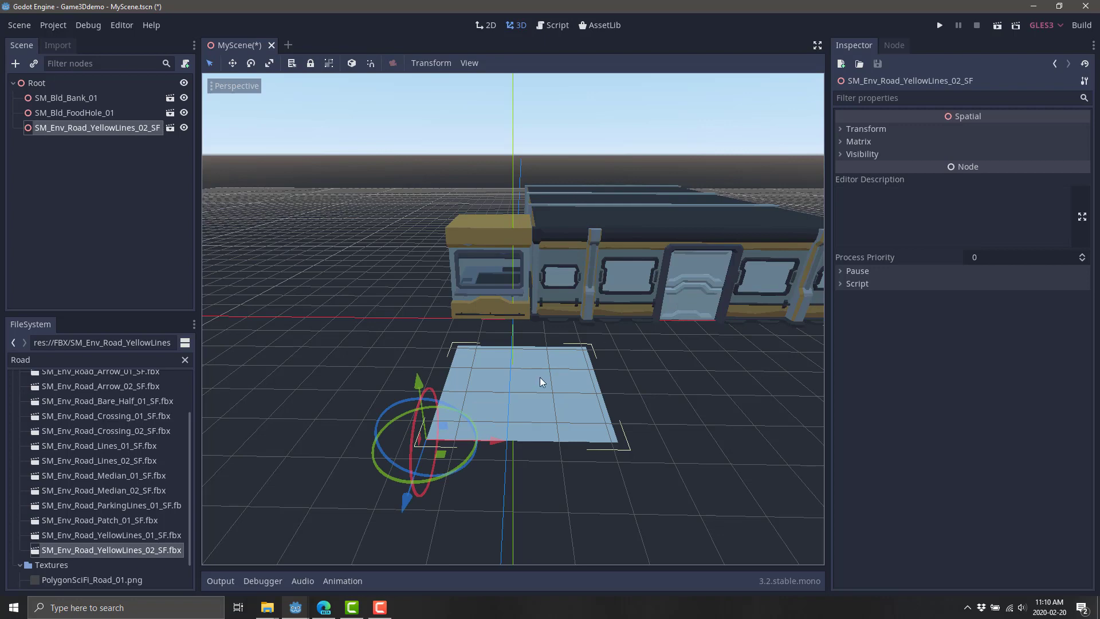
Open the yellow-lines road piece as a new inherited scene and give its mesh a new SpatialMaterial
{"action": "left_click", "coordinate": [170, 127]}
{"action": "left_click", "coordinate": [459, 319]}
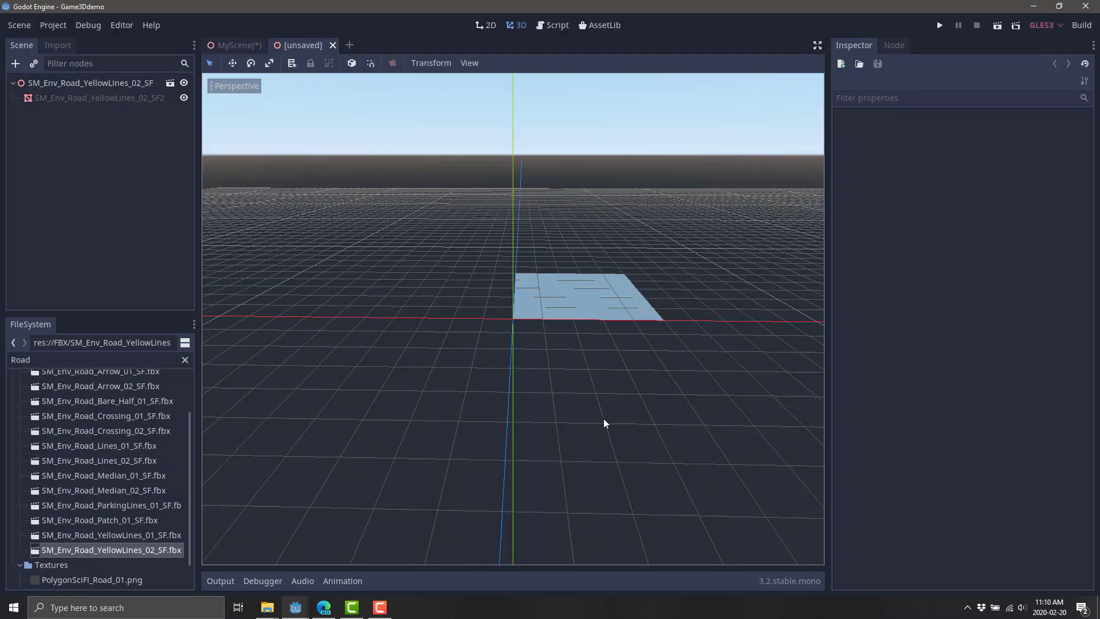
{"action": "left_click", "coordinate": [103, 97]}
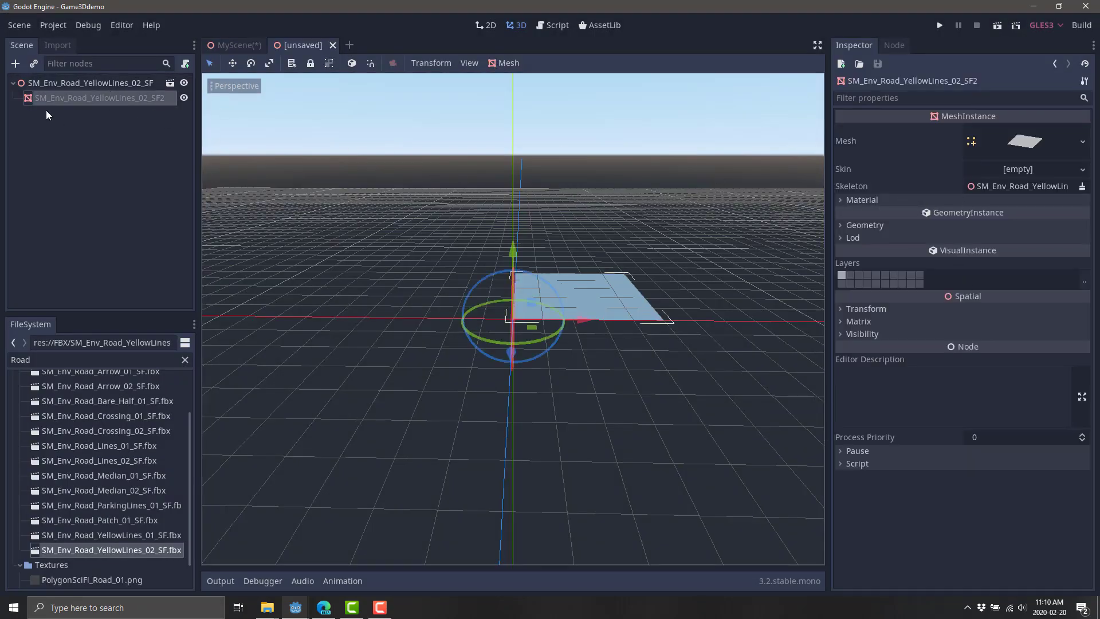
{"action": "left_click", "coordinate": [847, 199]}
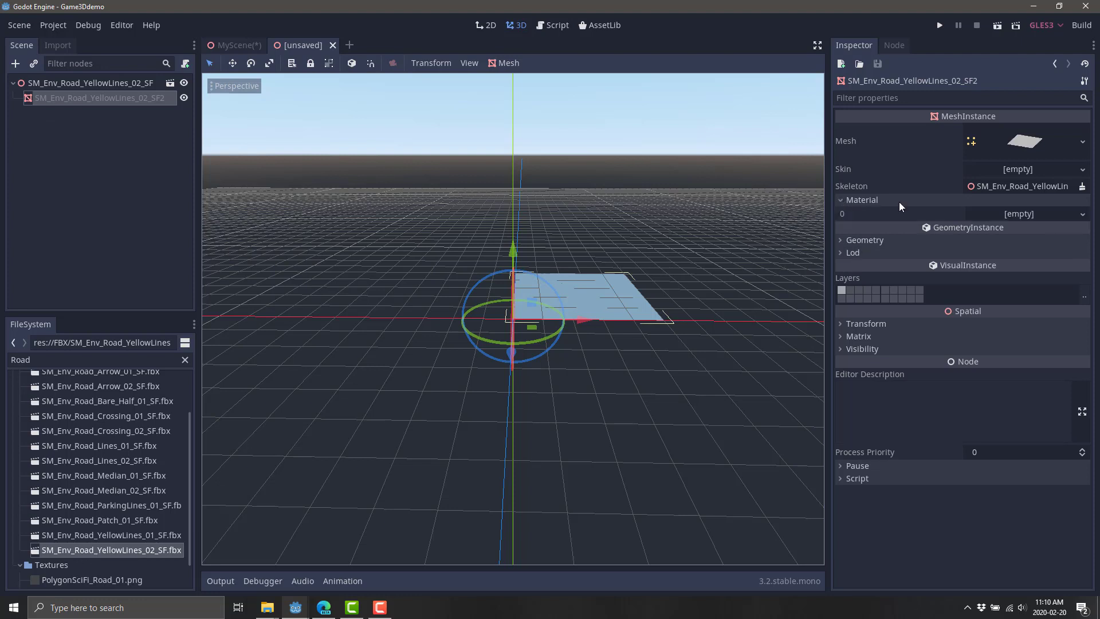
{"action": "left_click", "coordinate": [1021, 214]}
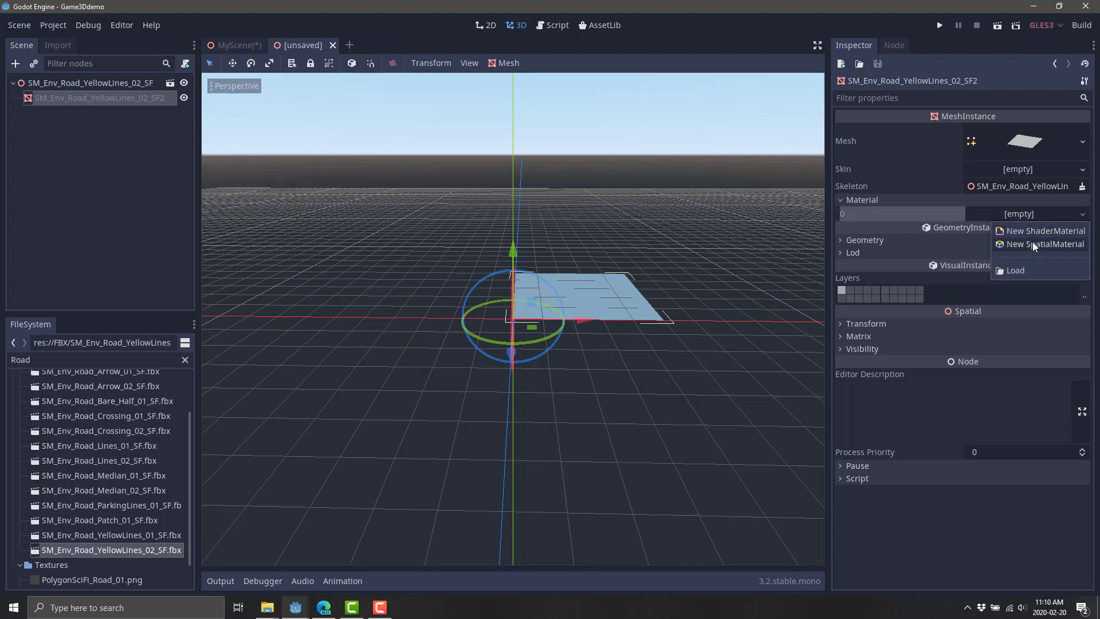
{"action": "left_click", "coordinate": [1032, 244]}
{"action": "left_click", "coordinate": [1038, 225]}
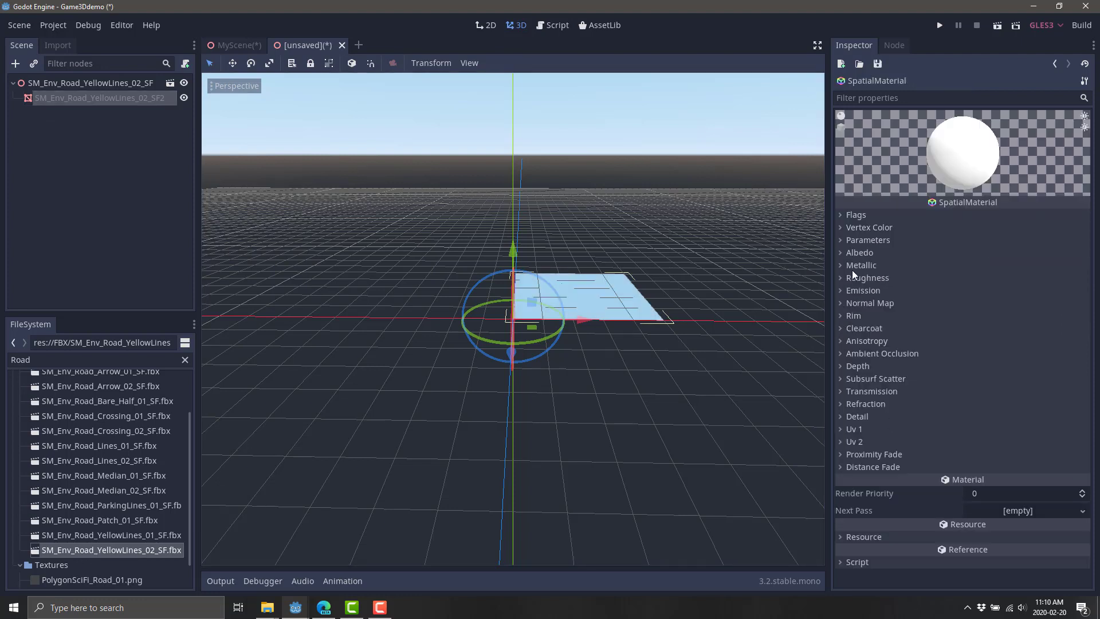
Load PolygonSciFi_Road_01.png from res://Textures as the road material's Albedo texture
{"action": "left_click", "coordinate": [842, 252]}
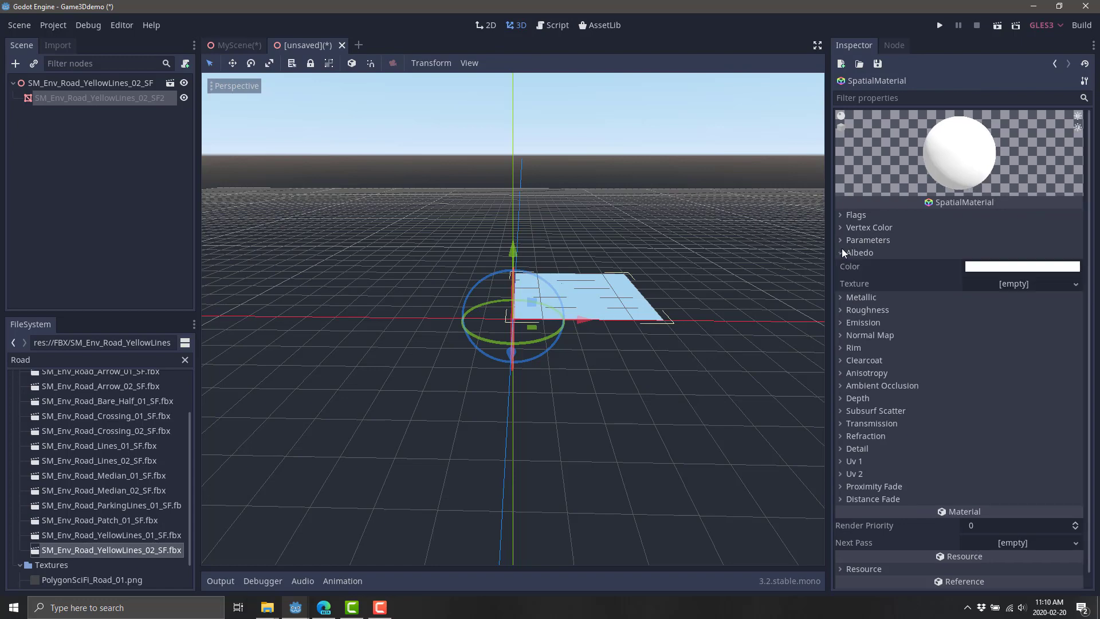
{"action": "left_click", "coordinate": [1036, 294]}
{"action": "left_click", "coordinate": [1043, 285]}
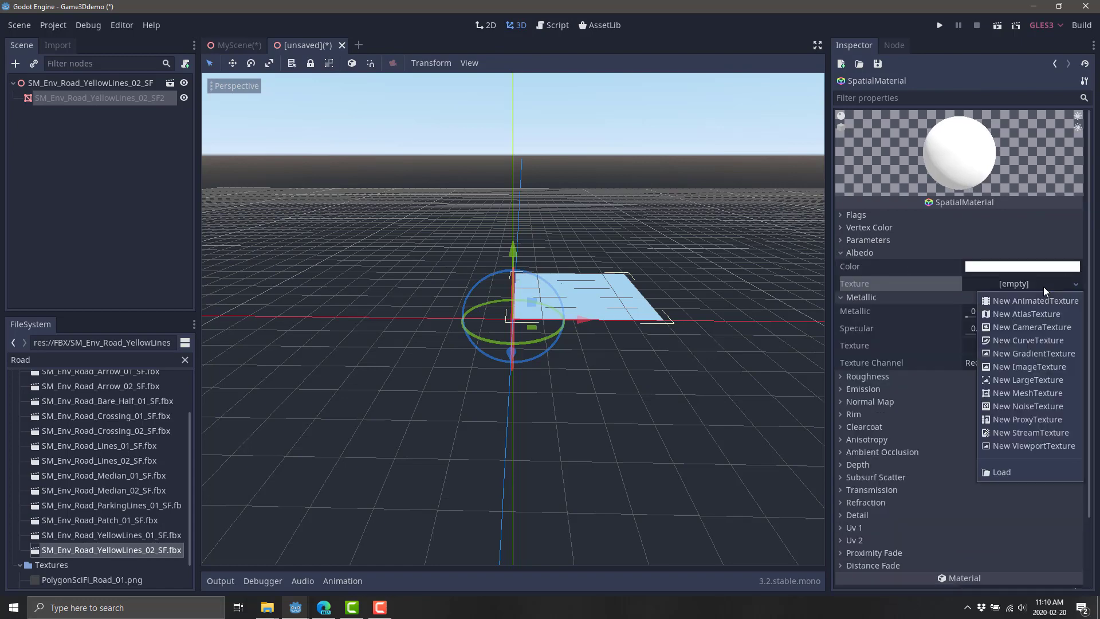
{"action": "left_click", "coordinate": [1011, 470]}
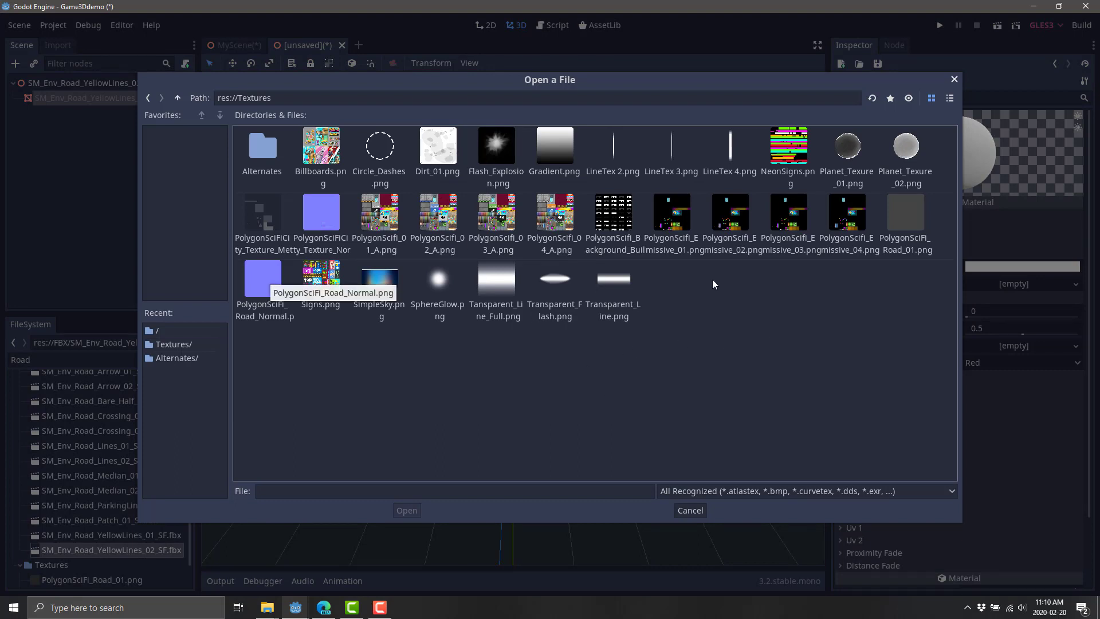
{"action": "left_click", "coordinate": [910, 211]}
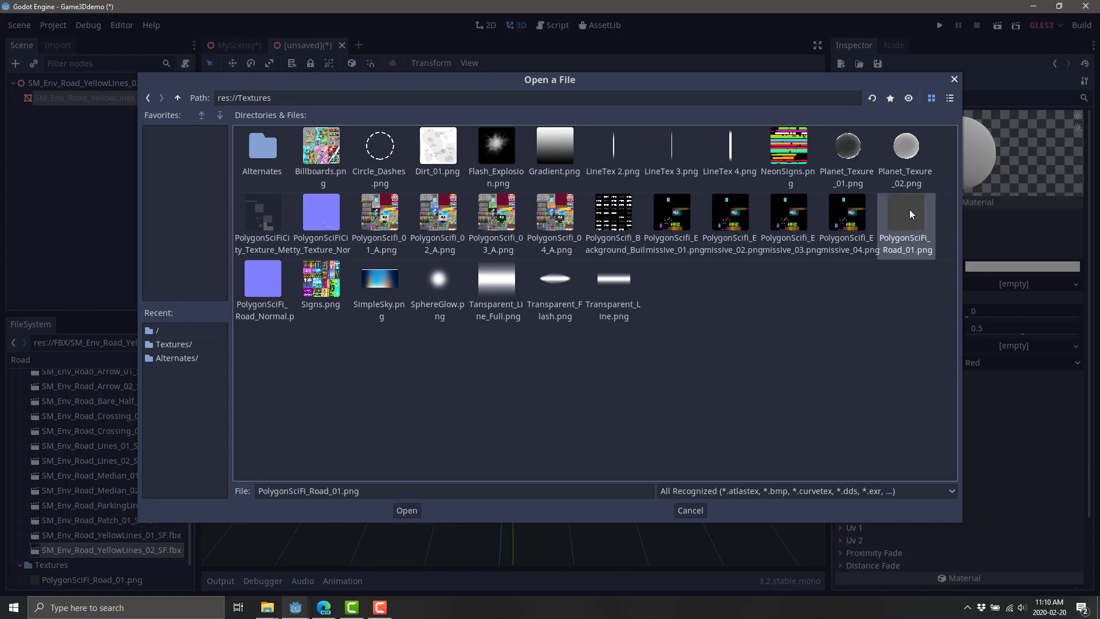
{"action": "double_click", "coordinate": [910, 208]}
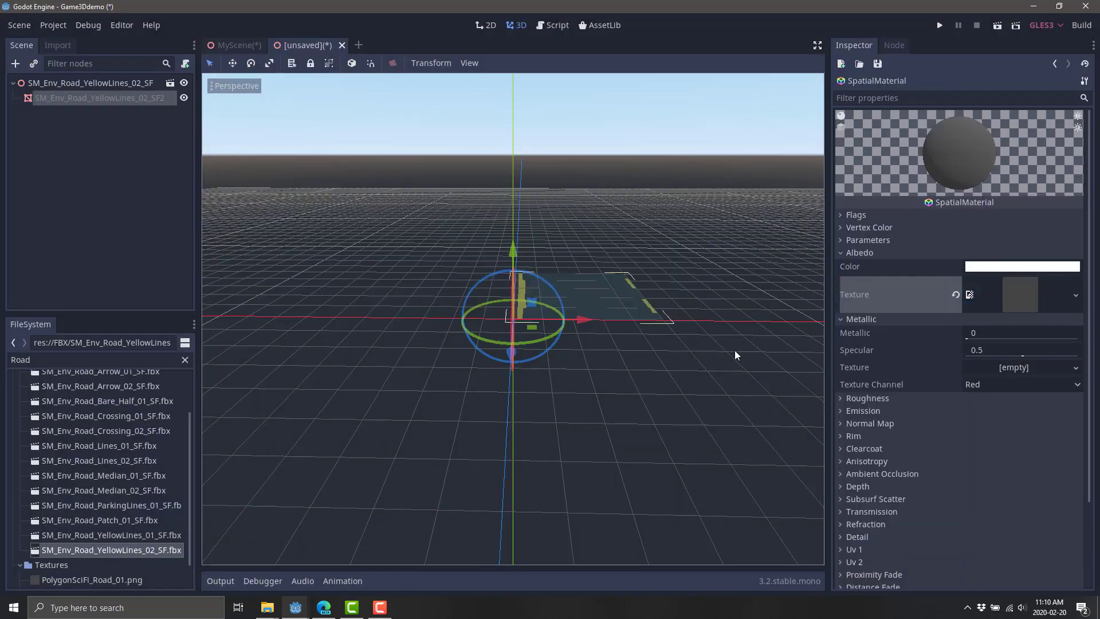
{"action": "scroll", "coordinate": [572, 281], "scroll_direction": "up", "scroll_amount": 3}
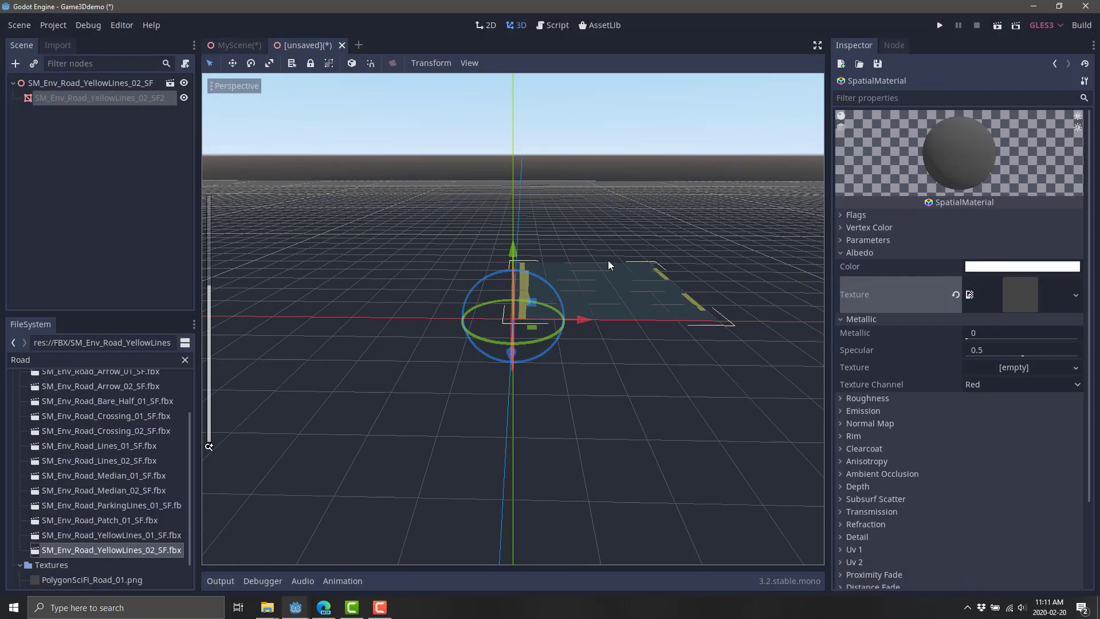
{"action": "scroll", "coordinate": [1006, 324], "scroll_direction": "down", "scroll_amount": 2}
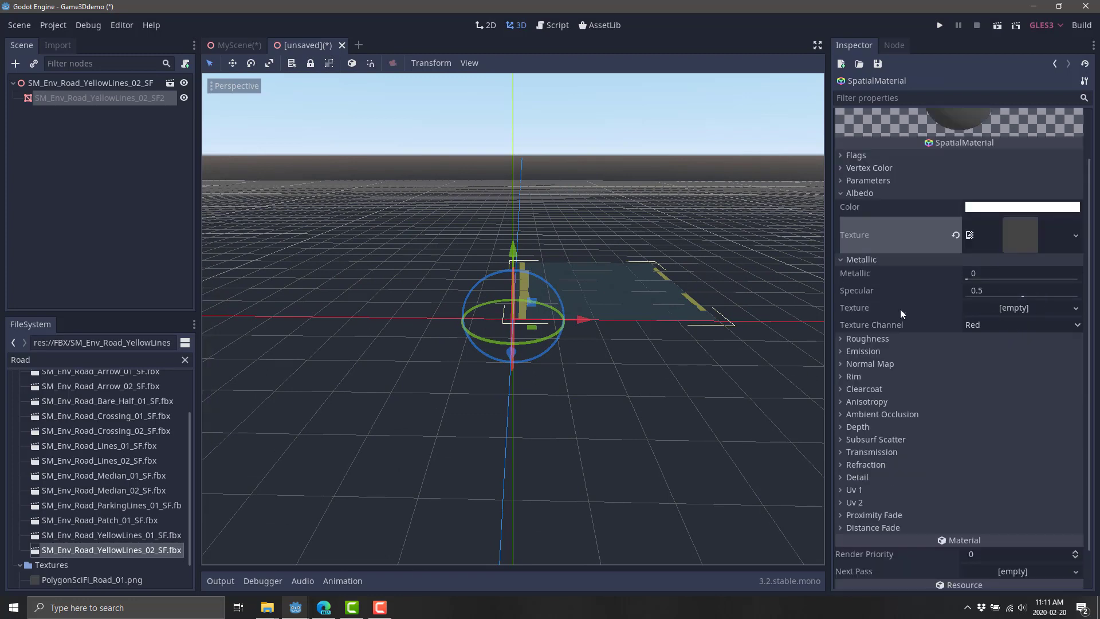
Enable the road material's Normal Map with PolygonSciFi_Road_Normal.png as its texture, and reselect the road mesh
{"action": "left_click", "coordinate": [844, 365]}
{"action": "left_click", "coordinate": [970, 378]}
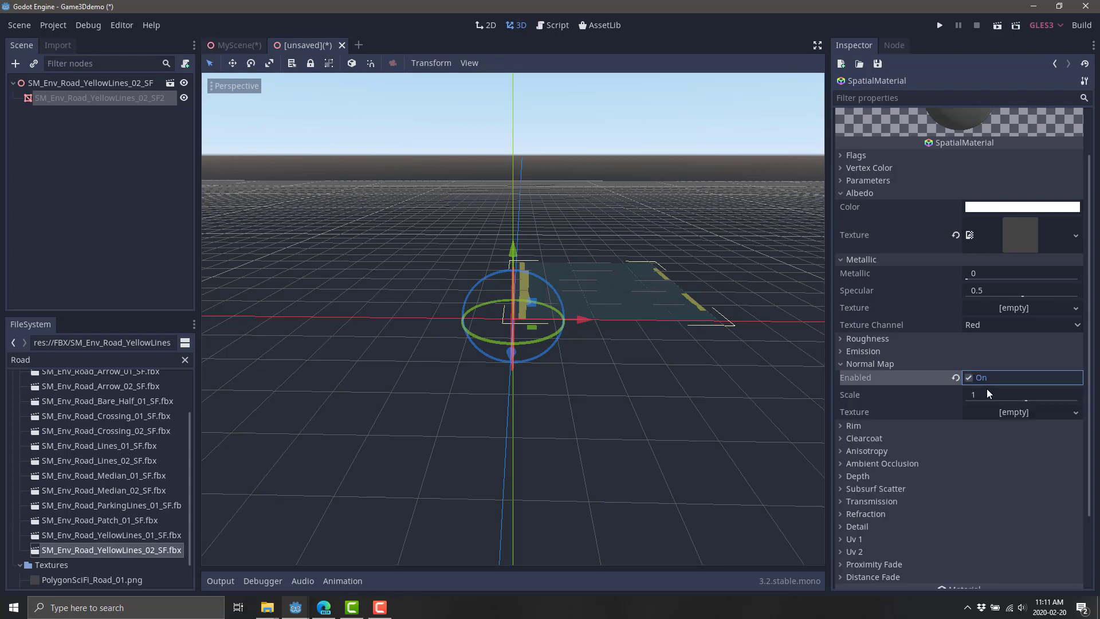
{"action": "left_click", "coordinate": [1055, 412]}
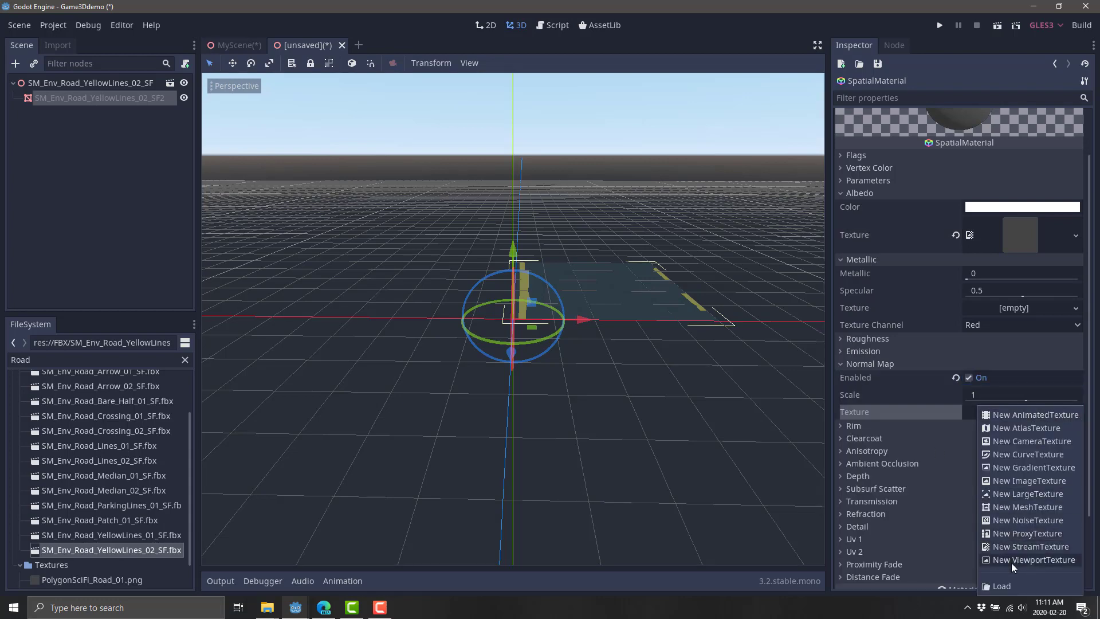
{"action": "left_click", "coordinate": [1002, 585]}
{"action": "double_click", "coordinate": [420, 156]}
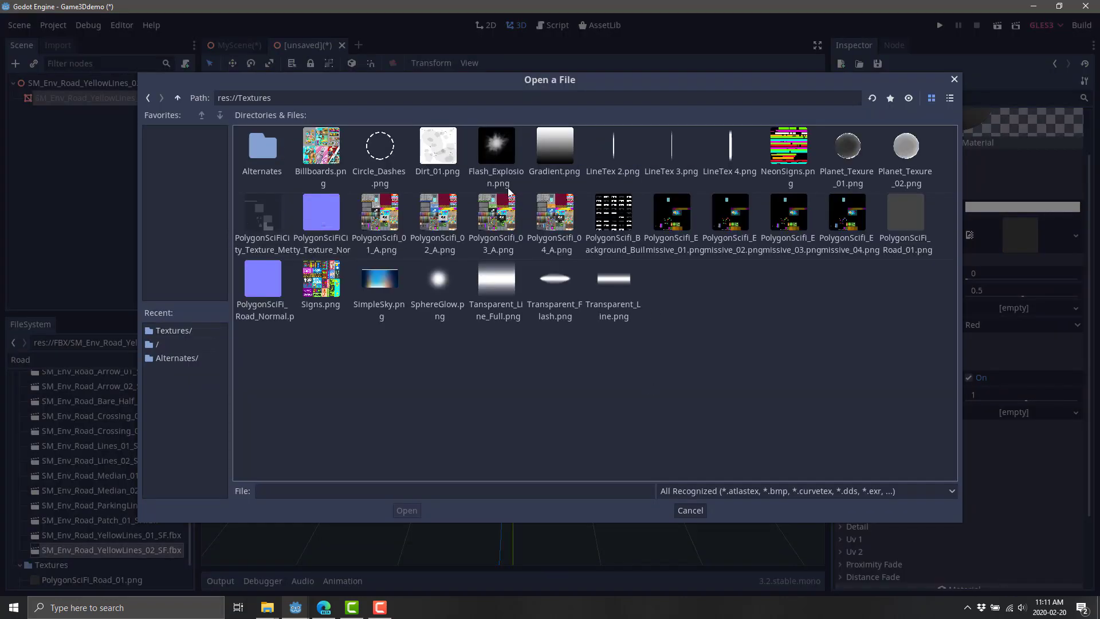
{"action": "double_click", "coordinate": [273, 281]}
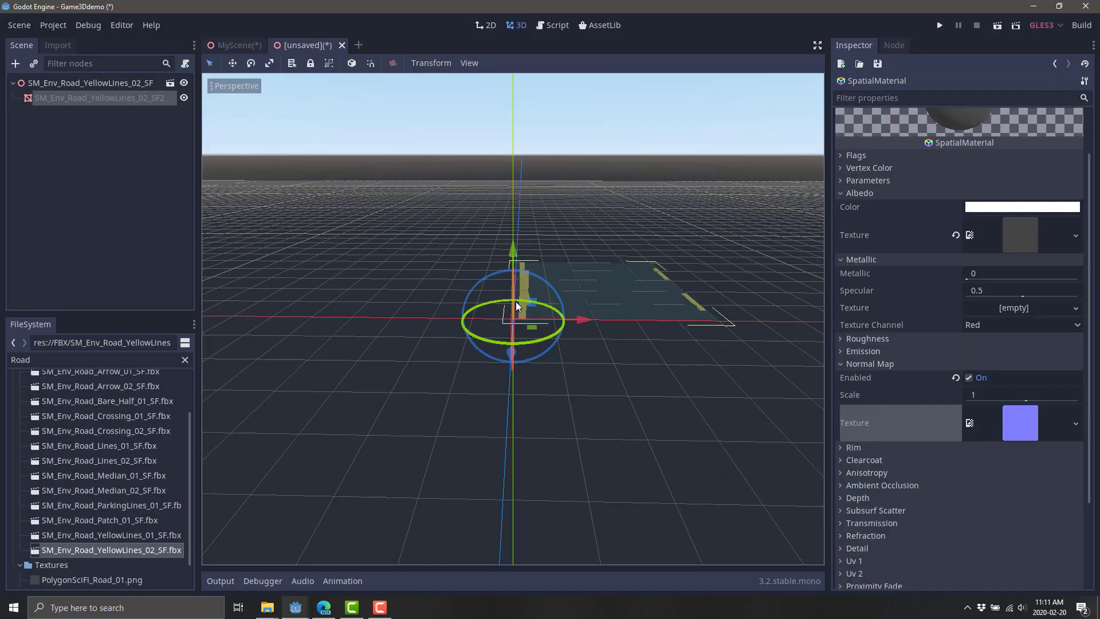
{"action": "left_click", "coordinate": [335, 234]}
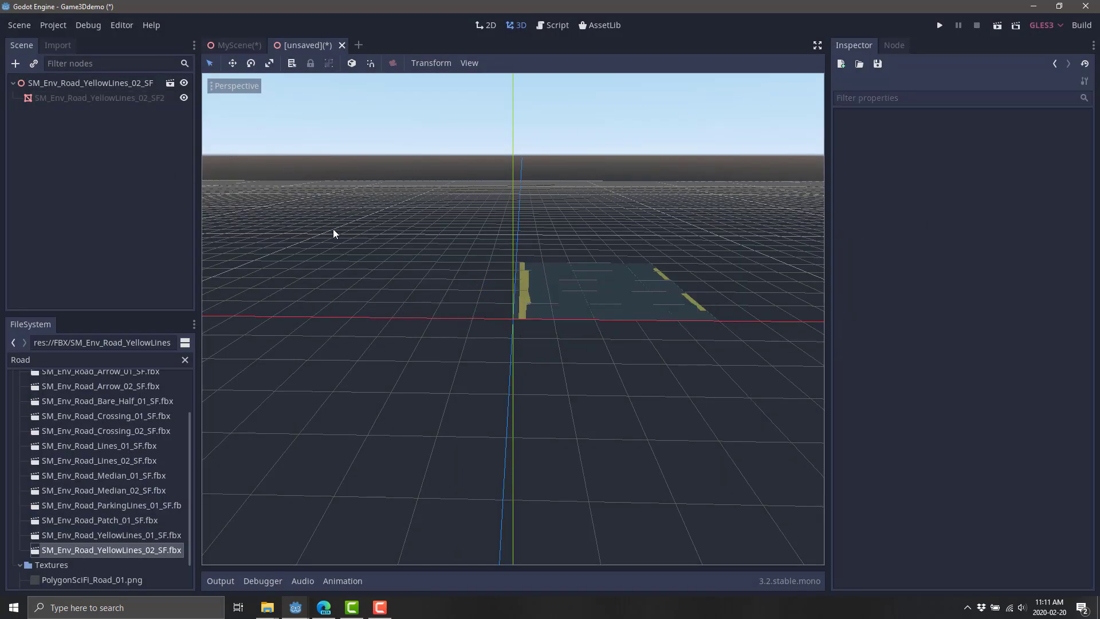
{"action": "left_click", "coordinate": [522, 281]}
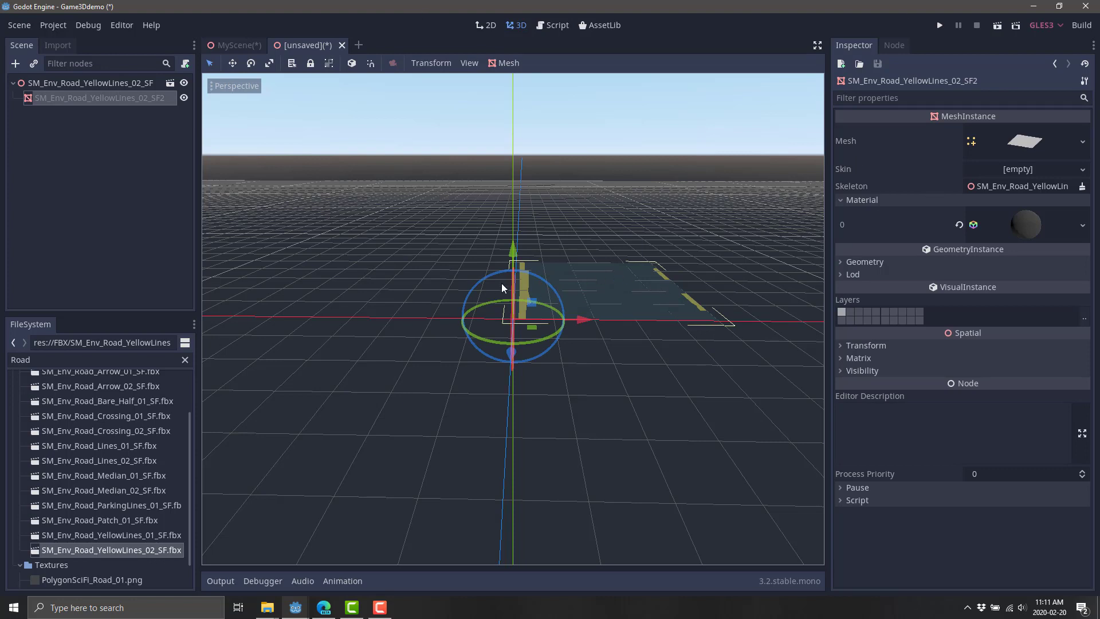
Save the inherited road scene as SM_Env_Road_YellowLines_02_SF.tscn in res:// and close it
{"action": "key", "text": "ctrl+s"}
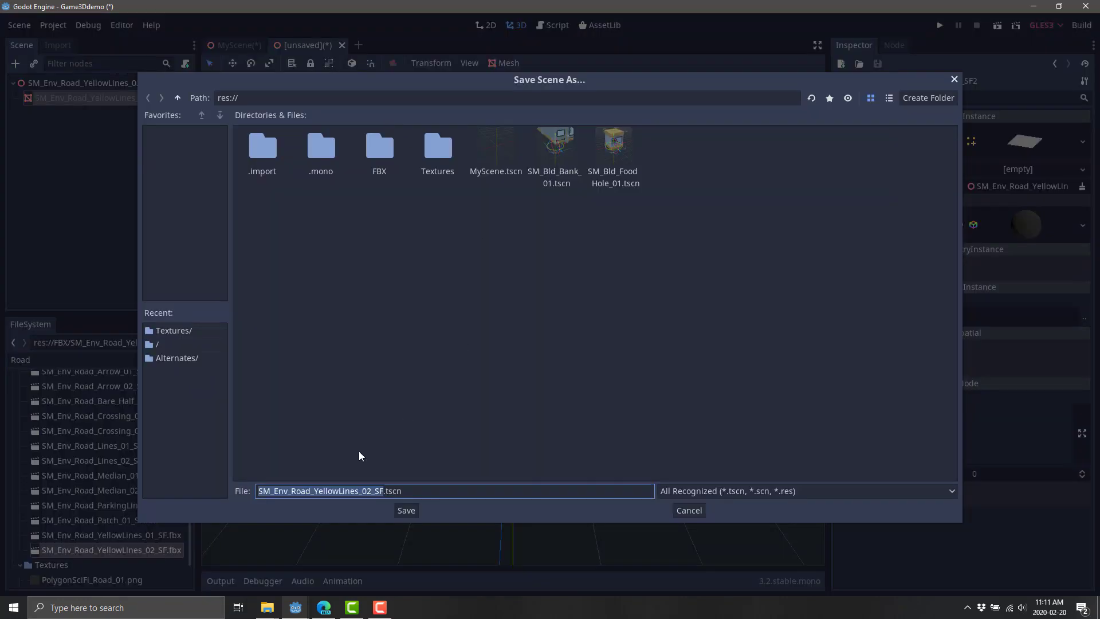
{"action": "left_click", "coordinate": [406, 510]}
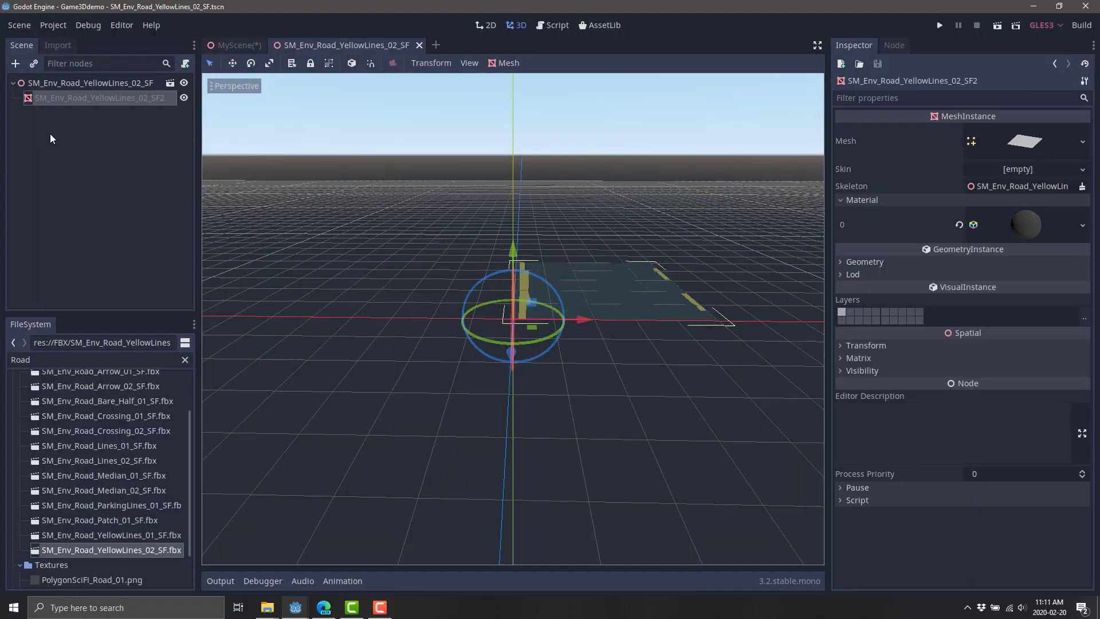
{"action": "left_click", "coordinate": [418, 45]}
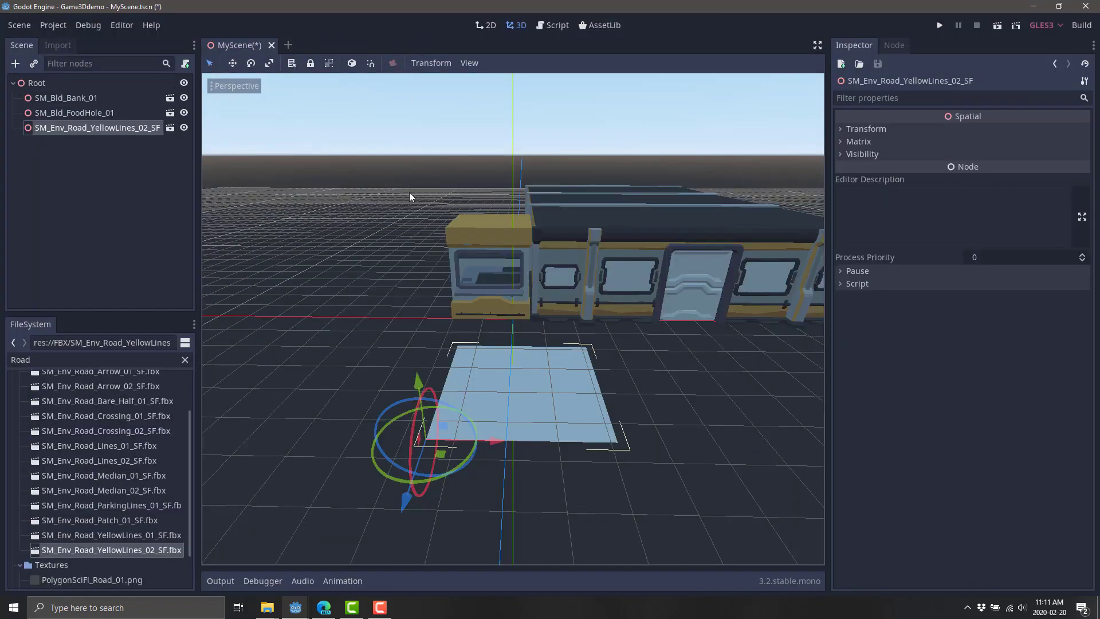
Delete the untextured SM_Env_Road_YellowLines_02_SF node from MyScene
{"action": "key", "text": "Delete"}
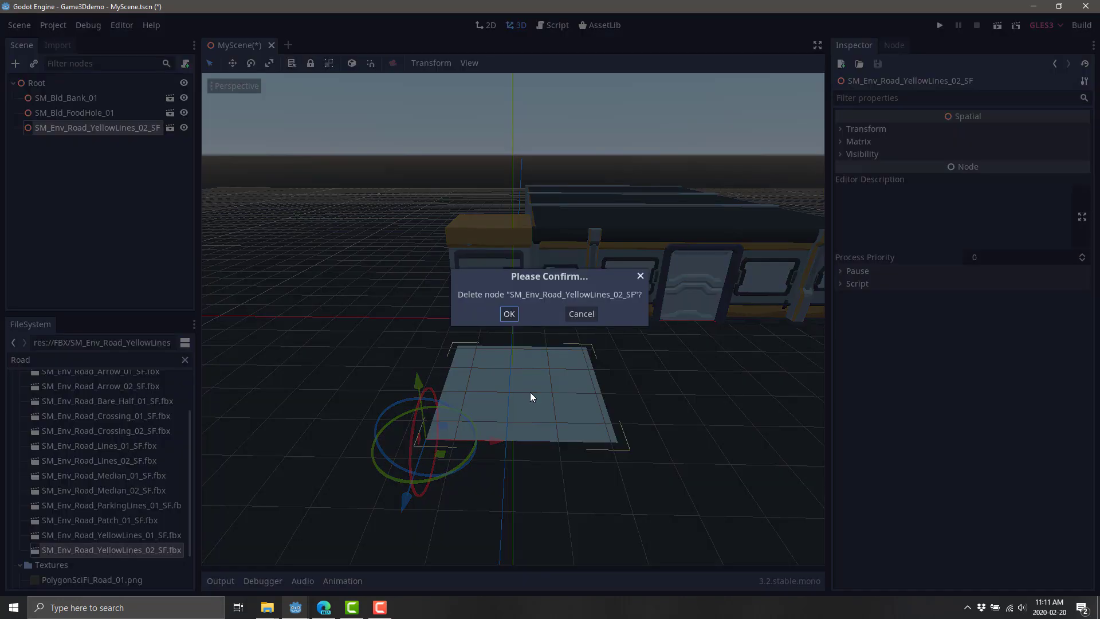
{"action": "left_click", "coordinate": [510, 315]}
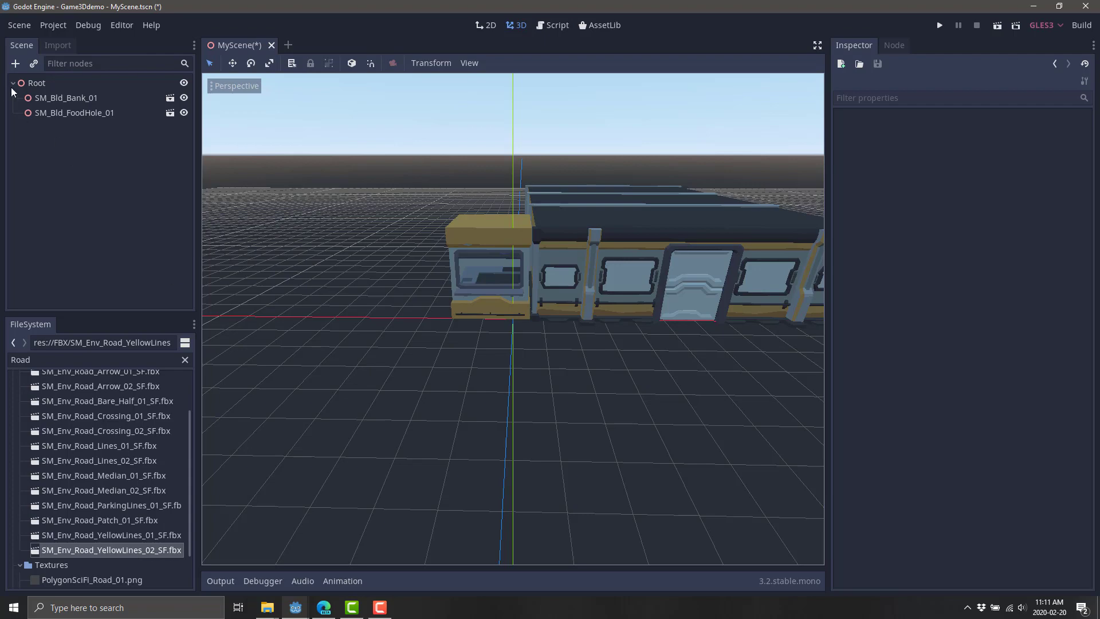
Add a plain Node as a child of Root in MyScene
{"action": "left_click", "coordinate": [49, 82]}
{"action": "key", "text": "ctrl+a"}
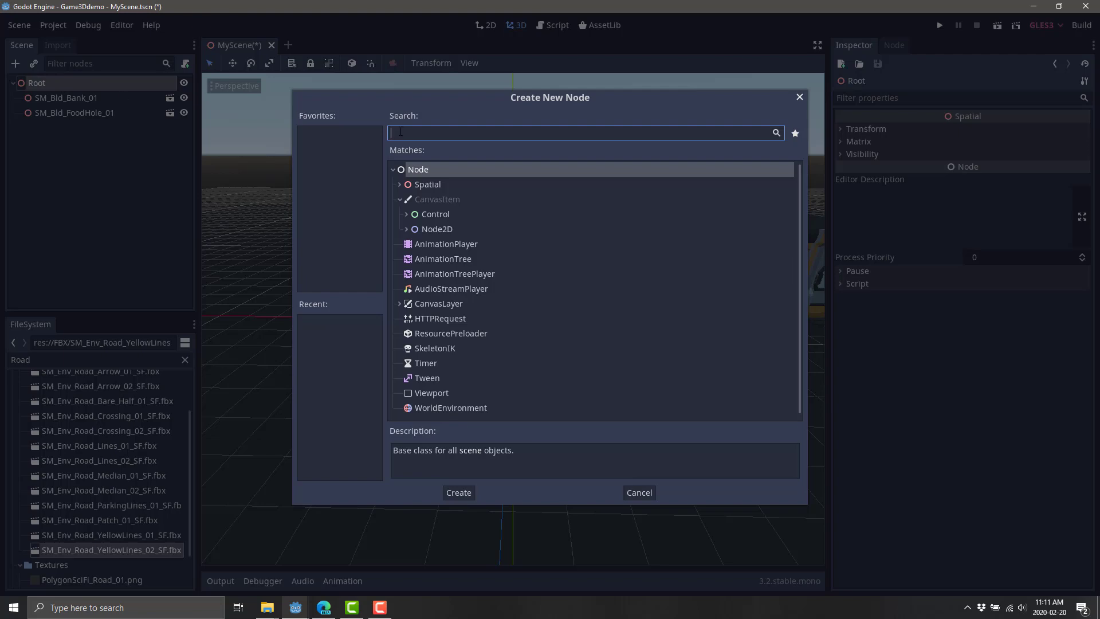
{"action": "type", "text": "Node"}
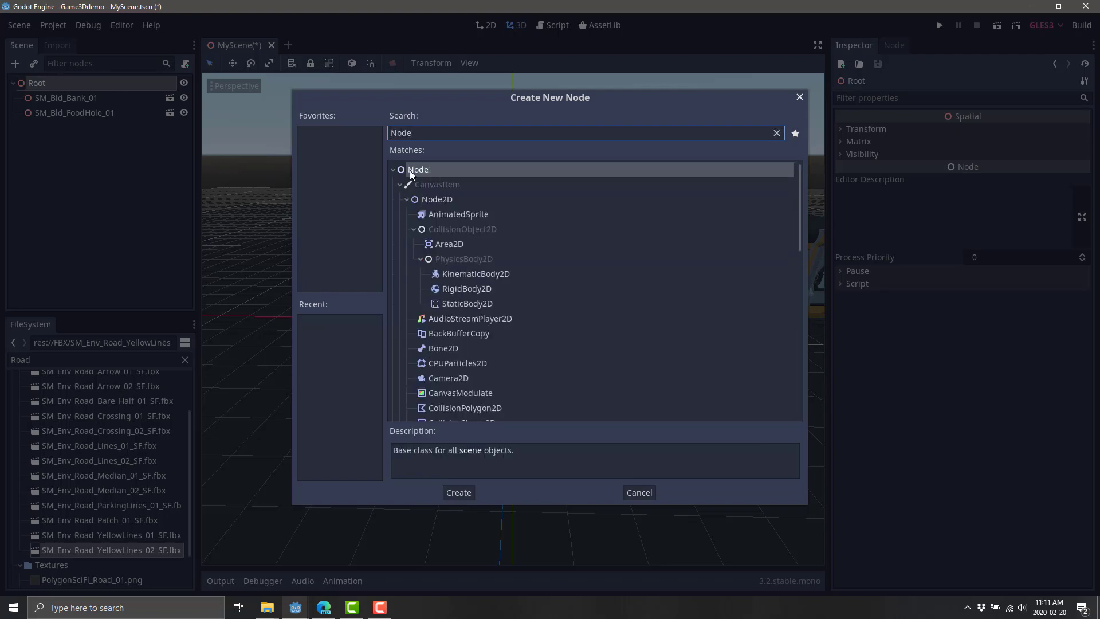
{"action": "double_click", "coordinate": [427, 167]}
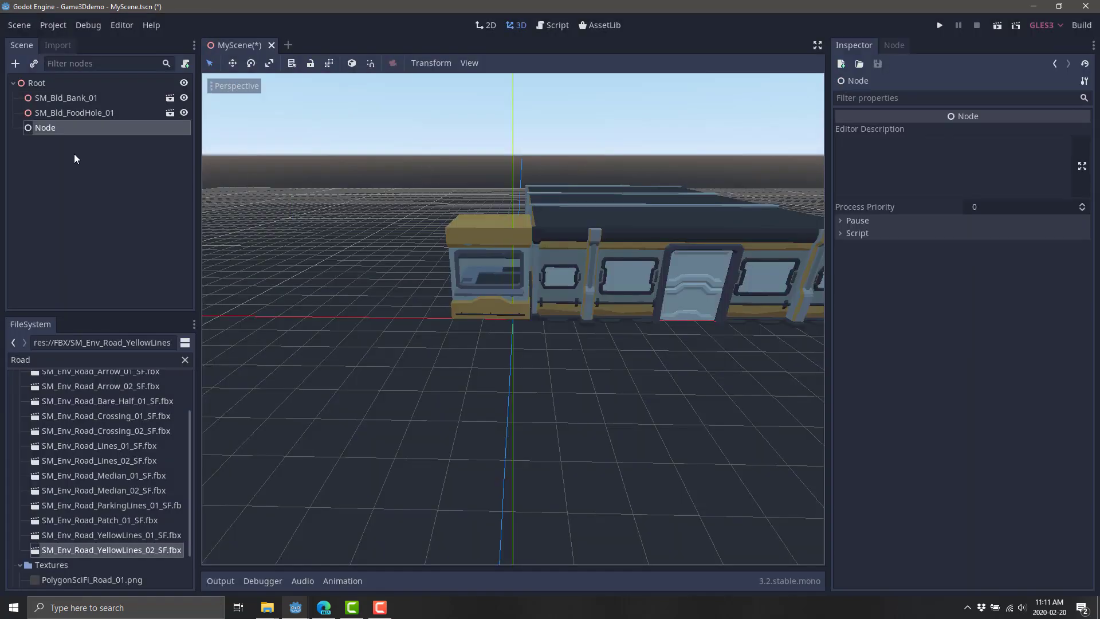
Rename the new child node Roads and keep it selected
{"action": "left_click", "coordinate": [45, 132]}
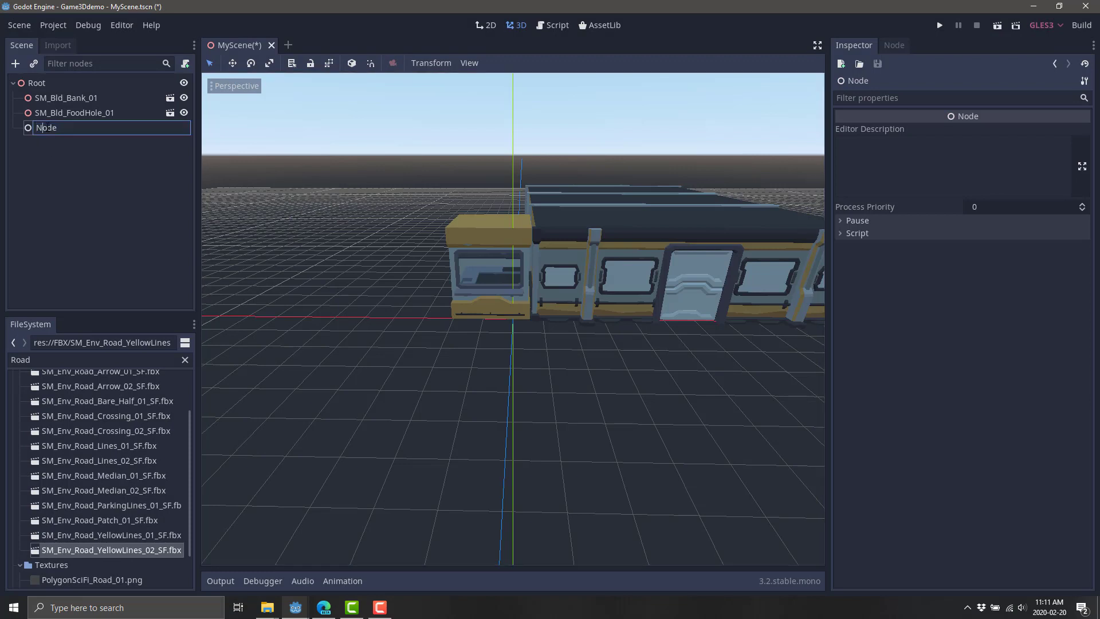
{"action": "key", "text": "BackSpace"}
{"action": "key", "text": "ctrl+a"}
{"action": "type", "text": "Roads"}
{"action": "key", "text": "Return"}
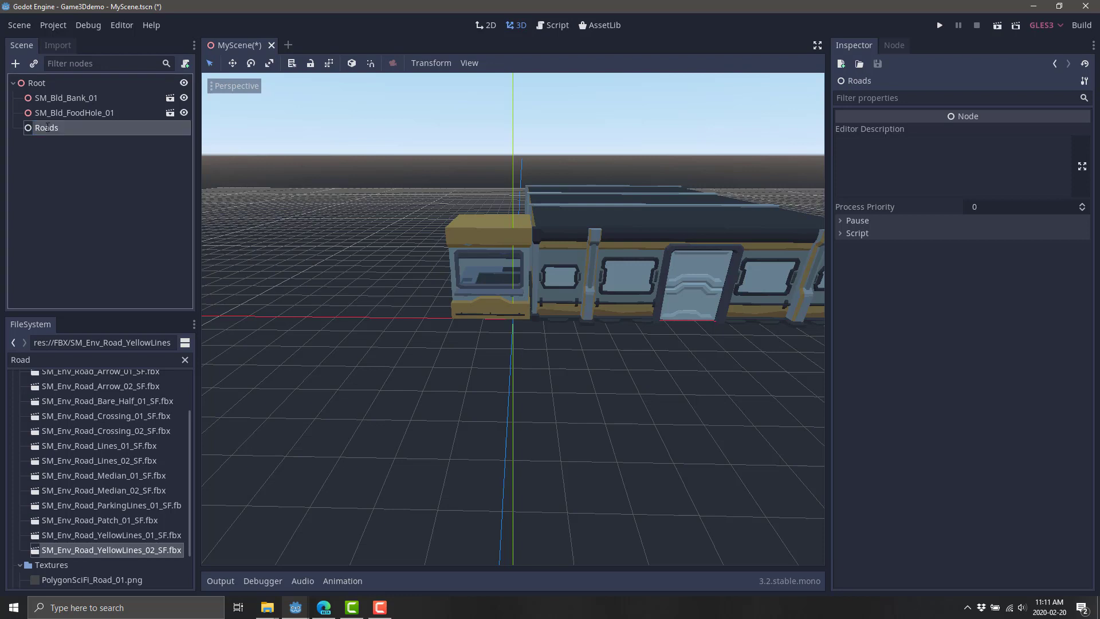
{"action": "left_click", "coordinate": [40, 129]}
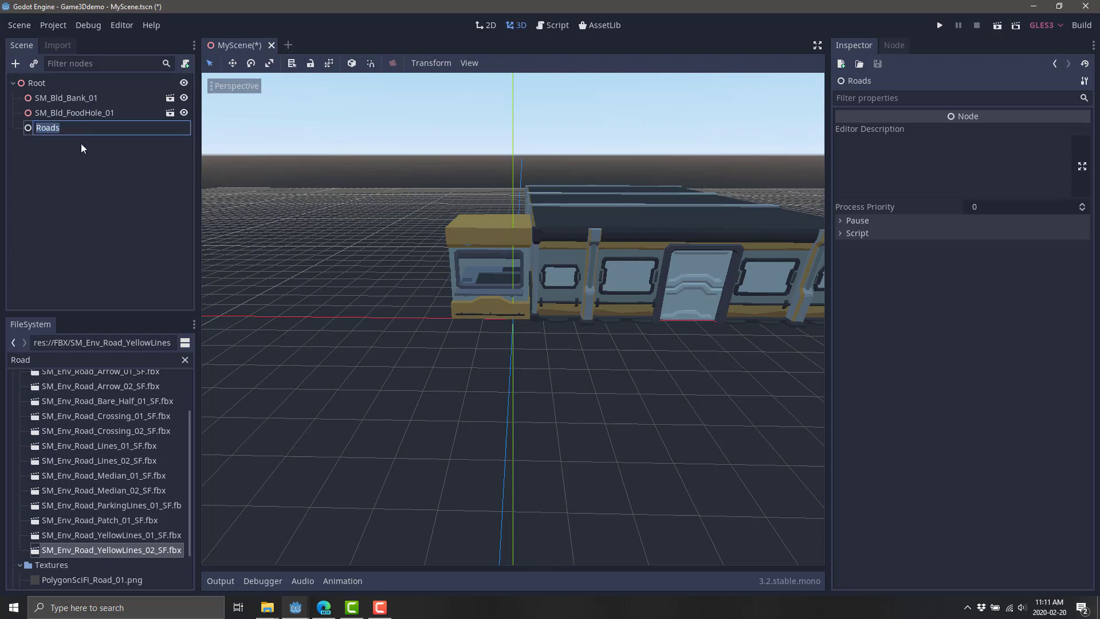
{"action": "left_click", "coordinate": [80, 144]}
{"action": "left_click", "coordinate": [57, 126]}
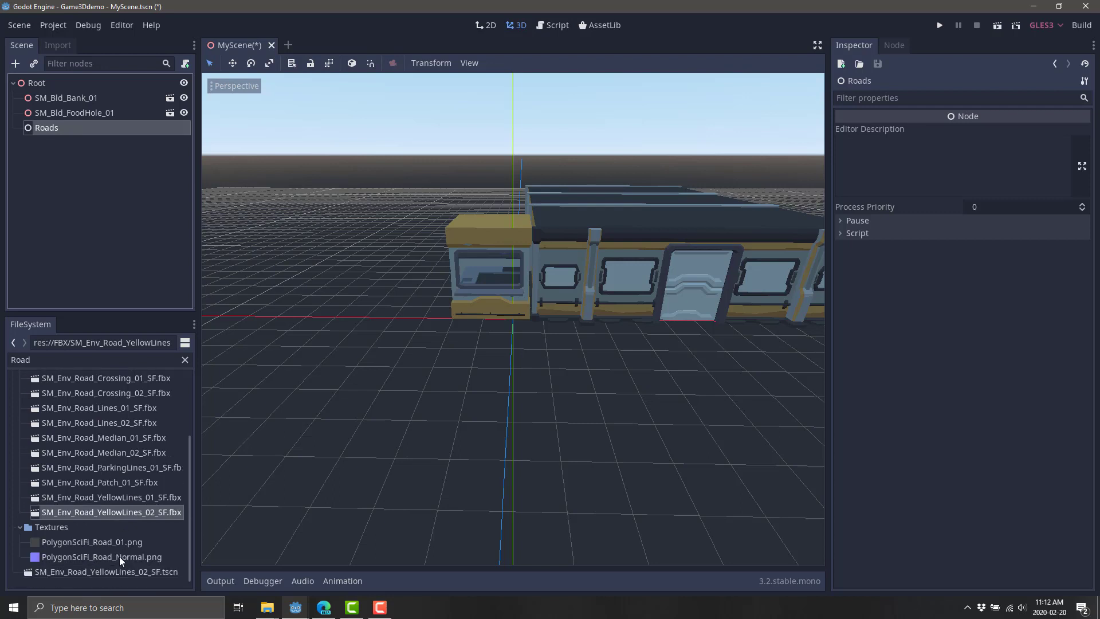
Clear the Road file filter, collapse the FBX folder, and place SM_Env_Road_YellowLines_02_SF.tscn under Roads on the ground in front of the food hole
{"action": "scroll", "coordinate": [57, 521], "scroll_direction": "up", "scroll_amount": 3}
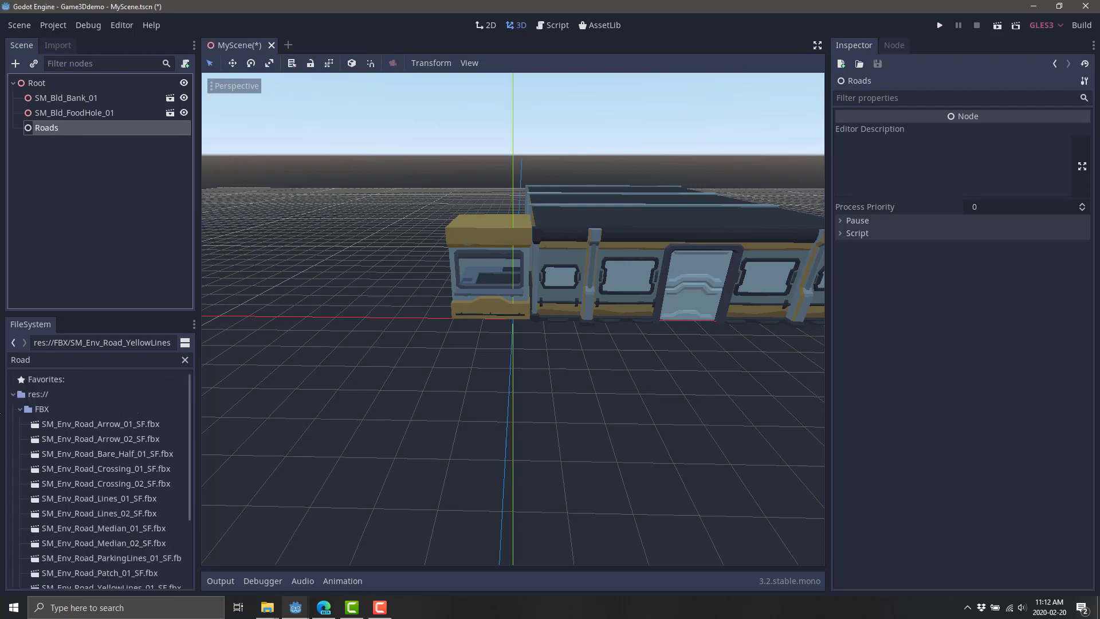
{"action": "left_click", "coordinate": [20, 408]}
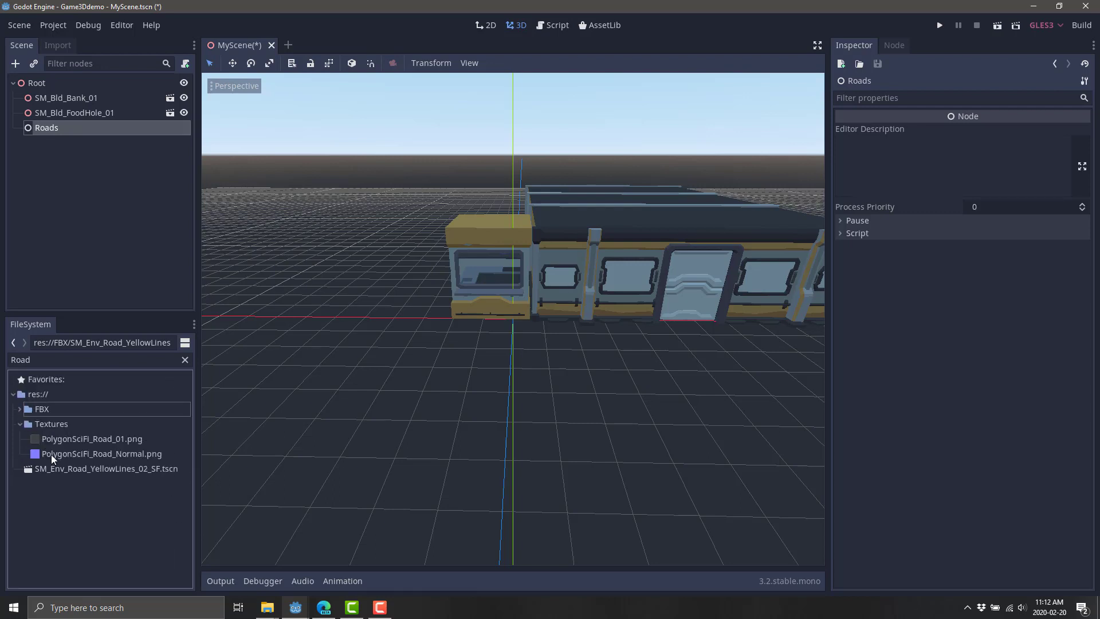
{"action": "left_click", "coordinate": [184, 359]}
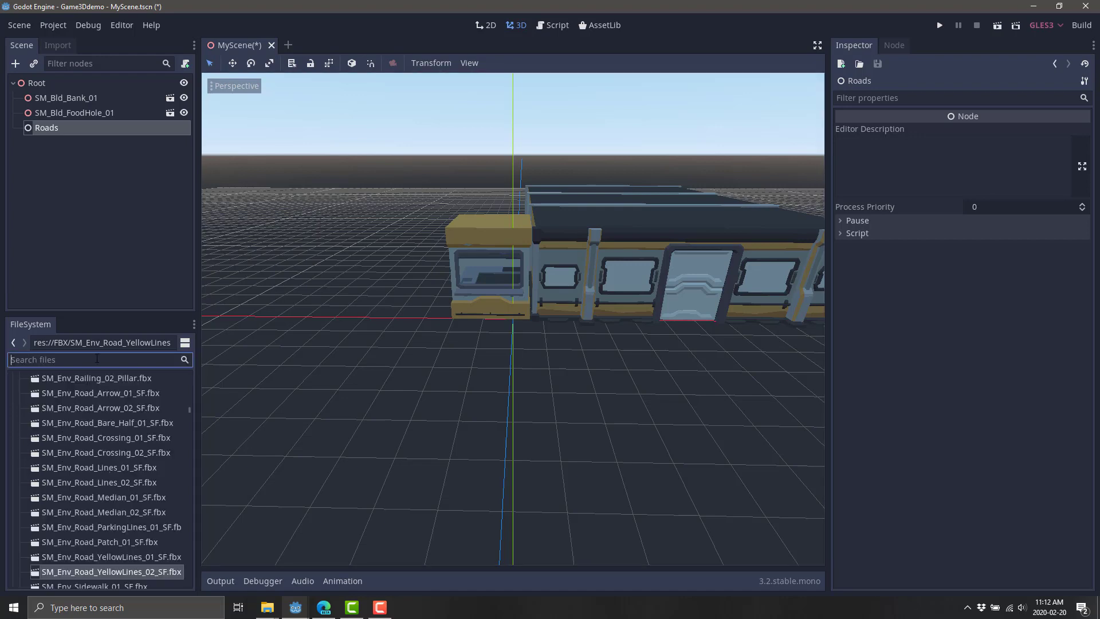
{"action": "left_click", "coordinate": [67, 441]}
{"action": "key", "text": "Left"}
{"action": "key", "text": "Left"}
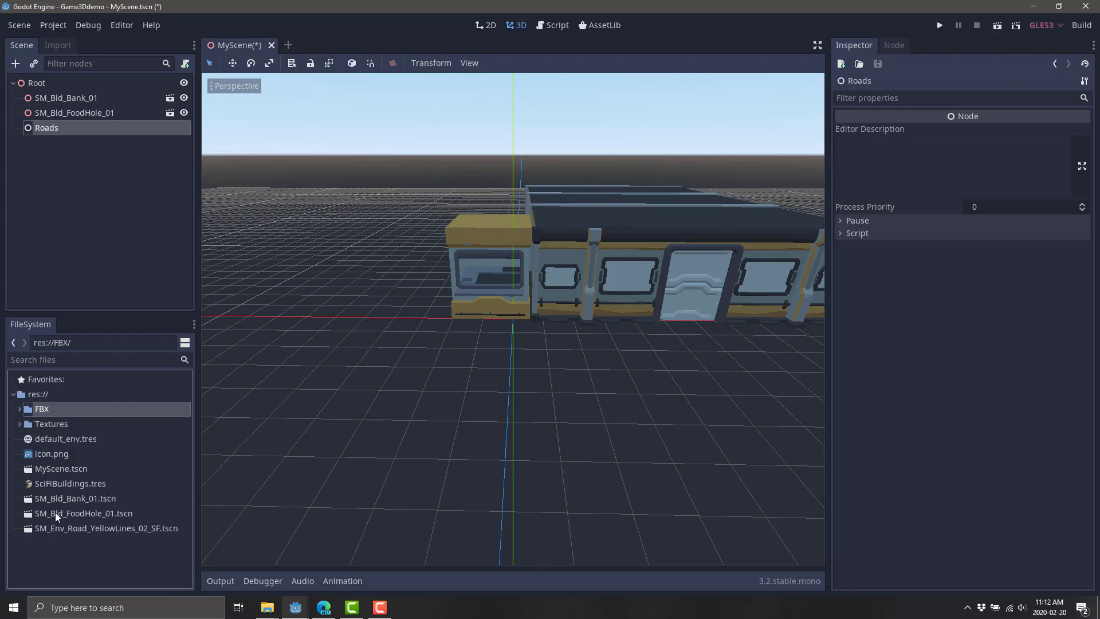
{"action": "left_click_drag", "start_coordinate": [71, 528], "coordinate": [484, 422]}
{"action": "left_click", "coordinate": [546, 402]}
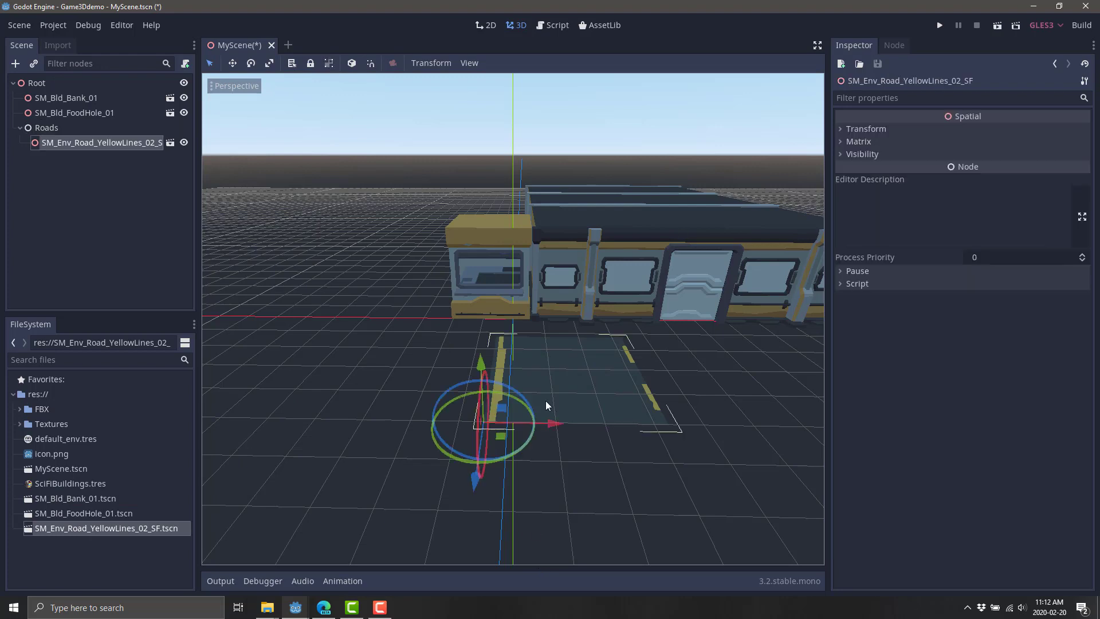
Set the Y translation of the SM_Env_Road_YellowLines_02_SF segment to 0
{"action": "left_click", "coordinate": [838, 130]}
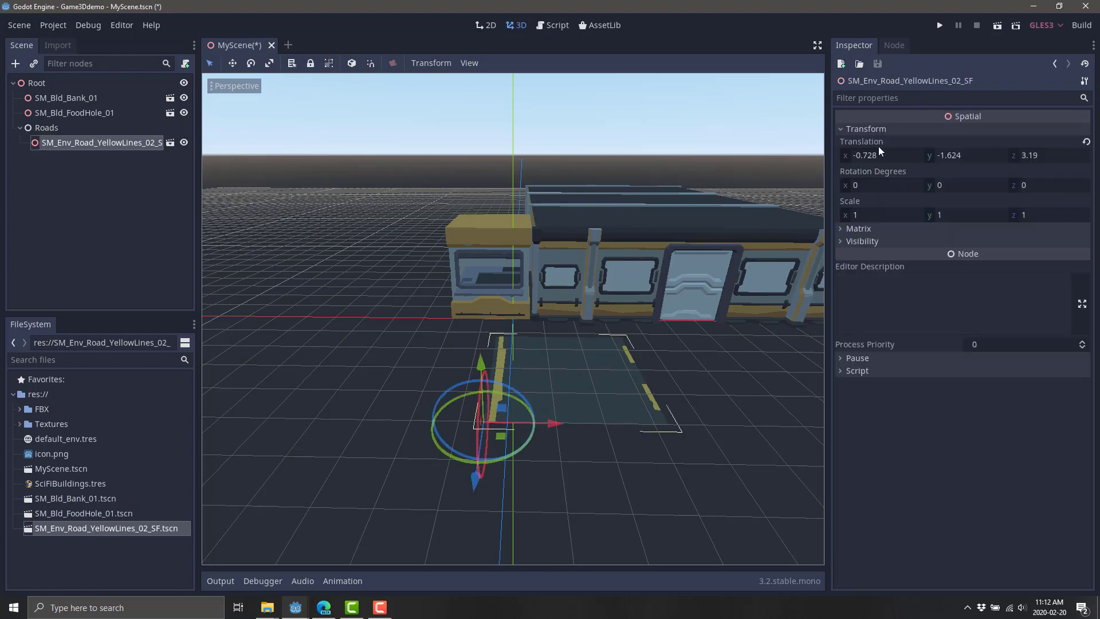
{"action": "left_click", "coordinate": [947, 154]}
{"action": "type", "text": "0"}
{"action": "key", "text": "Return"}
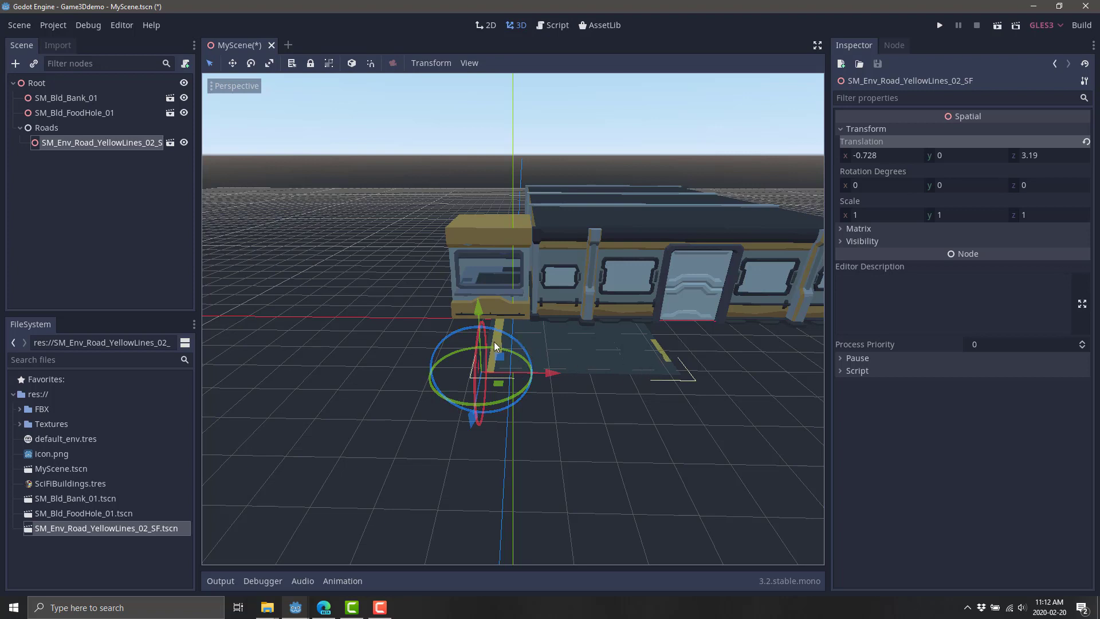
Rotate the road segment about -89 degrees around Y and place it against the building front at about X -1.785, Z 0.189
{"action": "left_click_drag", "start_coordinate": [518, 346], "coordinate": [534, 373]}
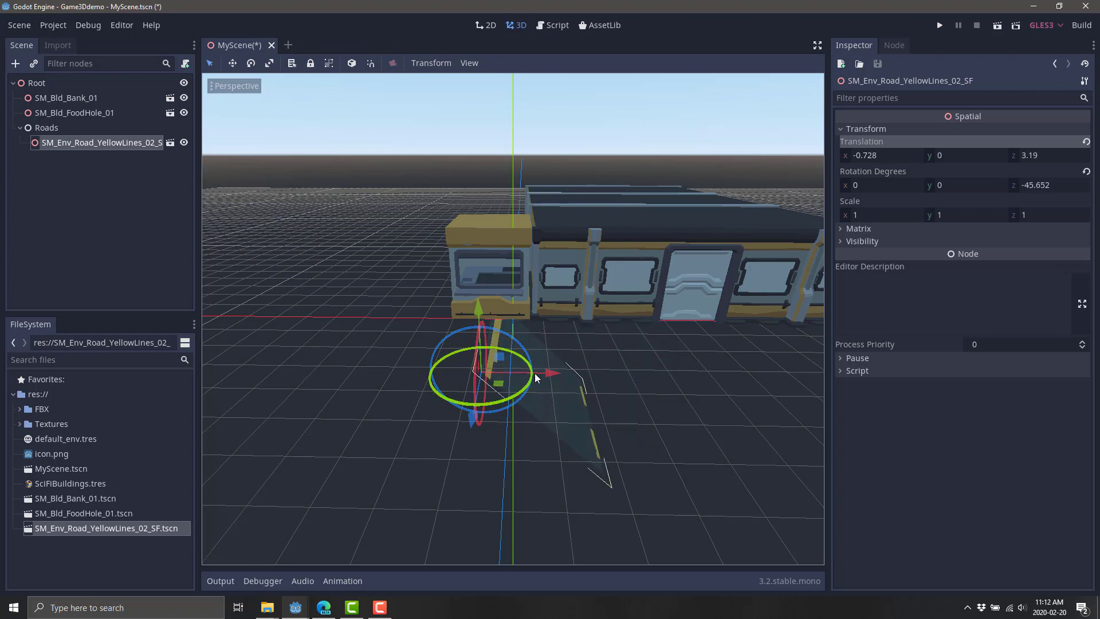
{"action": "key", "text": "ctrl+z"}
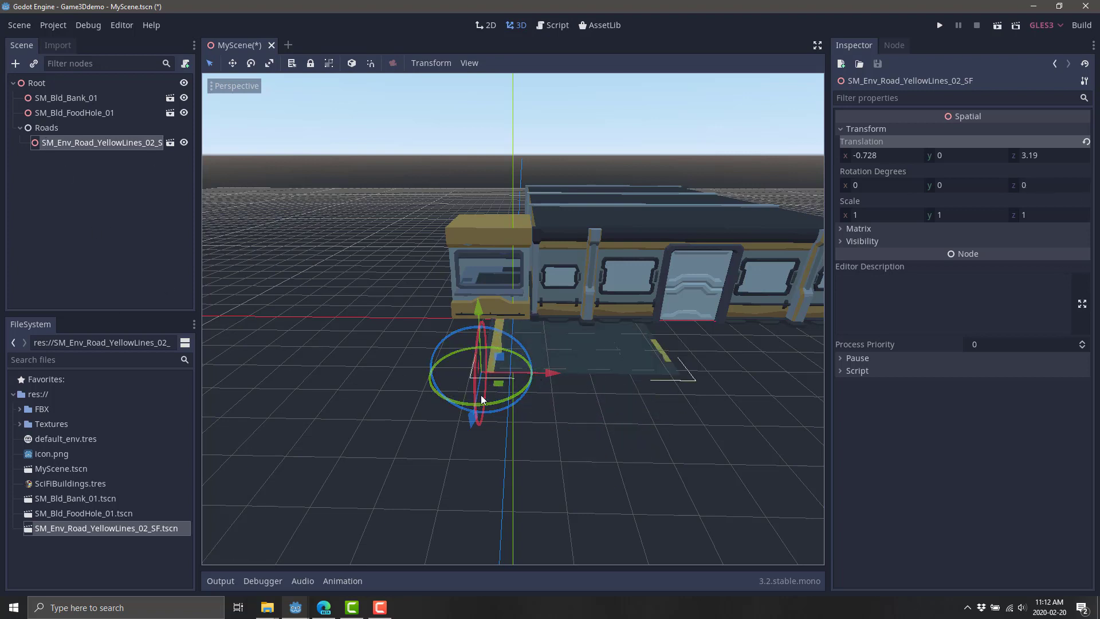
{"action": "left_click_drag", "start_coordinate": [518, 389], "coordinate": [485, 345]}
{"action": "middle_click_drag", "start_coordinate": [476, 383], "coordinate": [455, 448]}
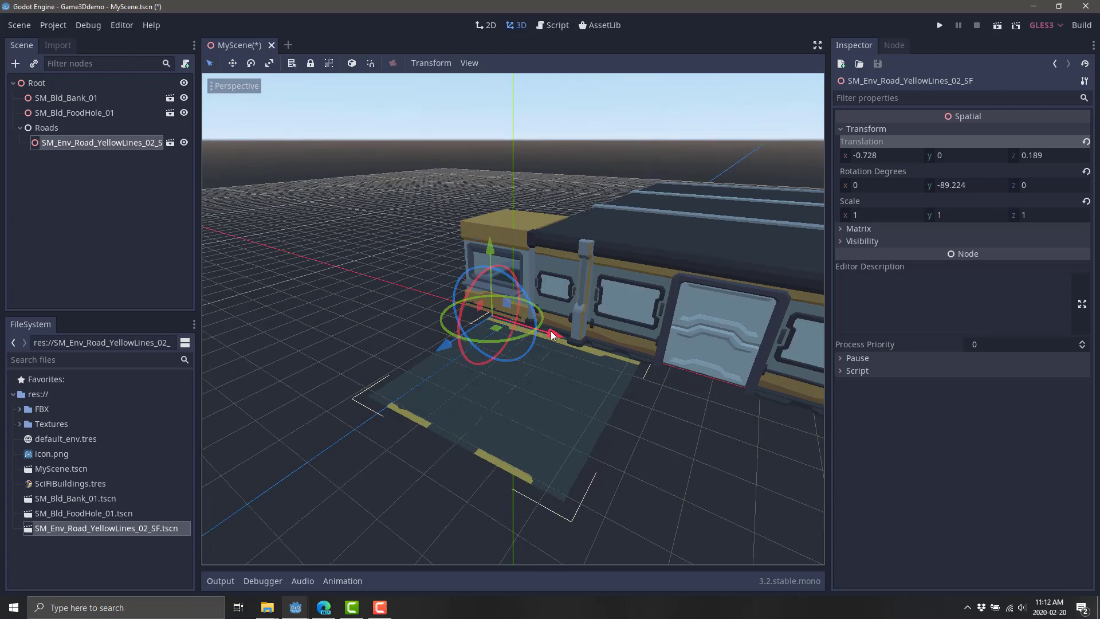
{"action": "left_click_drag", "start_coordinate": [551, 331], "coordinate": [520, 328]}
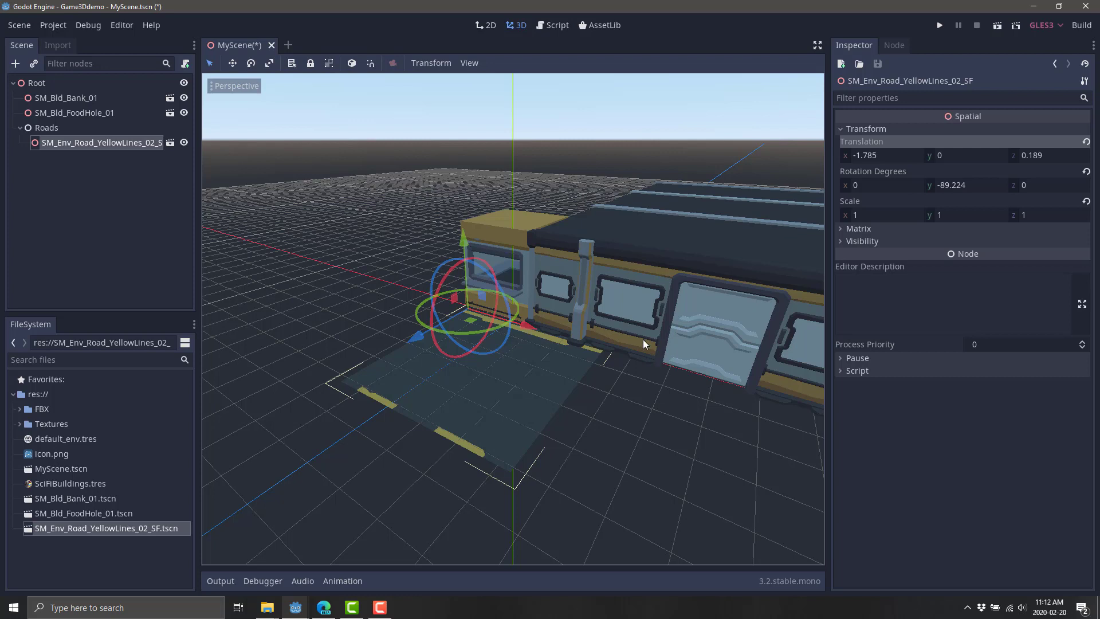
Duplicate the road segment and slide the copy along X until it continues the road in front of the door
{"action": "key", "text": "ctrl+d"}
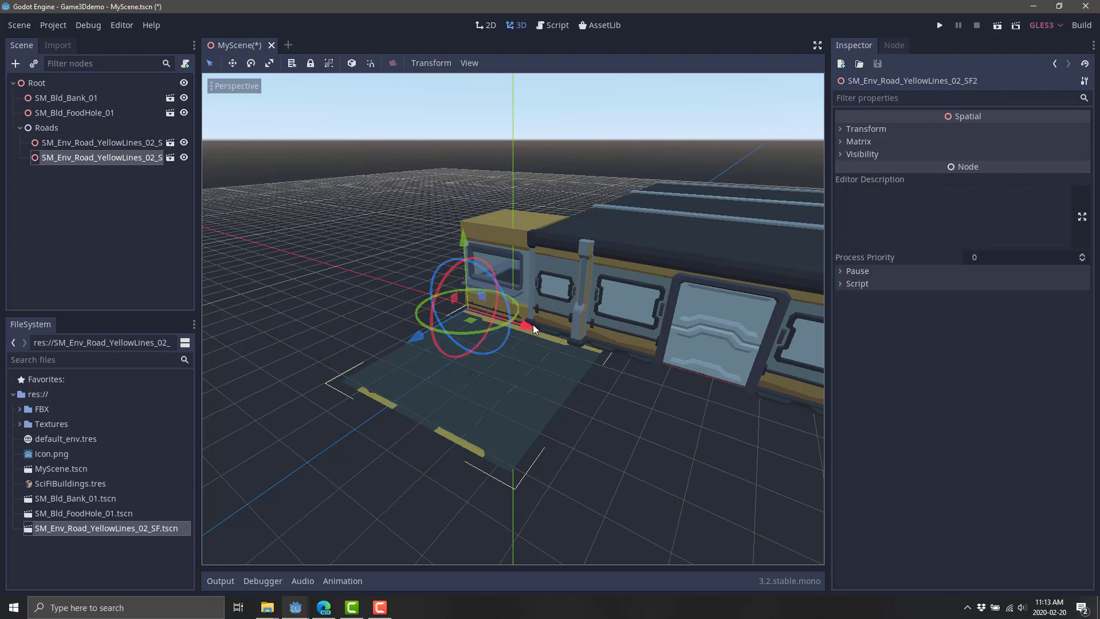
{"action": "left_click_drag", "start_coordinate": [532, 324], "coordinate": [696, 383]}
{"action": "mouse_move", "coordinate": [751, 453]}
{"action": "middle_mouse_down"}
{"action": "mouse_move", "coordinate": [704, 432]}
{"action": "mouse_move", "coordinate": [753, 454]}
{"action": "middle_mouse_up"}
{"action": "scroll", "coordinate": [664, 422], "scroll_direction": "down", "scroll_amount": 2}
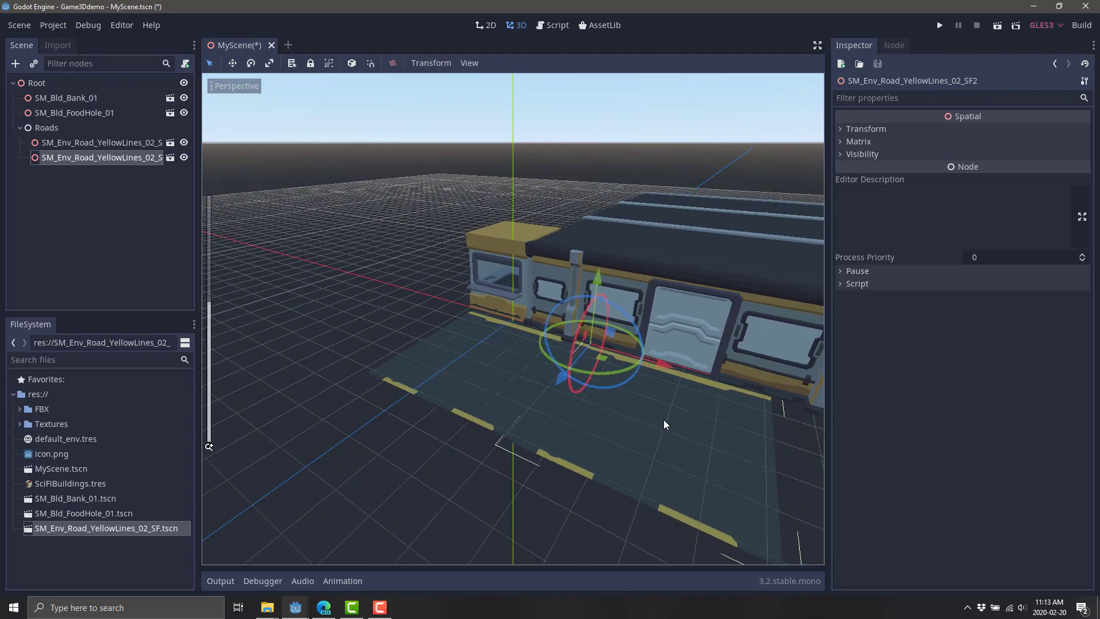
{"action": "left_click_drag", "start_coordinate": [670, 431], "coordinate": [680, 407]}
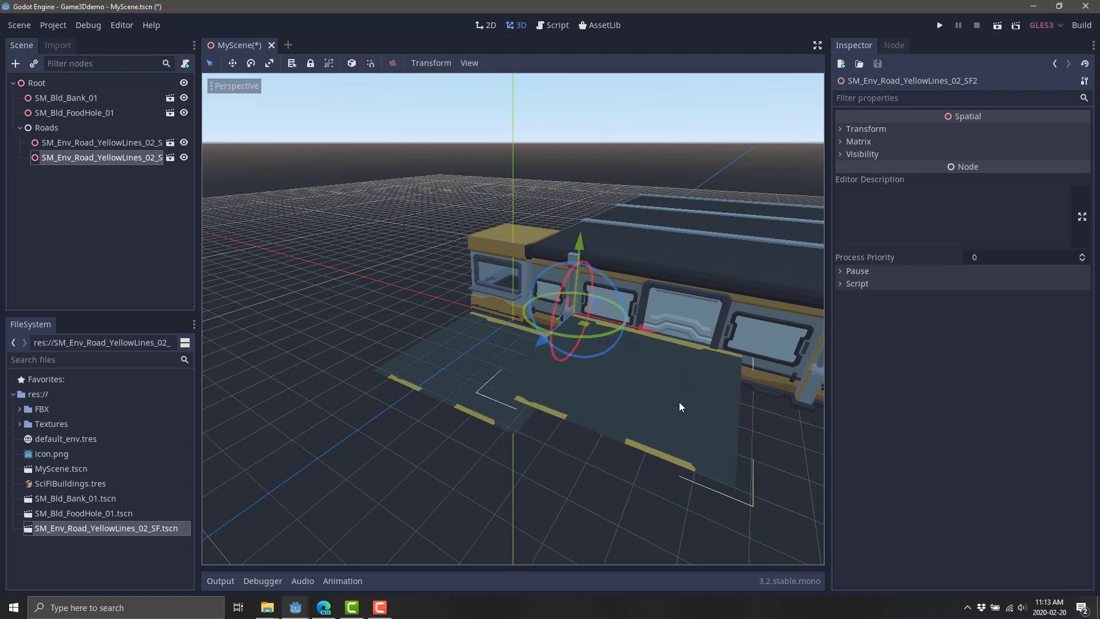
{"action": "key", "text": "ctrl+z"}
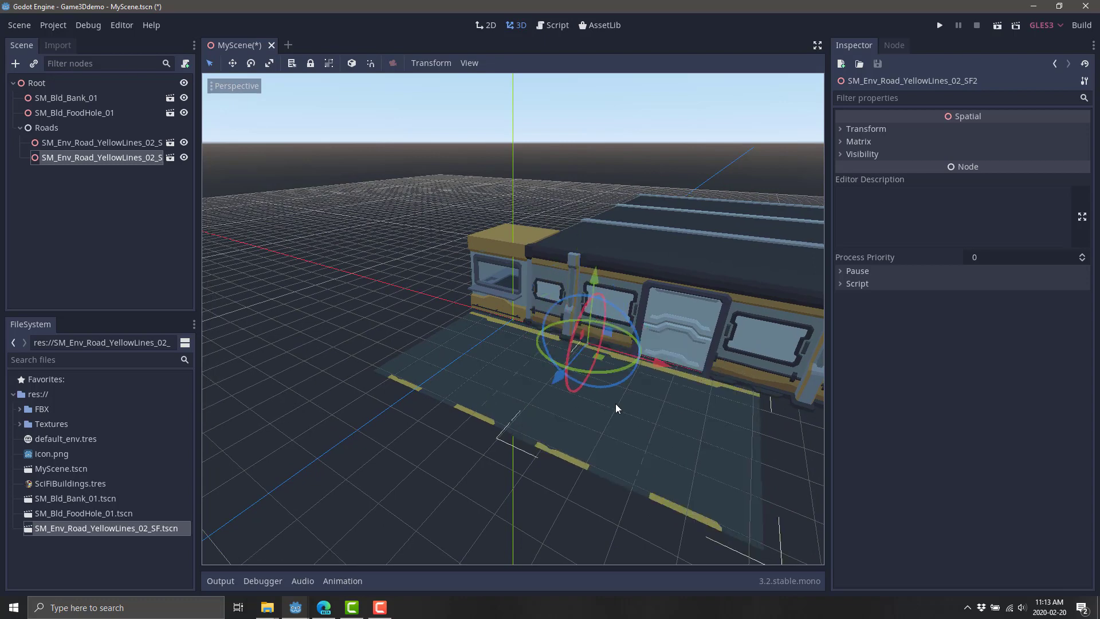
Duplicate the end road segment three times, sliding each copy along X to extend the road past the building
{"action": "middle_click_drag", "start_coordinate": [652, 421], "coordinate": [515, 344]}
{"action": "middle_click_drag", "start_coordinate": [588, 372], "coordinate": [567, 362]}
{"action": "key", "text": "ctrl+d"}
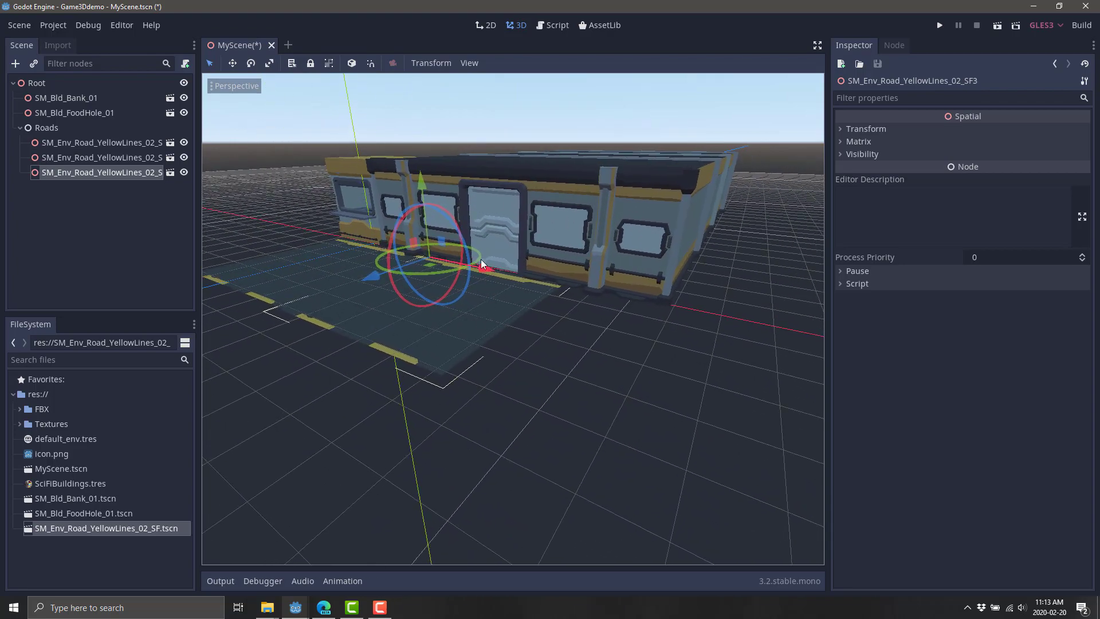
{"action": "left_click_drag", "start_coordinate": [481, 263], "coordinate": [636, 334]}
{"action": "middle_click_drag", "start_coordinate": [661, 382], "coordinate": [513, 252]}
{"action": "key", "text": "ctrl+d"}
{"action": "left_click_drag", "start_coordinate": [464, 211], "coordinate": [640, 272]}
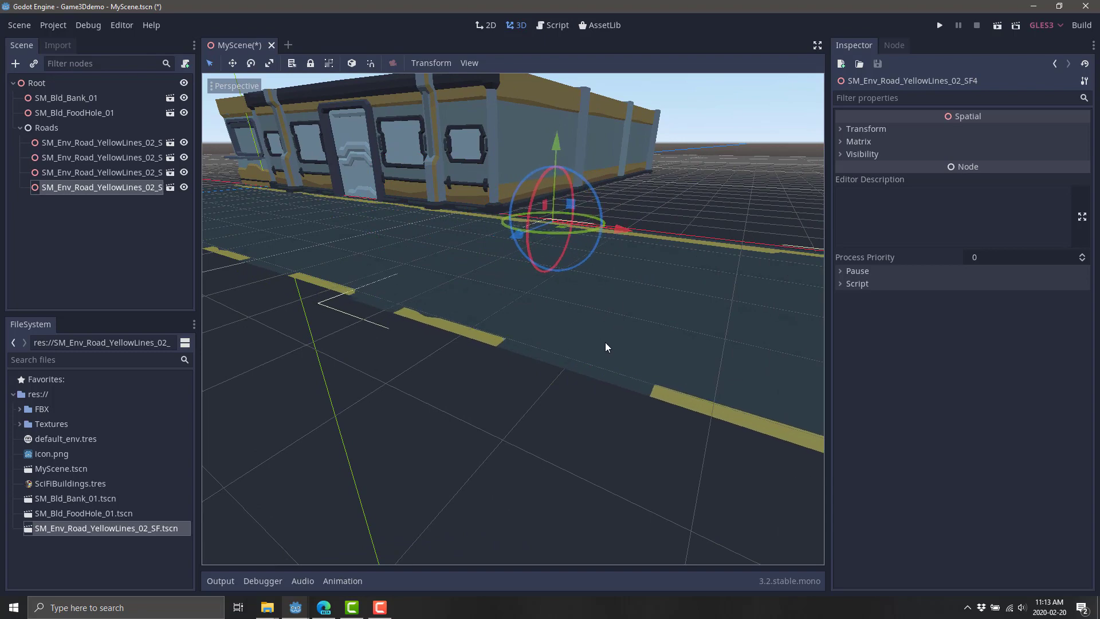
{"action": "middle_click_drag", "start_coordinate": [605, 342], "coordinate": [529, 354]}
{"action": "key", "text": "ctrl+d"}
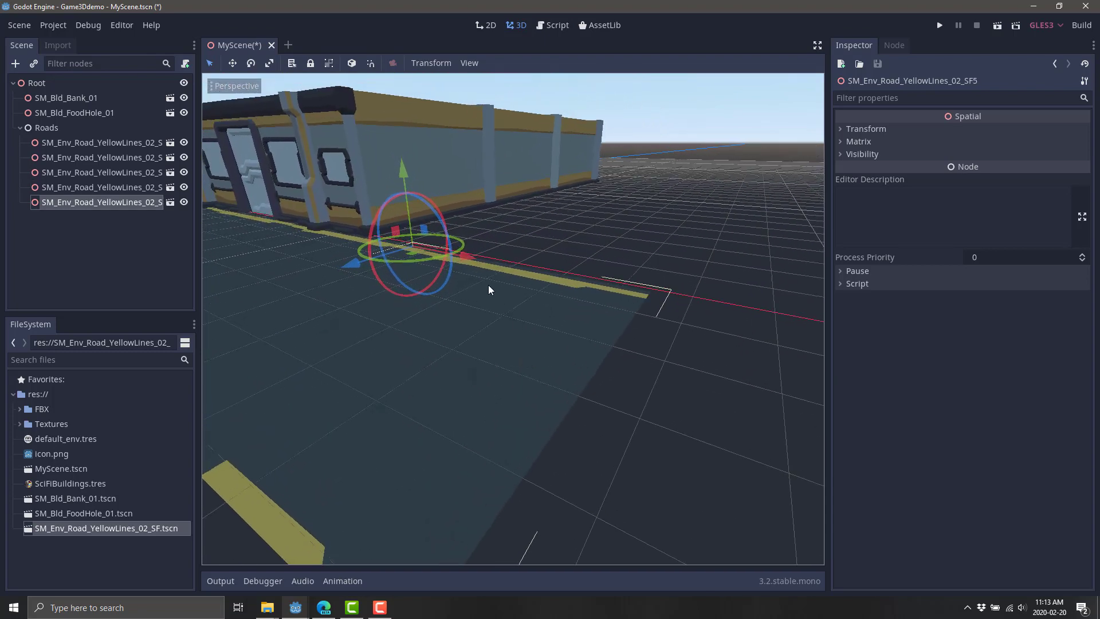
{"action": "left_click_drag", "start_coordinate": [472, 257], "coordinate": [727, 373]}
Duplicate the first road segment and slide the copy along negative X to extend the road's opposite end
{"action": "scroll", "coordinate": [706, 383], "scroll_direction": "down", "scroll_amount": 5}
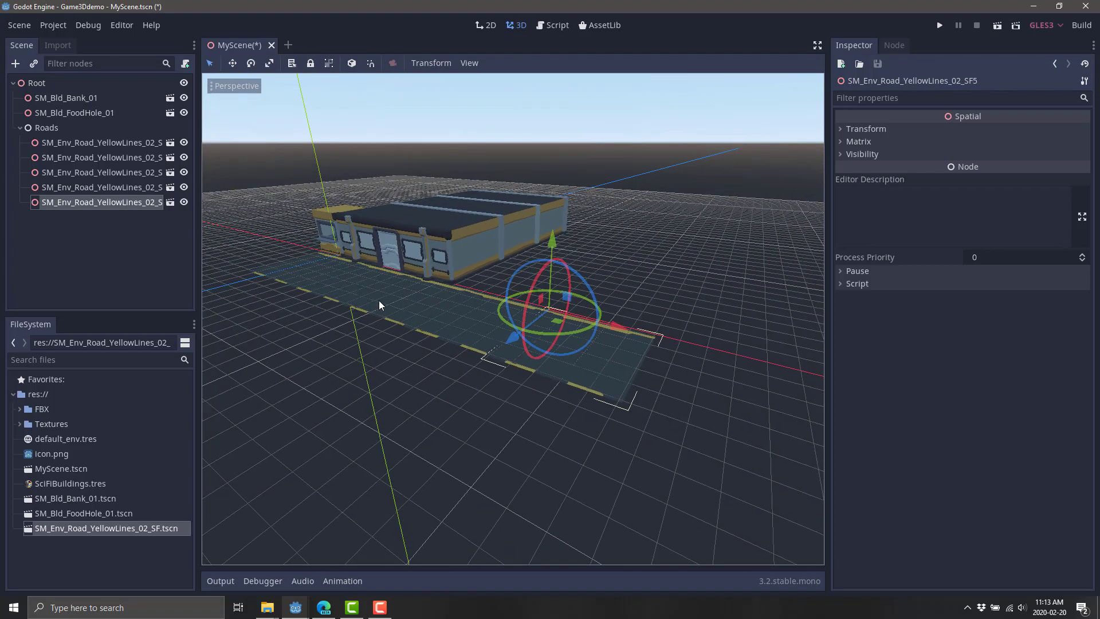
{"action": "middle_click_drag", "start_coordinate": [379, 300], "coordinate": [576, 379], "text": "shift"}
{"action": "left_click", "coordinate": [569, 377]}
{"action": "key", "text": "ctrl+d"}
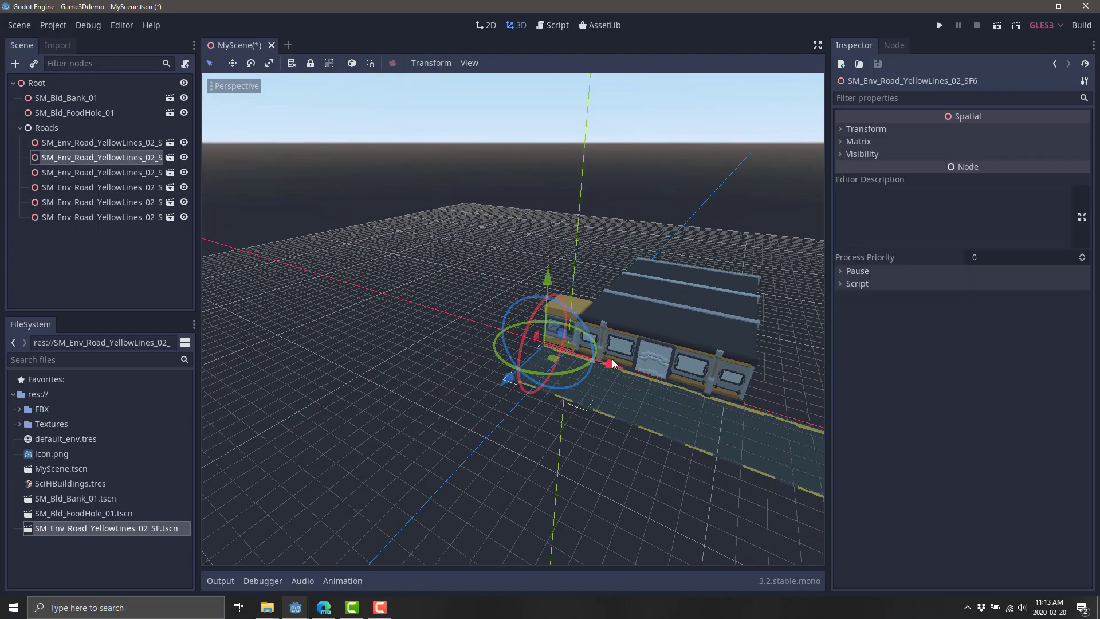
{"action": "left_click_drag", "start_coordinate": [612, 363], "coordinate": [551, 345]}
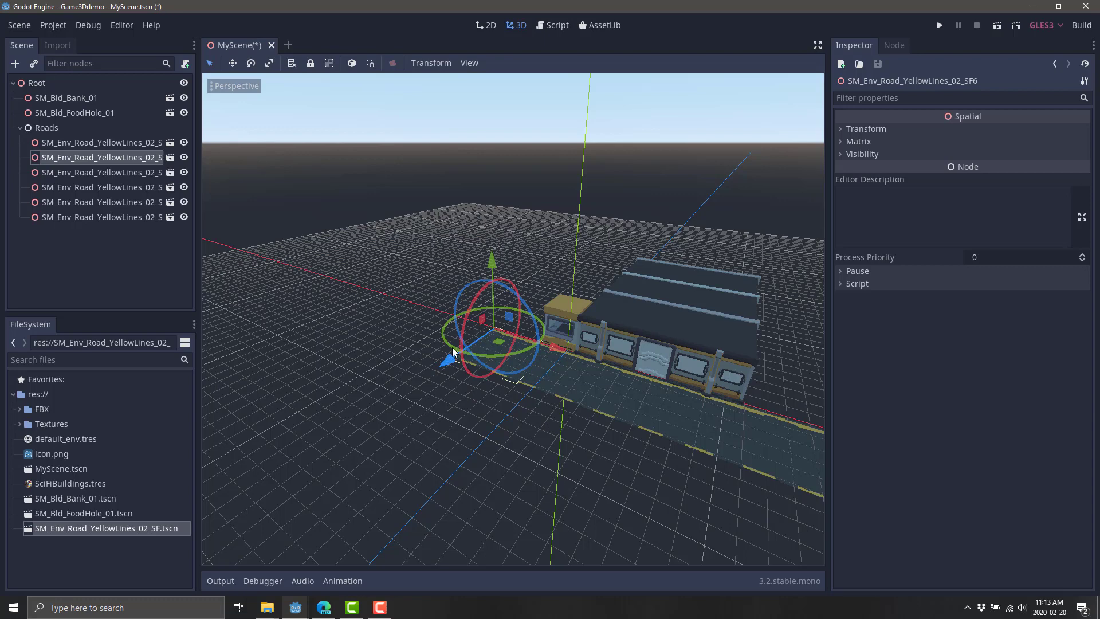
Duplicate the newest end segment, move the copy along Z to about 5.08, and set its Y rotation to 90 degrees
{"action": "key", "text": "ctrl+d"}
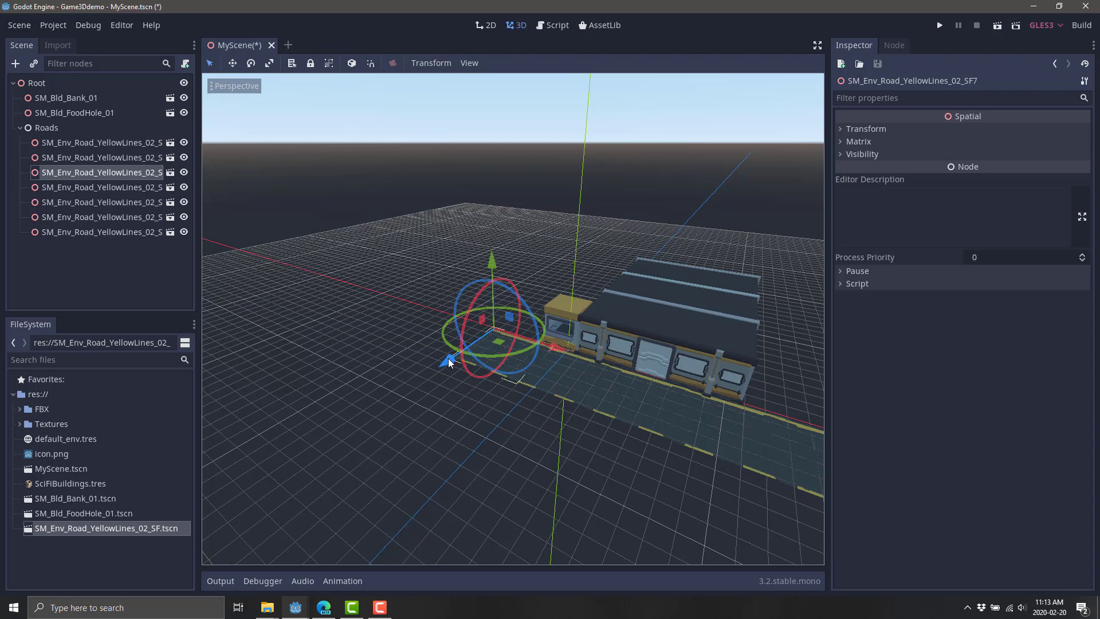
{"action": "left_click_drag", "start_coordinate": [448, 358], "coordinate": [394, 400]}
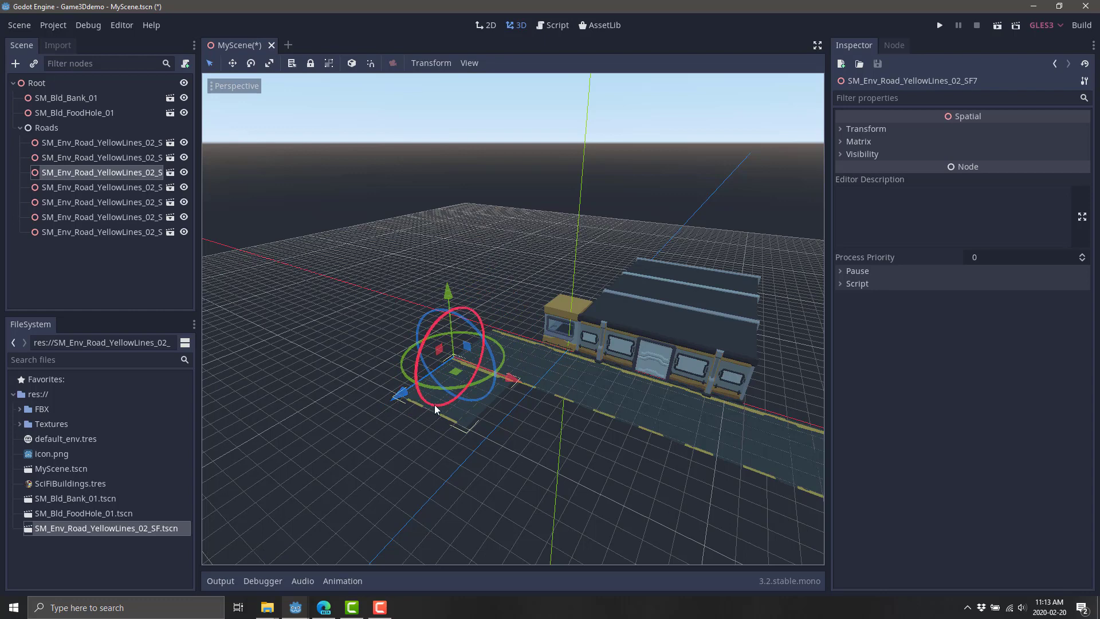
{"action": "left_click", "coordinate": [841, 131]}
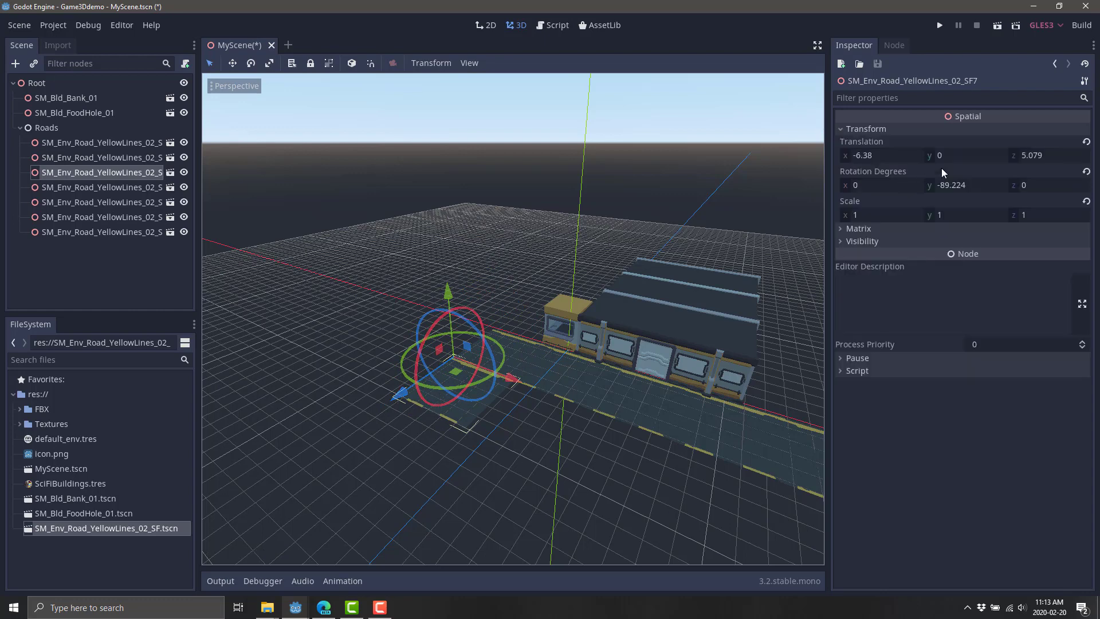
{"action": "left_click", "coordinate": [960, 187]}
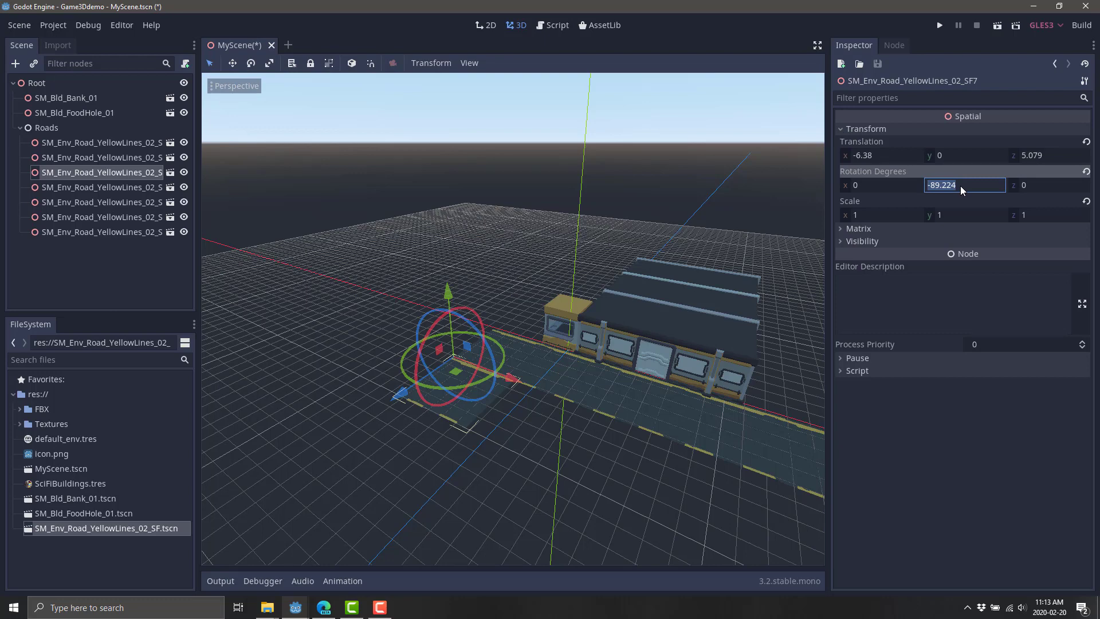
{"action": "type", "text": "90"}
{"action": "key", "text": "Return"}
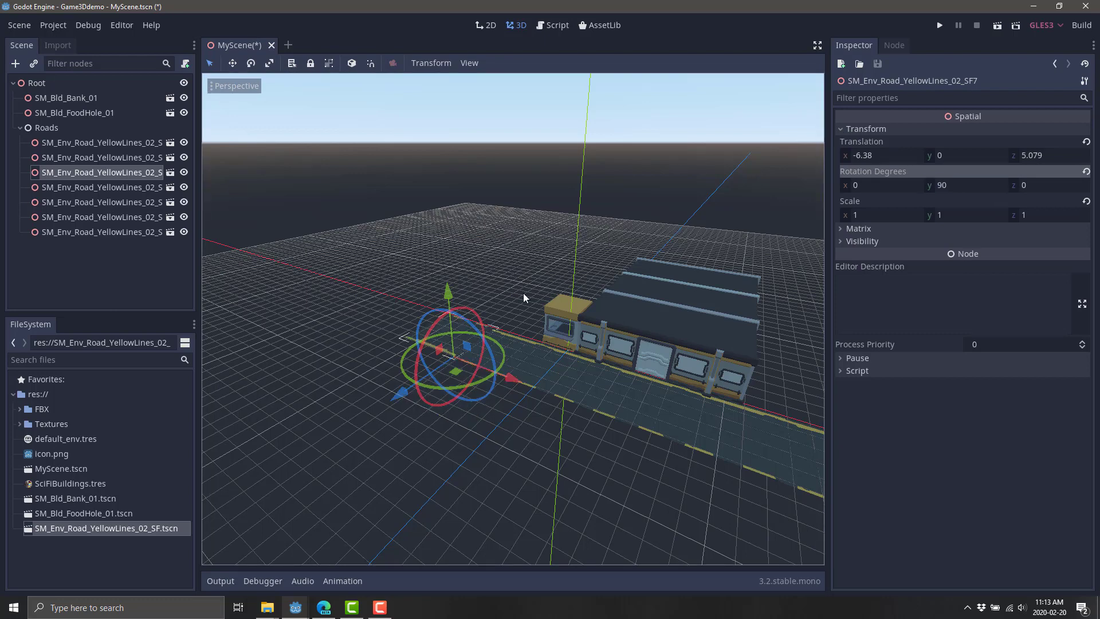
Try a second lane with the rotated segment at about X -1.43, Z 9.88 and a copy along X, and remove the trial
{"action": "left_click_drag", "start_coordinate": [396, 391], "coordinate": [312, 434]}
{"action": "left_click_drag", "start_coordinate": [456, 439], "coordinate": [537, 454]}
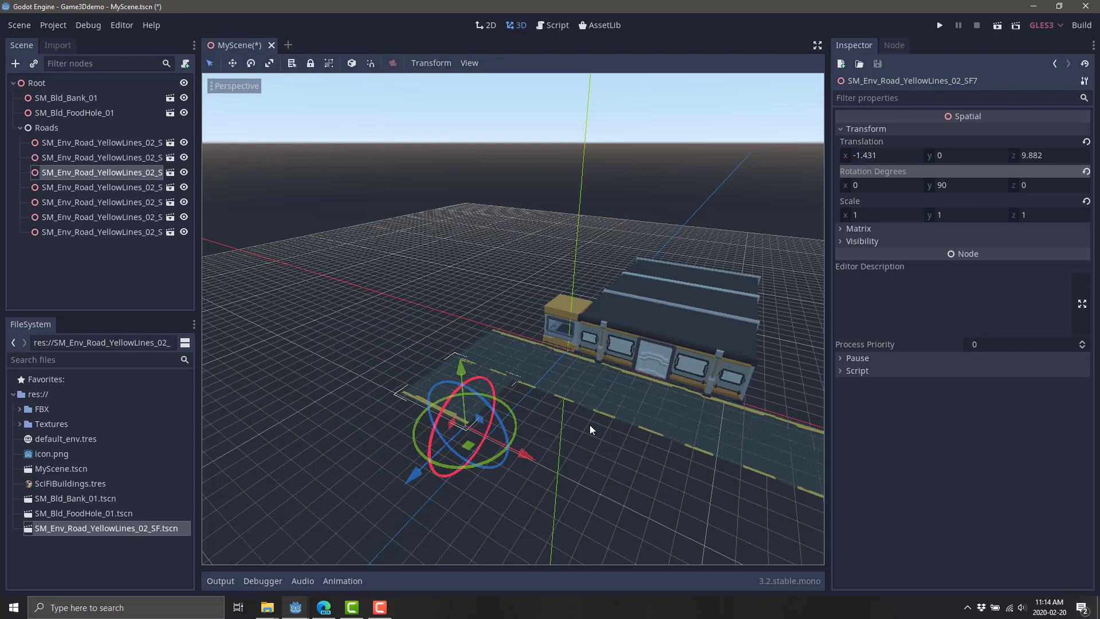
{"action": "key", "text": "ctrl+d"}
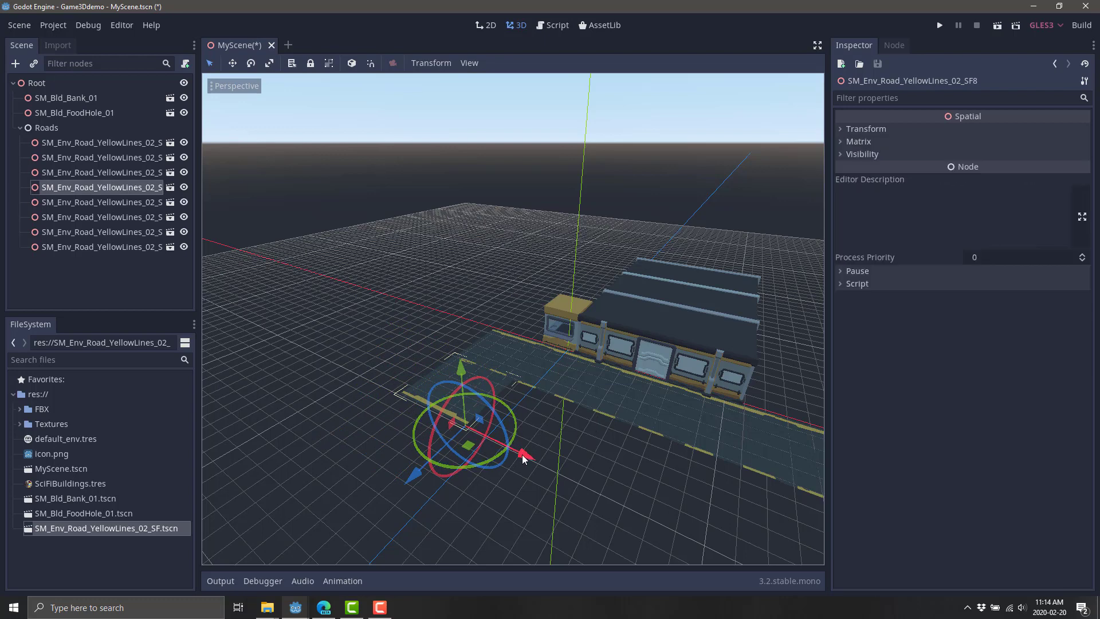
{"action": "left_click_drag", "start_coordinate": [521, 455], "coordinate": [613, 490]}
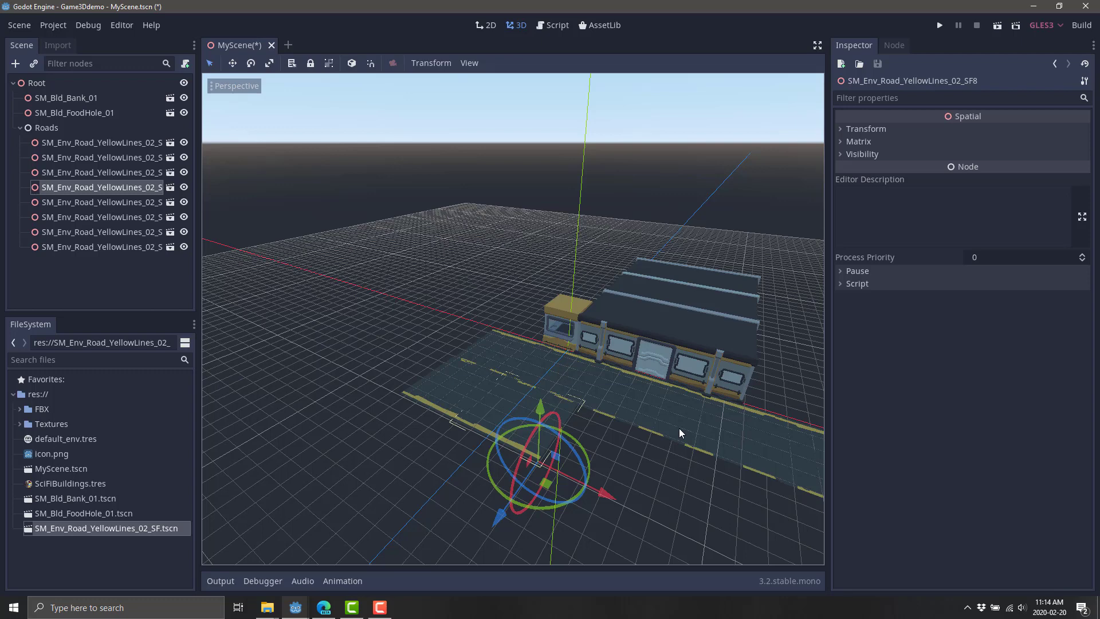
{"action": "key", "text": "Delete"}
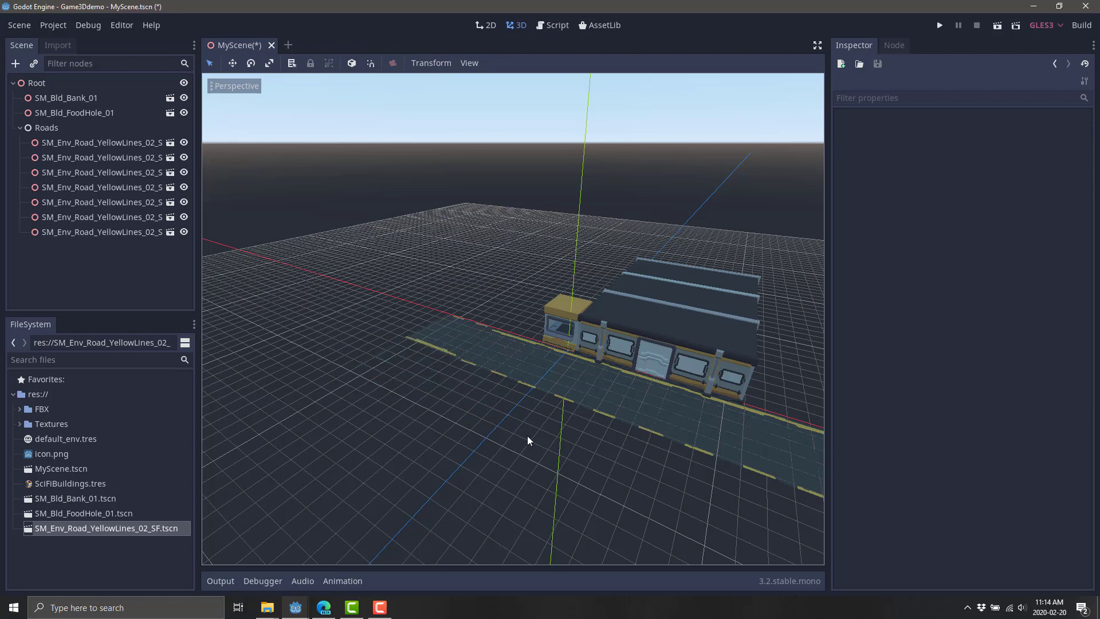
{"action": "scroll", "coordinate": [691, 421], "scroll_direction": "down", "scroll_amount": 2}
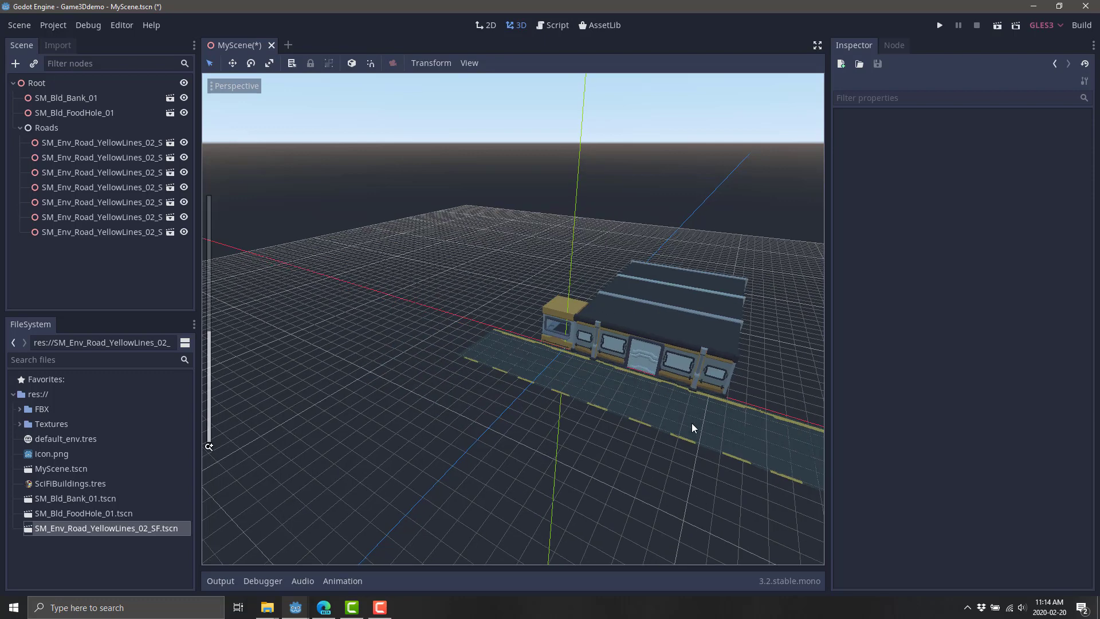
Collapse the Roads node and add a Camera node as a child of Root
{"action": "left_click", "coordinate": [22, 128]}
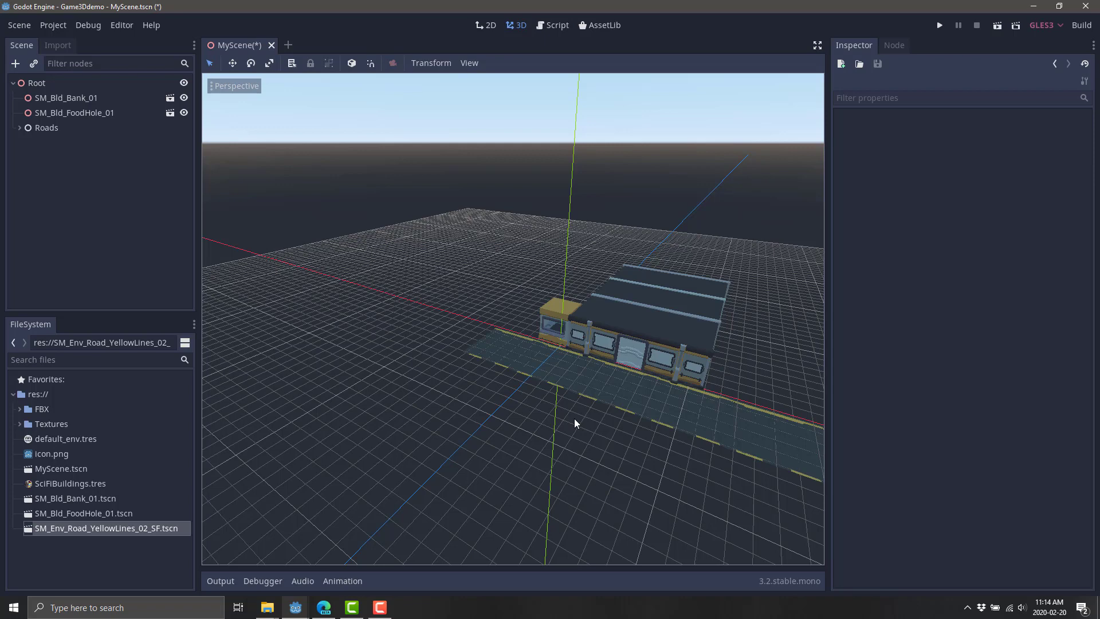
{"action": "left_click", "coordinate": [38, 84]}
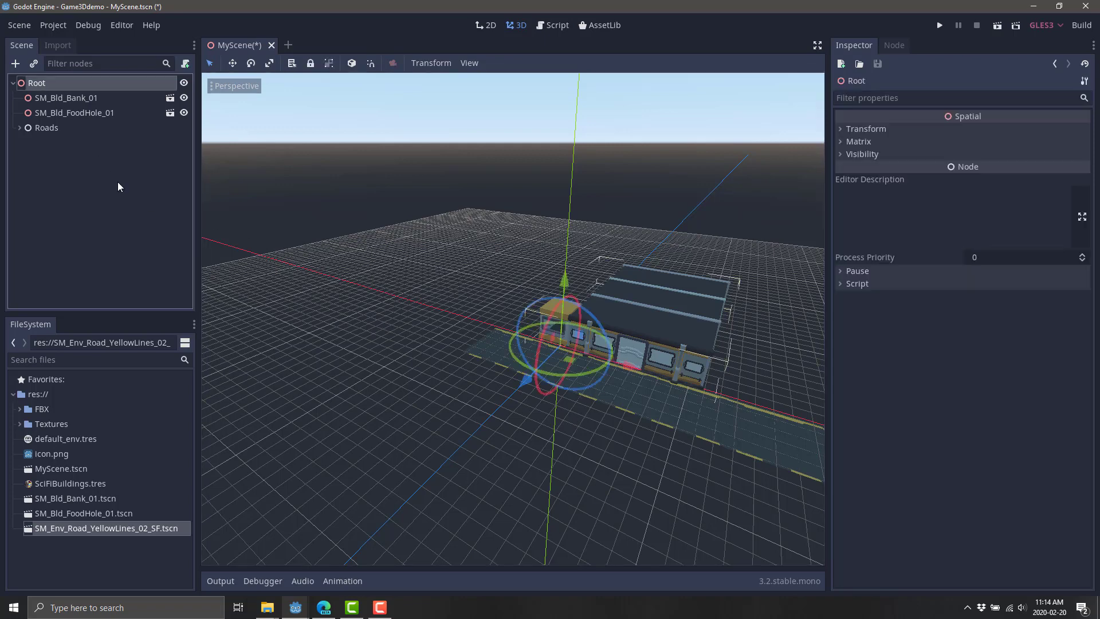
{"action": "left_click", "coordinate": [15, 63]}
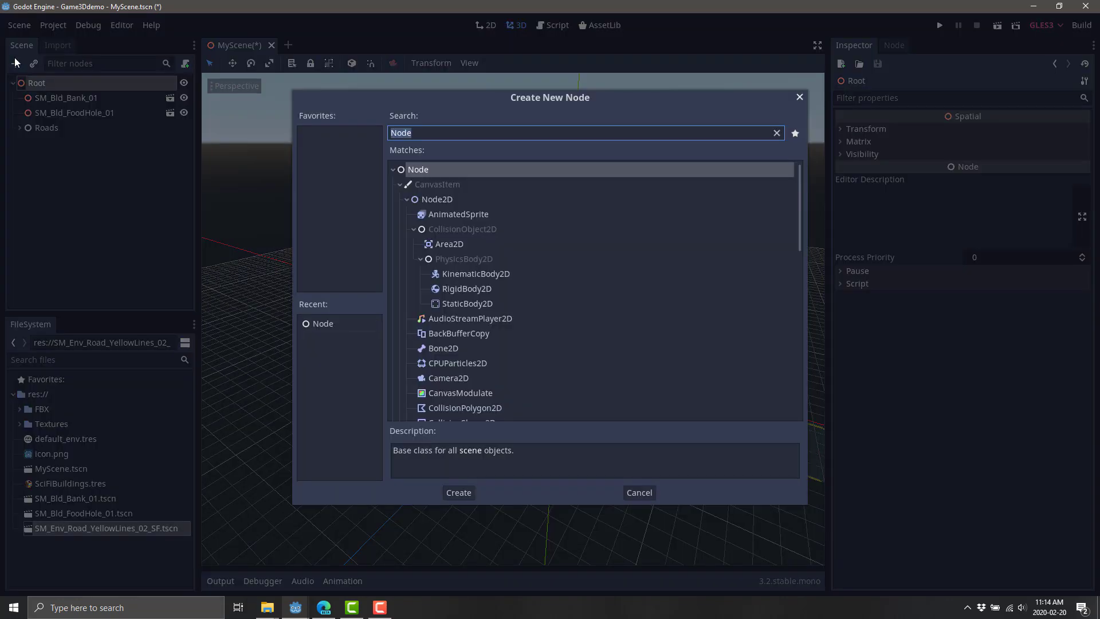
{"action": "type", "text": "Camera"}
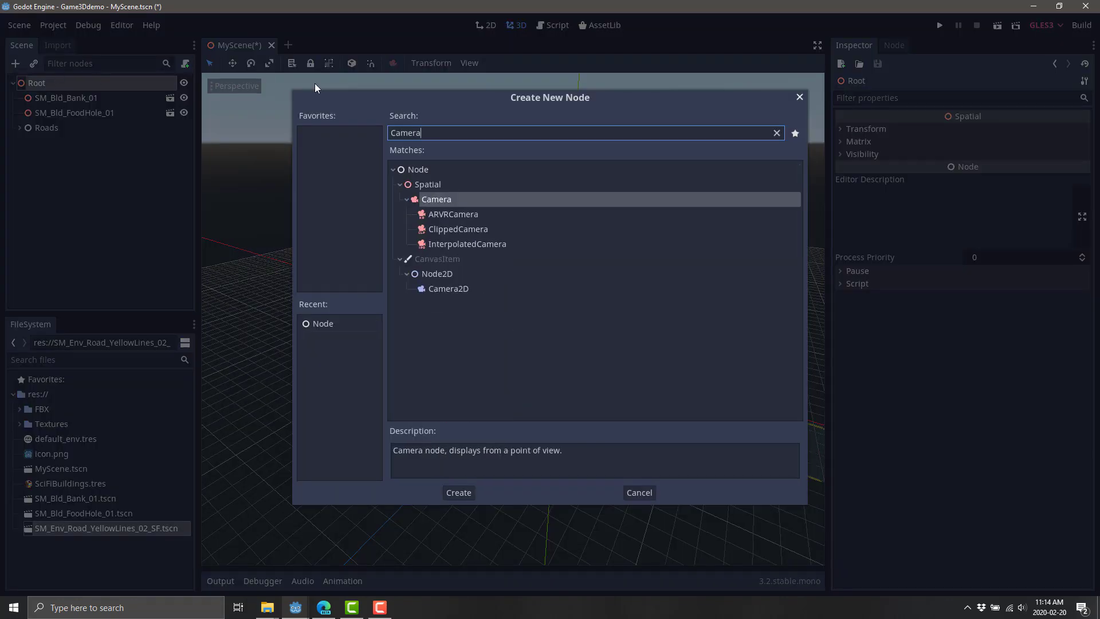
{"action": "double_click", "coordinate": [432, 199]}
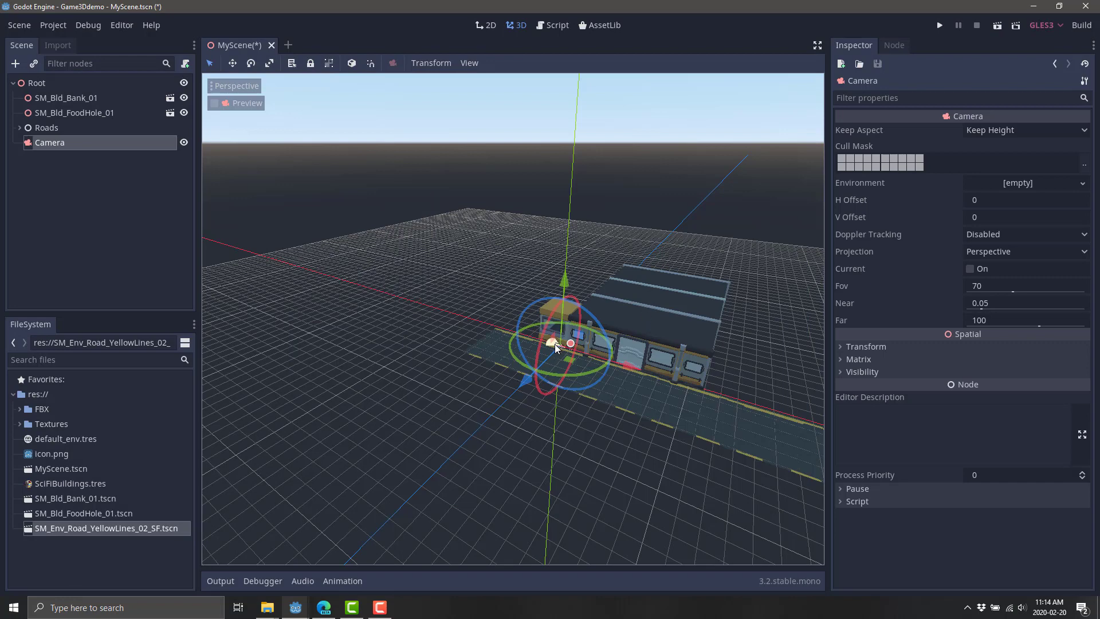
Move the camera along Z away from the building front and check its view with the camera preview
{"action": "left_click_drag", "start_coordinate": [529, 376], "coordinate": [494, 401]}
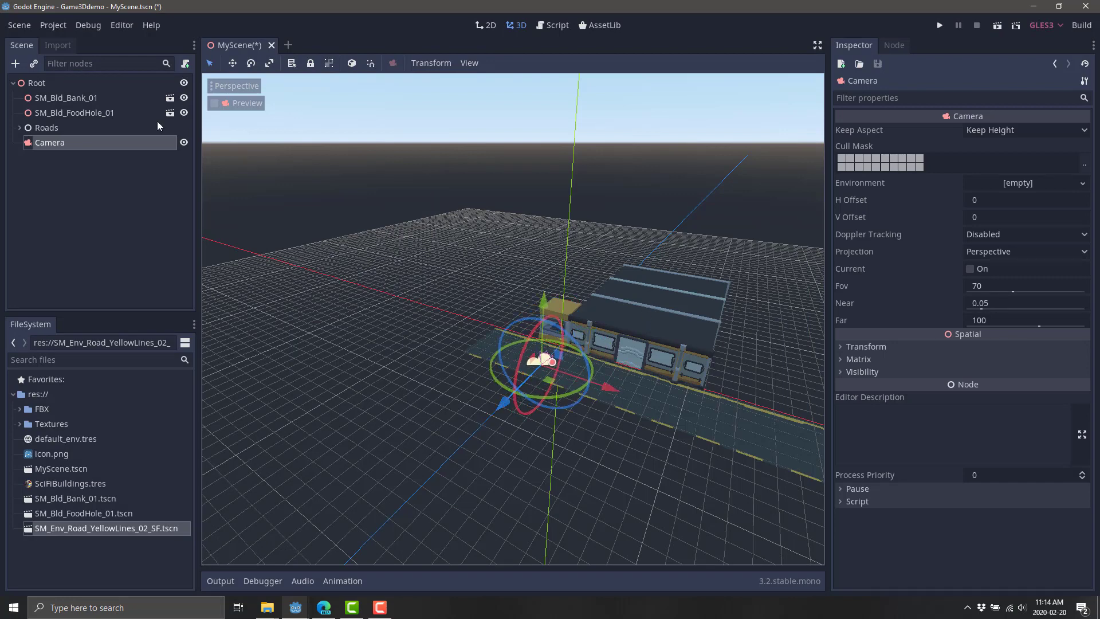
{"action": "left_click", "coordinate": [214, 103]}
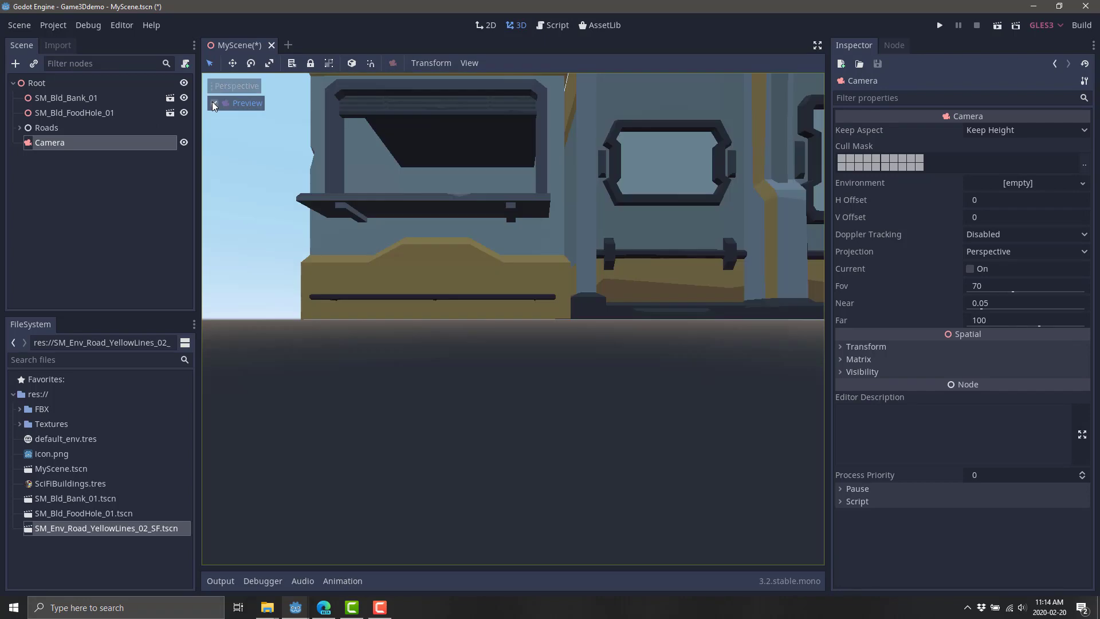
{"action": "left_click", "coordinate": [214, 103]}
{"action": "left_click", "coordinate": [213, 104]}
{"action": "left_click", "coordinate": [214, 103]}
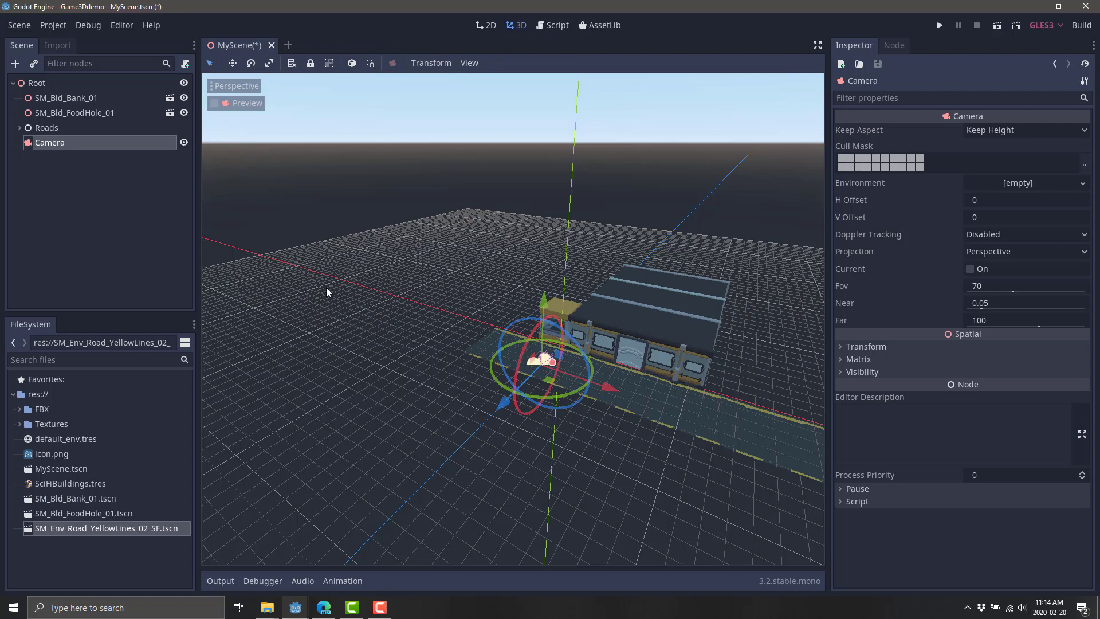
Split the 3D view into two viewports and enable the camera preview in the second one
{"action": "left_click", "coordinate": [472, 63]}
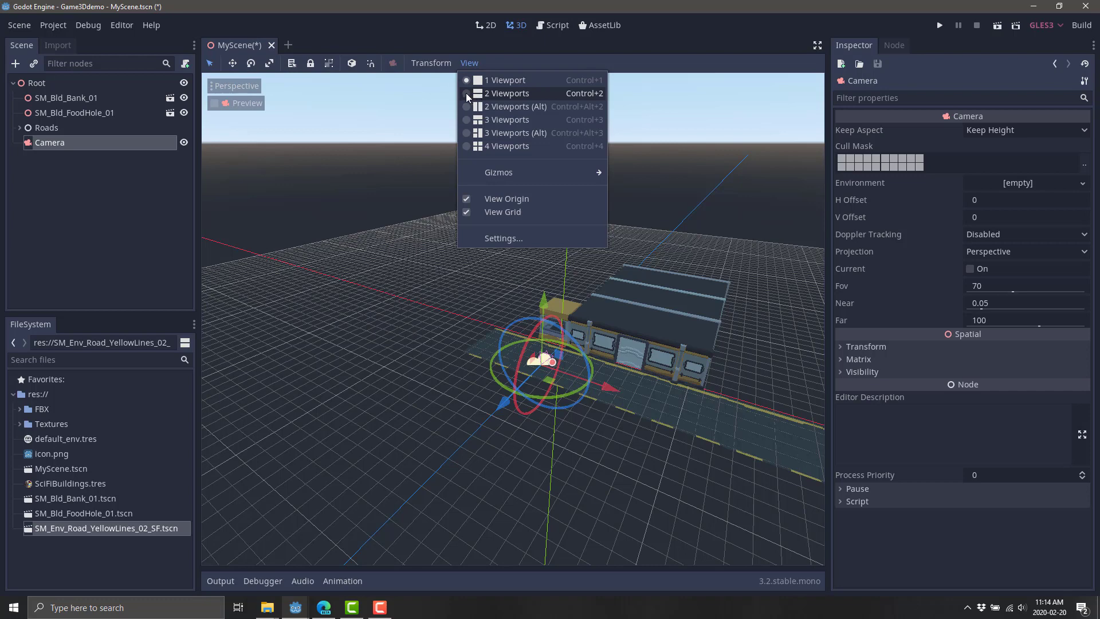
{"action": "left_click", "coordinate": [466, 93]}
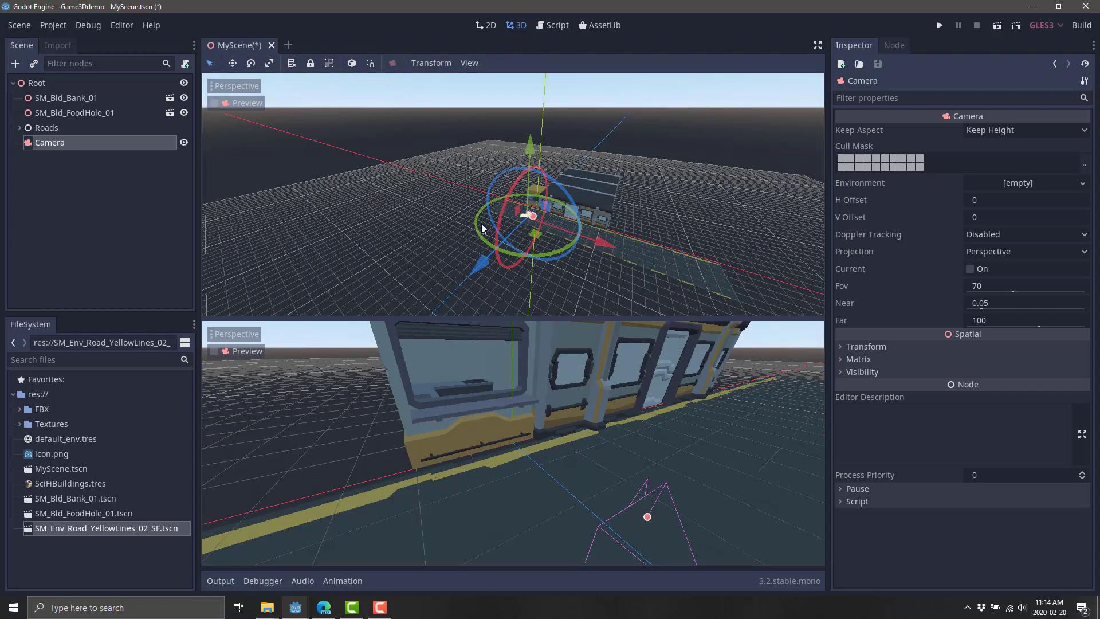
{"action": "left_click", "coordinate": [213, 352]}
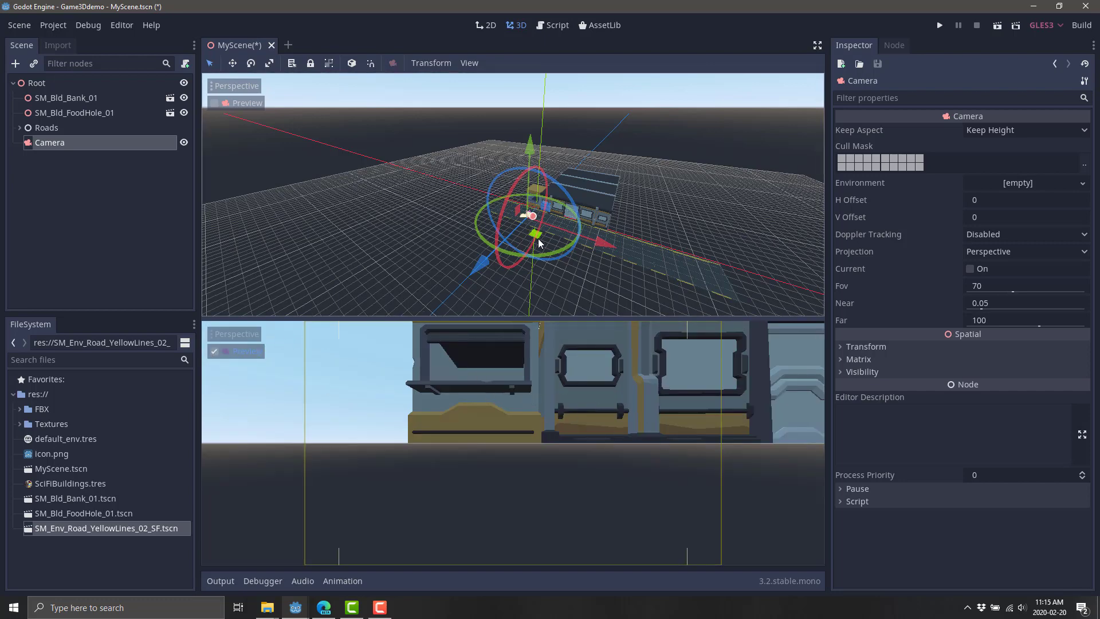
Try the four-viewport layout and return to the two-viewport layout
{"action": "left_click", "coordinate": [474, 62]}
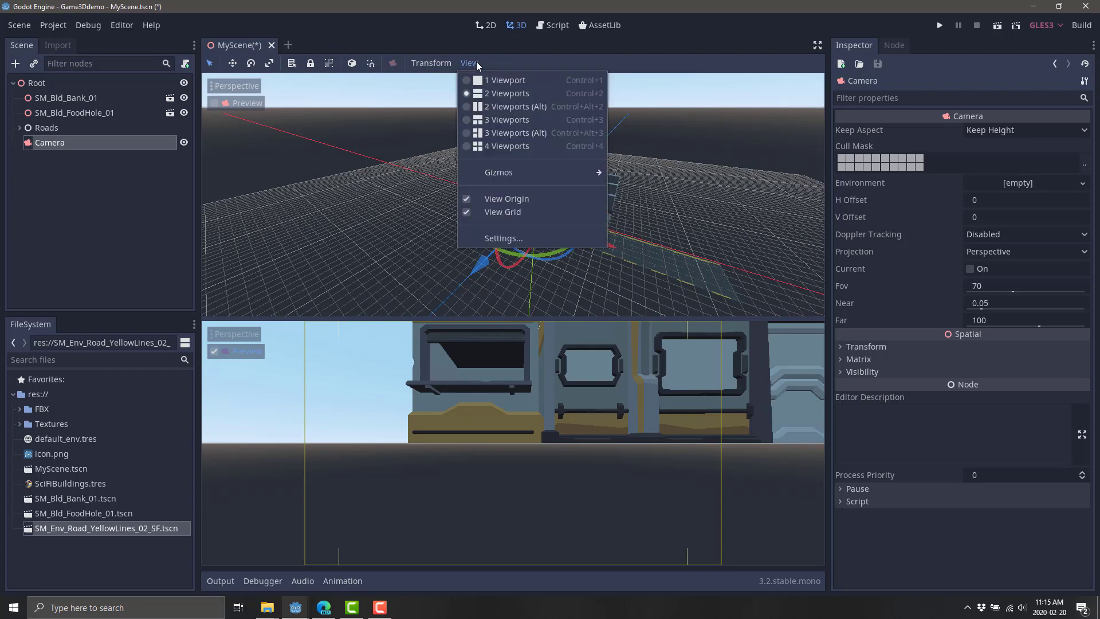
{"action": "left_click", "coordinate": [473, 147]}
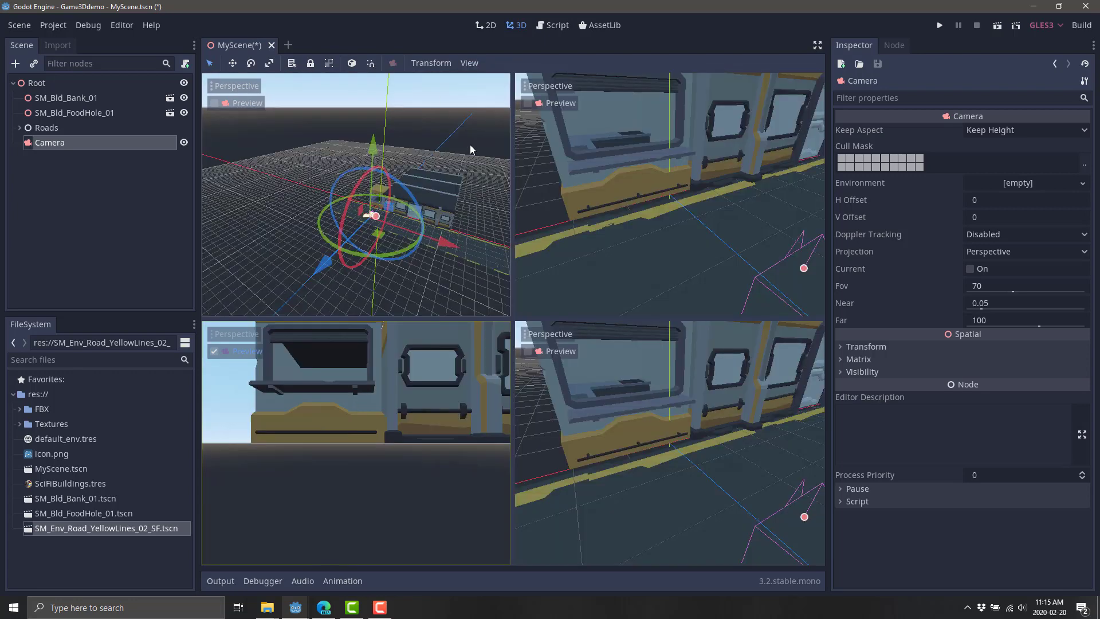
{"action": "left_click", "coordinate": [470, 62]}
{"action": "left_click", "coordinate": [467, 93]}
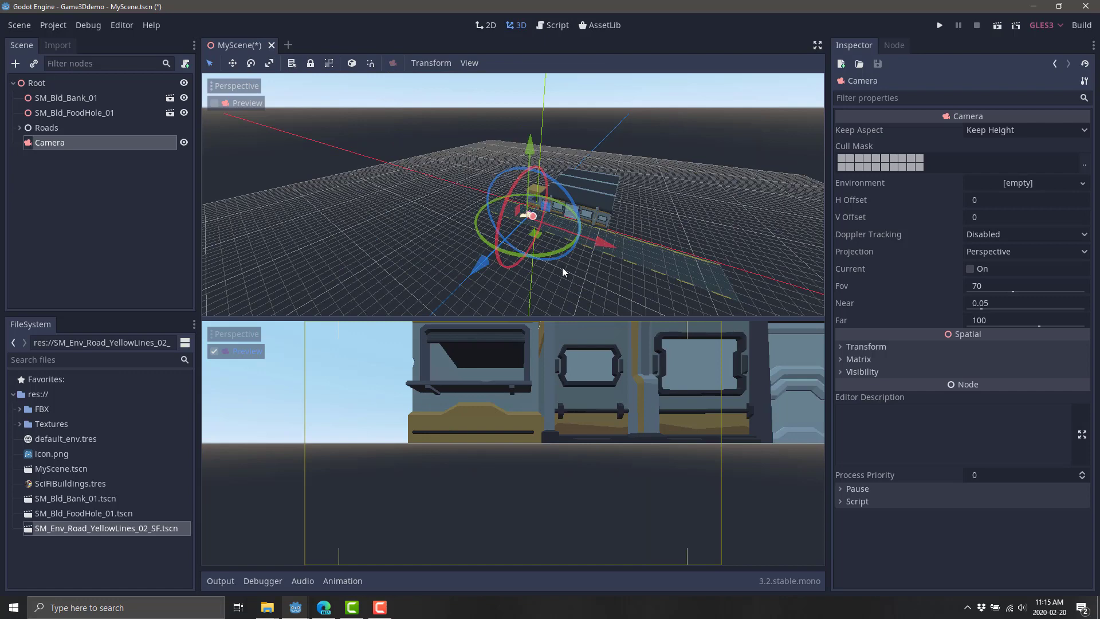
Raise the camera, shift it along X, and turn it about Y until the preview shows the whole bank front
{"action": "left_click_drag", "start_coordinate": [529, 150], "coordinate": [532, 138]}
{"action": "left_click_drag", "start_coordinate": [603, 234], "coordinate": [650, 253]}
{"action": "left_click_drag", "start_coordinate": [544, 279], "coordinate": [651, 271]}
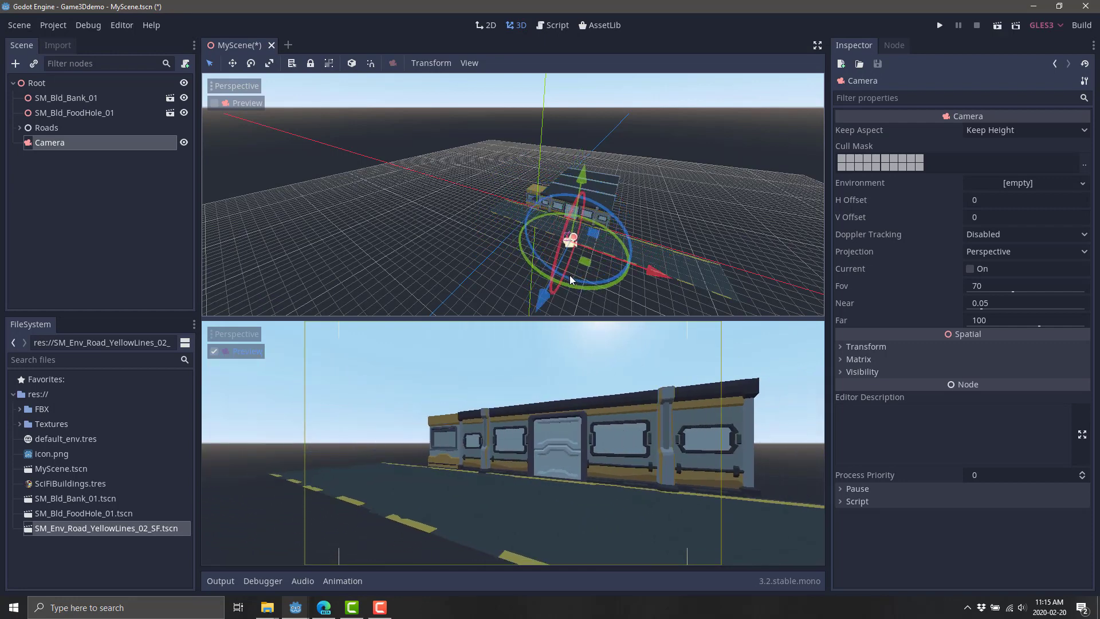
Use local space to move the camera along its X axis, raise it, and angle it down toward the building front
{"action": "left_click", "coordinate": [352, 63]}
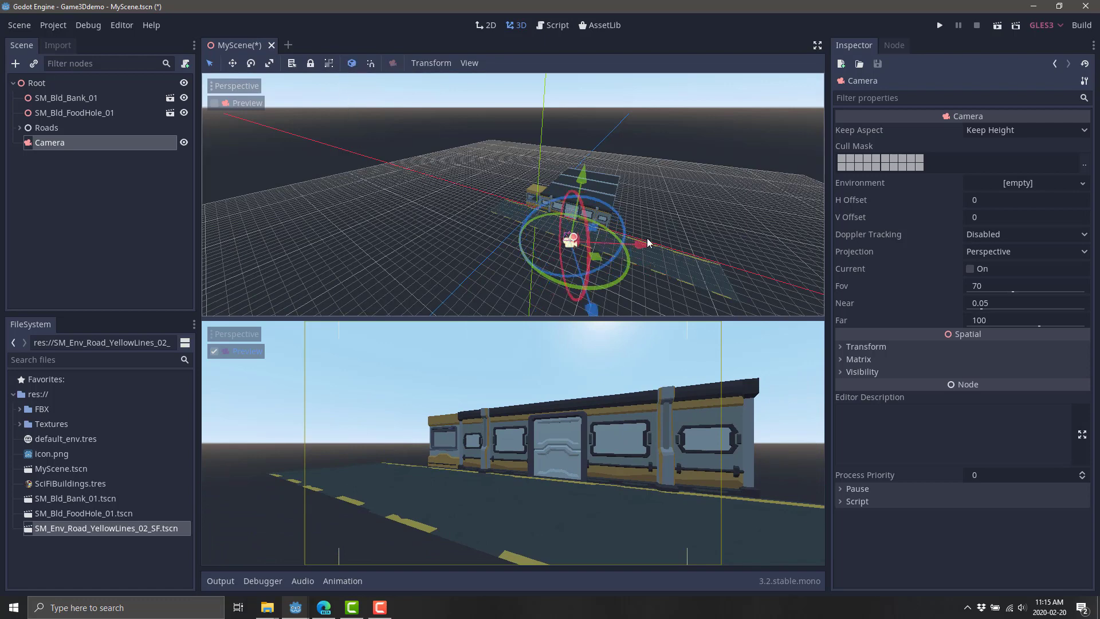
{"action": "mouse_move", "coordinate": [642, 244]}
{"action": "left_mouse_down"}
{"action": "mouse_move", "coordinate": [776, 246]}
{"action": "mouse_move", "coordinate": [565, 250]}
{"action": "mouse_move", "coordinate": [653, 252]}
{"action": "left_mouse_up"}
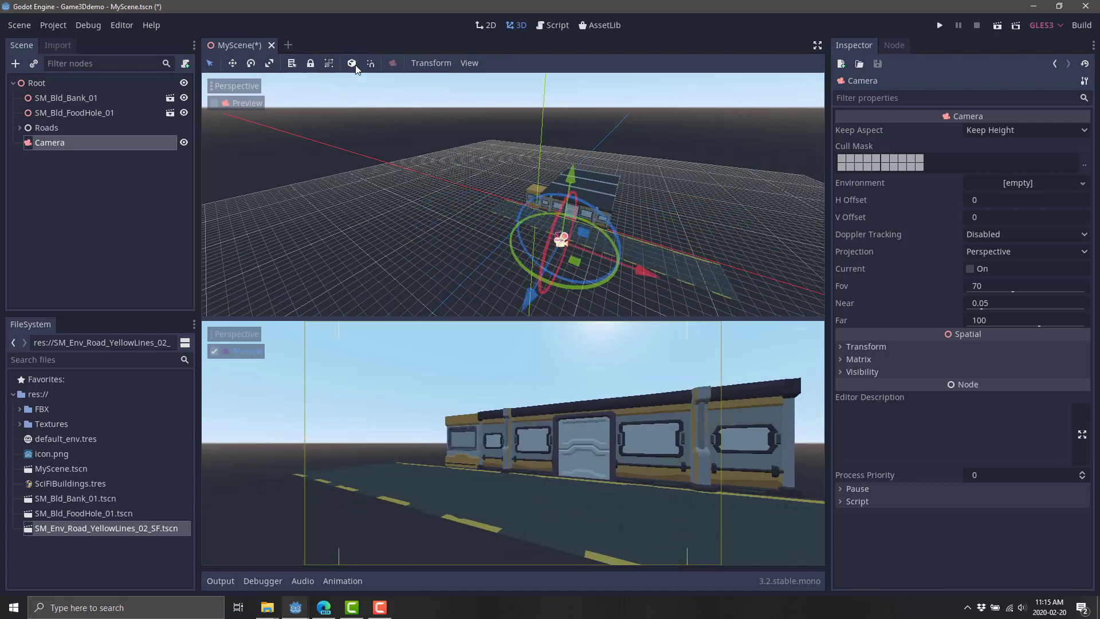
{"action": "mouse_move", "coordinate": [624, 244]}
{"action": "left_mouse_down"}
{"action": "mouse_move", "coordinate": [675, 242]}
{"action": "mouse_move", "coordinate": [642, 244]}
{"action": "left_mouse_up"}
{"action": "left_click_drag", "start_coordinate": [593, 189], "coordinate": [589, 151]}
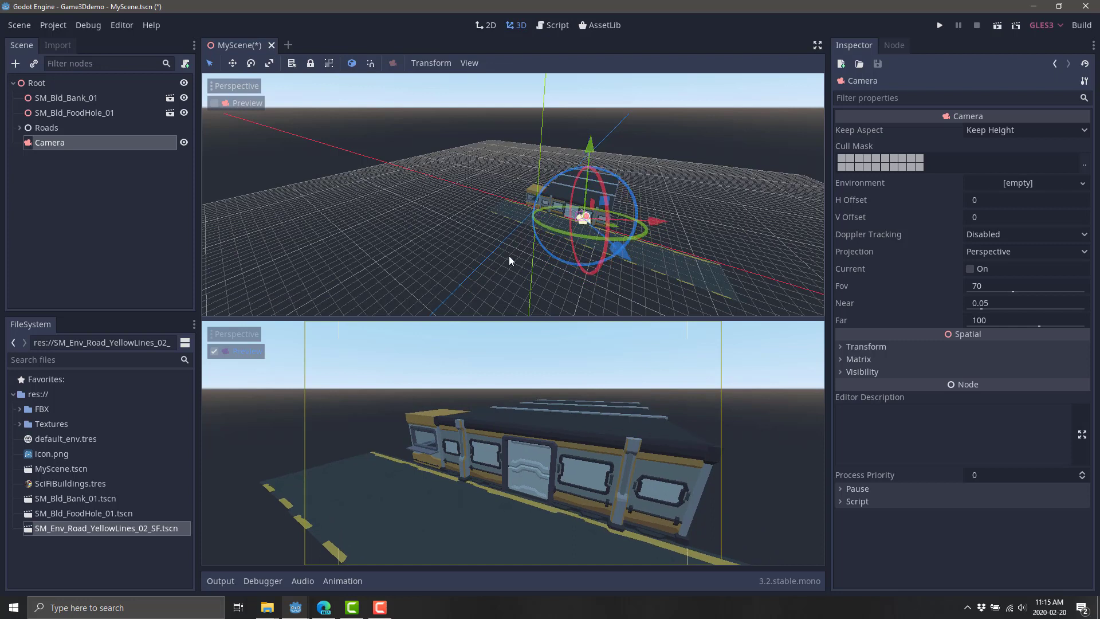
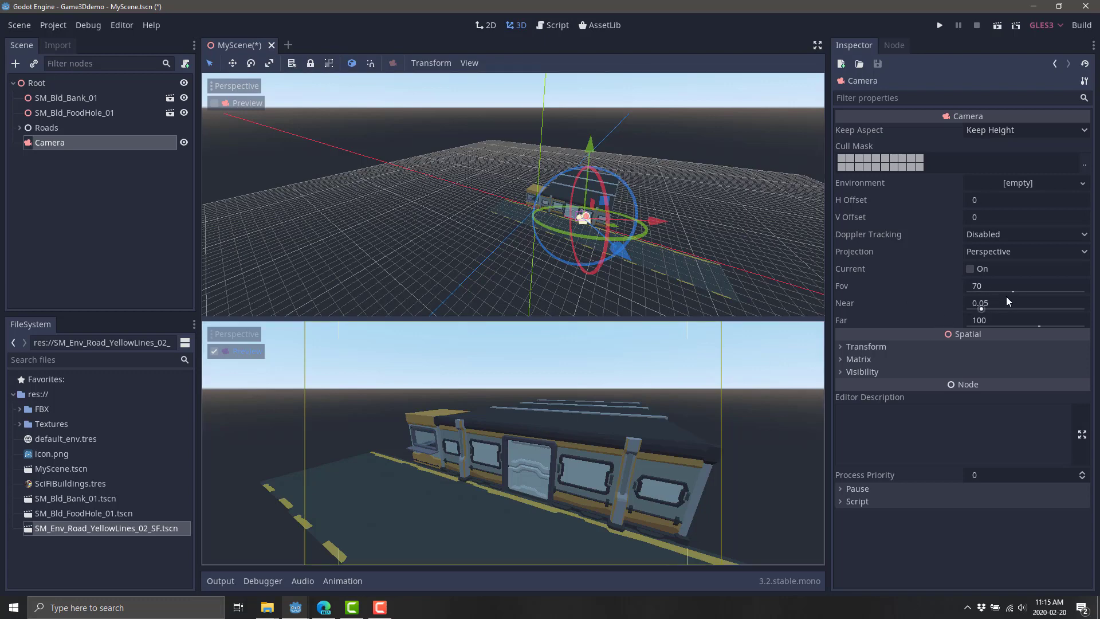
Set the camera's Fov to 45.8, Near to 0.03 and Far to 39.3
{"action": "left_click_drag", "start_coordinate": [1013, 292], "coordinate": [977, 309]}
{"action": "mouse_move", "coordinate": [1038, 324]}
{"action": "left_mouse_down"}
{"action": "mouse_move", "coordinate": [1009, 326]}
{"action": "mouse_move", "coordinate": [1031, 326]}
{"action": "left_mouse_up"}
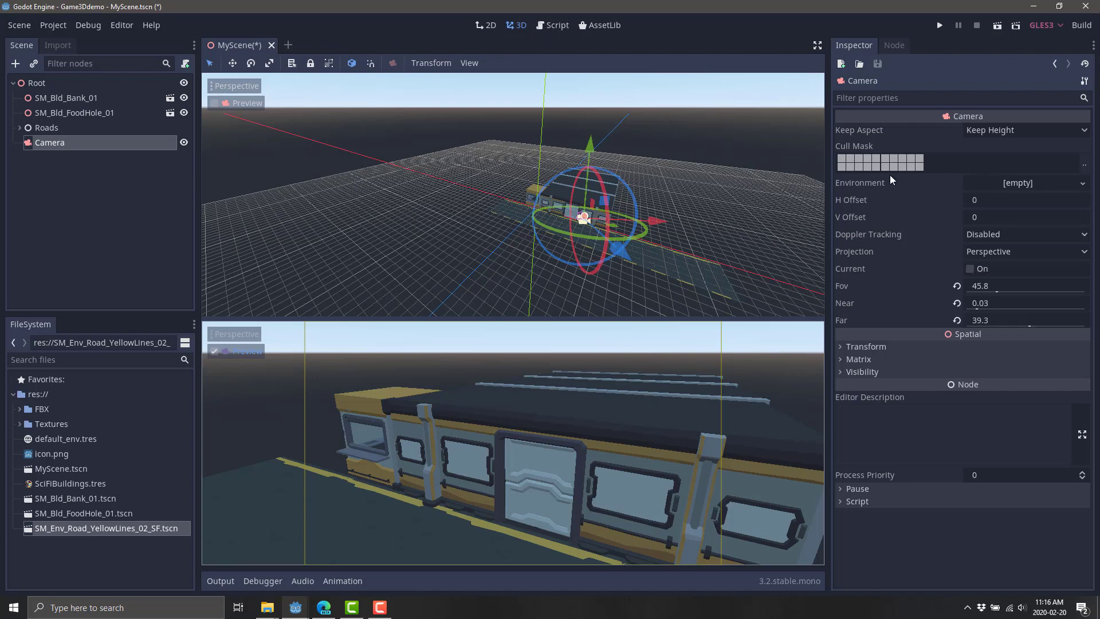
Assign a new Environment resource to the camera and open it for editing
{"action": "left_click", "coordinate": [1082, 183]}
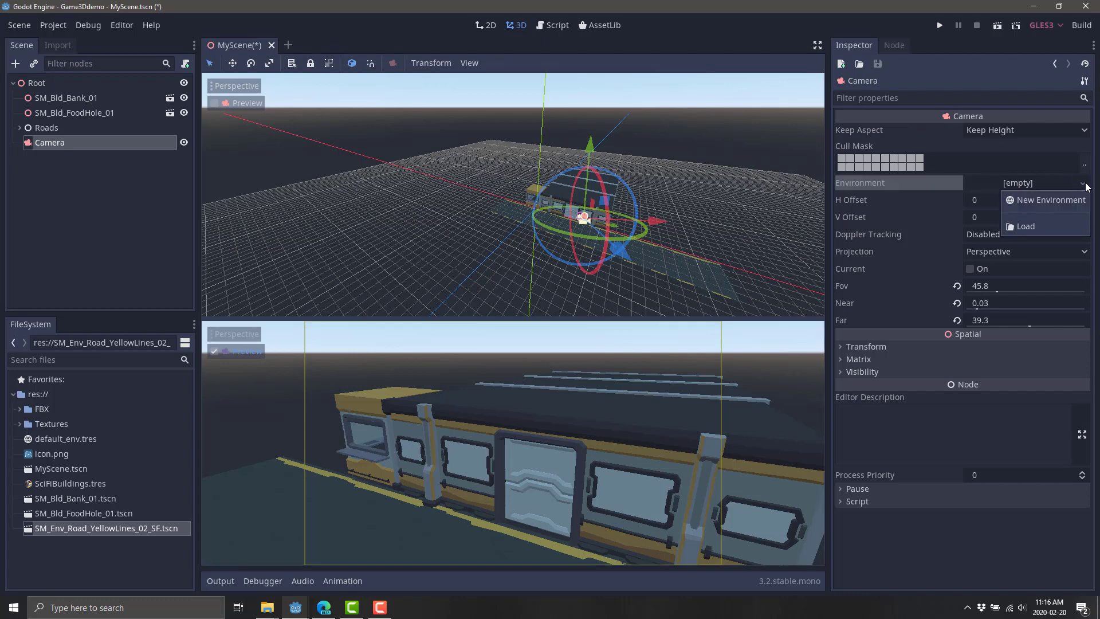
{"action": "left_click", "coordinate": [1045, 198]}
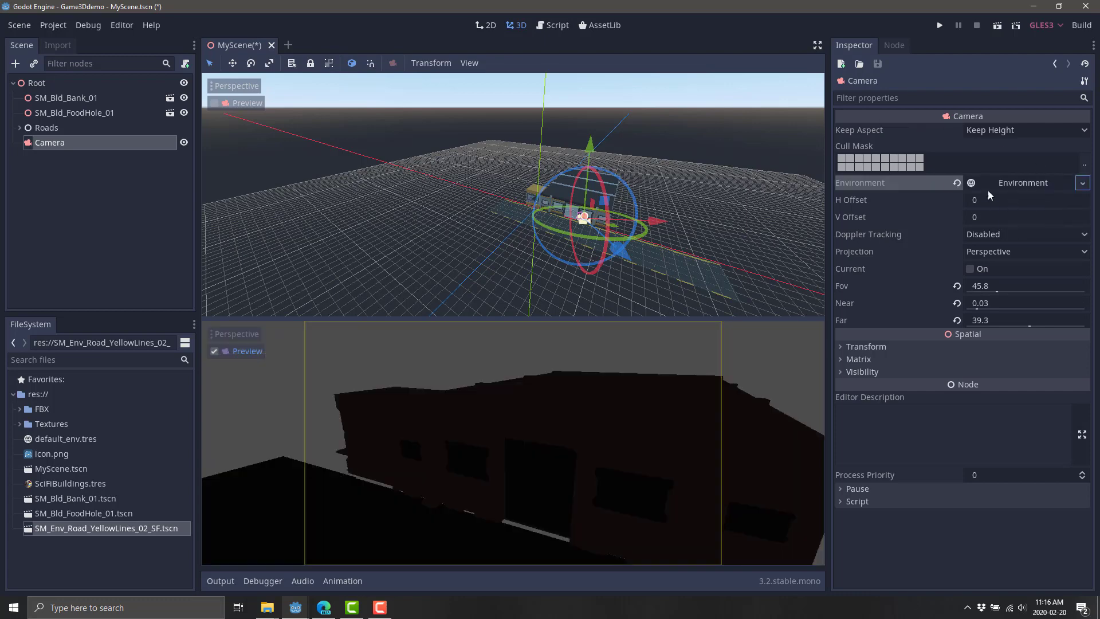
{"action": "left_click", "coordinate": [1082, 183]}
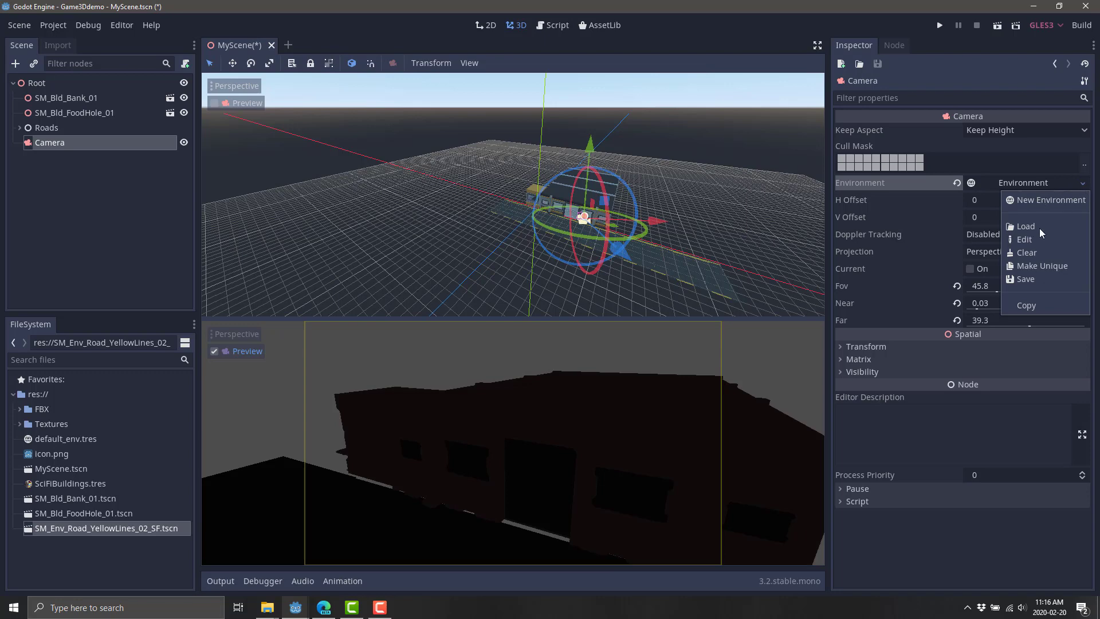
{"action": "left_click", "coordinate": [1029, 242]}
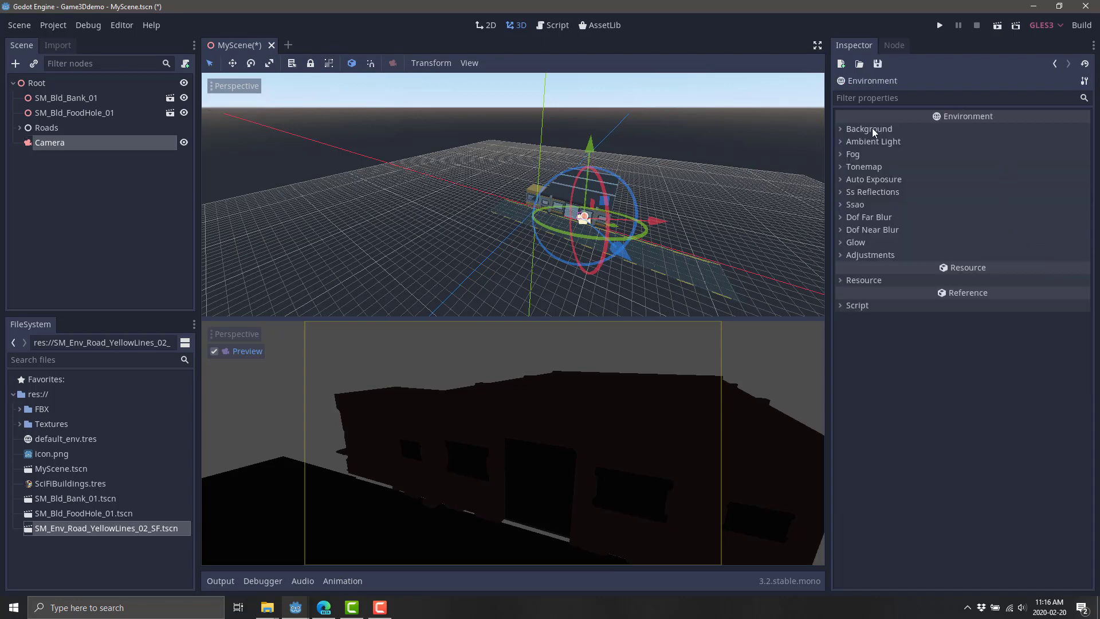
Save the environment resource in res:// as WorldEnvironment.tres
{"action": "left_click", "coordinate": [877, 64]}
{"action": "left_click", "coordinate": [882, 82]}
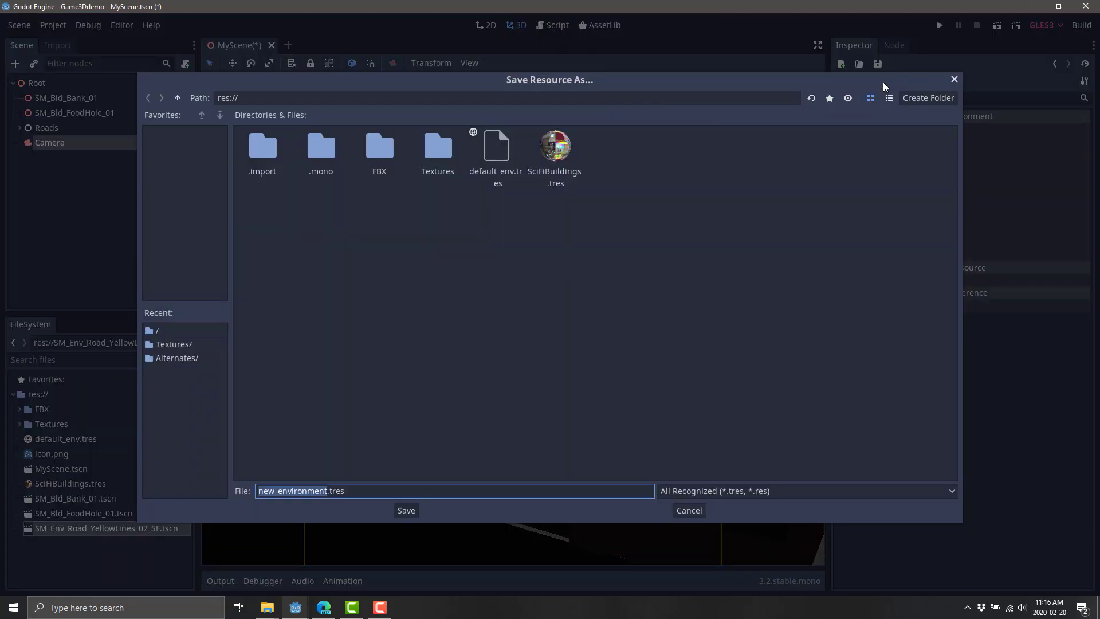
{"action": "type", "text": "WorldEnv"}
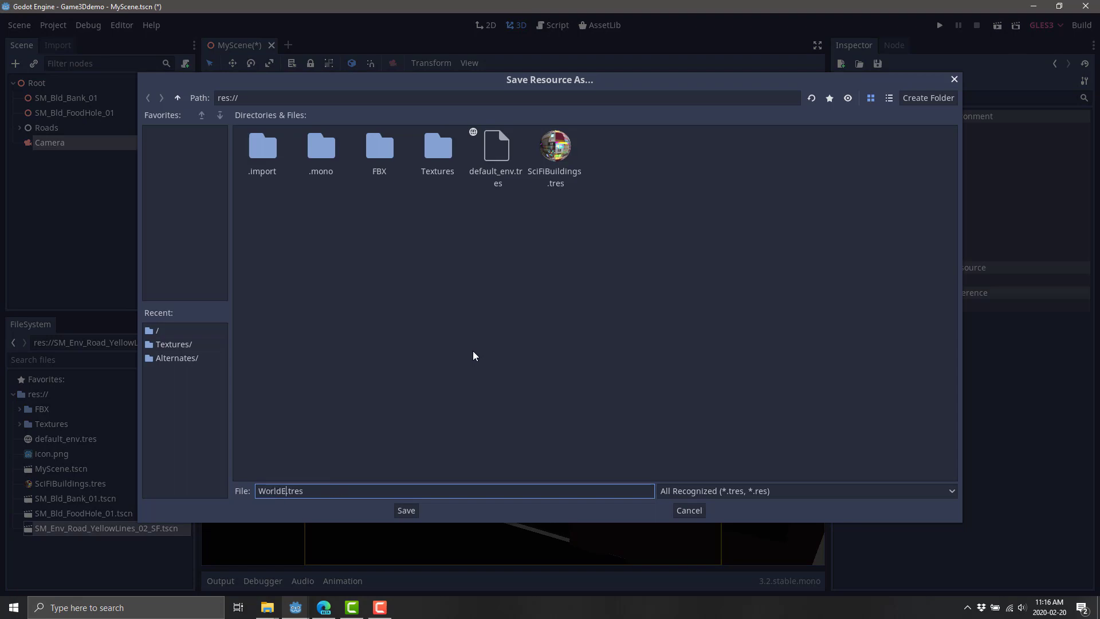
{"action": "type", "text": "ironment"}
{"action": "key", "text": "Return"}
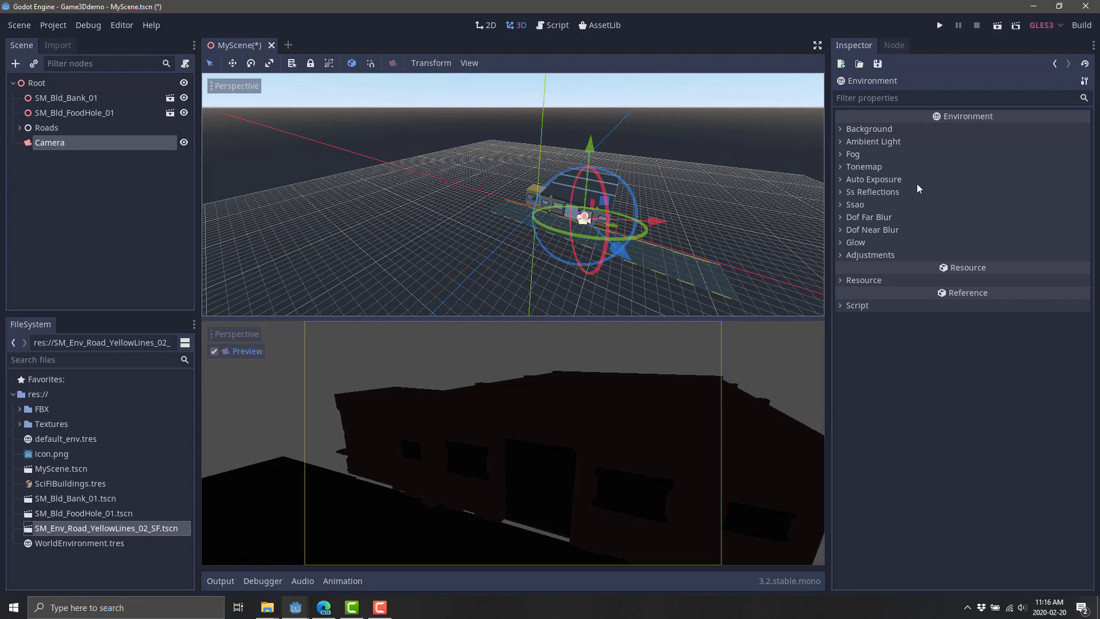
{"action": "left_click", "coordinate": [846, 131]}
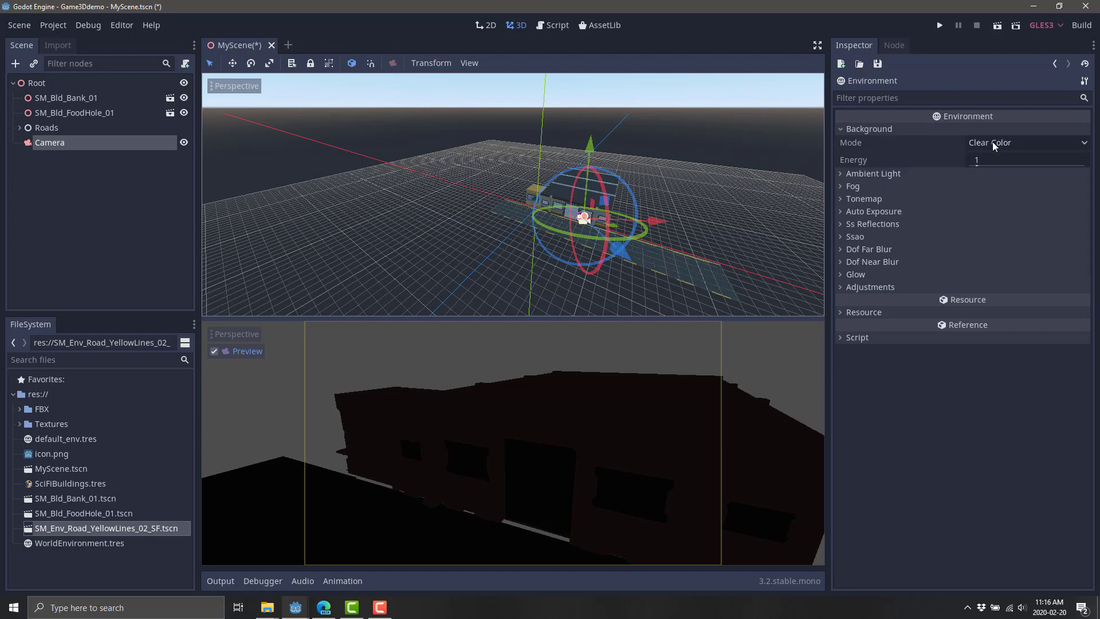
{"action": "left_click", "coordinate": [1022, 144]}
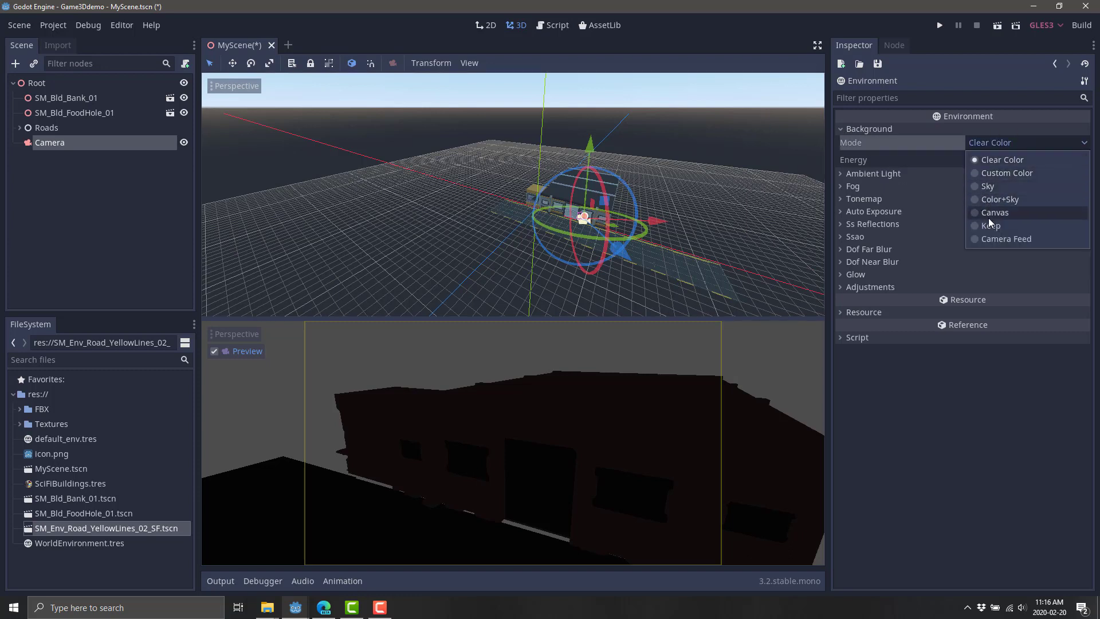
{"action": "left_click", "coordinate": [941, 146]}
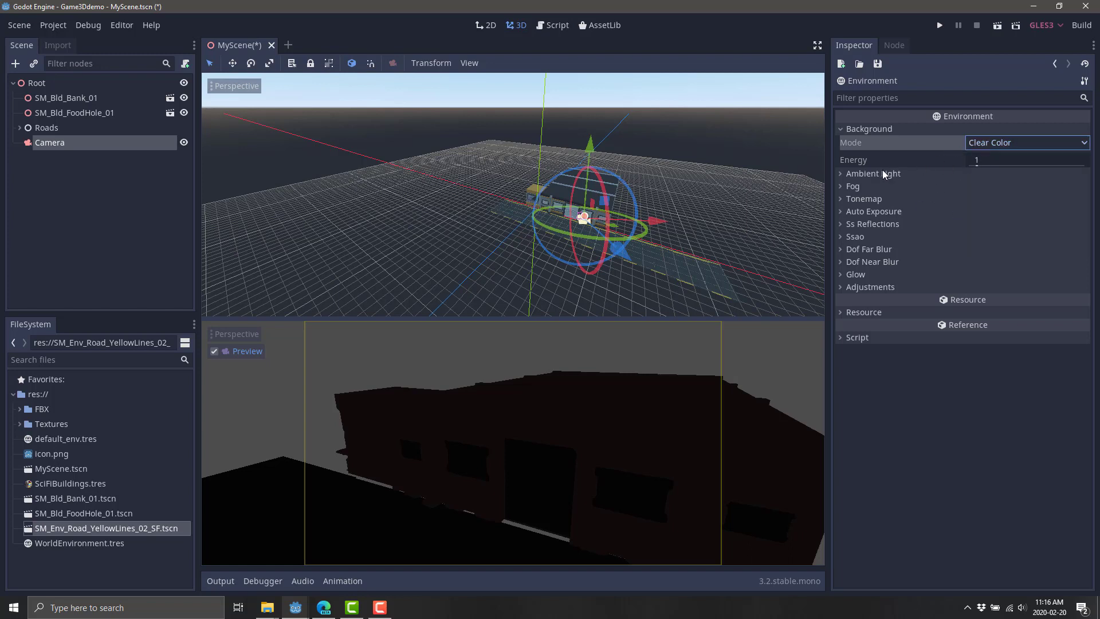
Set the environment's ambient light color to white (ffffff) and its ambient energy to 0.2
{"action": "left_click", "coordinate": [842, 174]}
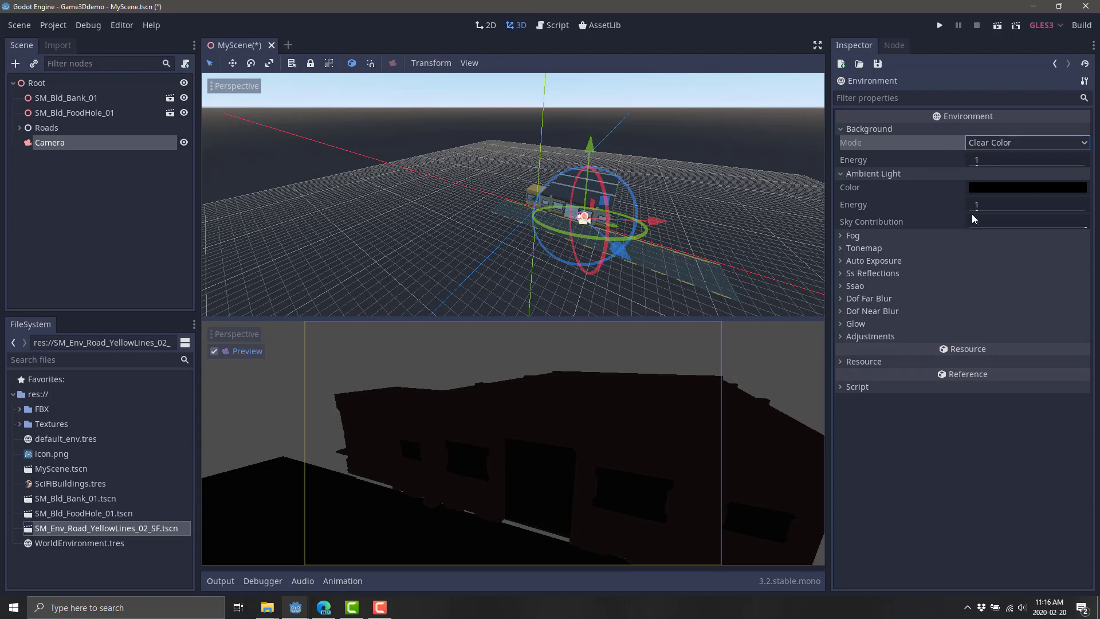
{"action": "left_click", "coordinate": [994, 189]}
{"action": "left_click_drag", "start_coordinate": [813, 34], "coordinate": [768, 7]}
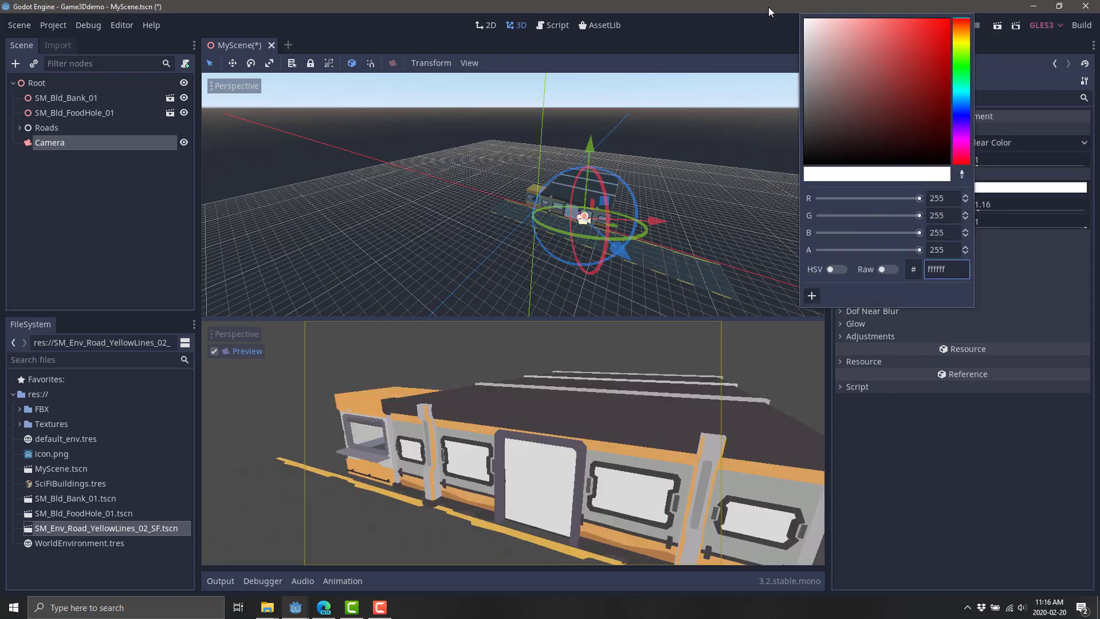
{"action": "left_click", "coordinate": [1024, 265]}
{"action": "mouse_move", "coordinate": [977, 206]}
{"action": "left_mouse_down"}
{"action": "mouse_move", "coordinate": [1045, 211]}
{"action": "mouse_move", "coordinate": [972, 210]}
{"action": "left_mouse_up"}
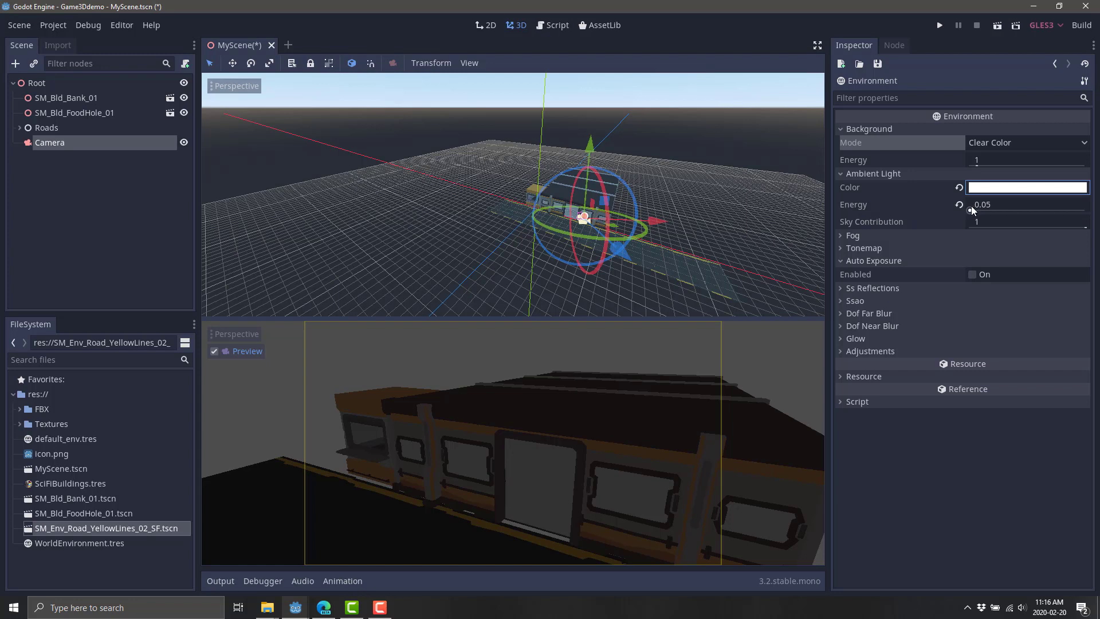
{"action": "left_click", "coordinate": [983, 210]}
{"action": "left_click", "coordinate": [983, 204]}
{"action": "type", "text": "0.2"}
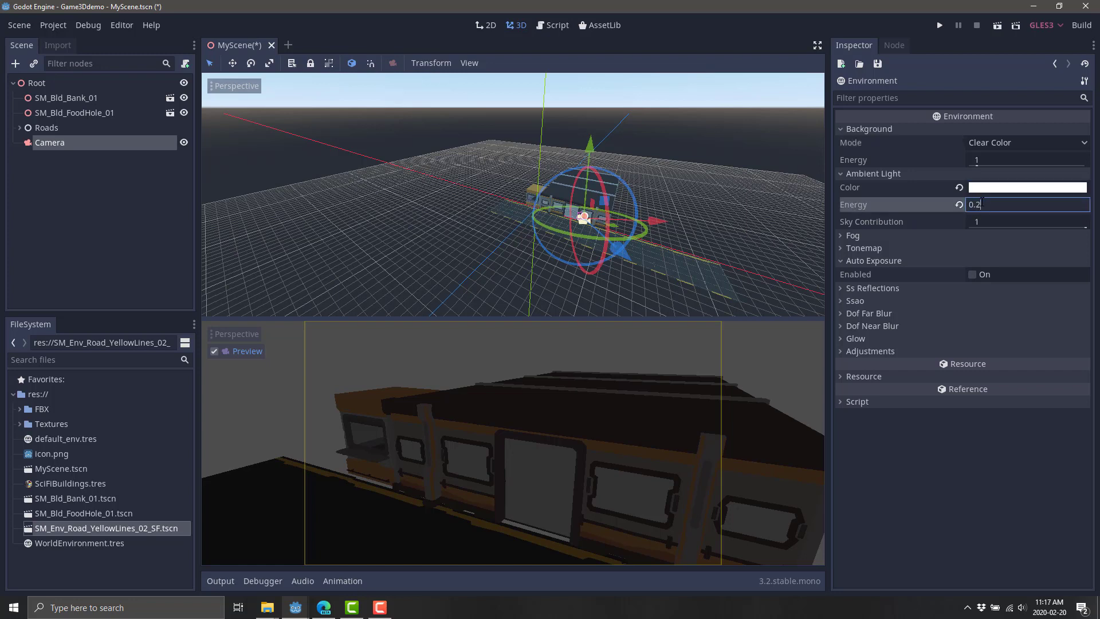
{"action": "key", "text": "Return"}
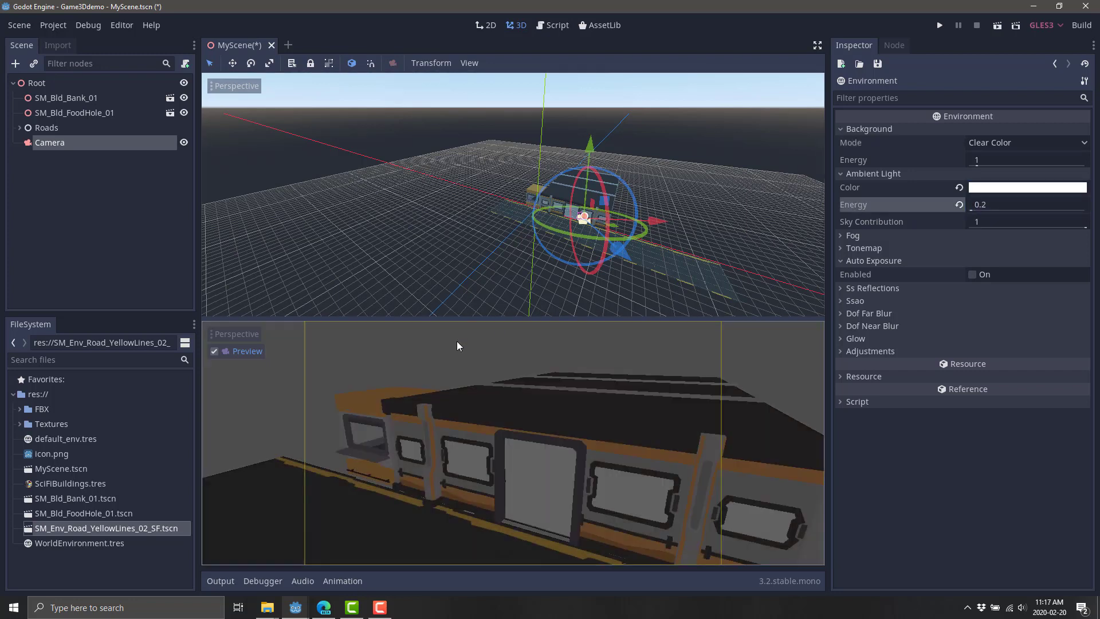
Change the ambient light color to a pale lavender blue
{"action": "left_click", "coordinate": [1029, 189]}
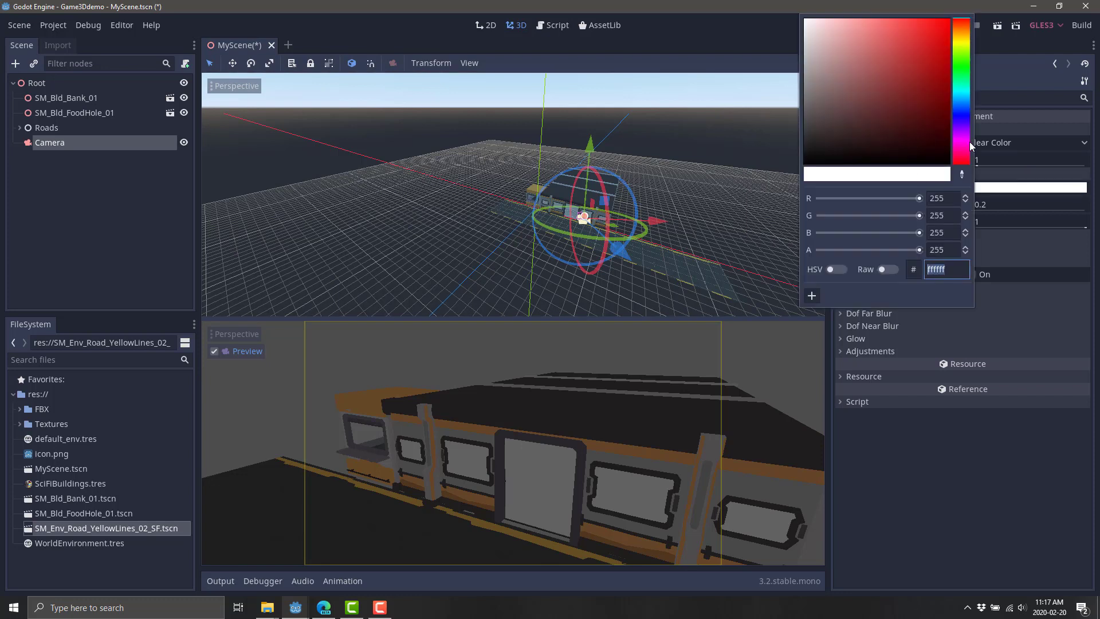
{"action": "left_click", "coordinate": [965, 114]}
{"action": "left_click", "coordinate": [938, 38]}
{"action": "left_click", "coordinate": [928, 37]}
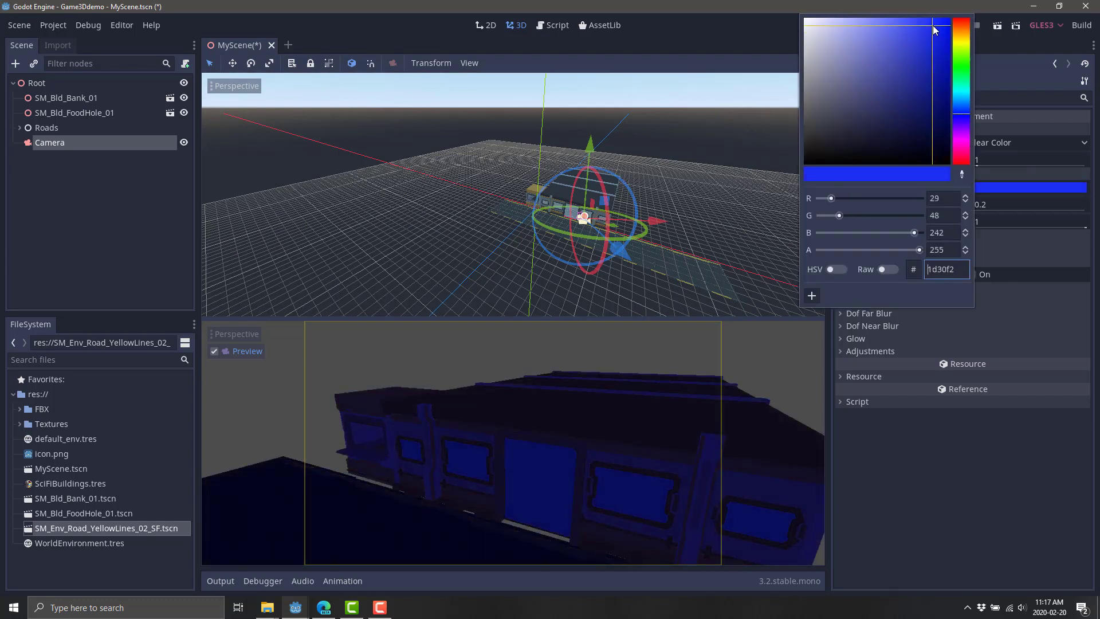
{"action": "left_click_drag", "start_coordinate": [919, 100], "coordinate": [832, 18]}
{"action": "left_click", "coordinate": [958, 412]}
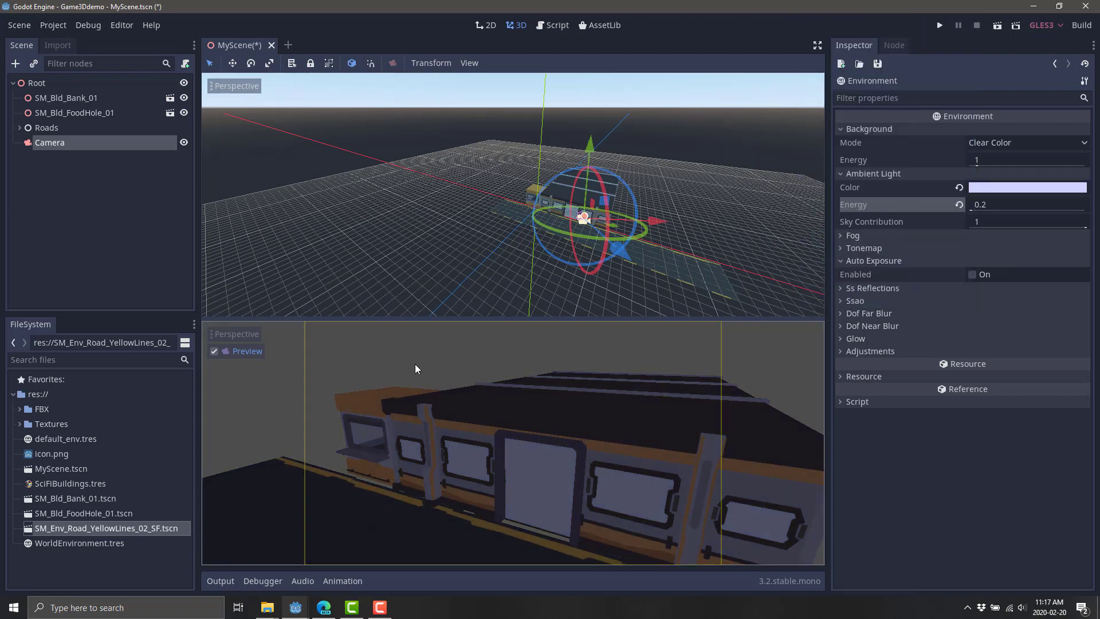
Select the SM_Bld_FoodHole_01 building in the scene
{"action": "left_click", "coordinate": [533, 193]}
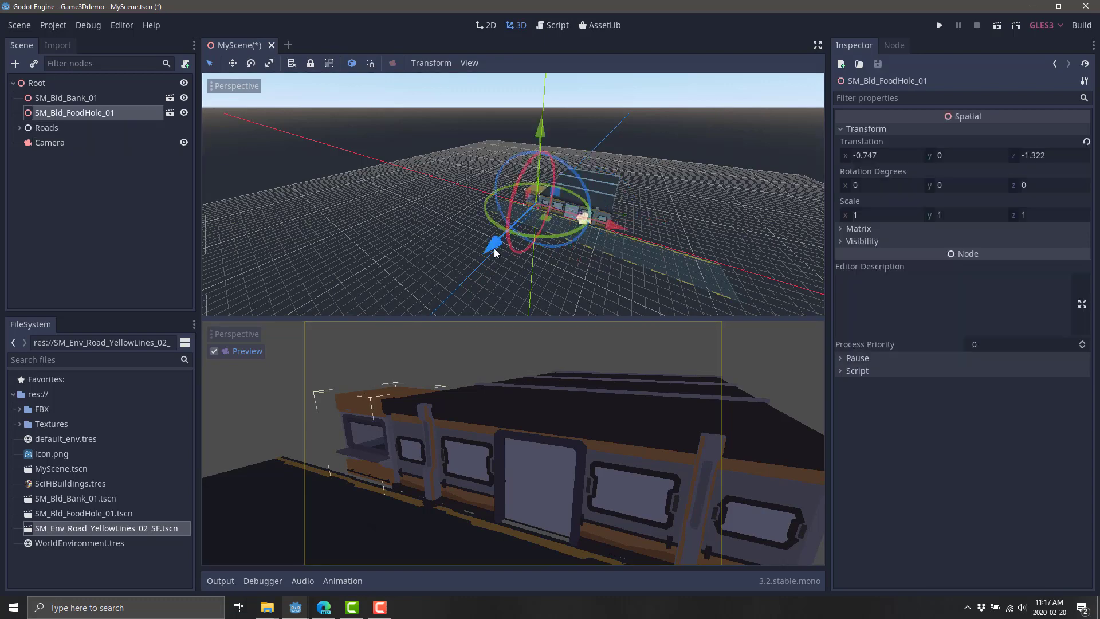
Move the SM_Bld_FoodHole_01 building along its Z axis to about -1.009 and open the WorldEnvironment.tres resource
{"action": "left_click_drag", "start_coordinate": [494, 248], "coordinate": [491, 251]}
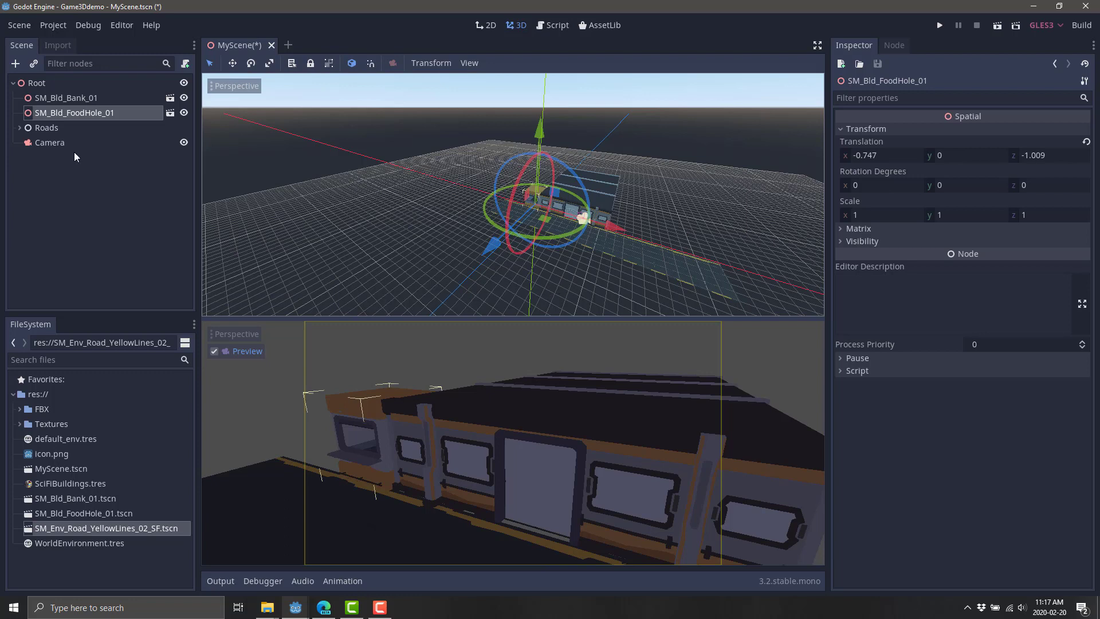
{"action": "double_click", "coordinate": [91, 543]}
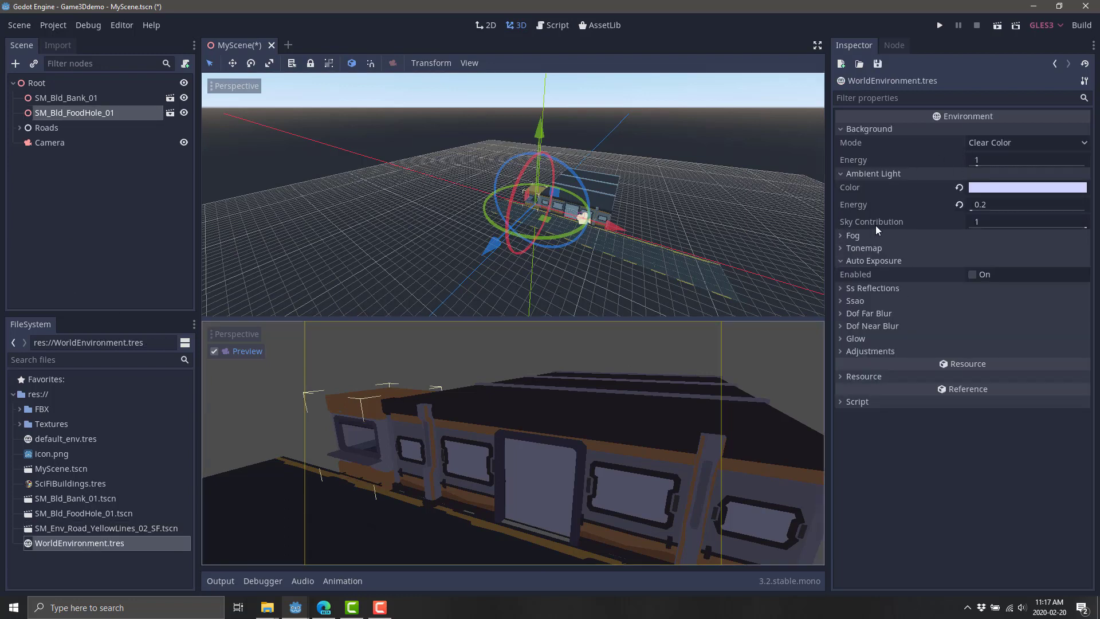
Try enabling fog in the environment and switch it back off
{"action": "left_click", "coordinate": [841, 171]}
{"action": "left_click", "coordinate": [841, 171]}
{"action": "left_click", "coordinate": [842, 235]}
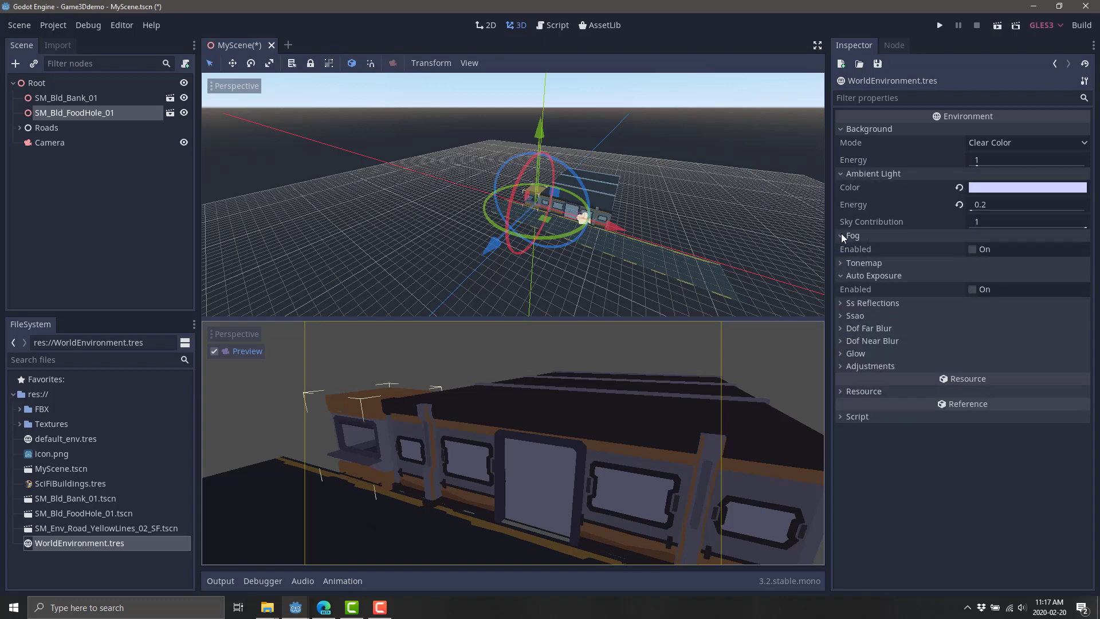
{"action": "left_click", "coordinate": [972, 248]}
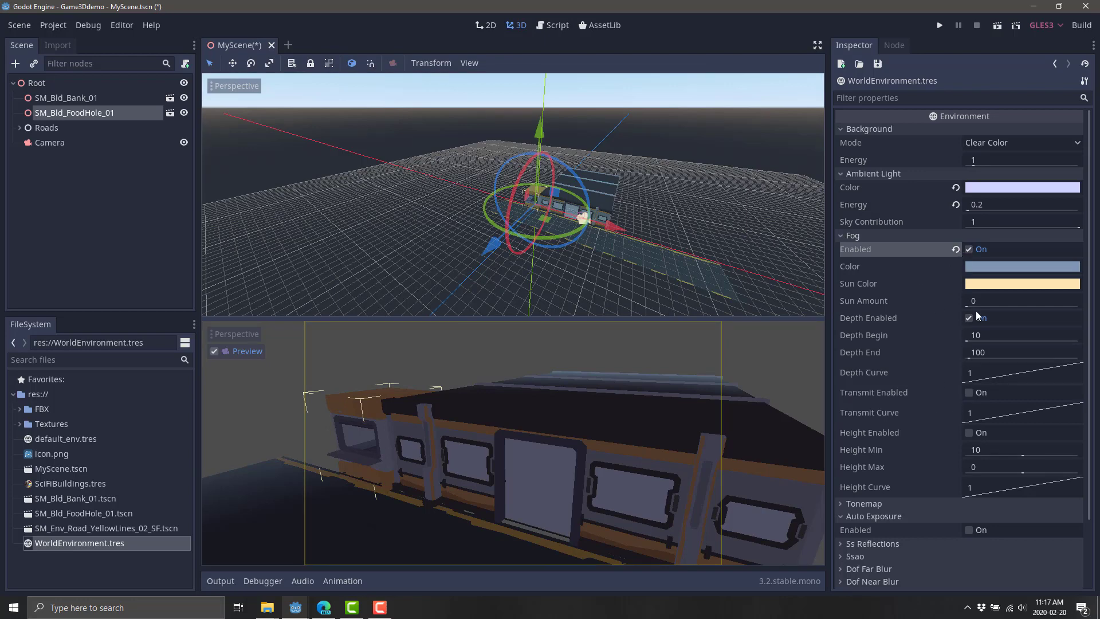
{"action": "left_click", "coordinate": [970, 250]}
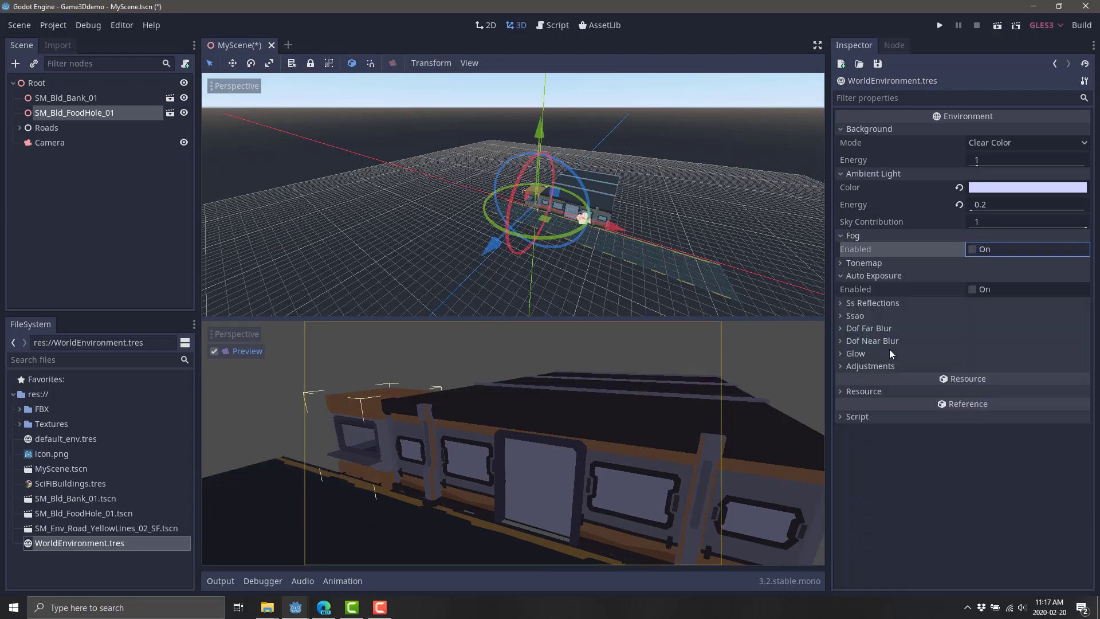
Try auto exposure in the environment with an adjusted maximum luma and disable it again
{"action": "left_click", "coordinate": [972, 289]}
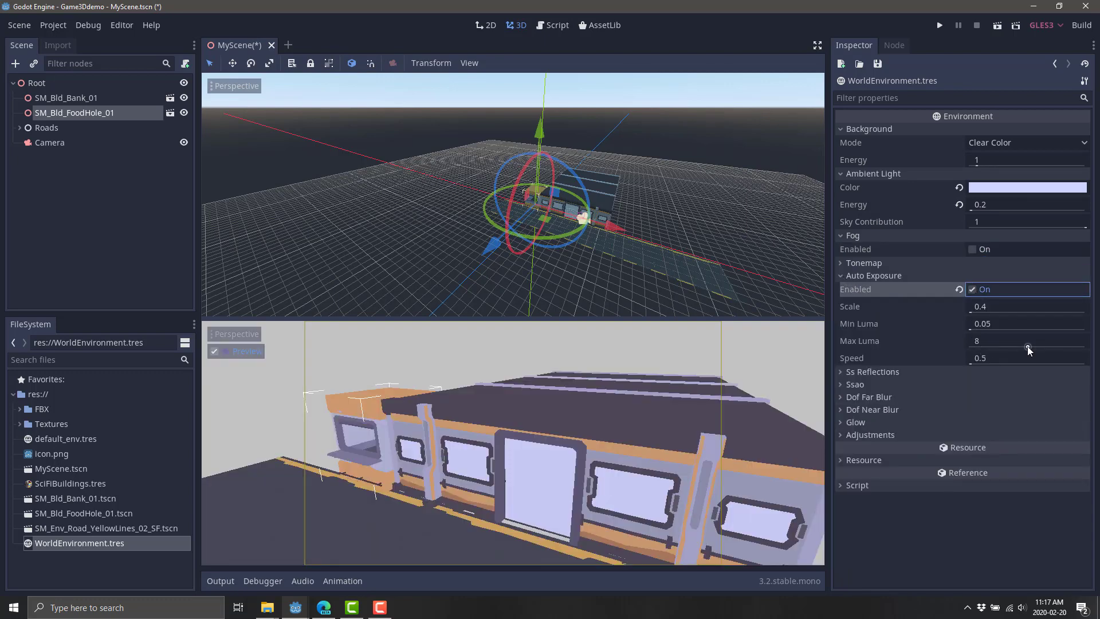
{"action": "left_click_drag", "start_coordinate": [1029, 349], "coordinate": [982, 345]}
{"action": "left_click", "coordinate": [973, 289]}
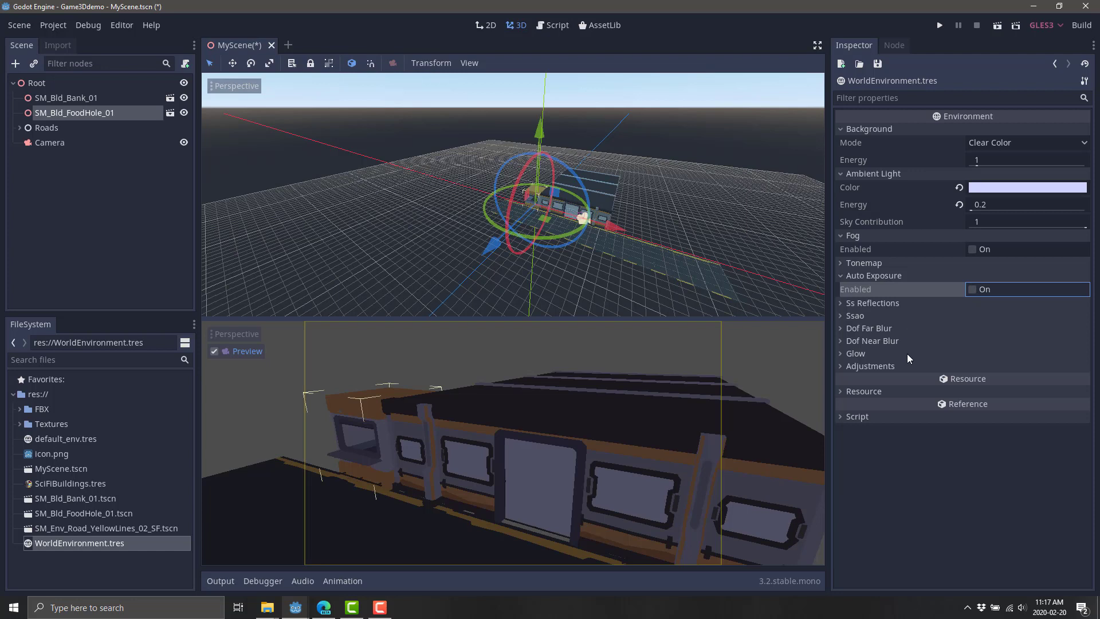
Enable SSAO in the environment and raise the tonemap exposure to about 1.96
{"action": "left_click", "coordinate": [843, 315]}
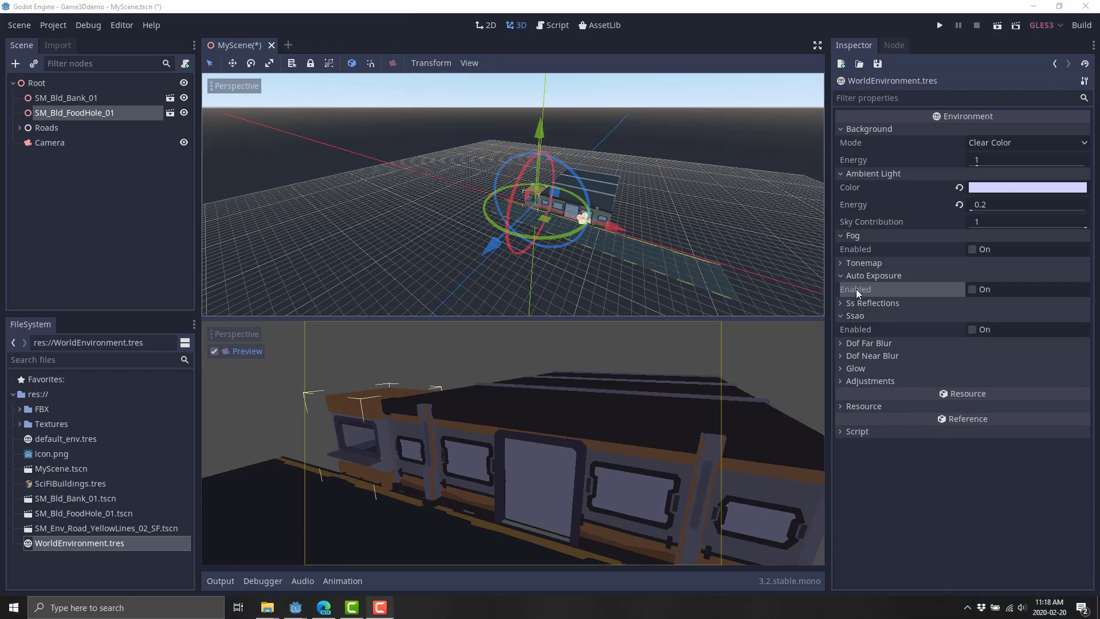
{"action": "left_click", "coordinate": [972, 329]}
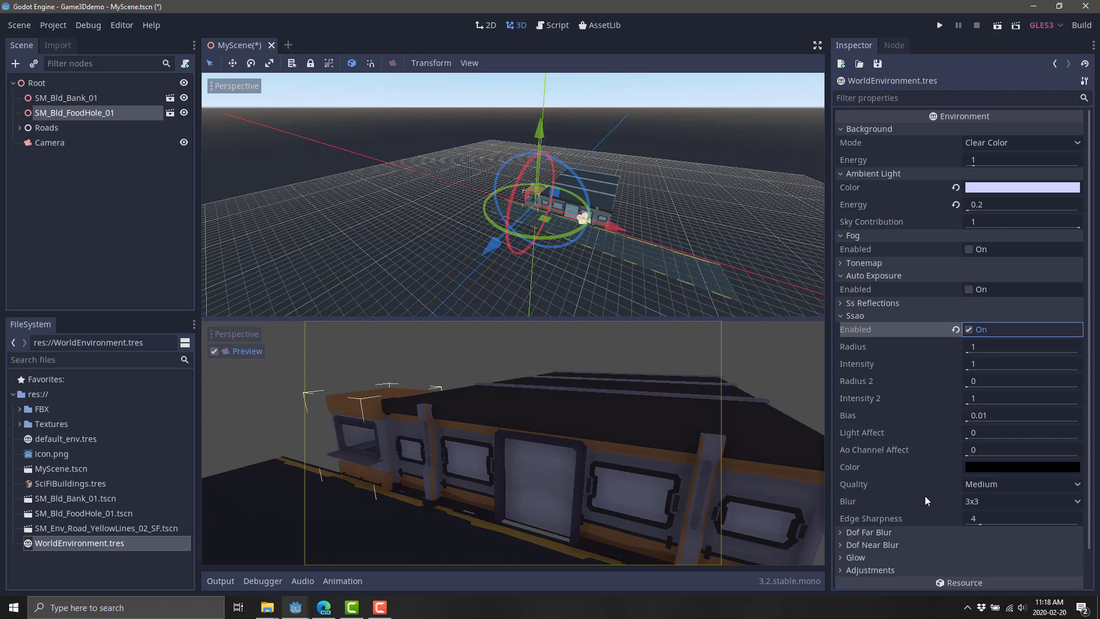
{"action": "left_click", "coordinate": [841, 265]}
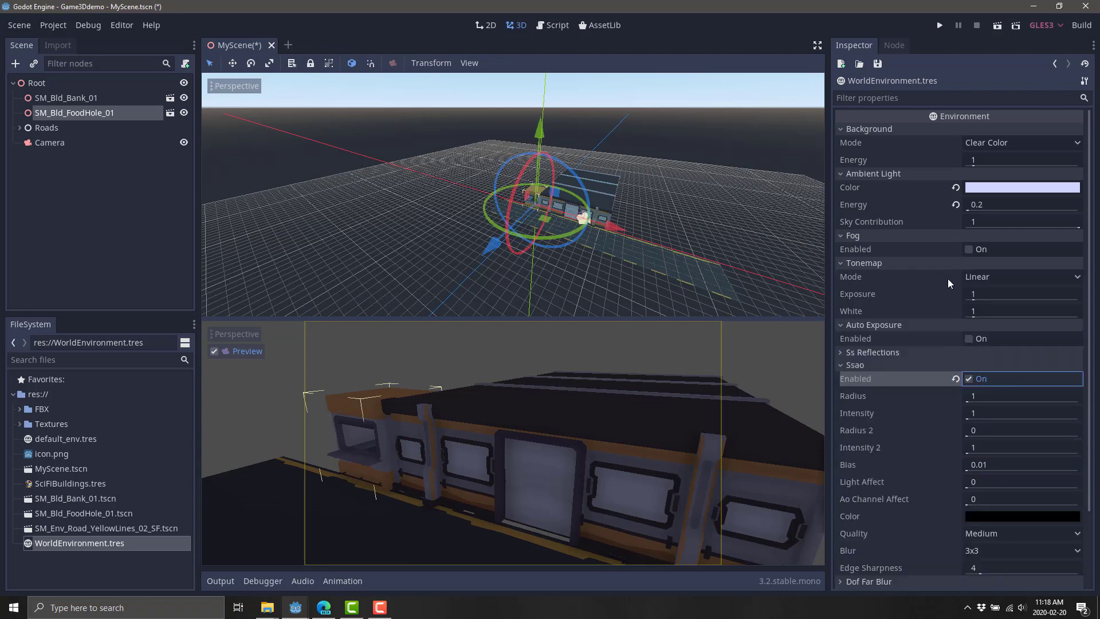
{"action": "left_click", "coordinate": [840, 265]}
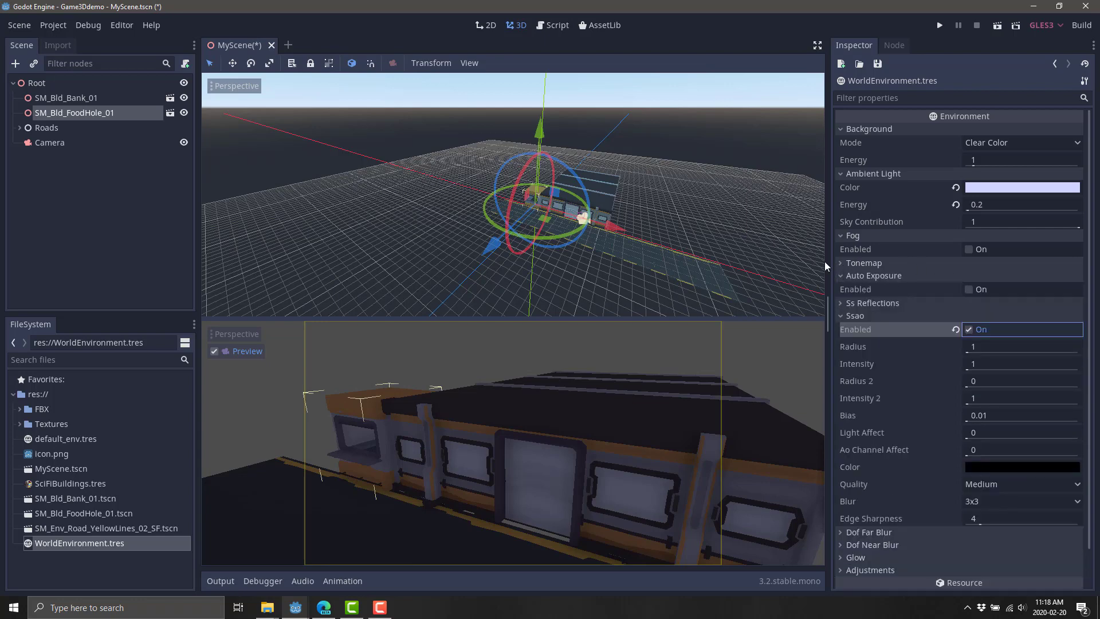
{"action": "left_click", "coordinate": [841, 265]}
{"action": "left_click_drag", "start_coordinate": [974, 293], "coordinate": [996, 294]}
Enable depth-of-field far blur in the environment with a distance of about 300.85
{"action": "scroll", "coordinate": [858, 365], "scroll_direction": "down", "scroll_amount": 3}
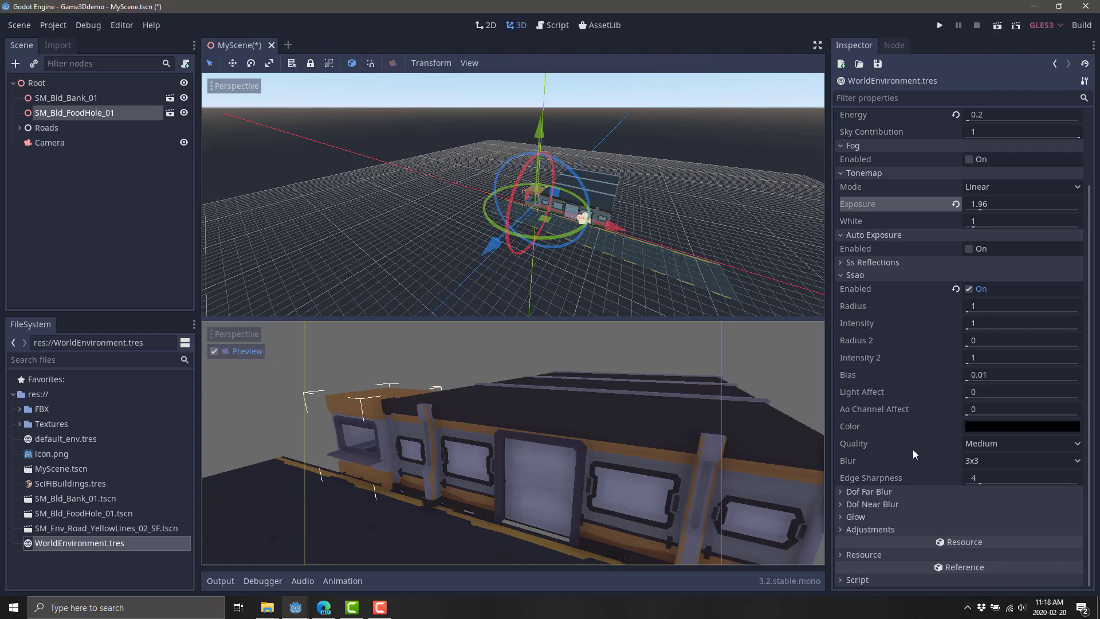
{"action": "left_click", "coordinate": [842, 491]}
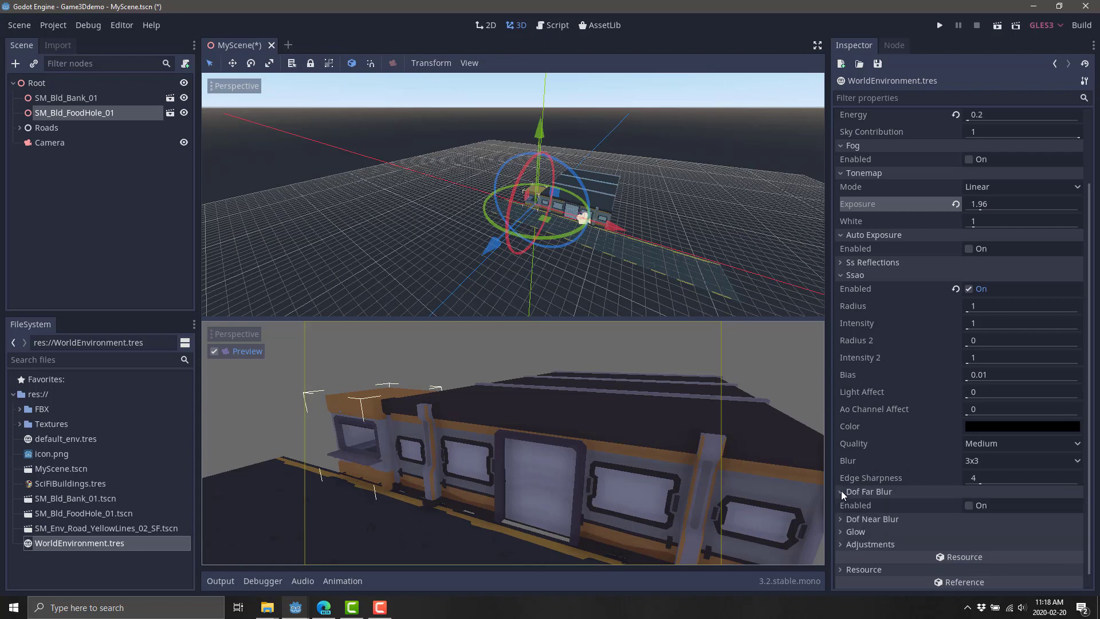
{"action": "left_click", "coordinate": [973, 508]}
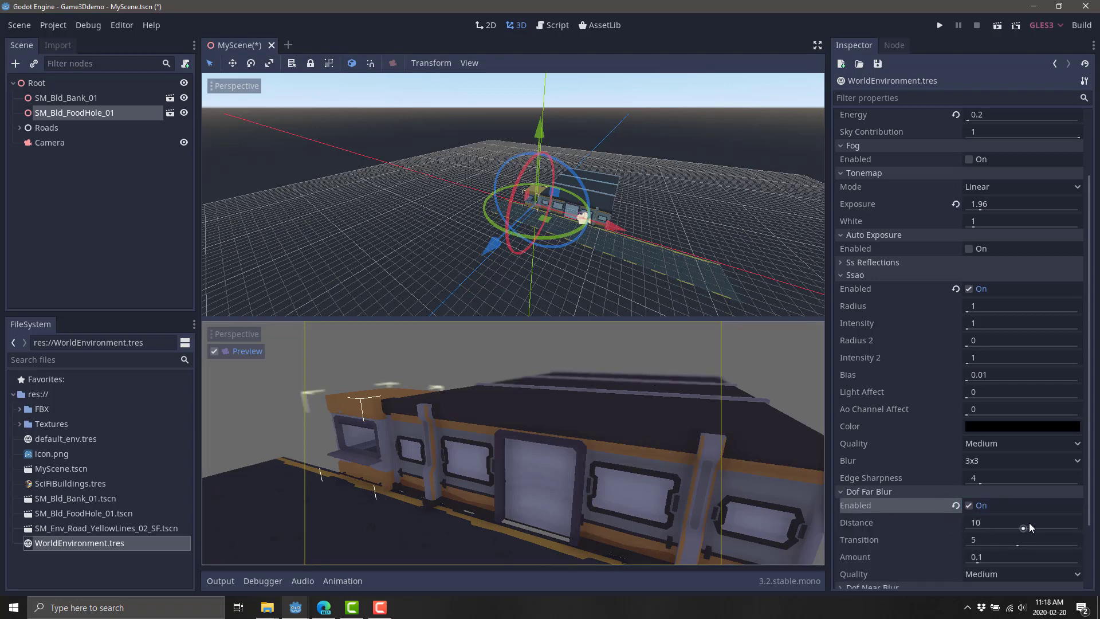
{"action": "mouse_move", "coordinate": [1030, 528]}
{"action": "left_mouse_down"}
{"action": "mouse_move", "coordinate": [1063, 534]}
{"action": "mouse_move", "coordinate": [1051, 531]}
{"action": "left_mouse_up"}
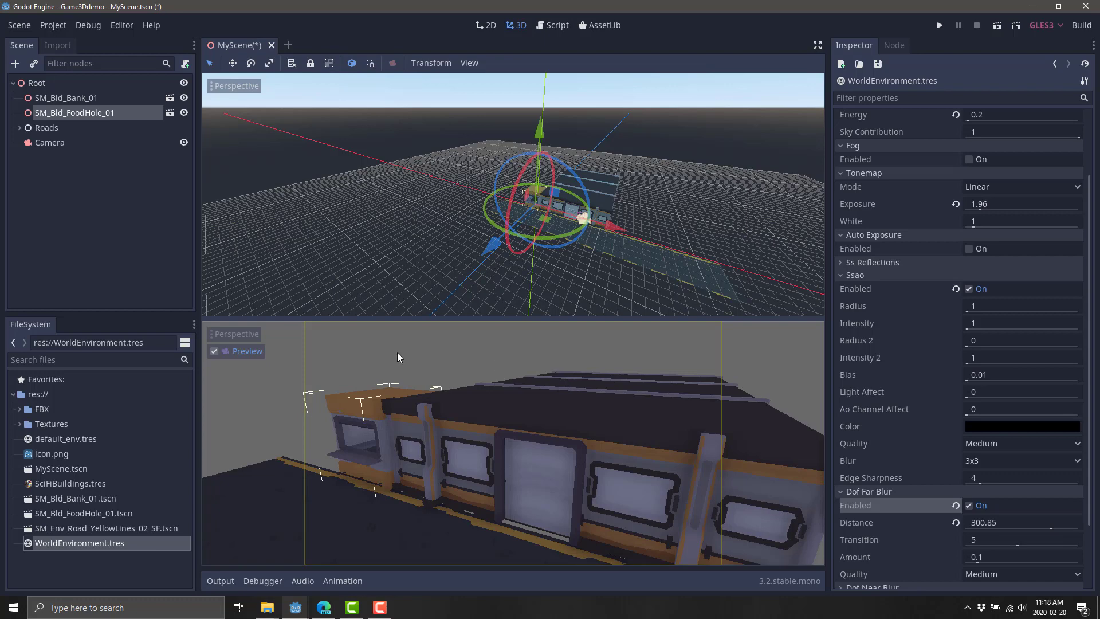
Place the SM_Bld_Background_Lrg_01.fbx model from the FBX folder into the 3D scene
{"action": "left_click", "coordinate": [20, 409]}
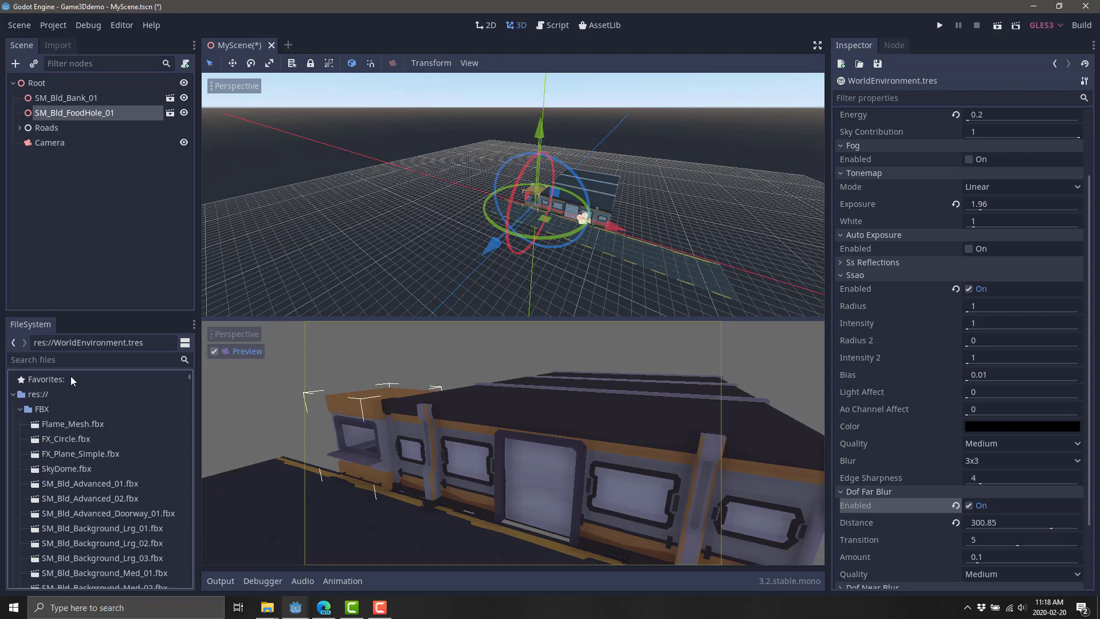
{"action": "left_click", "coordinate": [76, 356]}
{"action": "scroll", "coordinate": [124, 520], "scroll_direction": "down", "scroll_amount": 3}
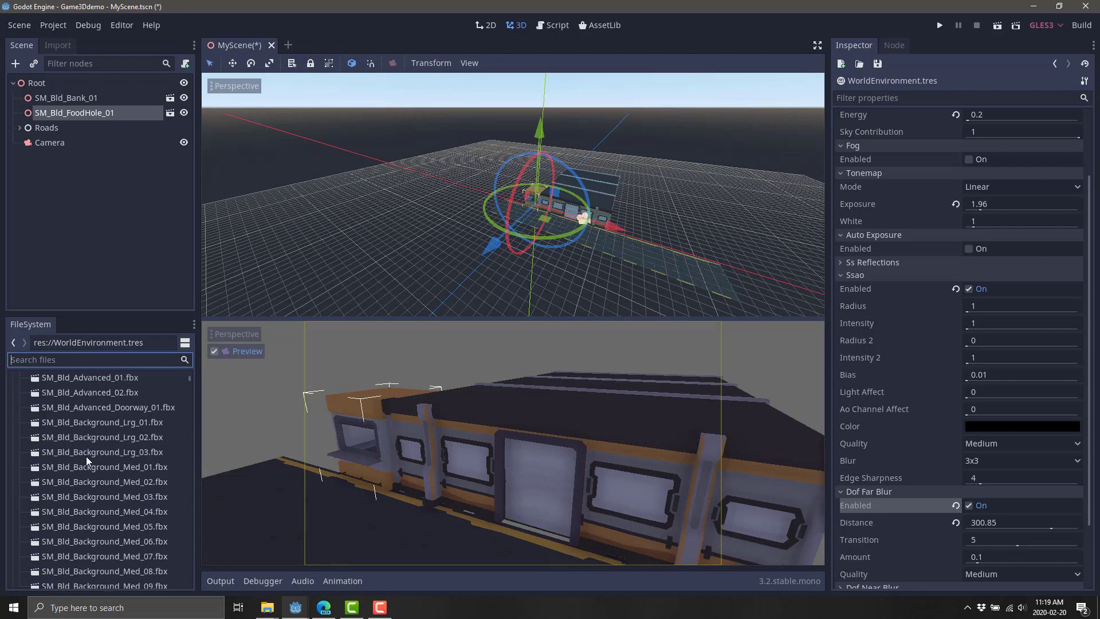
{"action": "left_click", "coordinate": [95, 422]}
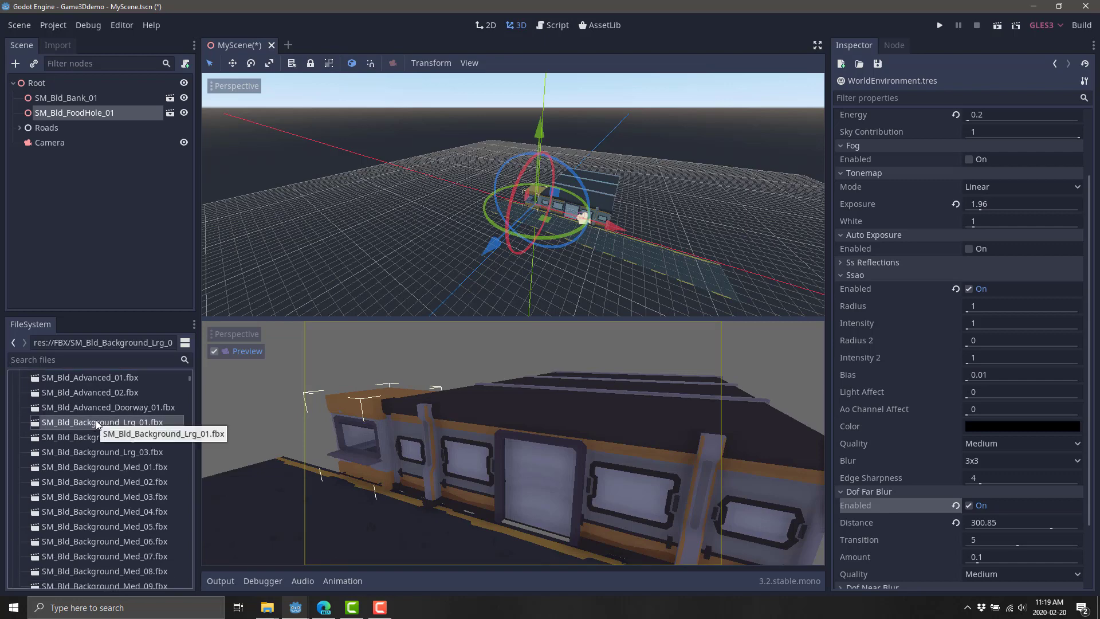
{"action": "left_click_drag", "start_coordinate": [97, 421], "coordinate": [379, 209]}
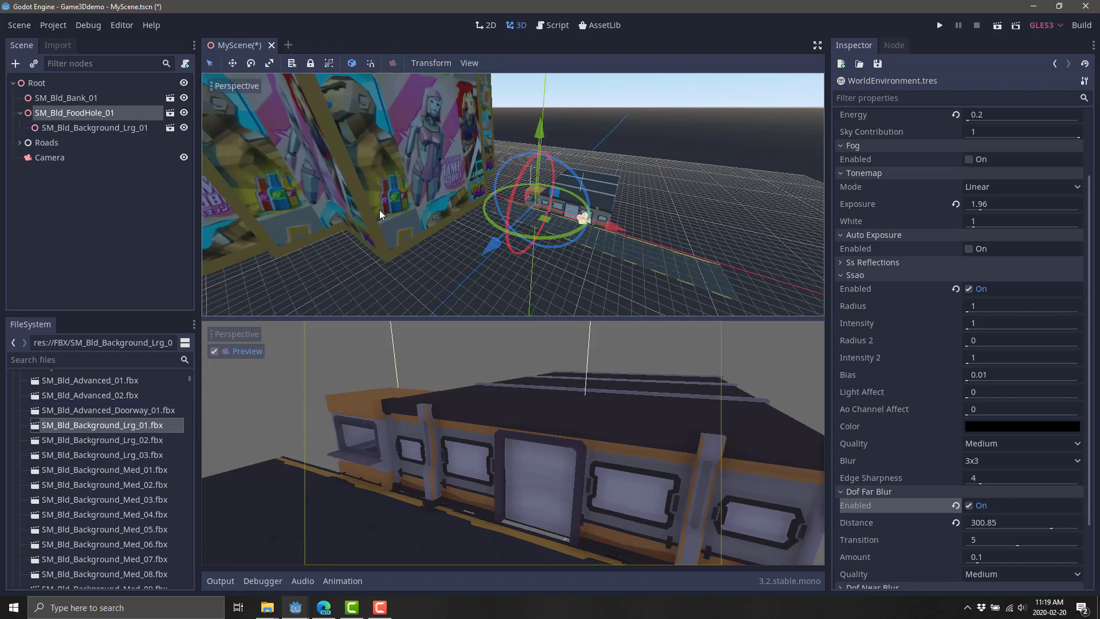
Move the large background building along its Z axis to stand behind the bank and food buildings
{"action": "scroll", "coordinate": [390, 229], "scroll_direction": "down", "scroll_amount": 5}
{"action": "scroll", "coordinate": [391, 231], "scroll_direction": "up", "scroll_amount": 5}
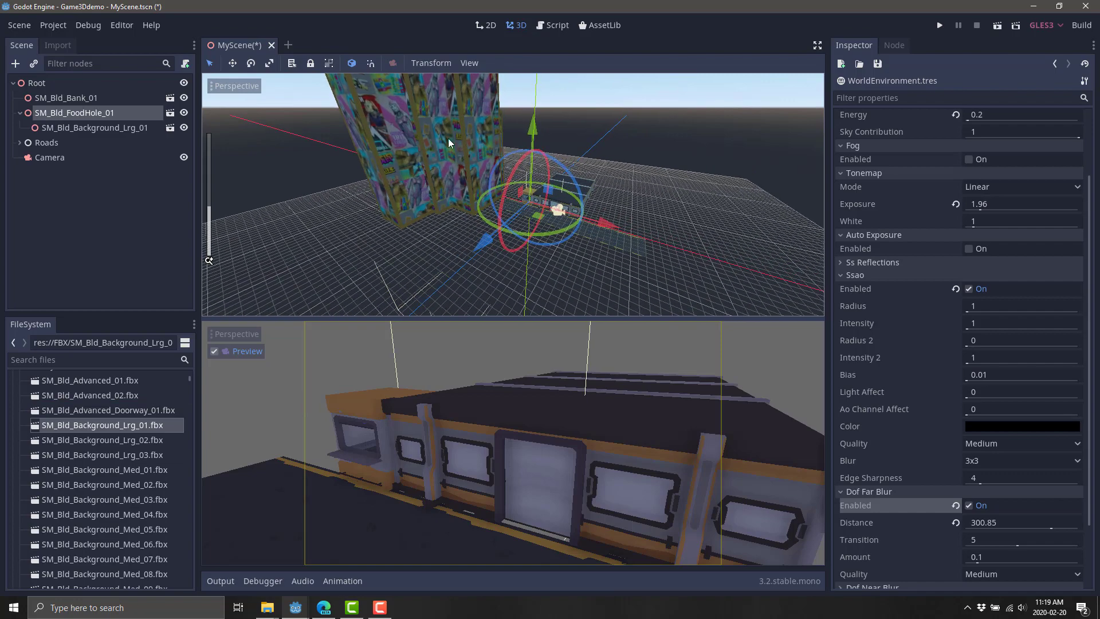
{"action": "left_click", "coordinate": [404, 164]}
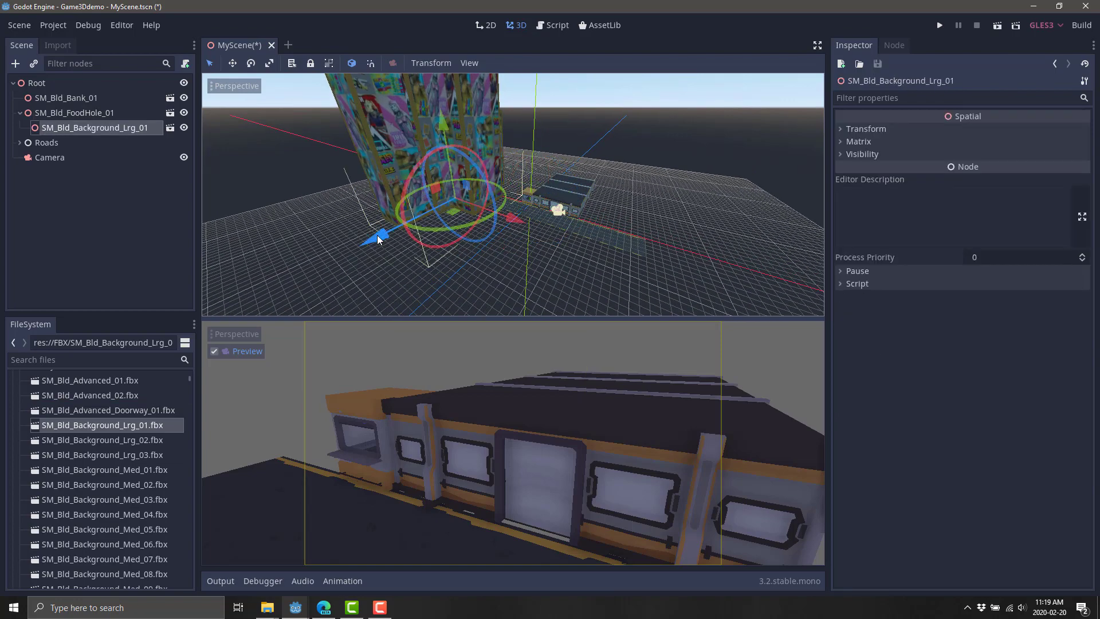
{"action": "left_click_drag", "start_coordinate": [377, 235], "coordinate": [566, 180]}
Reparent SM_Bld_Background_Lrg_01 from the FoodHole building to the Root node and select it
{"action": "scroll", "coordinate": [566, 184], "scroll_direction": "down", "scroll_amount": 5}
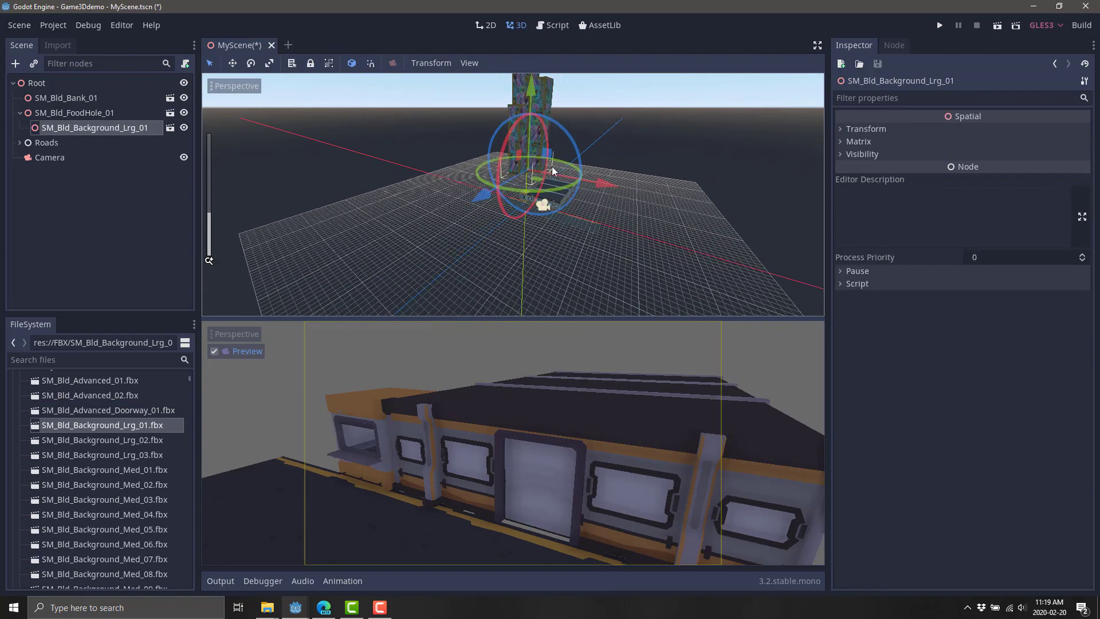
{"action": "left_click_drag", "start_coordinate": [68, 127], "coordinate": [36, 86]}
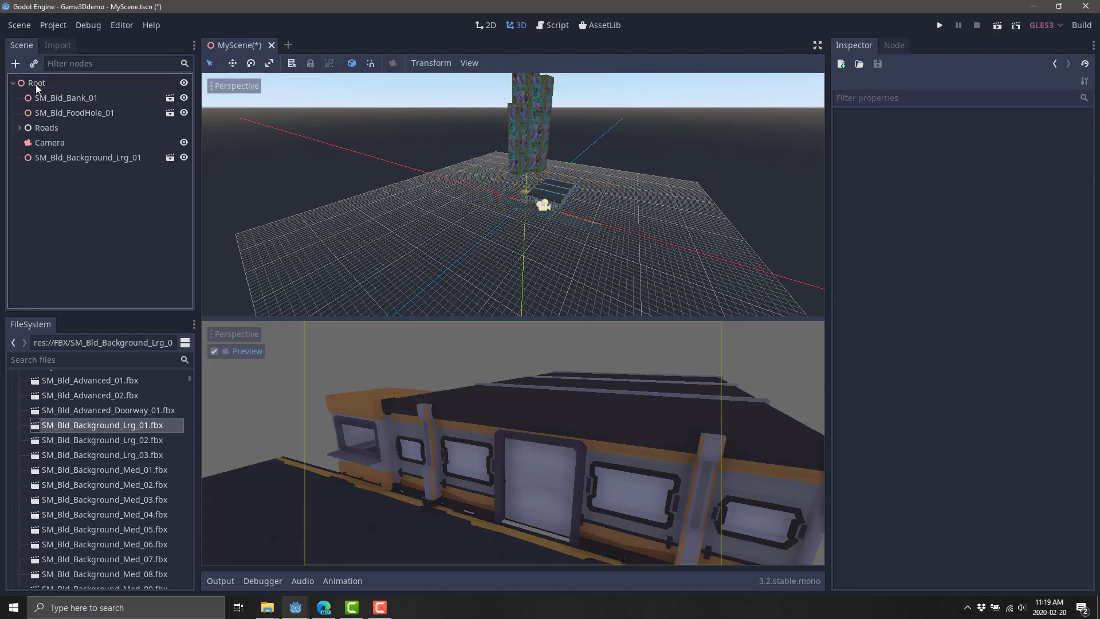
{"action": "left_click", "coordinate": [51, 160]}
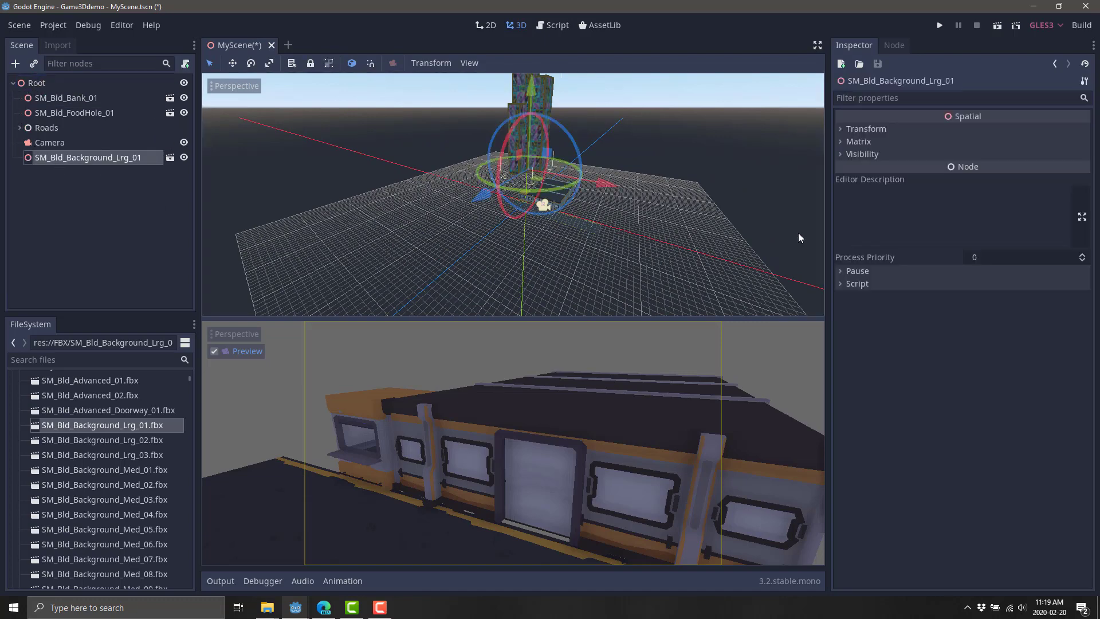
Open the SM_Bld_Background_Lrg_01 model as a new inherited scene
{"action": "left_click", "coordinate": [169, 158]}
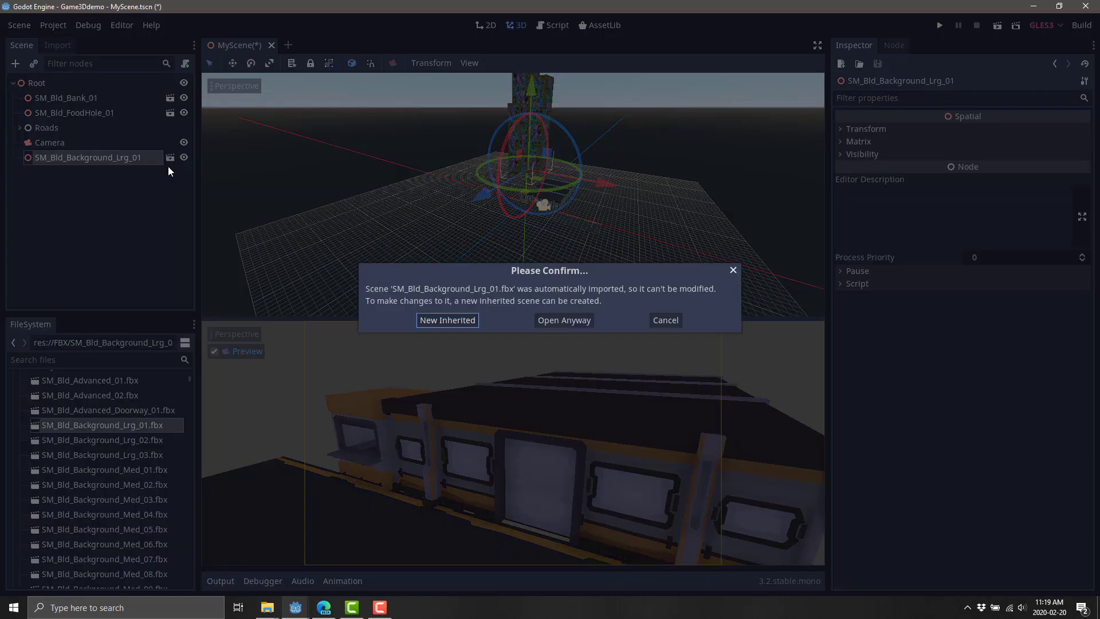
{"action": "left_click", "coordinate": [448, 320]}
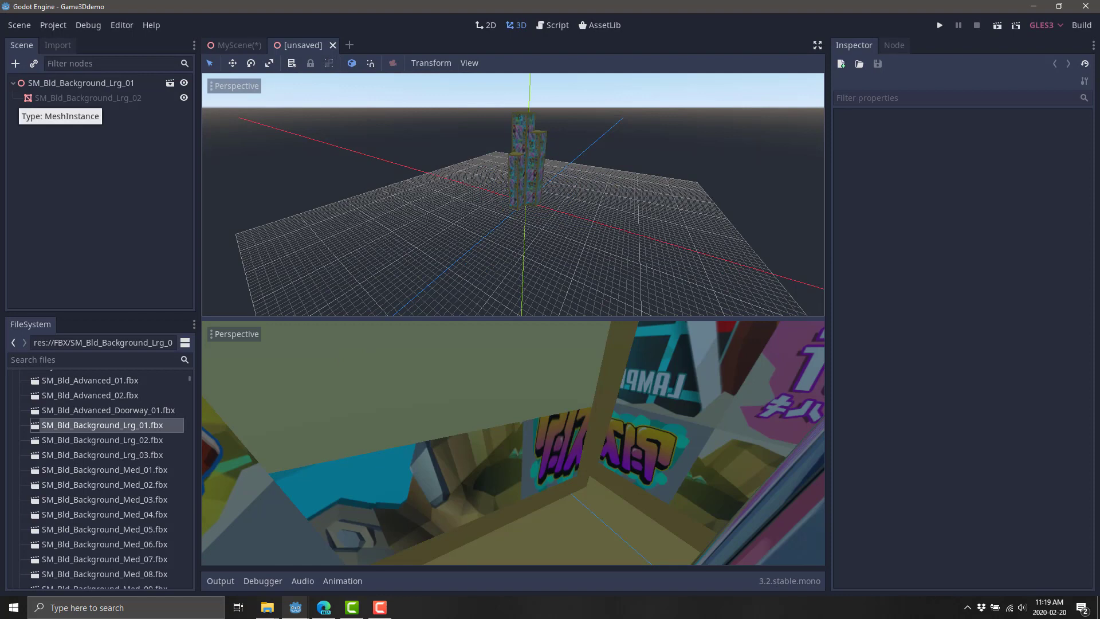
{"action": "key", "text": "F9"}
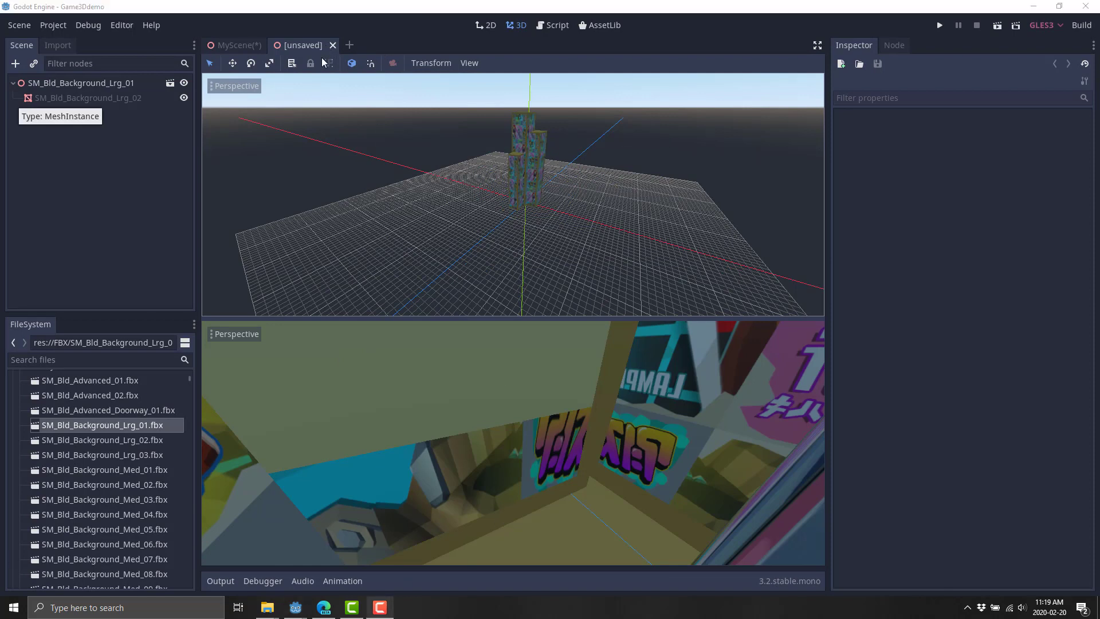
Assign a new SpatialMaterial to material slot 0 of the SM_Bld_Background_Lrg_02 mesh
{"action": "left_click", "coordinate": [115, 99]}
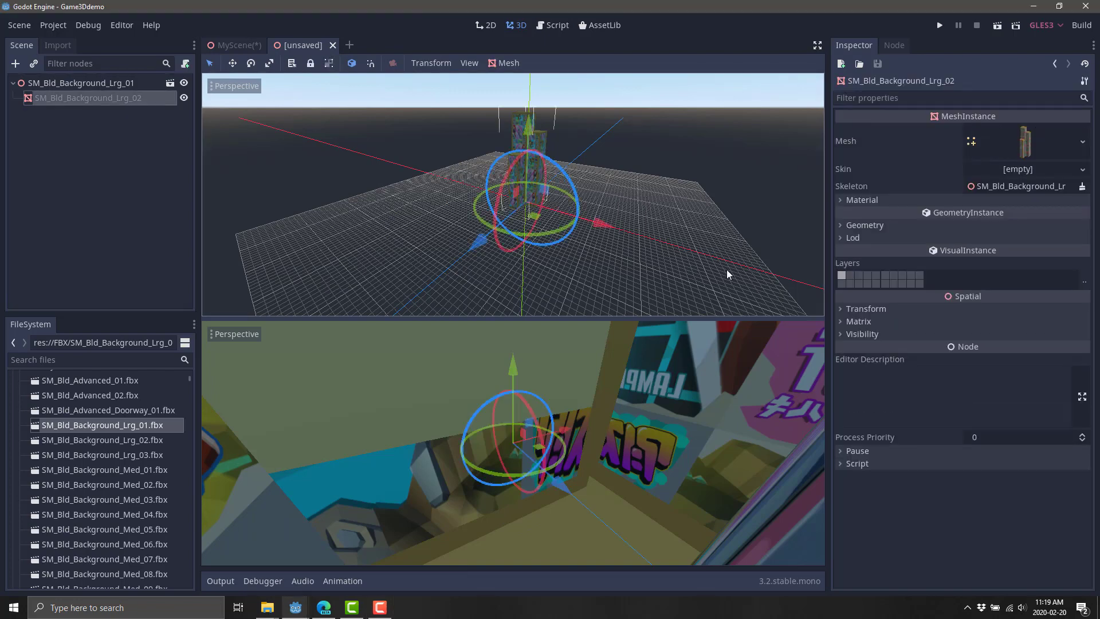
{"action": "left_click", "coordinate": [850, 201]}
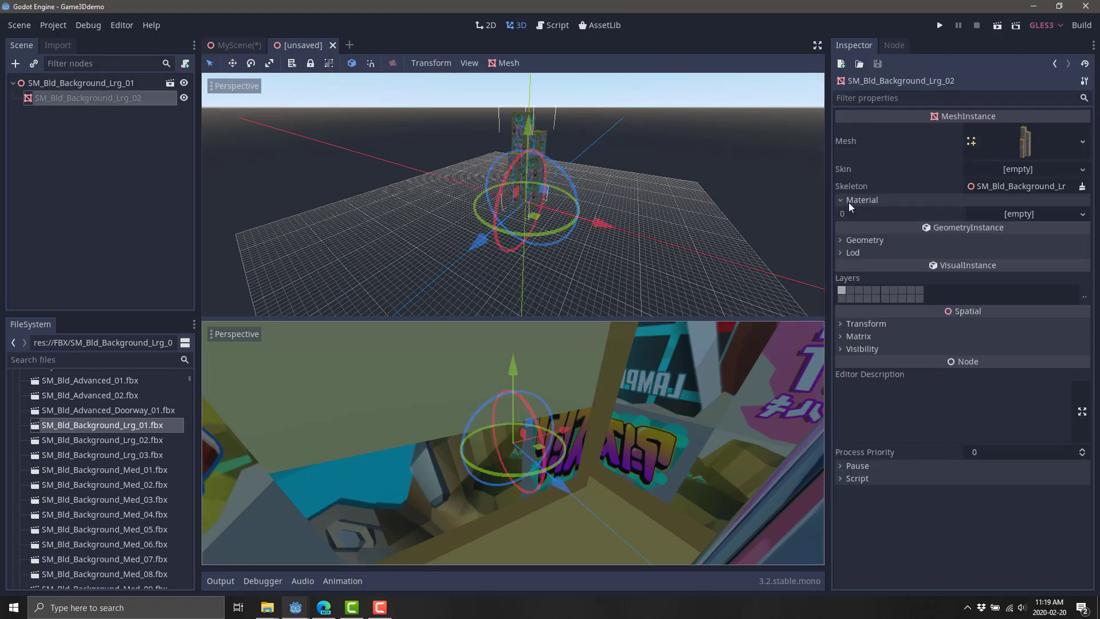
{"action": "left_click", "coordinate": [1016, 215]}
{"action": "left_click", "coordinate": [1027, 246]}
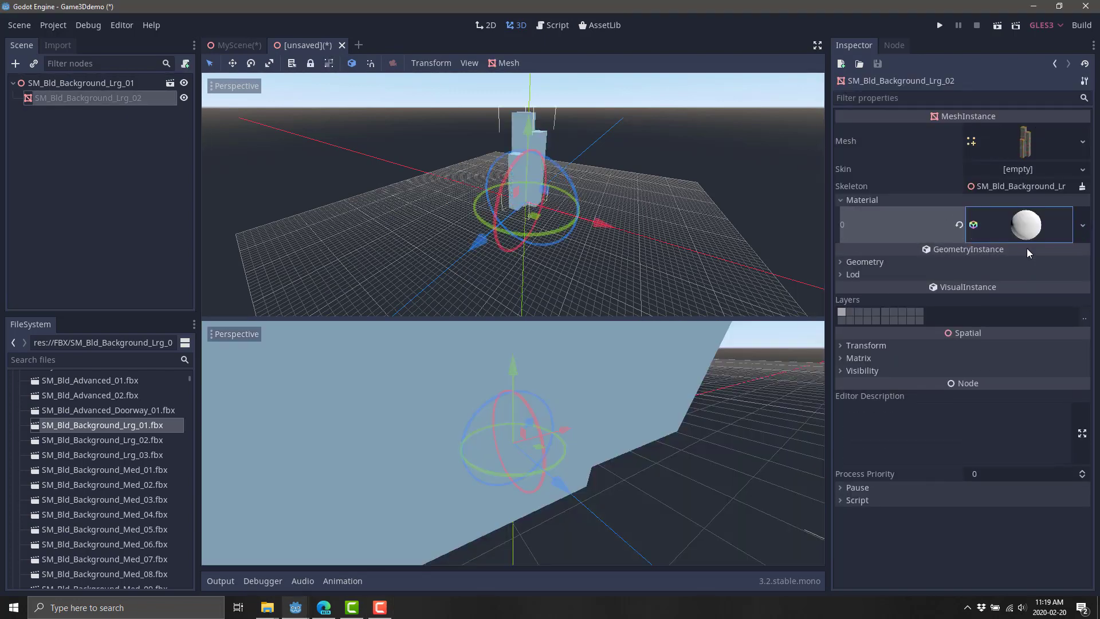
Set the new material's albedo texture to PolygonScifi_Background_Building_Emissive.png from the Textures folder
{"action": "left_click", "coordinate": [1025, 228]}
{"action": "left_click", "coordinate": [848, 285]}
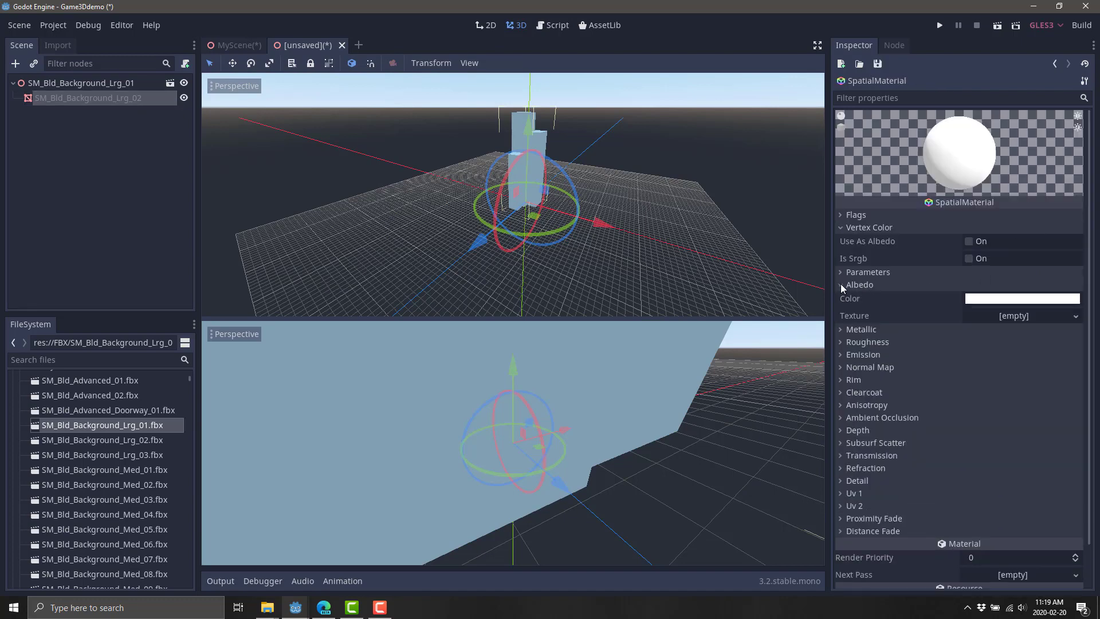
{"action": "left_click", "coordinate": [1061, 316]}
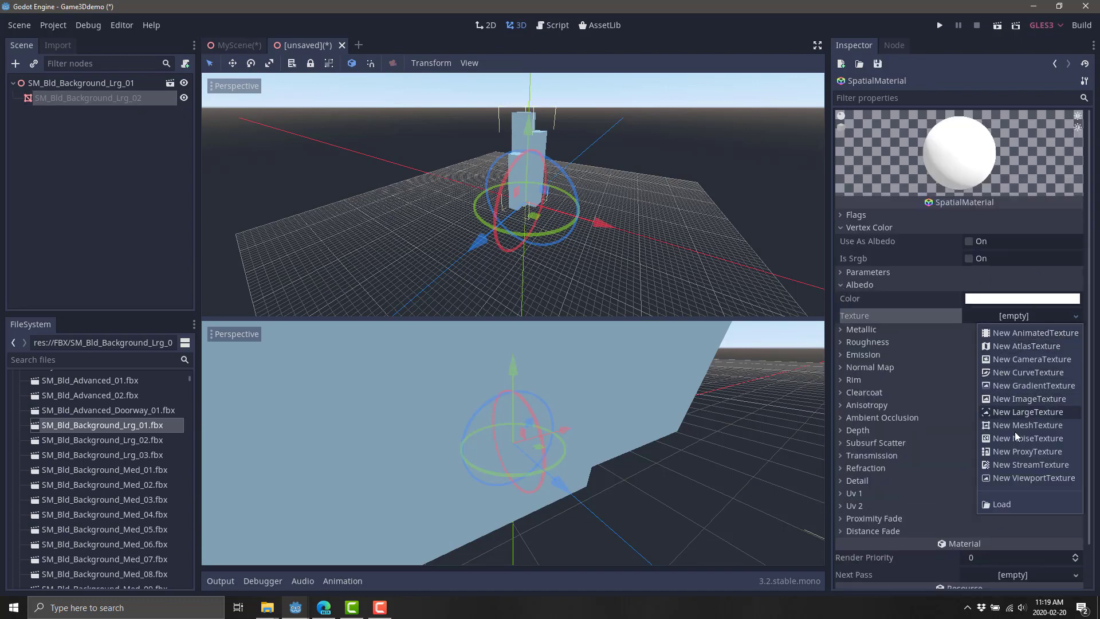
{"action": "left_click", "coordinate": [998, 501]}
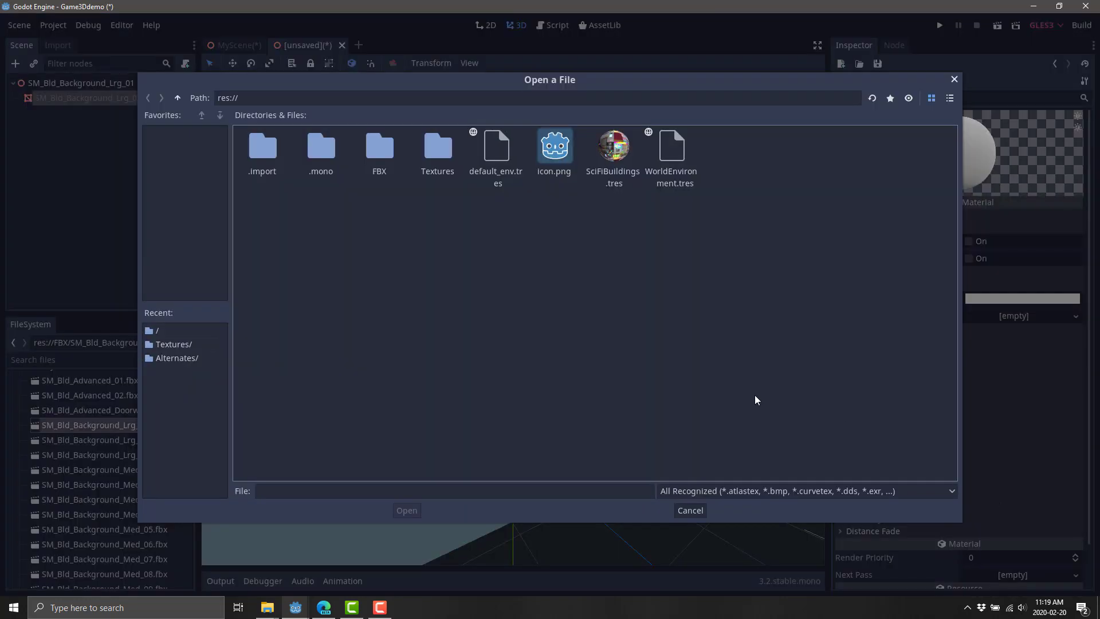
{"action": "double_click", "coordinate": [445, 155]}
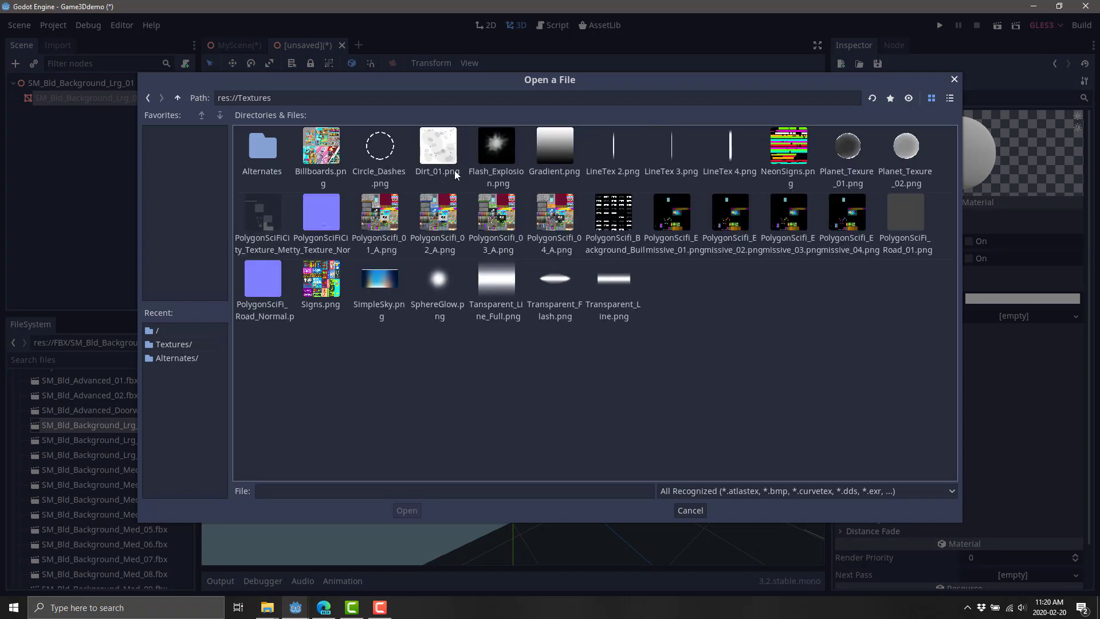
{"action": "left_click", "coordinate": [613, 215]}
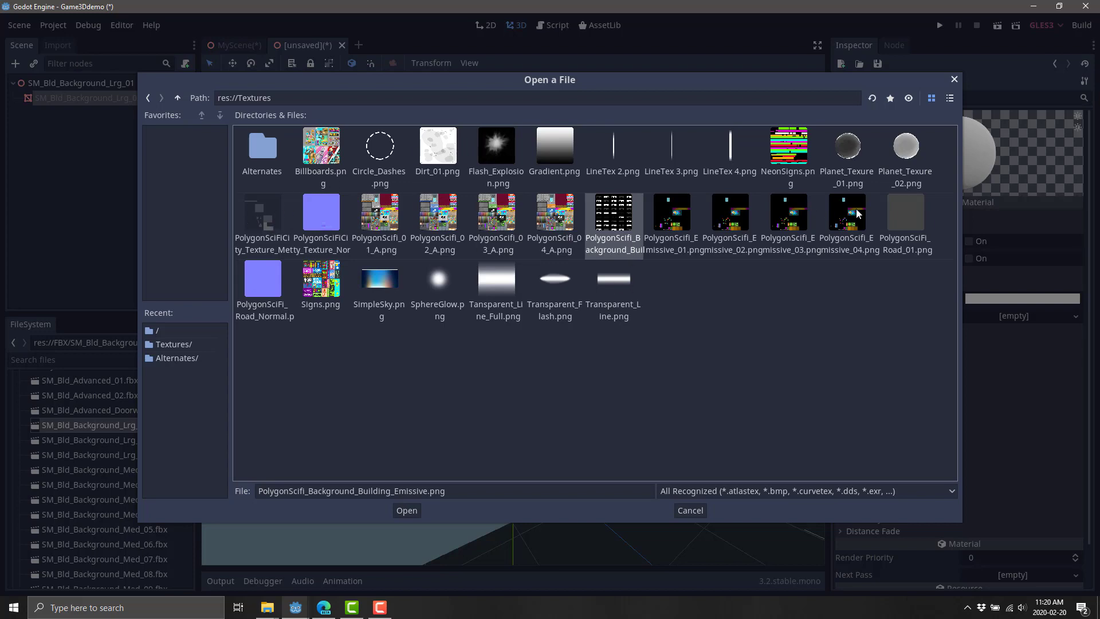
{"action": "double_click", "coordinate": [606, 215]}
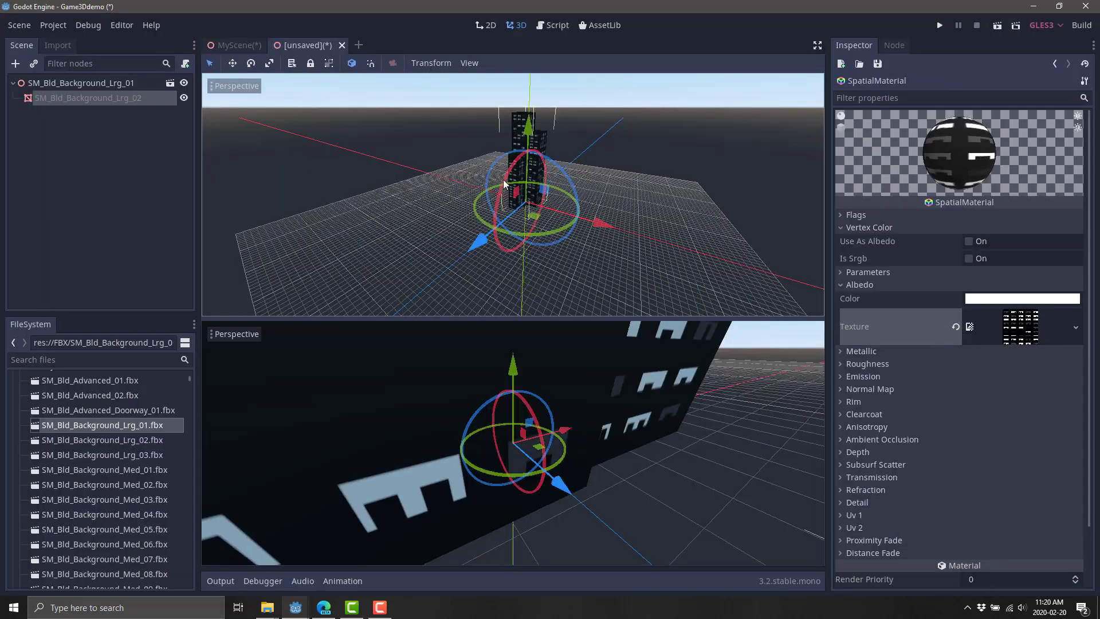
{"action": "scroll", "coordinate": [651, 377], "scroll_direction": "down", "scroll_amount": 12}
{"action": "scroll", "coordinate": [620, 380], "scroll_direction": "down", "scroll_amount": 10}
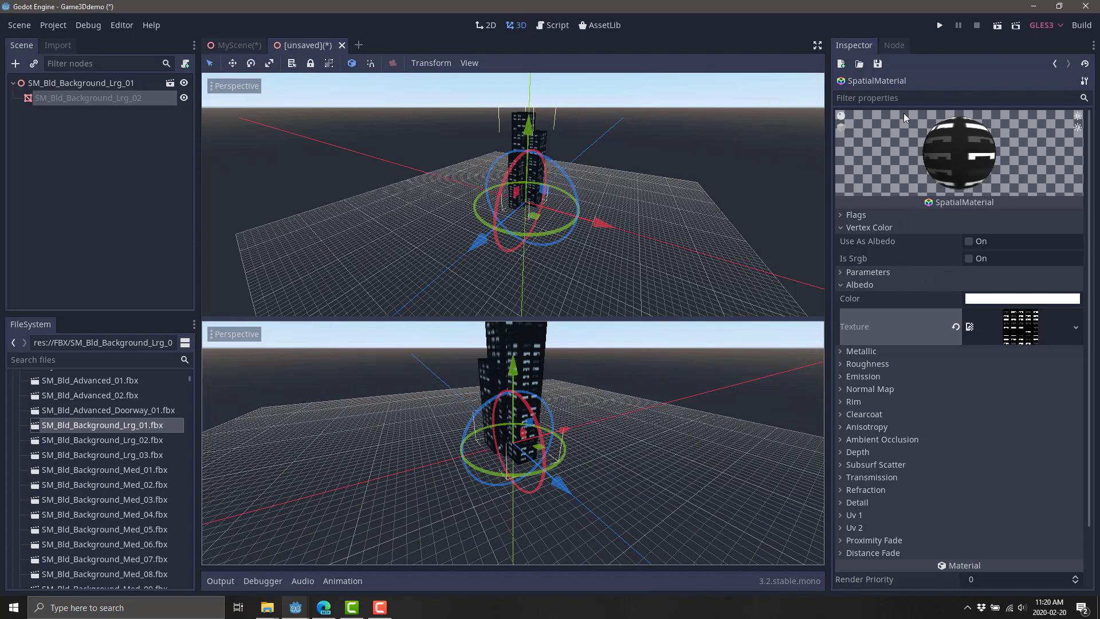
Save the material as the resource file BackGroundTexture.tres in the project root
{"action": "left_click", "coordinate": [878, 64]}
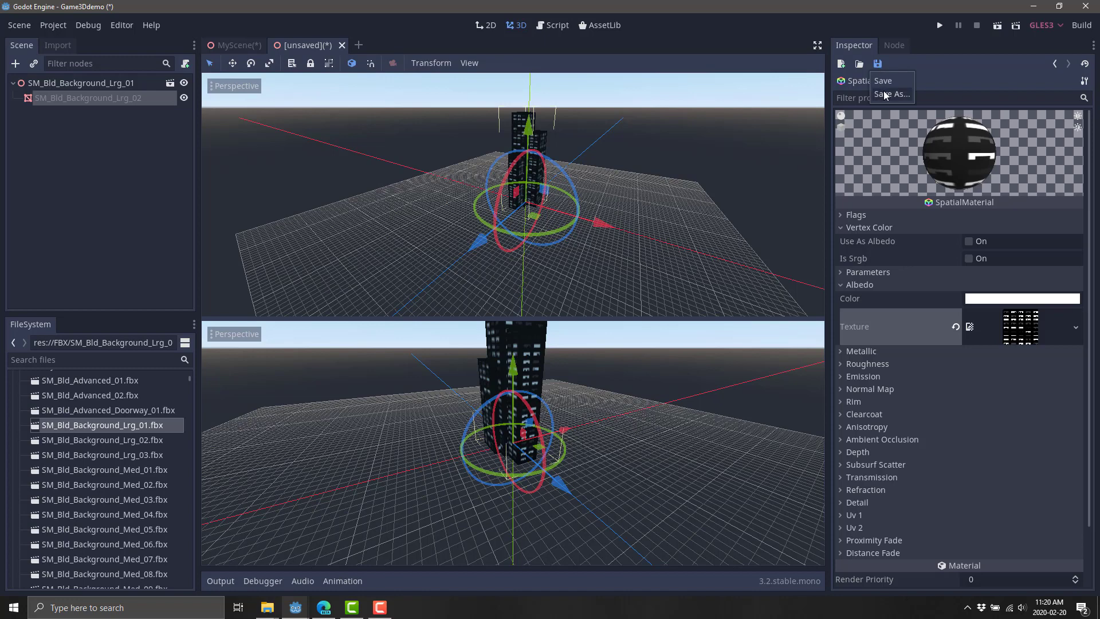
{"action": "left_click", "coordinate": [884, 93]}
{"action": "type", "text": "BackGround.tres"}
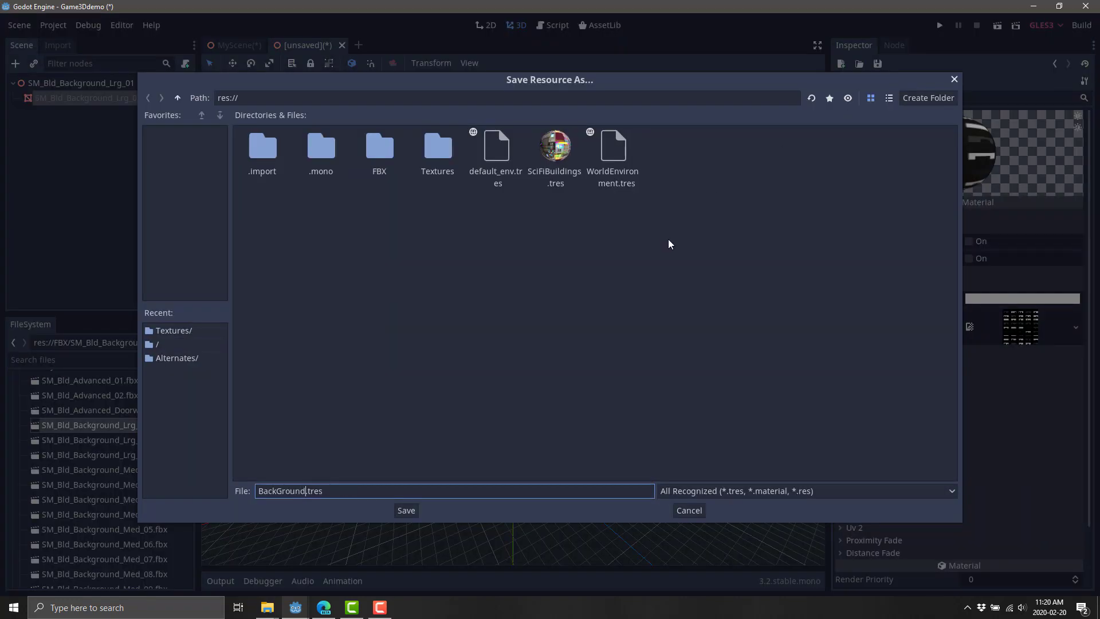
{"action": "type", "text": "Material"}
{"action": "key", "text": "Return"}
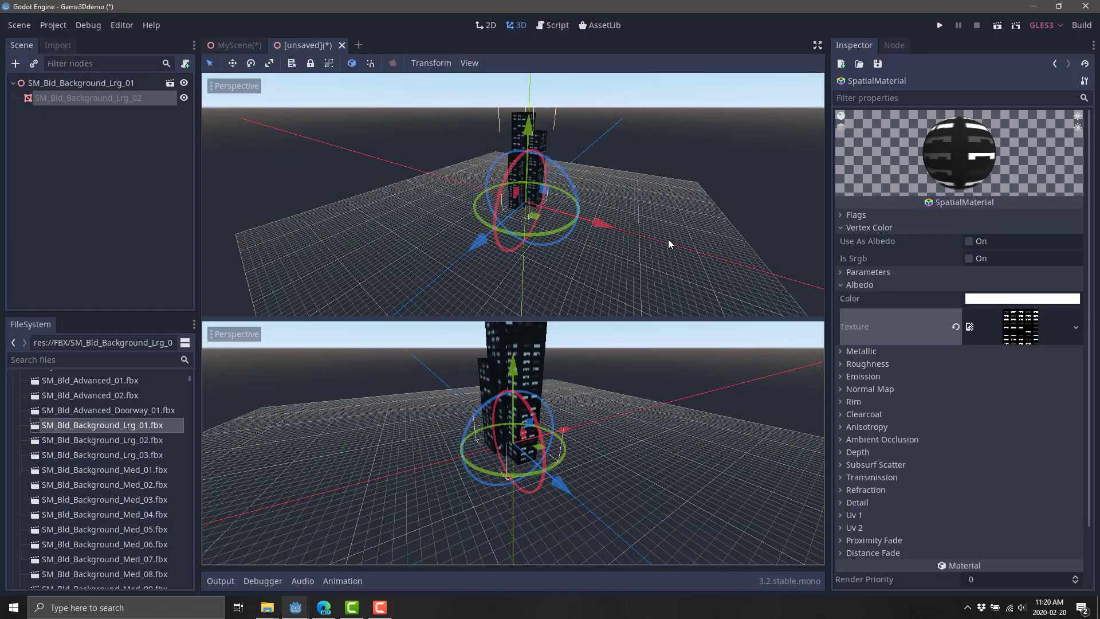
Close the inherited building scene, saving it as SM_Bld_Background_Lrg_01.tscn in the project root
{"action": "left_click", "coordinate": [342, 45]}
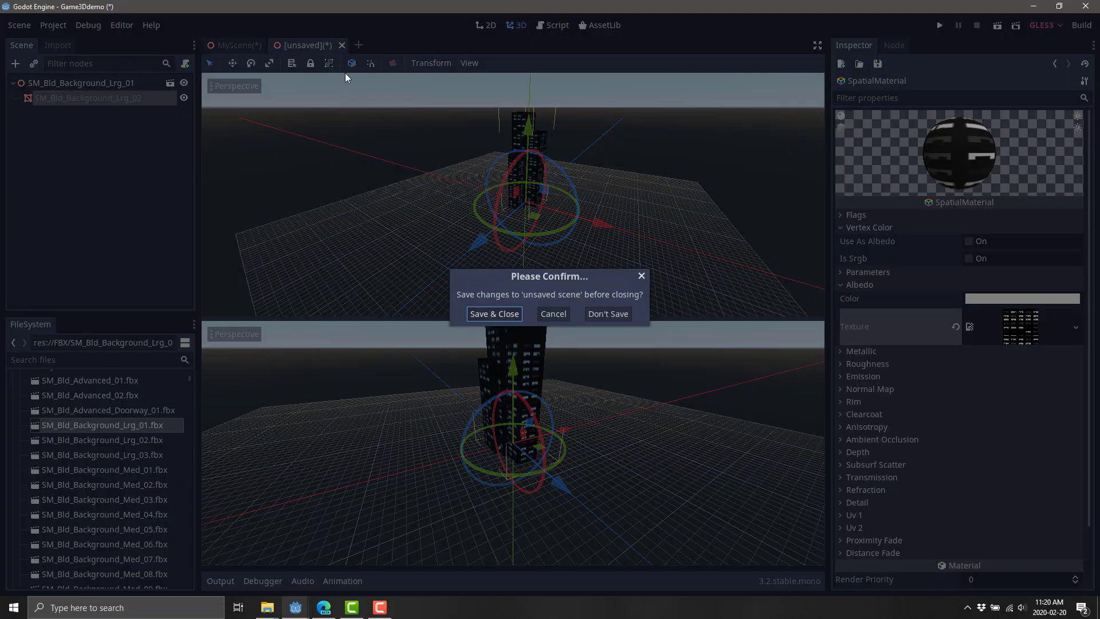
{"action": "left_click", "coordinate": [502, 314]}
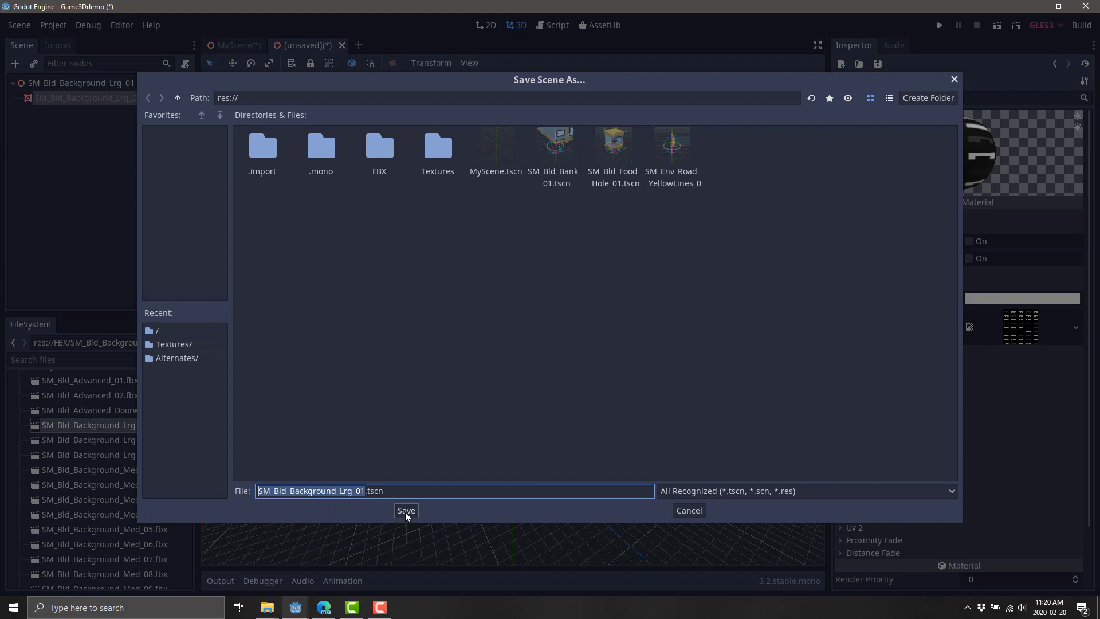
{"action": "left_click", "coordinate": [405, 511]}
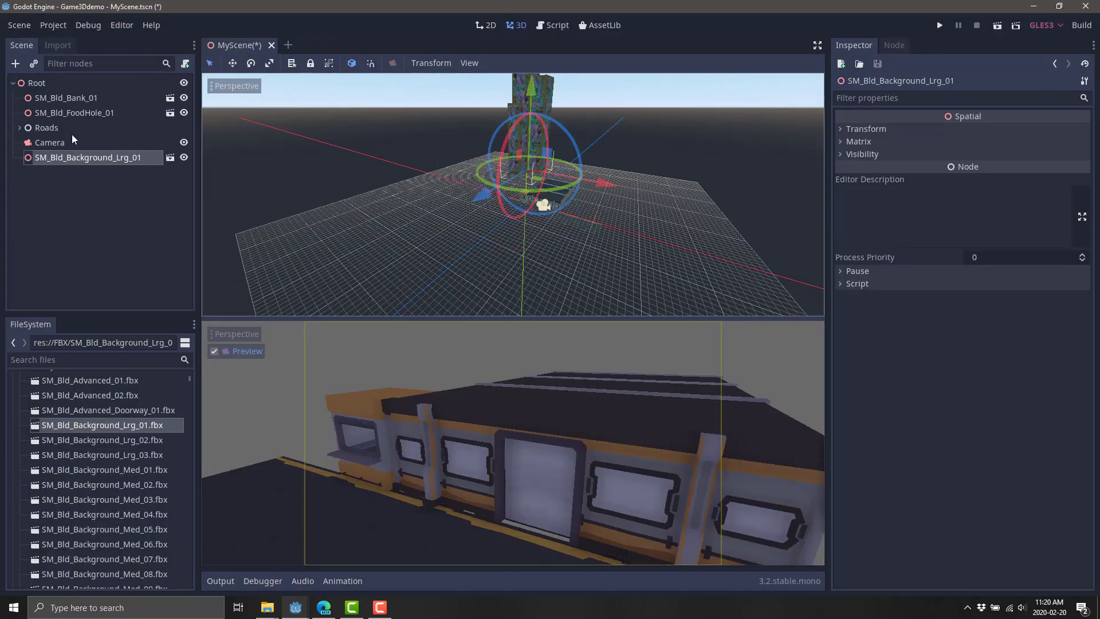
Delete the old SM_Bld_Background_Lrg_01 node from MyScene
{"action": "left_click", "coordinate": [136, 172]}
{"action": "left_click", "coordinate": [84, 159]}
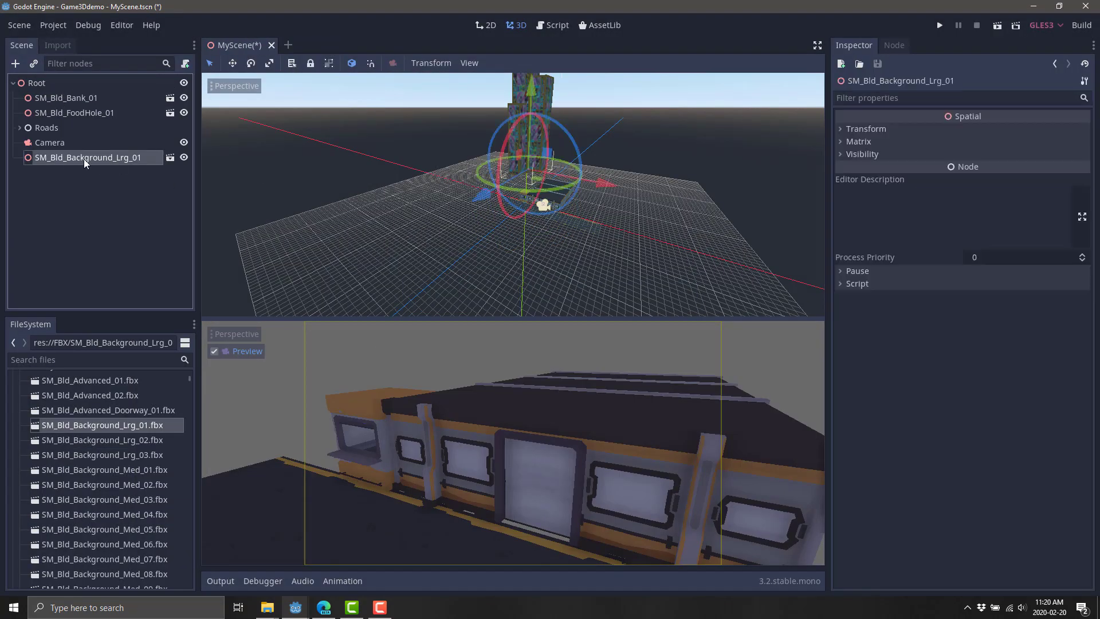
{"action": "key", "text": "Delete"}
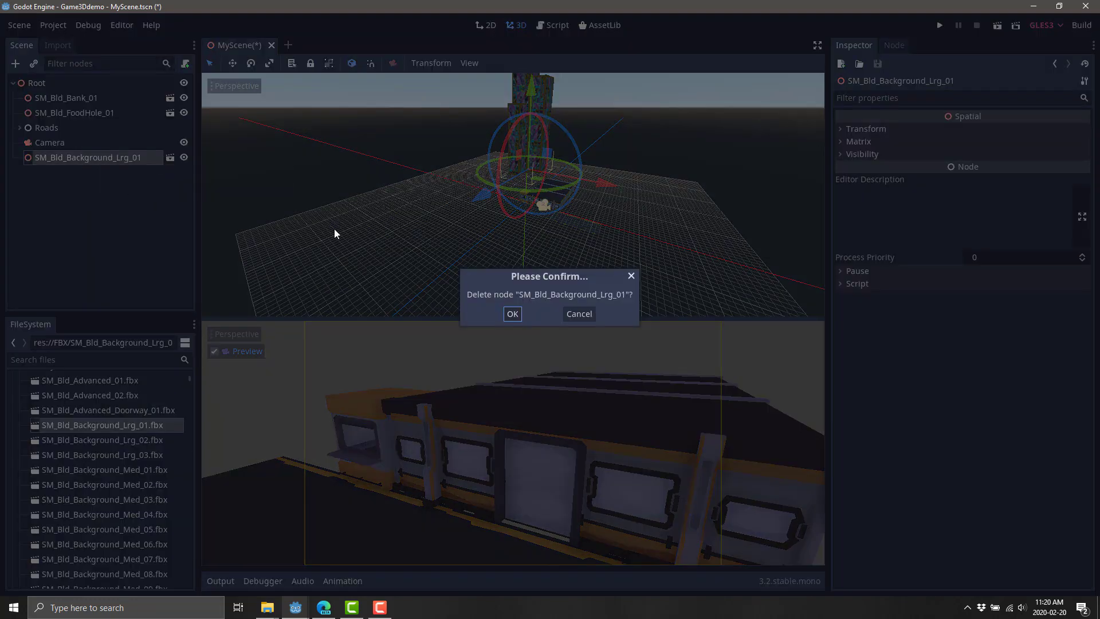
{"action": "left_click", "coordinate": [512, 315]}
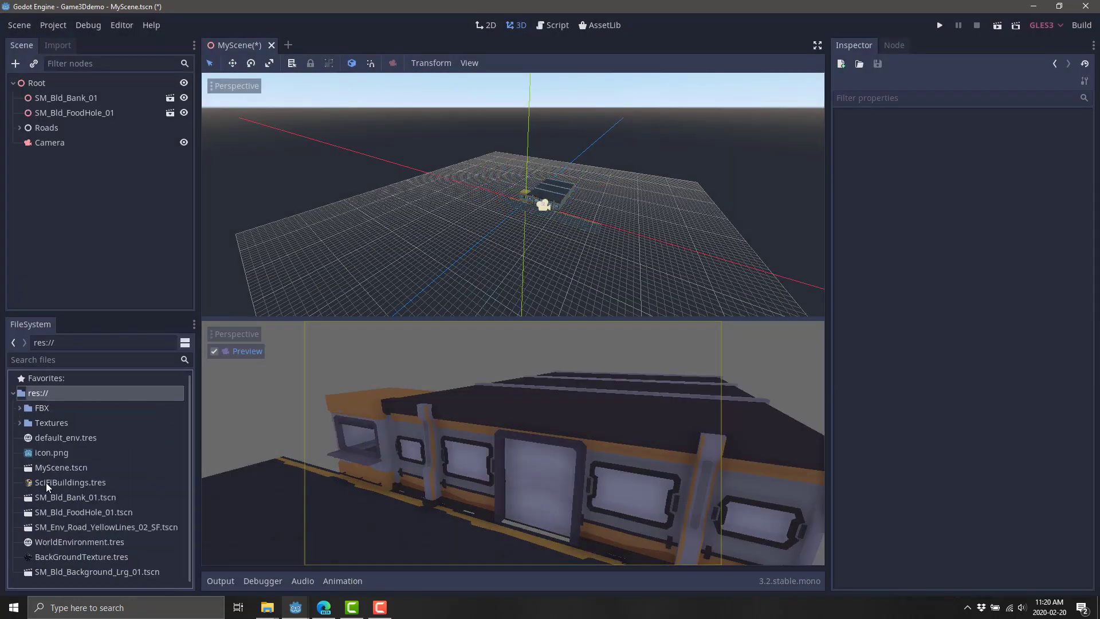
Add an instance of SM_Bld_Background_Lrg_01.tscn to the scene and set its Y translation to 0
{"action": "left_click_drag", "start_coordinate": [83, 573], "coordinate": [538, 187]}
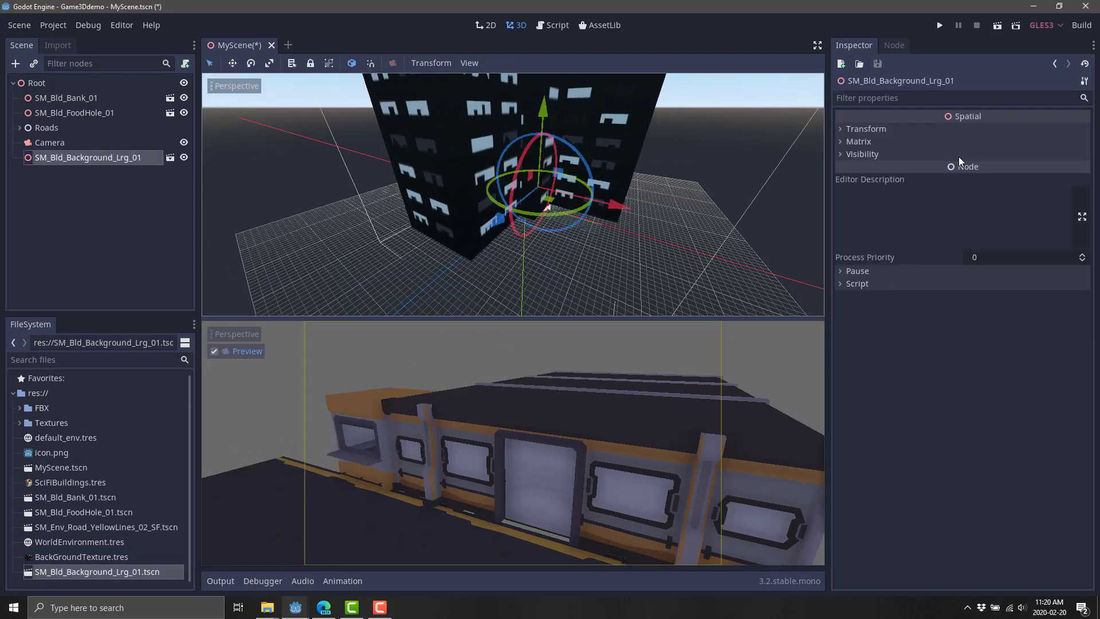
{"action": "left_click", "coordinate": [841, 129]}
{"action": "left_click", "coordinate": [962, 154]}
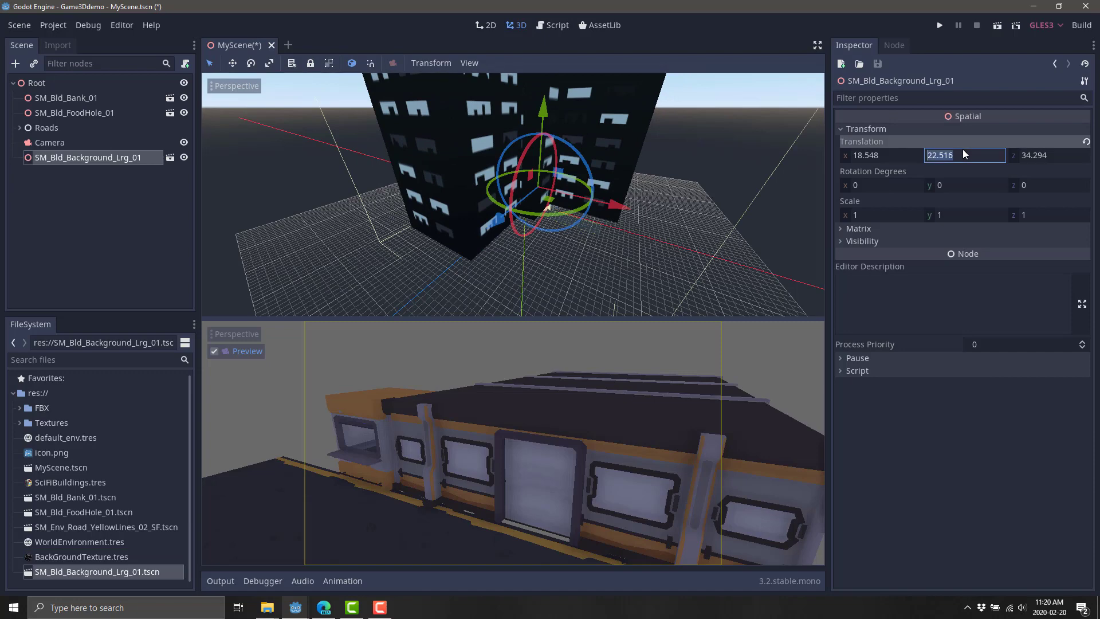
{"action": "type", "text": "0"}
{"action": "key", "text": "Return"}
{"action": "scroll", "coordinate": [675, 258], "scroll_direction": "down", "scroll_amount": 3}
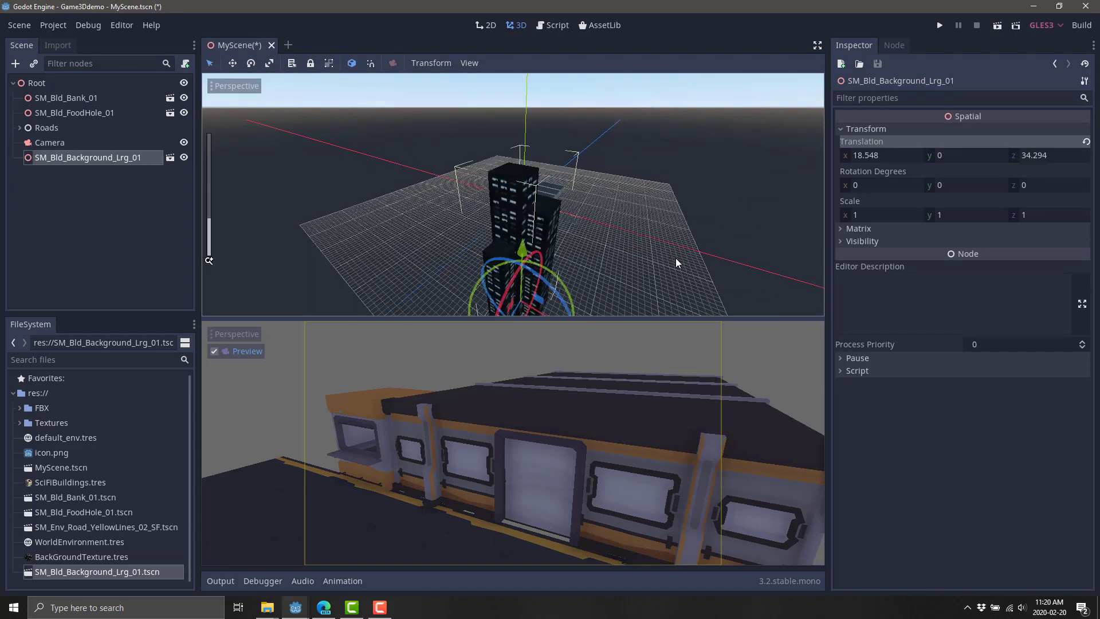
Move the background building behind the street buildings, to about X -13 and Z -27
{"action": "left_click_drag", "start_coordinate": [463, 301], "coordinate": [550, 207]}
{"action": "left_click_drag", "start_coordinate": [646, 208], "coordinate": [586, 198]}
{"action": "scroll", "coordinate": [585, 258], "scroll_direction": "down", "scroll_amount": 2}
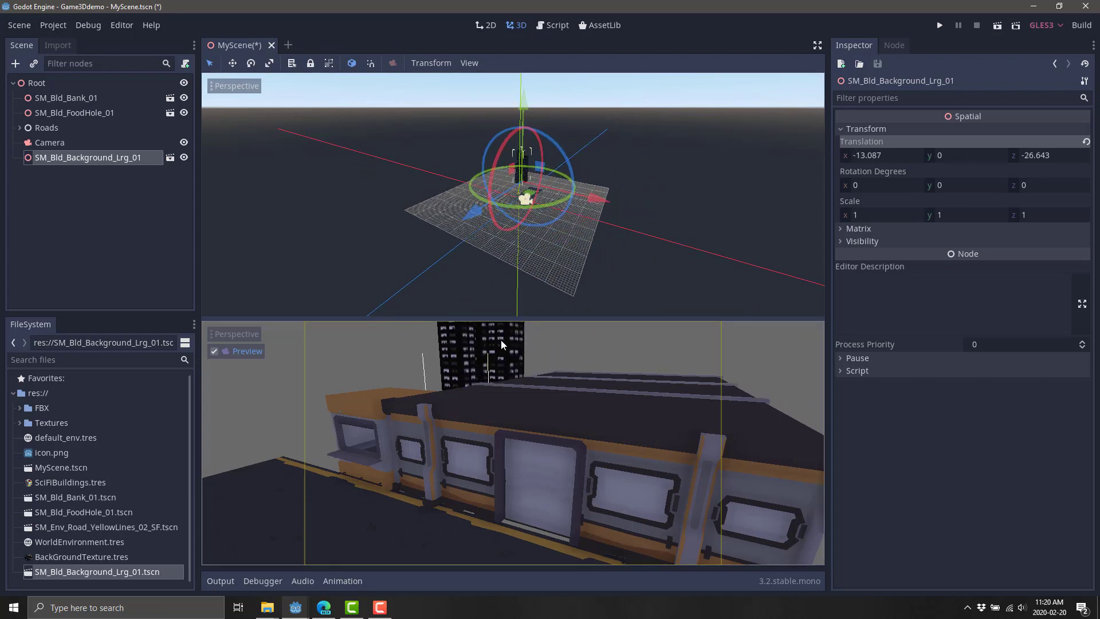
Duplicate the background building and offset the copy along X and Z to stand beside the original
{"action": "key", "text": "ctrl+d"}
{"action": "left_click_drag", "start_coordinate": [602, 202], "coordinate": [631, 201]}
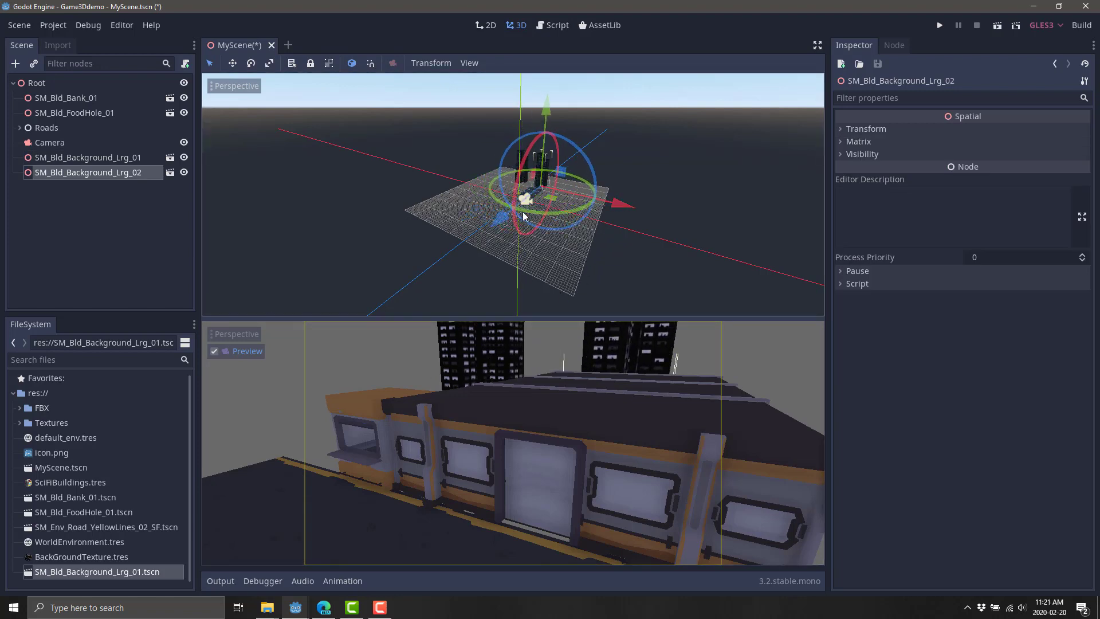
{"action": "left_click_drag", "start_coordinate": [523, 211], "coordinate": [510, 230]}
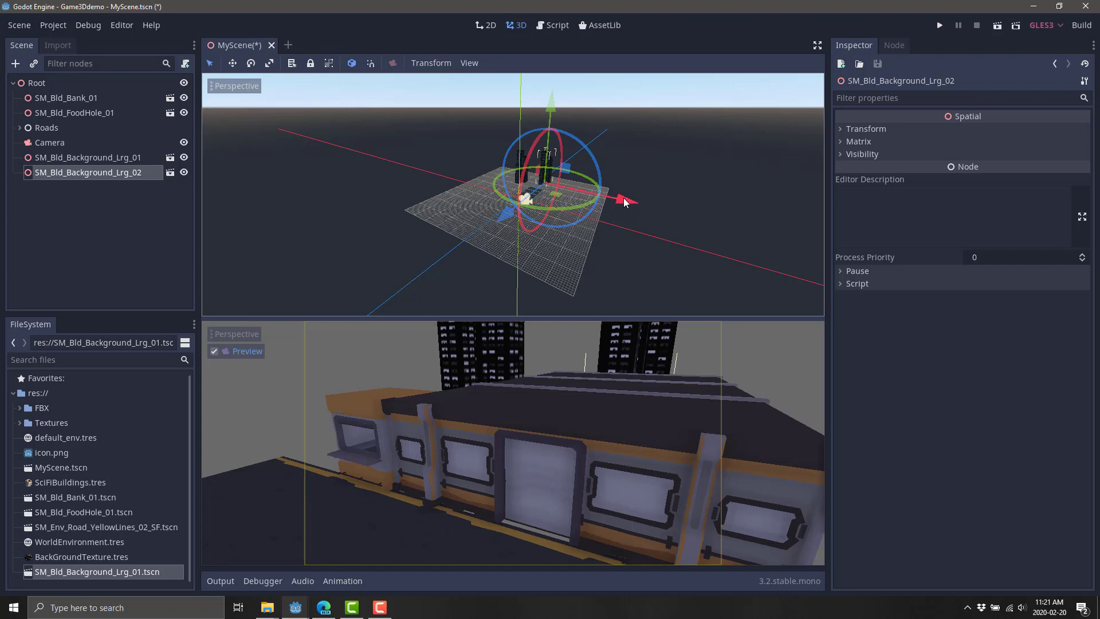
Create two more background building copies, shifting them along X and Z to fill the gap in the skyline
{"action": "key", "text": "ctrl+d"}
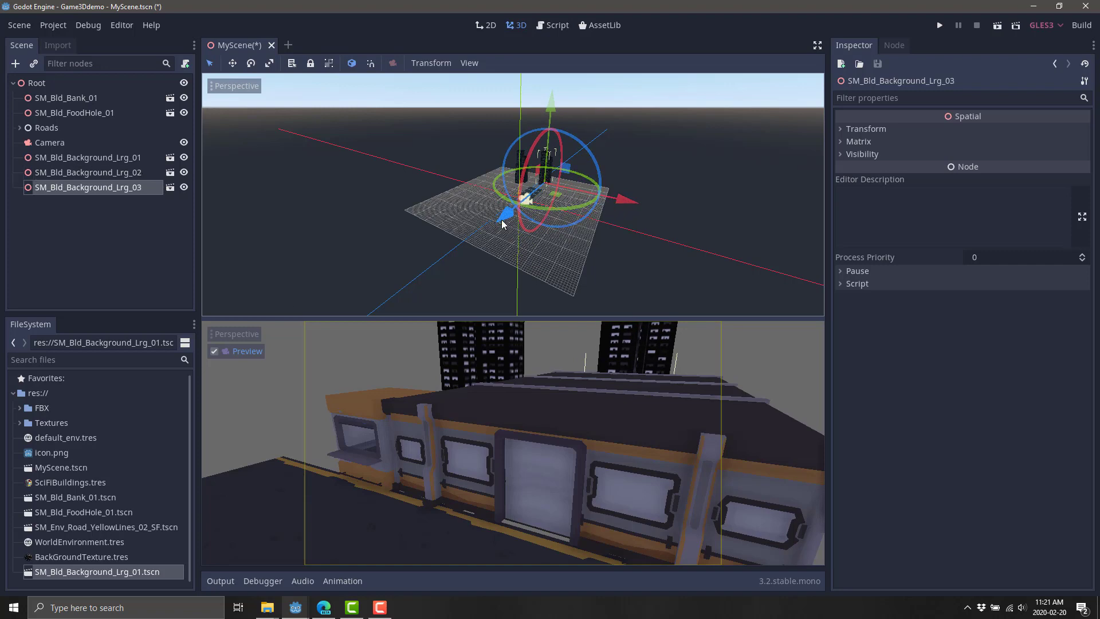
{"action": "left_click_drag", "start_coordinate": [501, 224], "coordinate": [494, 228]}
{"action": "left_click_drag", "start_coordinate": [618, 203], "coordinate": [491, 215]}
{"action": "key", "text": "ctrl+d"}
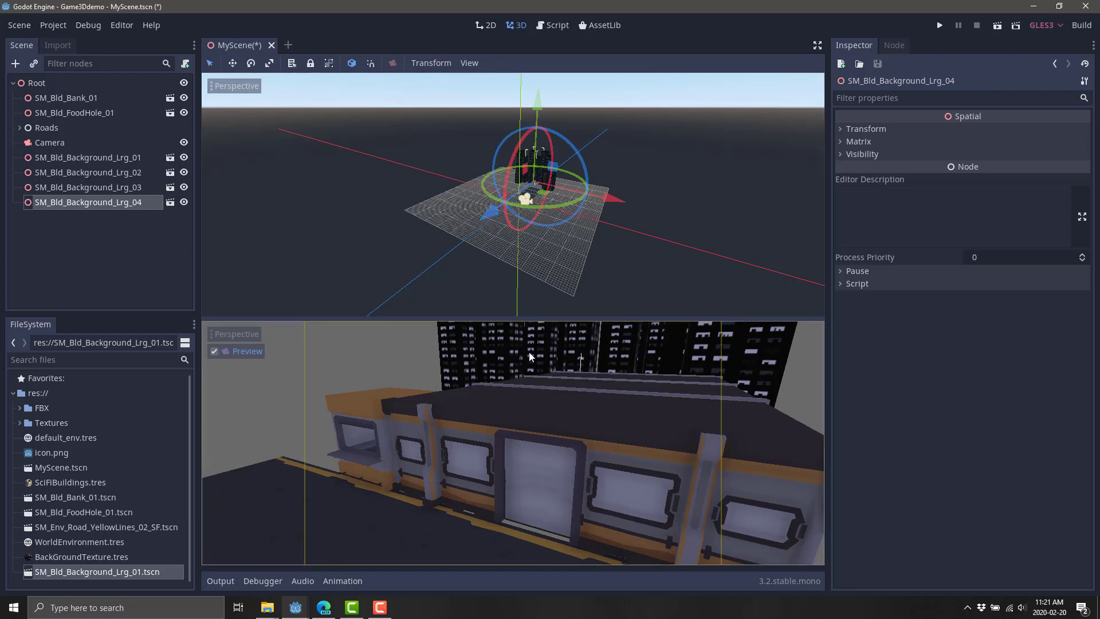
In WorldEnvironment.tres, set the Dof Far Blur distance to 11.49 and its amount to 0.09
{"action": "left_click", "coordinate": [106, 558]}
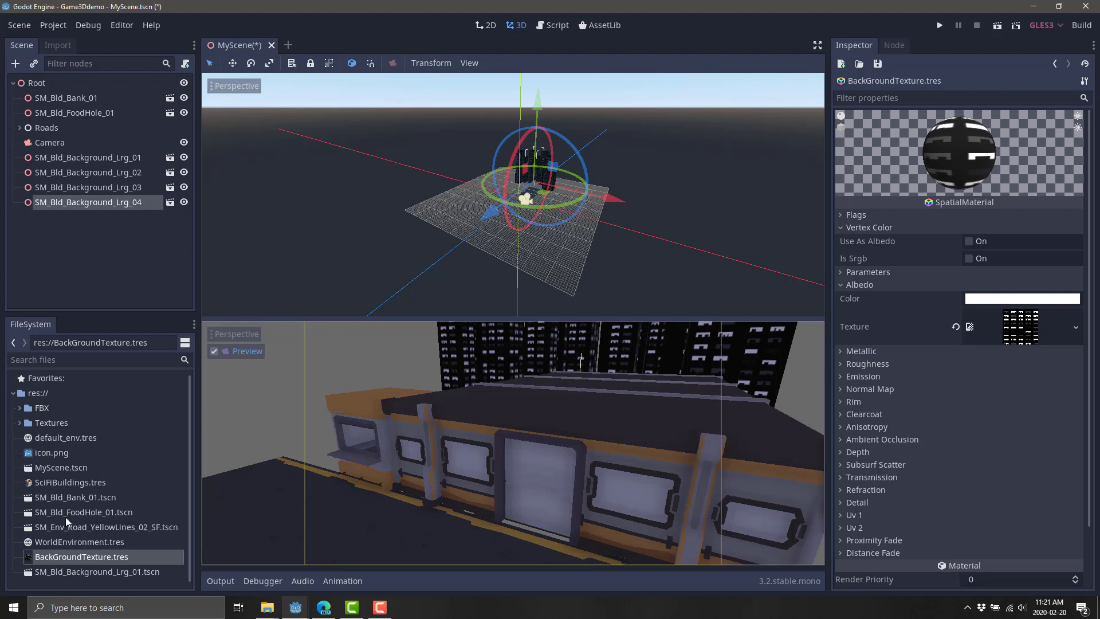
{"action": "left_click", "coordinate": [72, 542]}
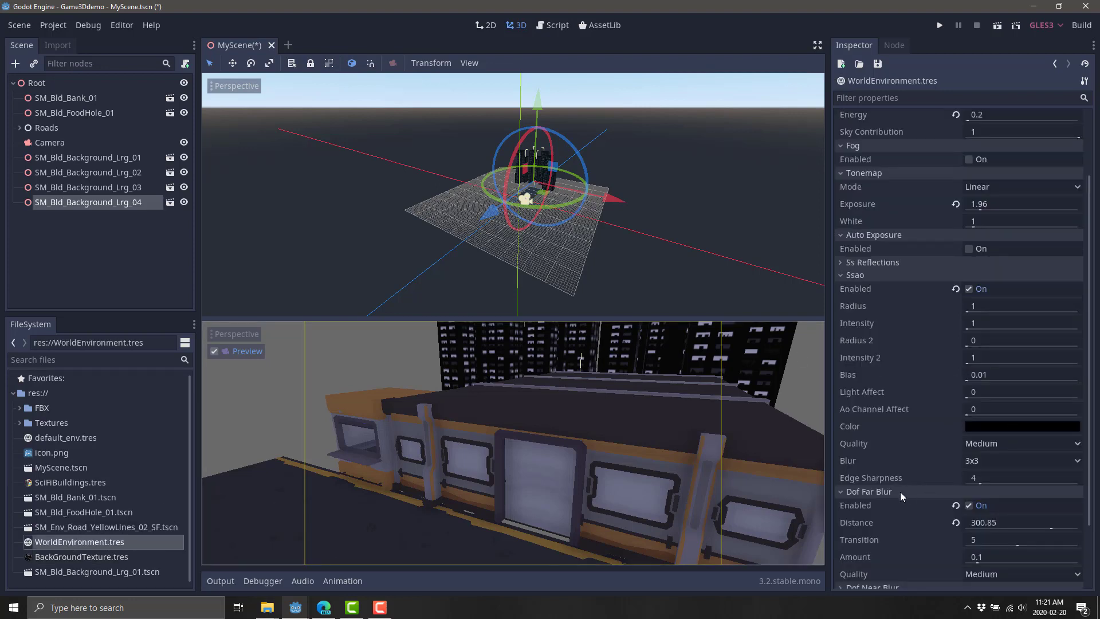
{"action": "scroll", "coordinate": [900, 492], "scroll_direction": "down", "scroll_amount": 3}
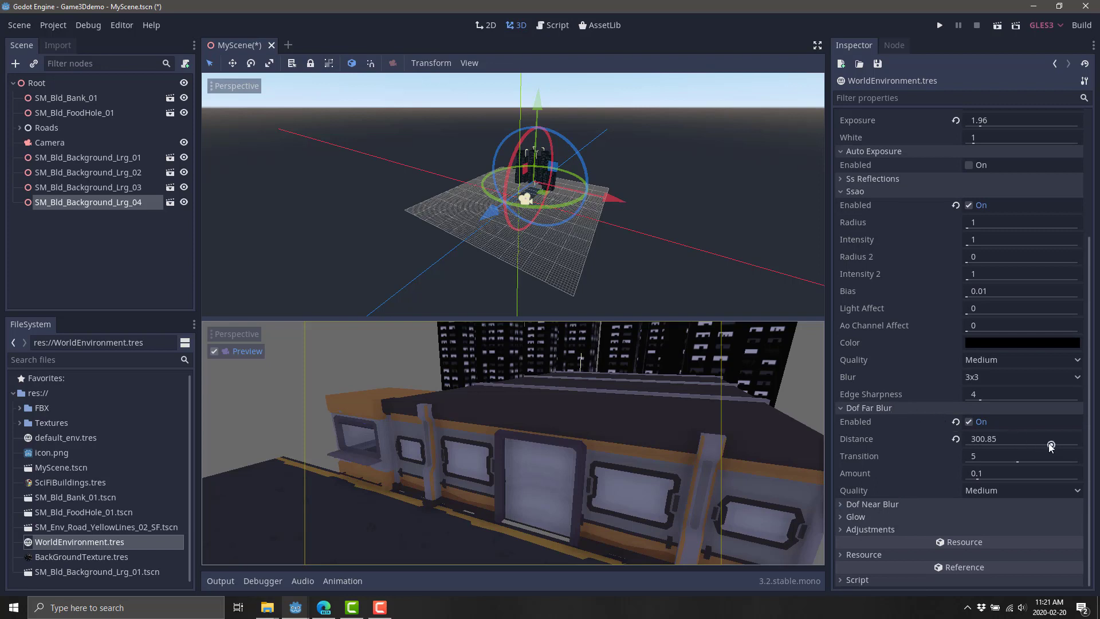
{"action": "left_click_drag", "start_coordinate": [1050, 446], "coordinate": [1024, 447]}
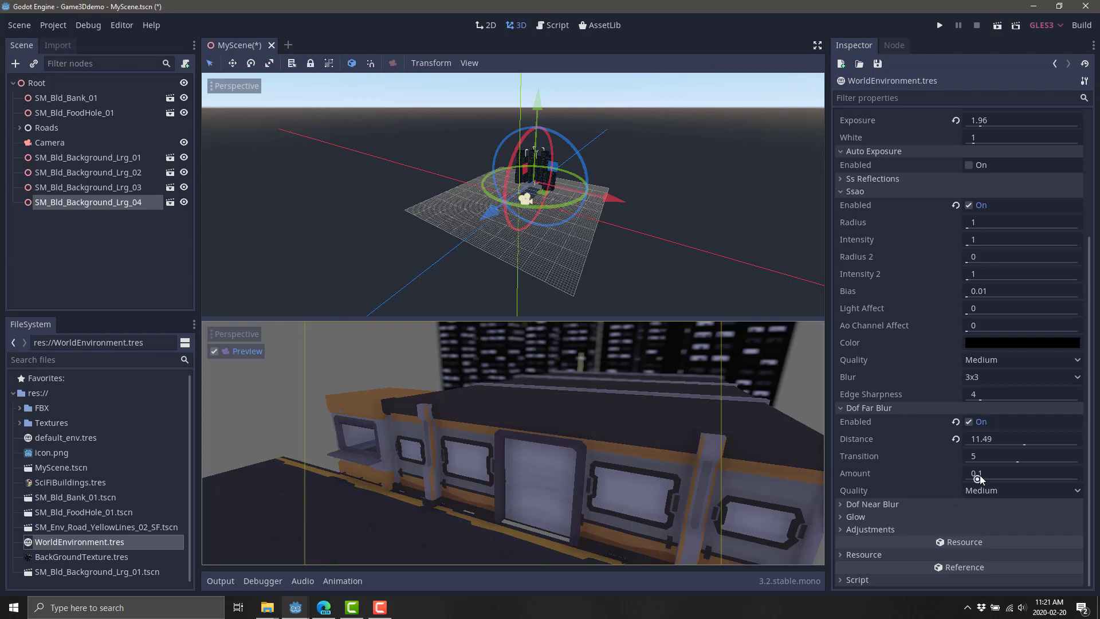
{"action": "mouse_move", "coordinate": [975, 476]}
{"action": "left_mouse_down"}
{"action": "mouse_move", "coordinate": [1007, 483]}
{"action": "mouse_move", "coordinate": [978, 479]}
{"action": "left_mouse_up"}
Filter the project files for "Light", place SM_Prop_Streetlight_01.fbx in the scene and select it
{"action": "left_click", "coordinate": [19, 407]}
{"action": "left_click", "coordinate": [83, 361]}
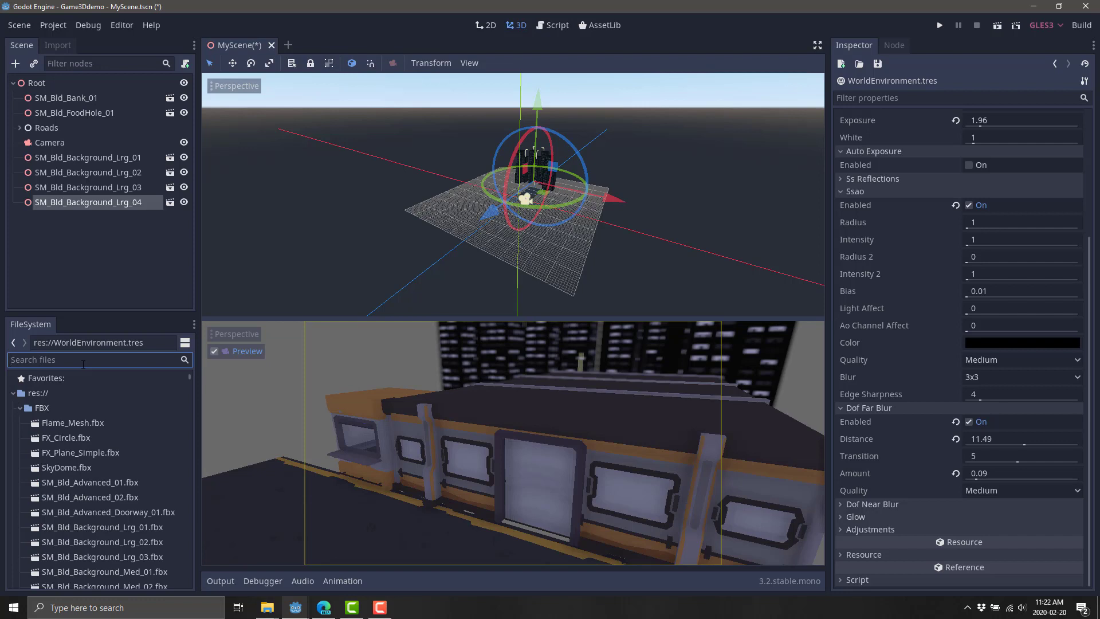
{"action": "type", "text": "Light"}
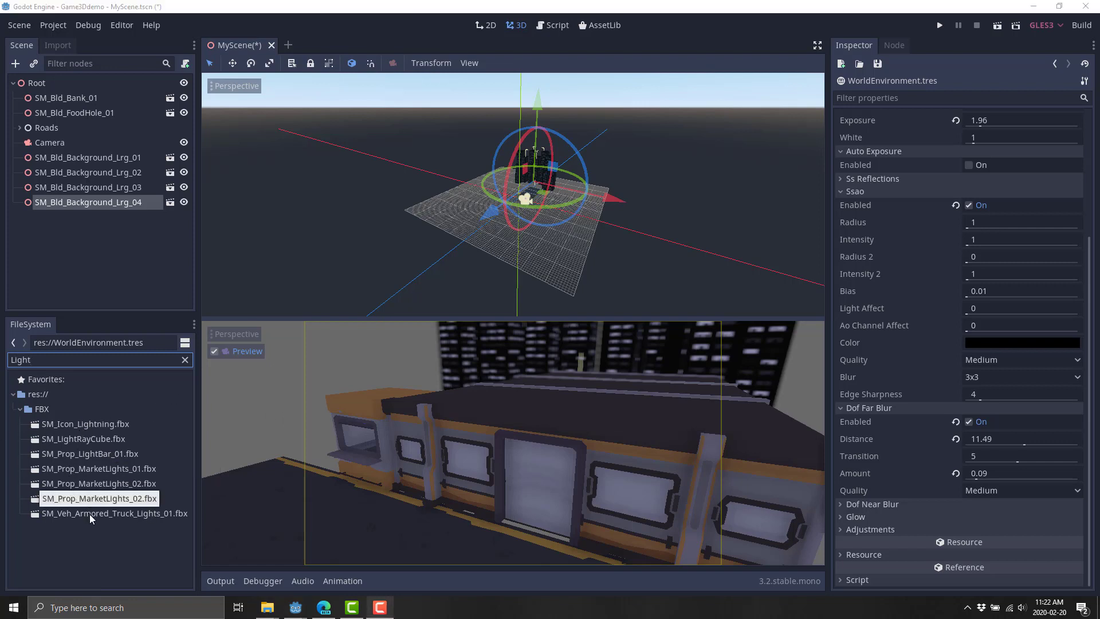
{"action": "double_click", "coordinate": [94, 360]}
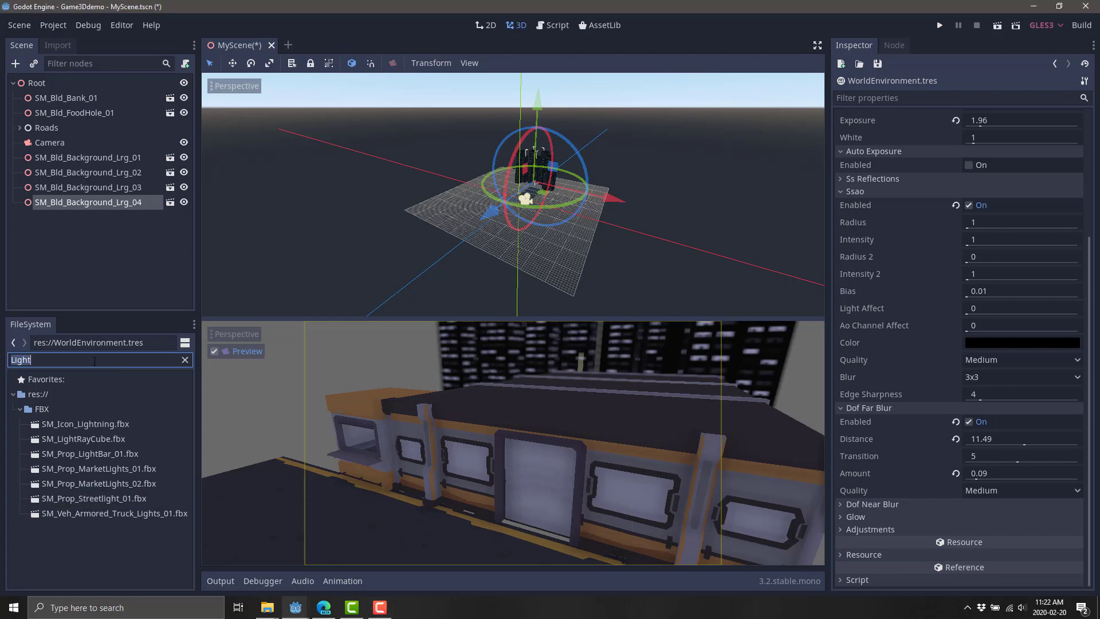
{"action": "left_click_drag", "start_coordinate": [94, 499], "coordinate": [430, 255]}
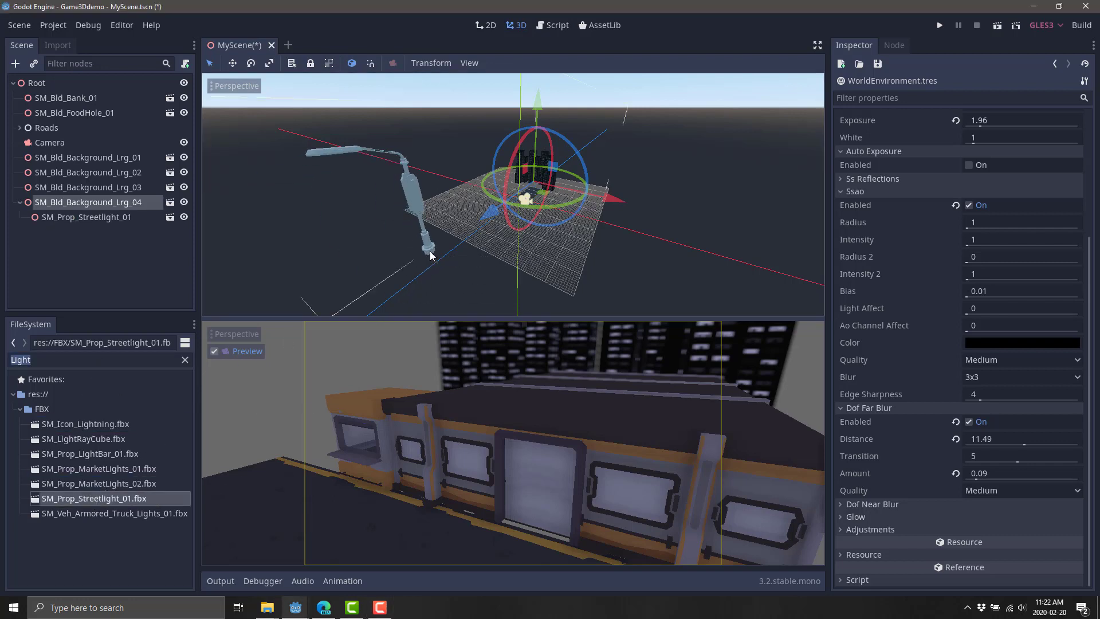
{"action": "left_click", "coordinate": [418, 212]}
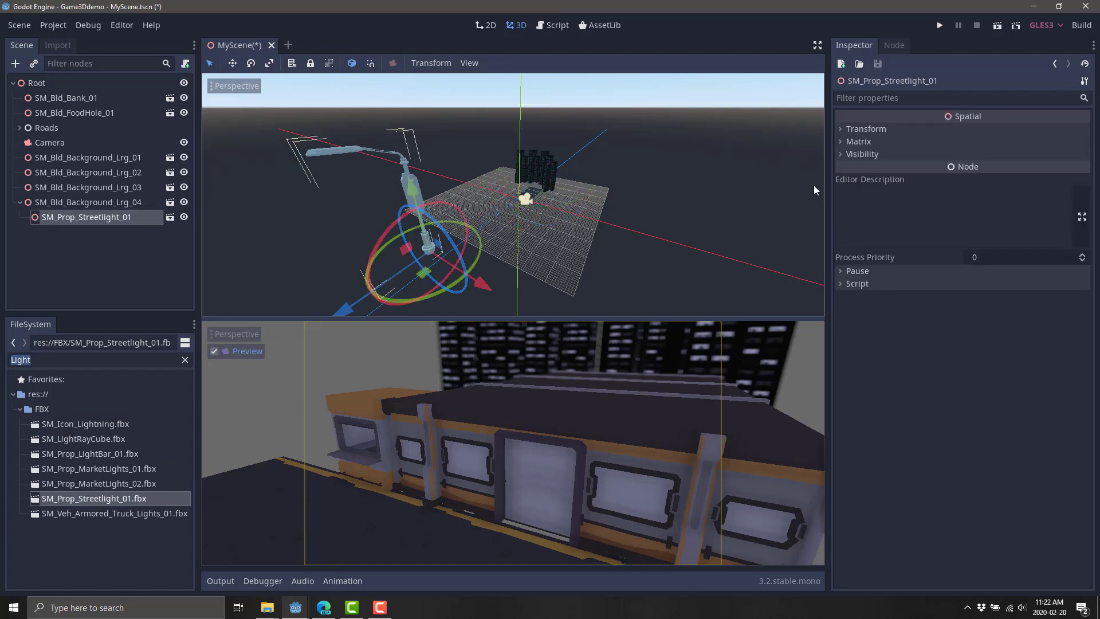
Set the streetlight's X, Y and Z translation to 0
{"action": "left_click", "coordinate": [842, 129]}
{"action": "left_click", "coordinate": [961, 159]}
{"action": "type", "text": "0"}
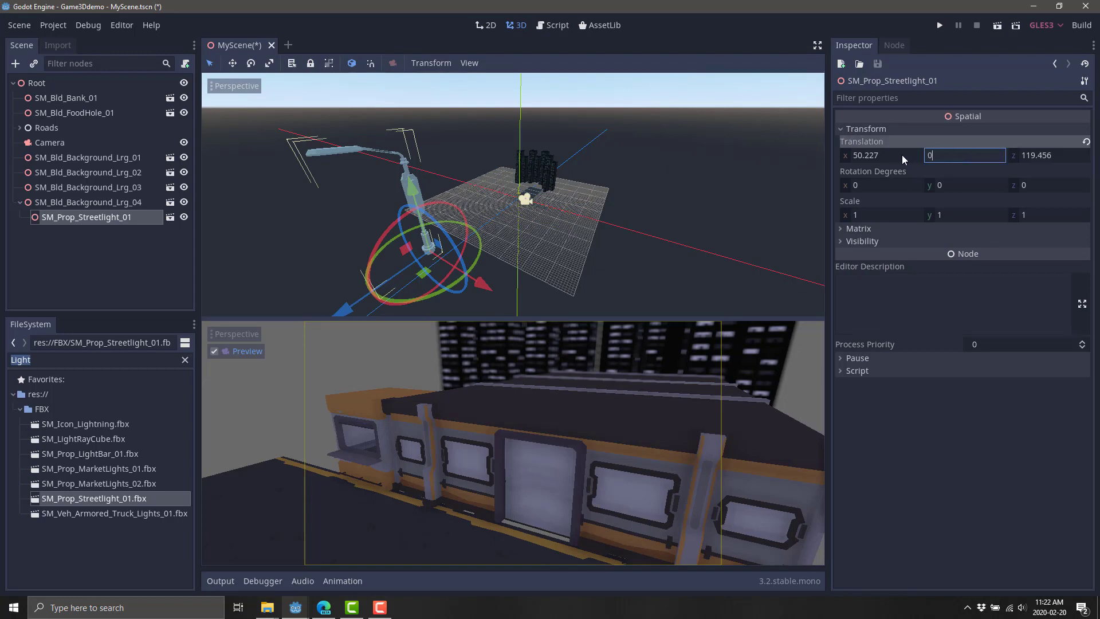
{"action": "left_click", "coordinate": [901, 155]}
{"action": "type", "text": "0"}
{"action": "left_click", "coordinate": [1048, 156]}
{"action": "type", "text": "0"}
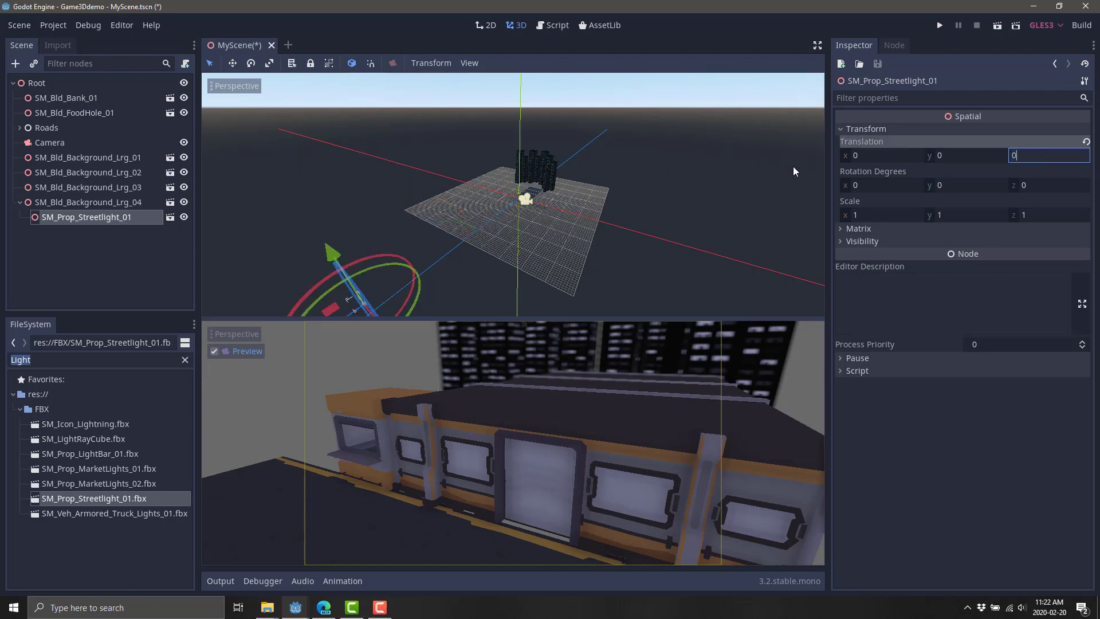
Move SM_Prop_Streetlight_01 out of SM_Bld_Background_Lrg_04 to sit directly under Root, and select Root
{"action": "left_click", "coordinate": [650, 209]}
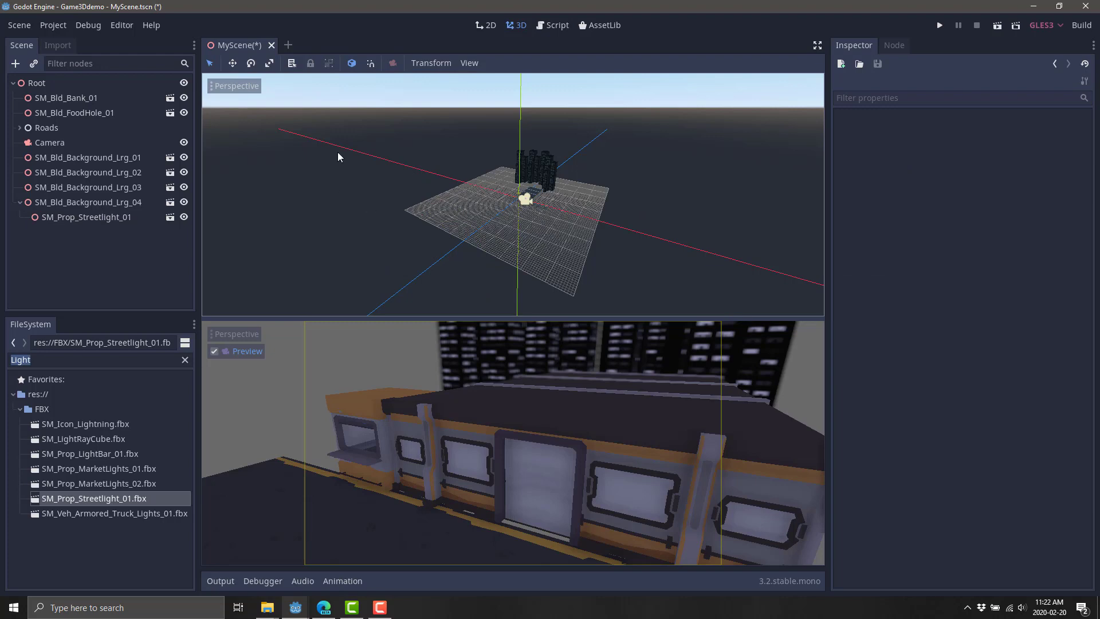
{"action": "left_click_drag", "start_coordinate": [73, 218], "coordinate": [35, 86]}
{"action": "left_click", "coordinate": [36, 85]}
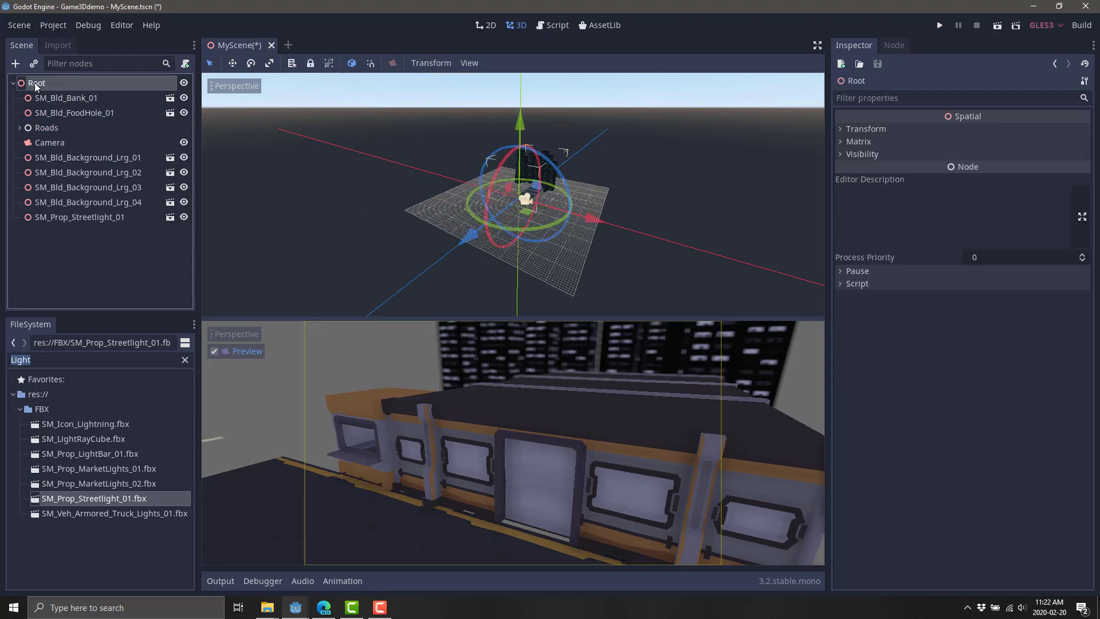
{"action": "left_click", "coordinate": [17, 65]}
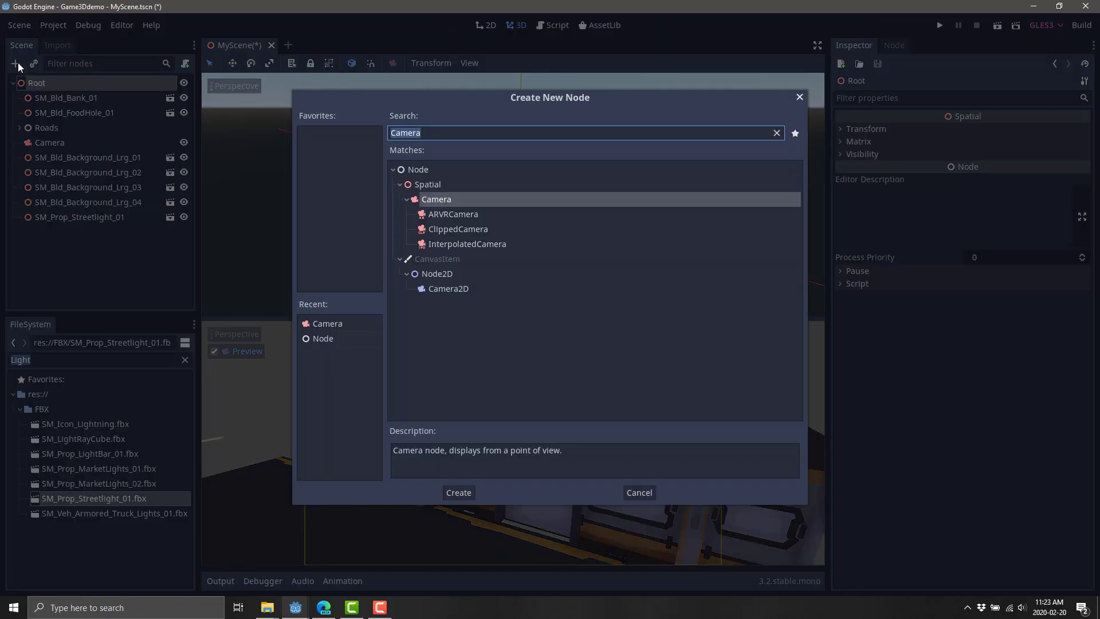
{"action": "type", "text": "Li"}
{"action": "key", "text": "Escape"}
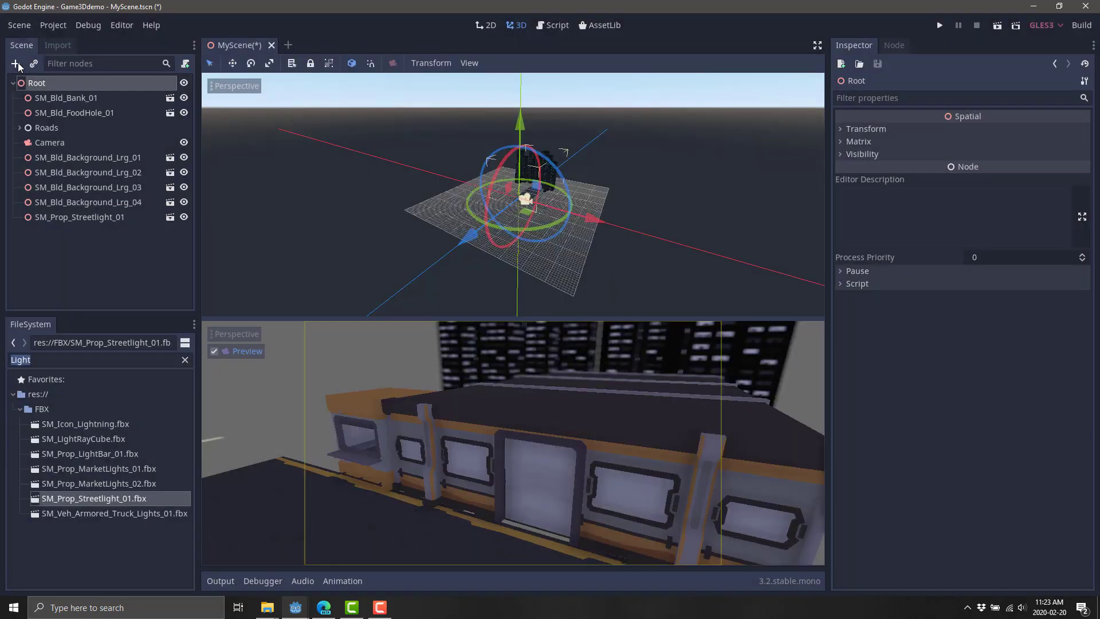
Add a plain Node under Root and rename it Lights
{"action": "left_click", "coordinate": [16, 64]}
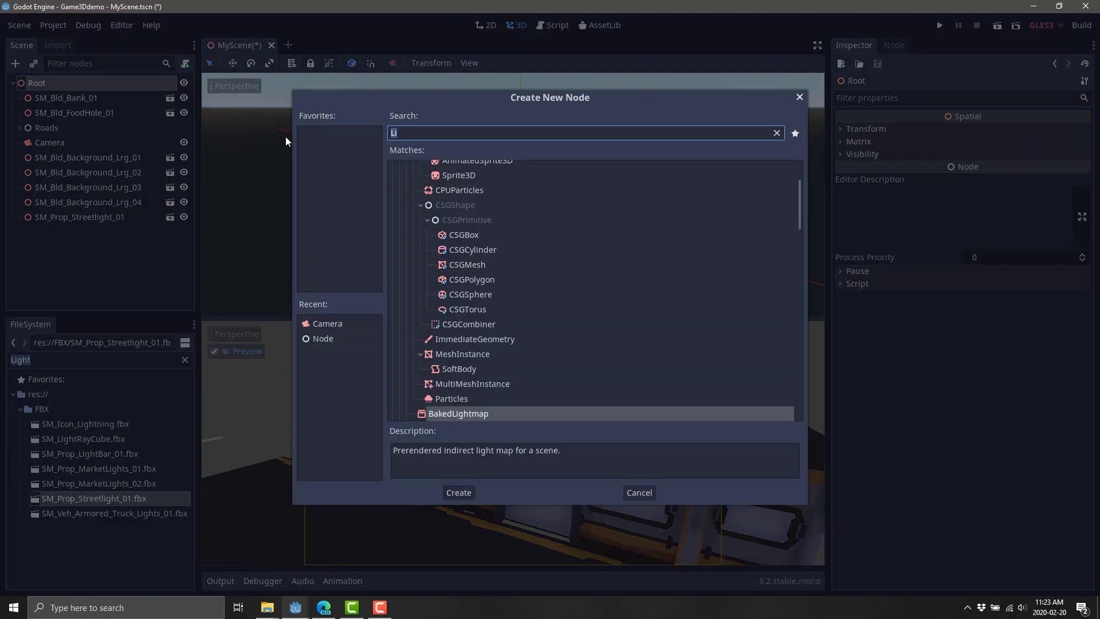
{"action": "type", "text": "Node"}
{"action": "double_click", "coordinate": [417, 169]}
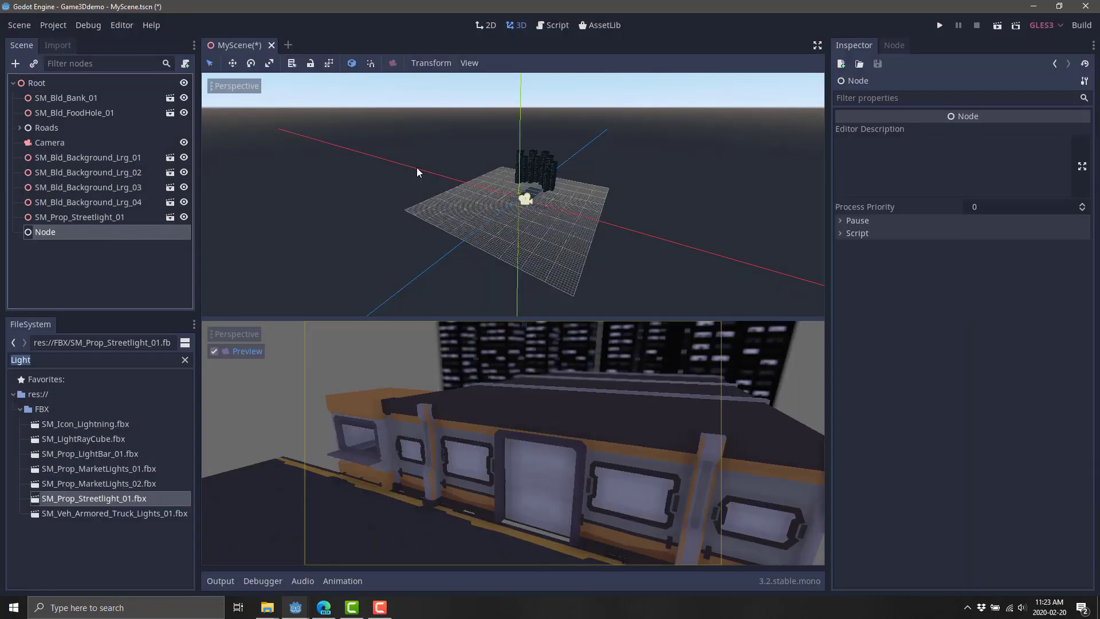
{"action": "double_click", "coordinate": [51, 230]}
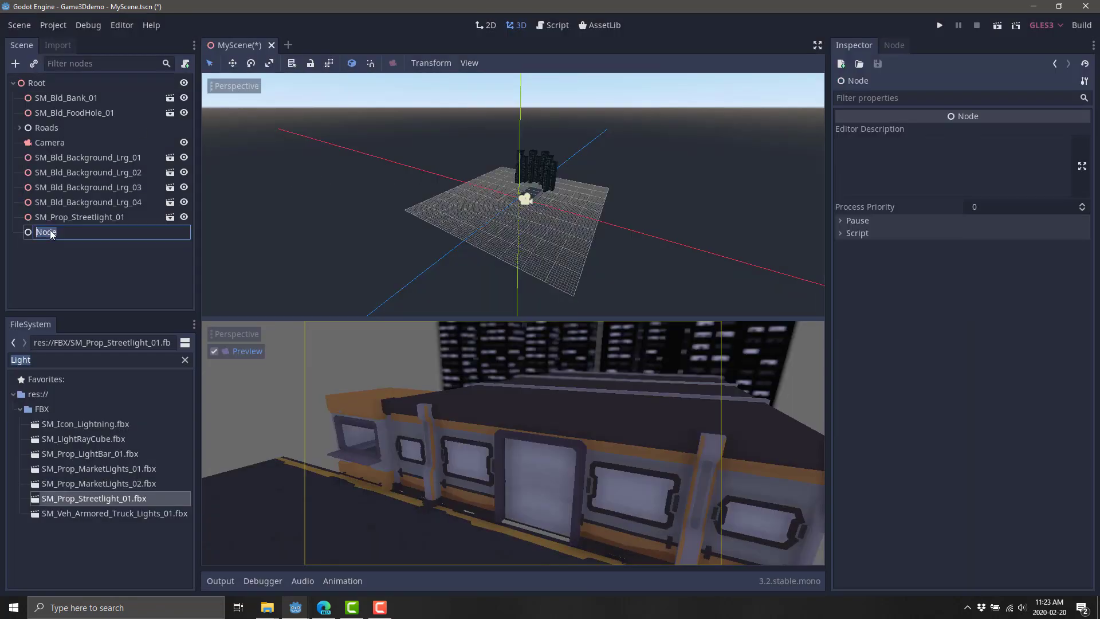
{"action": "type", "text": "Lights"}
{"action": "key", "text": "Return"}
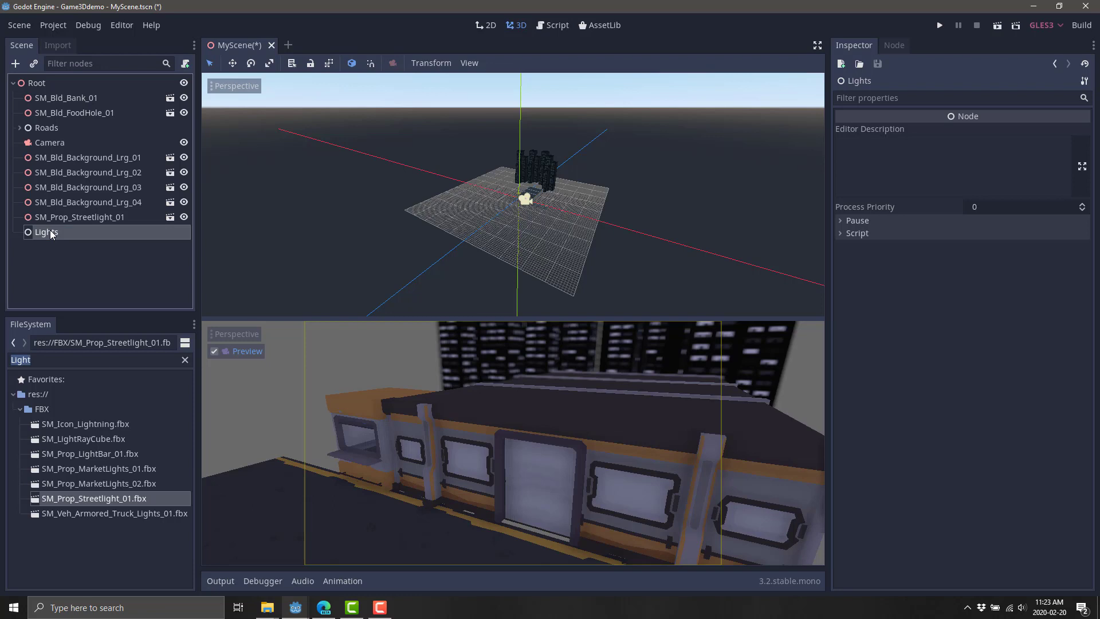
Move SM_Prop_Streetlight_01 along the Z axis to about -20
{"action": "left_click", "coordinate": [112, 253]}
{"action": "left_click", "coordinate": [99, 218]}
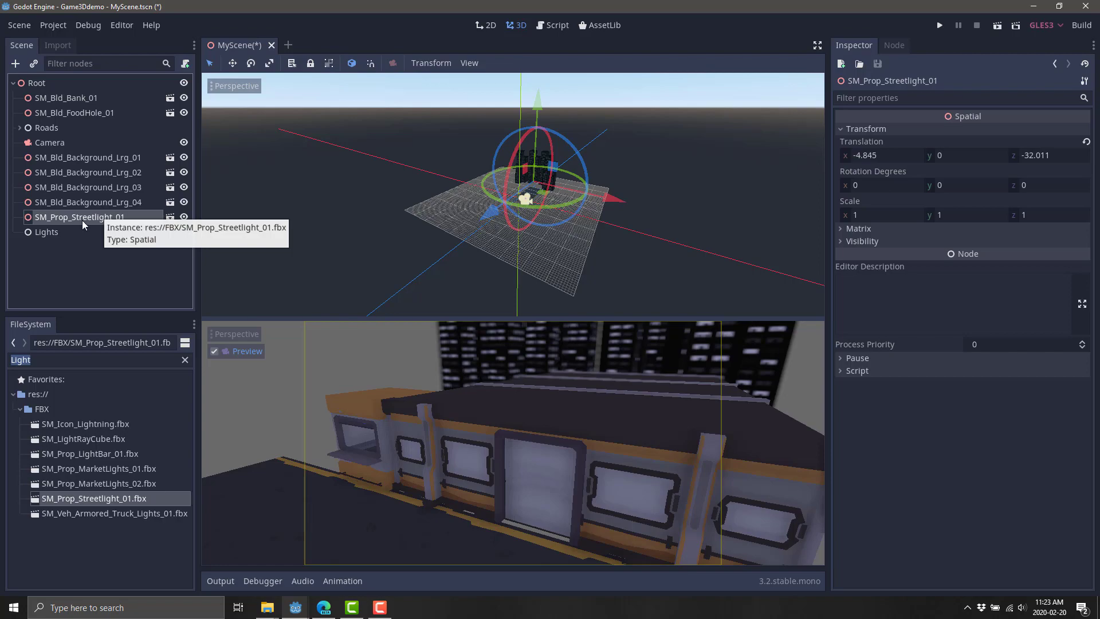
{"action": "scroll", "coordinate": [530, 220], "scroll_direction": "up", "scroll_amount": 5}
{"action": "scroll", "coordinate": [530, 220], "scroll_direction": "up", "scroll_amount": 6}
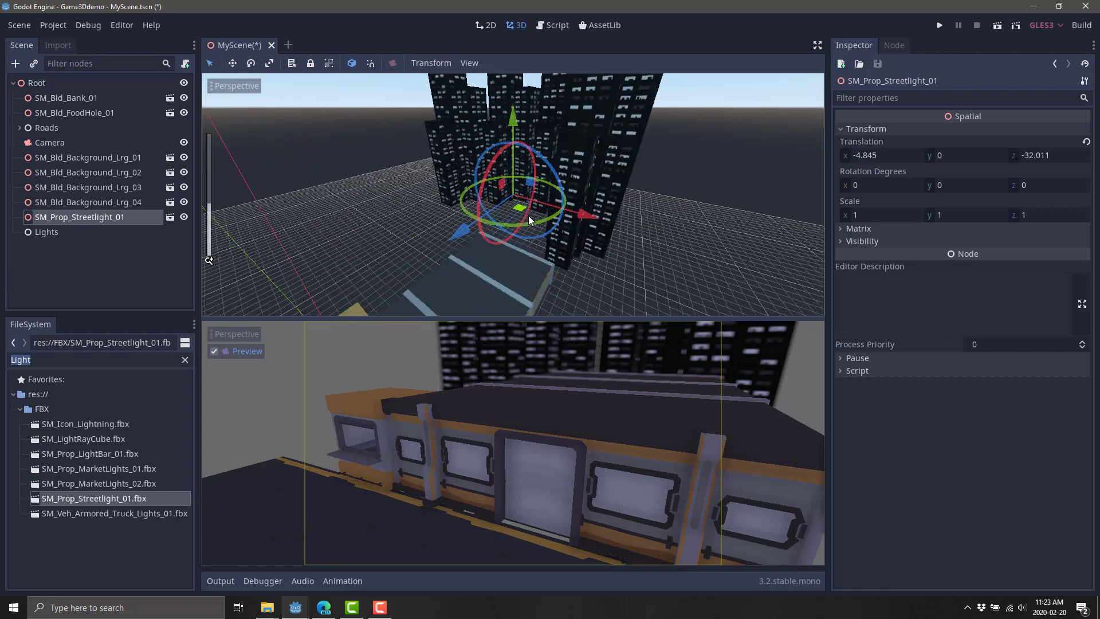
{"action": "left_click_drag", "start_coordinate": [465, 229], "coordinate": [272, 305]}
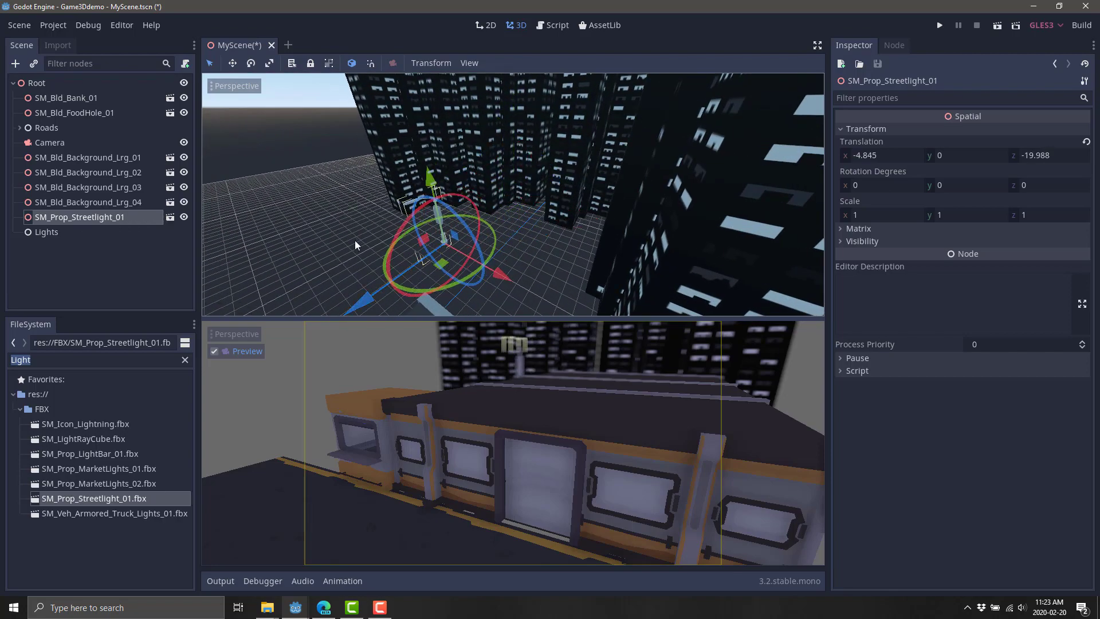
Open SM_Prop_Streetlight_01 for editing as a new inherited scene
{"action": "left_click", "coordinate": [61, 216]}
{"action": "left_click", "coordinate": [138, 250]}
{"action": "left_click", "coordinate": [170, 218]}
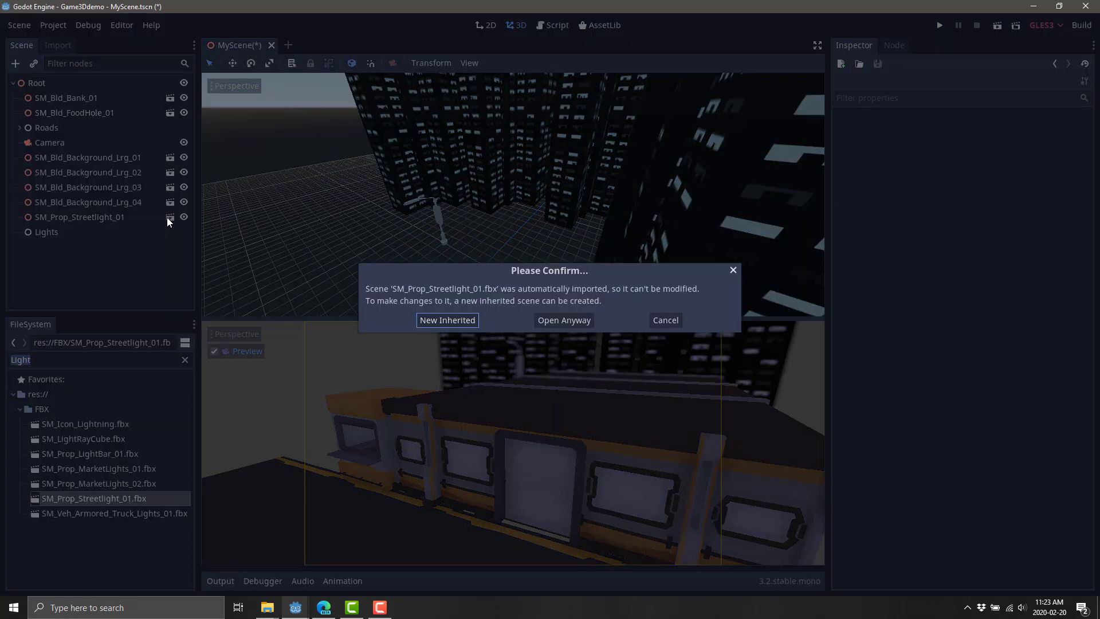
{"action": "left_click", "coordinate": [457, 320]}
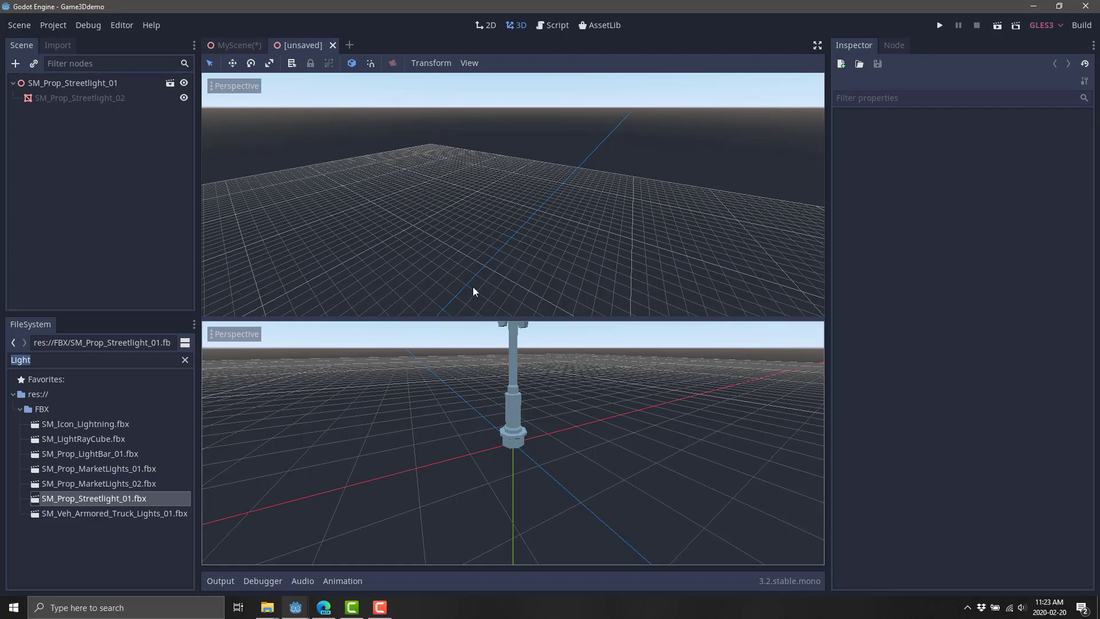
Assign a new SpatialMaterial to material slot 0 of the SM_Prop_Streetlight_02 mesh and open it for editing
{"action": "scroll", "coordinate": [609, 380], "scroll_direction": "down", "scroll_amount": 8}
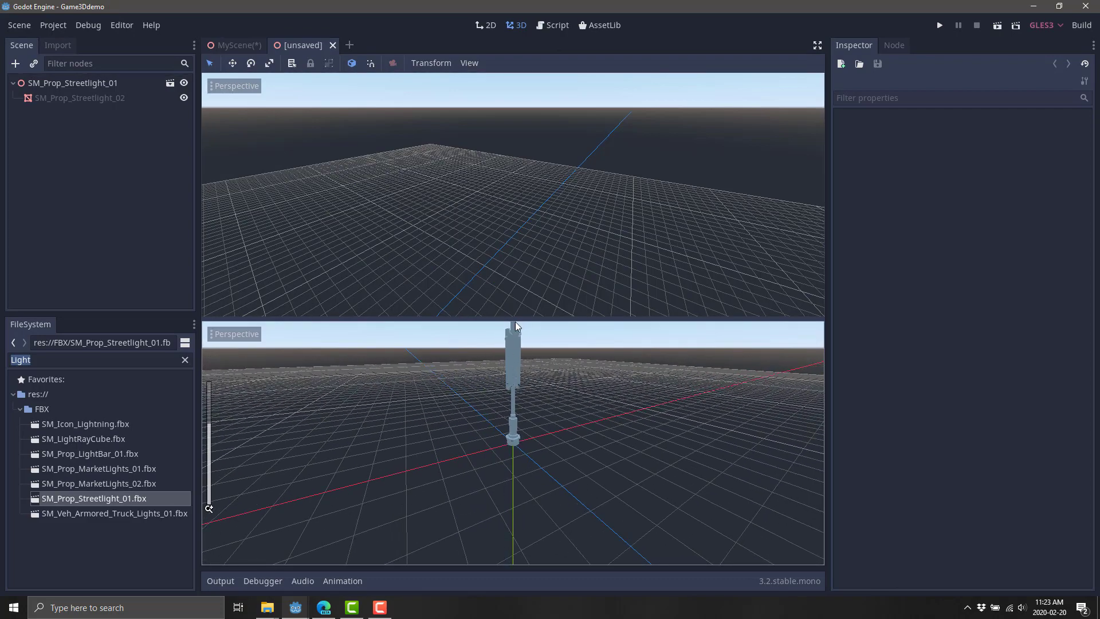
{"action": "middle_click_drag", "start_coordinate": [515, 252], "coordinate": [402, 195]}
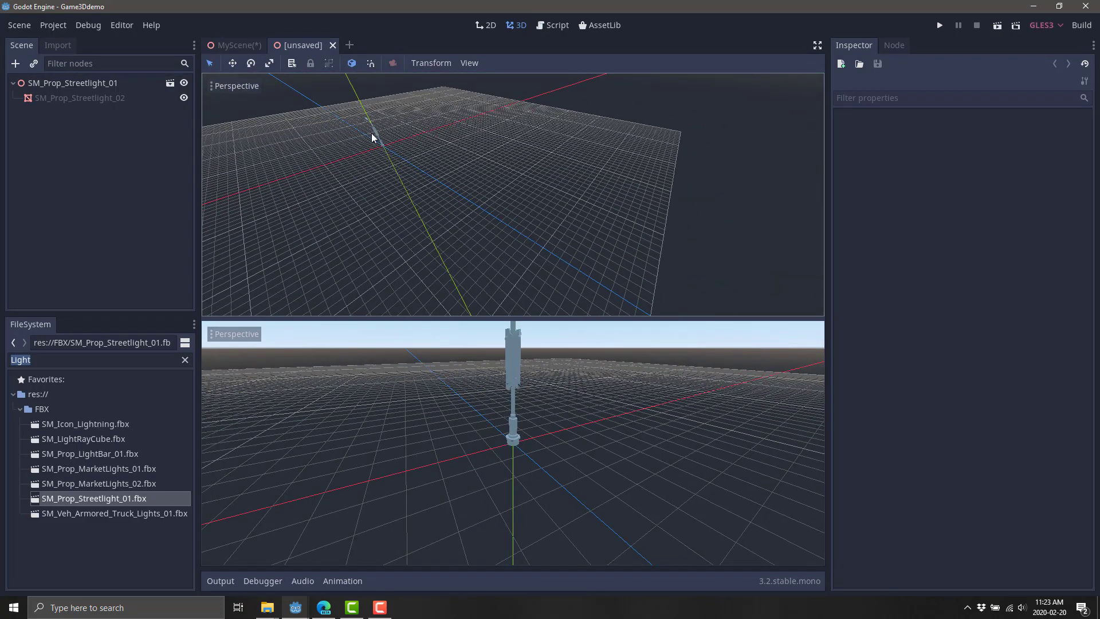
{"action": "left_click", "coordinate": [74, 83]}
{"action": "key", "text": "f"}
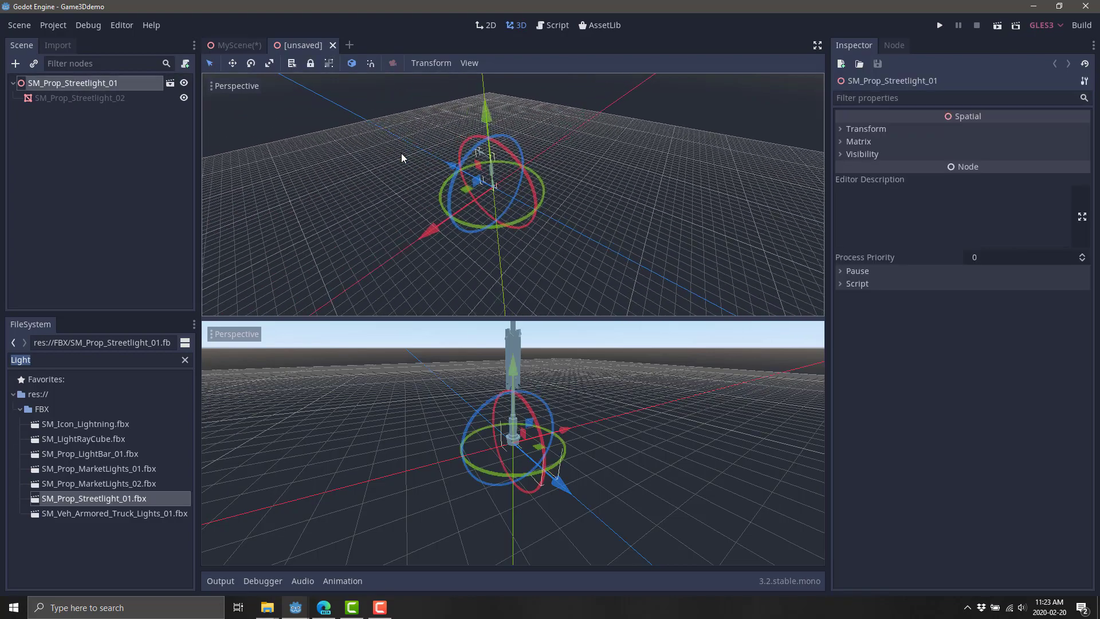
{"action": "scroll", "coordinate": [550, 174], "scroll_direction": "up", "scroll_amount": 6}
{"action": "scroll", "coordinate": [551, 175], "scroll_direction": "up", "scroll_amount": 9}
{"action": "middle_click_drag", "start_coordinate": [614, 149], "coordinate": [887, 188]}
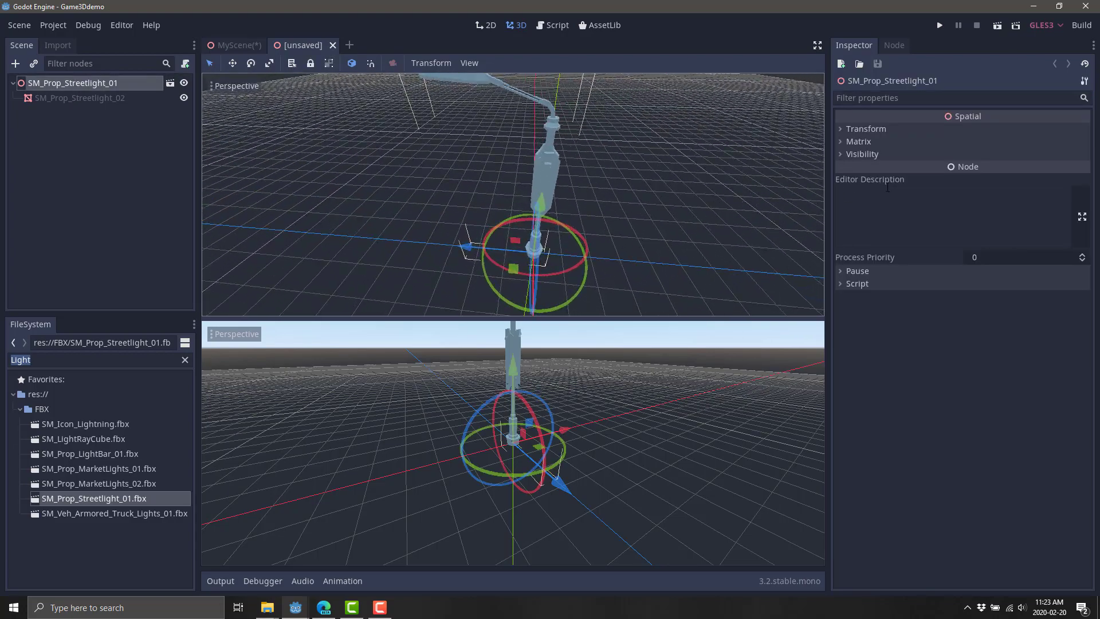
{"action": "left_click", "coordinate": [105, 98]}
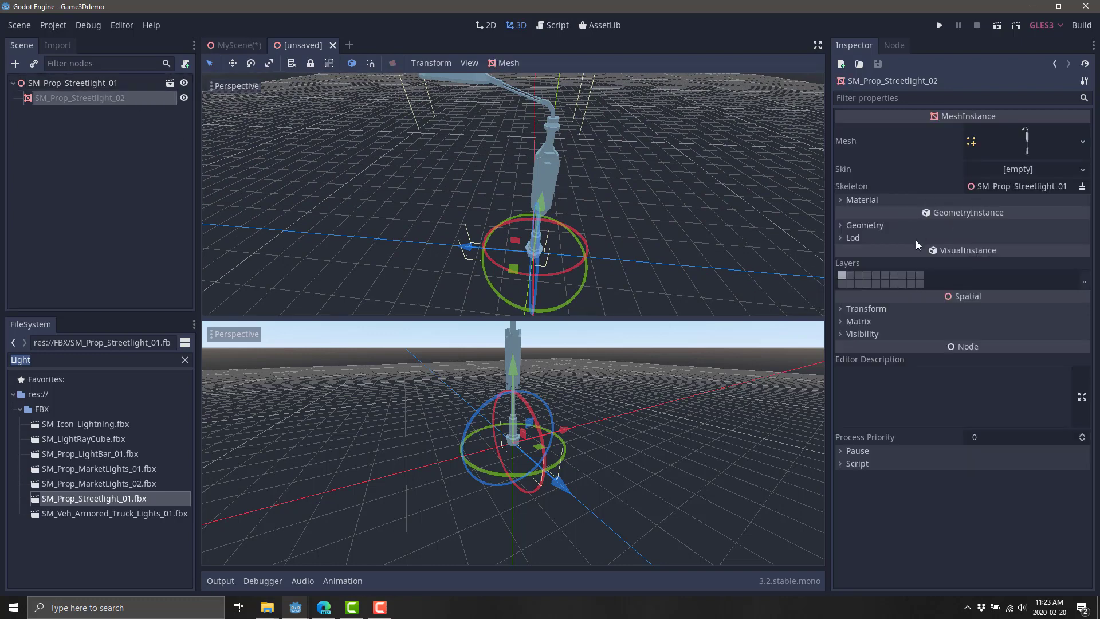
{"action": "left_click", "coordinate": [840, 200]}
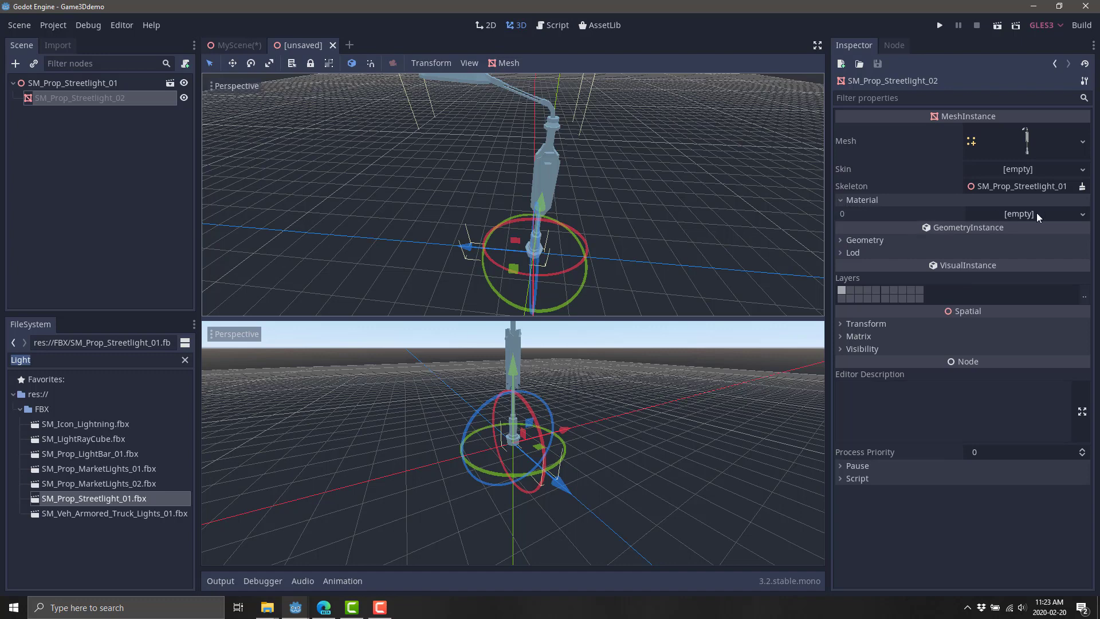
{"action": "left_click", "coordinate": [1036, 213]}
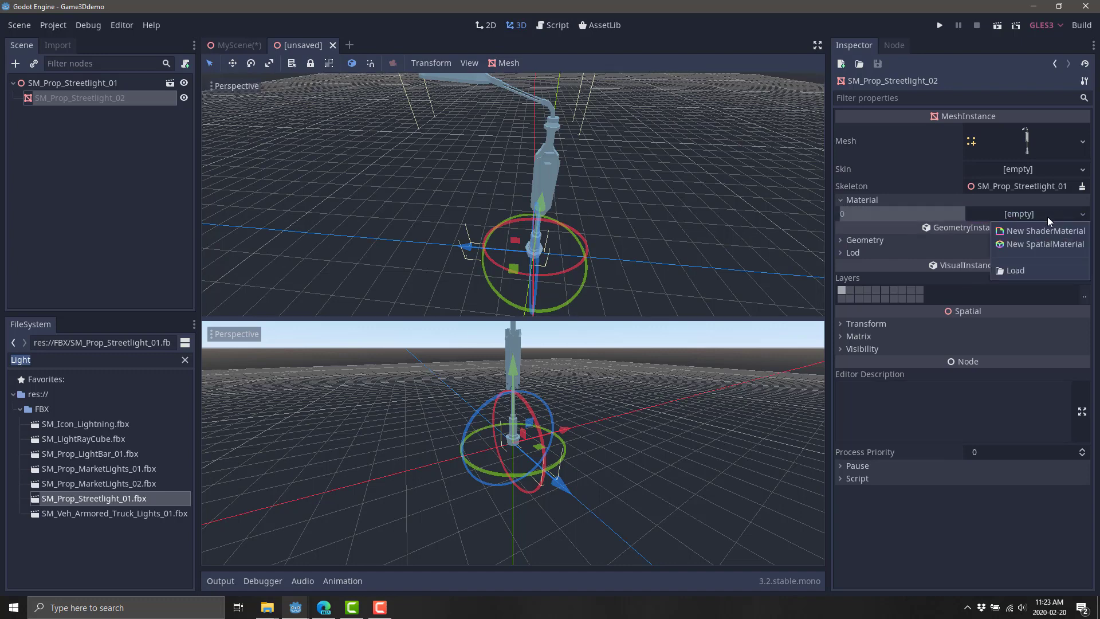
{"action": "left_click", "coordinate": [1019, 249]}
{"action": "left_click", "coordinate": [973, 225]}
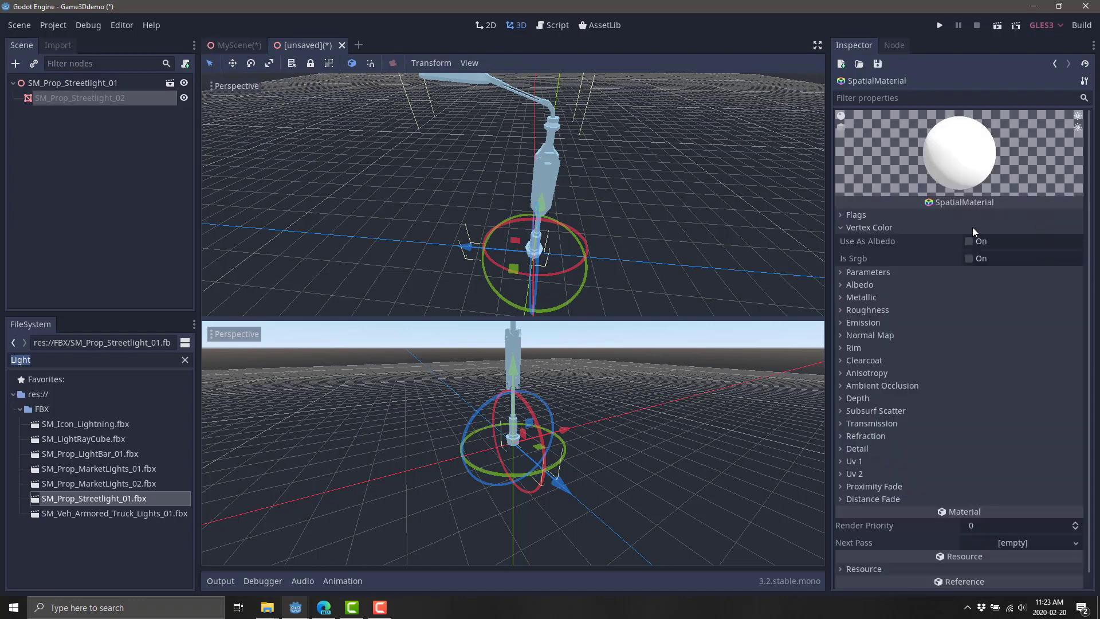
Load PolygonScifi_01_A.png from the Textures folder as the material's albedo texture
{"action": "left_click", "coordinate": [842, 284]}
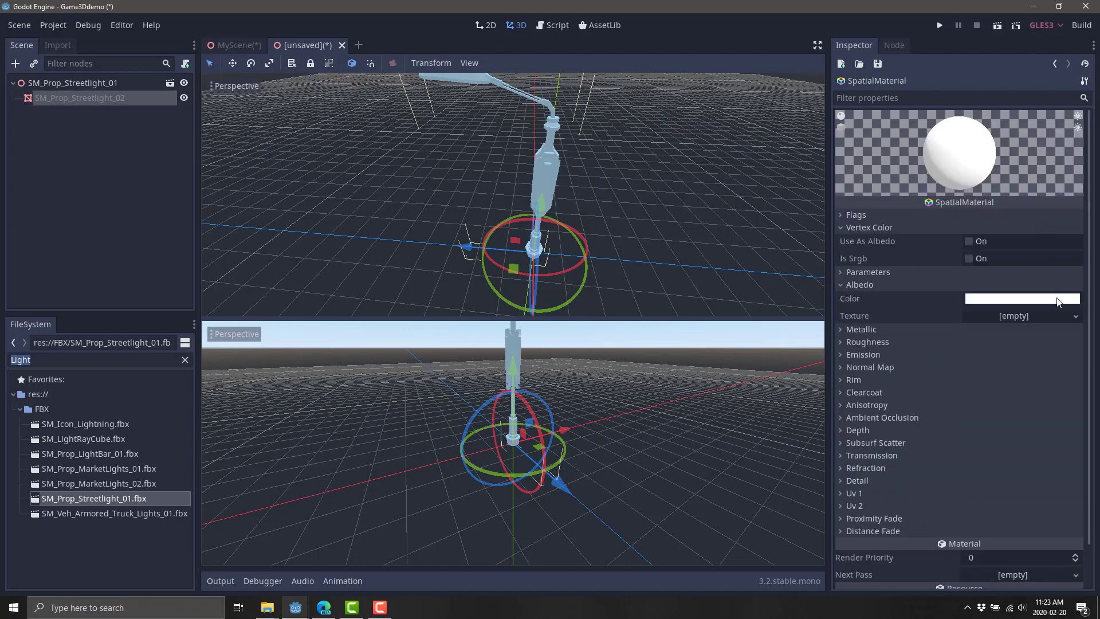
{"action": "left_click", "coordinate": [1074, 314]}
{"action": "left_click", "coordinate": [1002, 500]}
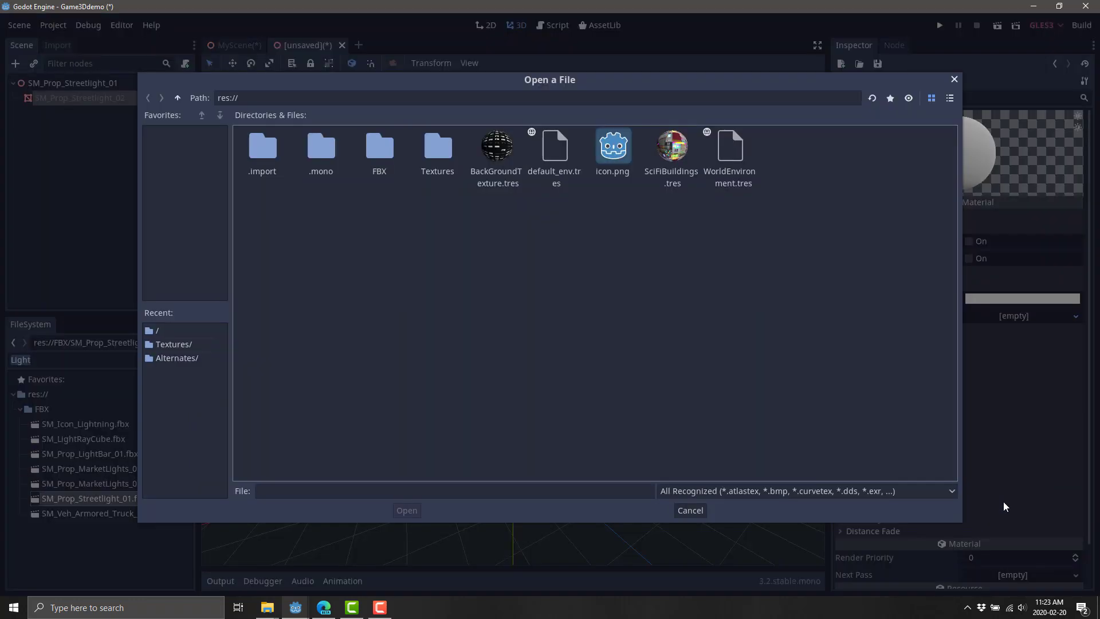
{"action": "double_click", "coordinate": [435, 156]}
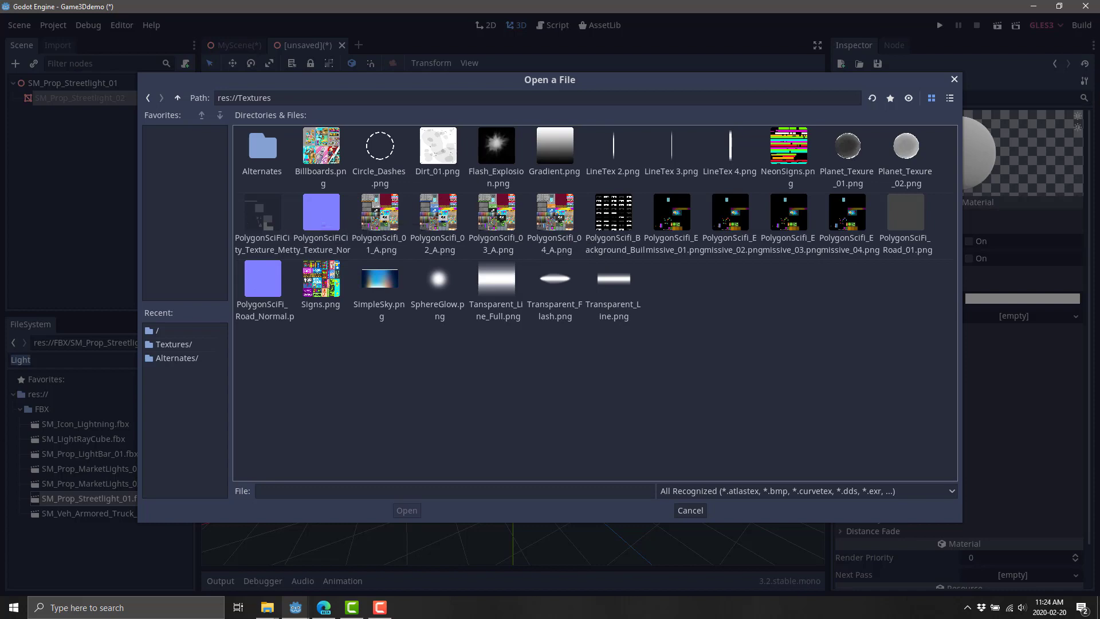
{"action": "double_click", "coordinate": [383, 200]}
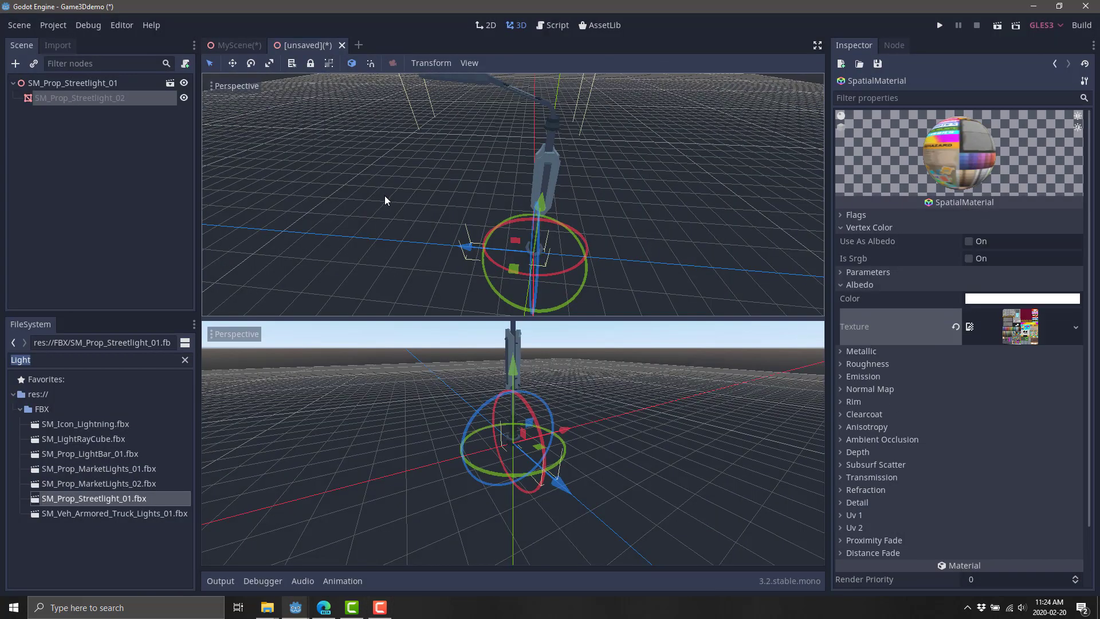
Add a SpotLight node under the SM_Prop_Streetlight_01 root and select it
{"action": "middle_click_drag", "start_coordinate": [585, 218], "coordinate": [606, 211]}
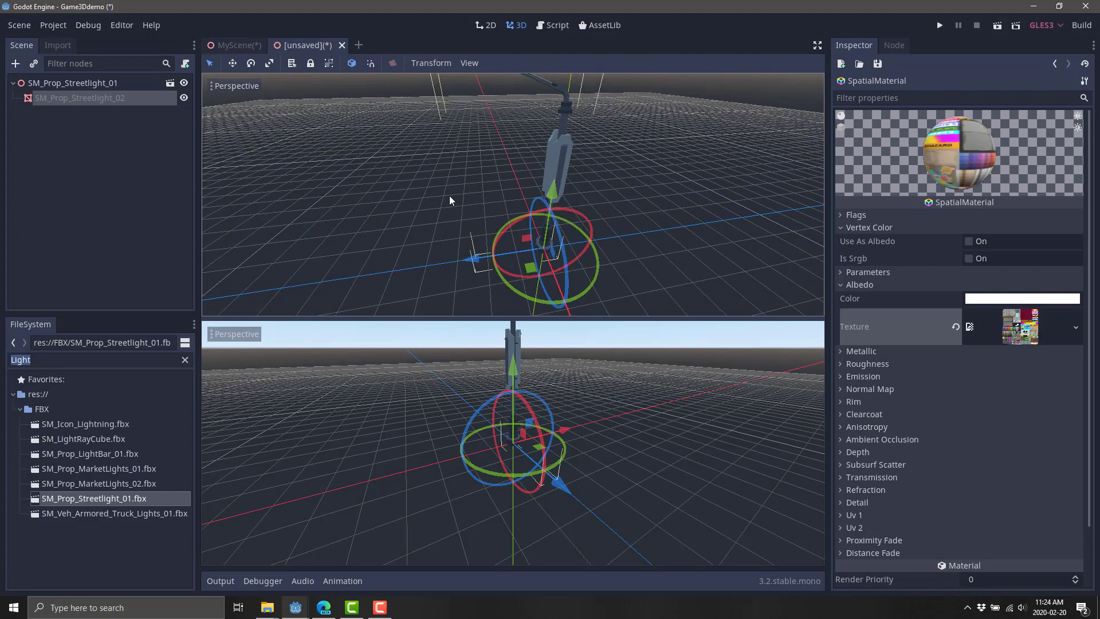
{"action": "middle_click_drag", "start_coordinate": [625, 164], "coordinate": [611, 206]}
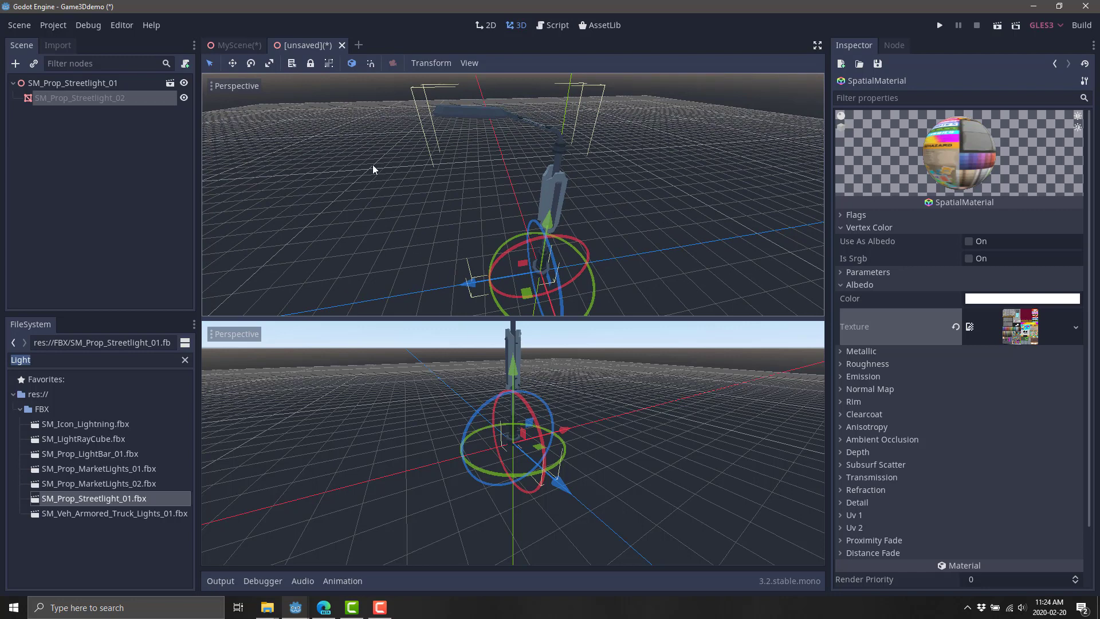
{"action": "left_click", "coordinate": [82, 83]}
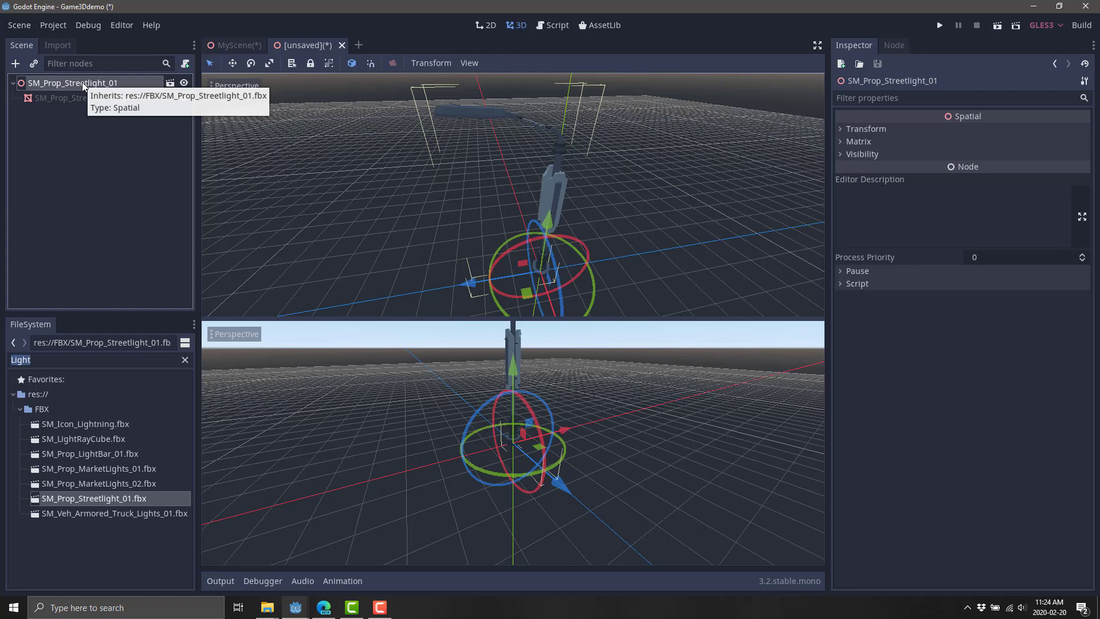
{"action": "left_click", "coordinate": [15, 63]}
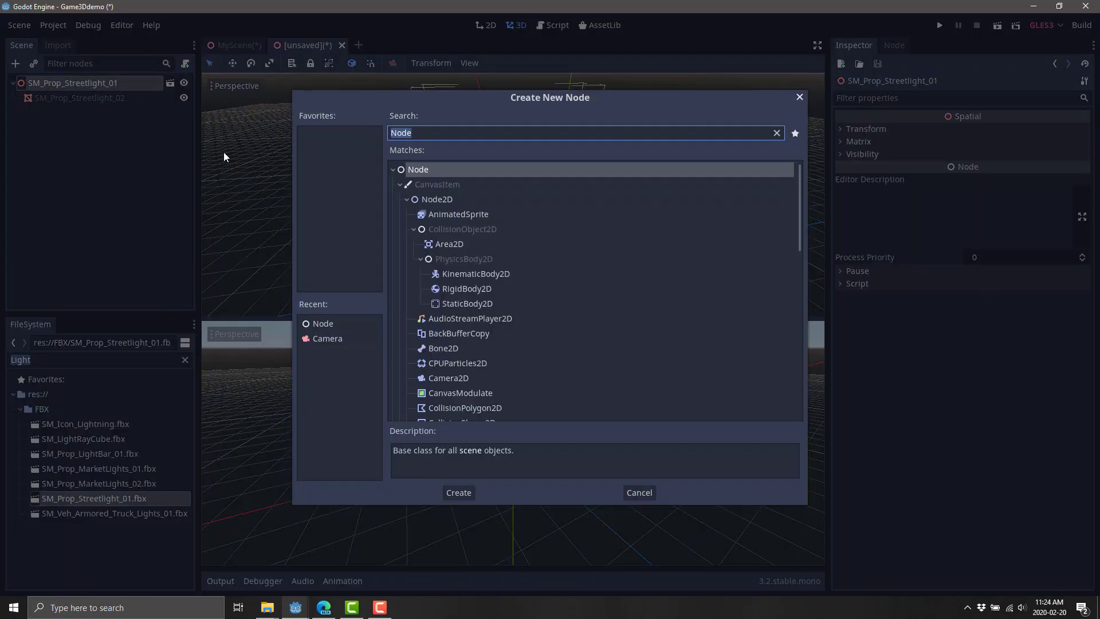
{"action": "type", "text": "Light"}
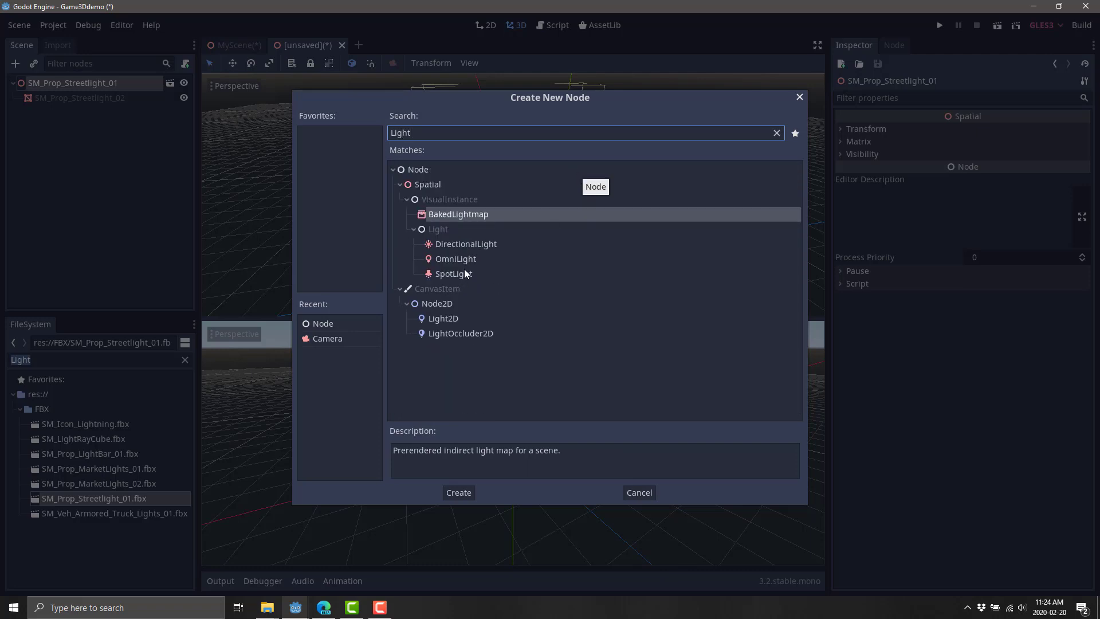
{"action": "left_click", "coordinate": [464, 275]}
{"action": "left_click", "coordinate": [464, 242]}
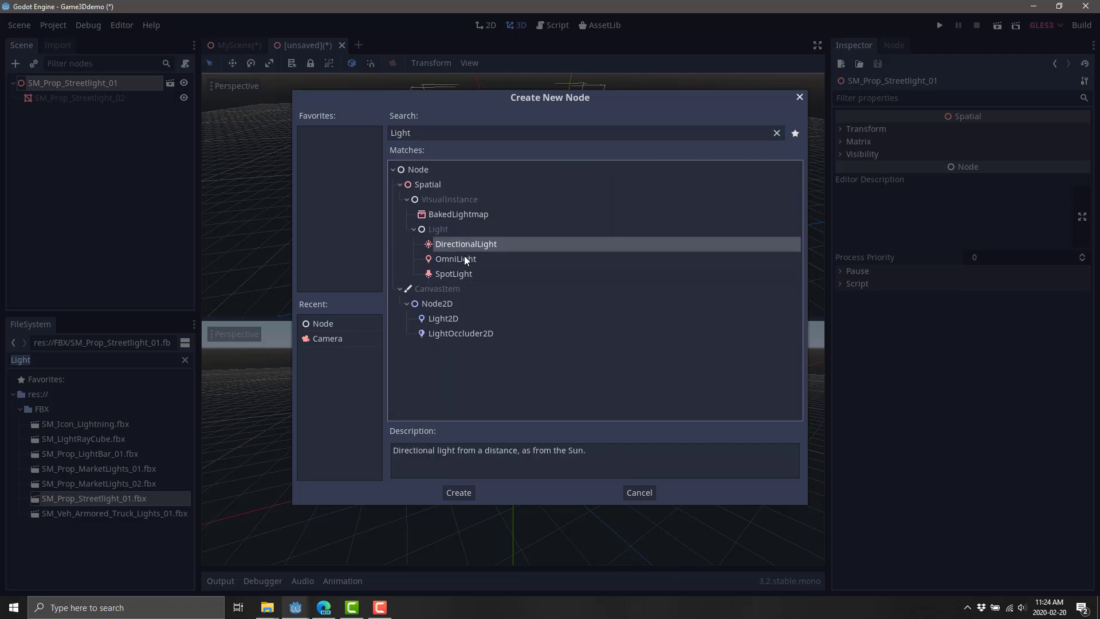
{"action": "left_click", "coordinate": [464, 259]}
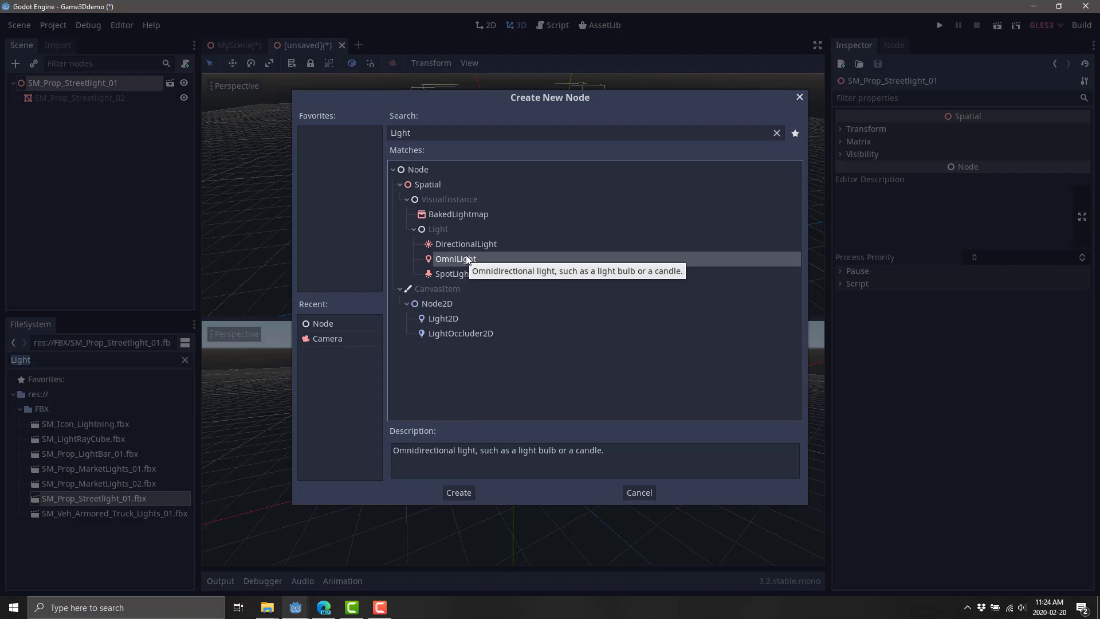
{"action": "left_click", "coordinate": [473, 244]}
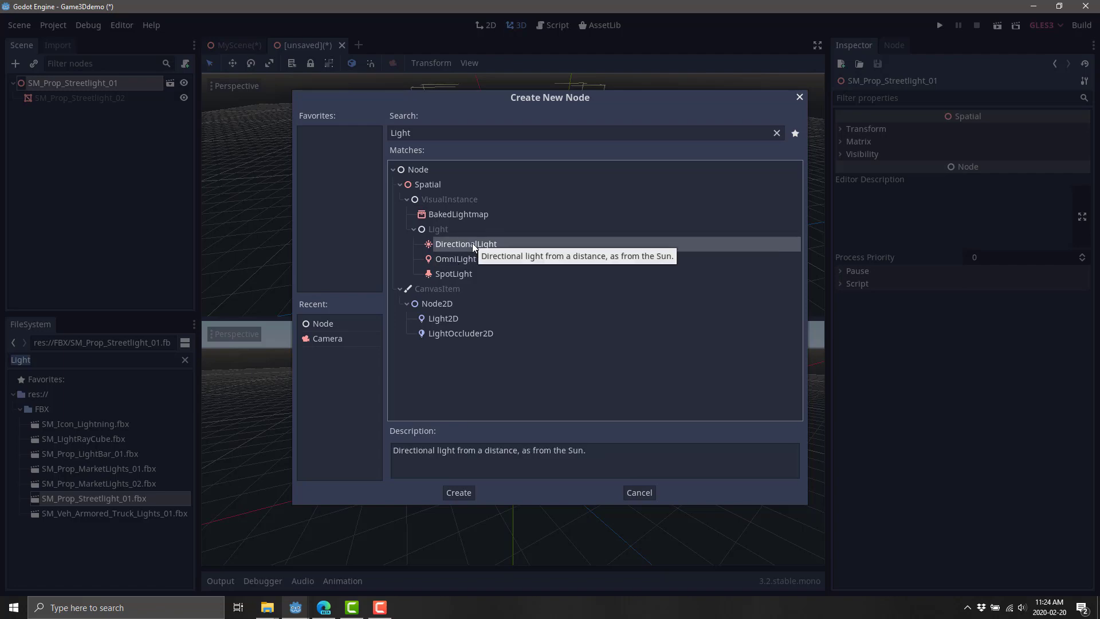
{"action": "left_click", "coordinate": [440, 275]}
{"action": "double_click", "coordinate": [440, 275]}
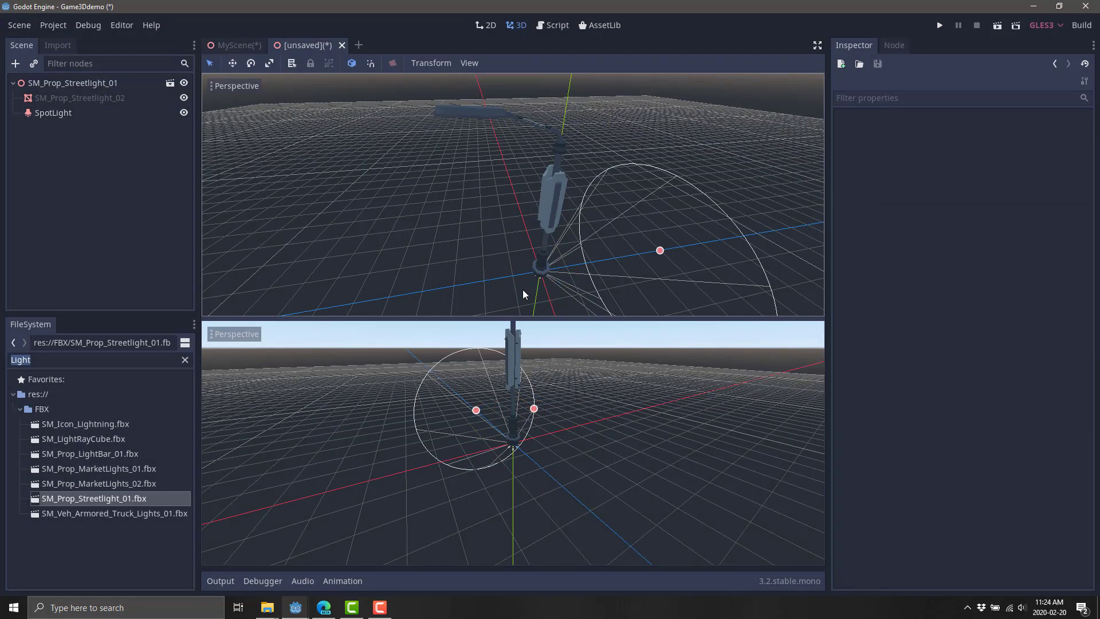
{"action": "left_click", "coordinate": [42, 113]}
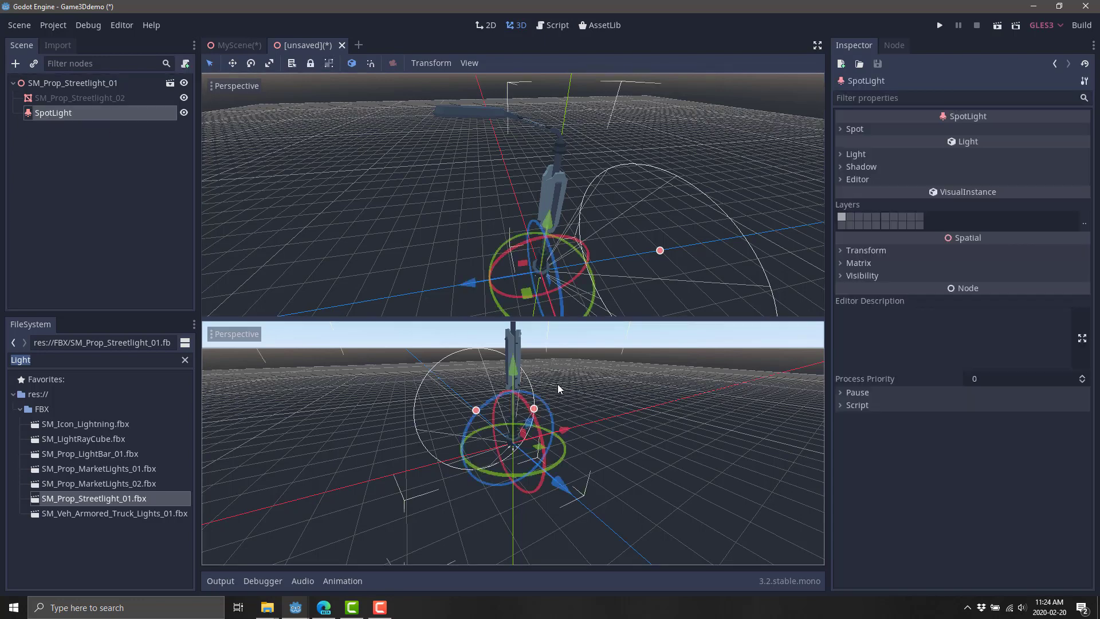
Move the SpotLight along the Z axis to about 2.335 and expand its Spot and Transform properties
{"action": "scroll", "coordinate": [558, 384], "scroll_direction": "down", "scroll_amount": 2}
{"action": "left_click_drag", "start_coordinate": [477, 280], "coordinate": [408, 281]}
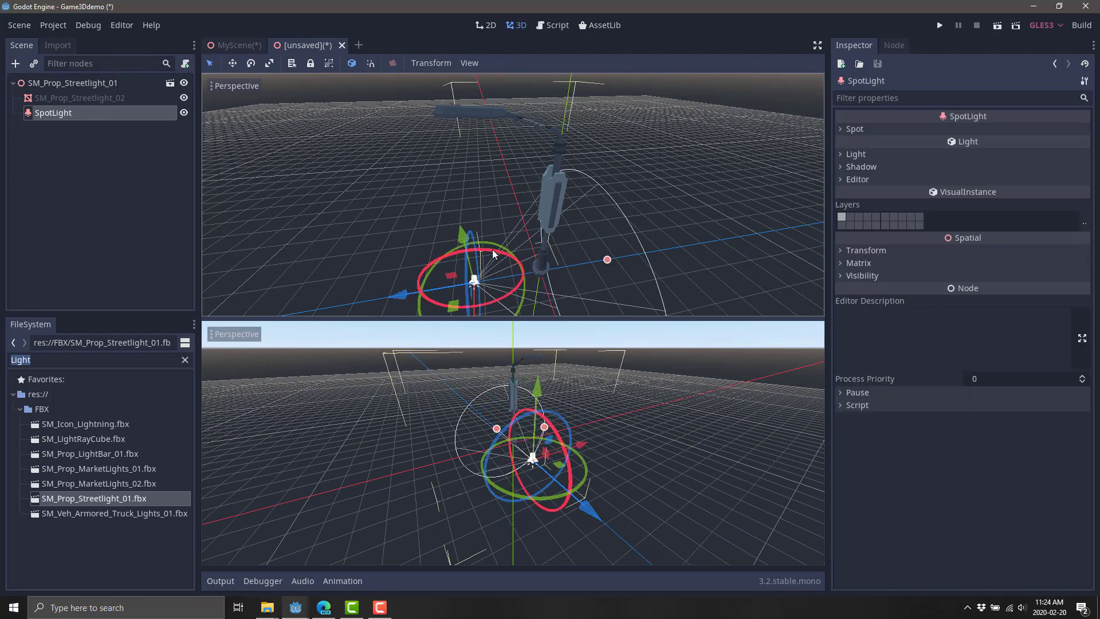
{"action": "left_click", "coordinate": [846, 129]}
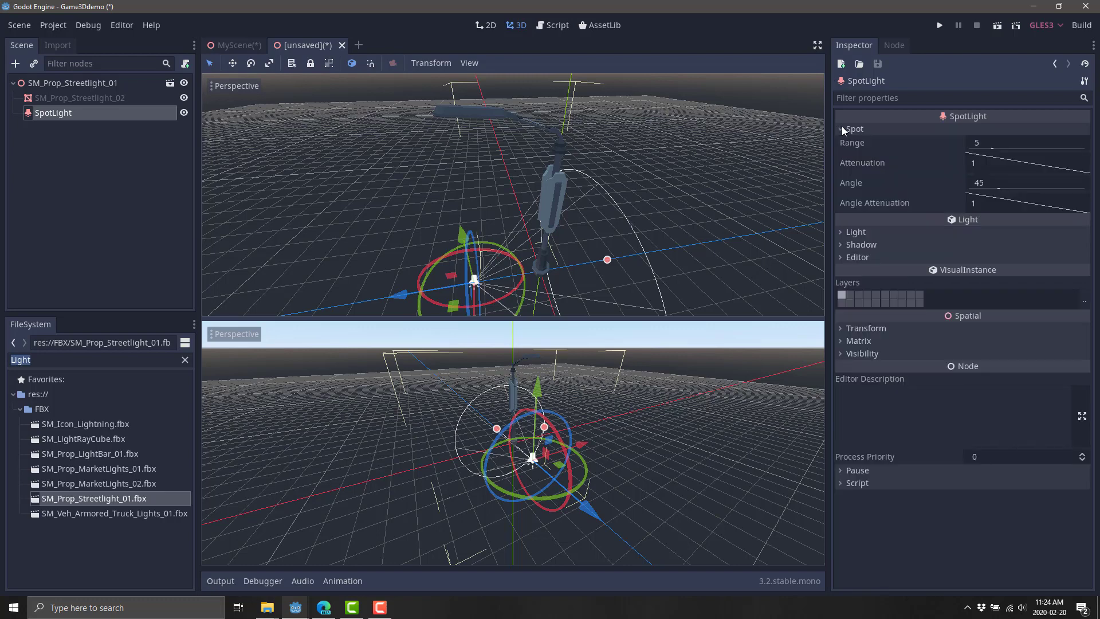
{"action": "left_click", "coordinate": [842, 329]}
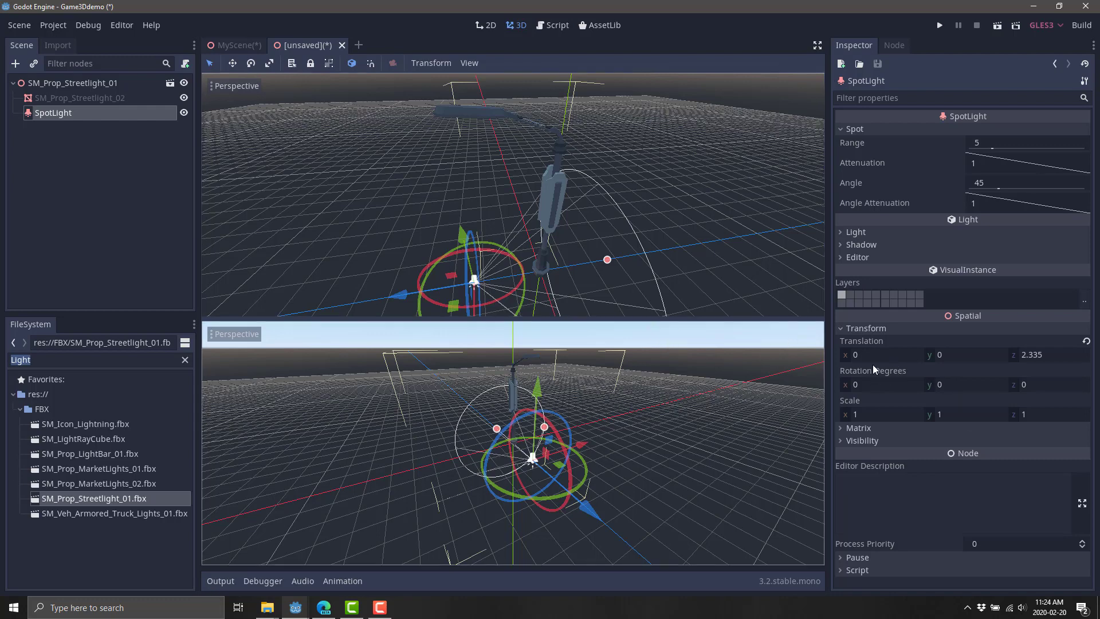
Set the SpotLight's X rotation to 90 degrees and check its direction
{"action": "left_click", "coordinate": [873, 383]}
{"action": "type", "text": "90"}
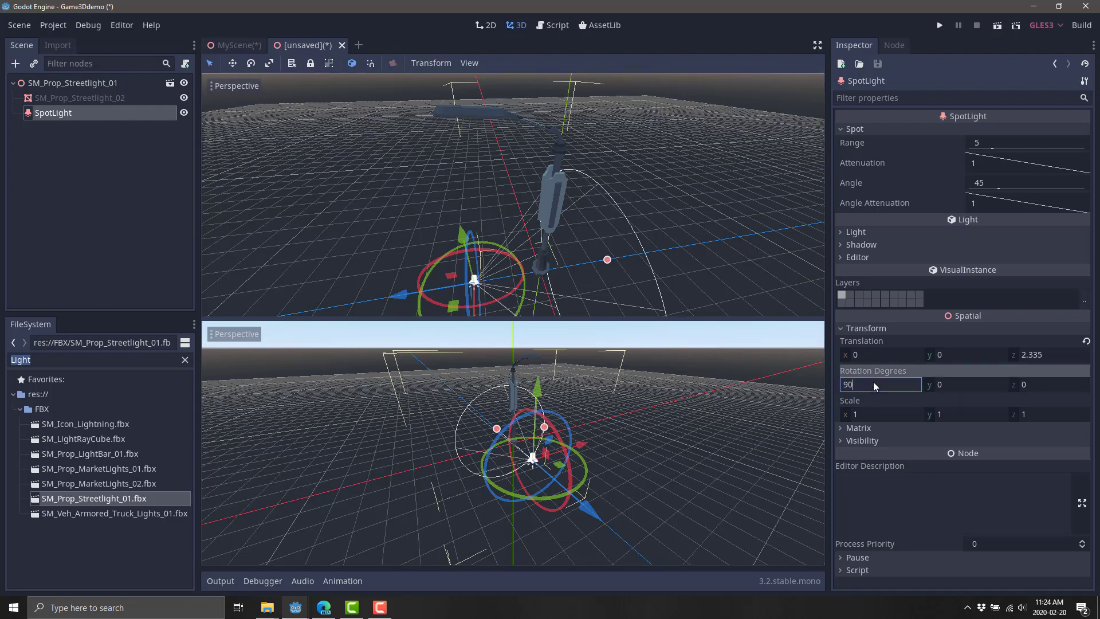
{"action": "key", "text": "Return"}
{"action": "scroll", "coordinate": [594, 438], "scroll_direction": "down", "scroll_amount": 2}
{"action": "scroll", "coordinate": [595, 437], "scroll_direction": "up", "scroll_amount": 1}
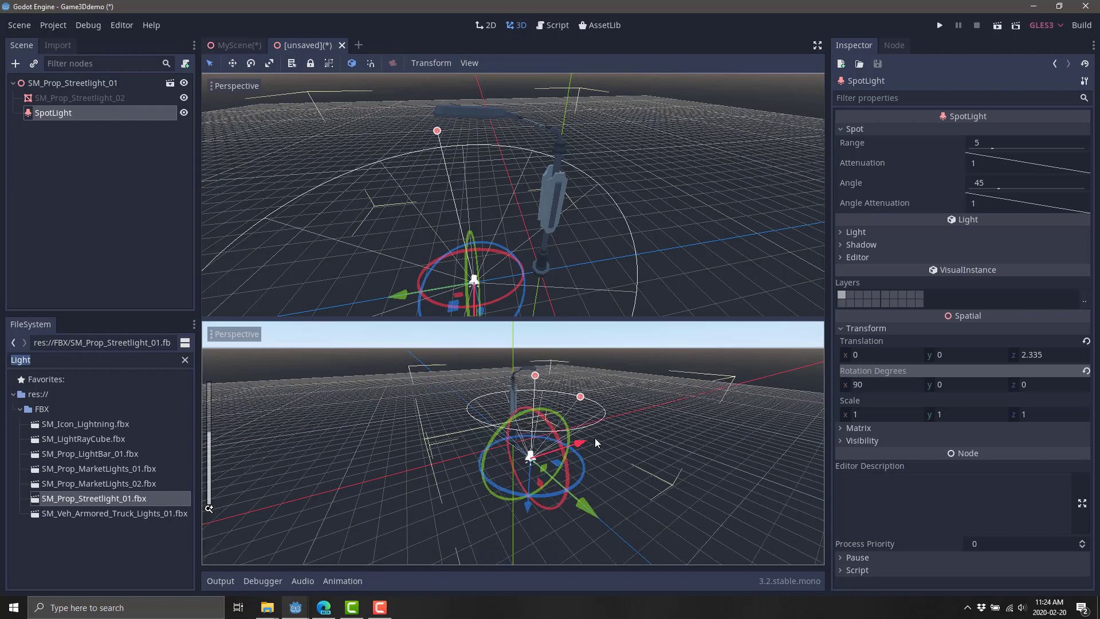
Set the SpotLight's X rotation to 270 degrees
{"action": "left_click", "coordinate": [870, 385]}
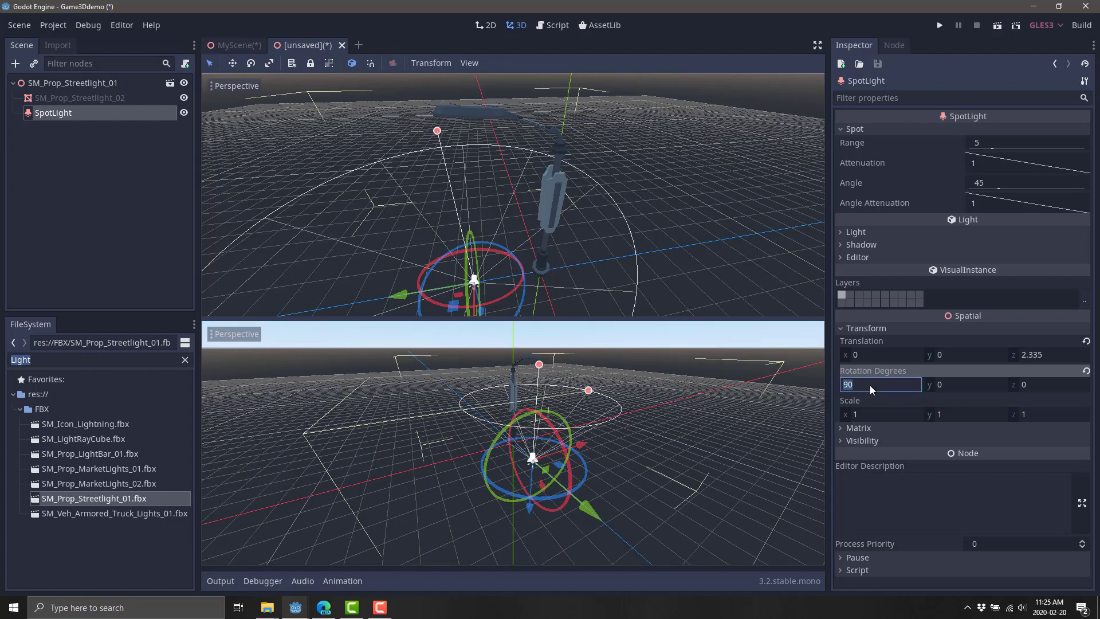
{"action": "type", "text": "270"}
{"action": "key", "text": "Return"}
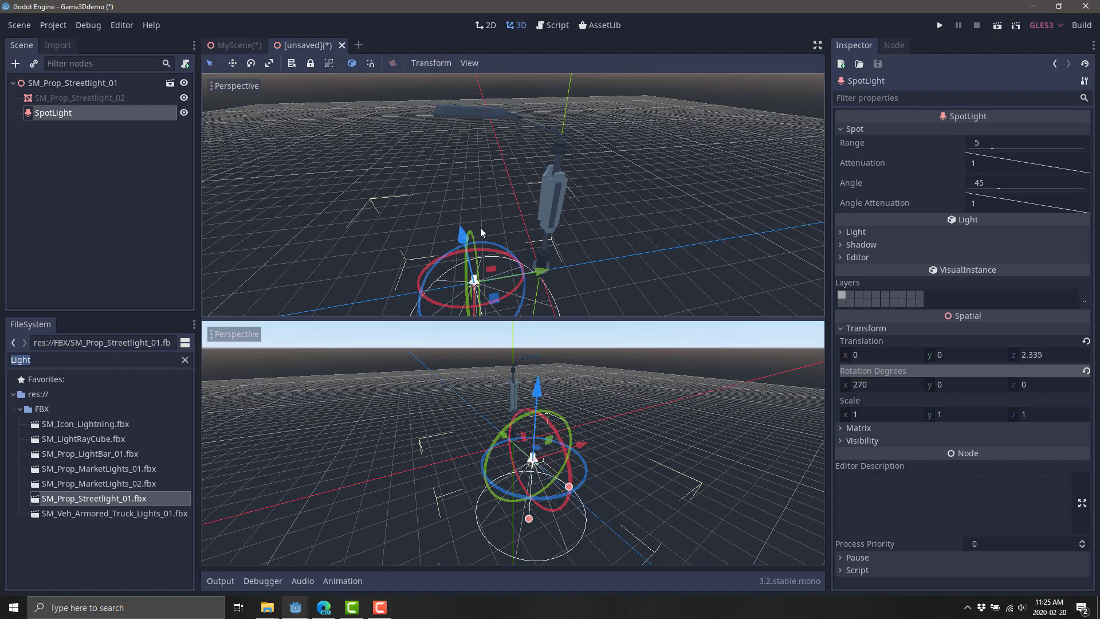
Raise the SpotLight to the height of the streetlight's lamp head, at about 5.236 on Y
{"action": "left_click_drag", "start_coordinate": [463, 236], "coordinate": [466, 86]}
{"action": "scroll", "coordinate": [529, 342], "scroll_direction": "up", "scroll_amount": 3}
{"action": "scroll", "coordinate": [635, 401], "scroll_direction": "up", "scroll_amount": 3}
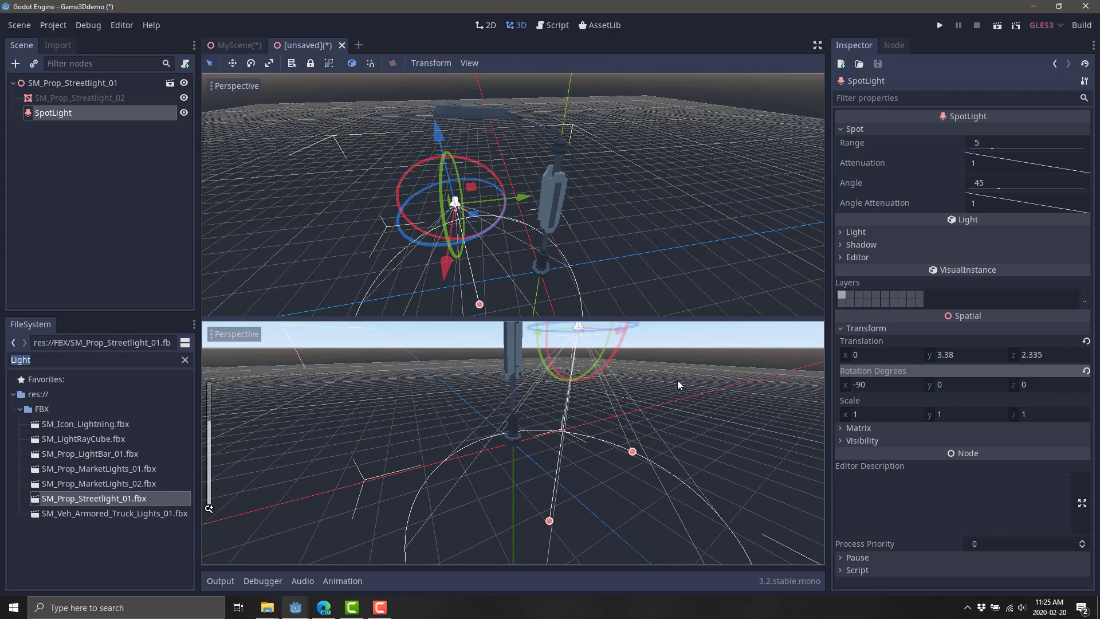
{"action": "left_click_drag", "start_coordinate": [507, 317], "coordinate": [507, 201]}
{"action": "middle_click_drag", "start_coordinate": [693, 343], "coordinate": [538, 378]}
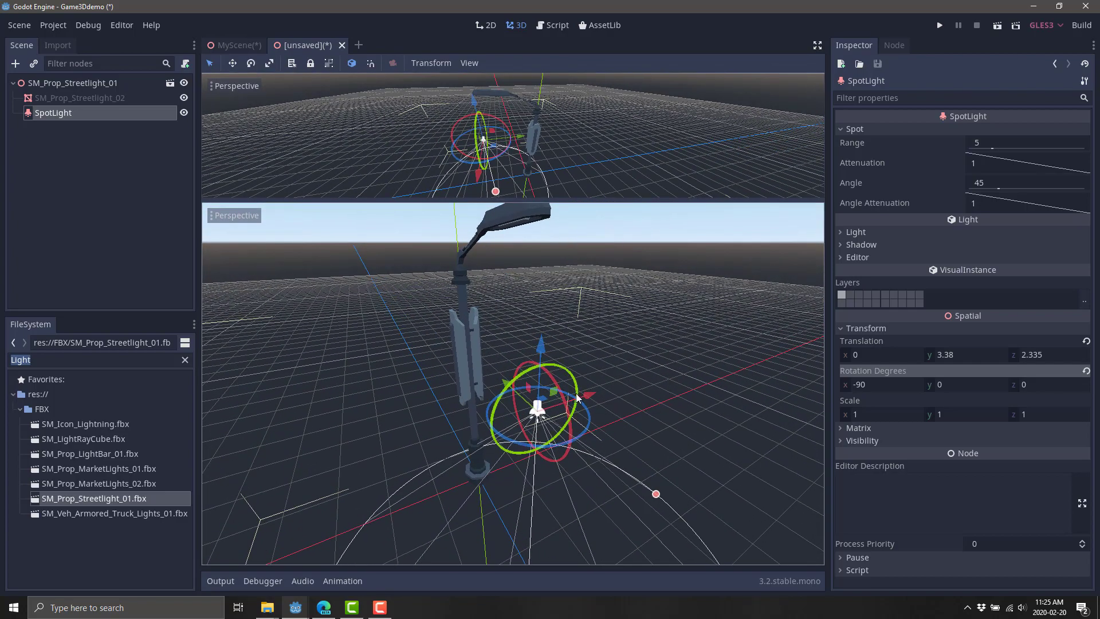
{"action": "left_click_drag", "start_coordinate": [545, 356], "coordinate": [544, 98]}
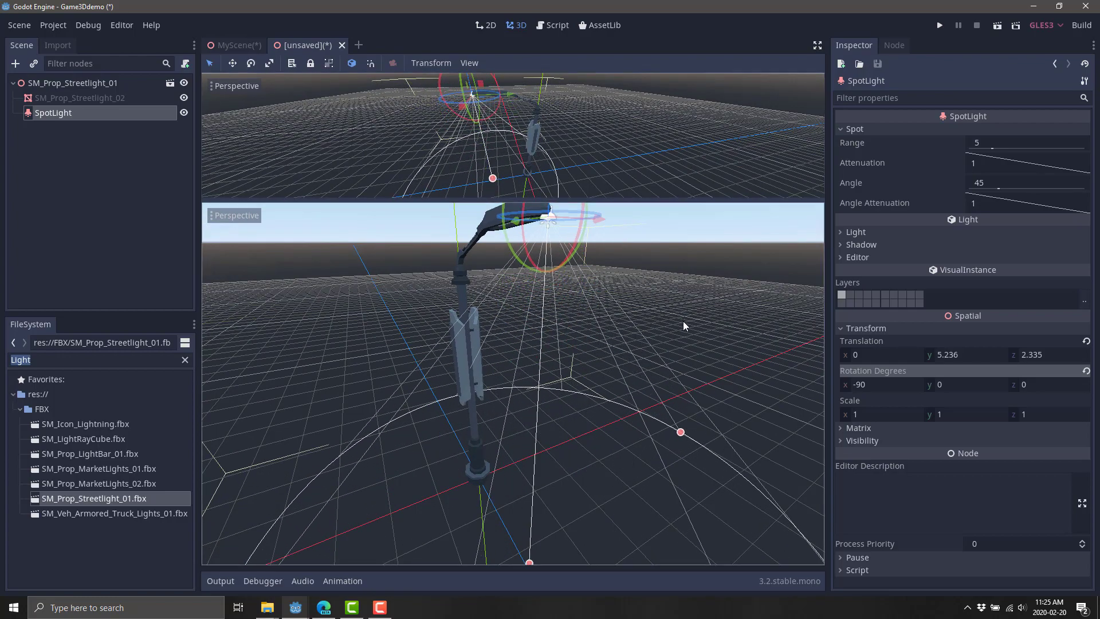
Move the SpotLight along Z to about 1.889 so it sits beneath the lamp head
{"action": "middle_click_drag", "start_coordinate": [683, 321], "coordinate": [652, 346]}
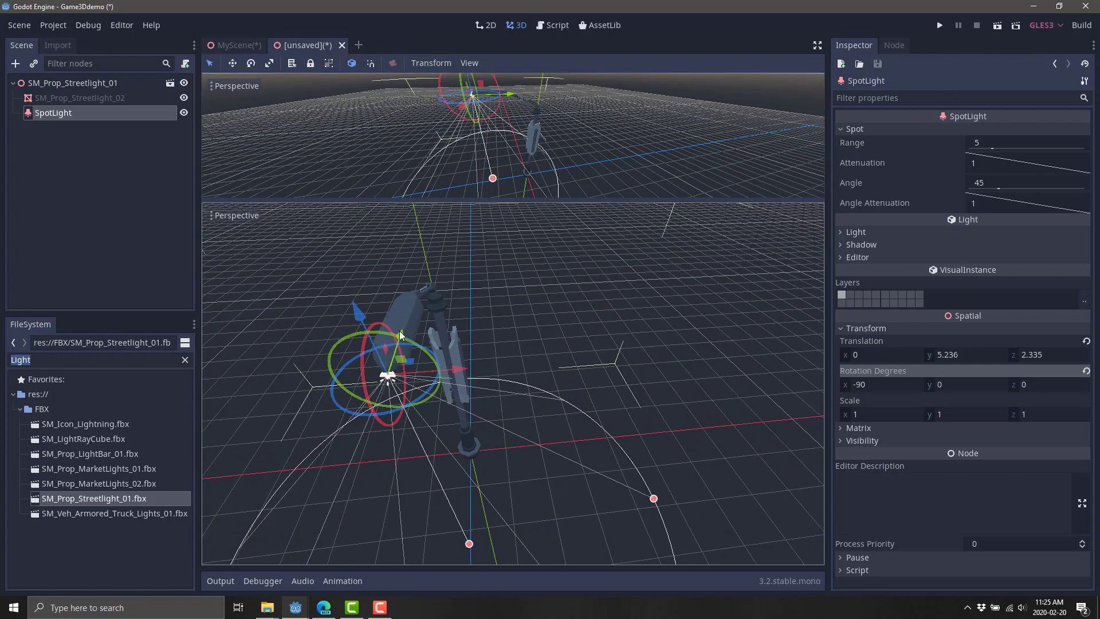
{"action": "left_click_drag", "start_coordinate": [401, 335], "coordinate": [408, 306]}
{"action": "middle_click_drag", "start_coordinate": [586, 391], "coordinate": [516, 346]}
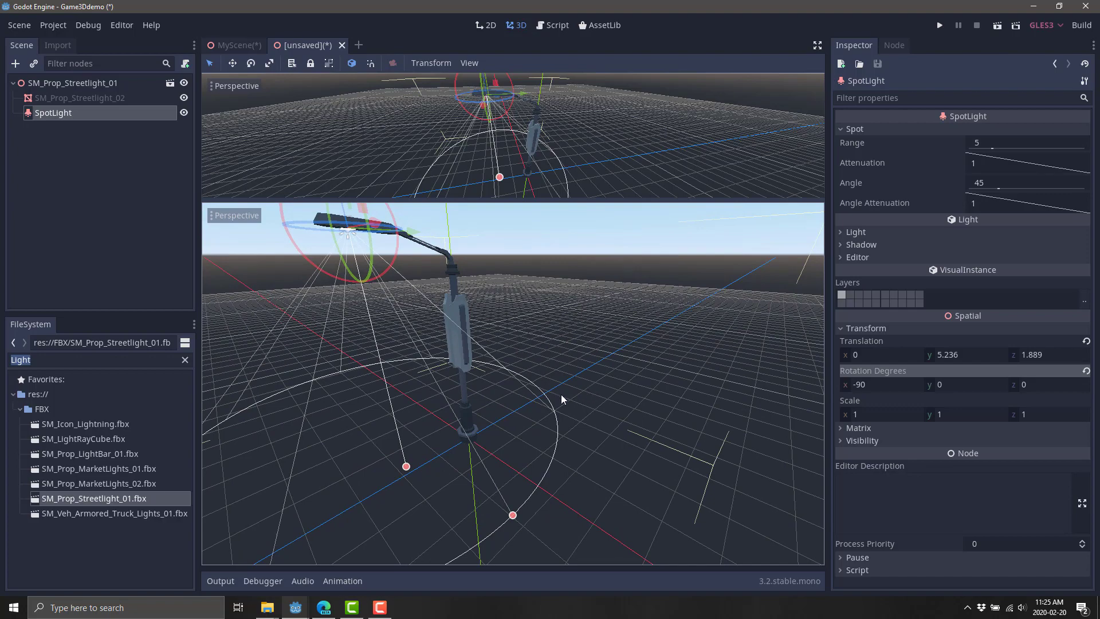
{"action": "middle_click_drag", "start_coordinate": [561, 394], "coordinate": [358, 366]}
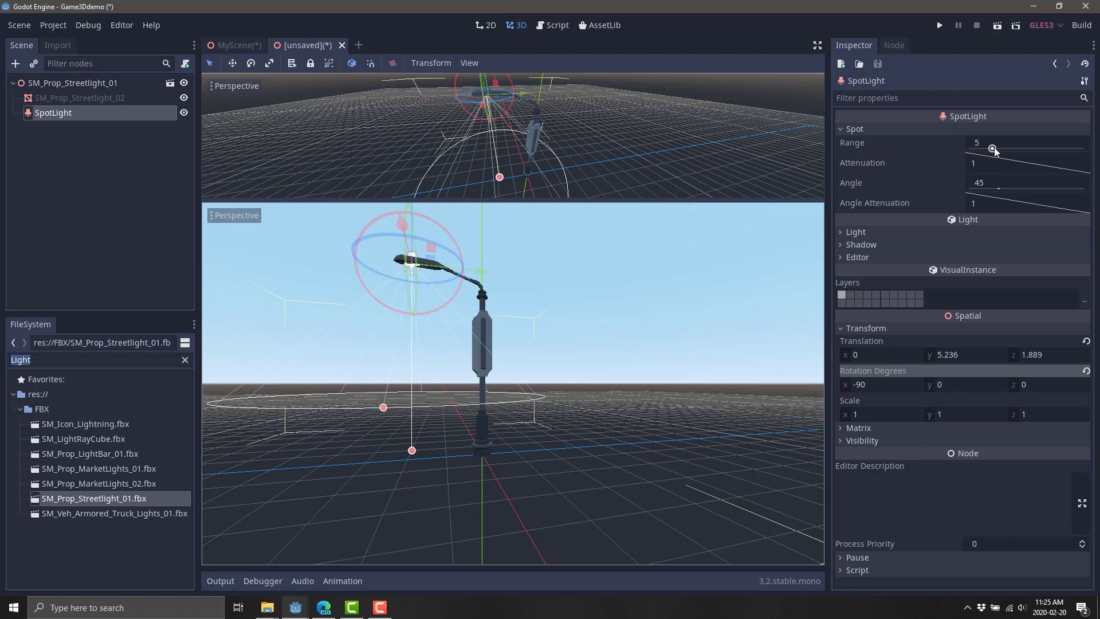
Set the SpotLight's range to 6.7, attenuation to 0.12, angle to 34.3 and angle attenuation to 1.27
{"action": "left_click_drag", "start_coordinate": [991, 148], "coordinate": [1002, 189]}
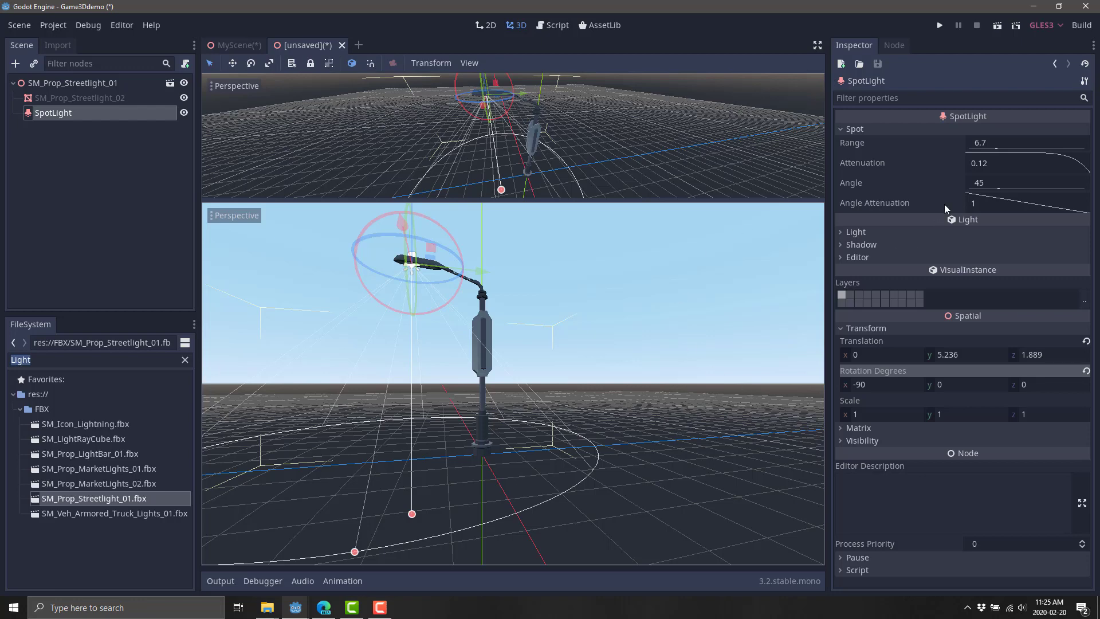
{"action": "left_click_drag", "start_coordinate": [998, 189], "coordinate": [989, 211]}
Review the SpotLight's Light and Shadow properties, enabling its shadow and turning it off again
{"action": "left_click", "coordinate": [846, 232]}
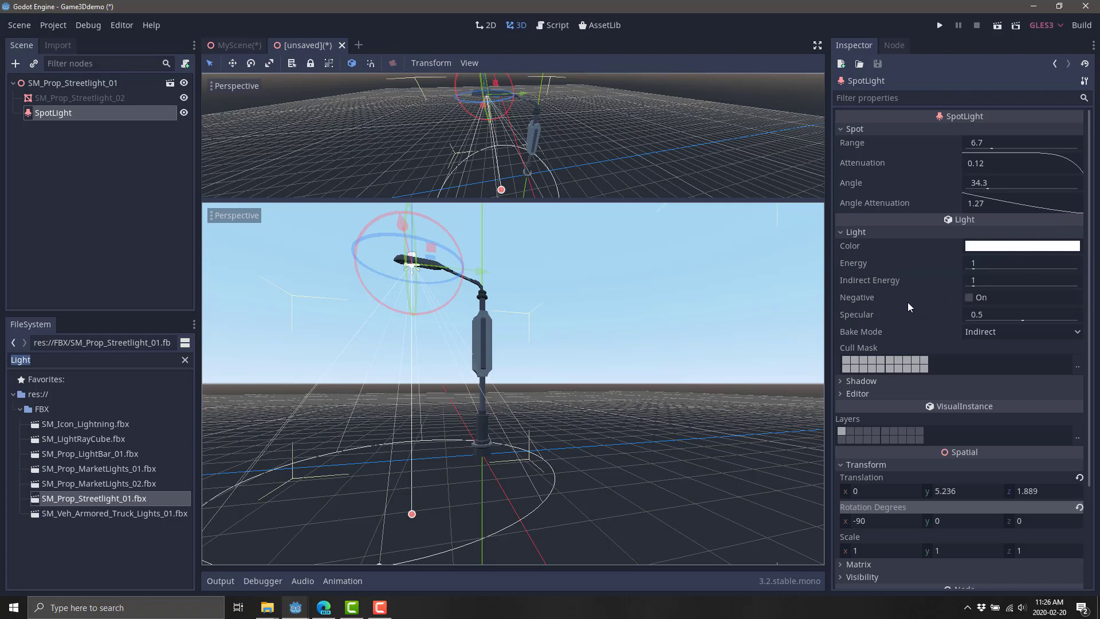
{"action": "scroll", "coordinate": [907, 301], "scroll_direction": "down", "scroll_amount": 2}
{"action": "left_click", "coordinate": [886, 320]}
{"action": "scroll", "coordinate": [917, 320], "scroll_direction": "down", "scroll_amount": 2}
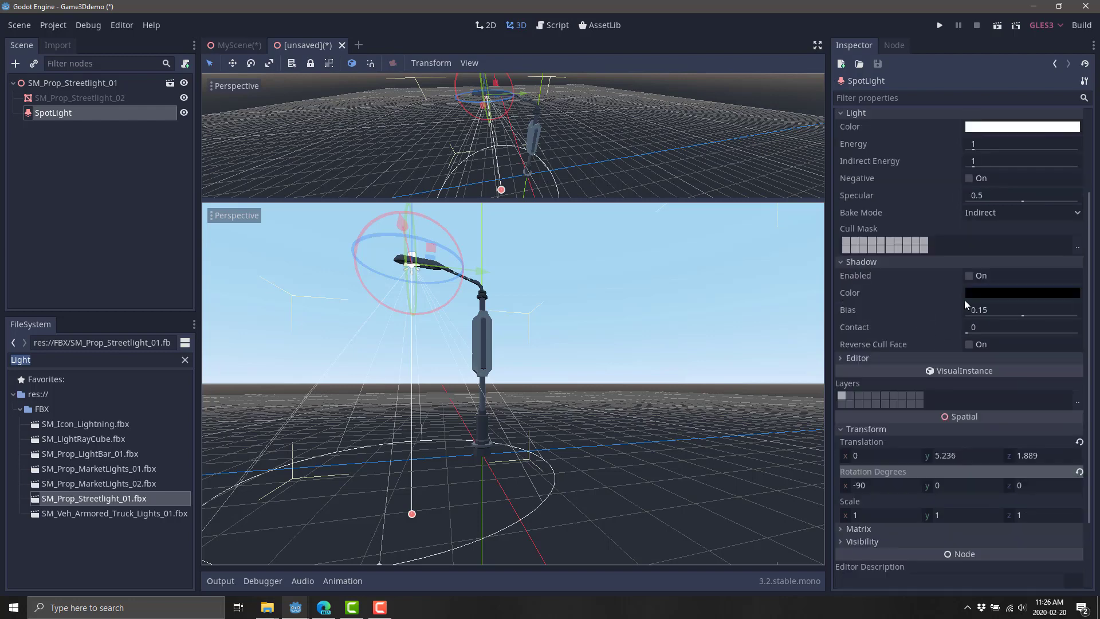
{"action": "left_click", "coordinate": [969, 275]}
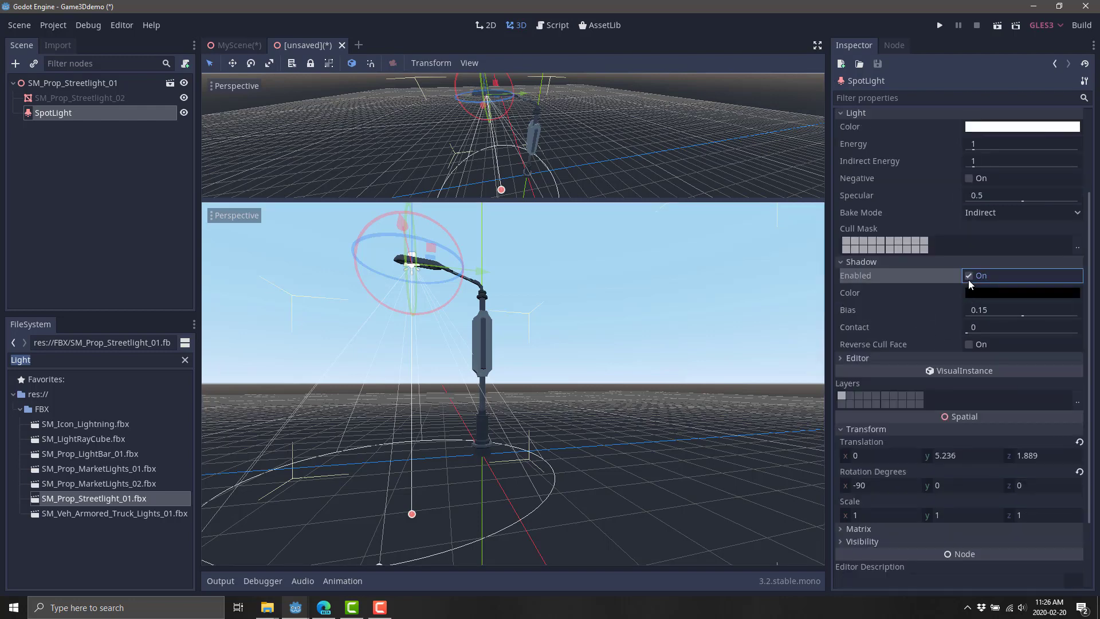
{"action": "left_click", "coordinate": [968, 280]}
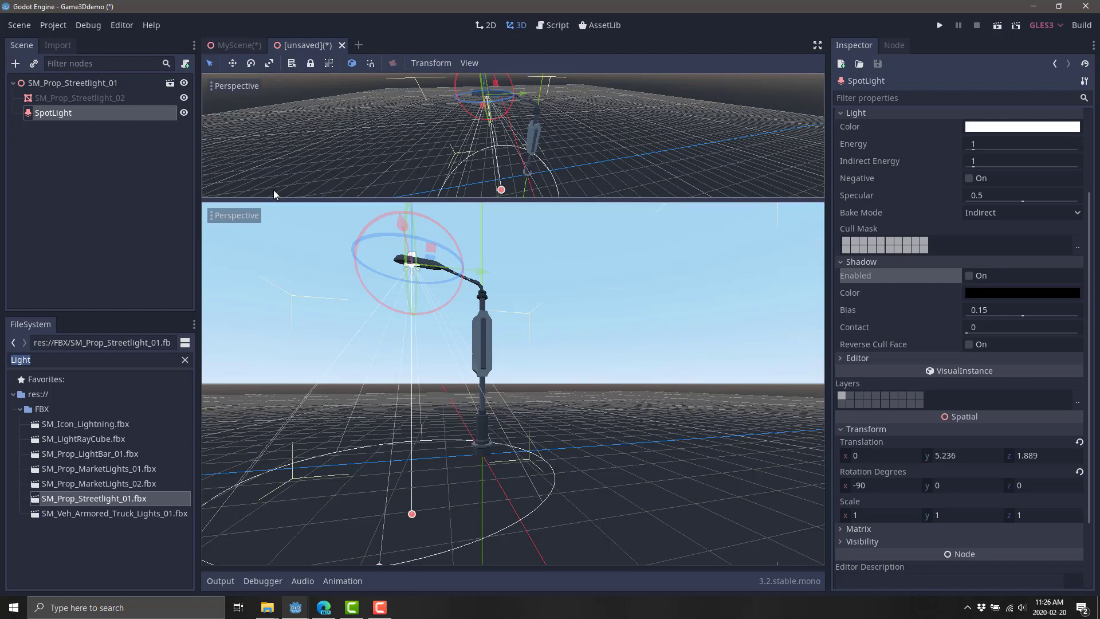
Save the streetlight scene as SM_Prop_Streetlight_01.tscn, close it and return to MyScene
{"action": "key", "text": "ctrl+s"}
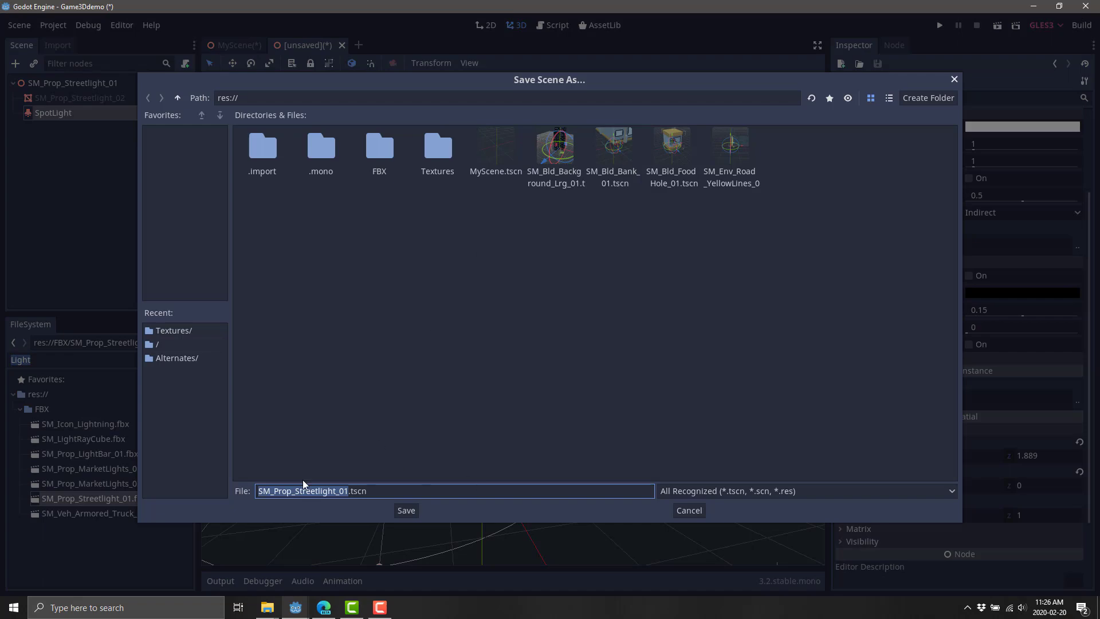
{"action": "left_click", "coordinate": [403, 510]}
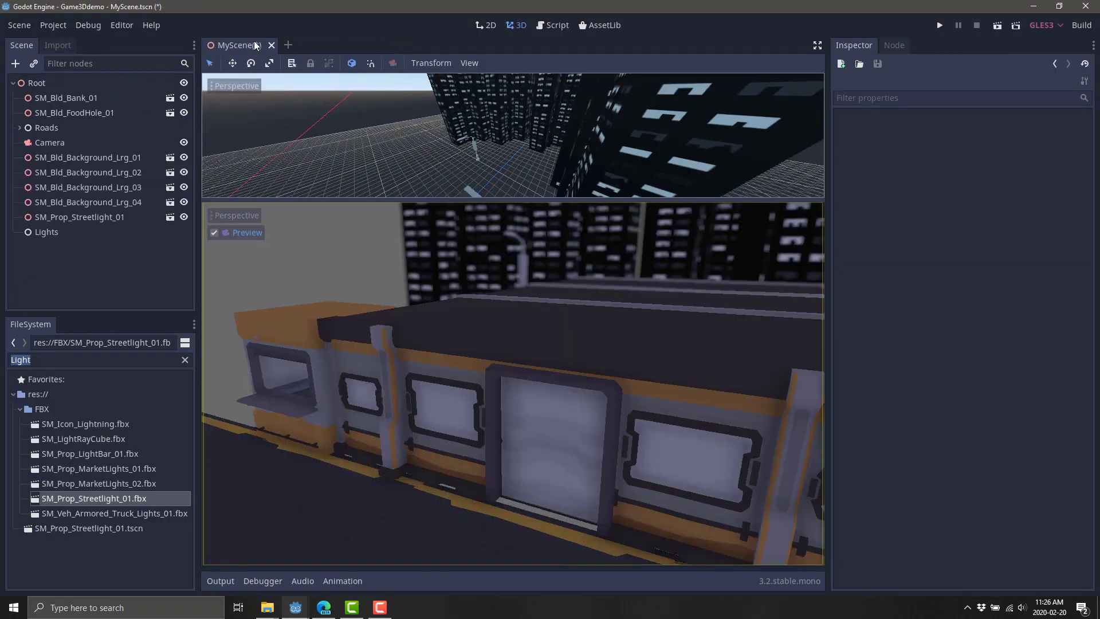
{"action": "left_click", "coordinate": [385, 45]}
Delete the old SM_Prop_Streetlight_01 node from MyScene
{"action": "left_click", "coordinate": [60, 217]}
{"action": "key", "text": "Delete"}
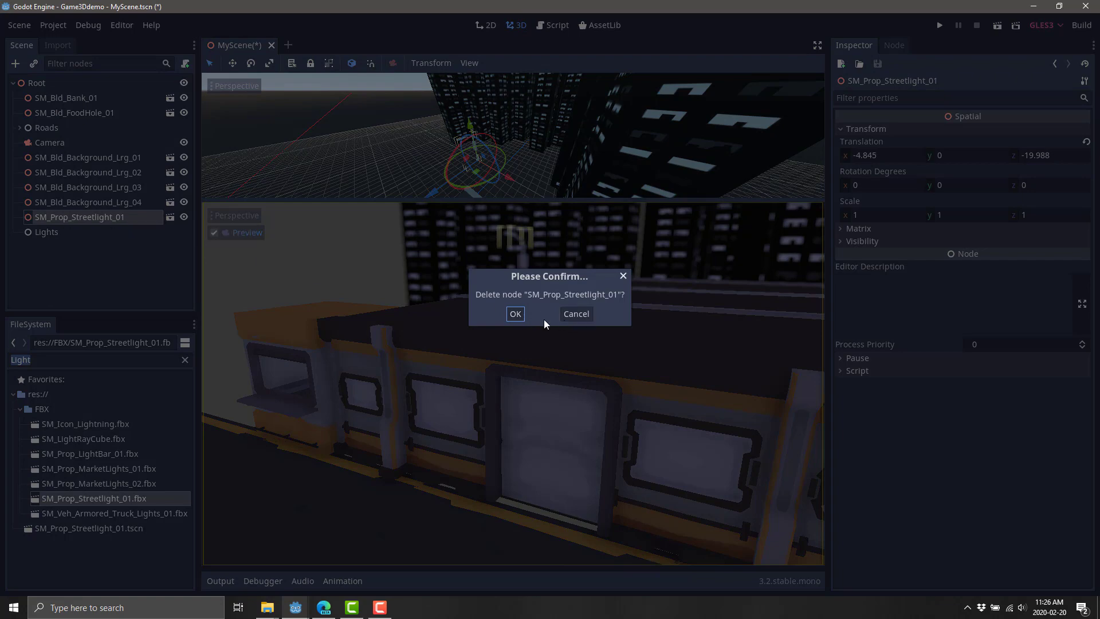
{"action": "left_click", "coordinate": [515, 314]}
Place an instance of SM_Prop_Streetlight_01.tscn under the Lights node, beside the road near the FoodHole building
{"action": "left_click", "coordinate": [45, 217]}
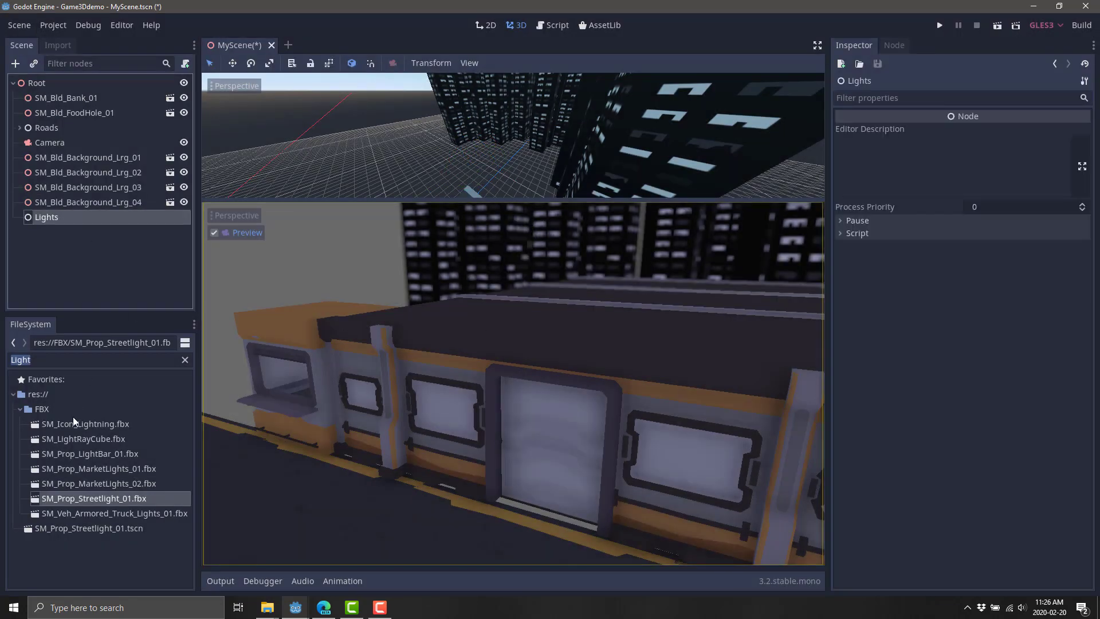
{"action": "scroll", "coordinate": [466, 180], "scroll_direction": "down", "scroll_amount": 5}
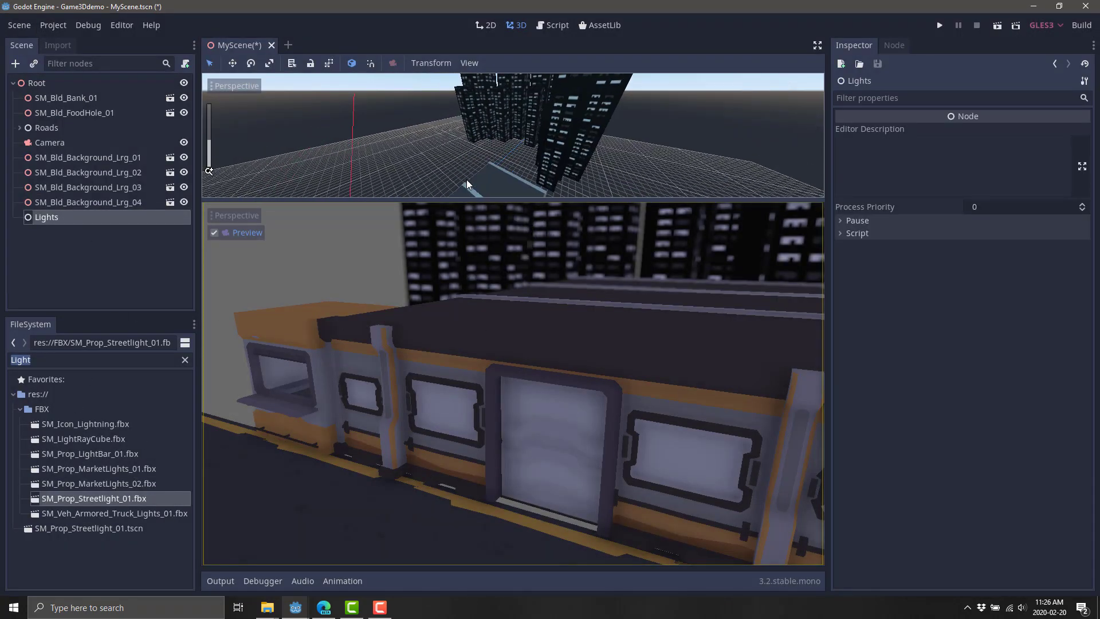
{"action": "middle_click_drag", "start_coordinate": [468, 176], "coordinate": [445, 107], "text": "shift"}
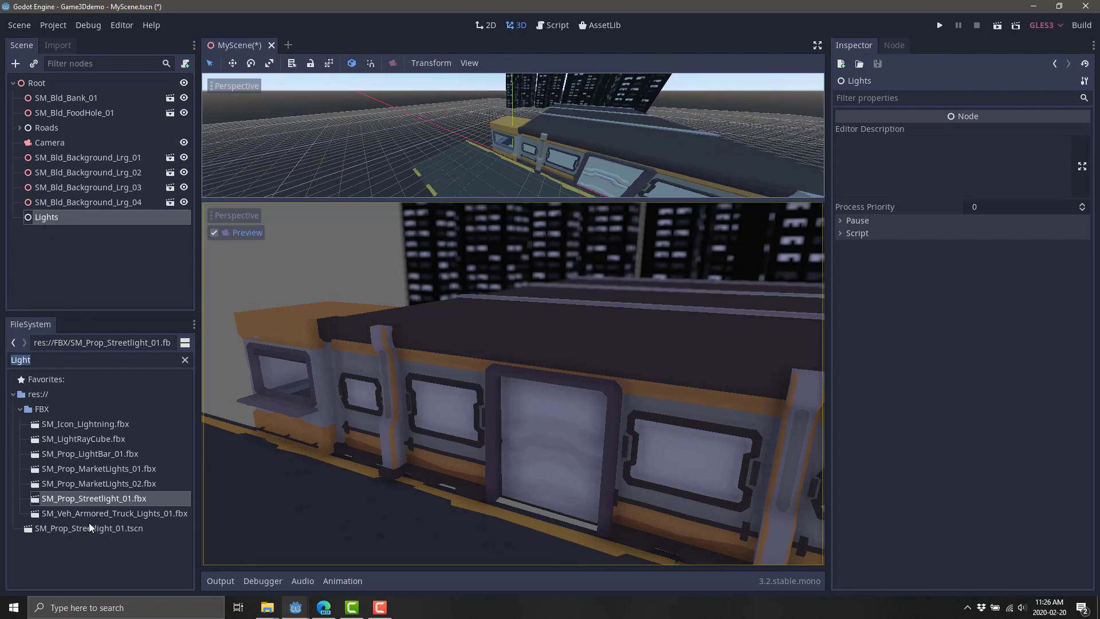
{"action": "left_click_drag", "start_coordinate": [88, 531], "coordinate": [479, 146]}
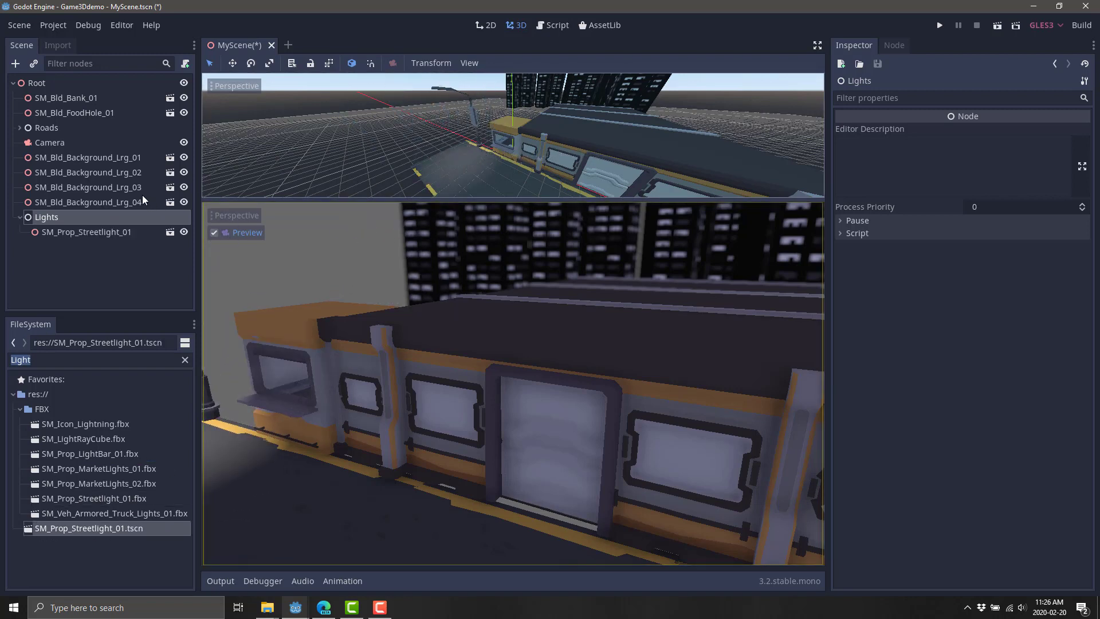
Move the new streetlight instance closer to the FoodHole building so it stands within the camera preview
{"action": "left_click", "coordinate": [60, 235]}
{"action": "scroll", "coordinate": [594, 145], "scroll_direction": "up", "scroll_amount": 5}
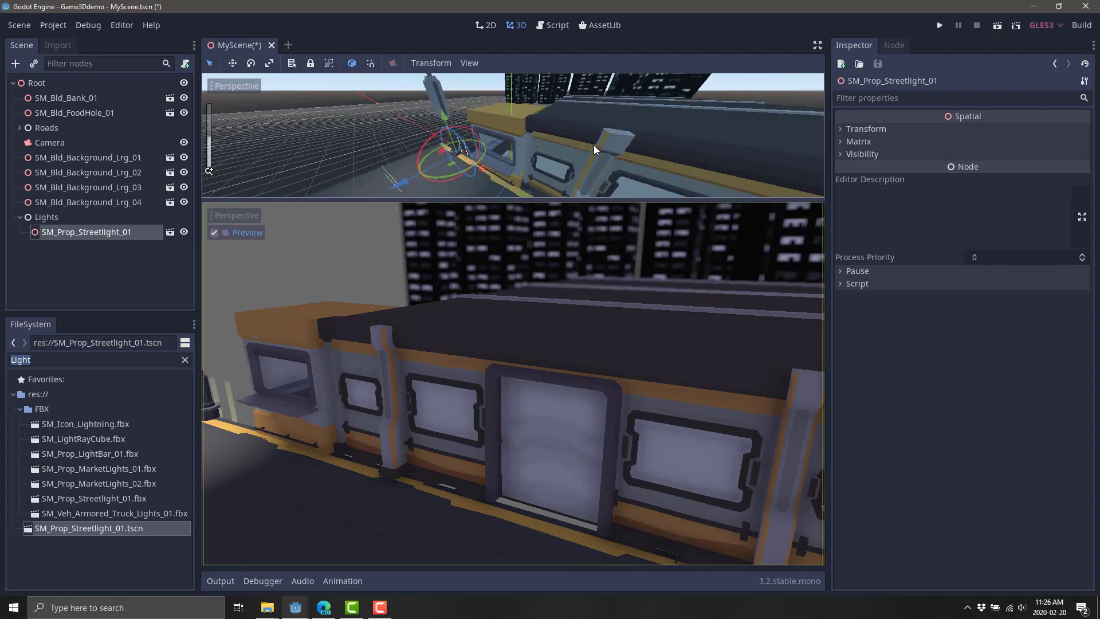
{"action": "scroll", "coordinate": [519, 166], "scroll_direction": "down", "scroll_amount": 5}
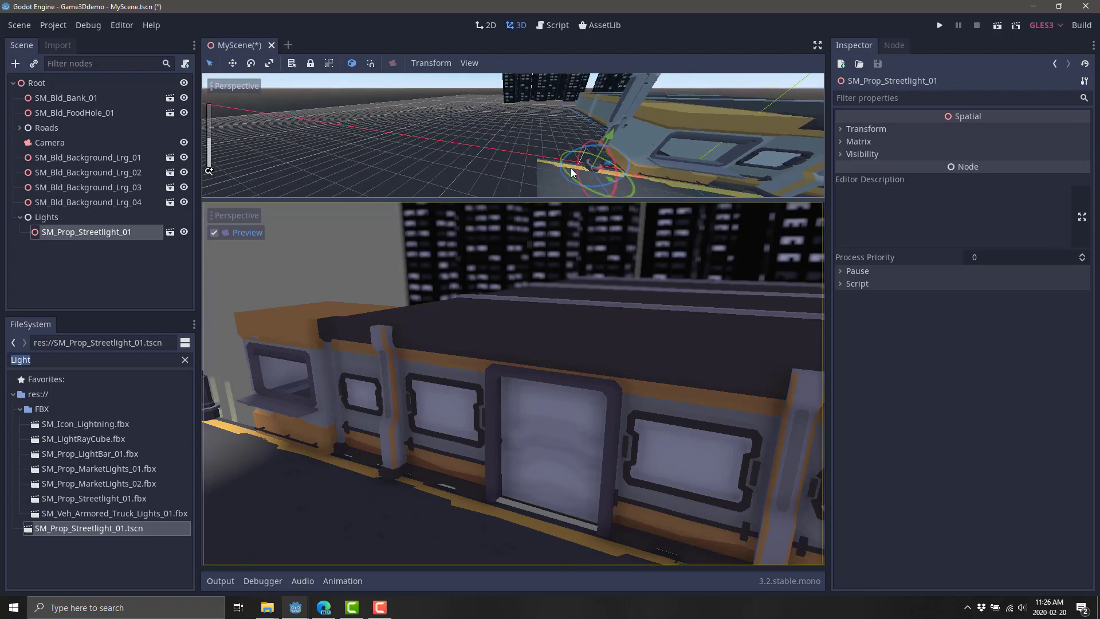
{"action": "scroll", "coordinate": [601, 181], "scroll_direction": "down", "scroll_amount": 2}
{"action": "left_click_drag", "start_coordinate": [559, 183], "coordinate": [603, 160]}
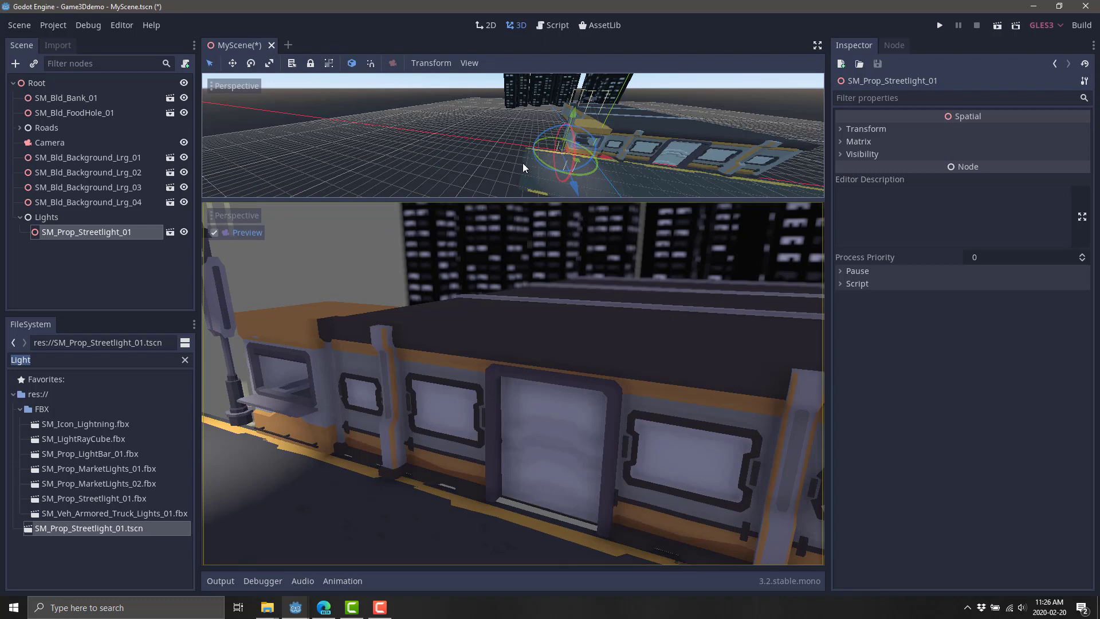
{"action": "middle_click_drag", "start_coordinate": [634, 154], "coordinate": [586, 139]}
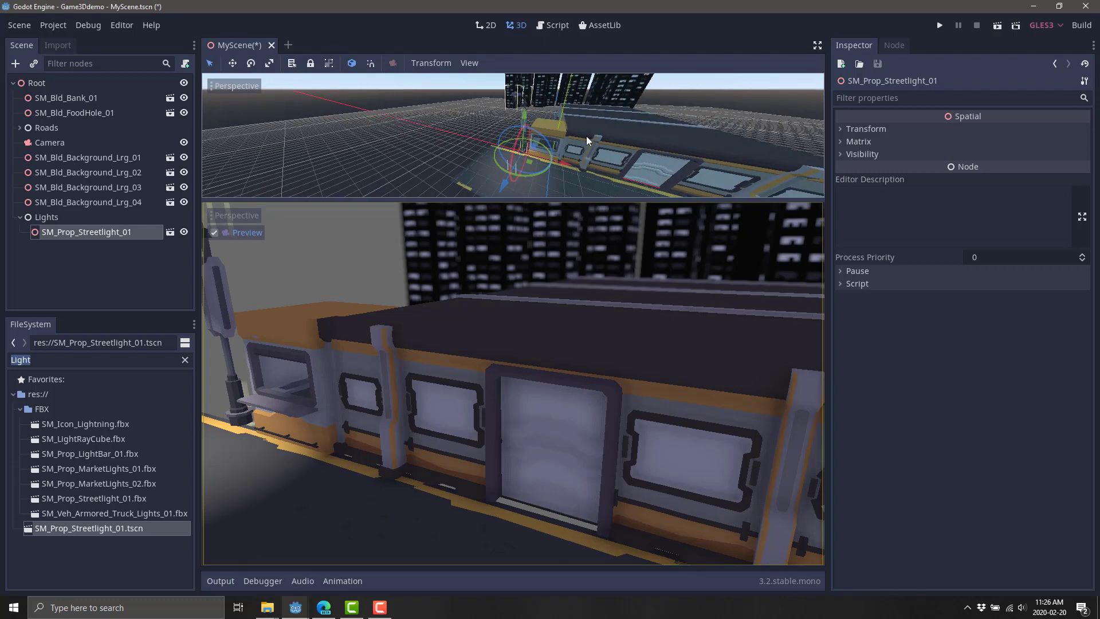
Try Cinematic Preview in the upper viewport and turn it off again
{"action": "left_click", "coordinate": [469, 64]}
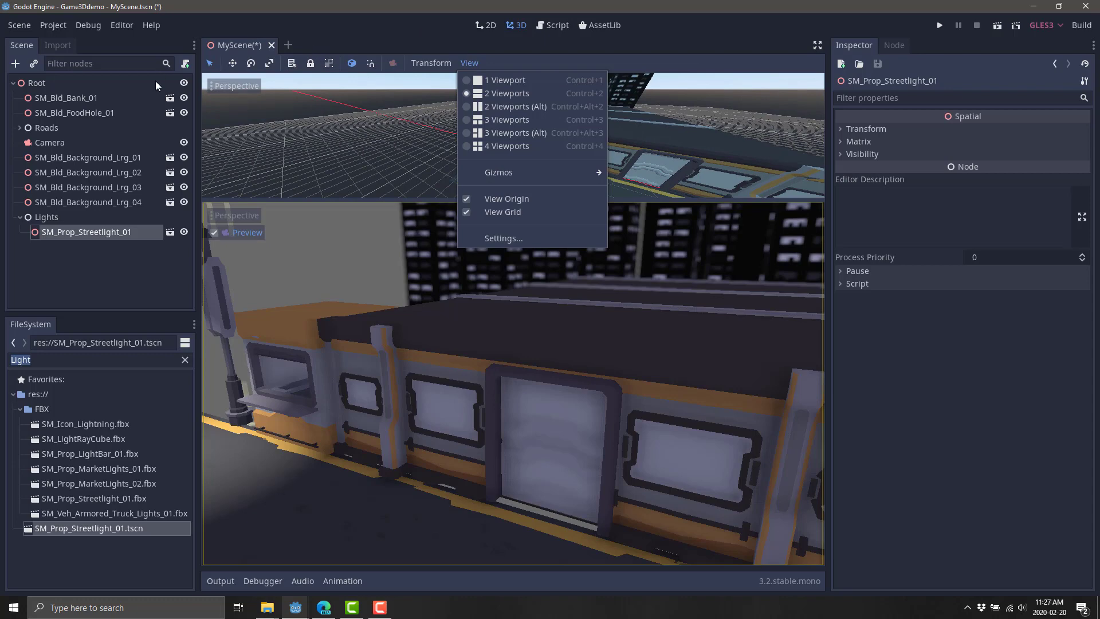
{"action": "left_click", "coordinate": [221, 81]}
{"action": "left_click", "coordinate": [228, 85]}
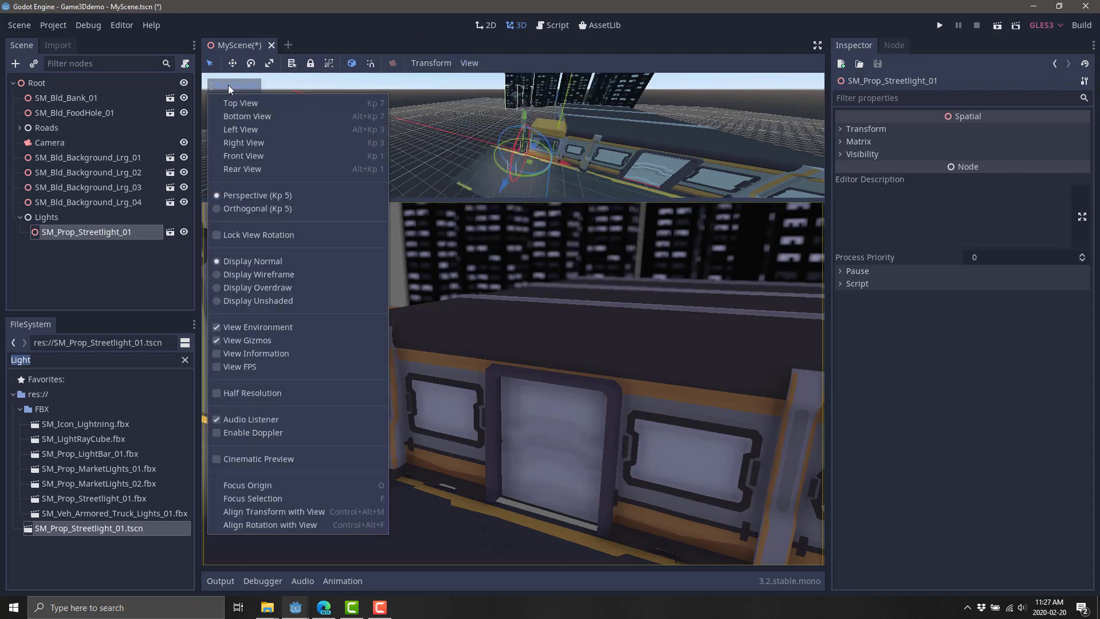
{"action": "left_click", "coordinate": [252, 459]}
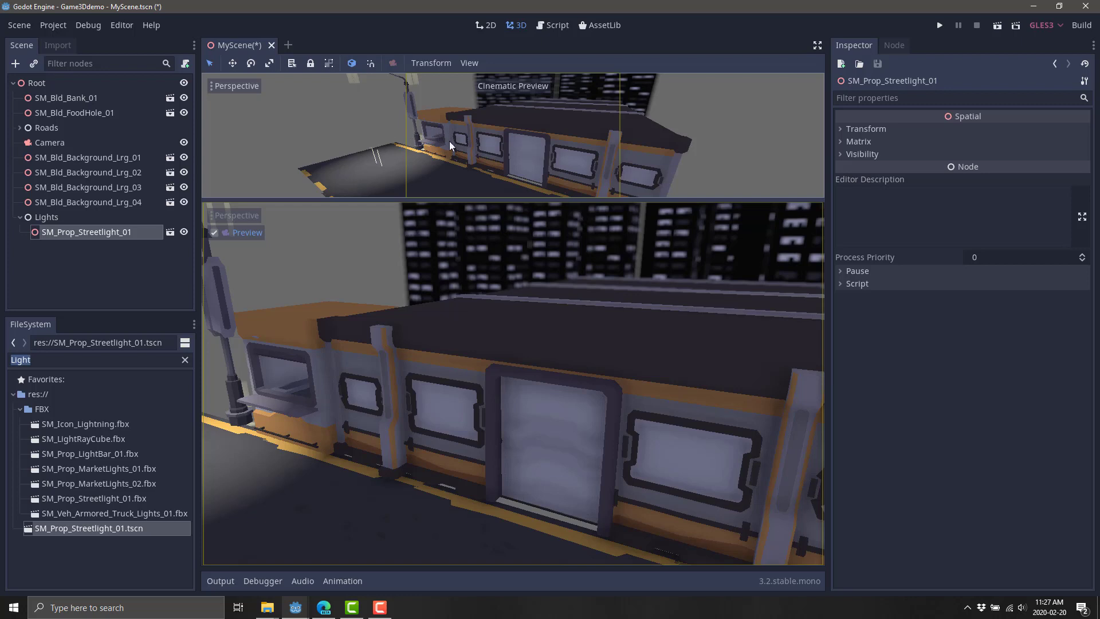
{"action": "left_click", "coordinate": [236, 83]}
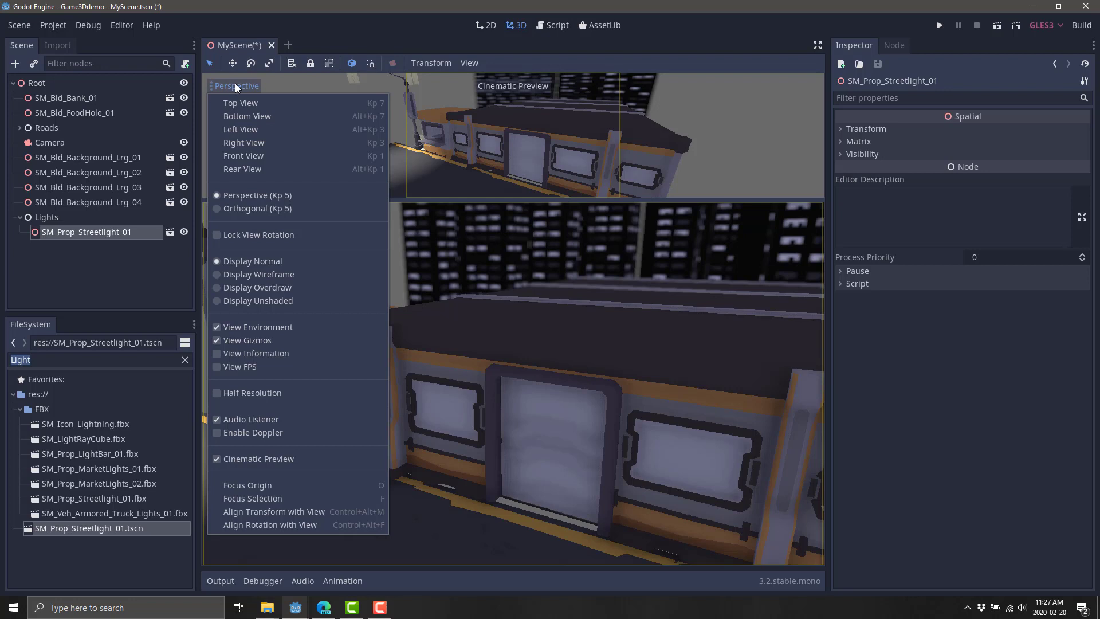
{"action": "left_click", "coordinate": [239, 458]}
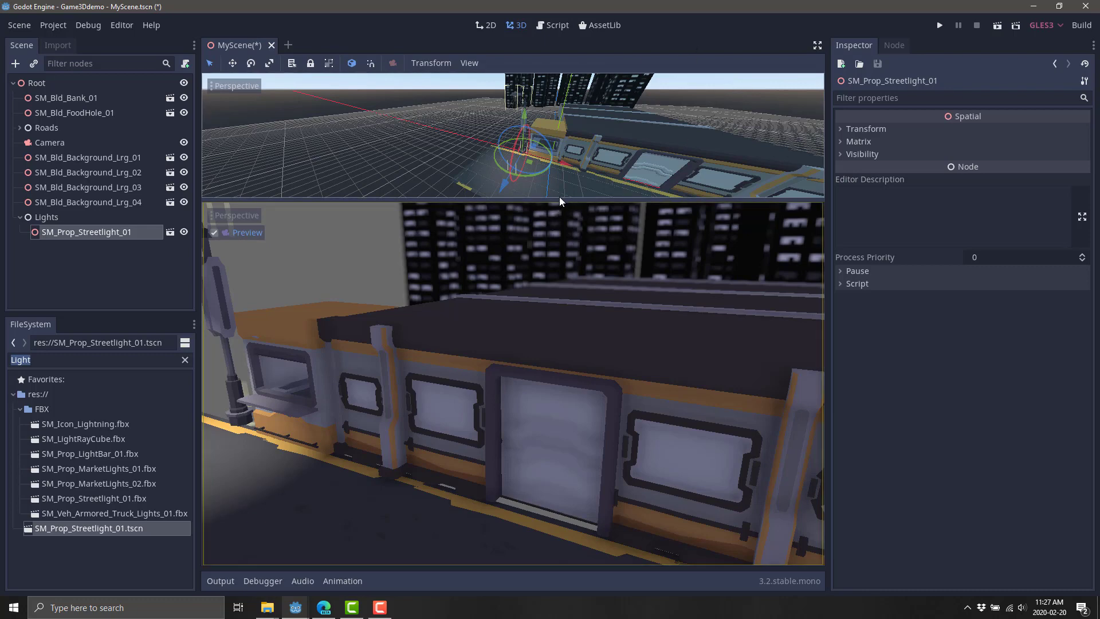
Enlarge the upper 3D viewport to roughly the same height as the camera preview
{"action": "left_click_drag", "start_coordinate": [559, 200], "coordinate": [562, 341]}
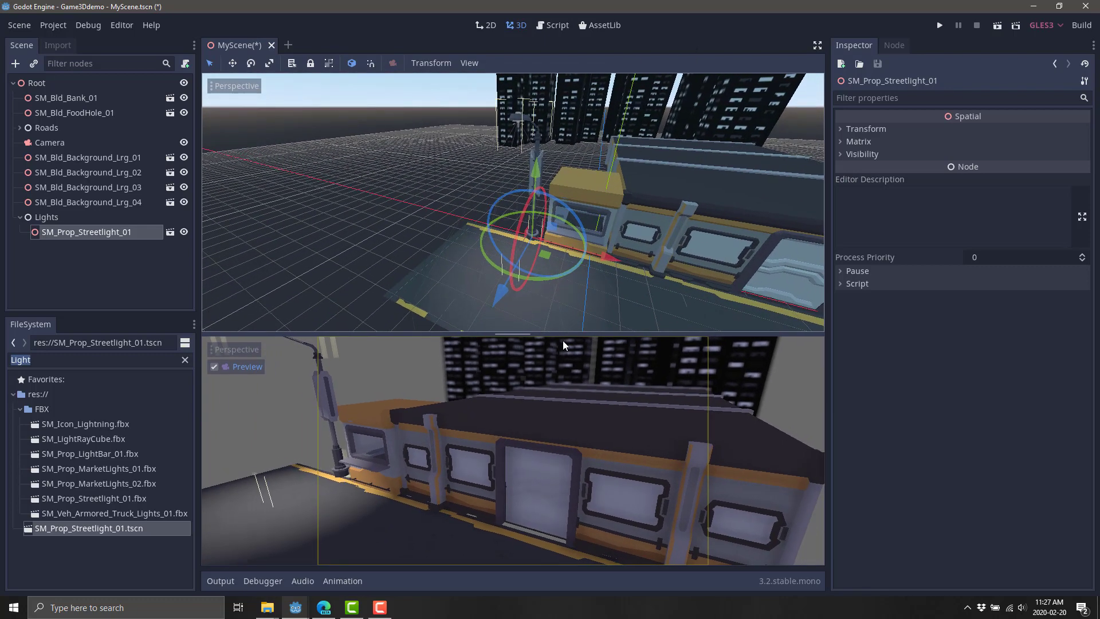
Duplicate the streetlight and move the copy along the road to the far end of the FoodHole building
{"action": "scroll", "coordinate": [577, 269], "scroll_direction": "down", "scroll_amount": 5}
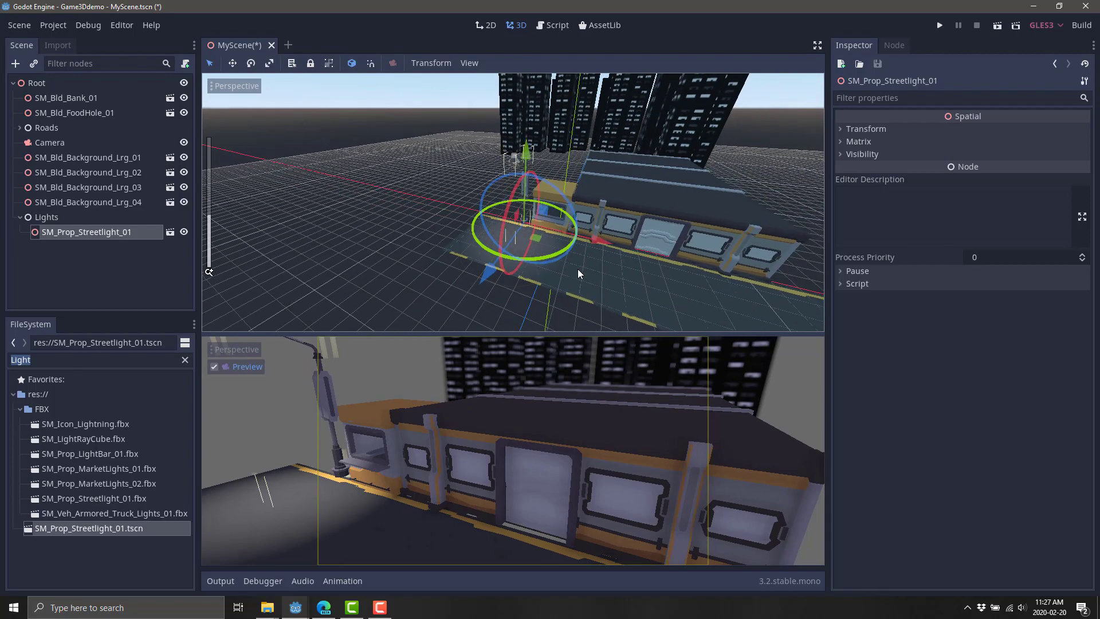
{"action": "key", "text": "ctrl+d"}
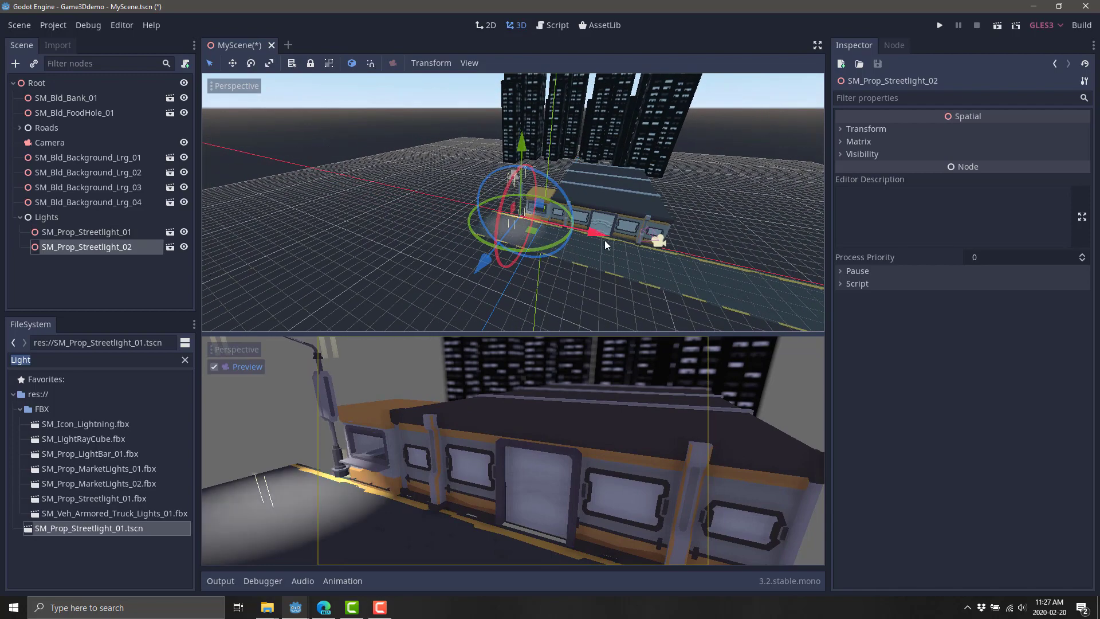
{"action": "left_click_drag", "start_coordinate": [600, 234], "coordinate": [807, 275]}
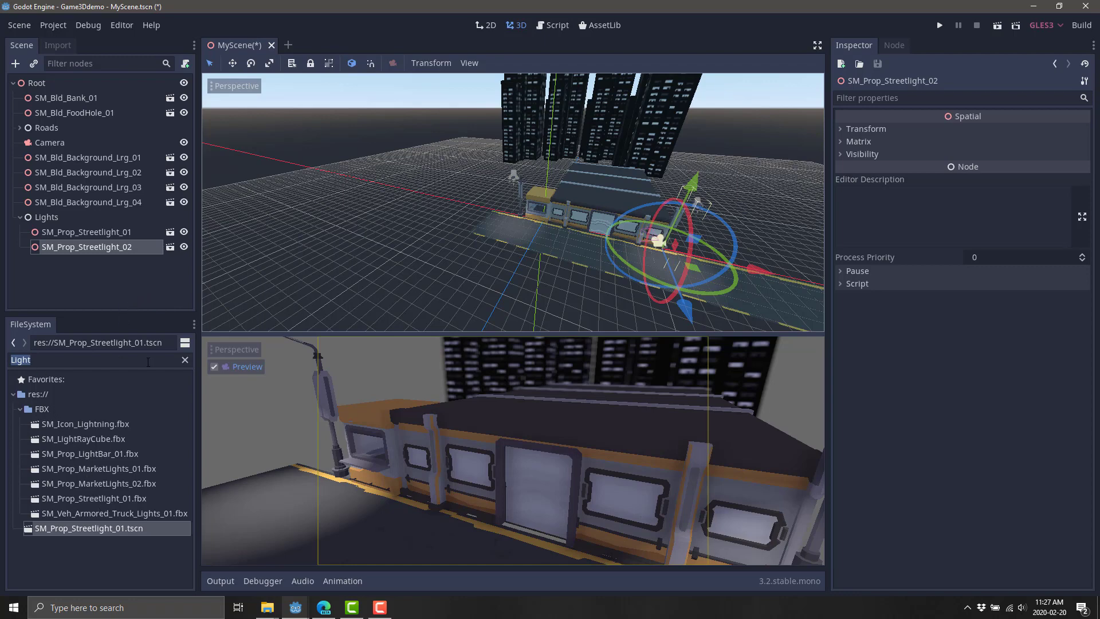
Clear the file search, open WorldEnvironment.tres and slightly lower its ambient light energy
{"action": "left_click", "coordinate": [185, 361]}
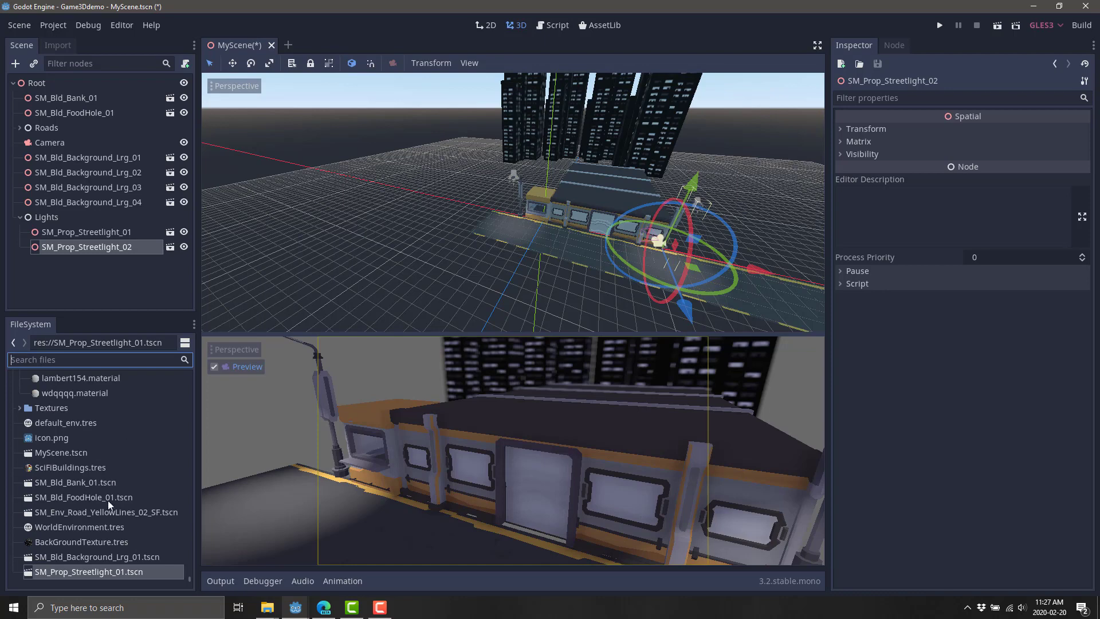
{"action": "left_click", "coordinate": [73, 526]}
{"action": "scroll", "coordinate": [877, 222], "scroll_direction": "up", "scroll_amount": 3}
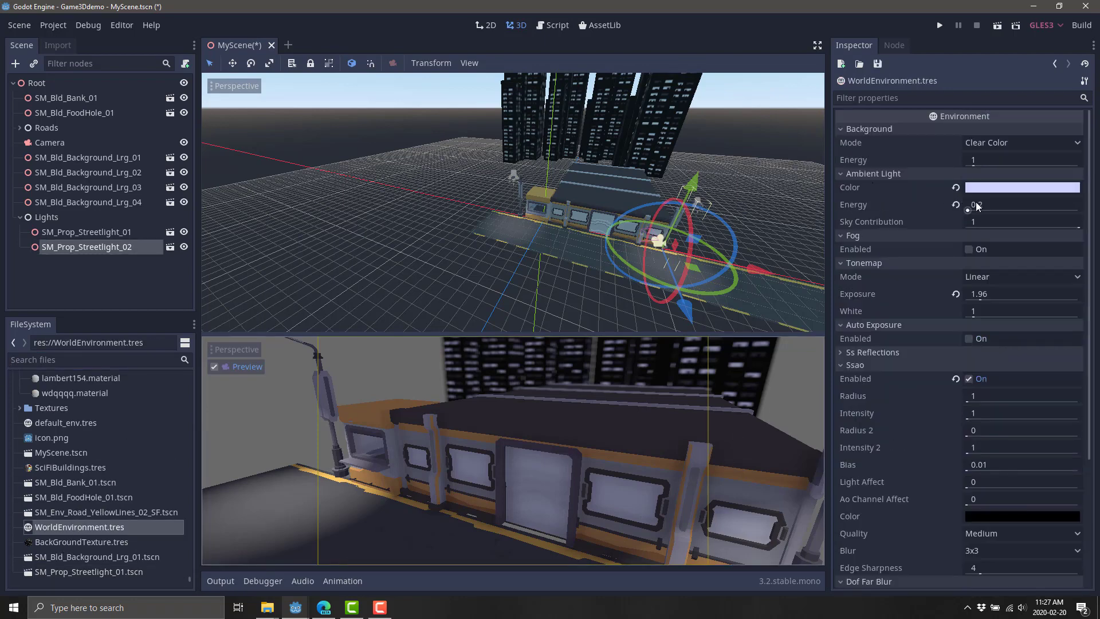
{"action": "left_click_drag", "start_coordinate": [975, 207], "coordinate": [970, 208]}
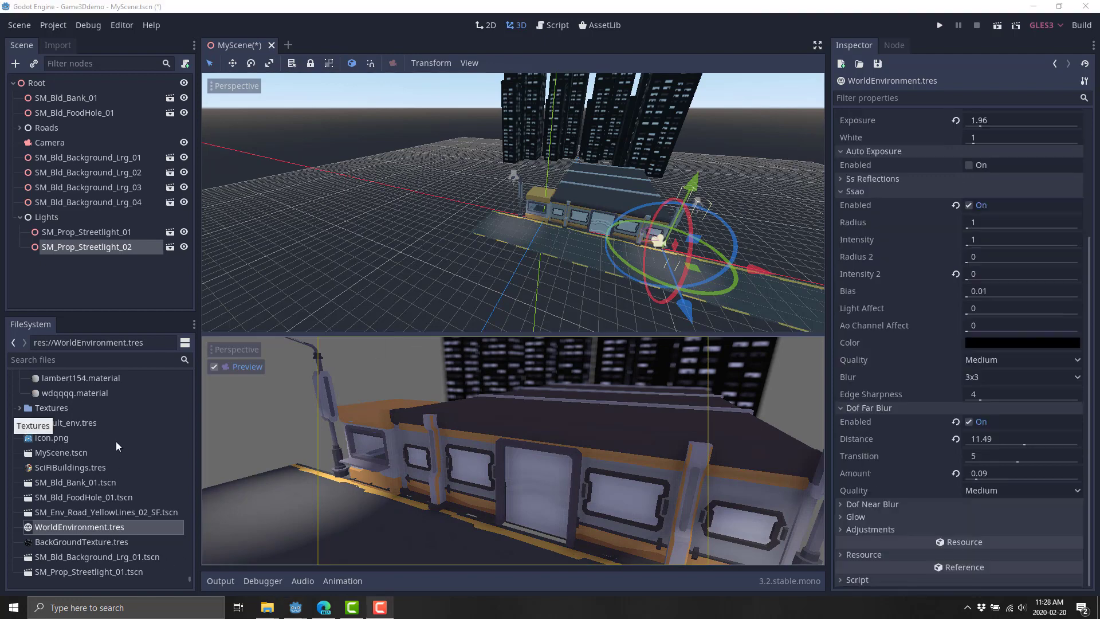
{"action": "middle_click_drag", "start_coordinate": [634, 238], "coordinate": [520, 220]}
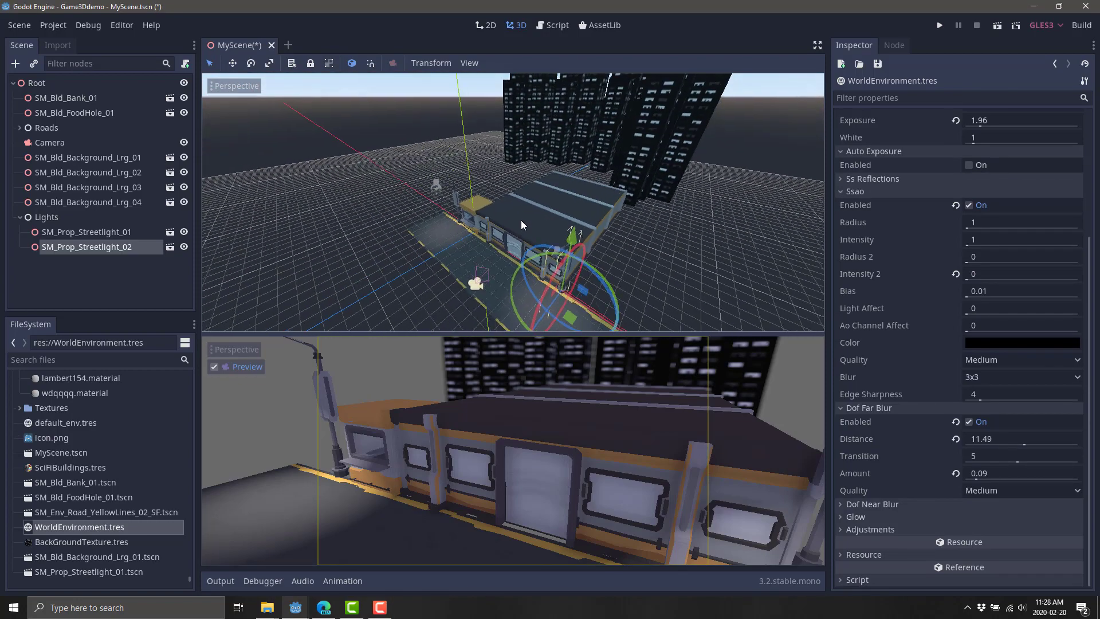
{"action": "scroll", "coordinate": [483, 235], "scroll_direction": "up", "scroll_amount": 5}
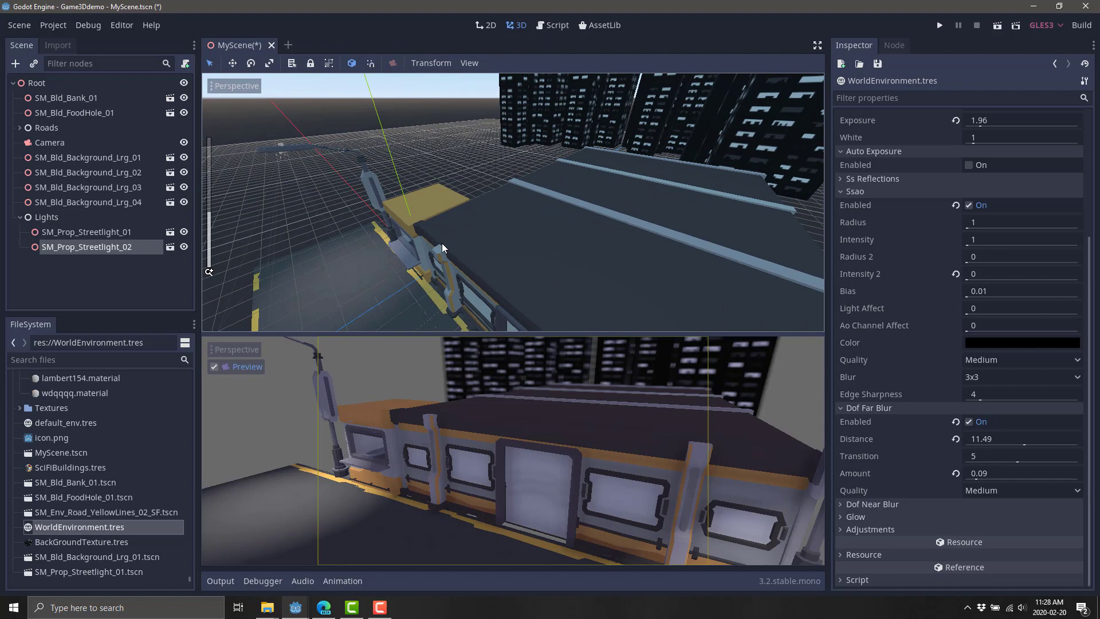
{"action": "key", "text": "a"}
{"action": "right_click_drag", "start_coordinate": [412, 253], "coordinate": [413, 250]}
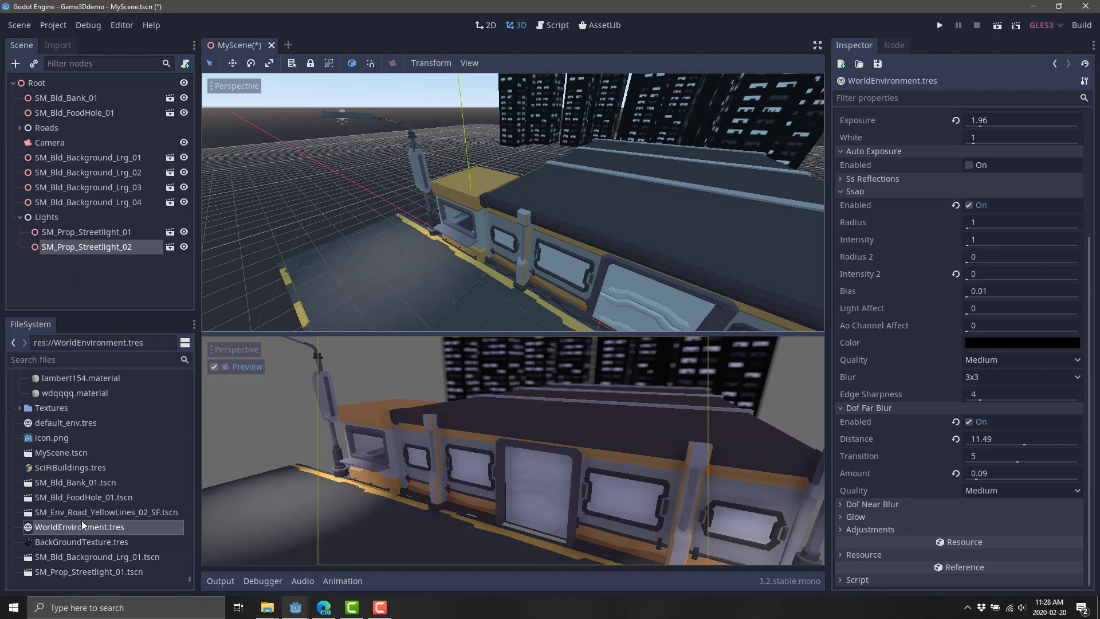
Open SM_Prop_Streetlight_01.tscn and add an AnimationPlayer node under its root
{"action": "double_click", "coordinate": [70, 573]}
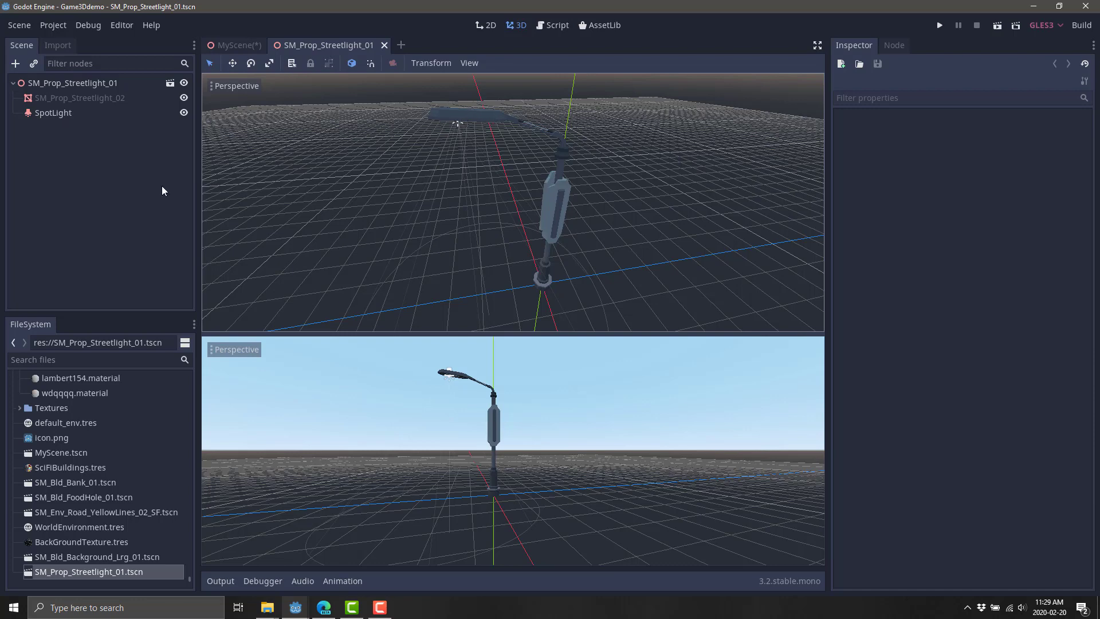
{"action": "left_click", "coordinate": [94, 82]}
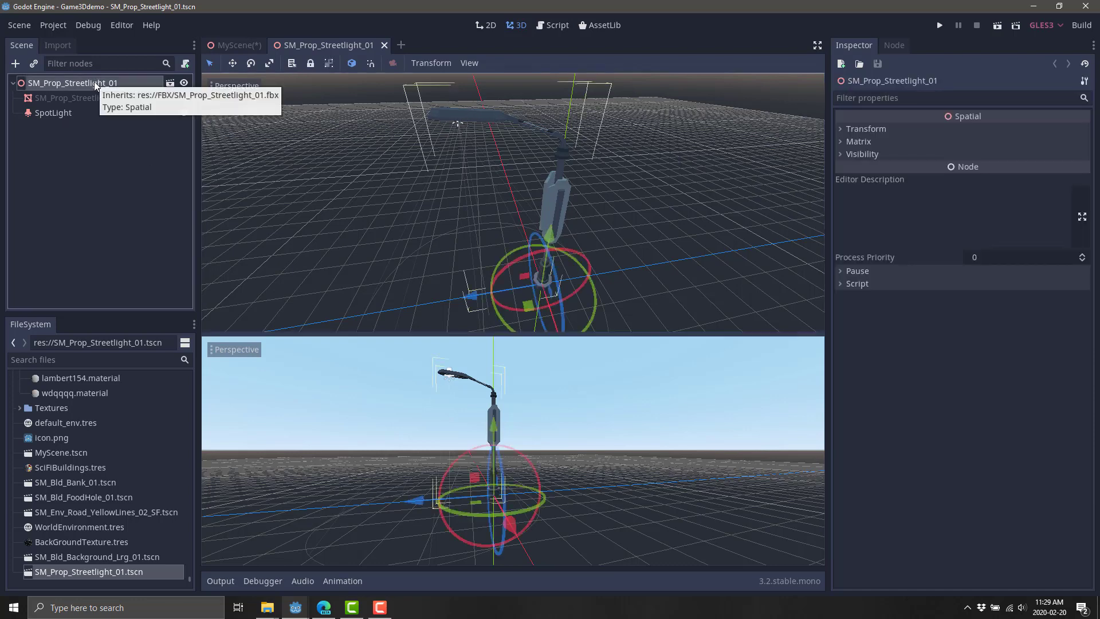
{"action": "left_click", "coordinate": [15, 64]}
{"action": "type", "text": "animation"}
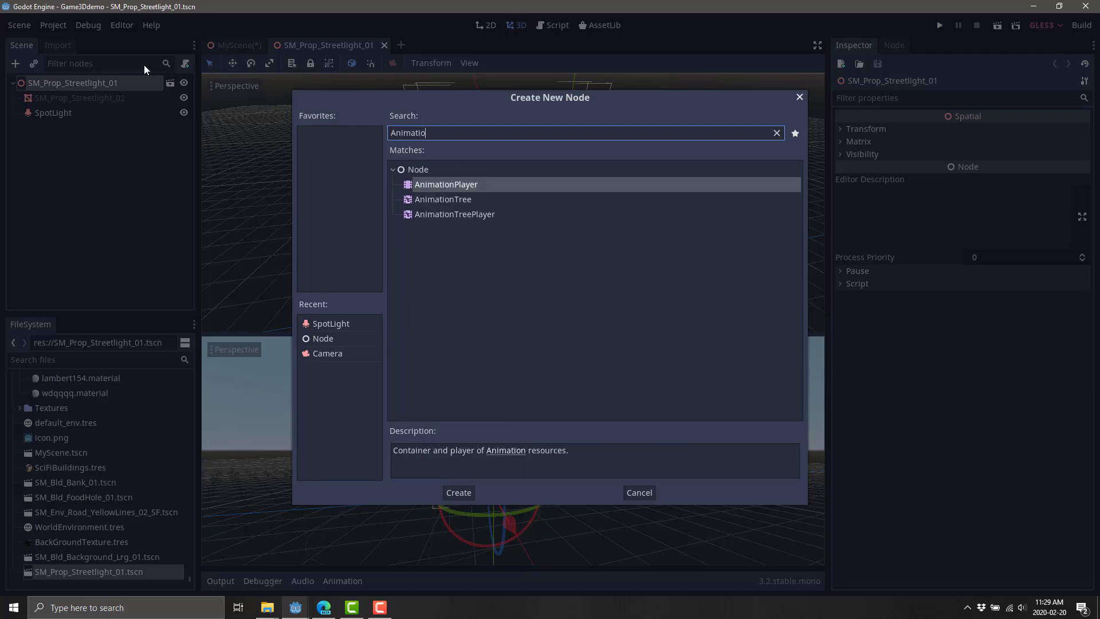
{"action": "key", "text": "Return"}
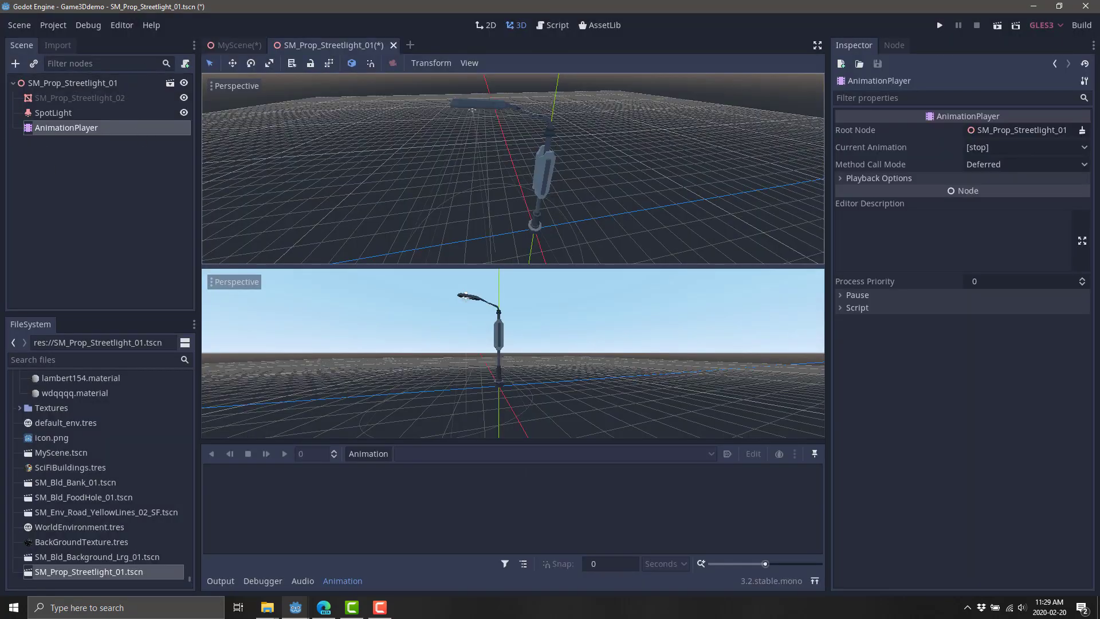
Create a new animation named LightAnimation in the AnimationPlayer
{"action": "left_click", "coordinate": [370, 450]}
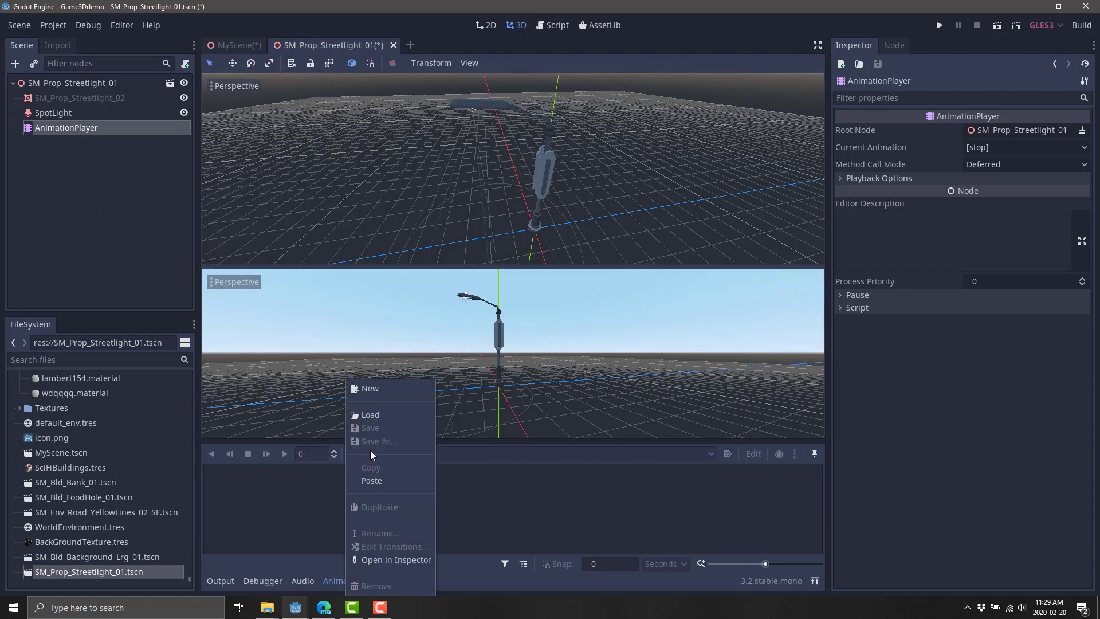
{"action": "left_click", "coordinate": [374, 391]}
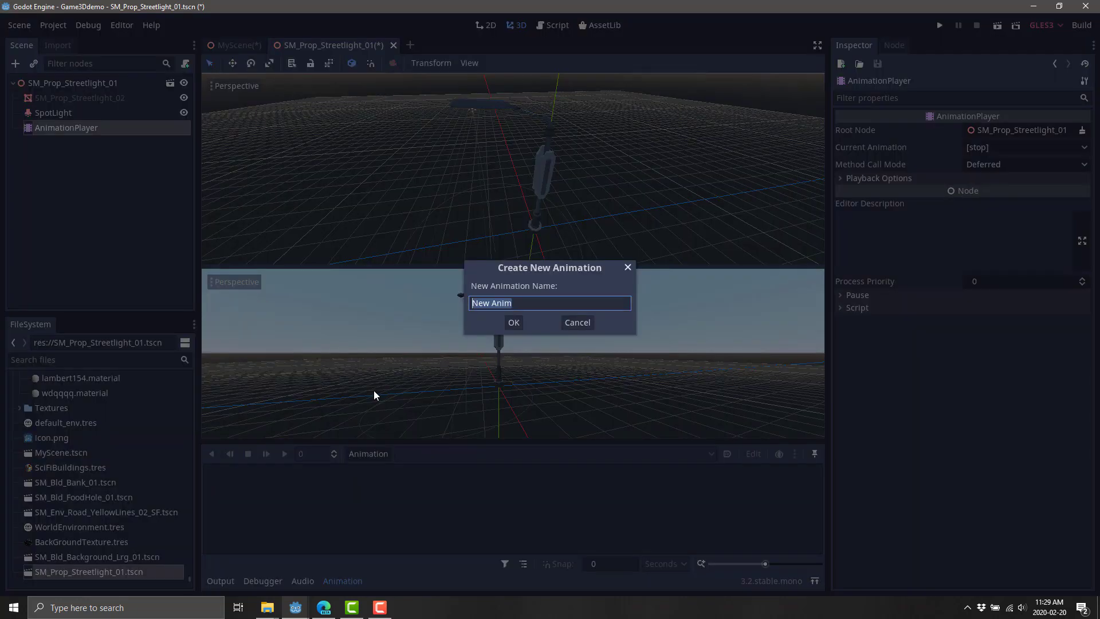
{"action": "type", "text": "LightAnimation"}
{"action": "left_click", "coordinate": [513, 322]}
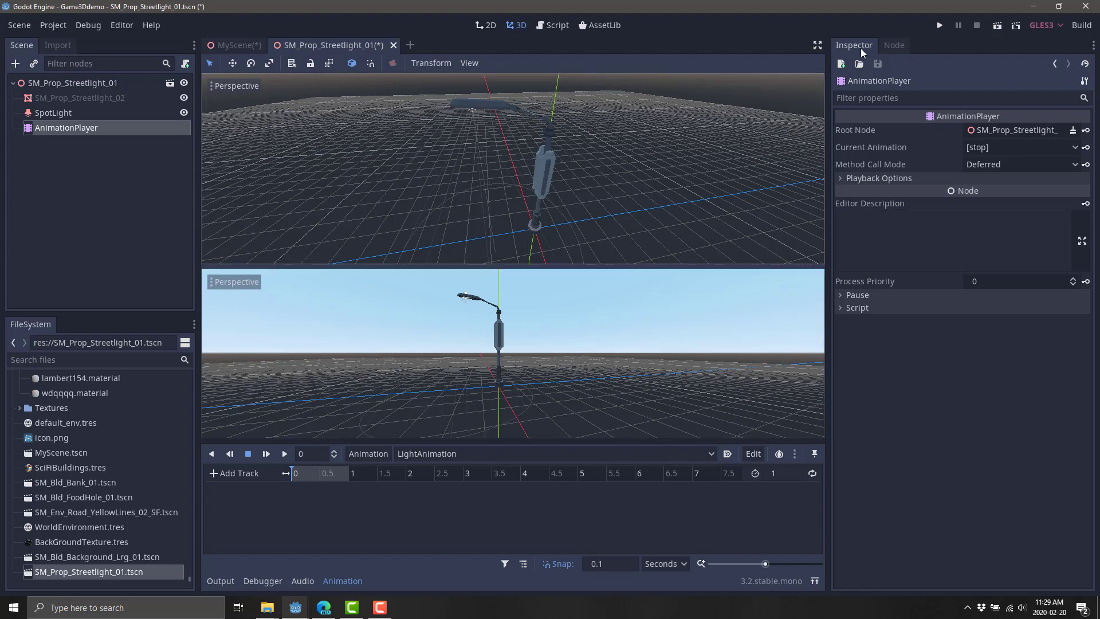
Set the SpotLight's energy to 1.27 and key it at 0 s in a new light_energy track without Bezier curves
{"action": "left_click", "coordinate": [54, 114]}
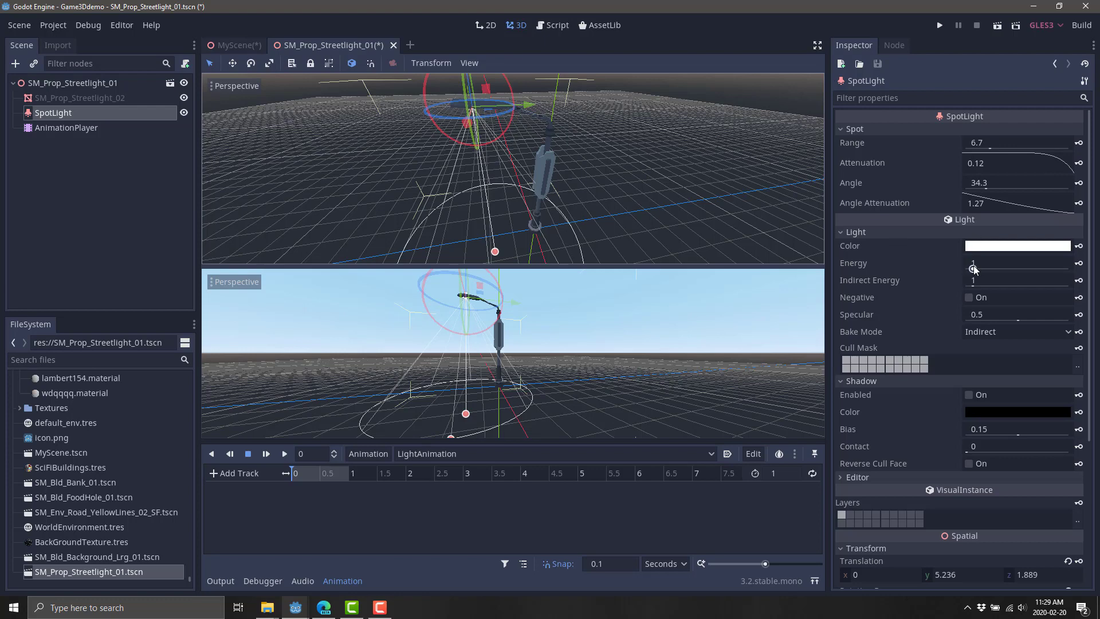
{"action": "mouse_move", "coordinate": [974, 268]}
{"action": "left_mouse_down"}
{"action": "mouse_move", "coordinate": [995, 268]}
{"action": "mouse_move", "coordinate": [976, 269]}
{"action": "left_mouse_up"}
{"action": "left_click", "coordinate": [1078, 263]}
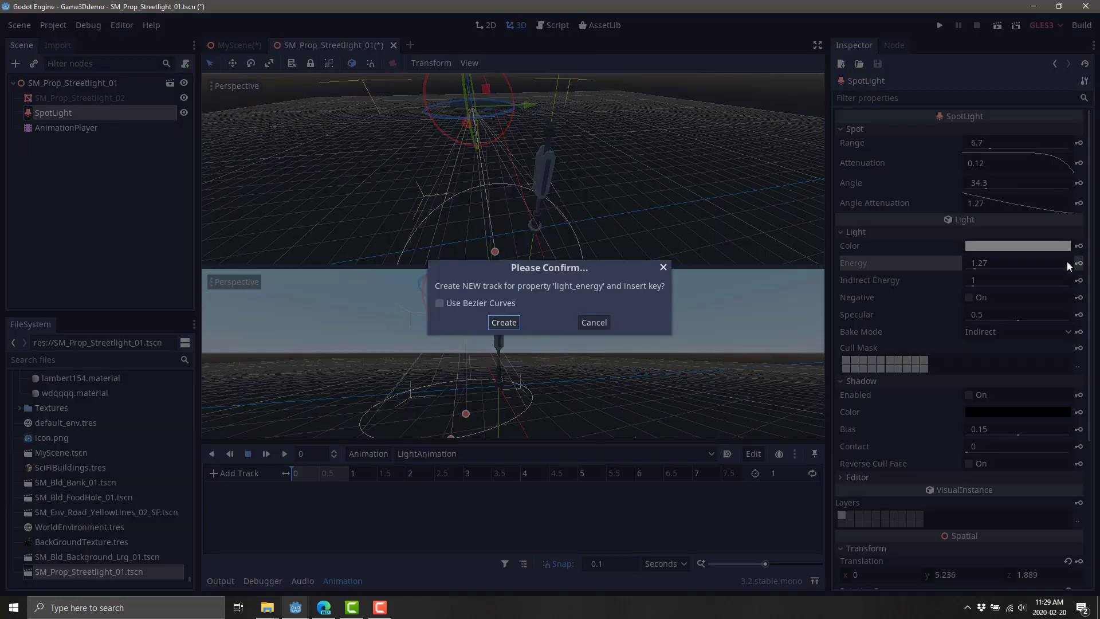
{"action": "left_click", "coordinate": [504, 322]}
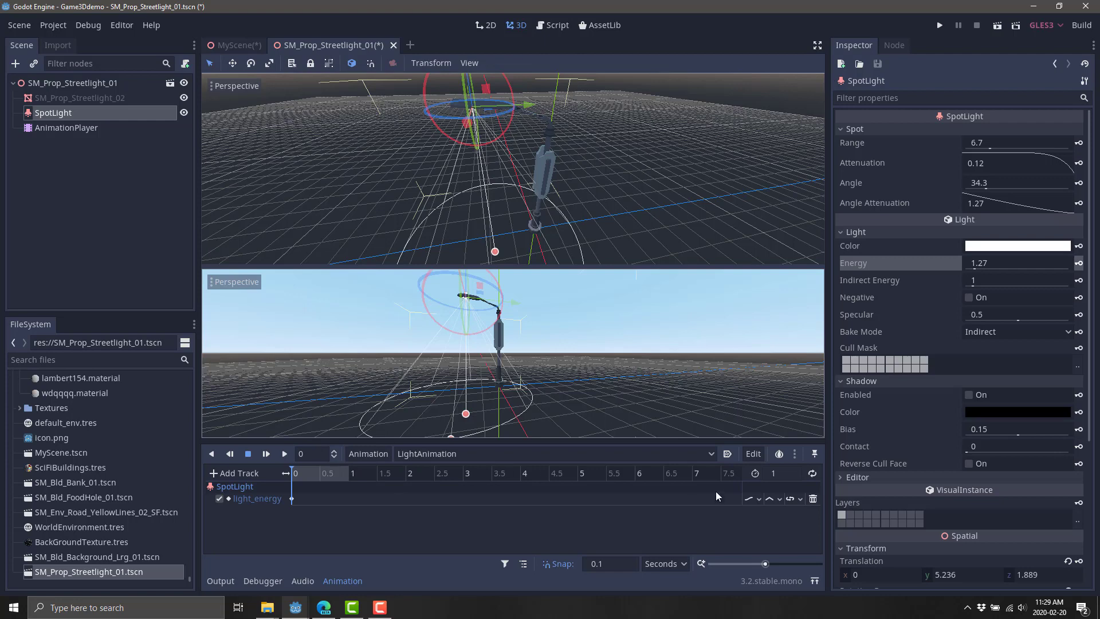
Set LightAnimation's length to 4 seconds and turn on looping and autoplay on load
{"action": "left_click", "coordinate": [780, 474]}
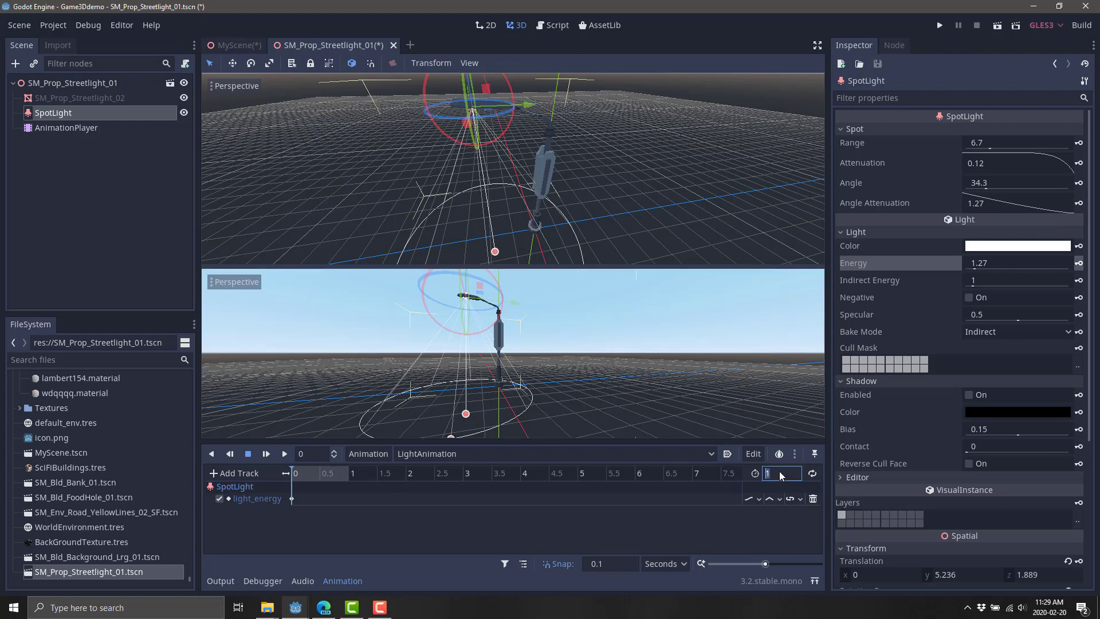
{"action": "type", "text": "4"}
{"action": "key", "text": "Return"}
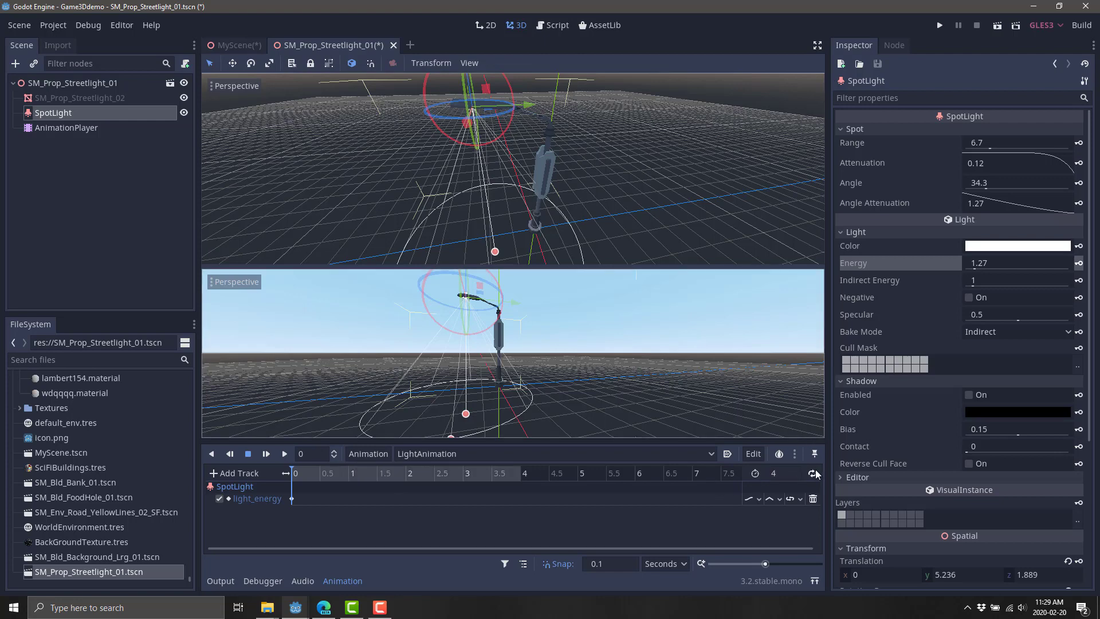
{"action": "left_click", "coordinate": [813, 473]}
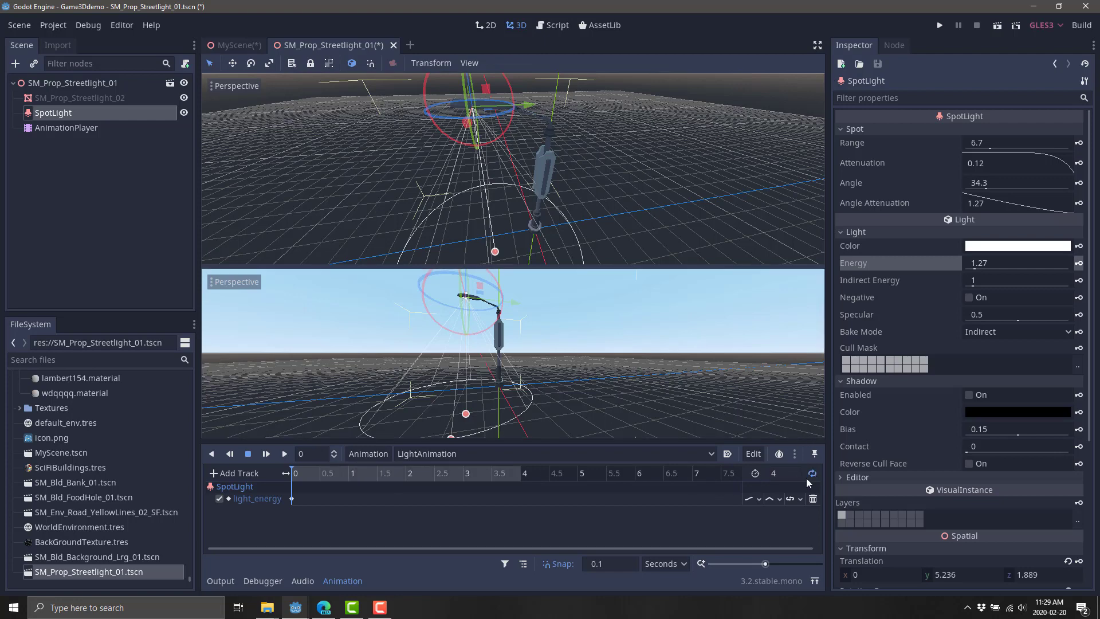
{"action": "left_click", "coordinate": [728, 454]}
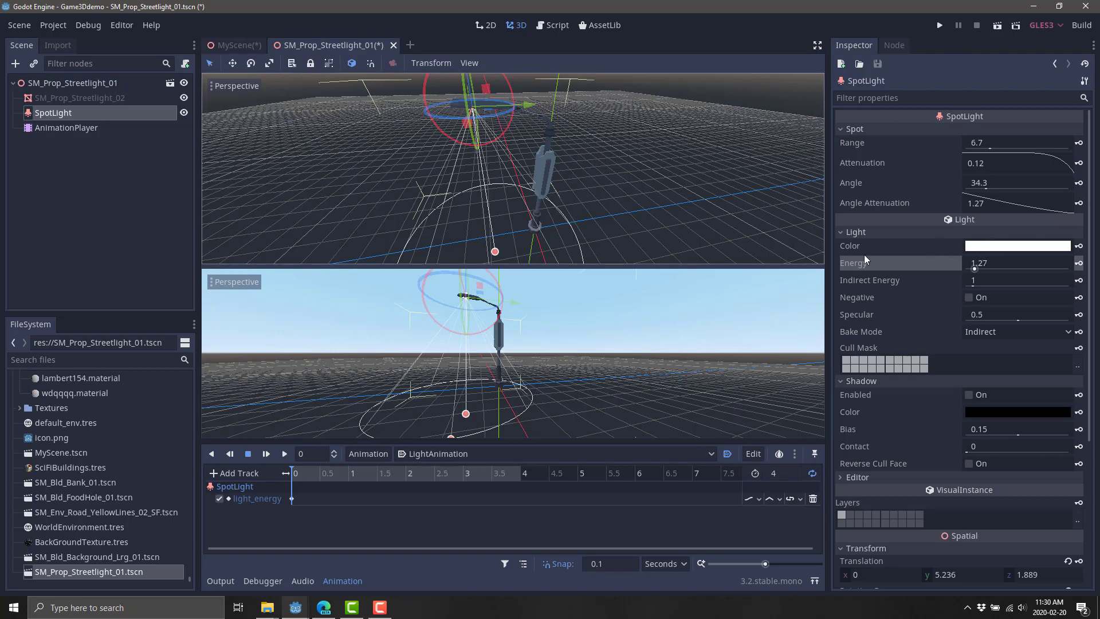
Insert a light_energy key at 2 s and set its value to 0
{"action": "left_click", "coordinate": [406, 477]}
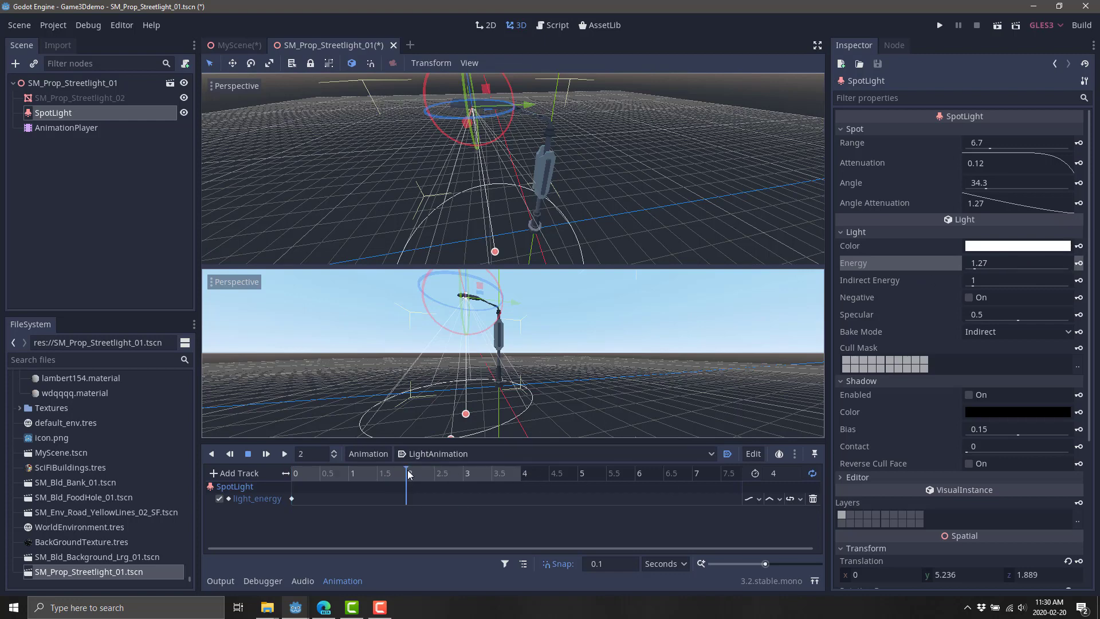
{"action": "right_click", "coordinate": [405, 500]}
{"action": "left_click", "coordinate": [421, 507]}
{"action": "left_click", "coordinate": [407, 497]}
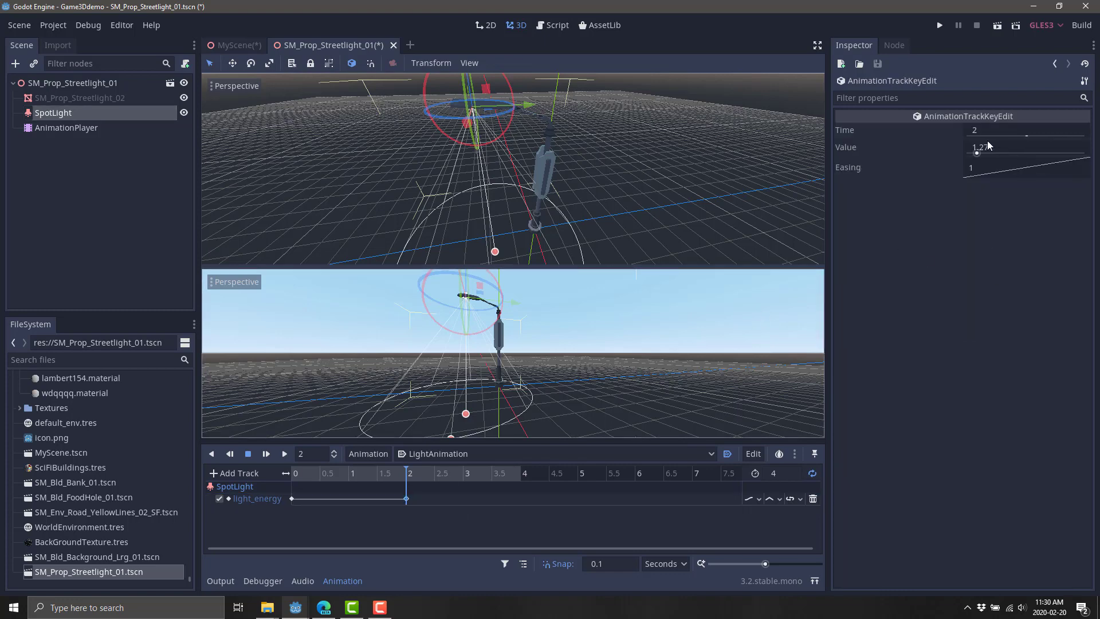
{"action": "left_click_drag", "start_coordinate": [978, 152], "coordinate": [943, 154]}
Insert a light_energy key at 4 s and check the values of the keys at 4, 2 and 0 s
{"action": "left_click_drag", "start_coordinate": [517, 477], "coordinate": [520, 478]}
{"action": "right_click", "coordinate": [521, 500]}
{"action": "left_click", "coordinate": [541, 507]}
{"action": "left_click", "coordinate": [520, 497]}
{"action": "left_click", "coordinate": [406, 498]}
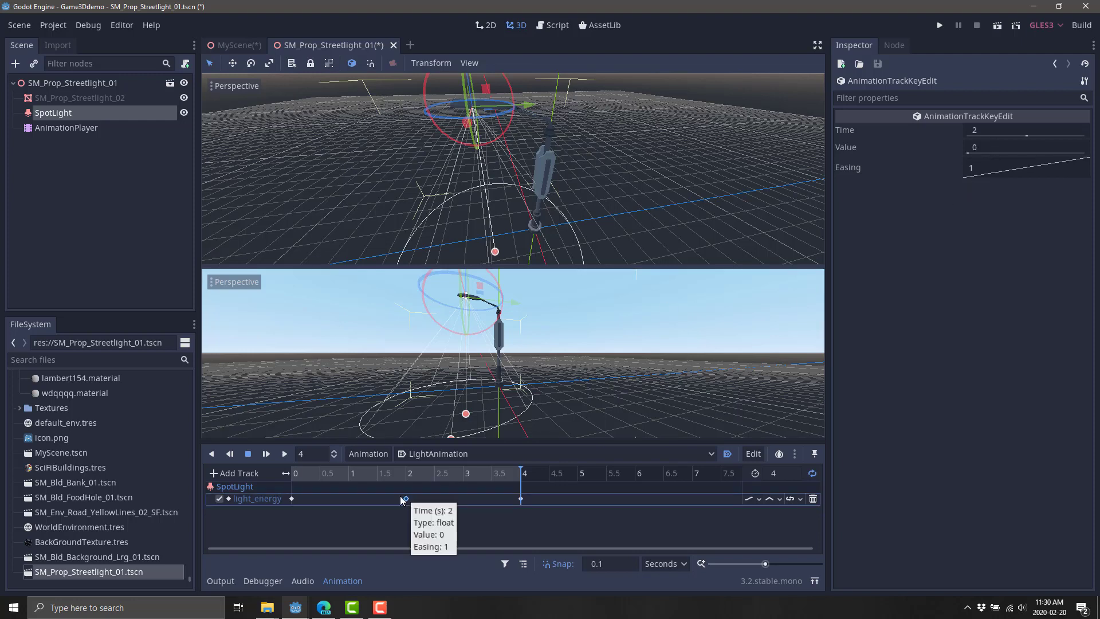
{"action": "left_click", "coordinate": [292, 498]}
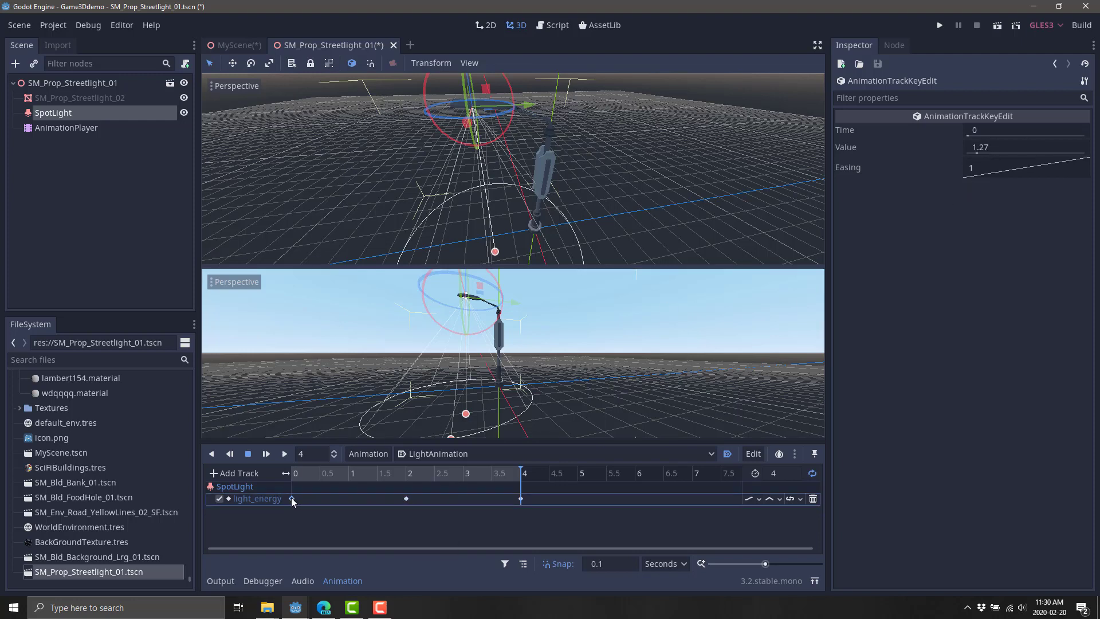
Insert light_energy keys at 1.9 s and 2.1 s, on either side of the 2 s key
{"action": "left_click", "coordinate": [400, 475]}
{"action": "right_click", "coordinate": [400, 499]}
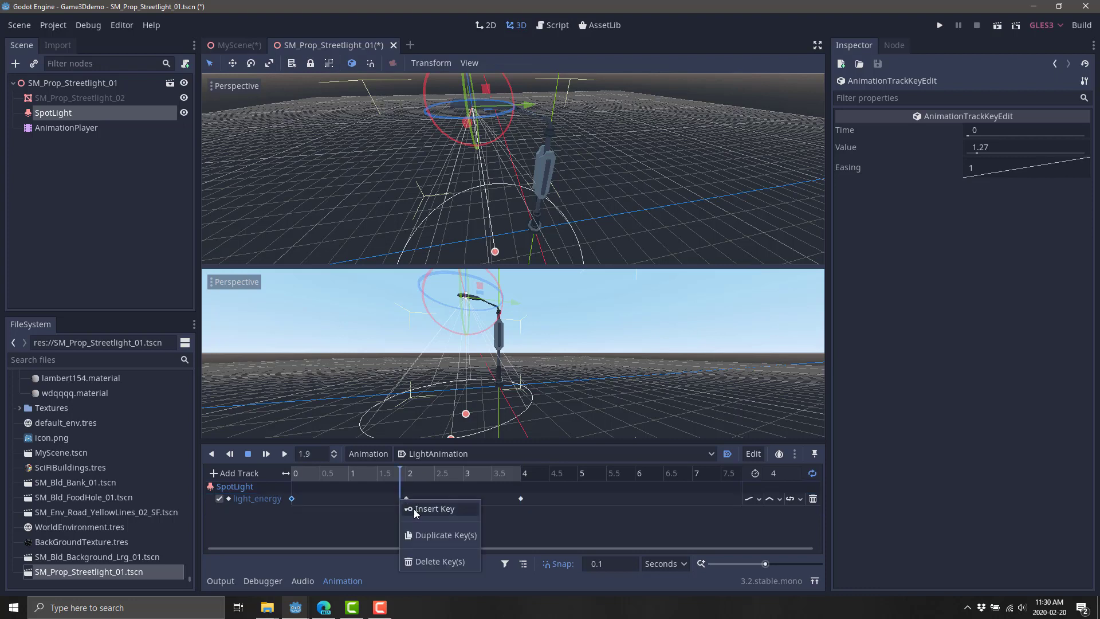
{"action": "left_click", "coordinate": [413, 508]}
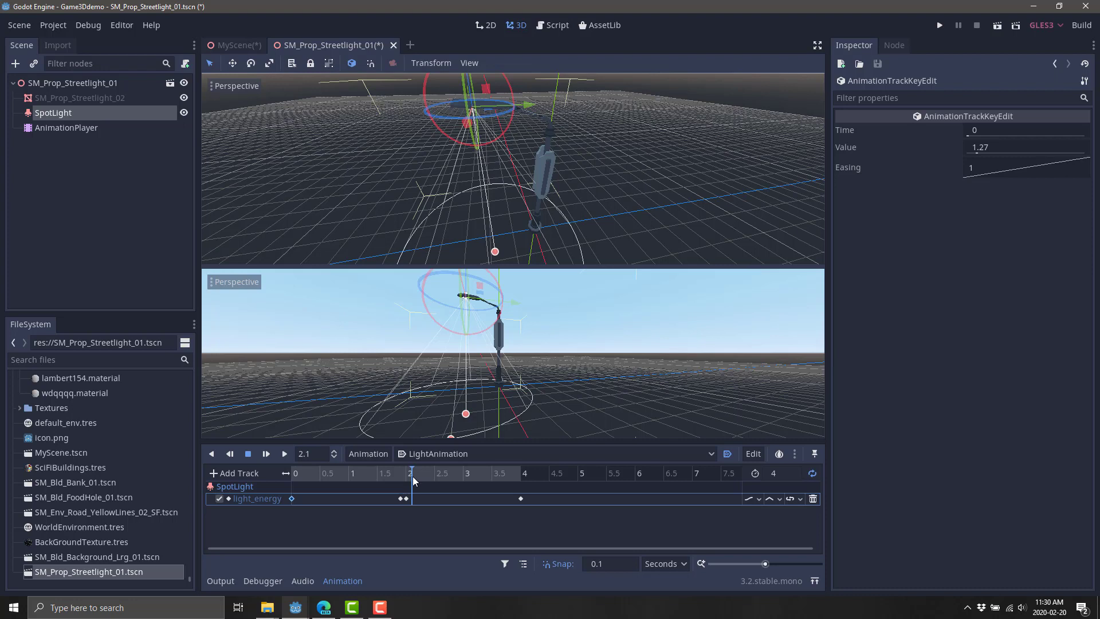
{"action": "right_click", "coordinate": [412, 497]}
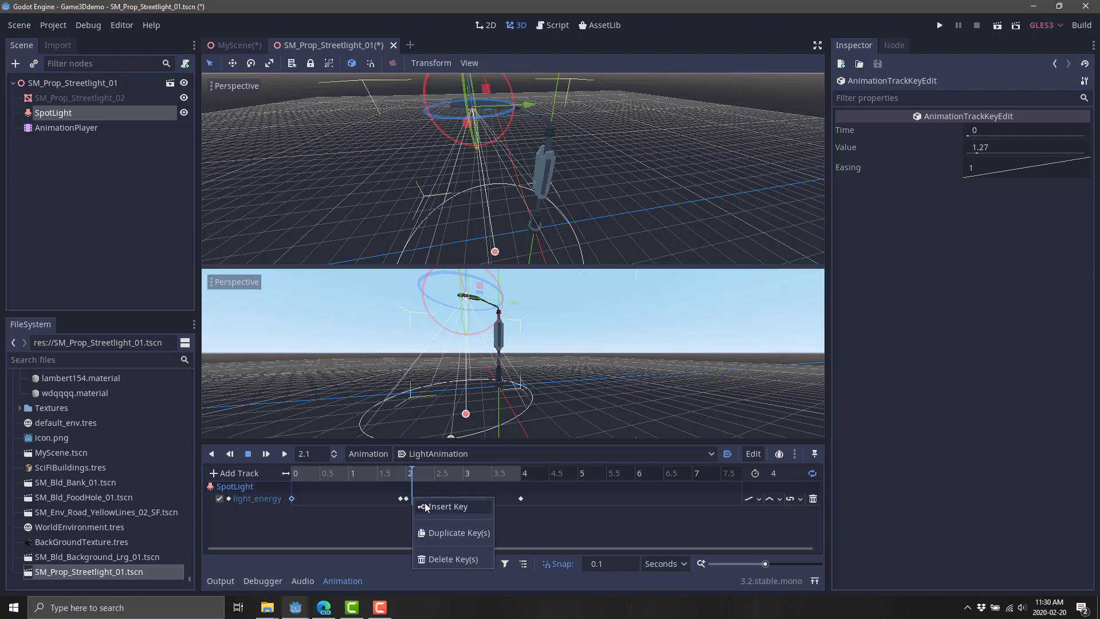
{"action": "left_click", "coordinate": [419, 505]}
Set the value of the light_energy key at 1.9 s to 1.27
{"action": "left_click", "coordinate": [401, 498]}
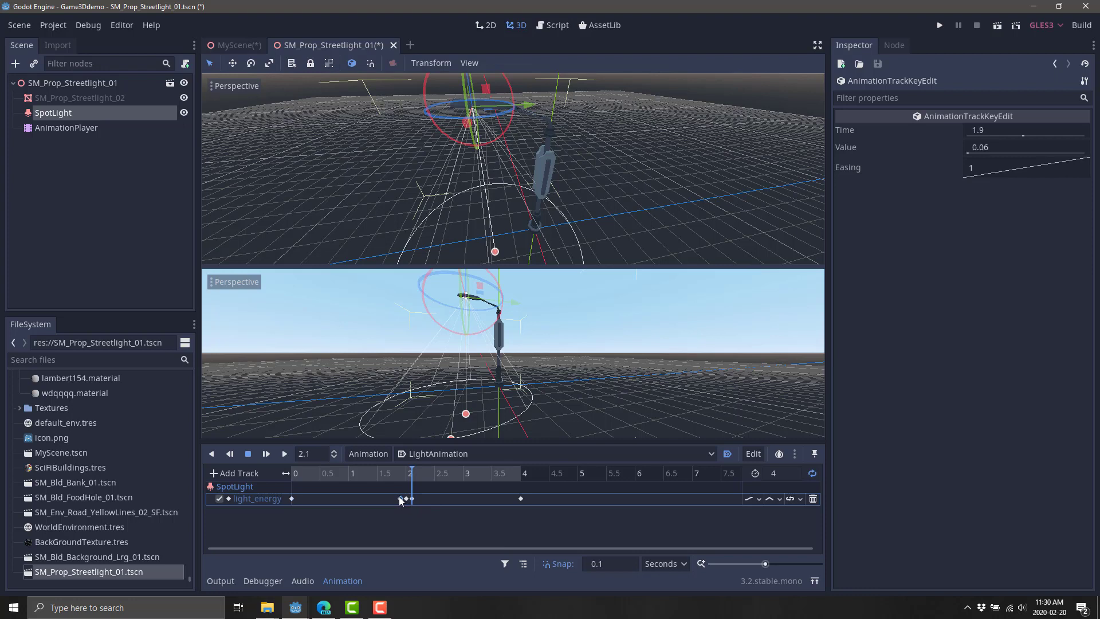
{"action": "left_click", "coordinate": [987, 148]}
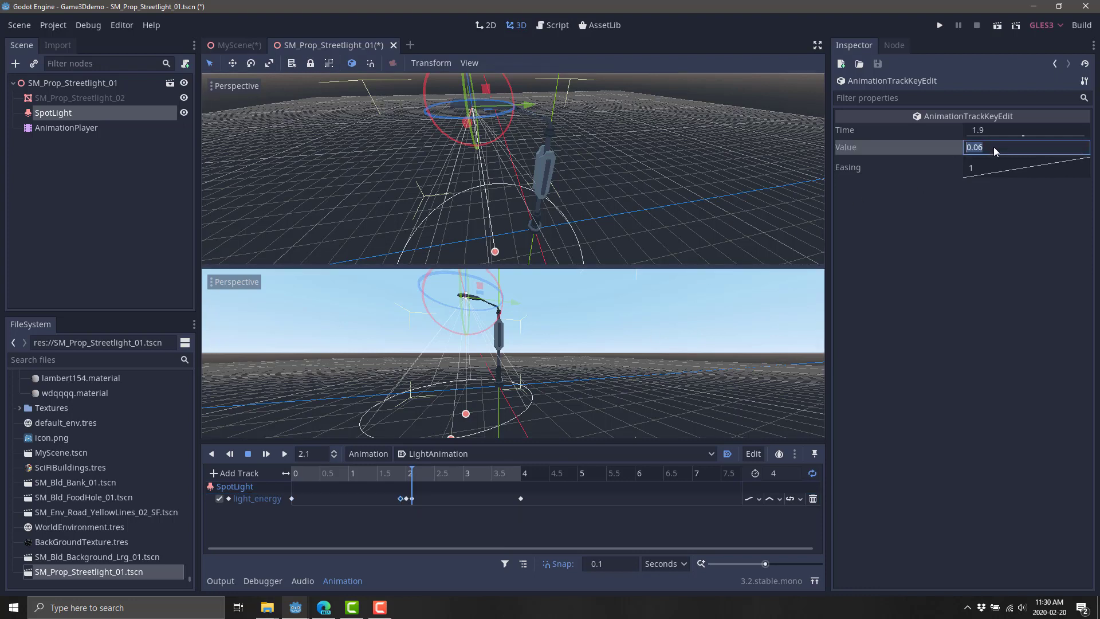
{"action": "type", "text": "1.27"}
{"action": "key", "text": "Return"}
Raise the value of the light_energy key at 2.1 s so the spotlight comes back on, and check the 2 s key
{"action": "left_click", "coordinate": [412, 499]}
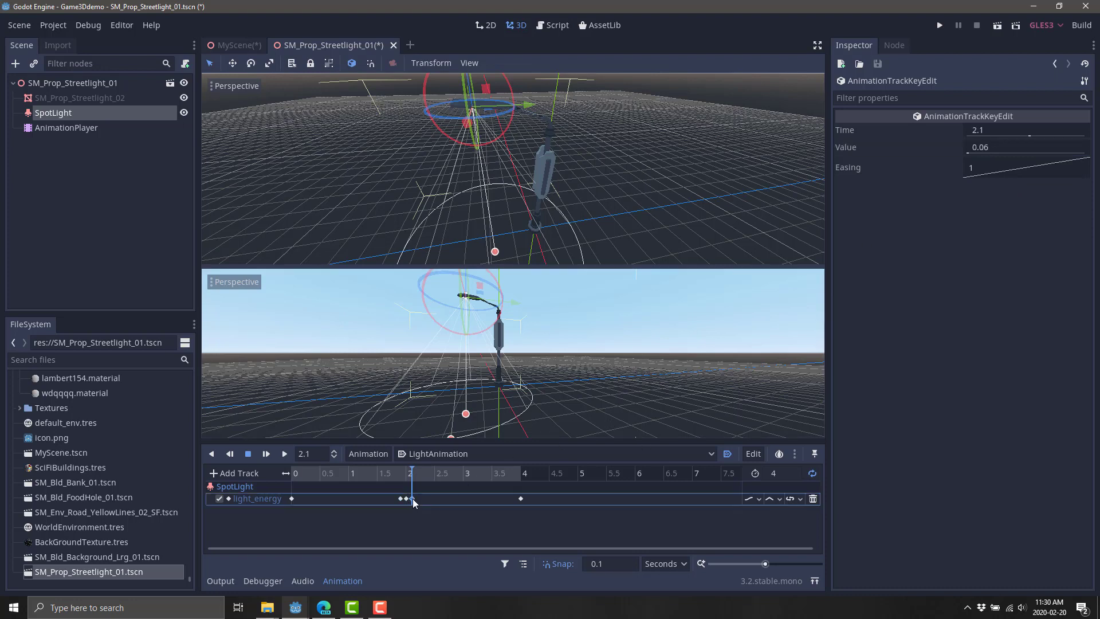
{"action": "left_click", "coordinate": [1002, 147]}
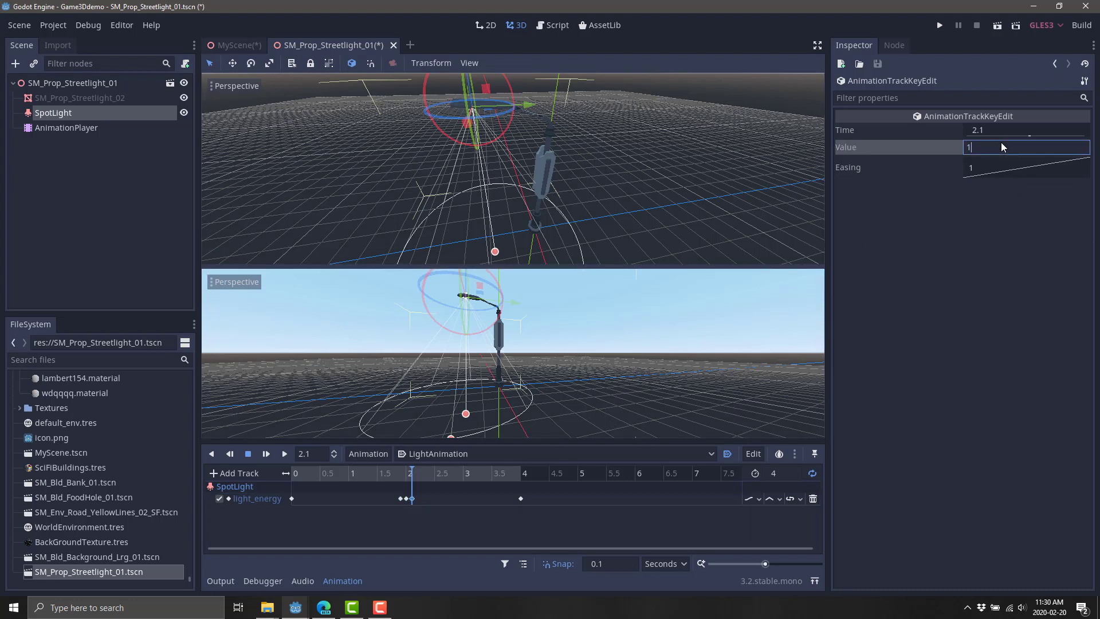
{"action": "key", "text": "Return"}
{"action": "left_click", "coordinate": [407, 499]}
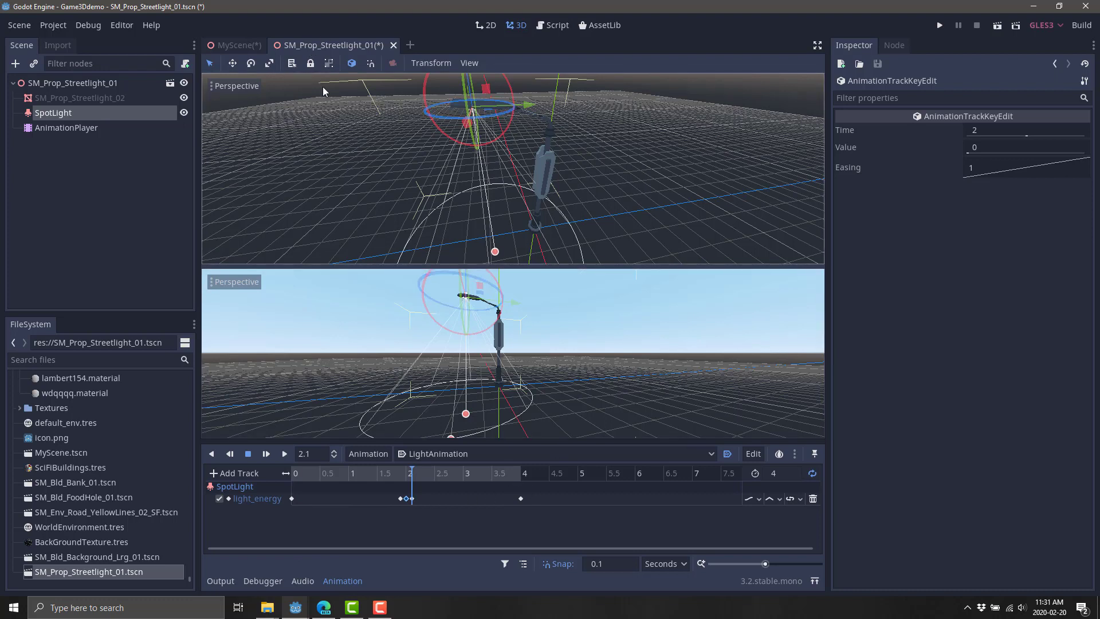
Save the streetlight scene and test-run the project with MyScene.tscn chosen as its main scene
{"action": "key", "text": "ctrl+s"}
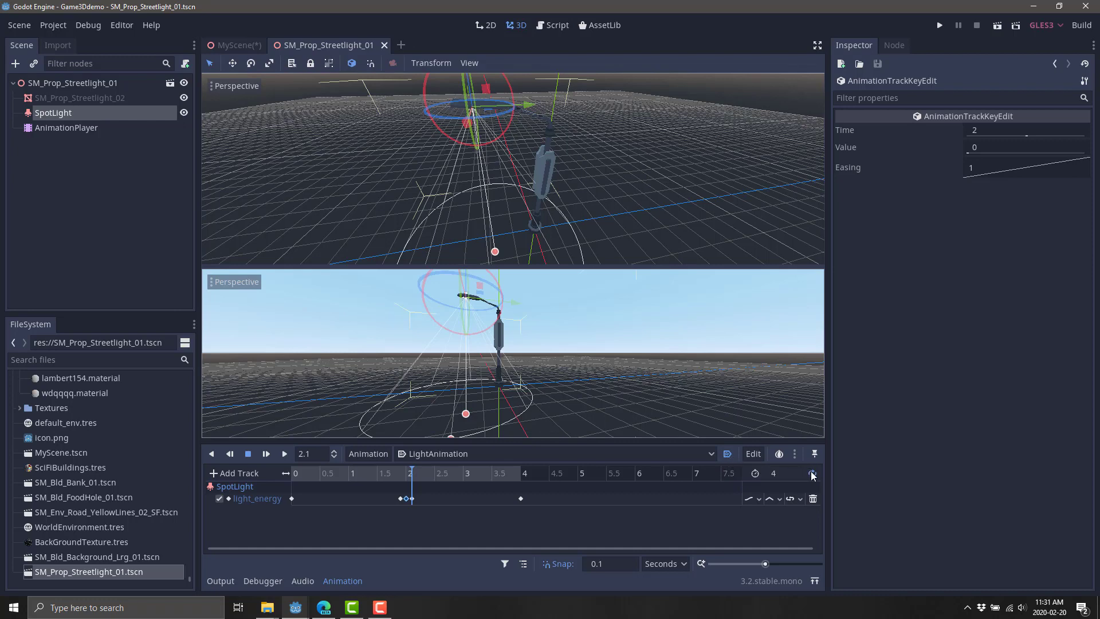
{"action": "left_click", "coordinate": [226, 48]}
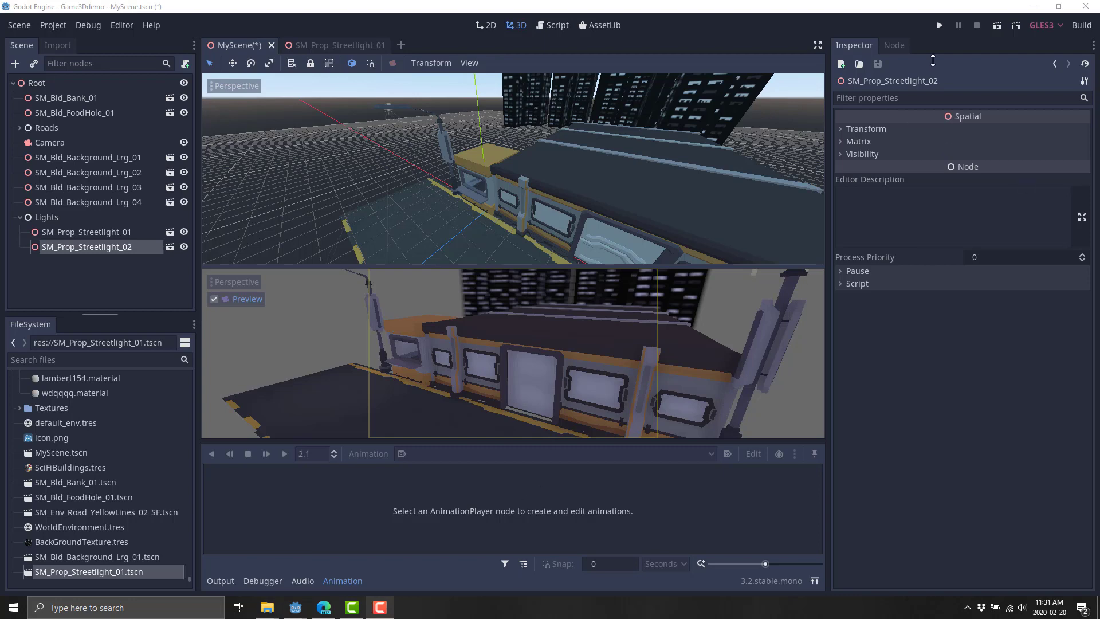
{"action": "left_click", "coordinate": [938, 24]}
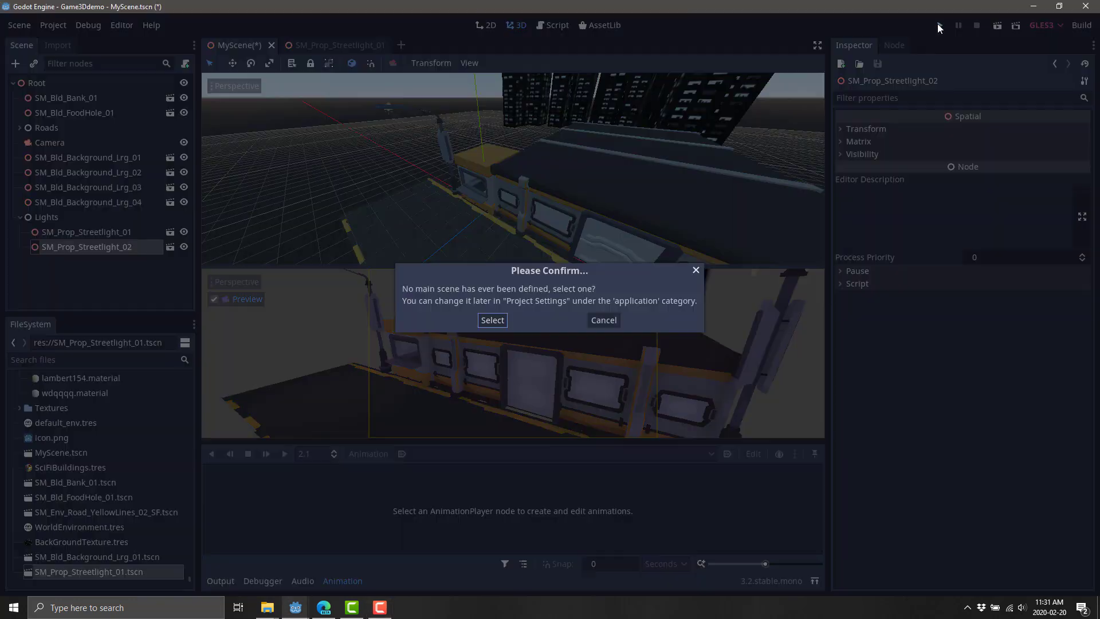
{"action": "left_click", "coordinate": [492, 321]}
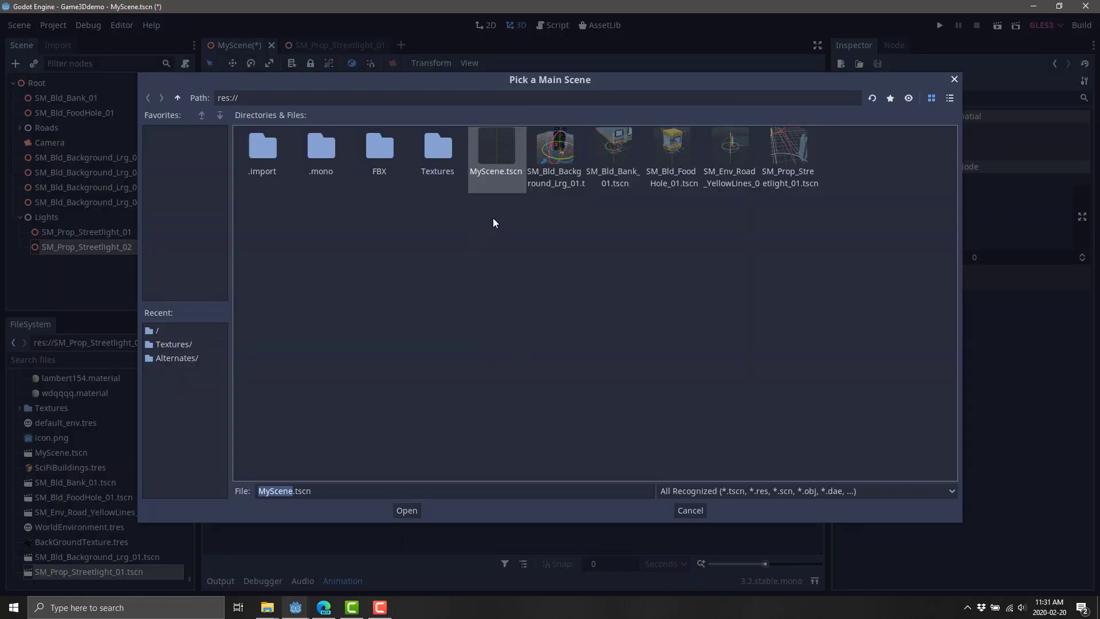
{"action": "double_click", "coordinate": [504, 152]}
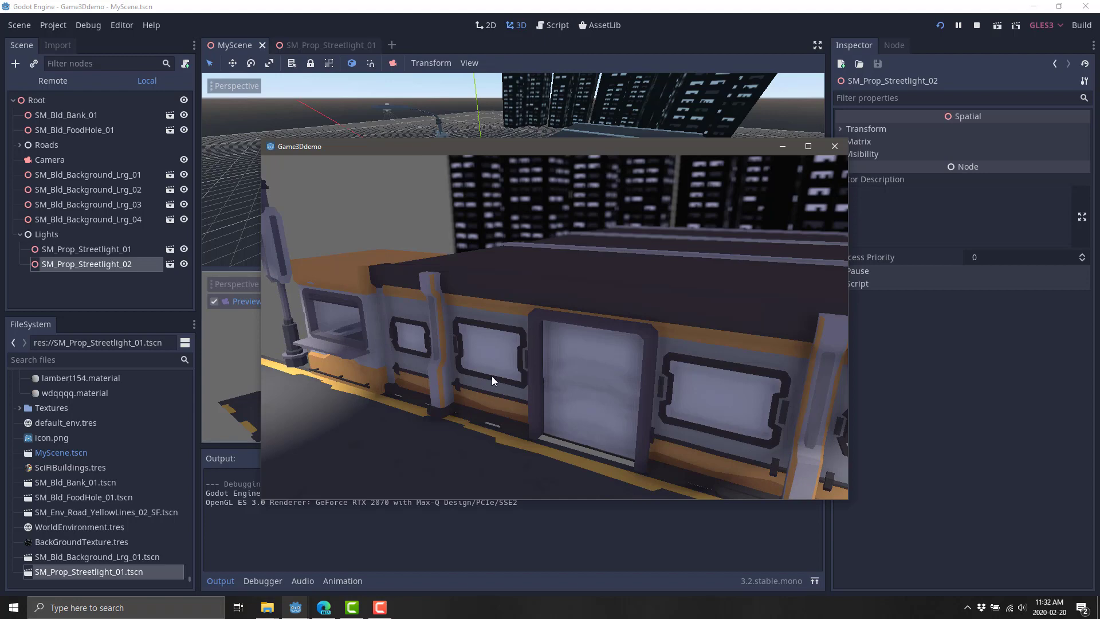
{"action": "left_click", "coordinate": [833, 150]}
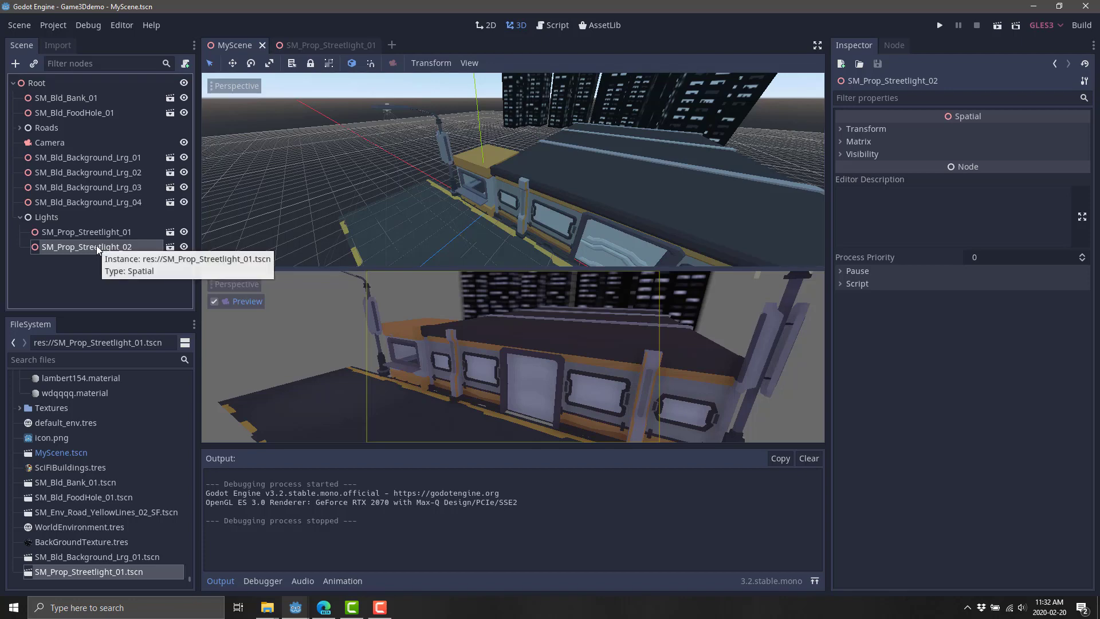
{"action": "left_click", "coordinate": [323, 46]}
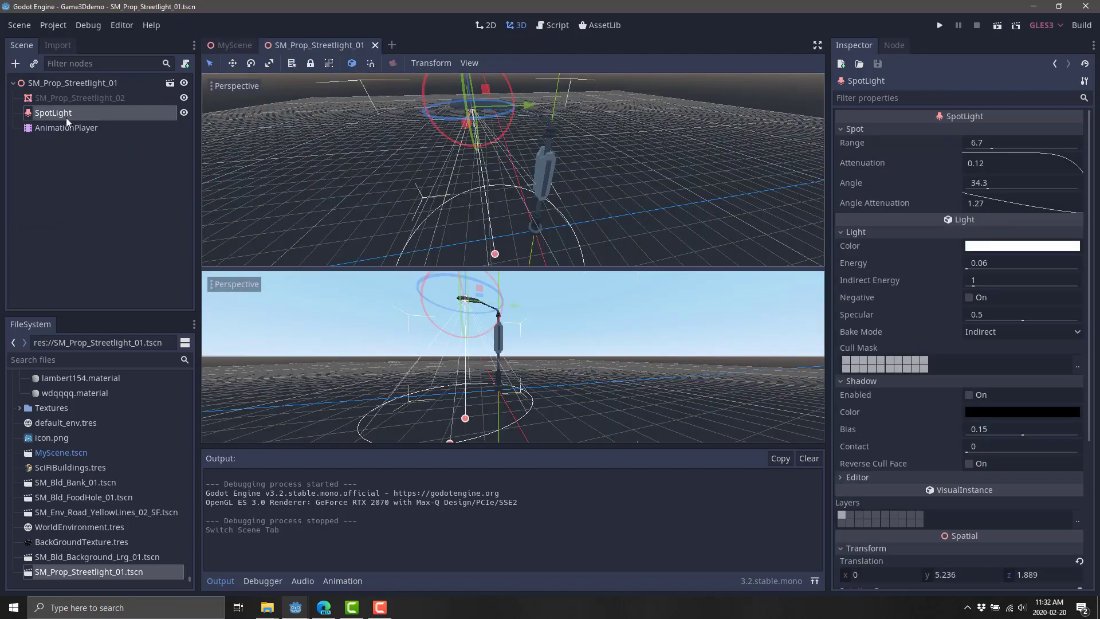
{"action": "left_click", "coordinate": [236, 45]}
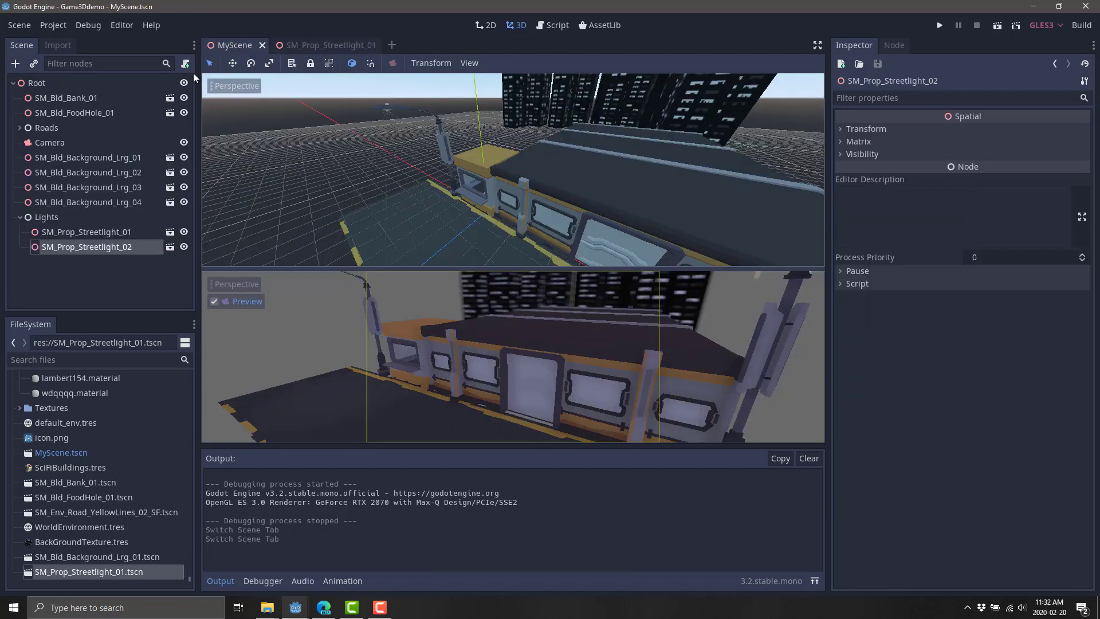
{"action": "left_click", "coordinate": [92, 232]}
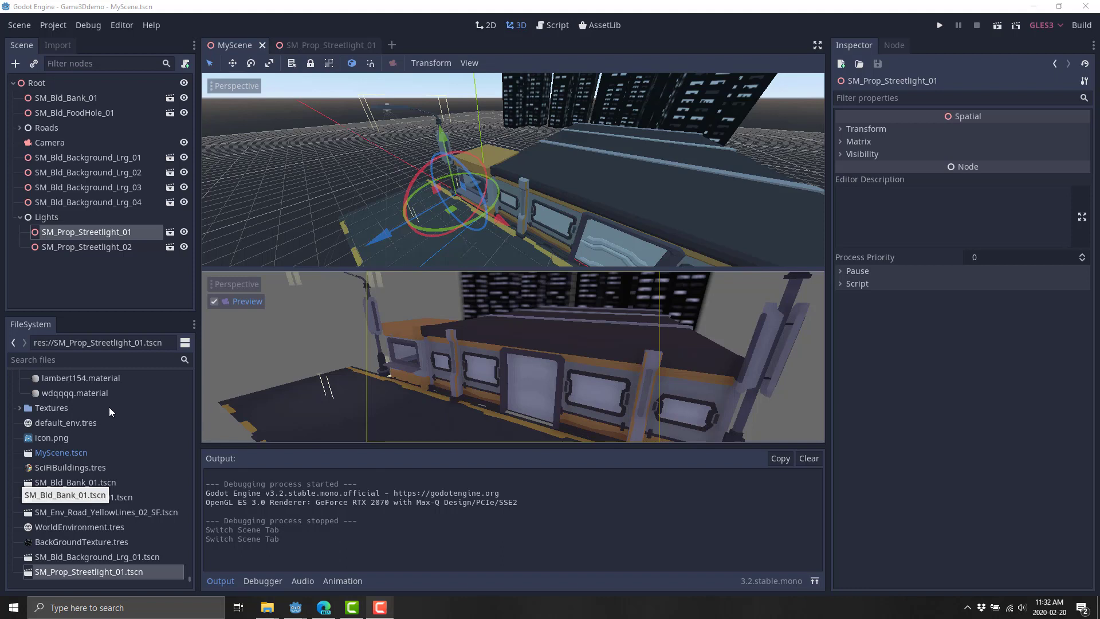
Find the neon sign models by filtering the project files for NEON and add SM_Sign_Neon_07.fbx under Root
{"action": "left_click", "coordinate": [35, 81]}
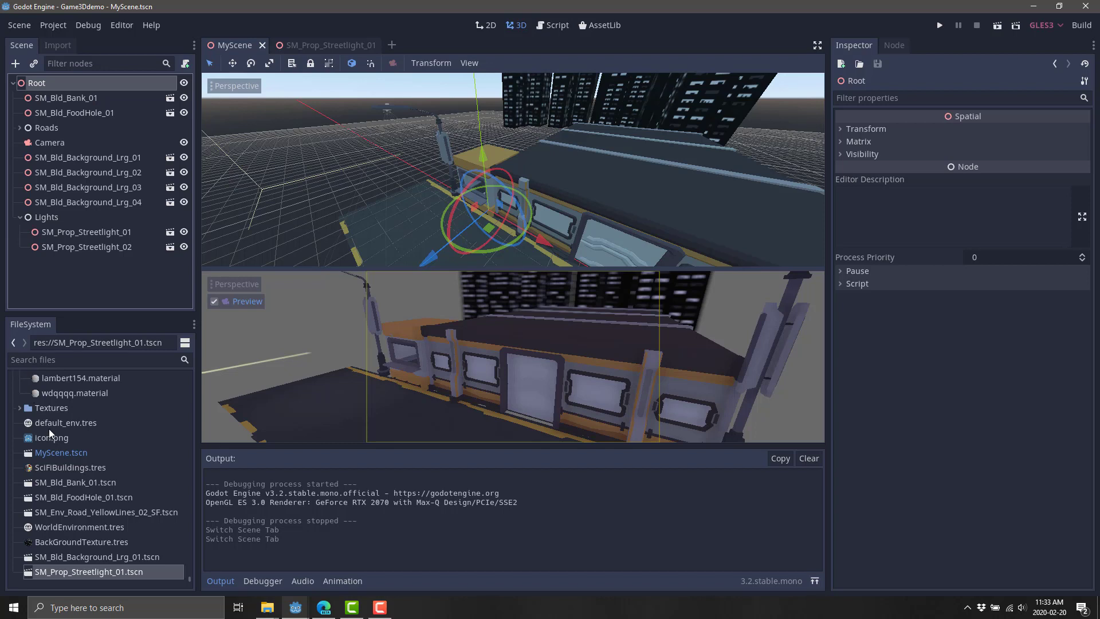
{"action": "scroll", "coordinate": [50, 428], "scroll_direction": "up", "scroll_amount": 10}
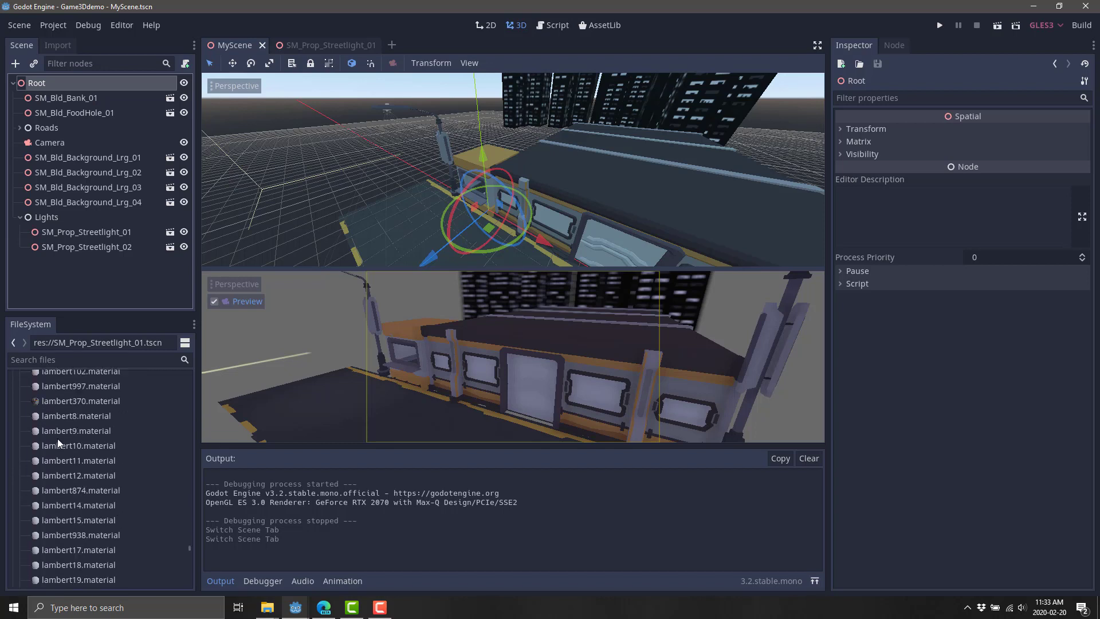
{"action": "scroll", "coordinate": [56, 436], "scroll_direction": "up", "scroll_amount": 10}
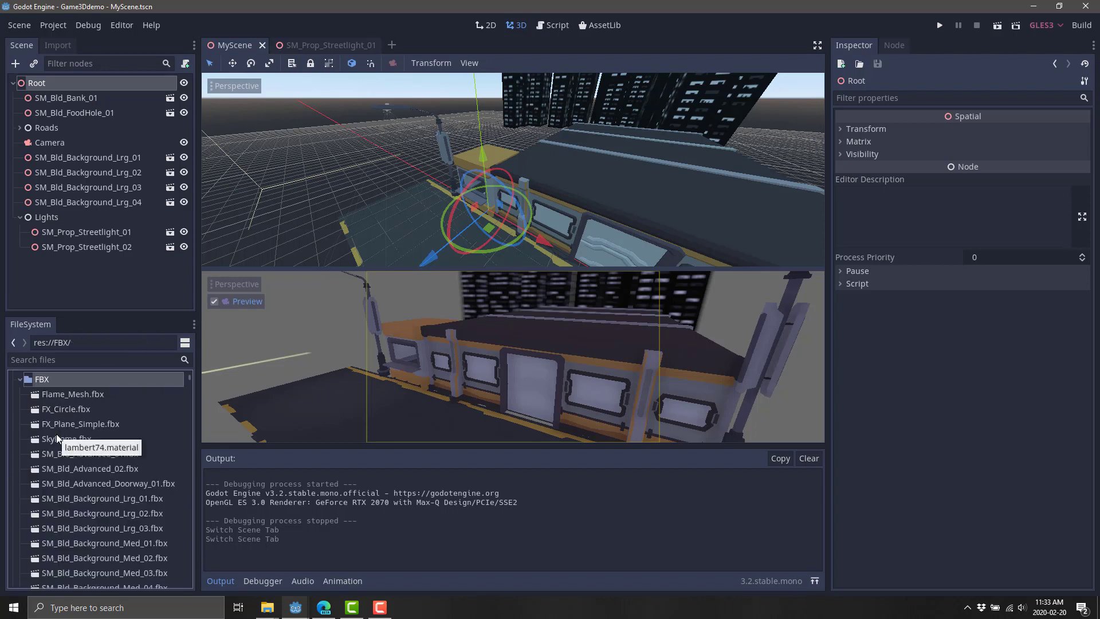
{"action": "scroll", "coordinate": [56, 434], "scroll_direction": "up", "scroll_amount": 2}
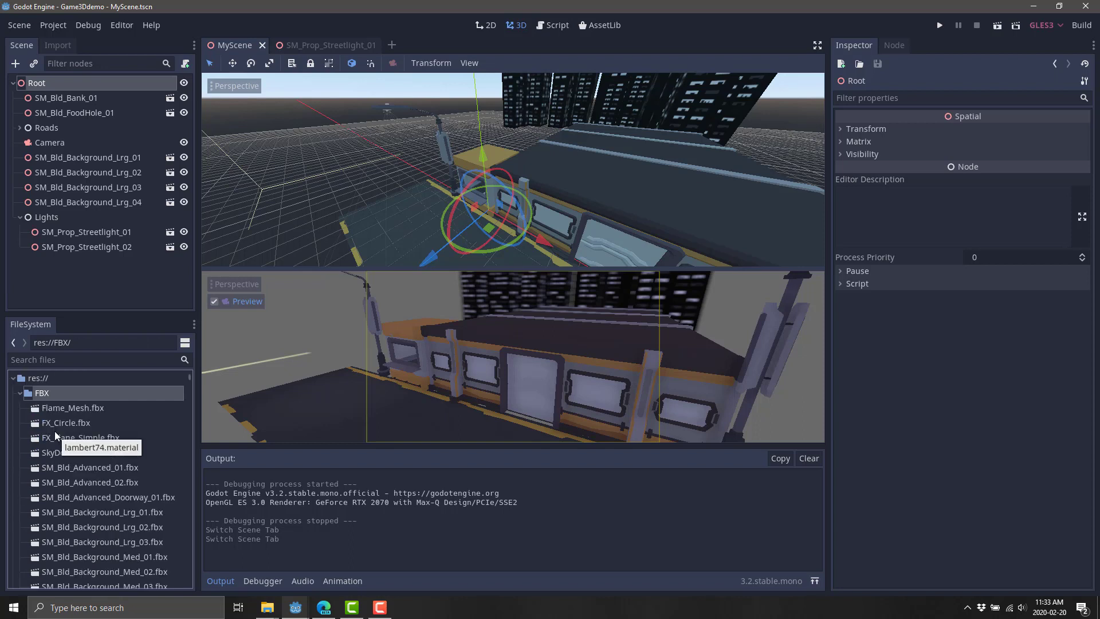
{"action": "left_click", "coordinate": [80, 364]}
{"action": "type", "text": "NEON"}
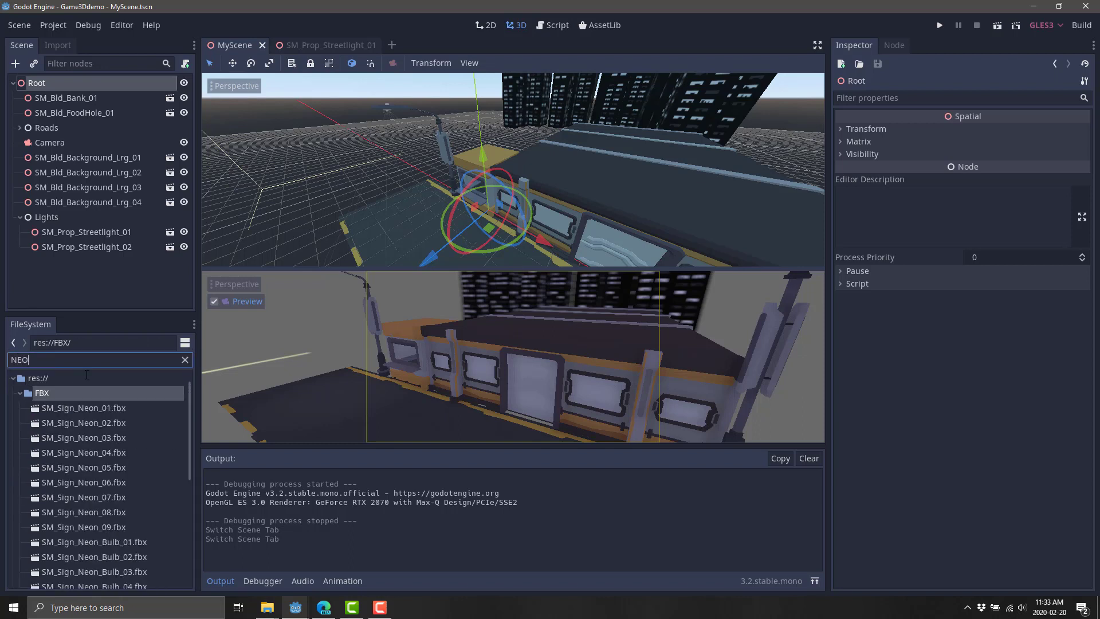
{"action": "left_click", "coordinate": [82, 497]}
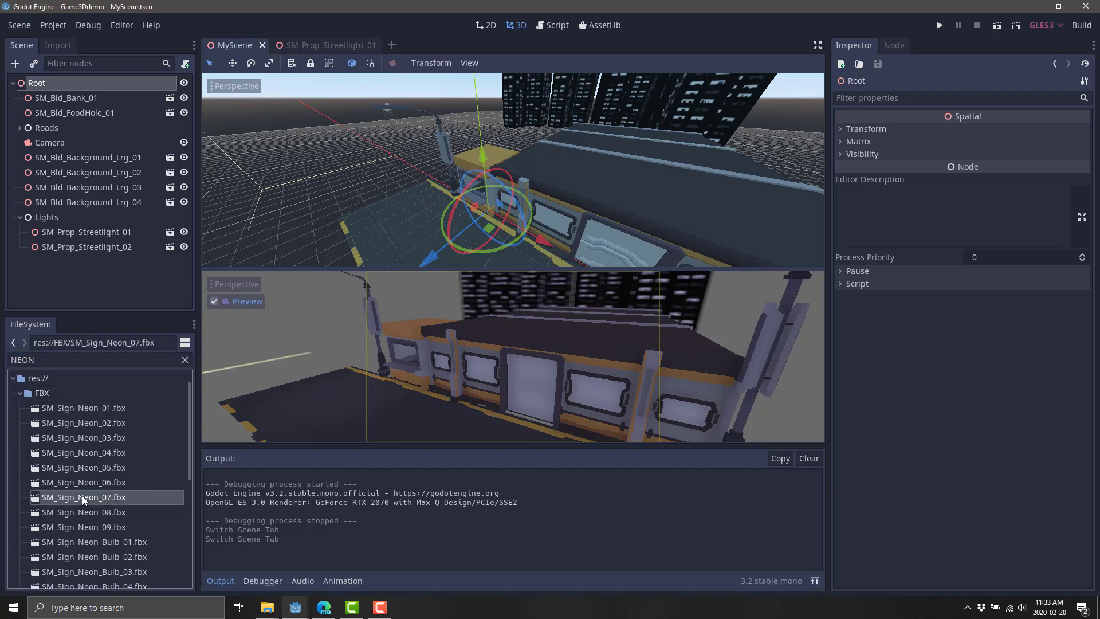
{"action": "left_click_drag", "start_coordinate": [82, 497], "coordinate": [313, 338]}
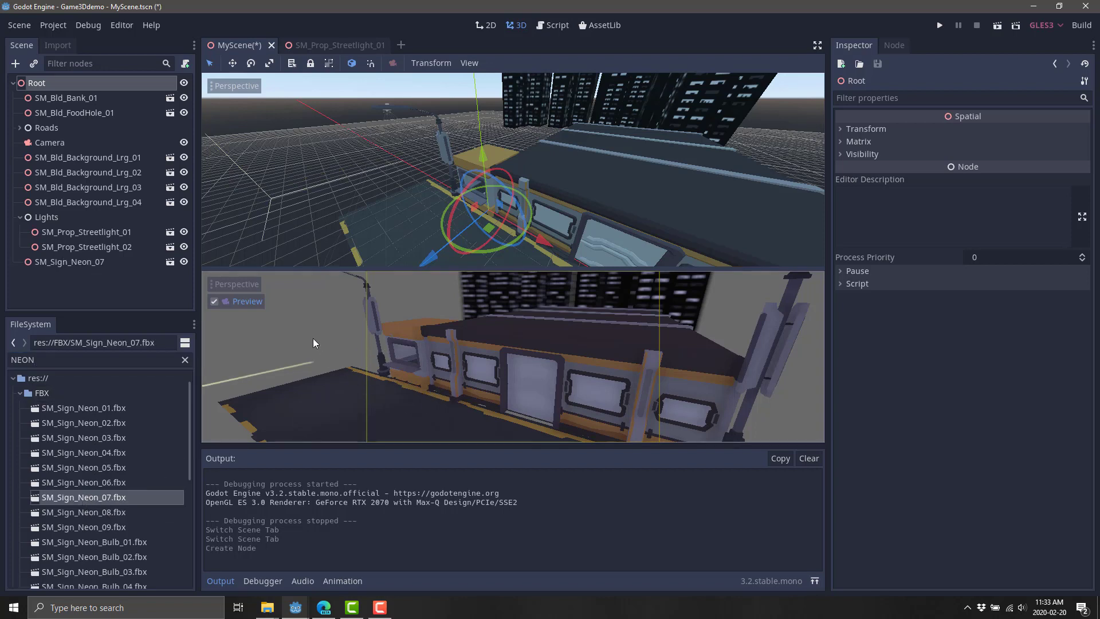
Move SM_Sign_Neon_07 out beyond the streetlight end of the building and adjust its height
{"action": "left_click", "coordinate": [67, 262]}
{"action": "left_click_drag", "start_coordinate": [408, 180], "coordinate": [292, 234]}
{"action": "middle_click_drag", "start_coordinate": [428, 208], "coordinate": [465, 143]}
{"action": "left_click_drag", "start_coordinate": [465, 95], "coordinate": [461, 92]}
Open the SM_Sign_Neon_07 instance for editing as a new inherited scene
{"action": "double_click", "coordinate": [78, 264]}
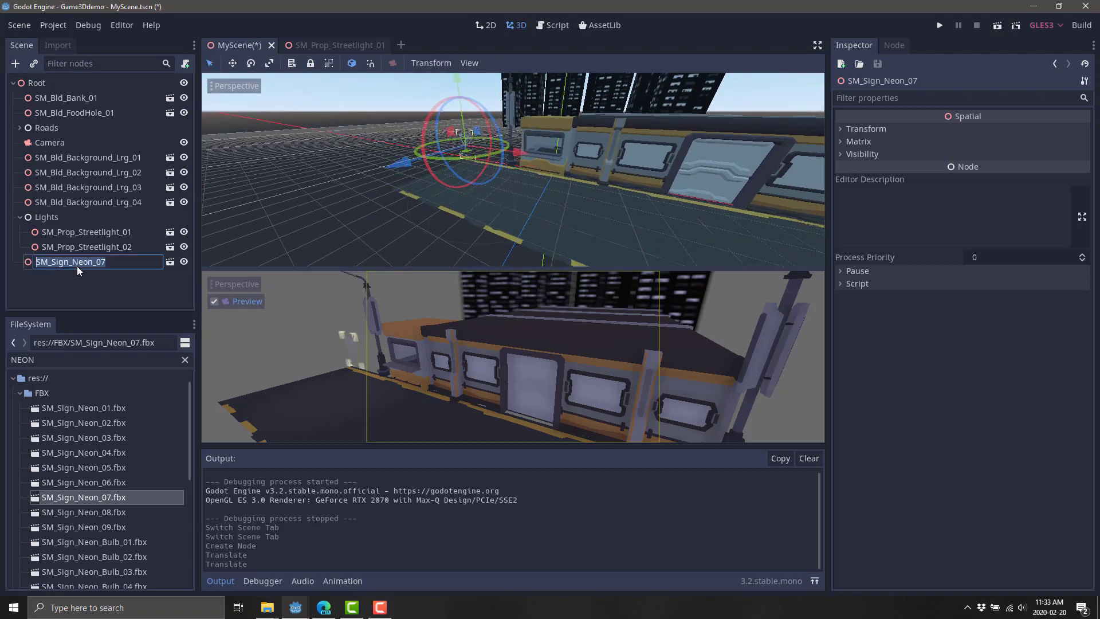
{"action": "left_click", "coordinate": [162, 280]}
{"action": "left_click", "coordinate": [170, 263]}
{"action": "left_click", "coordinate": [461, 318]}
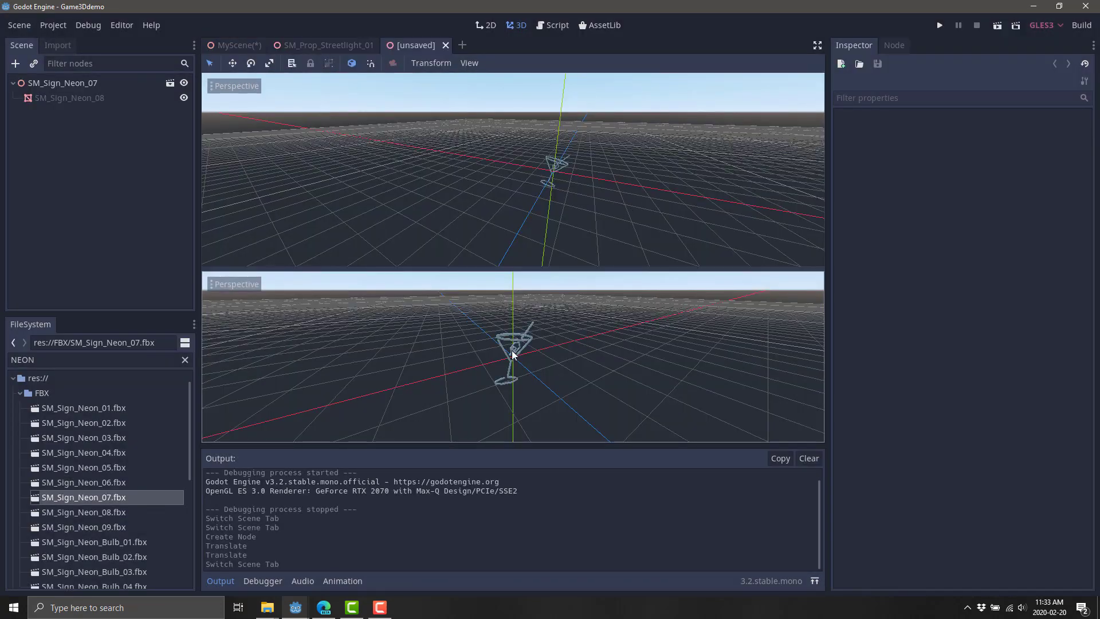
Assign a new SpatialMaterial to the SM_Sign_Neon_08 mesh and open the material's properties
{"action": "left_click", "coordinate": [55, 96]}
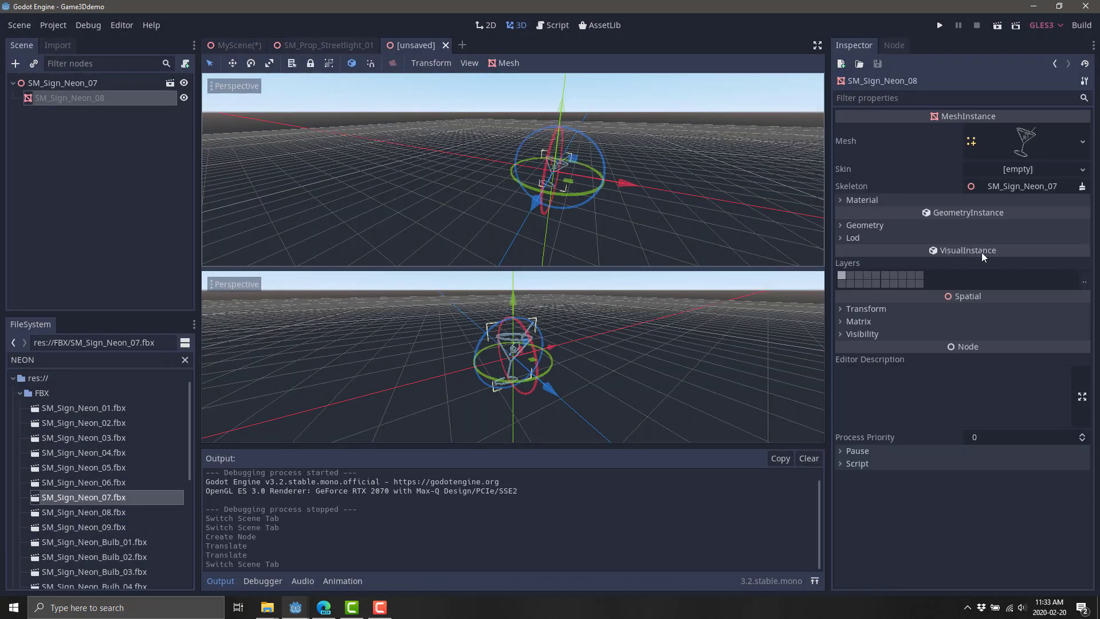
{"action": "left_click", "coordinate": [855, 200]}
{"action": "left_click", "coordinate": [1016, 217]}
{"action": "left_click", "coordinate": [1029, 243]}
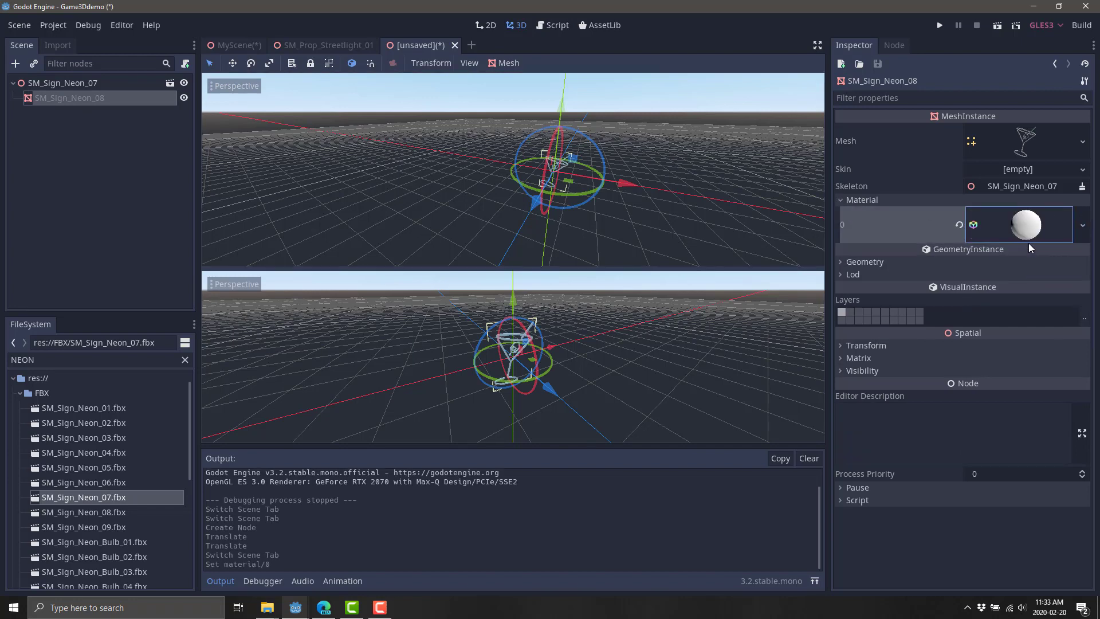
{"action": "left_click", "coordinate": [1024, 230]}
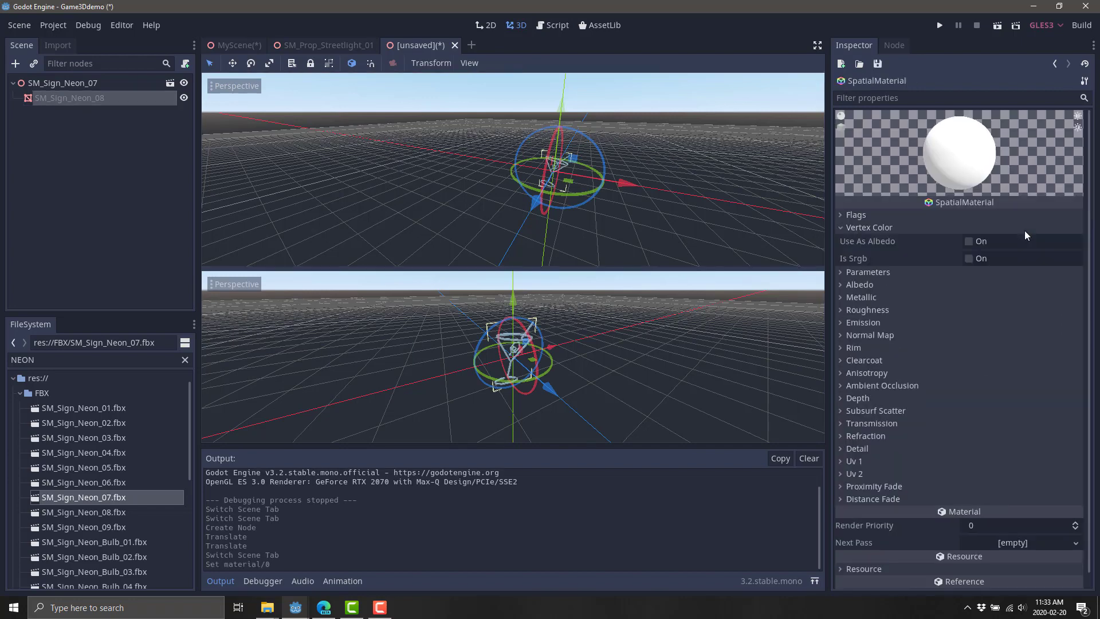
Load NeonSigns.png from the Textures folder as the material's albedo texture
{"action": "left_click", "coordinate": [843, 285]}
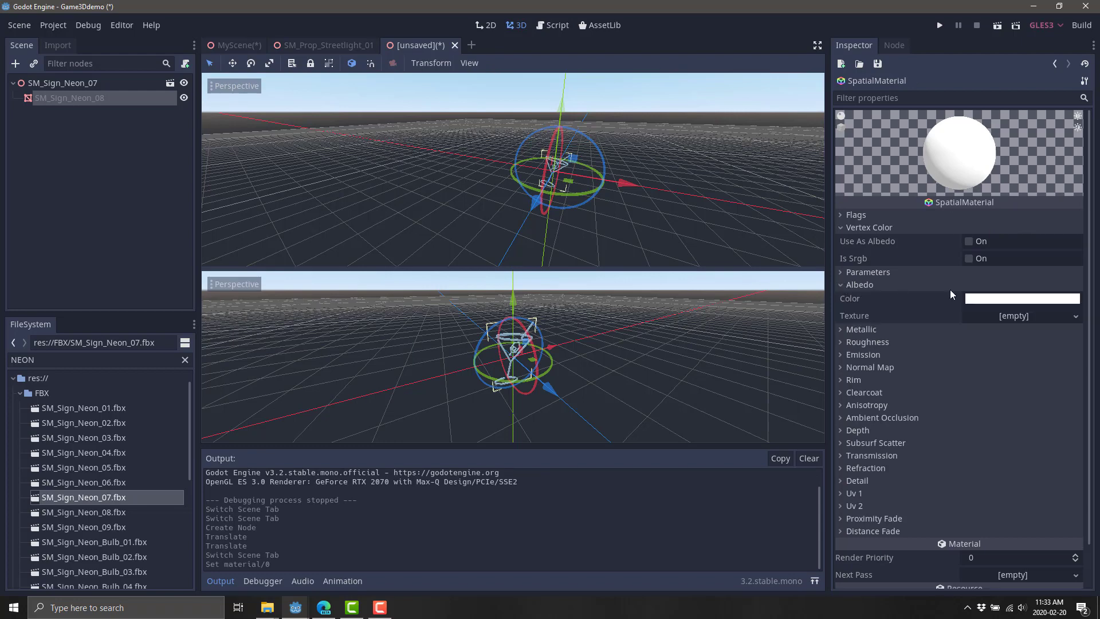
{"action": "left_click", "coordinate": [1068, 316]}
{"action": "left_click", "coordinate": [1009, 503]}
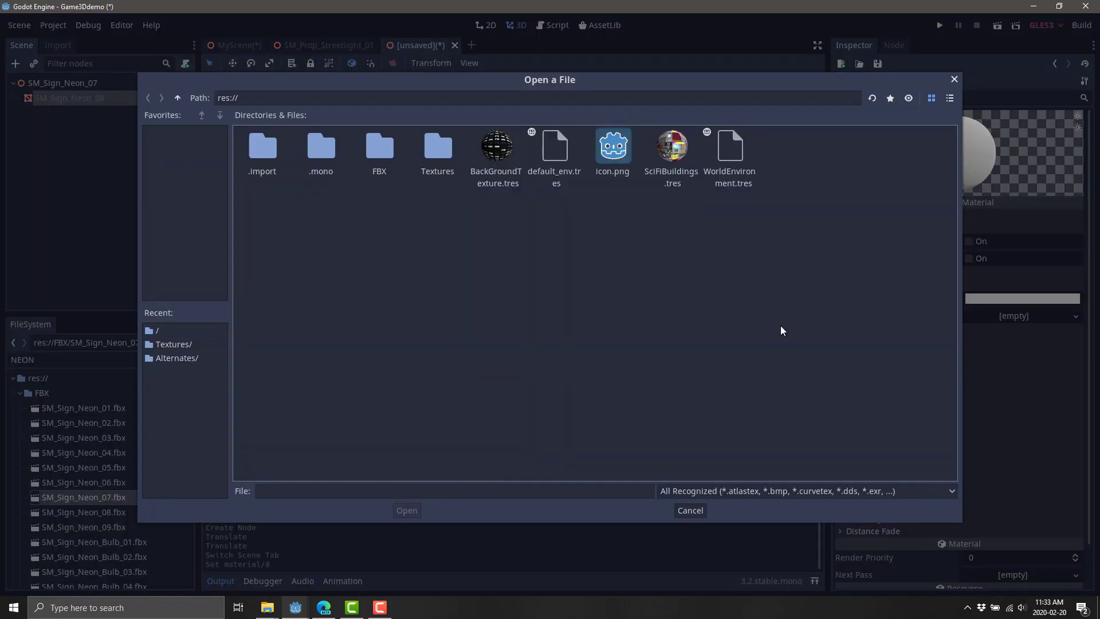
{"action": "double_click", "coordinate": [453, 143]}
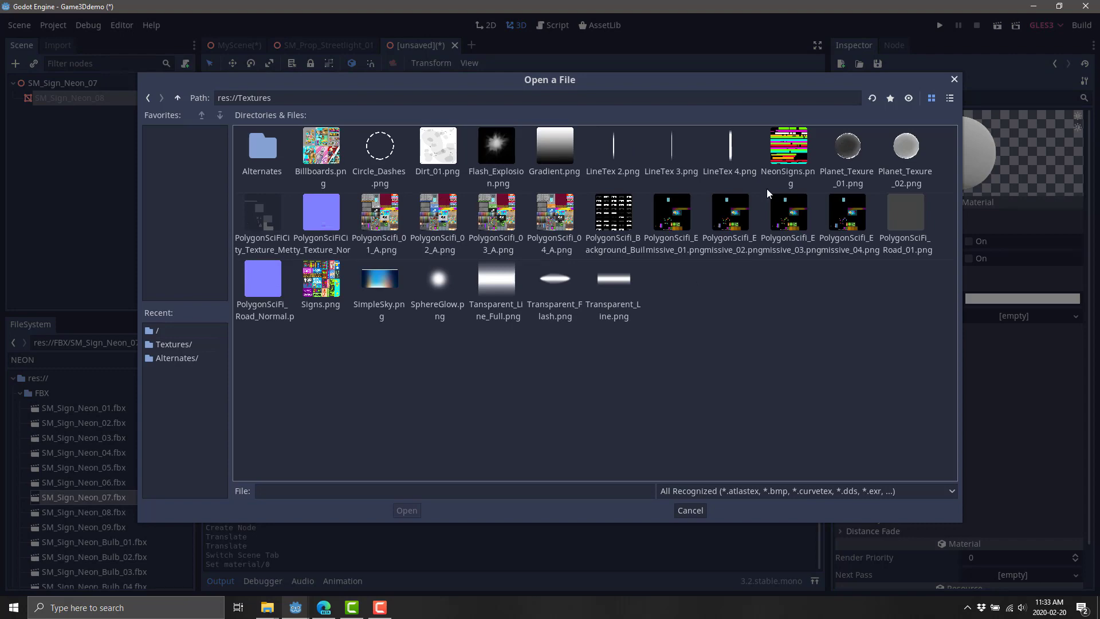
{"action": "double_click", "coordinate": [791, 138]}
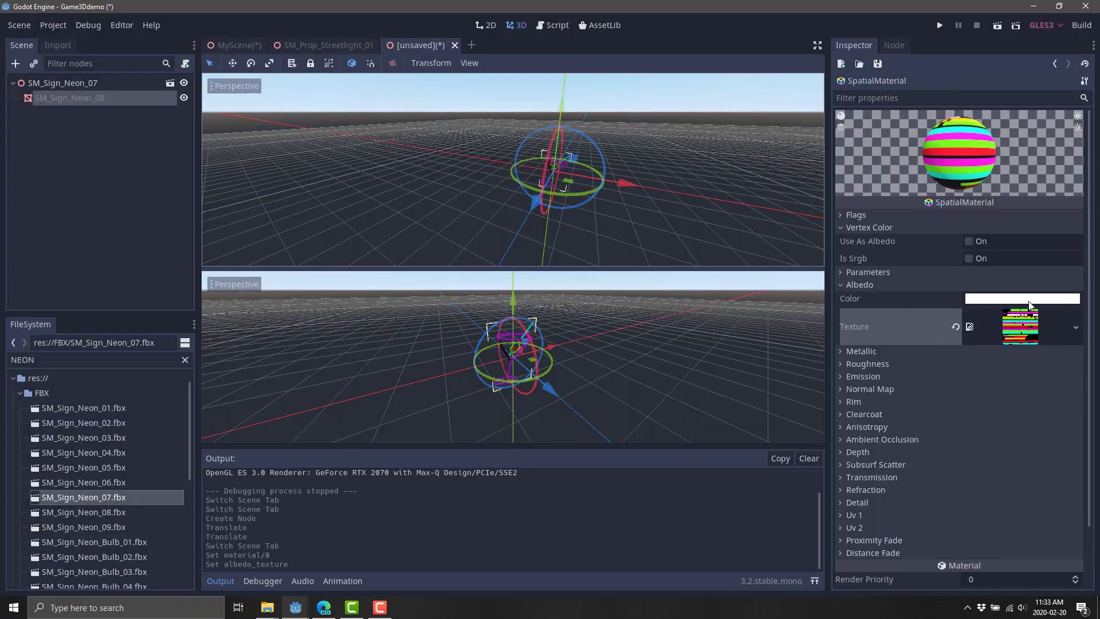
{"action": "left_click", "coordinate": [1076, 327]}
{"action": "left_click", "coordinate": [1010, 483]}
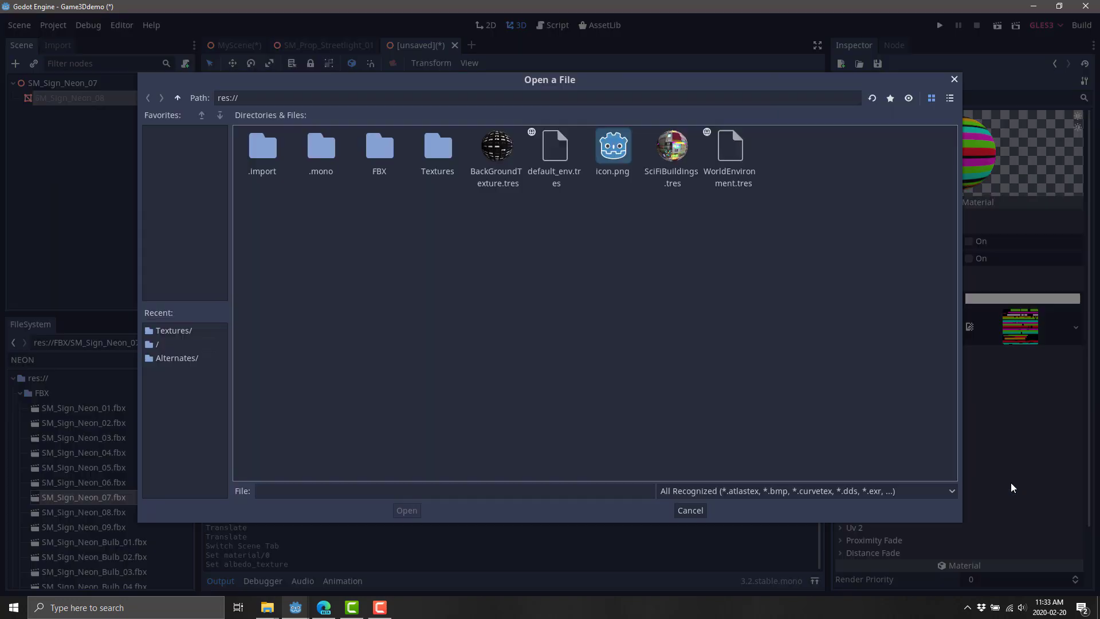
{"action": "double_click", "coordinate": [448, 153]}
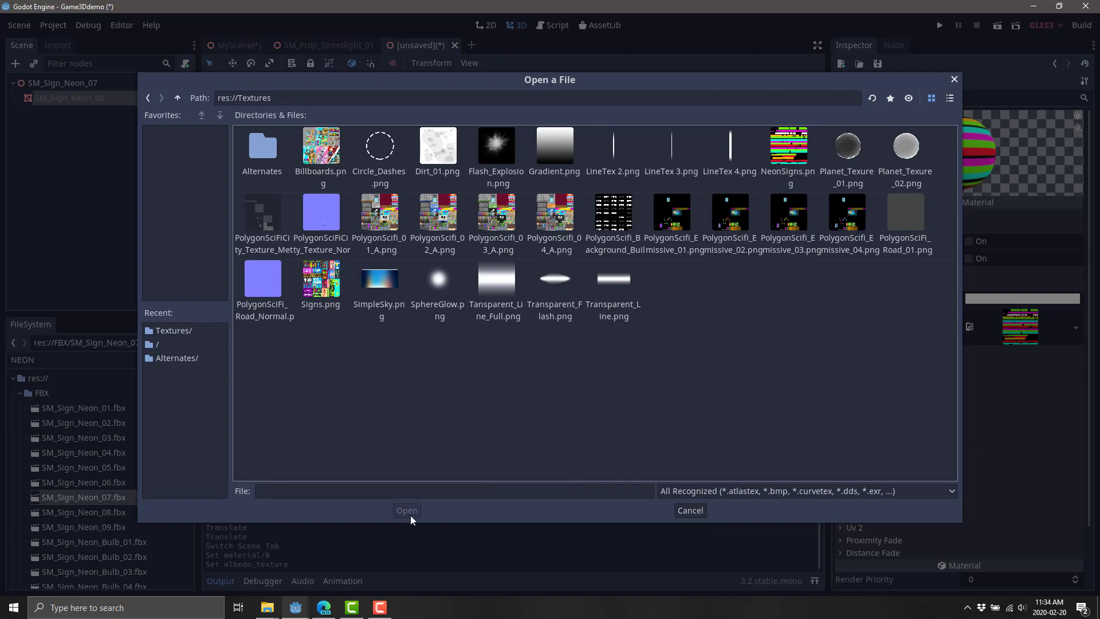
{"action": "left_click", "coordinate": [954, 79]}
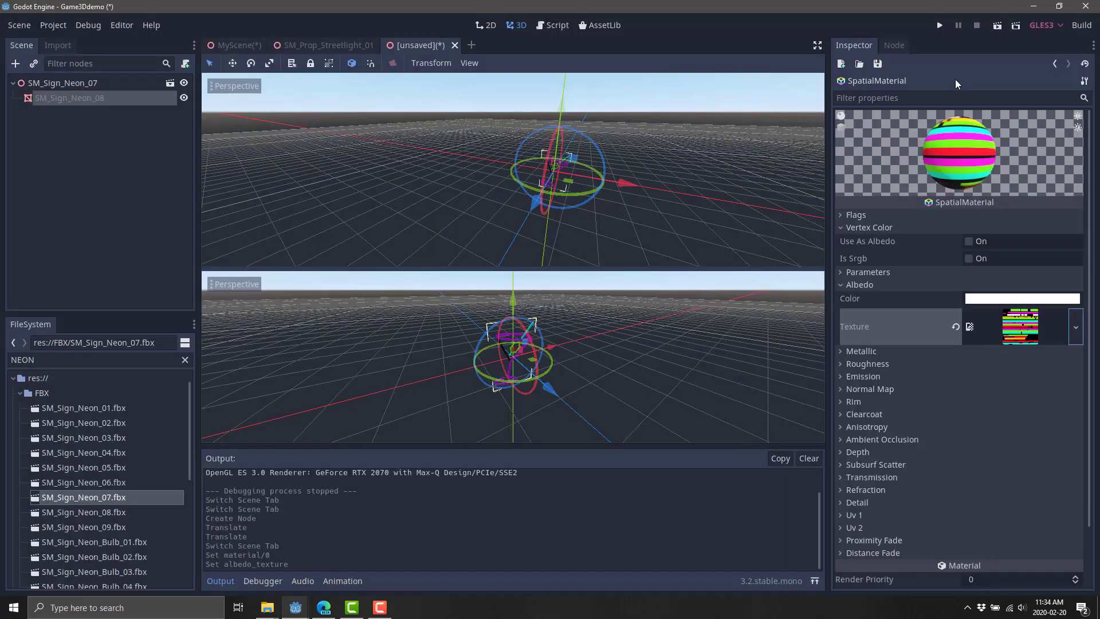
Enable emission on the neon sign's SpatialMaterial
{"action": "left_click", "coordinate": [841, 284]}
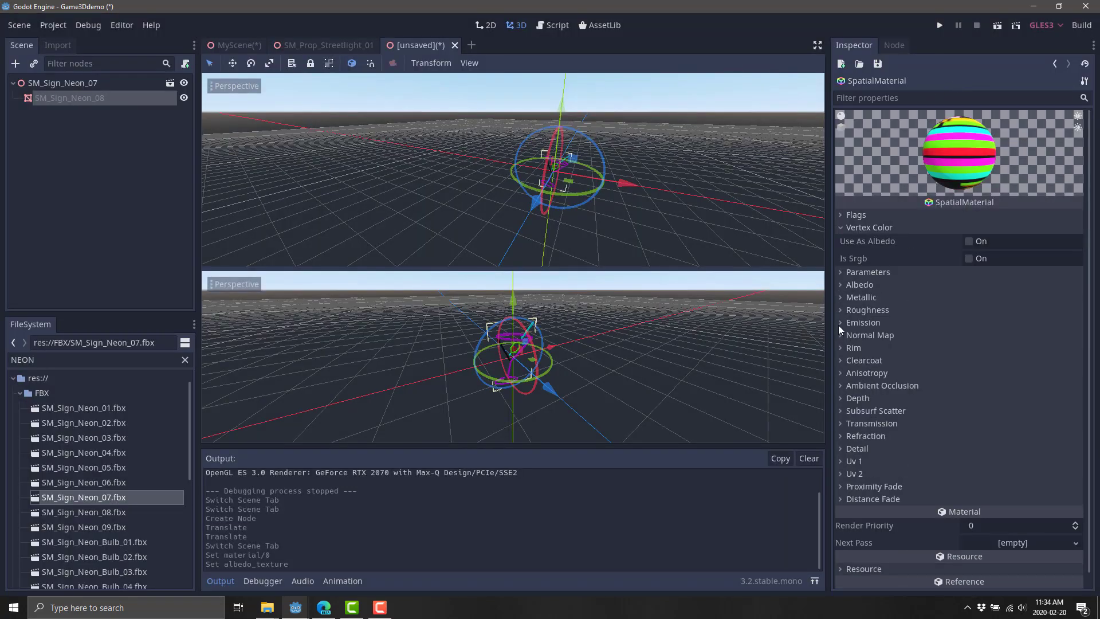
{"action": "scroll", "coordinate": [558, 336], "scroll_direction": "up", "scroll_amount": 6}
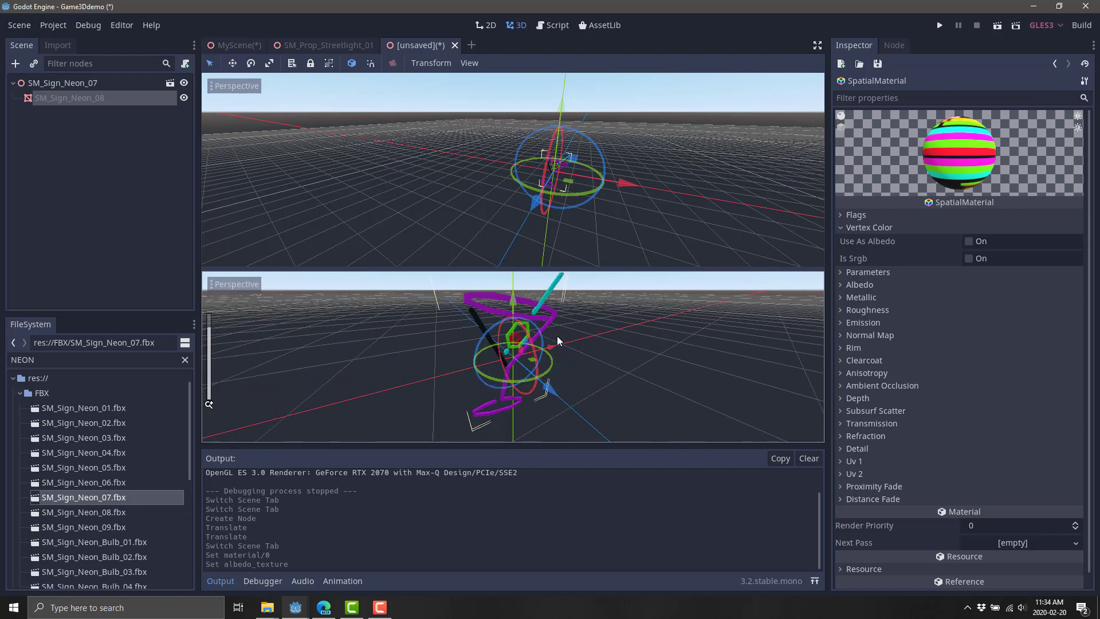
{"action": "middle_click_drag", "start_coordinate": [556, 336], "coordinate": [493, 318]}
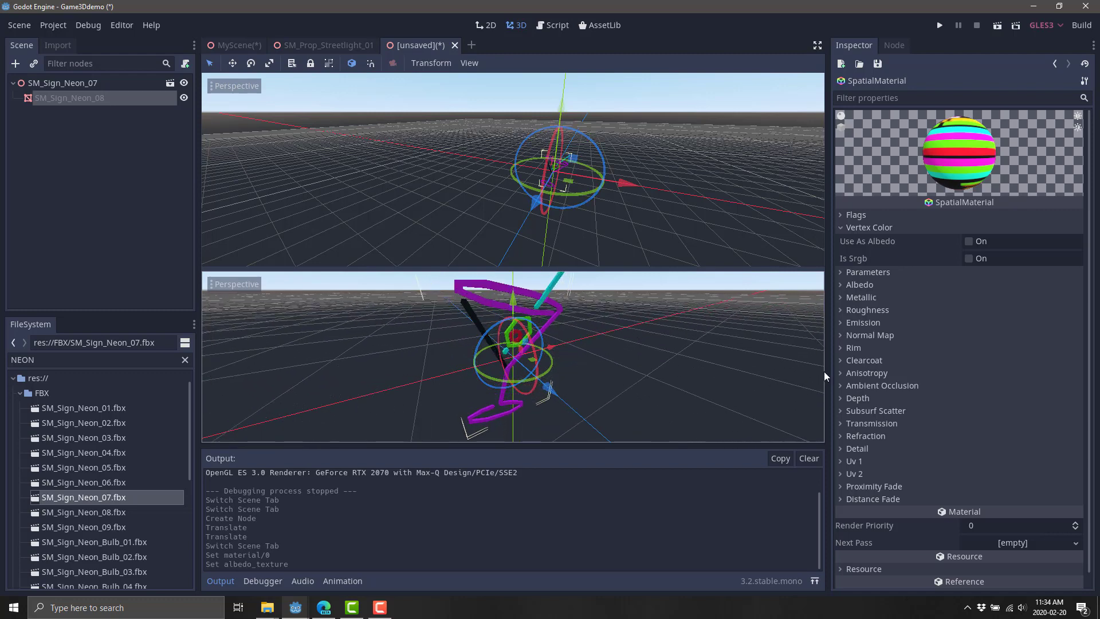
{"action": "left_click", "coordinate": [840, 322]}
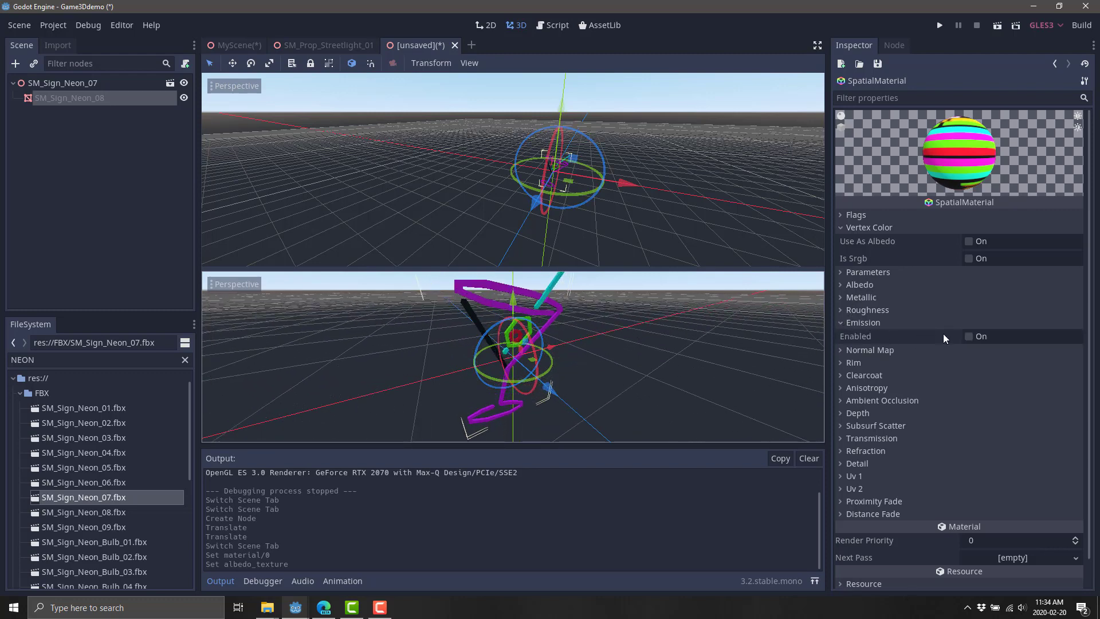
{"action": "left_click", "coordinate": [969, 338]}
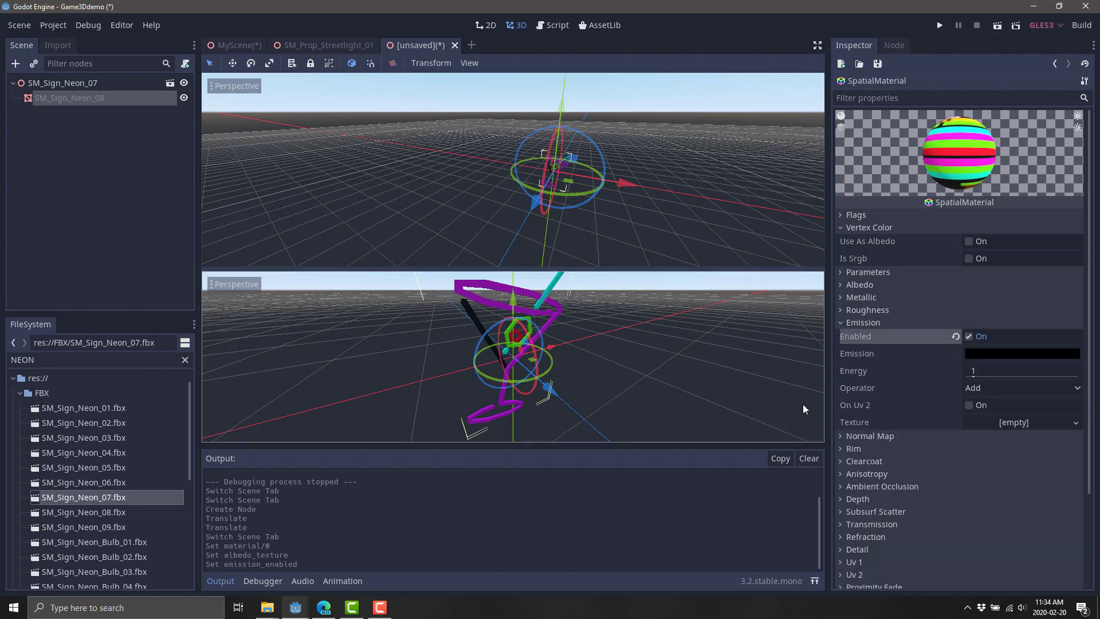
Set the material's emission colour to purple b122eb and its emission energy to 1.49
{"action": "left_click", "coordinate": [992, 355]}
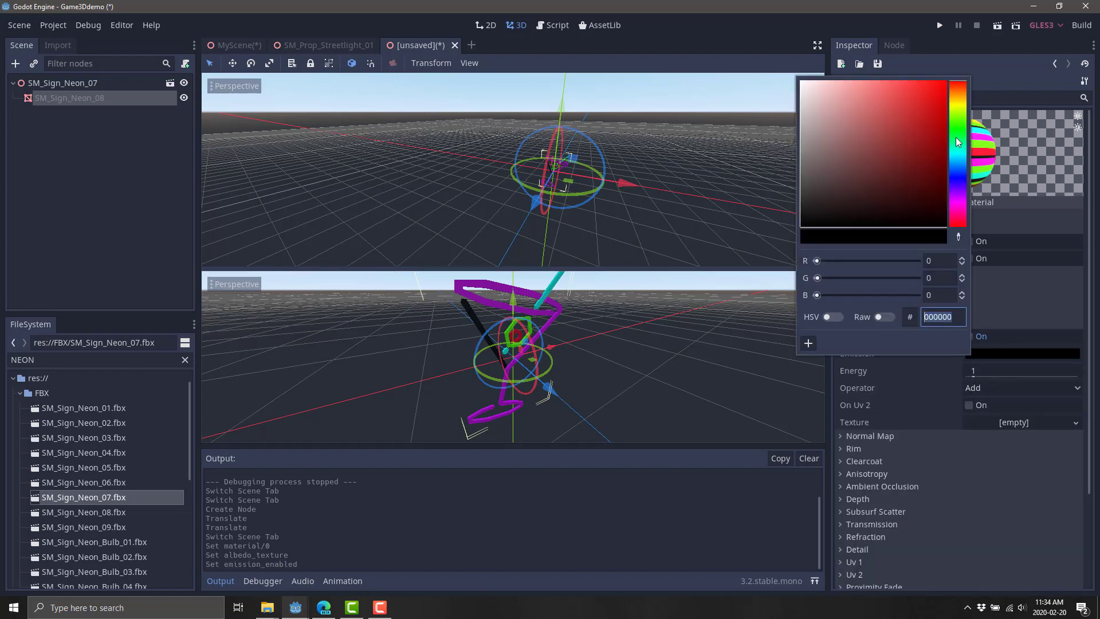
{"action": "left_click_drag", "start_coordinate": [956, 138], "coordinate": [960, 196]}
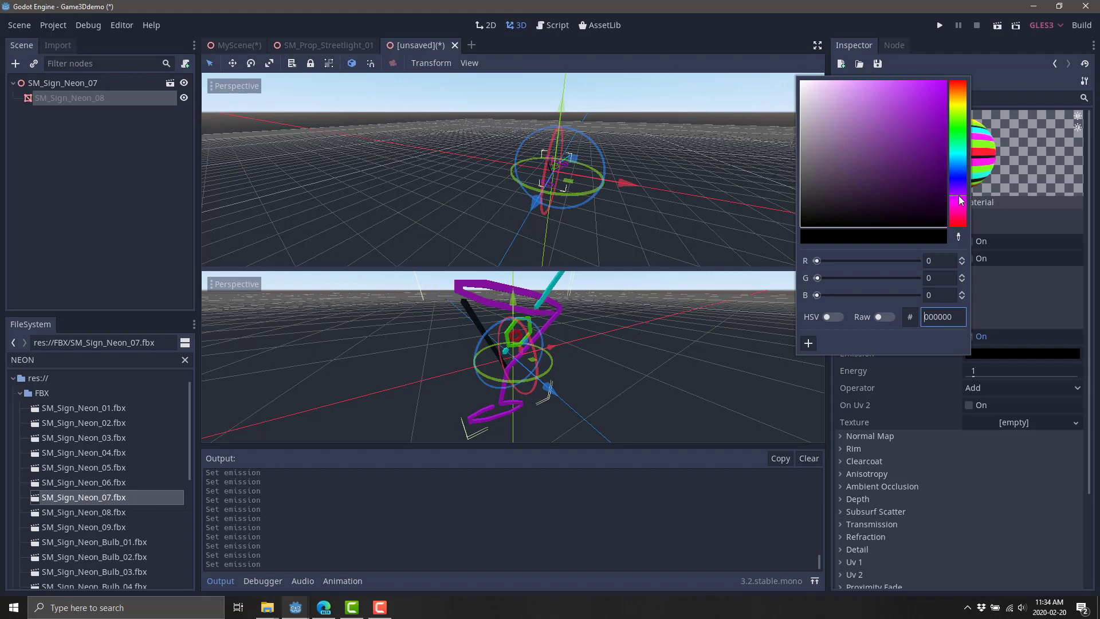
{"action": "left_click_drag", "start_coordinate": [897, 91], "coordinate": [925, 90]}
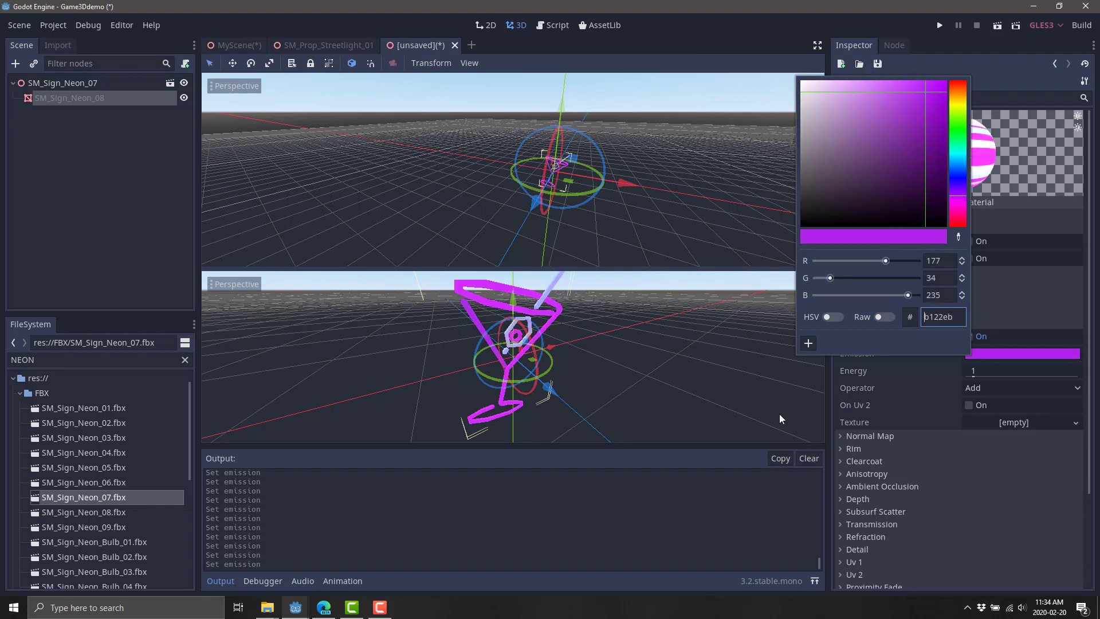
{"action": "left_click", "coordinate": [995, 520]}
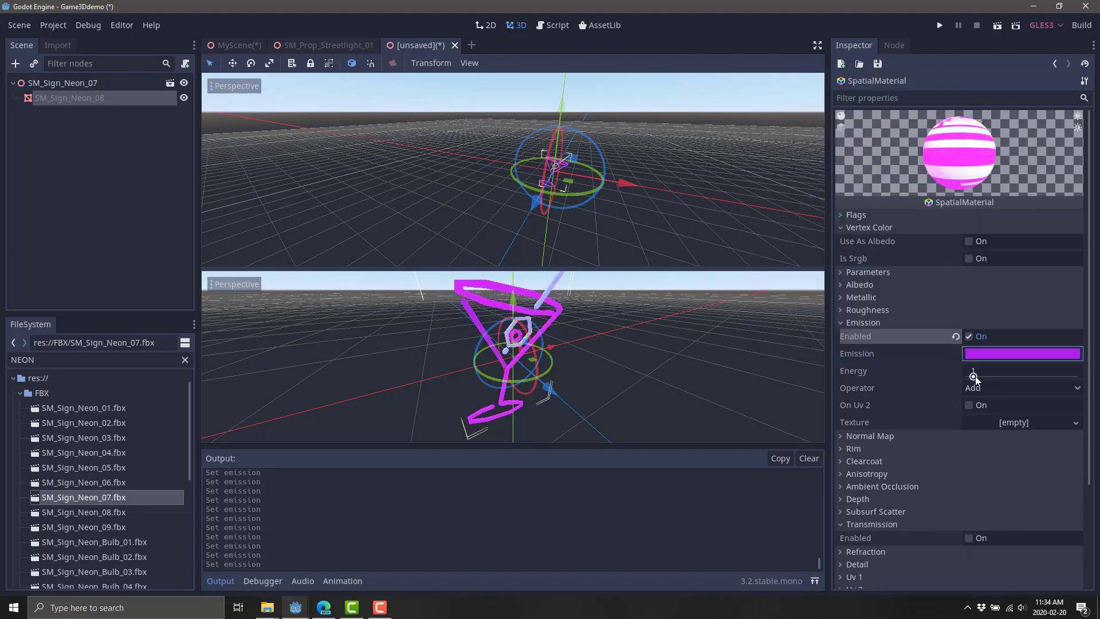
{"action": "mouse_move", "coordinate": [974, 376]}
{"action": "left_mouse_down"}
{"action": "mouse_move", "coordinate": [1010, 373]}
{"action": "mouse_move", "coordinate": [951, 381]}
{"action": "mouse_move", "coordinate": [996, 377]}
{"action": "mouse_move", "coordinate": [978, 379]}
{"action": "left_mouse_up"}
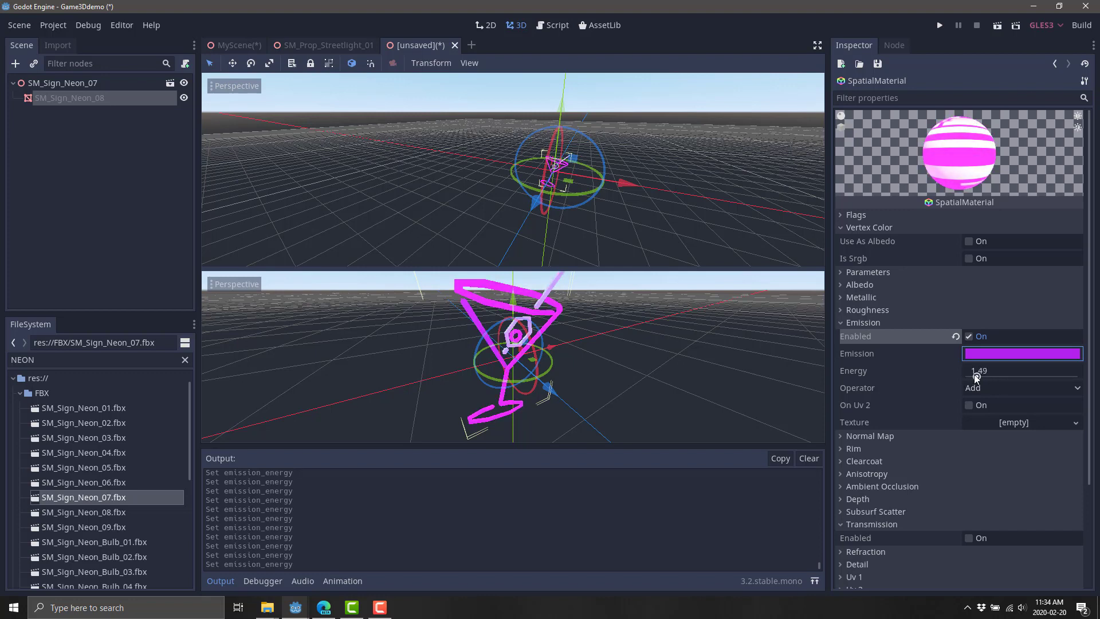
Add an AnimationPlayer node as a child of the SM_Sign_Neon_07 root node
{"action": "left_click", "coordinate": [60, 82]}
{"action": "right_click", "coordinate": [60, 87]}
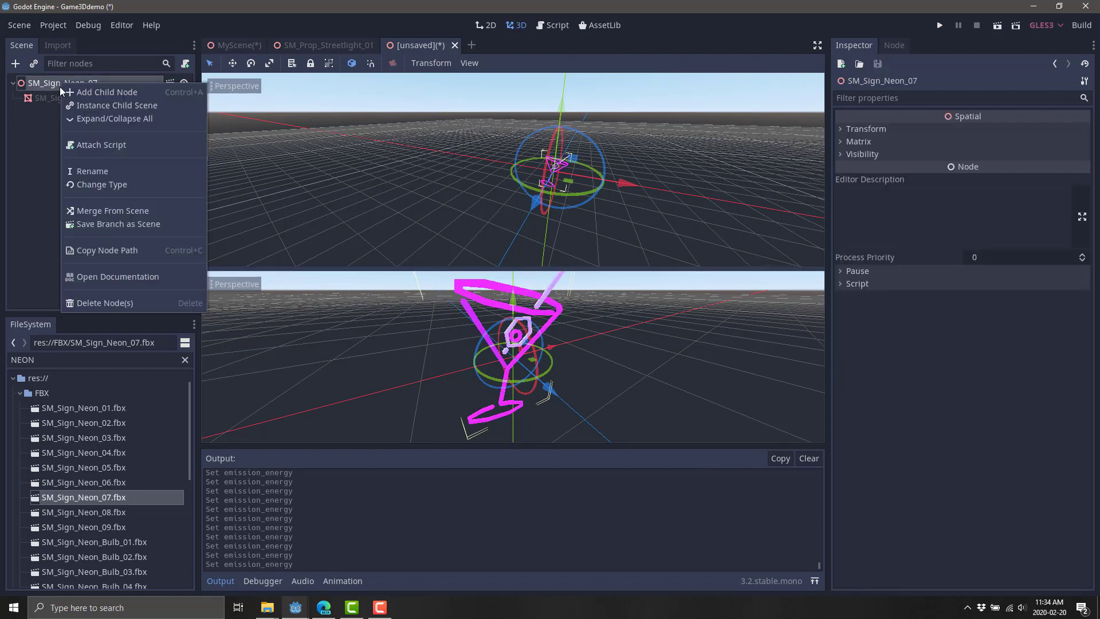
{"action": "left_click", "coordinate": [83, 90]}
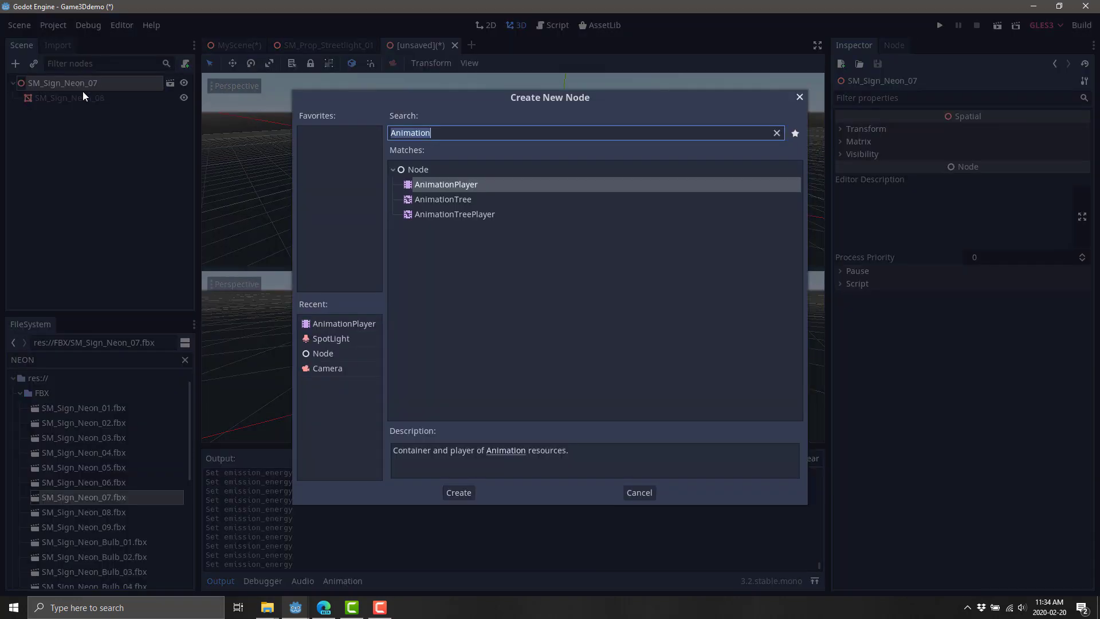
{"action": "type", "text": "Animat"}
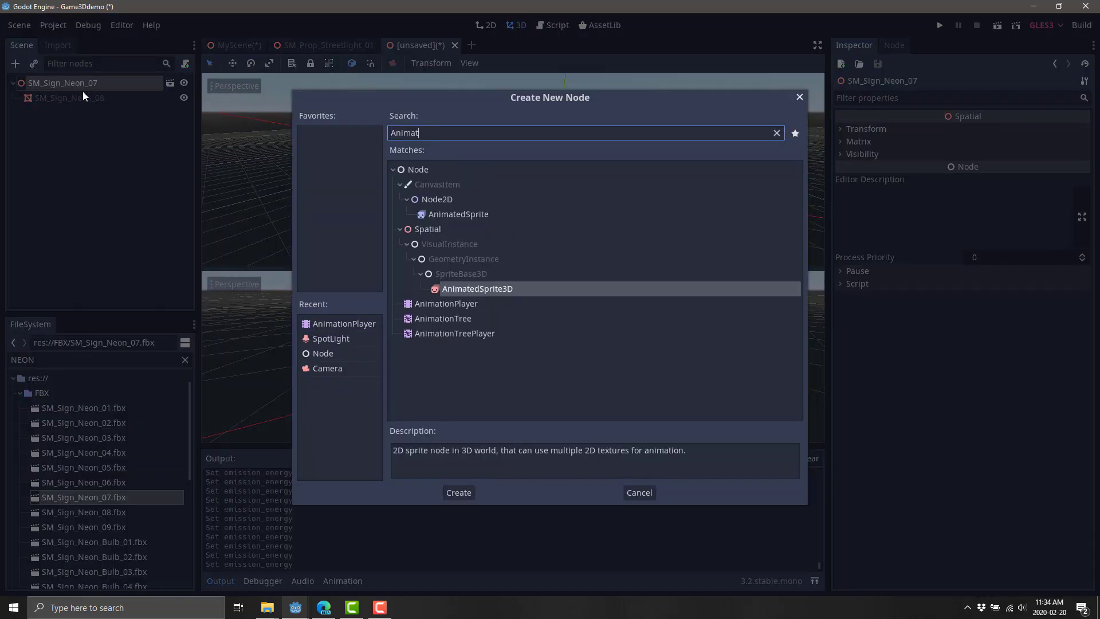
{"action": "double_click", "coordinate": [442, 307]}
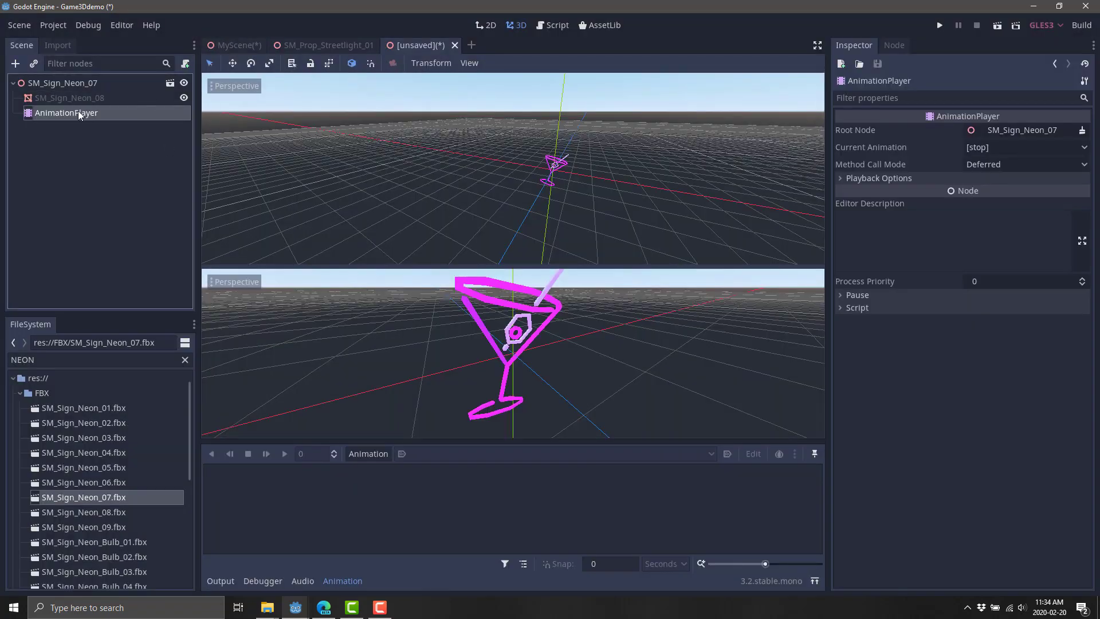
Create a looping animation named NeonSign with a length of 1.5 seconds and autoplay on load
{"action": "left_click", "coordinate": [378, 451]}
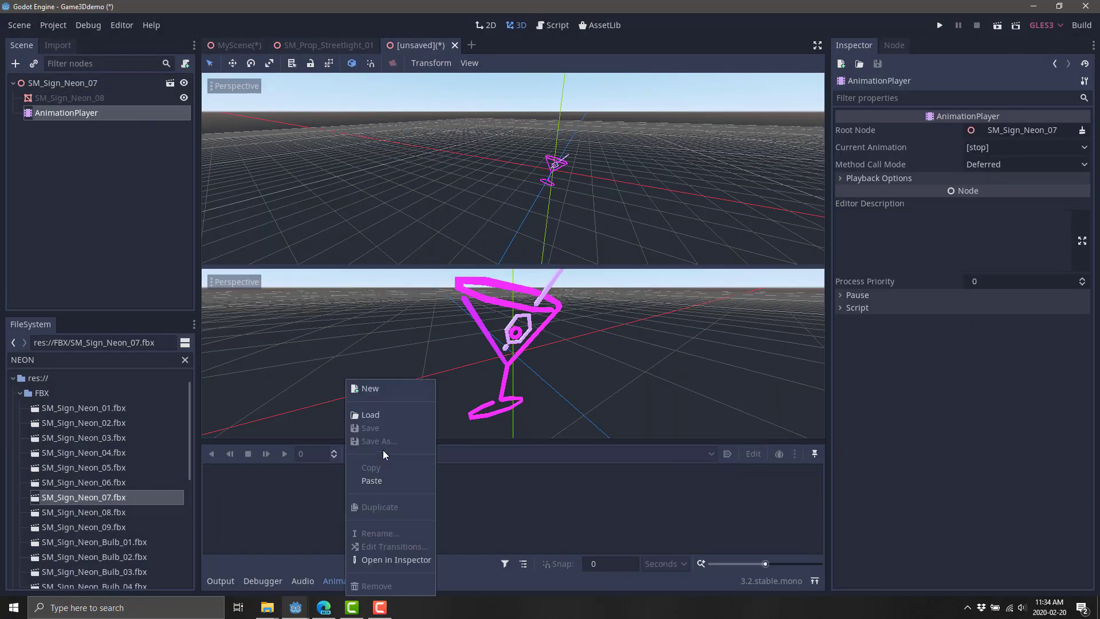
{"action": "left_click", "coordinate": [378, 388]}
{"action": "type", "text": "NeonSign"}
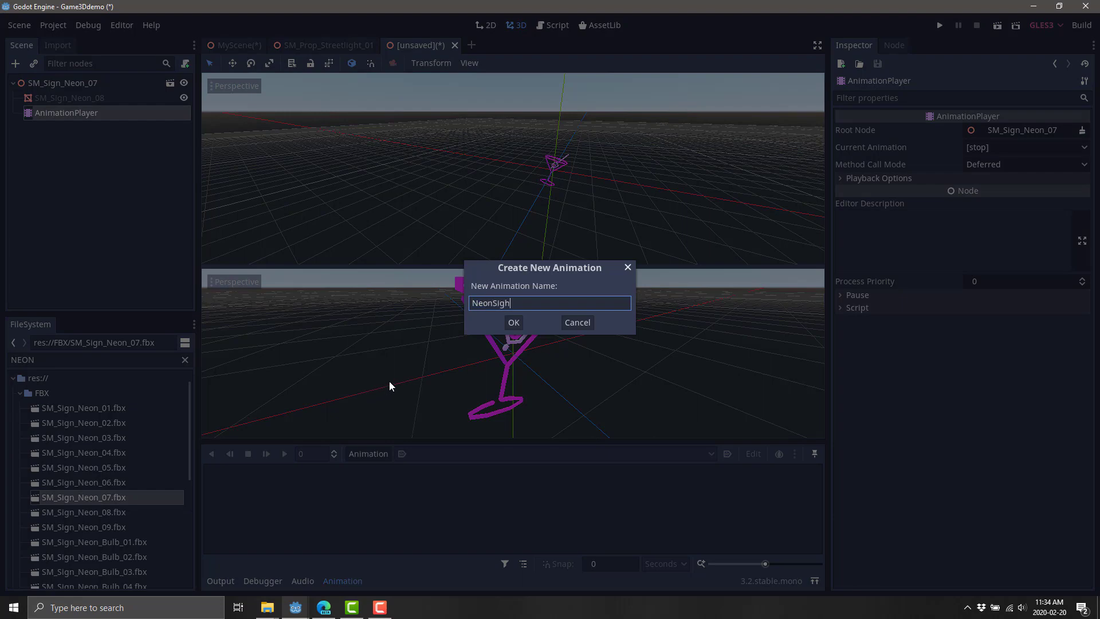
{"action": "key", "text": "Return"}
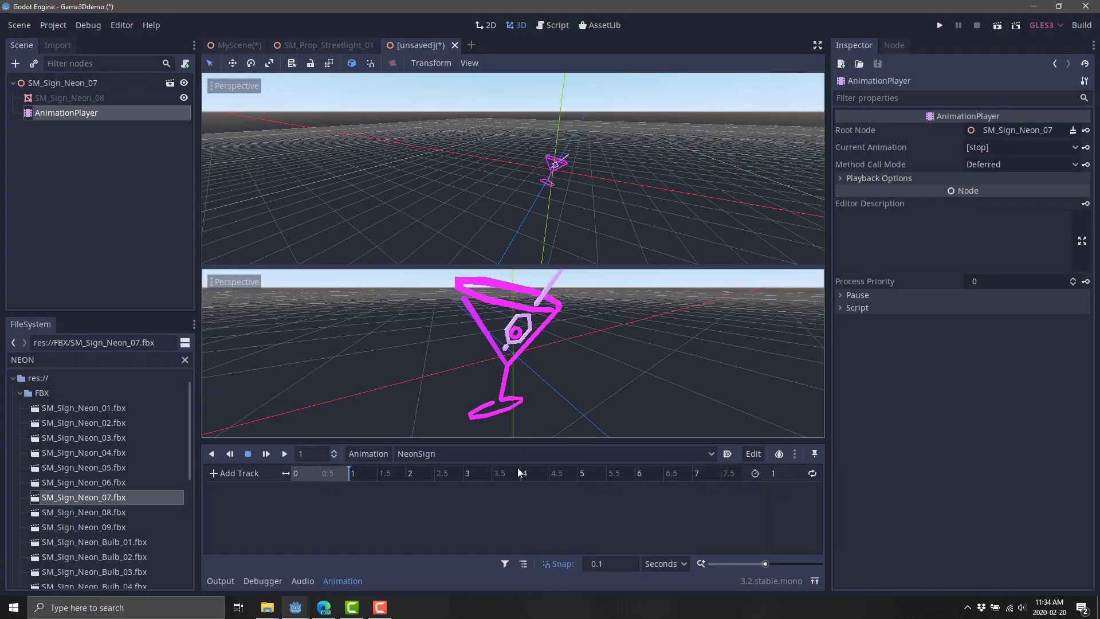
{"action": "left_click", "coordinate": [779, 472]}
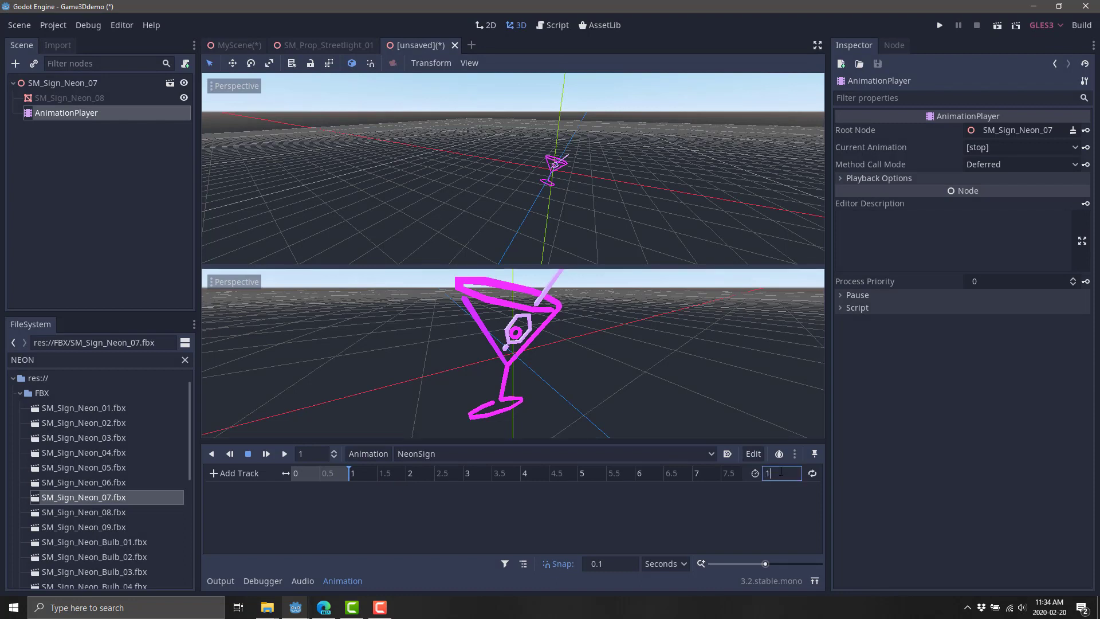
{"action": "type", "text": ".5"}
{"action": "left_click", "coordinate": [727, 454]}
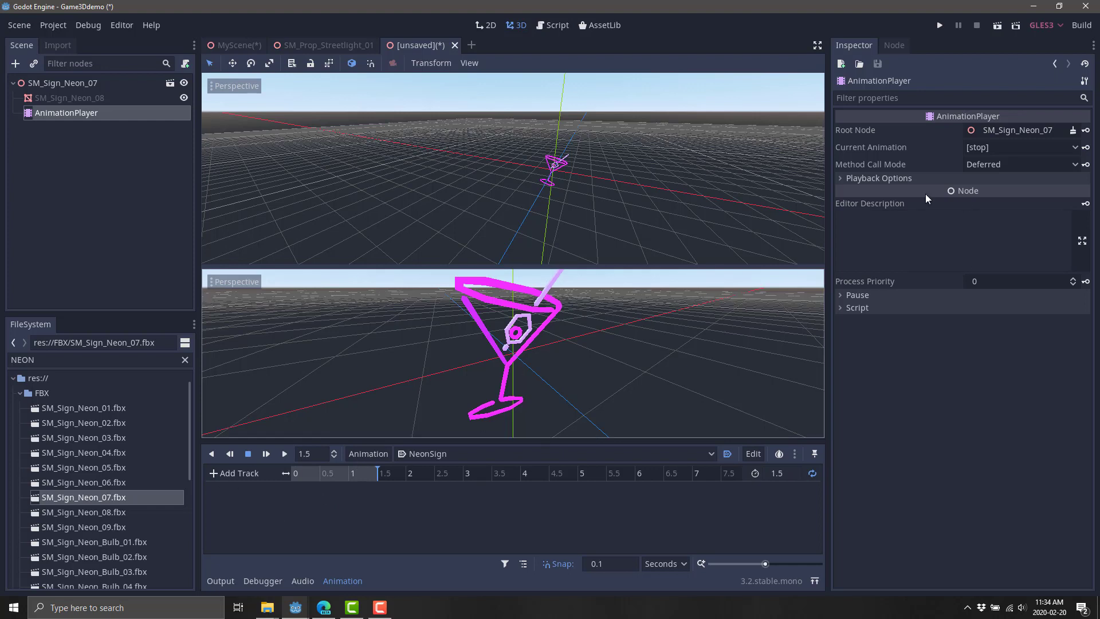
Create an animation track for the SM_Sign_Neon_08 material's emission energy with a key at 1.5 seconds
{"action": "left_click", "coordinate": [476, 303]}
{"action": "left_click", "coordinate": [493, 298]}
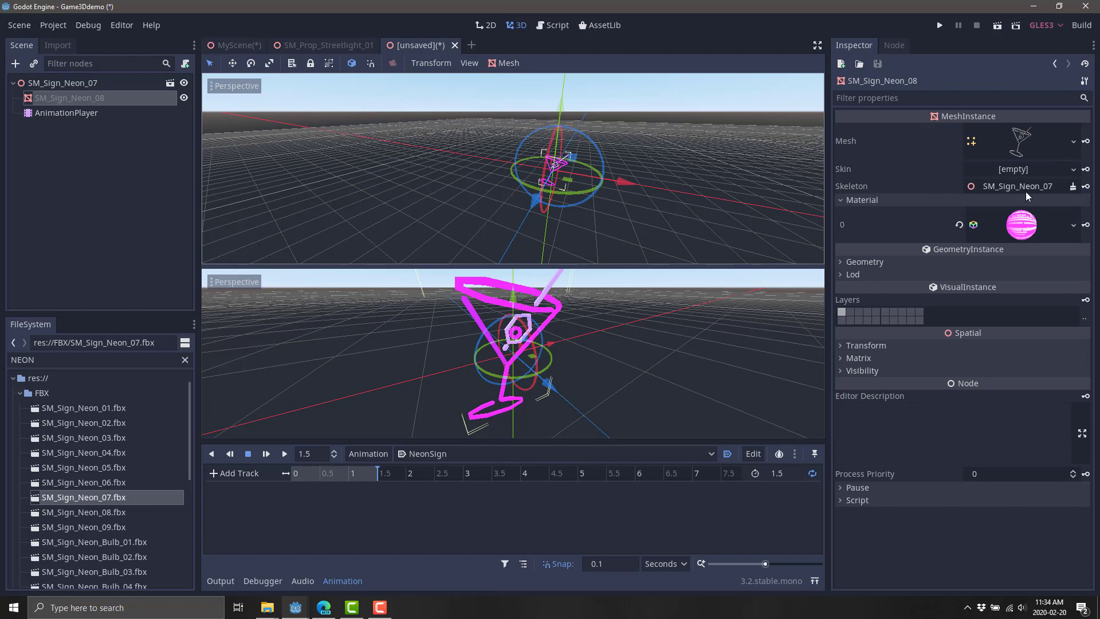
{"action": "left_click", "coordinate": [1022, 225]}
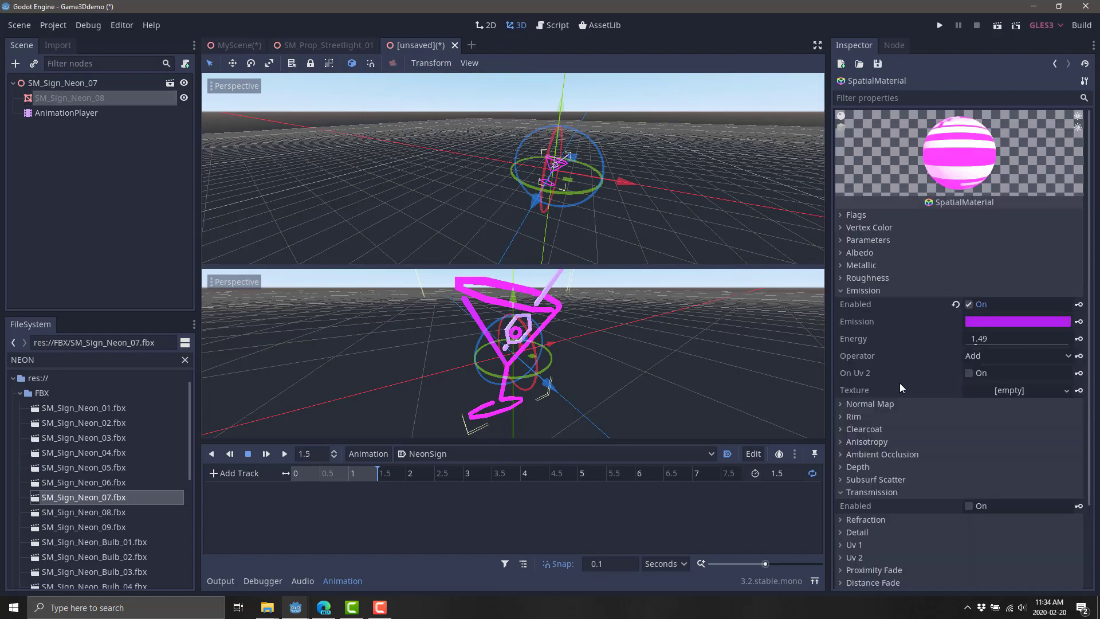
{"action": "left_click", "coordinate": [1080, 339]}
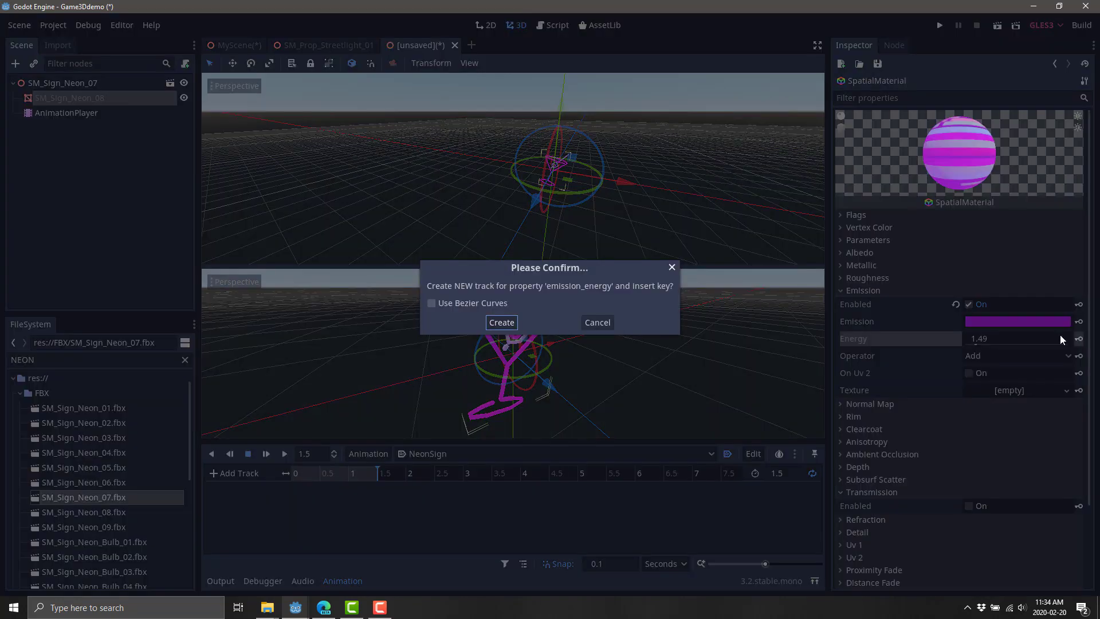
{"action": "left_click", "coordinate": [502, 322]}
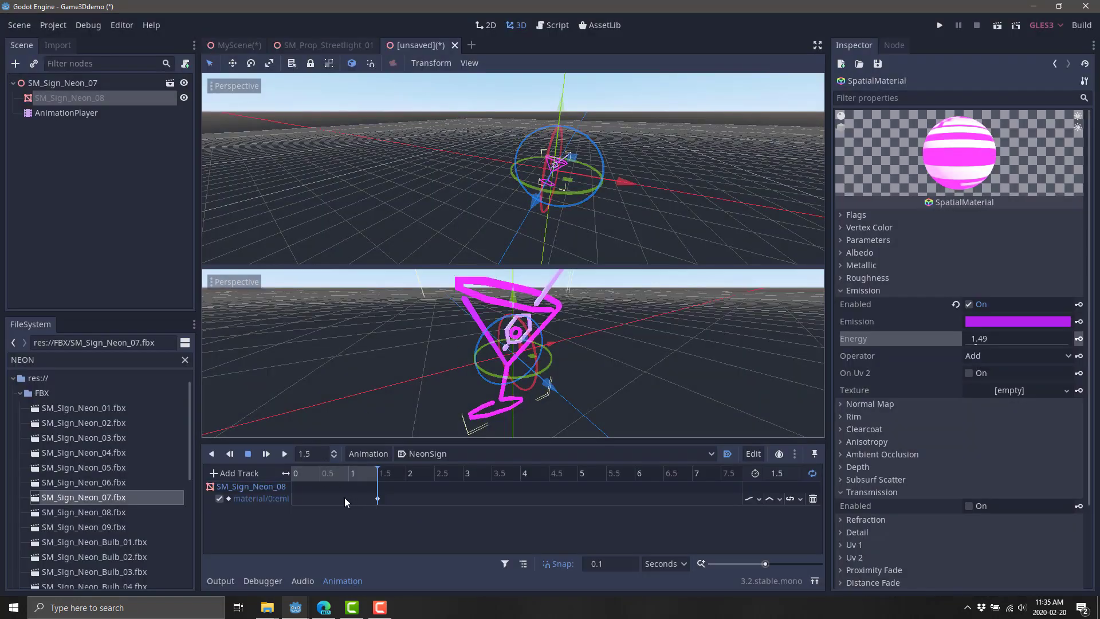
Move the emission energy key to 0.1 seconds, near the start of the track
{"action": "left_click", "coordinate": [377, 498]}
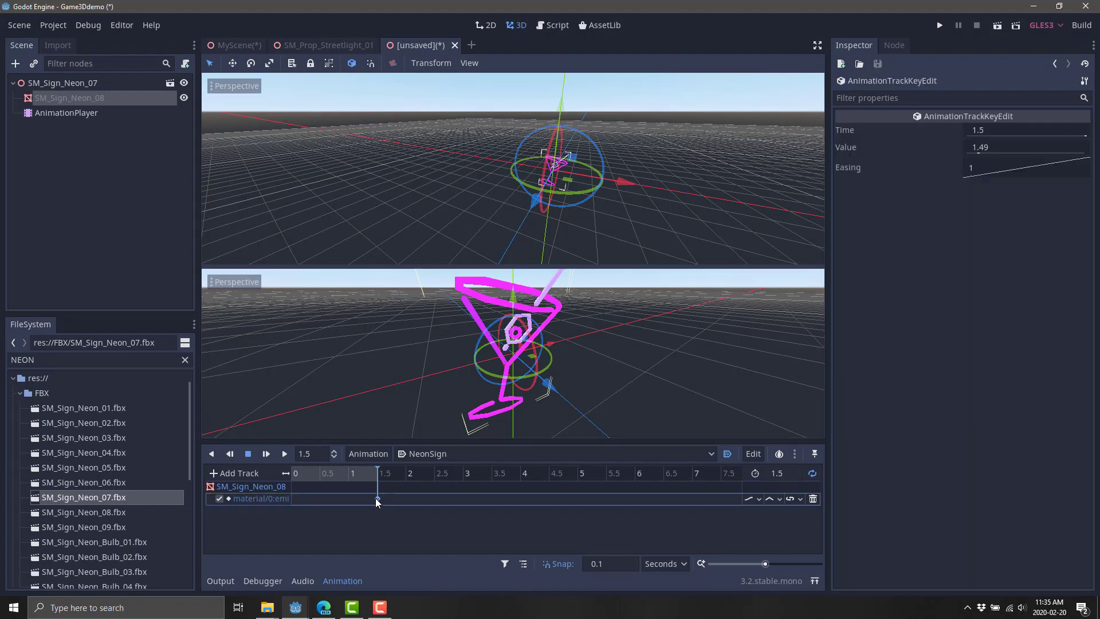
{"action": "right_click", "coordinate": [376, 497]}
{"action": "left_click", "coordinate": [396, 527]}
{"action": "left_click_drag", "start_coordinate": [294, 501], "coordinate": [288, 500]}
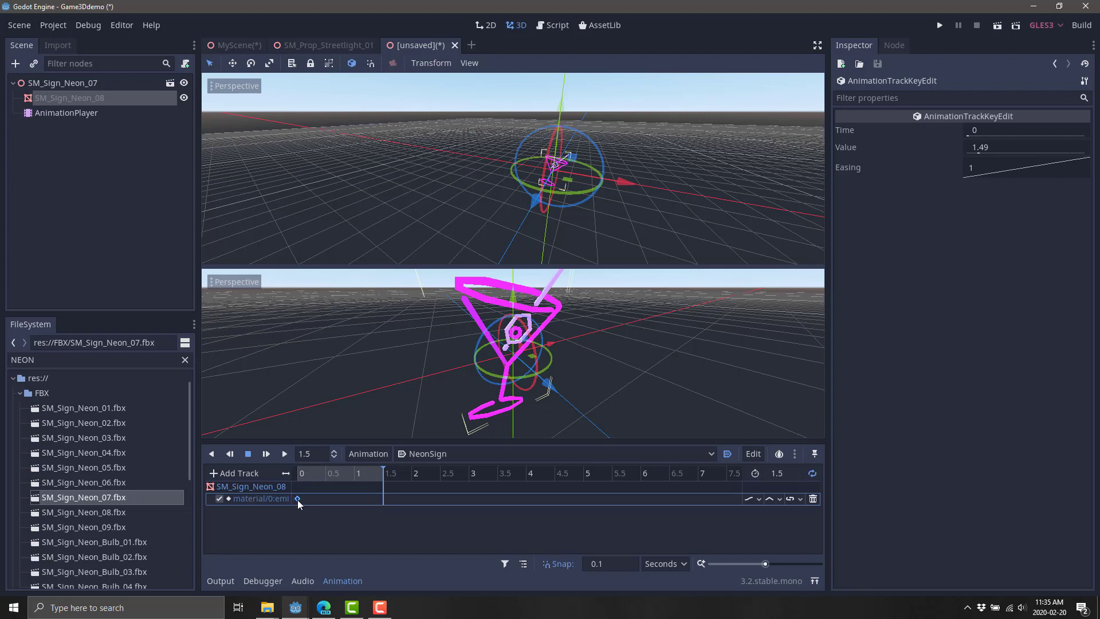
{"action": "left_click", "coordinate": [300, 499]}
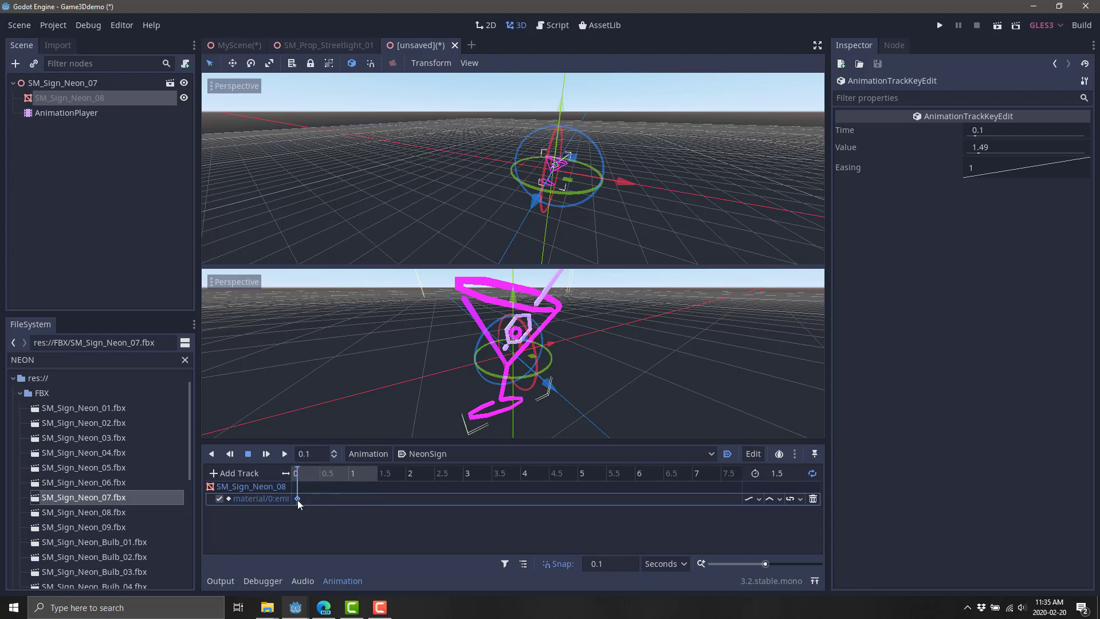
Insert further emission energy keys at 0.8 and 1.5 seconds on the track
{"action": "left_click", "coordinate": [350, 494]}
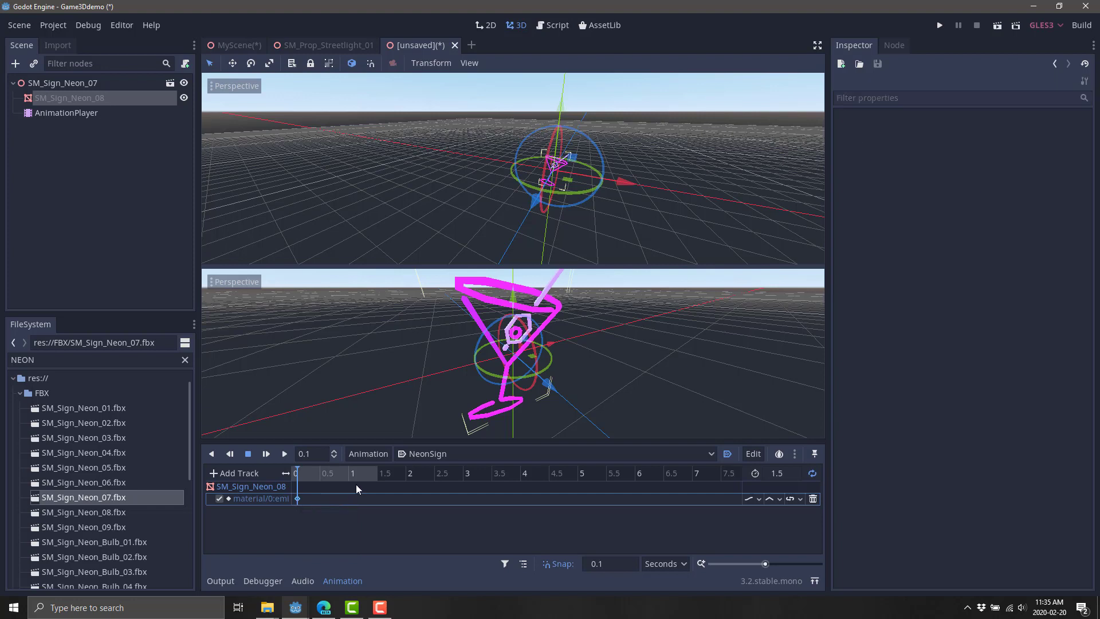
{"action": "left_click", "coordinate": [349, 474]}
{"action": "left_click", "coordinate": [338, 477]}
{"action": "right_click", "coordinate": [338, 497]}
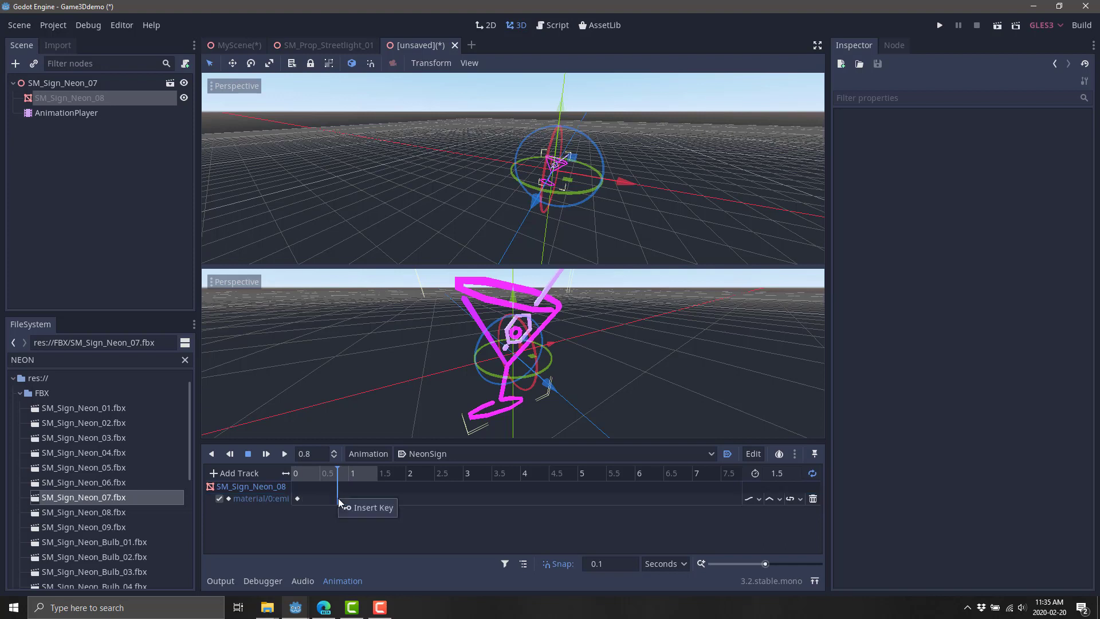
{"action": "left_click", "coordinate": [346, 507]}
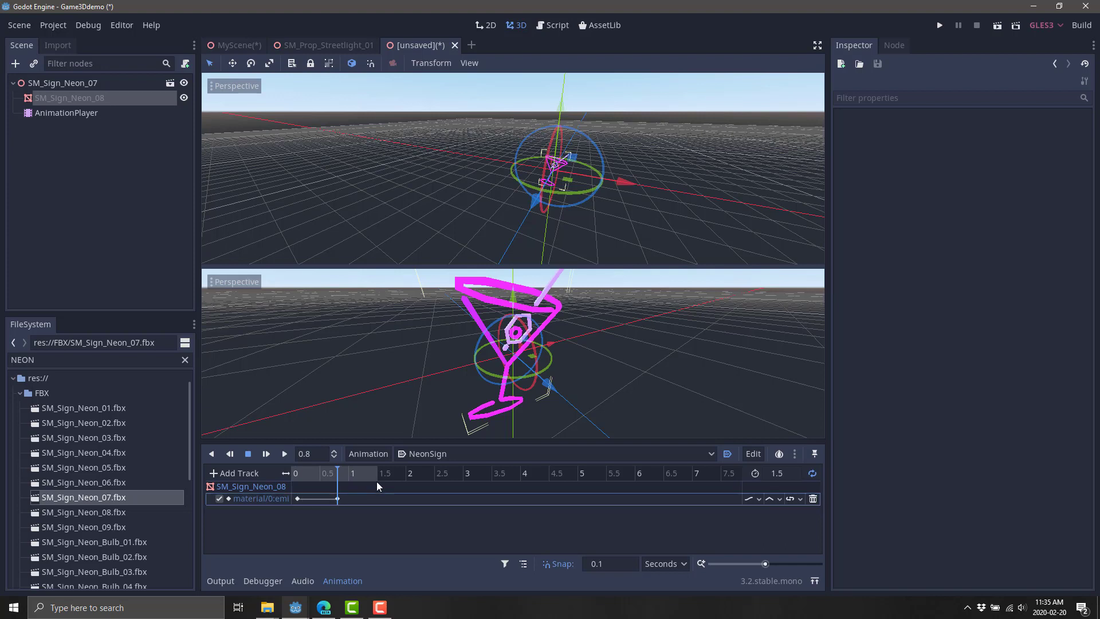
{"action": "left_click", "coordinate": [377, 480]}
{"action": "right_click", "coordinate": [378, 498]}
{"action": "left_click", "coordinate": [387, 506]}
Set the 0.8-second key's value to 8.71 and save the scene as SM_Sign_Neon_07.tscn
{"action": "left_click", "coordinate": [337, 498]}
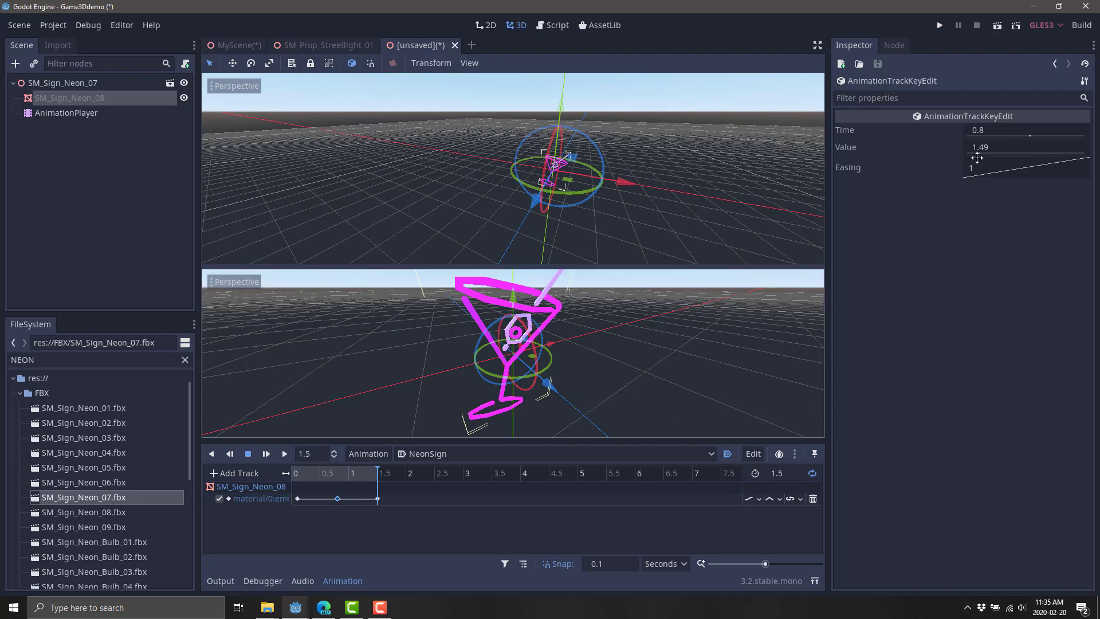
{"action": "left_click_drag", "start_coordinate": [982, 153], "coordinate": [1036, 153]}
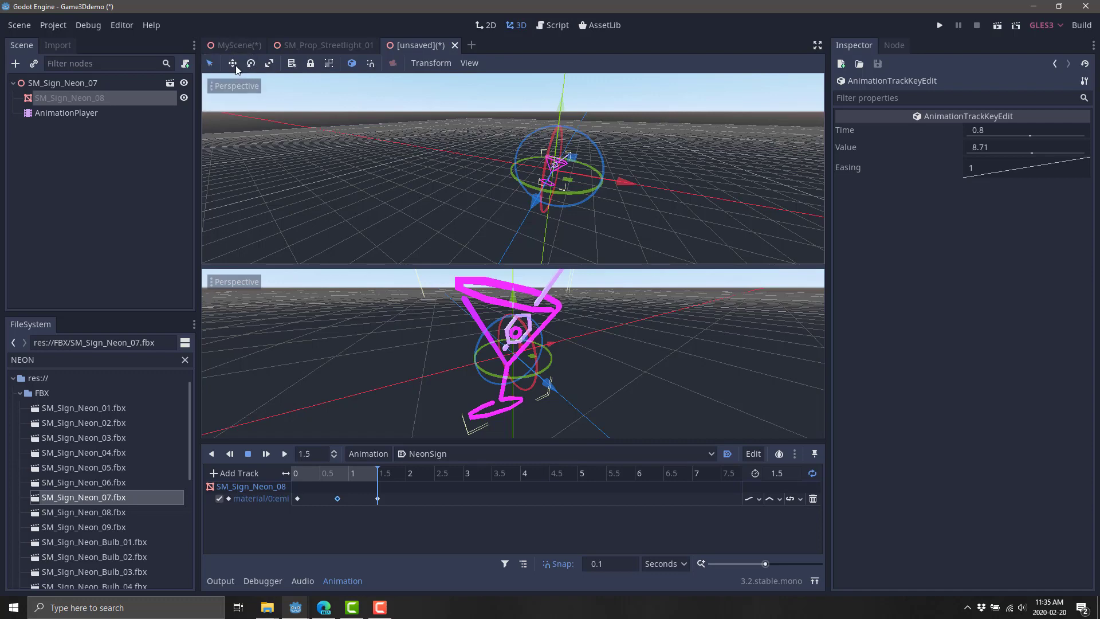
{"action": "key", "text": "ctrl+s"}
{"action": "left_click", "coordinate": [404, 510]}
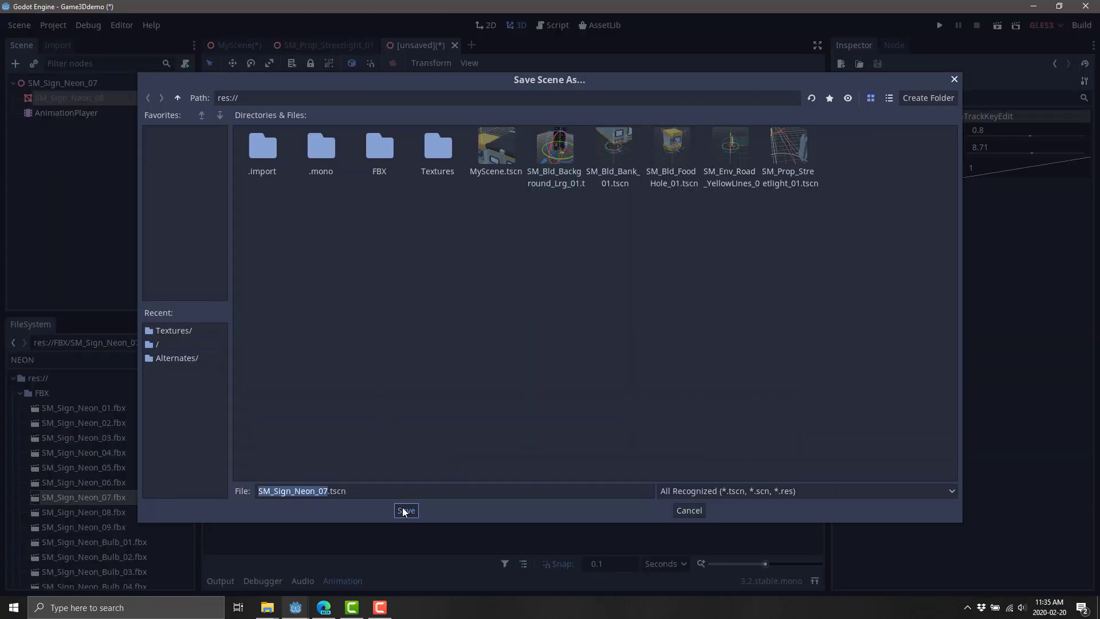
Delete the original SM_Sign_Neon_07 FBX instance from MyScene
{"action": "left_click", "coordinate": [238, 46]}
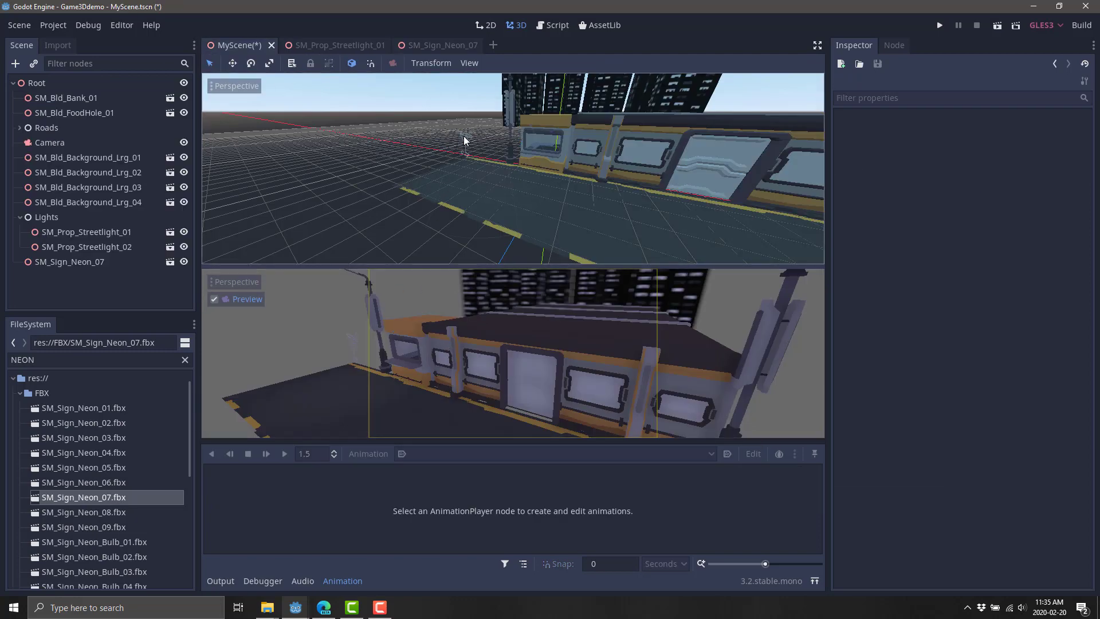
{"action": "left_click", "coordinate": [55, 262]}
{"action": "key", "text": "Delete"}
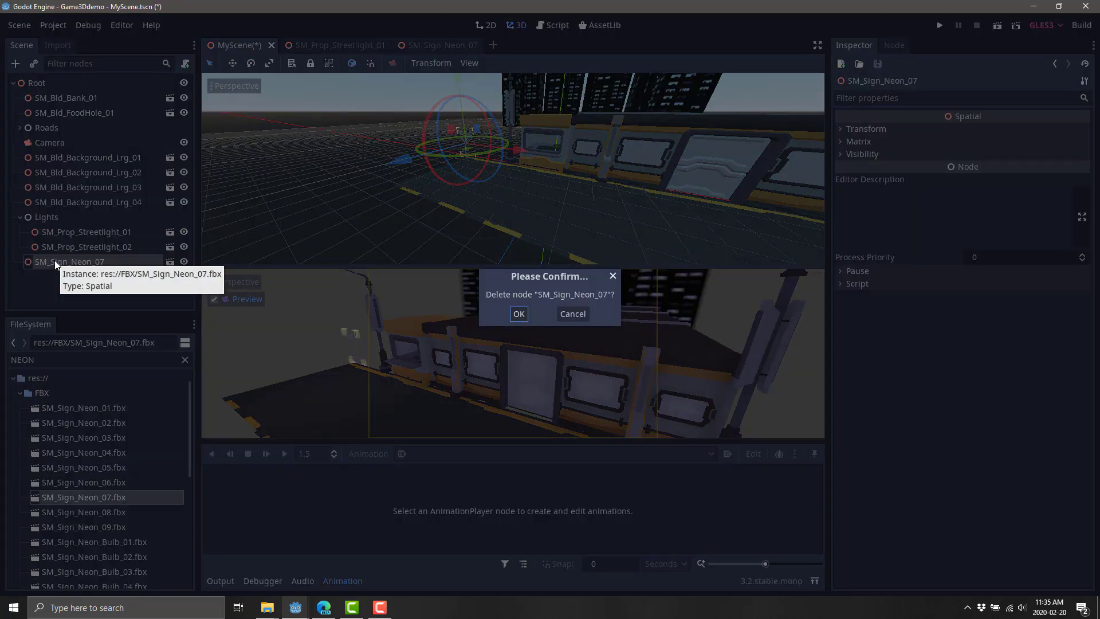
{"action": "key", "text": "Return"}
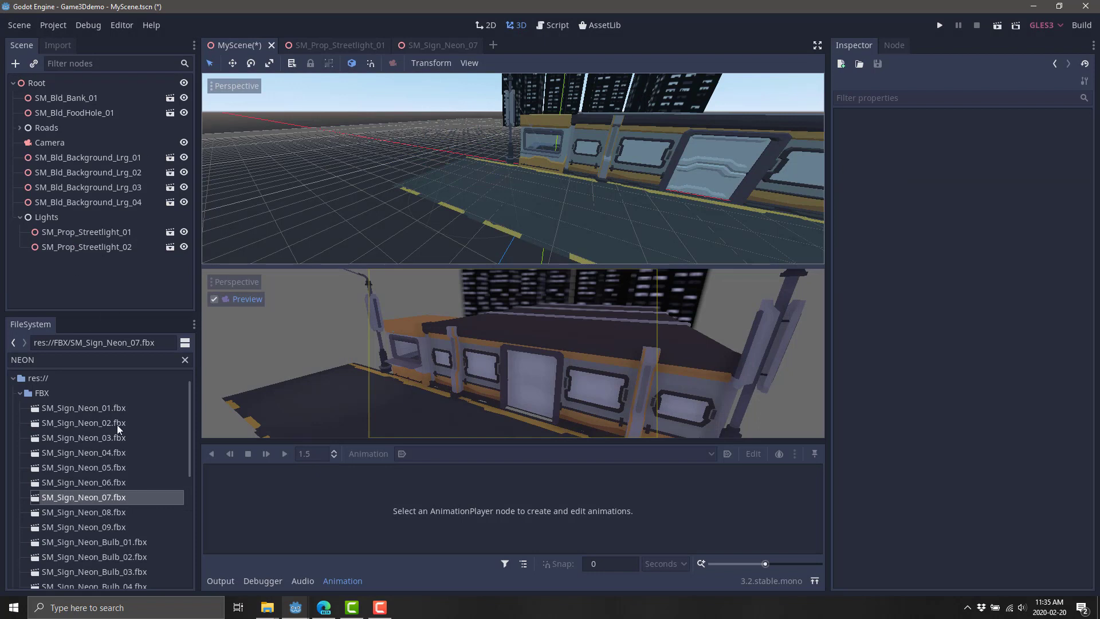
Clear the file search, collapse the FBX folder and instance SM_Sign_Neon_07.tscn into MyScene
{"action": "left_click", "coordinate": [184, 360]}
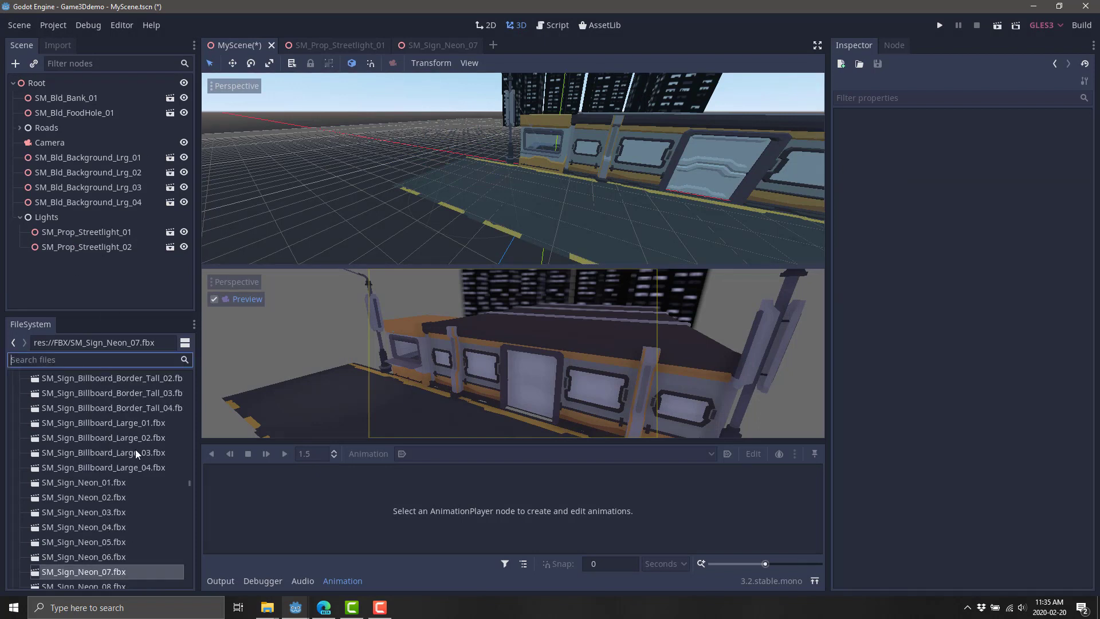
{"action": "left_click", "coordinate": [110, 456]}
{"action": "key", "text": "Left"}
{"action": "key", "text": "Left"}
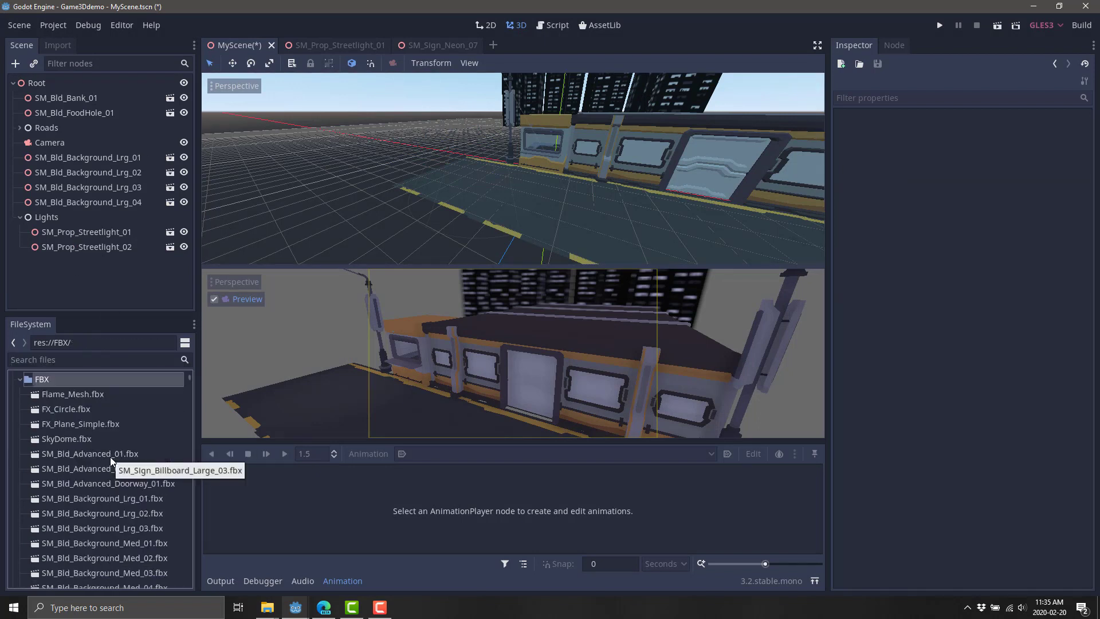
{"action": "left_click_drag", "start_coordinate": [84, 573], "coordinate": [503, 331]}
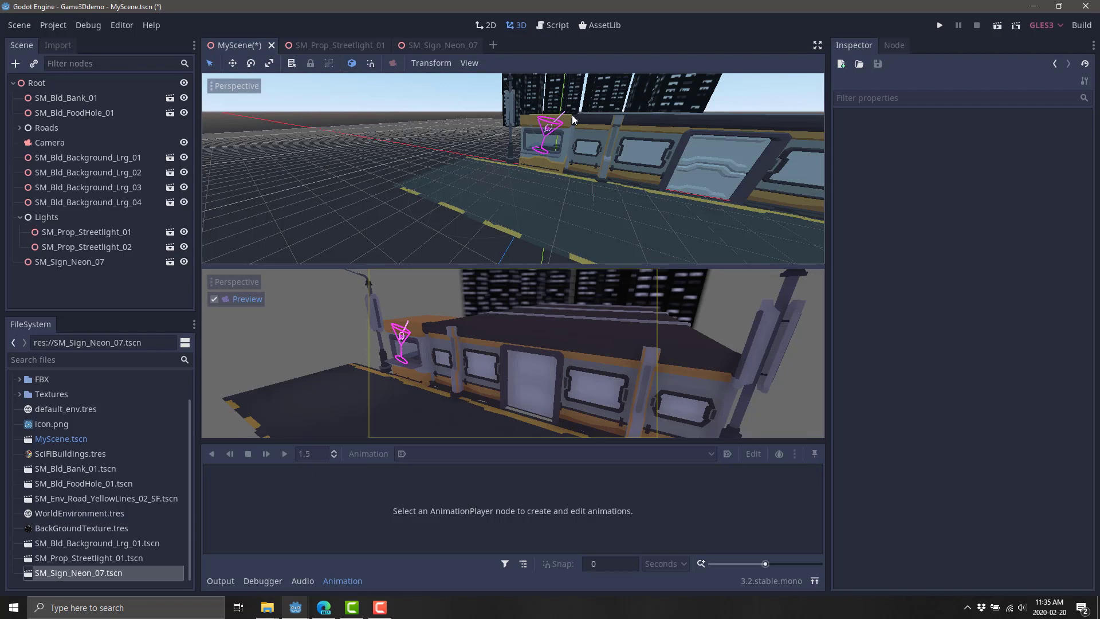
Raise the neon sign above the roof near the small serving window and run the project to check it
{"action": "left_click", "coordinate": [68, 262]}
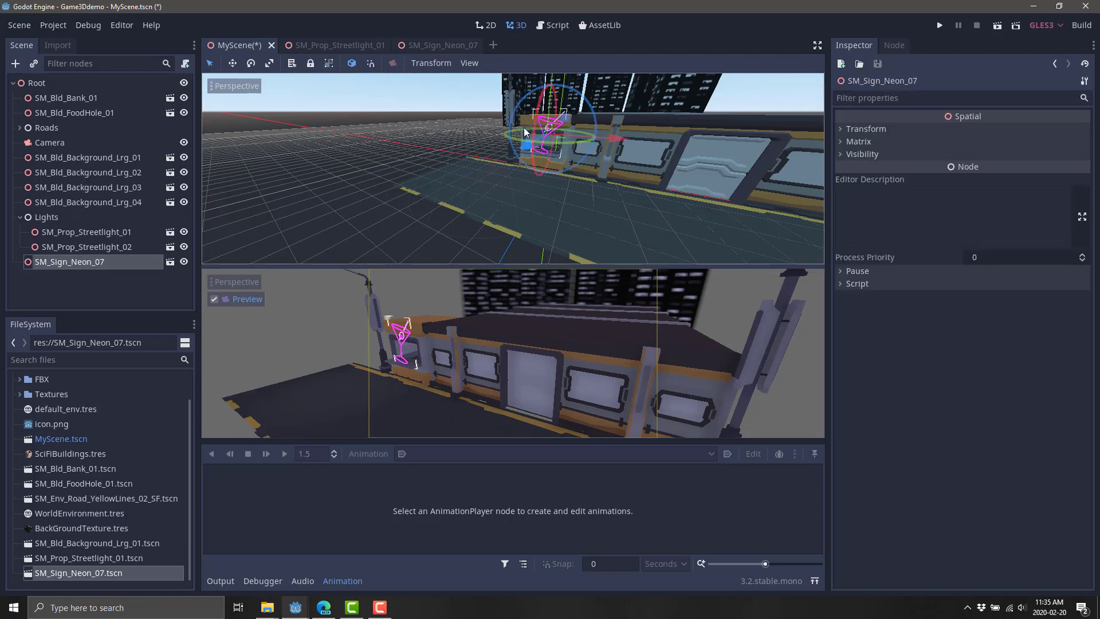
{"action": "left_click_drag", "start_coordinate": [553, 86], "coordinate": [540, 63]}
{"action": "scroll", "coordinate": [553, 127], "scroll_direction": "down", "scroll_amount": 2}
{"action": "scroll", "coordinate": [553, 127], "scroll_direction": "down", "scroll_amount": 2}
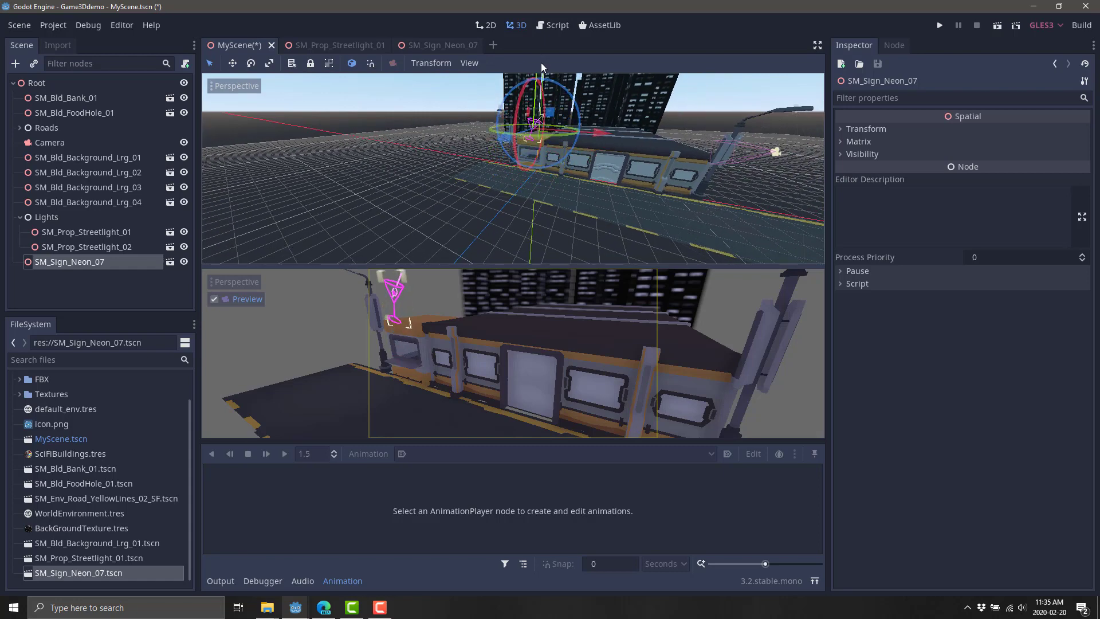
{"action": "left_click_drag", "start_coordinate": [591, 126], "coordinate": [609, 135]}
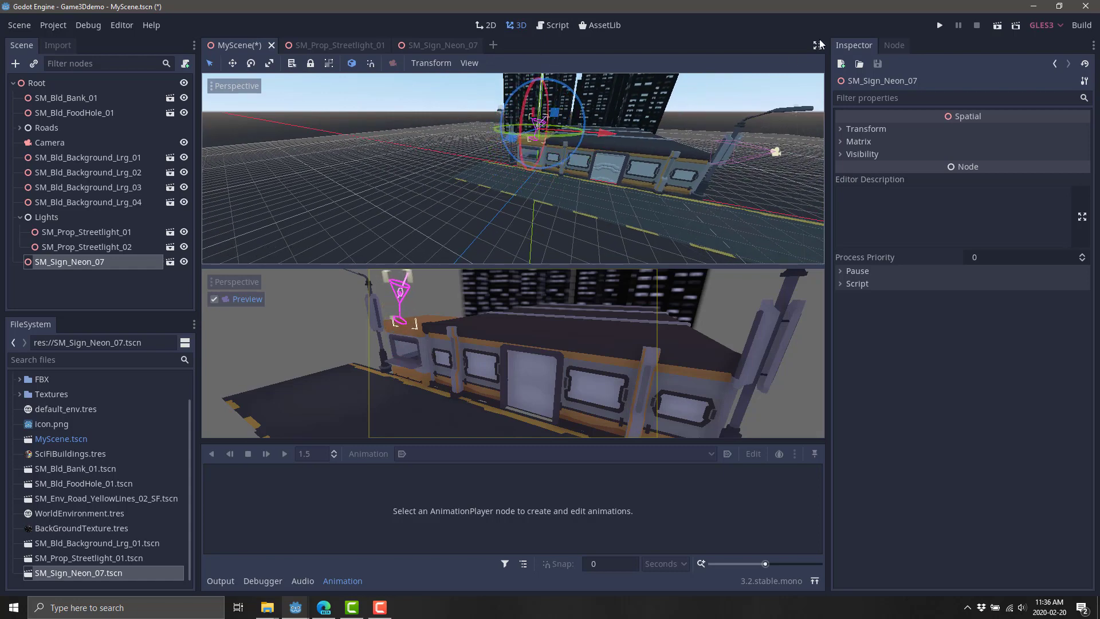
{"action": "key", "text": "F5"}
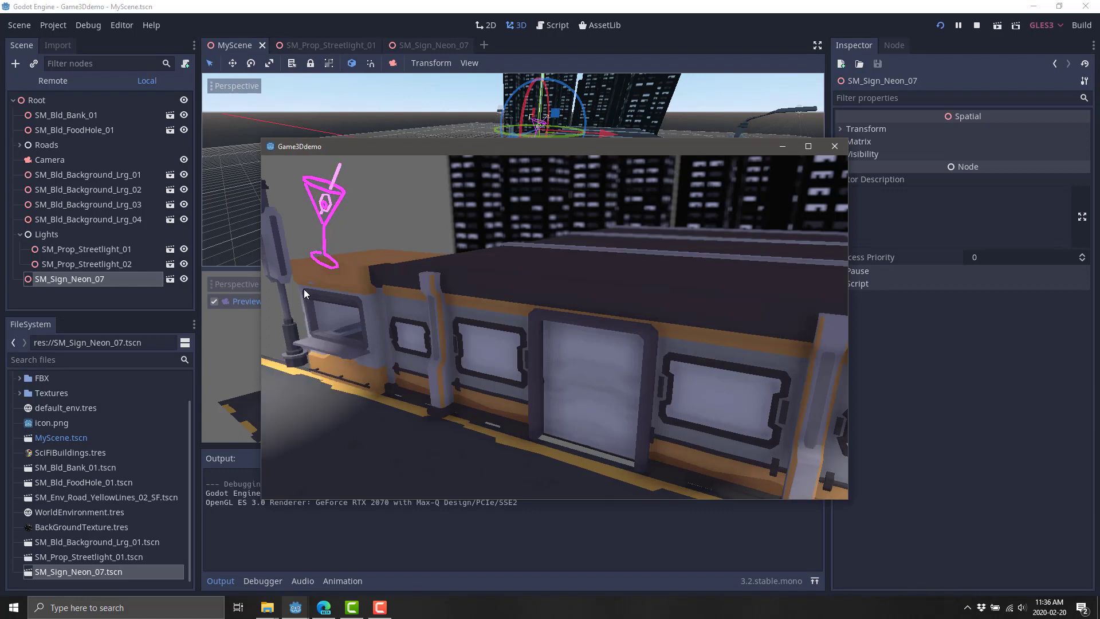
{"action": "left_click", "coordinate": [835, 147]}
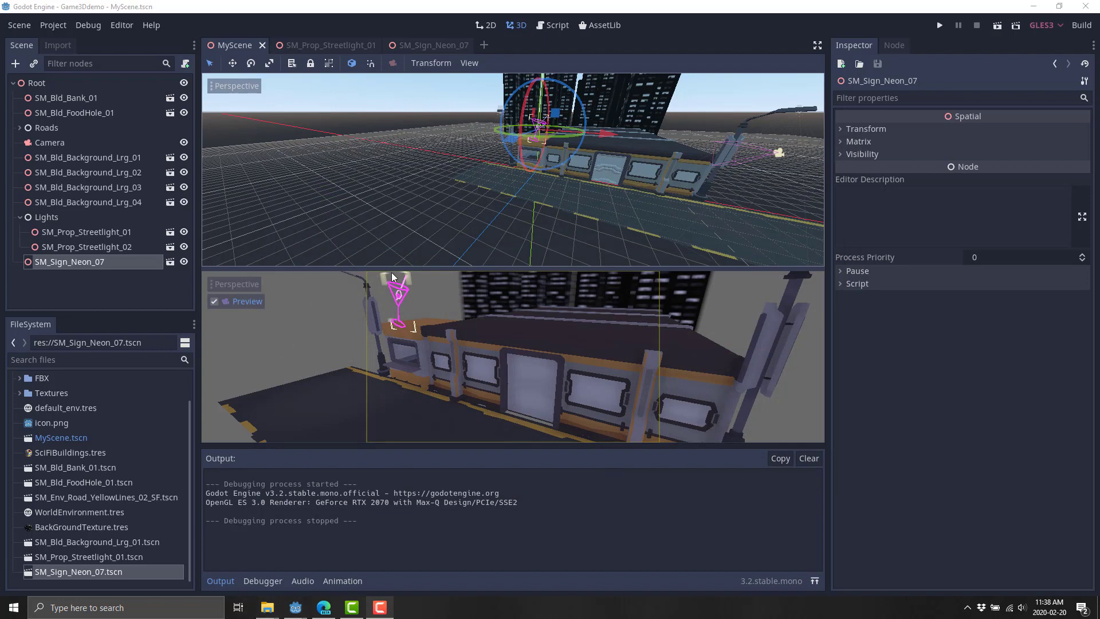
Add a GIProbe node under Root
{"action": "left_click", "coordinate": [30, 83]}
{"action": "left_click", "coordinate": [20, 64]}
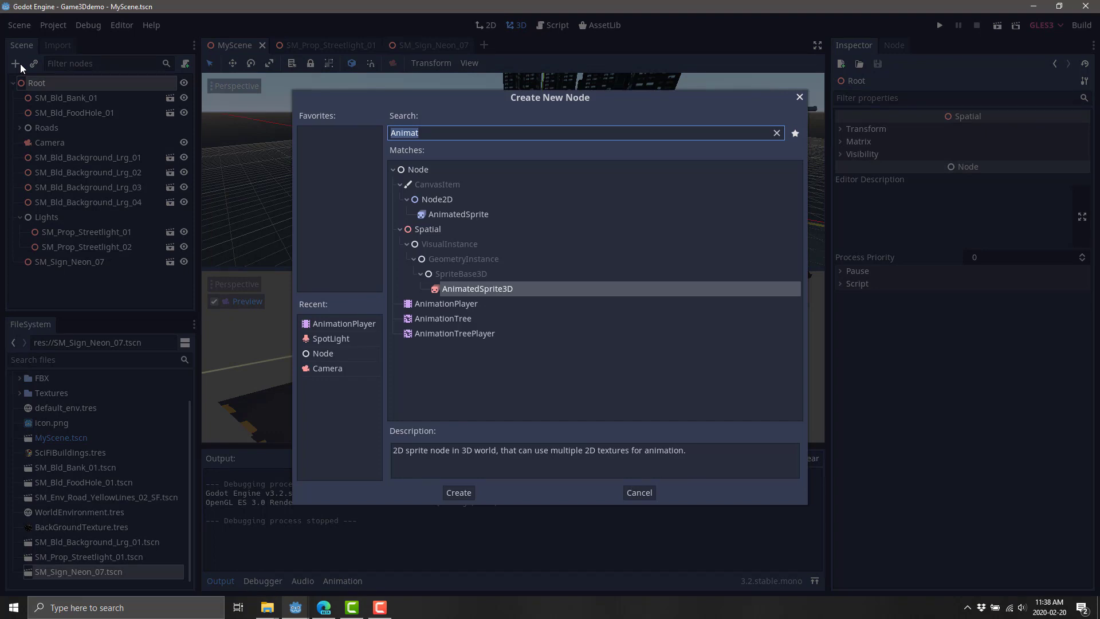
{"action": "type", "text": "GIPr"}
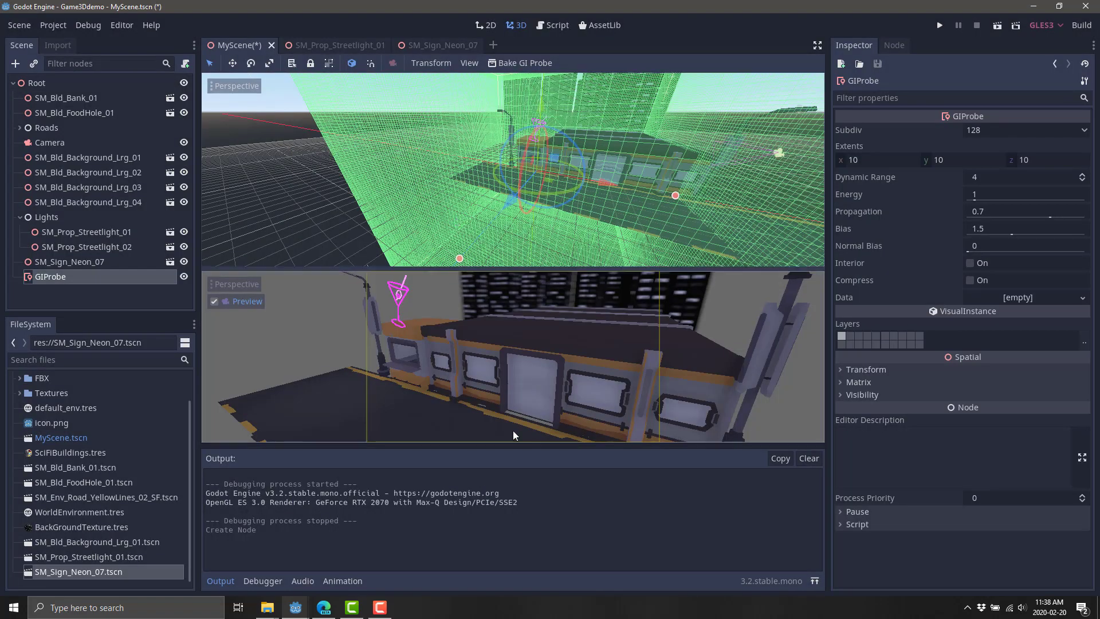
Move the GIProbe over the street and building, and stretch its z extent to about 10.8
{"action": "scroll", "coordinate": [518, 252], "scroll_direction": "down", "scroll_amount": 5}
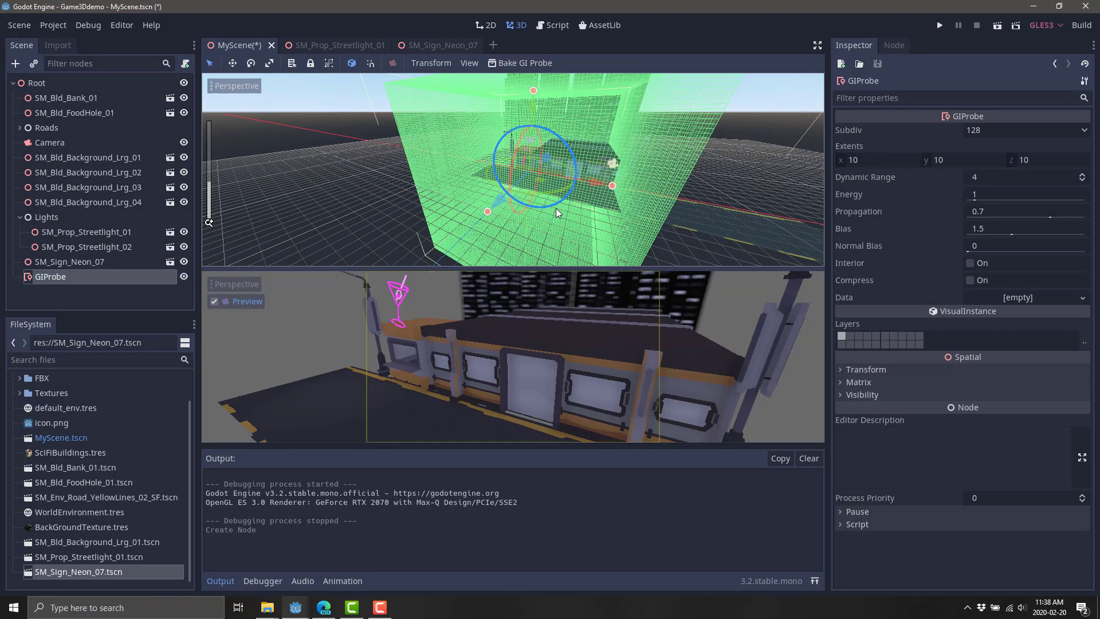
{"action": "middle_click_drag", "start_coordinate": [518, 252], "coordinate": [603, 217]}
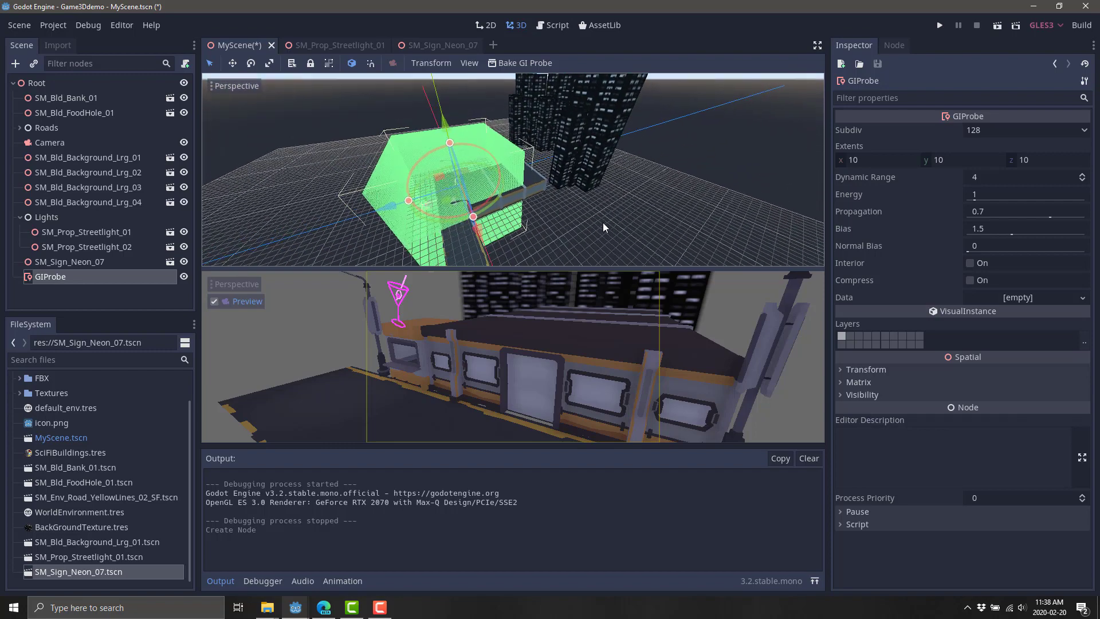
{"action": "left_click_drag", "start_coordinate": [389, 198], "coordinate": [524, 232]}
{"action": "left_click_drag", "start_coordinate": [442, 201], "coordinate": [421, 202]}
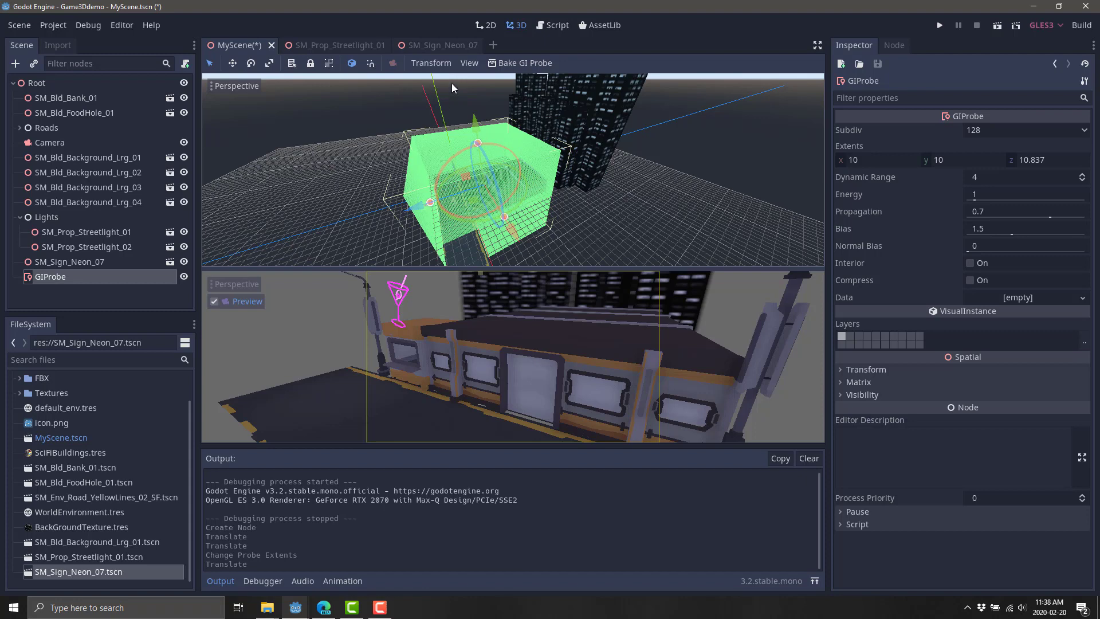
Hide the GIProbe gizmos in the viewport and show them again
{"action": "left_click", "coordinate": [467, 63]}
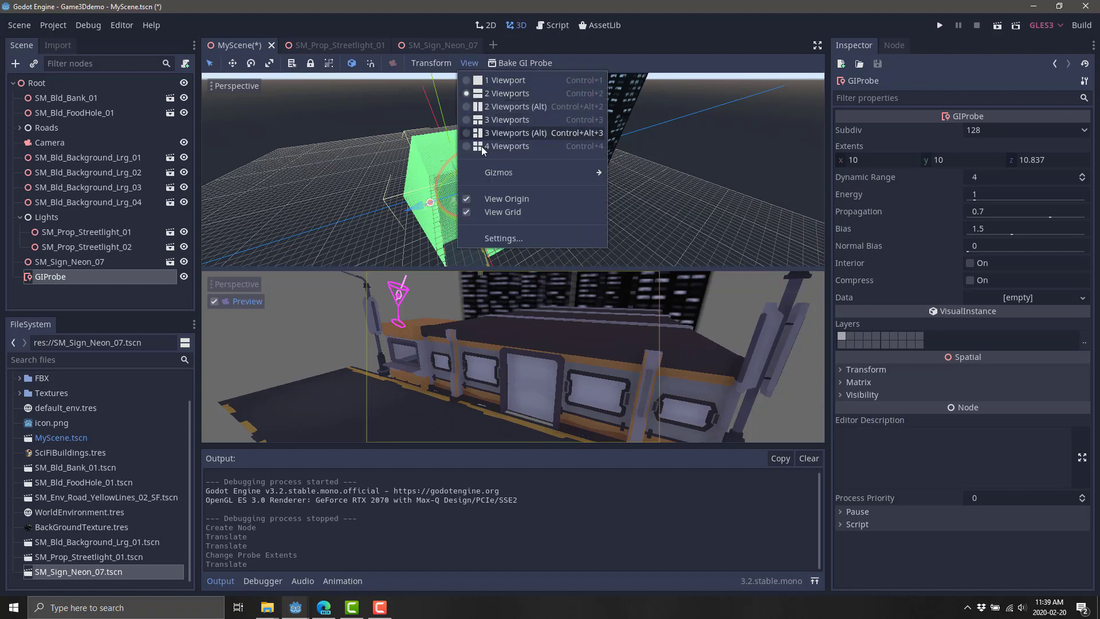
{"action": "mouse_move", "coordinate": [504, 172]}
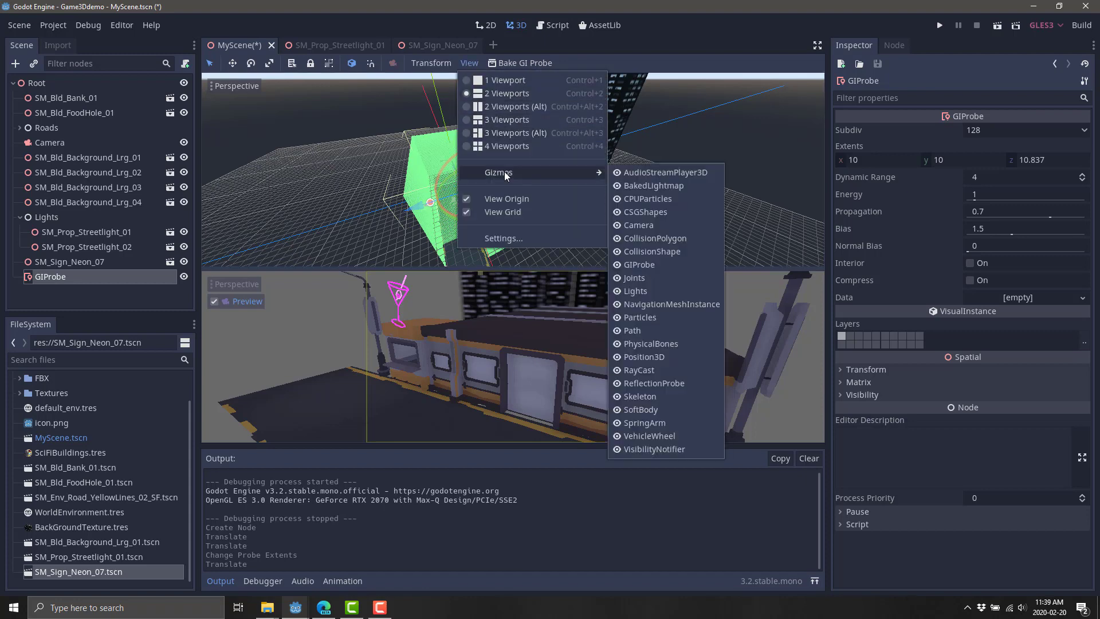
{"action": "left_click", "coordinate": [632, 264]}
{"action": "mouse_move", "coordinate": [504, 172]}
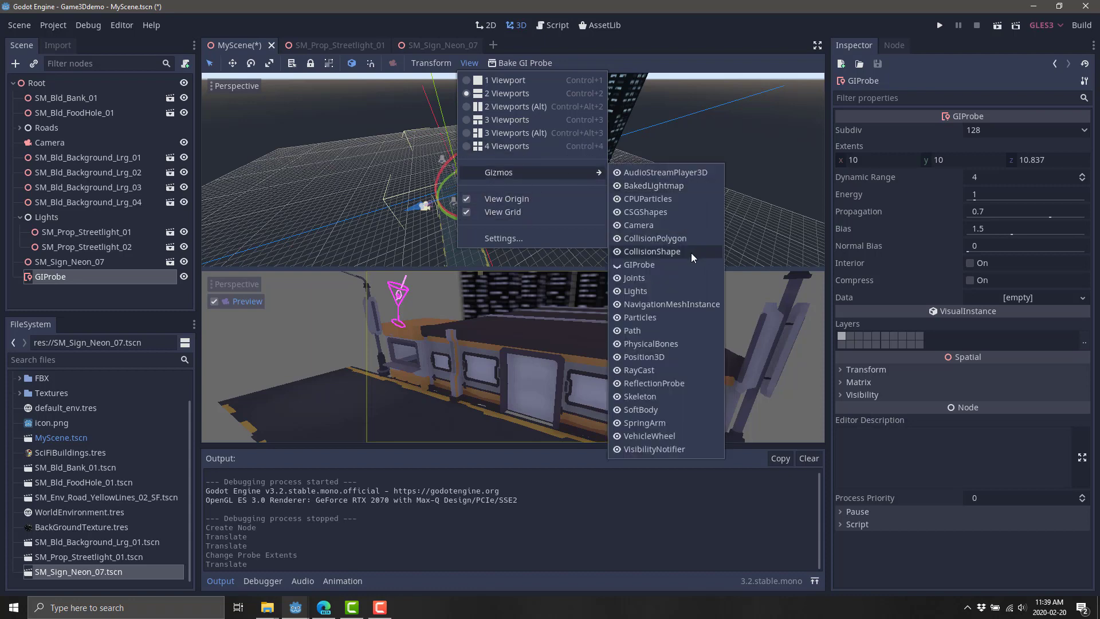
{"action": "left_click", "coordinate": [633, 266]}
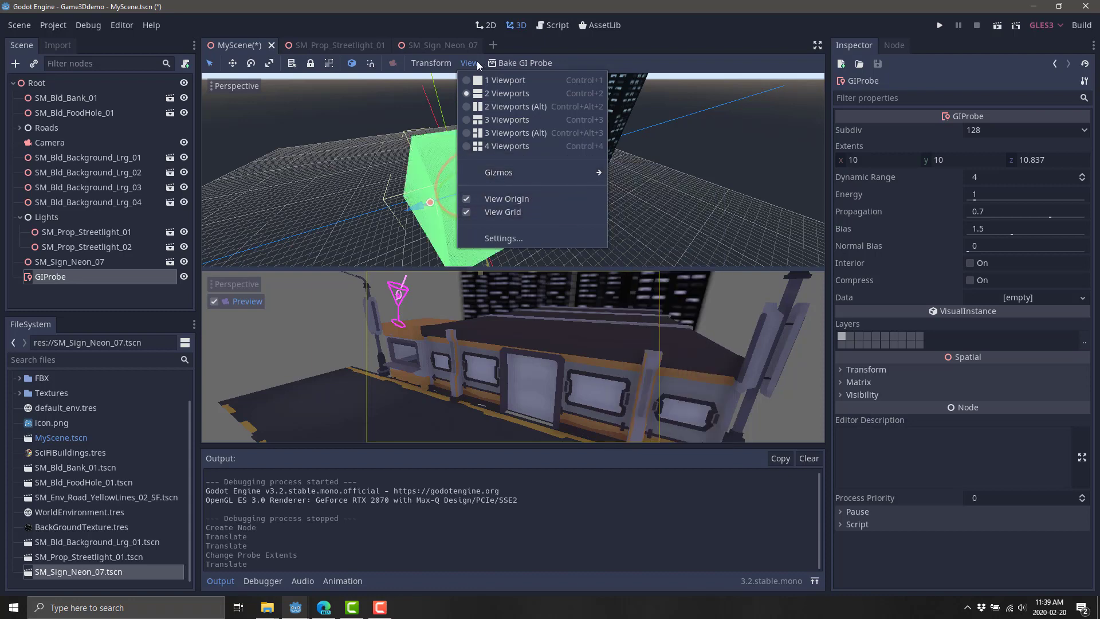
{"action": "left_click", "coordinate": [655, 40]}
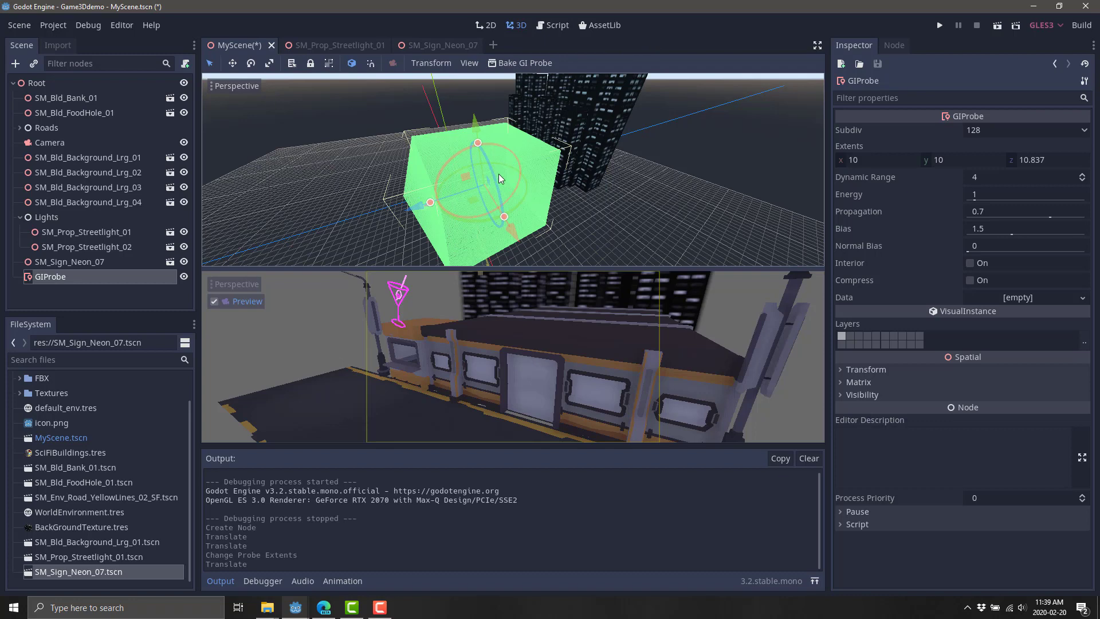
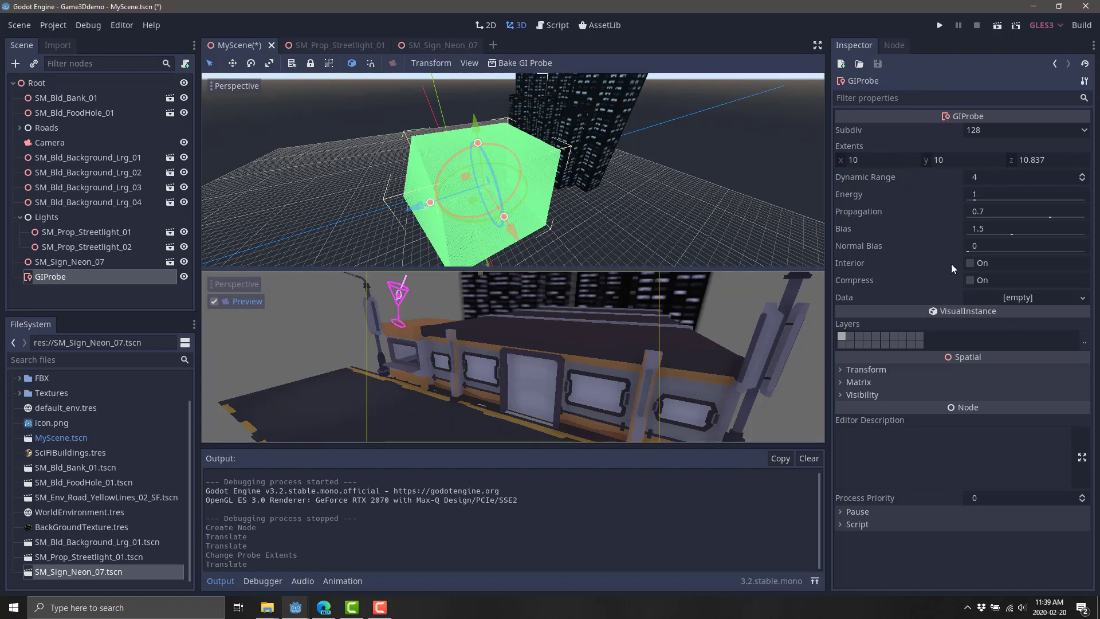
Bake the GIProbe with Interior off and run the project to check the lighting
{"action": "left_click", "coordinate": [969, 263]}
{"action": "left_click", "coordinate": [969, 263]}
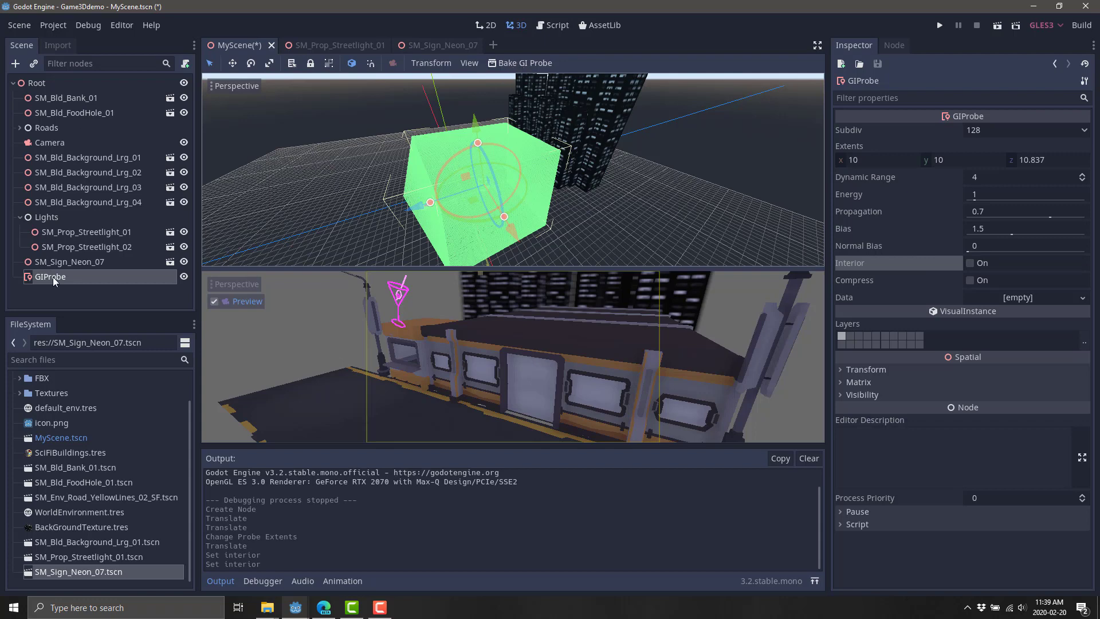
{"action": "left_click", "coordinate": [528, 62]}
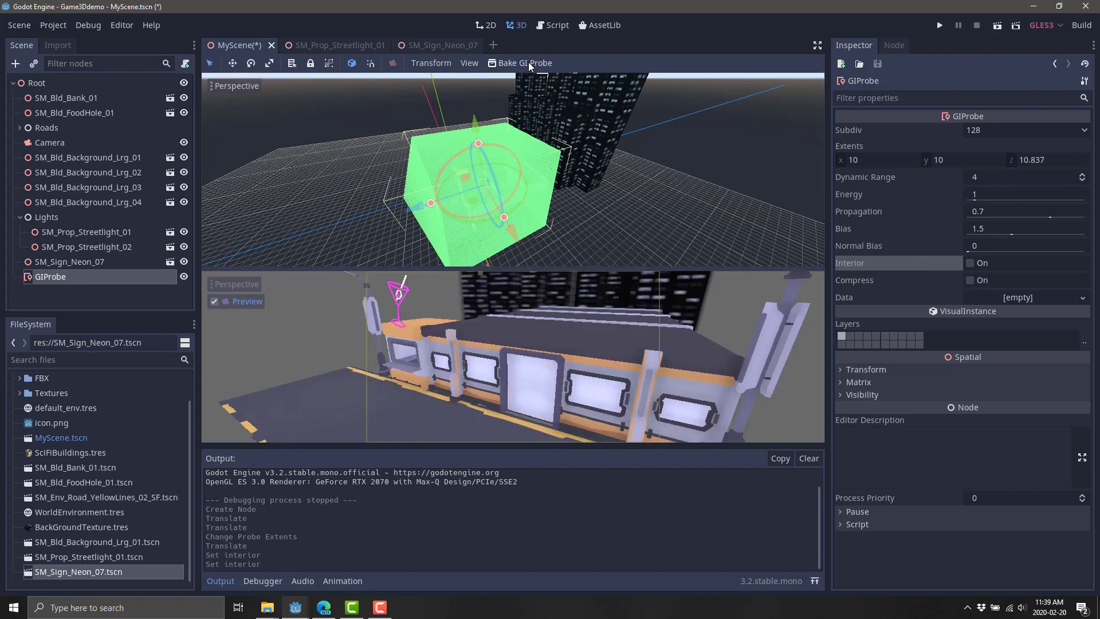
{"action": "left_click", "coordinate": [941, 26]}
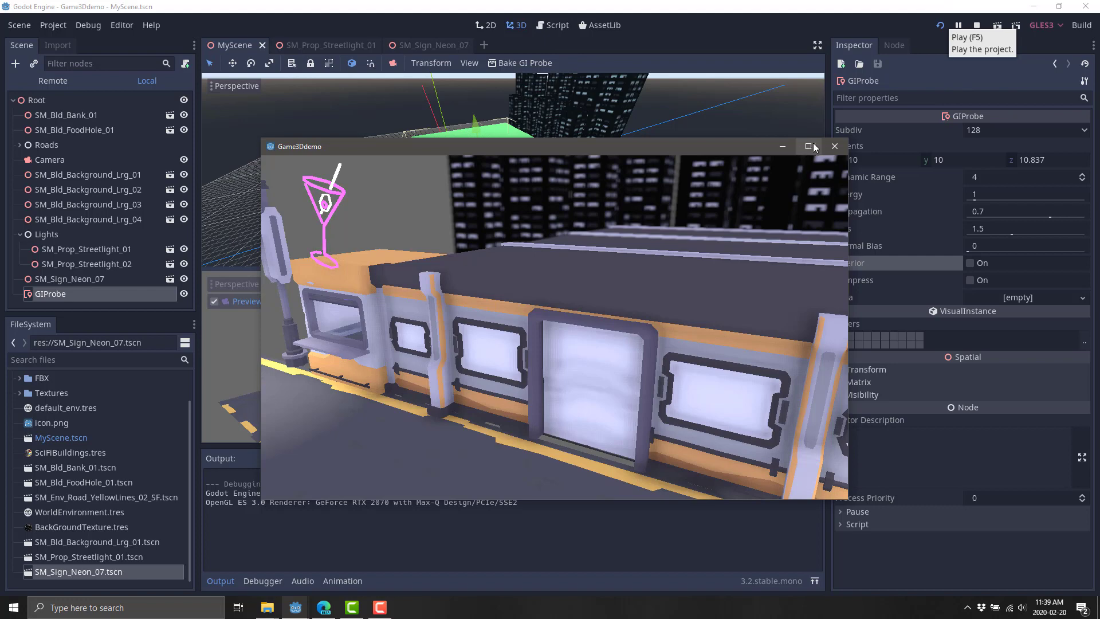
{"action": "left_click", "coordinate": [833, 146]}
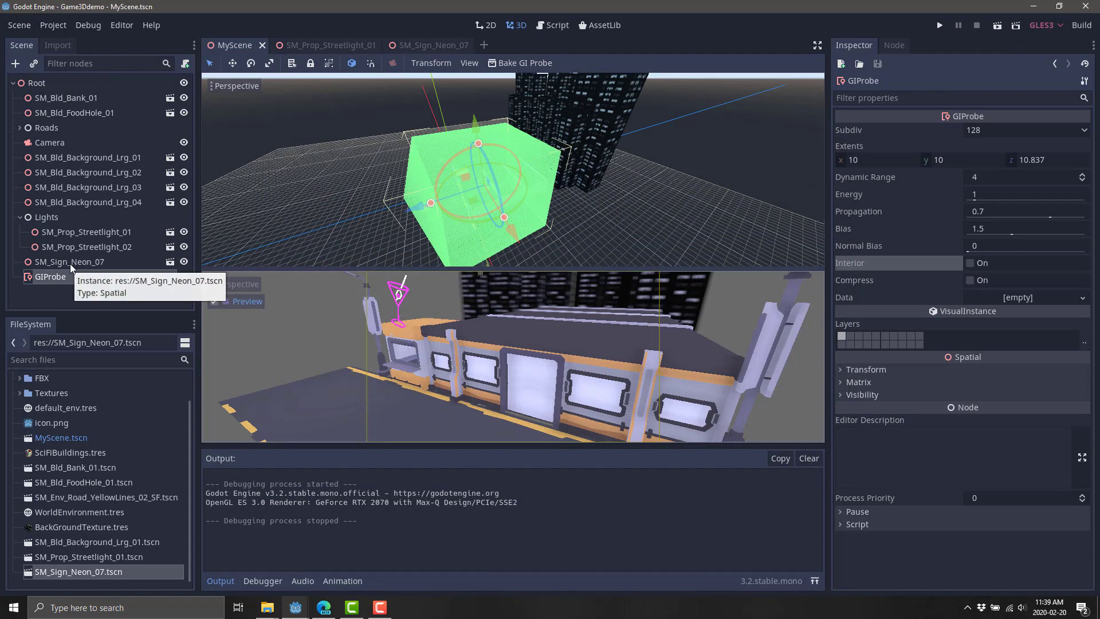
Open WorldEnvironment.tres and set its ambient light energy to 0.03
{"action": "double_click", "coordinate": [78, 510]}
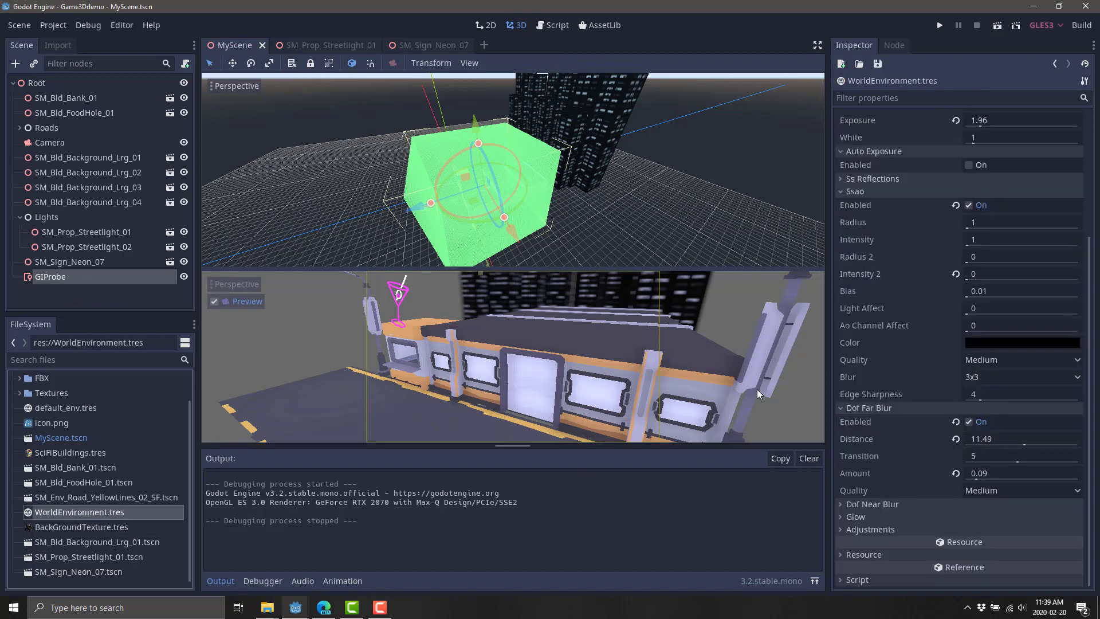
{"action": "scroll", "coordinate": [915, 240], "scroll_direction": "up", "scroll_amount": 5}
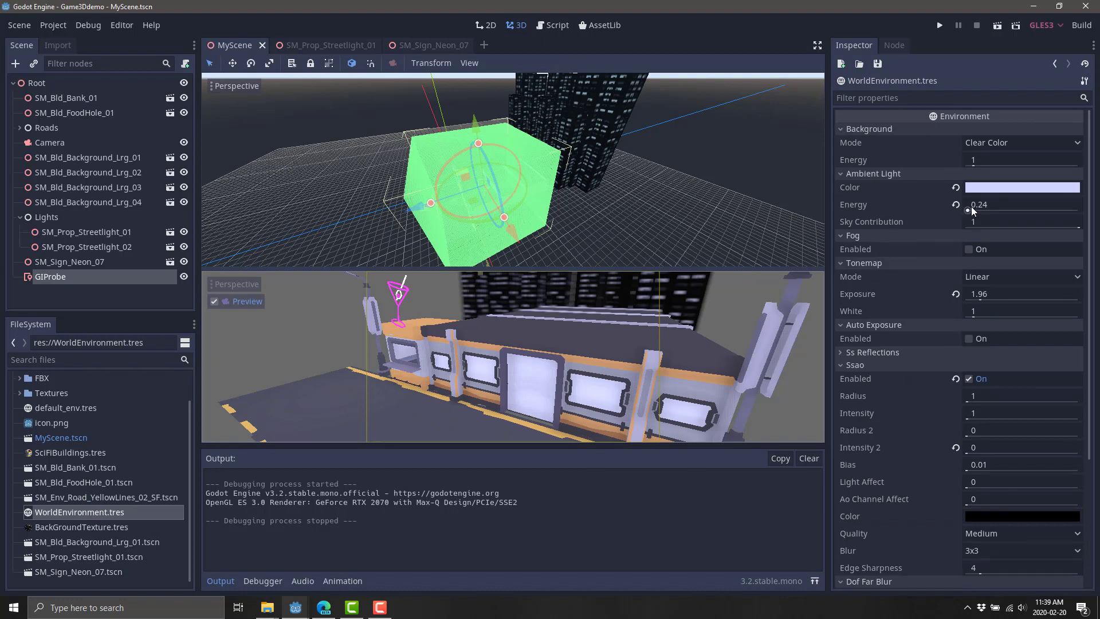
{"action": "left_click_drag", "start_coordinate": [967, 208], "coordinate": [967, 208]}
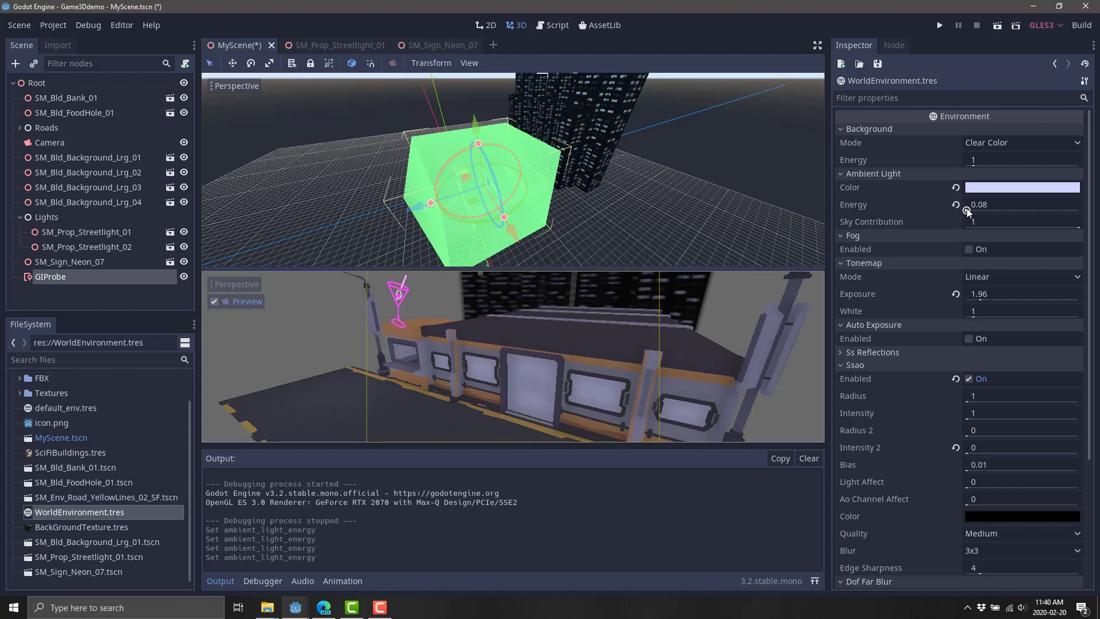
{"action": "left_click", "coordinate": [985, 205]}
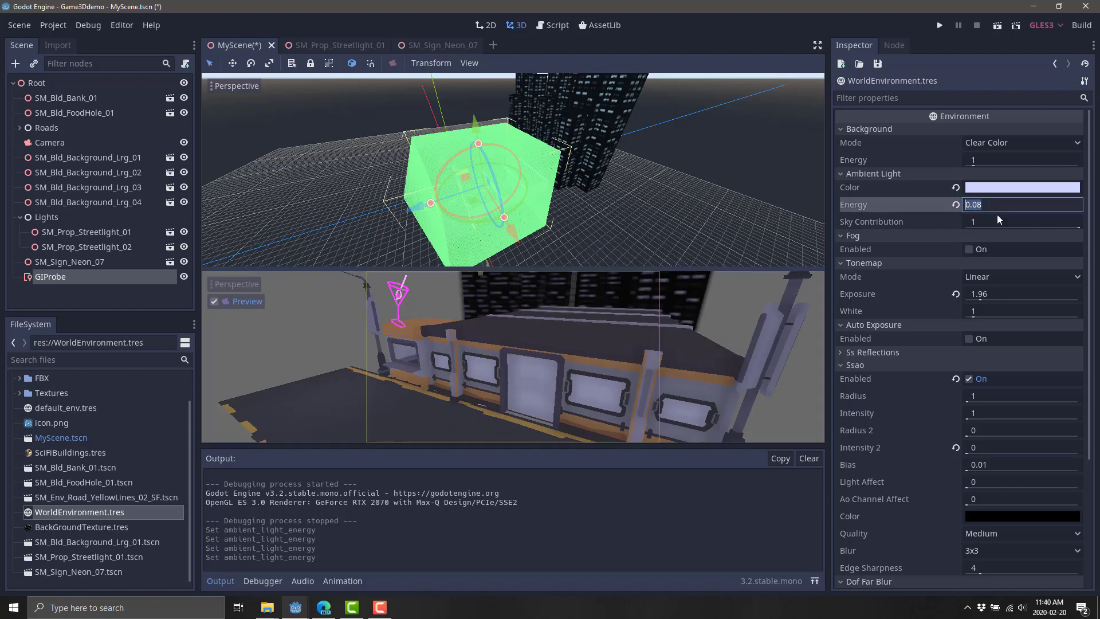
{"action": "type", "text": "0.03"}
{"action": "key", "text": "Return"}
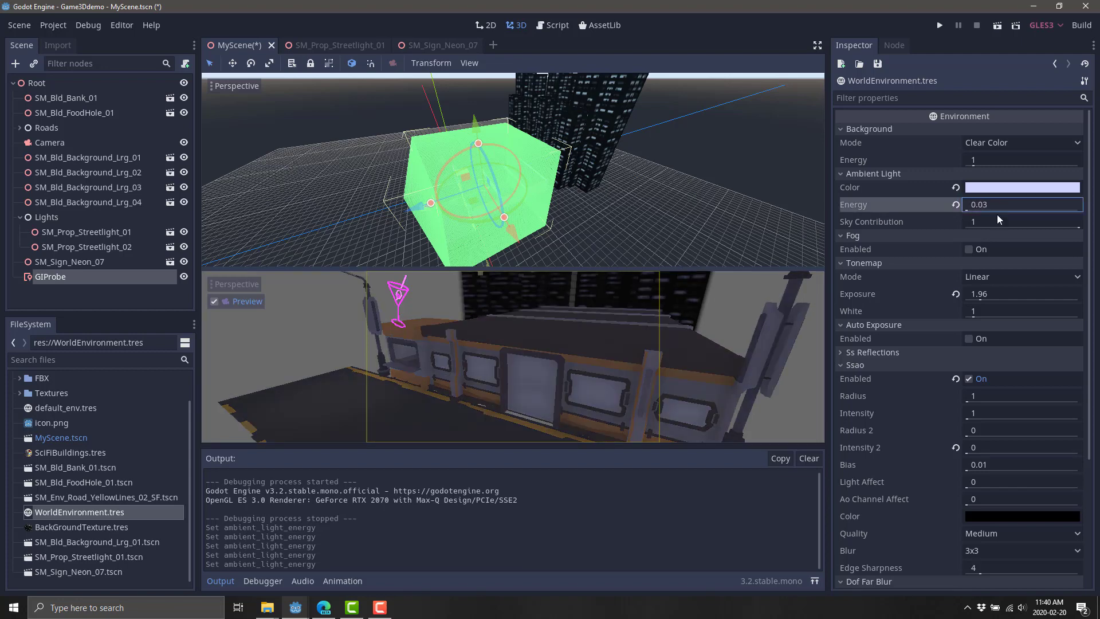
Try fog in the environment and turn it off again, and set the tonemap mode to Filmic
{"action": "left_click", "coordinate": [968, 250]}
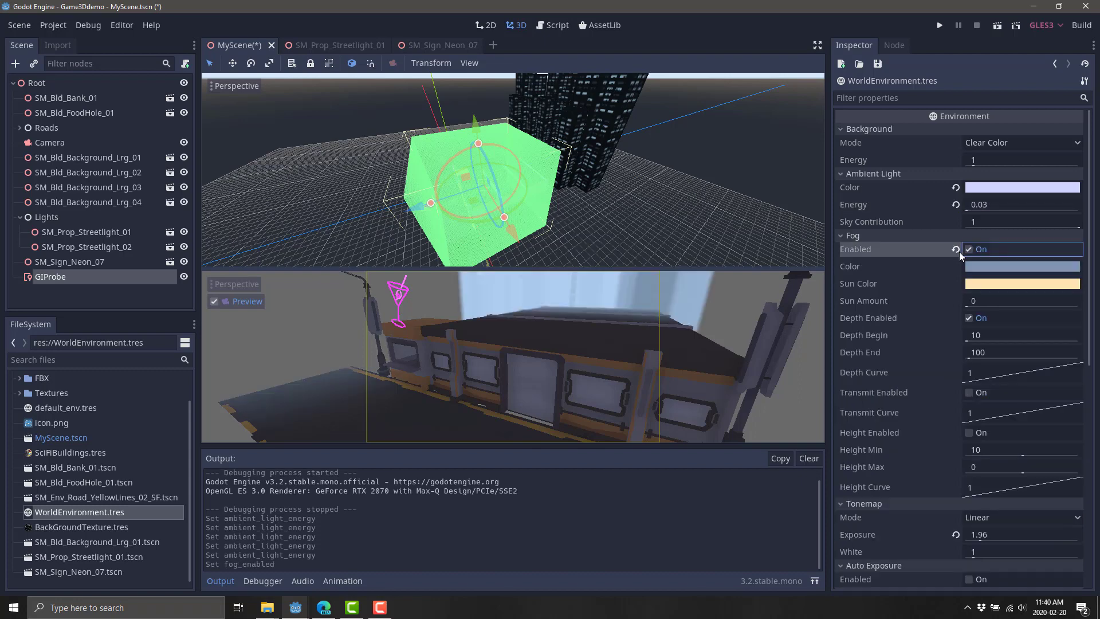
{"action": "left_click", "coordinate": [970, 250]}
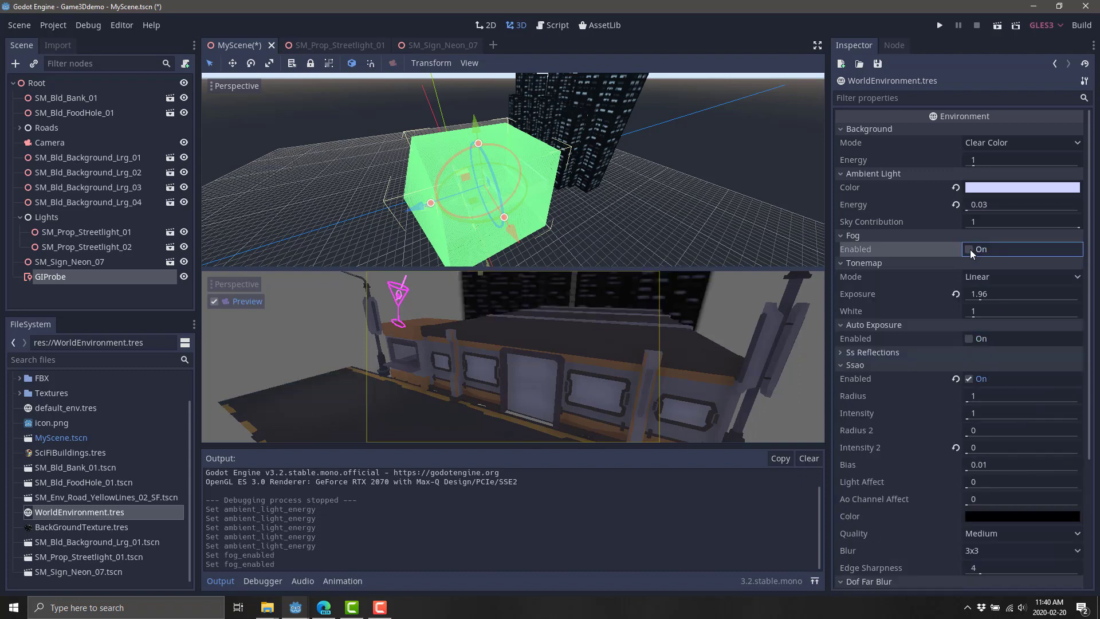
{"action": "left_click", "coordinate": [970, 279]}
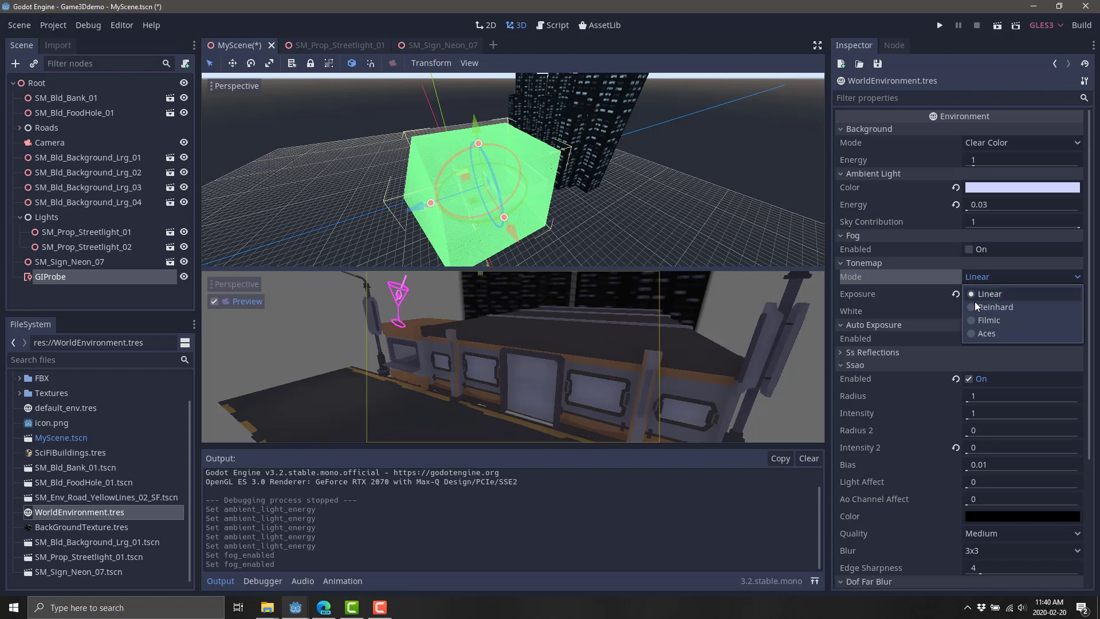
{"action": "left_click", "coordinate": [974, 320]}
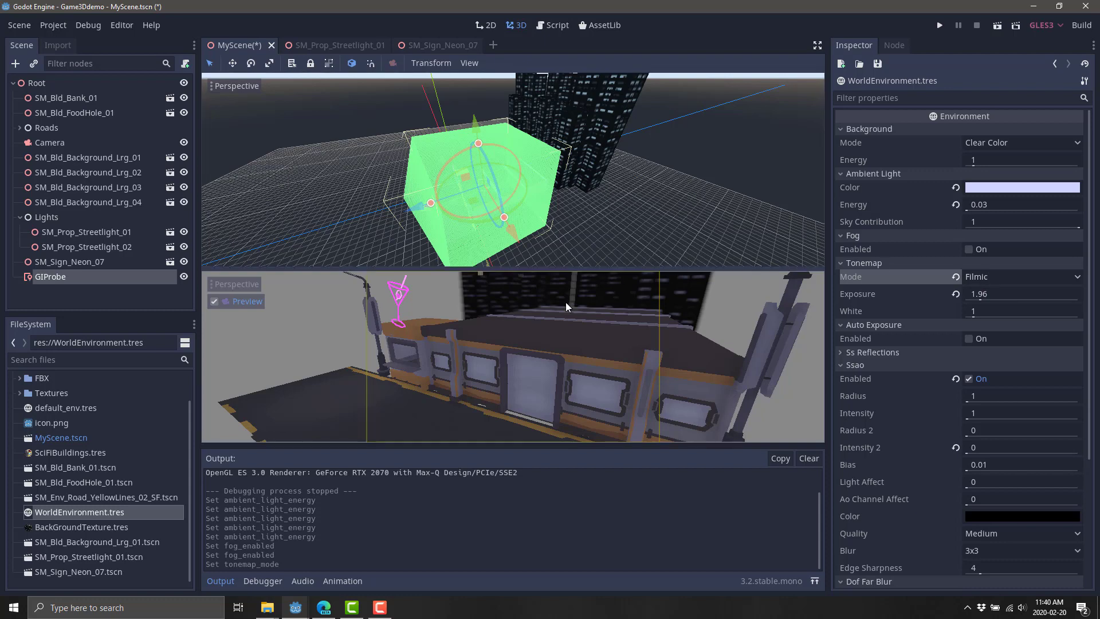
Run the project to check the baked lighting with the darker environment, and close the game window
{"action": "left_click", "coordinate": [939, 25]}
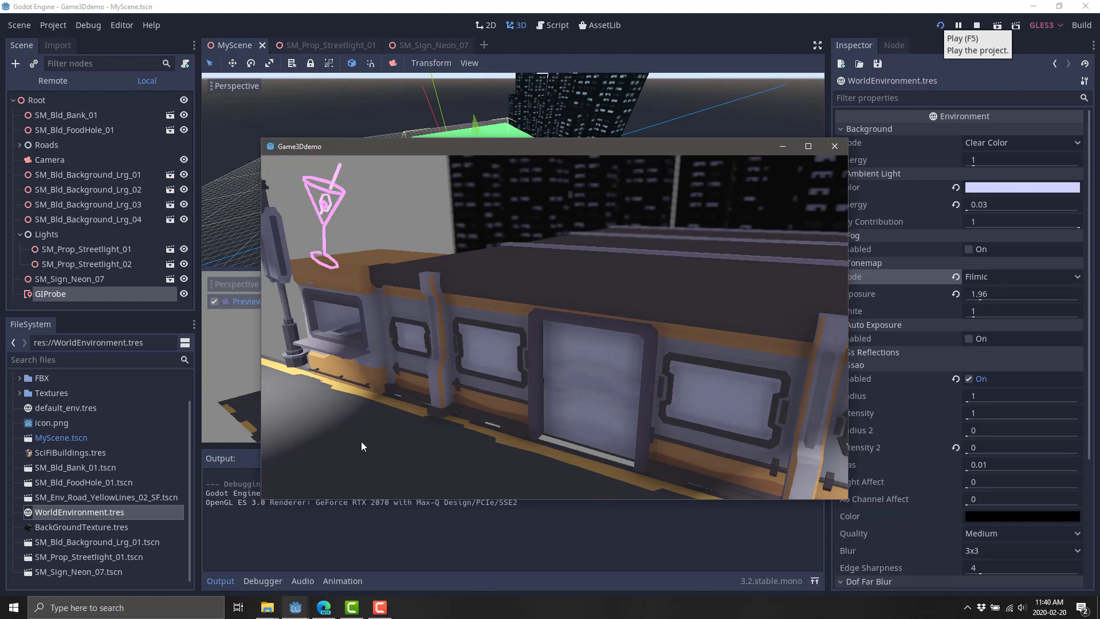
{"action": "left_click", "coordinate": [834, 146]}
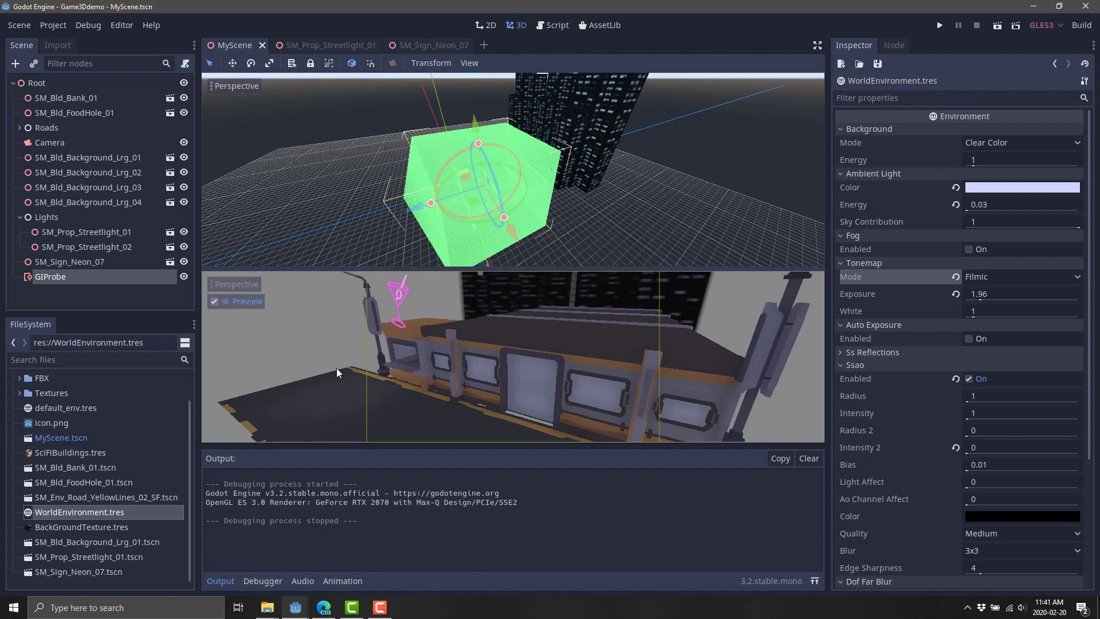
Switch to the browser with the Humble Bundle page of POLYGON game dev assets
{"action": "left_click", "coordinate": [325, 609]}
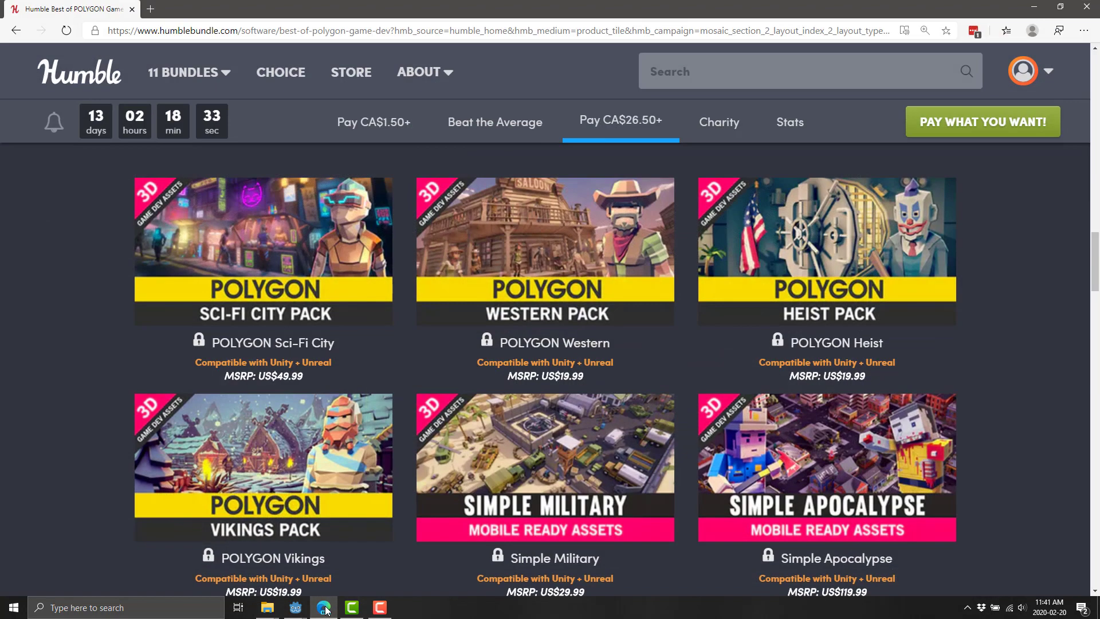
Look through the POLYGON and Simple asset packs offered in the bundle's different payment tiers
{"action": "scroll", "coordinate": [593, 376], "scroll_direction": "up", "scroll_amount": 6}
{"action": "scroll", "coordinate": [593, 375], "scroll_direction": "up", "scroll_amount": 6}
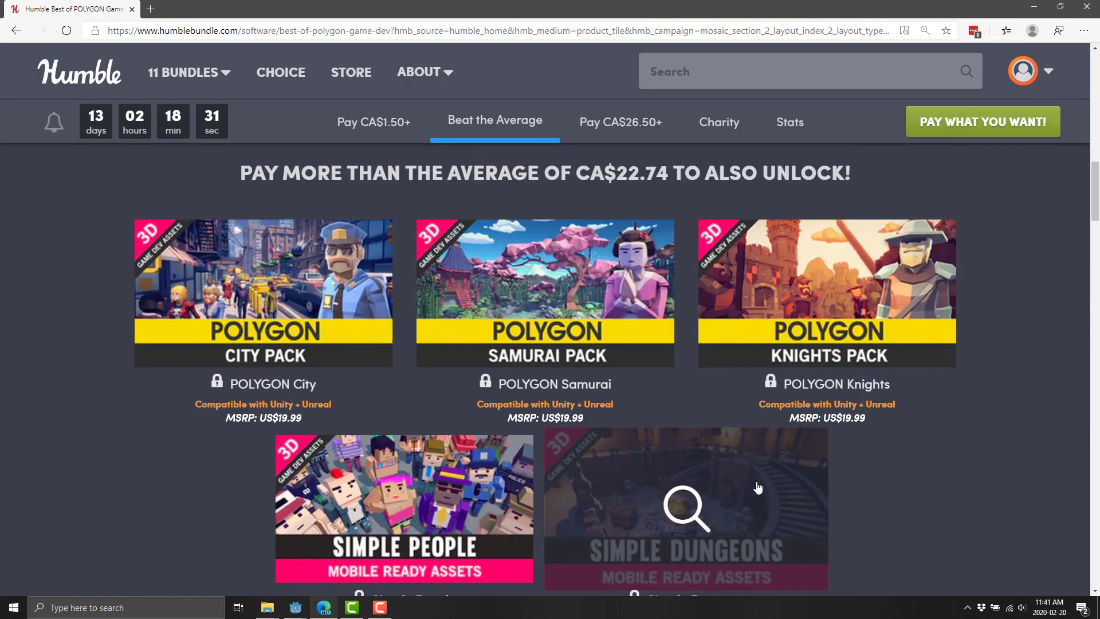
{"action": "scroll", "coordinate": [756, 481], "scroll_direction": "down", "scroll_amount": 1}
{"action": "scroll", "coordinate": [756, 484], "scroll_direction": "up", "scroll_amount": 6}
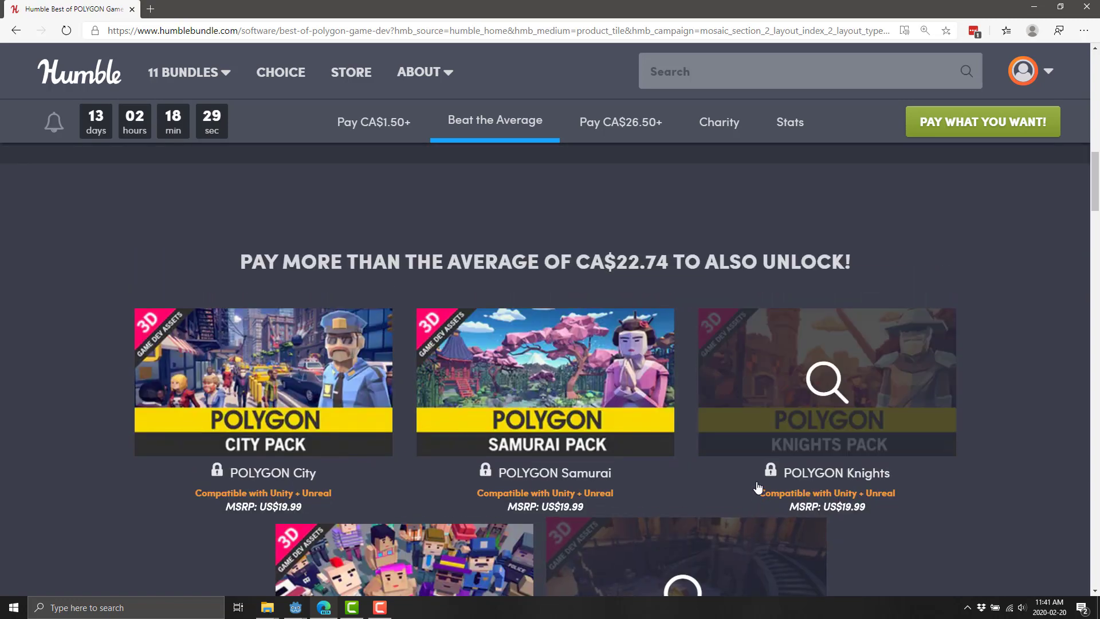
{"action": "scroll", "coordinate": [757, 484], "scroll_direction": "up", "scroll_amount": 5}
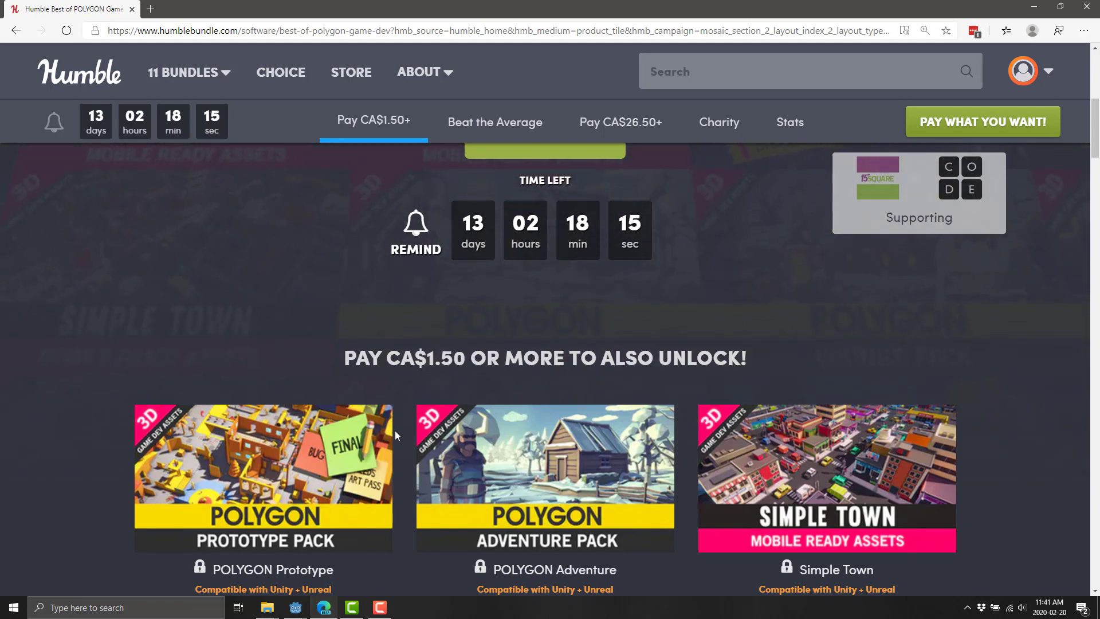
{"action": "scroll", "coordinate": [445, 347], "scroll_direction": "down", "scroll_amount": 8}
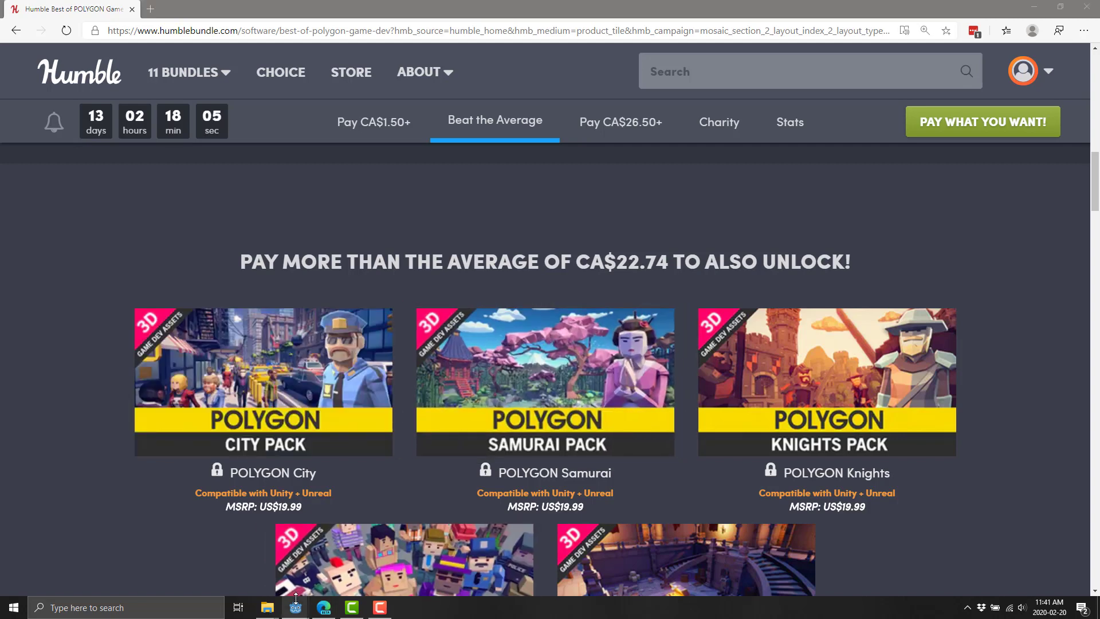
Switch to the Godot editor window with the SciFi project's Spatial scene and run that project
{"action": "mouse_move", "coordinate": [295, 606]}
{"action": "left_click", "coordinate": [461, 562]}
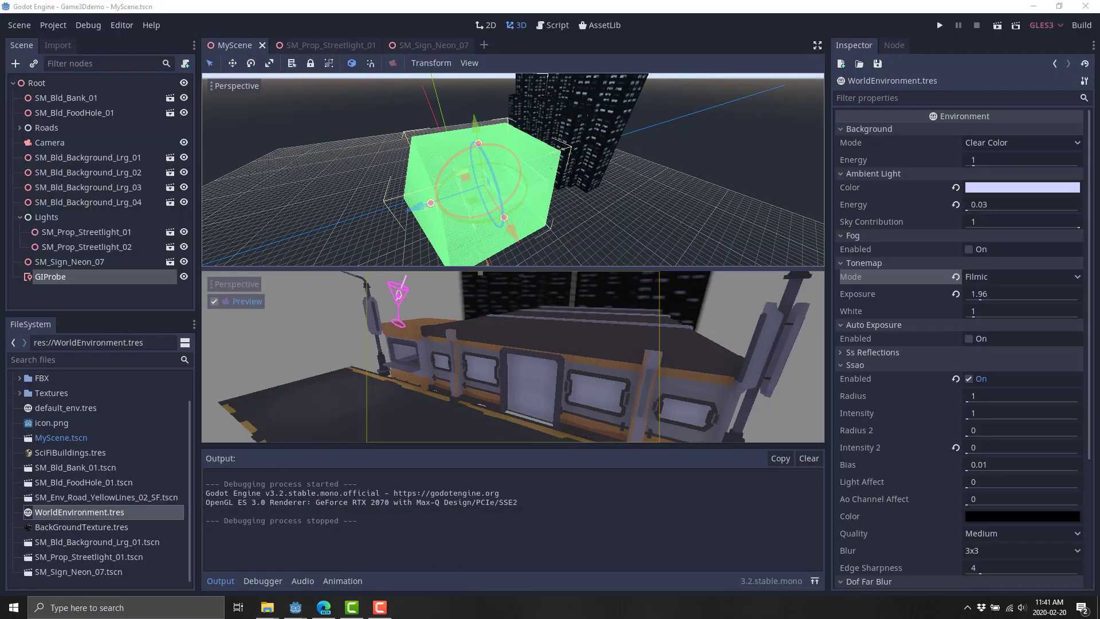
{"action": "left_click_drag", "start_coordinate": [1, 43], "coordinate": [652, 108]}
{"action": "double_click", "coordinate": [652, 107]}
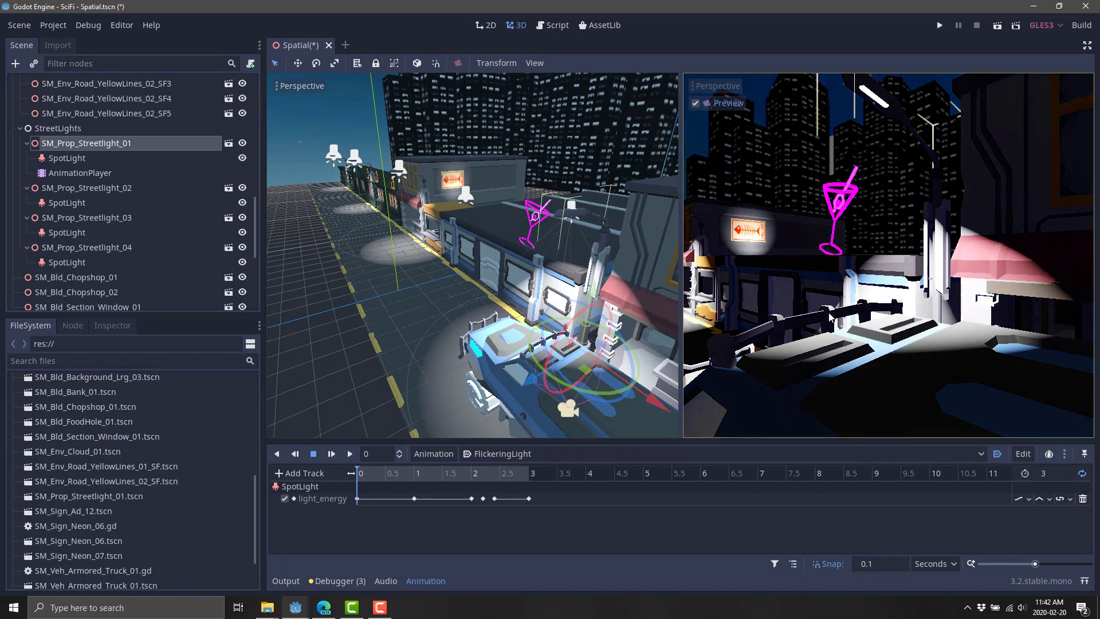
{"action": "left_click", "coordinate": [940, 25]}
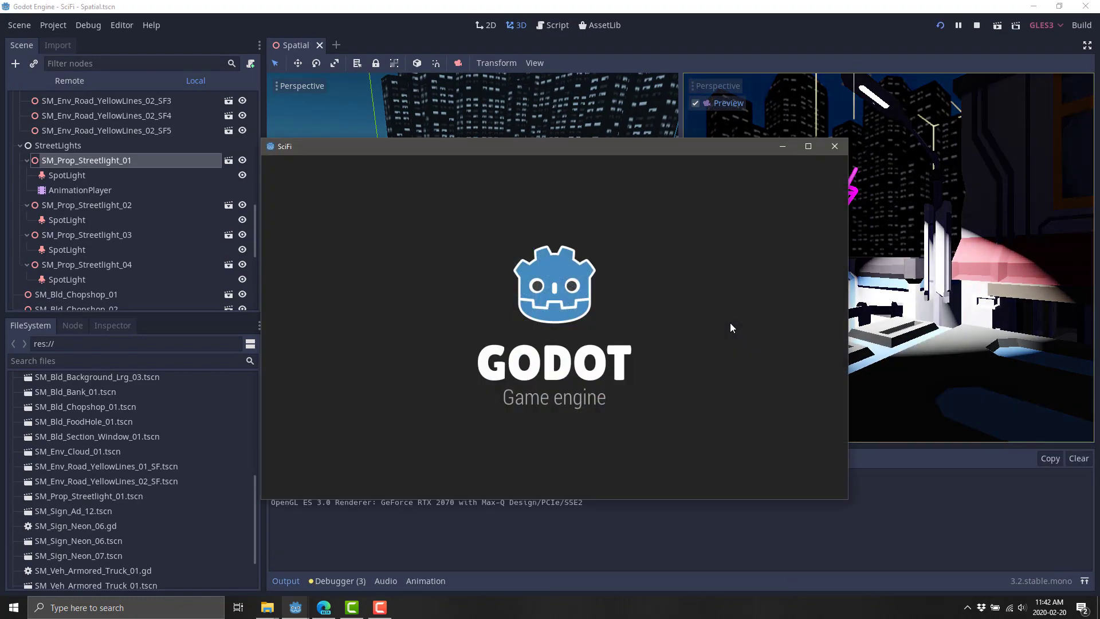